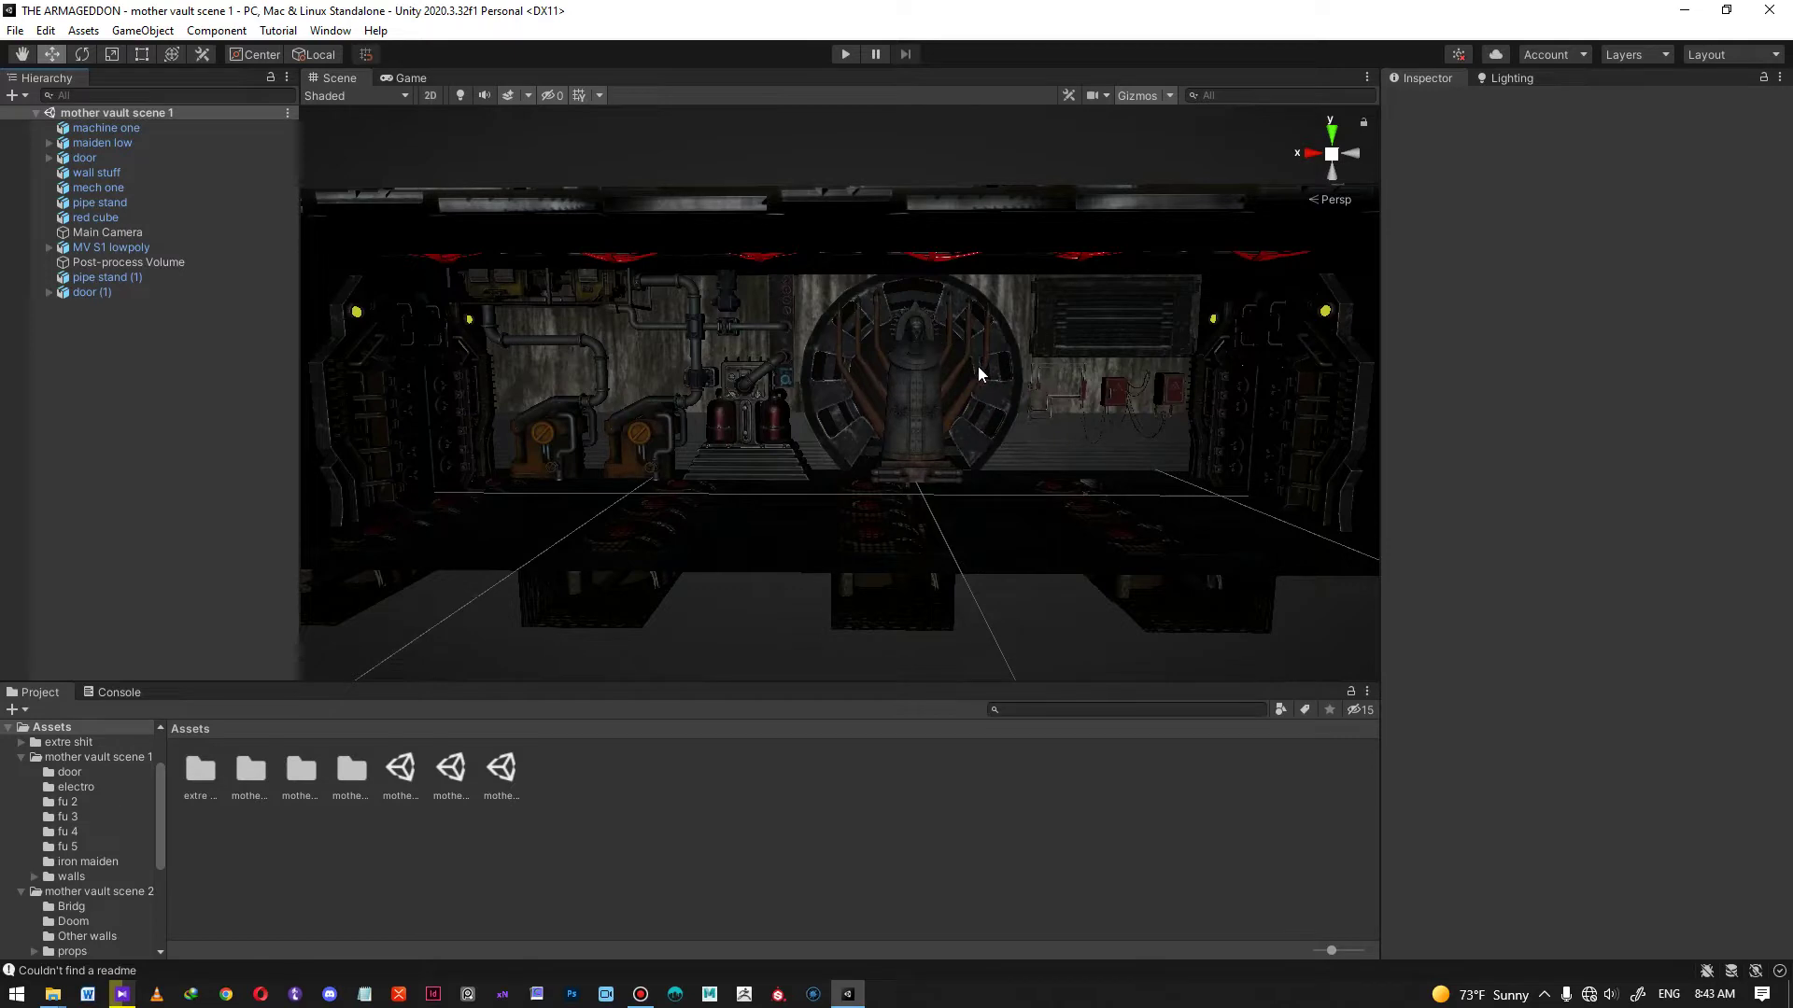
# - Open mother vault scene 2 and look over its dark interior
pyautogui.keyDown('alt'); pyautogui.moveTo(928, 320); pyautogui.dragTo(865, 309); pyautogui.keyUp('alt')
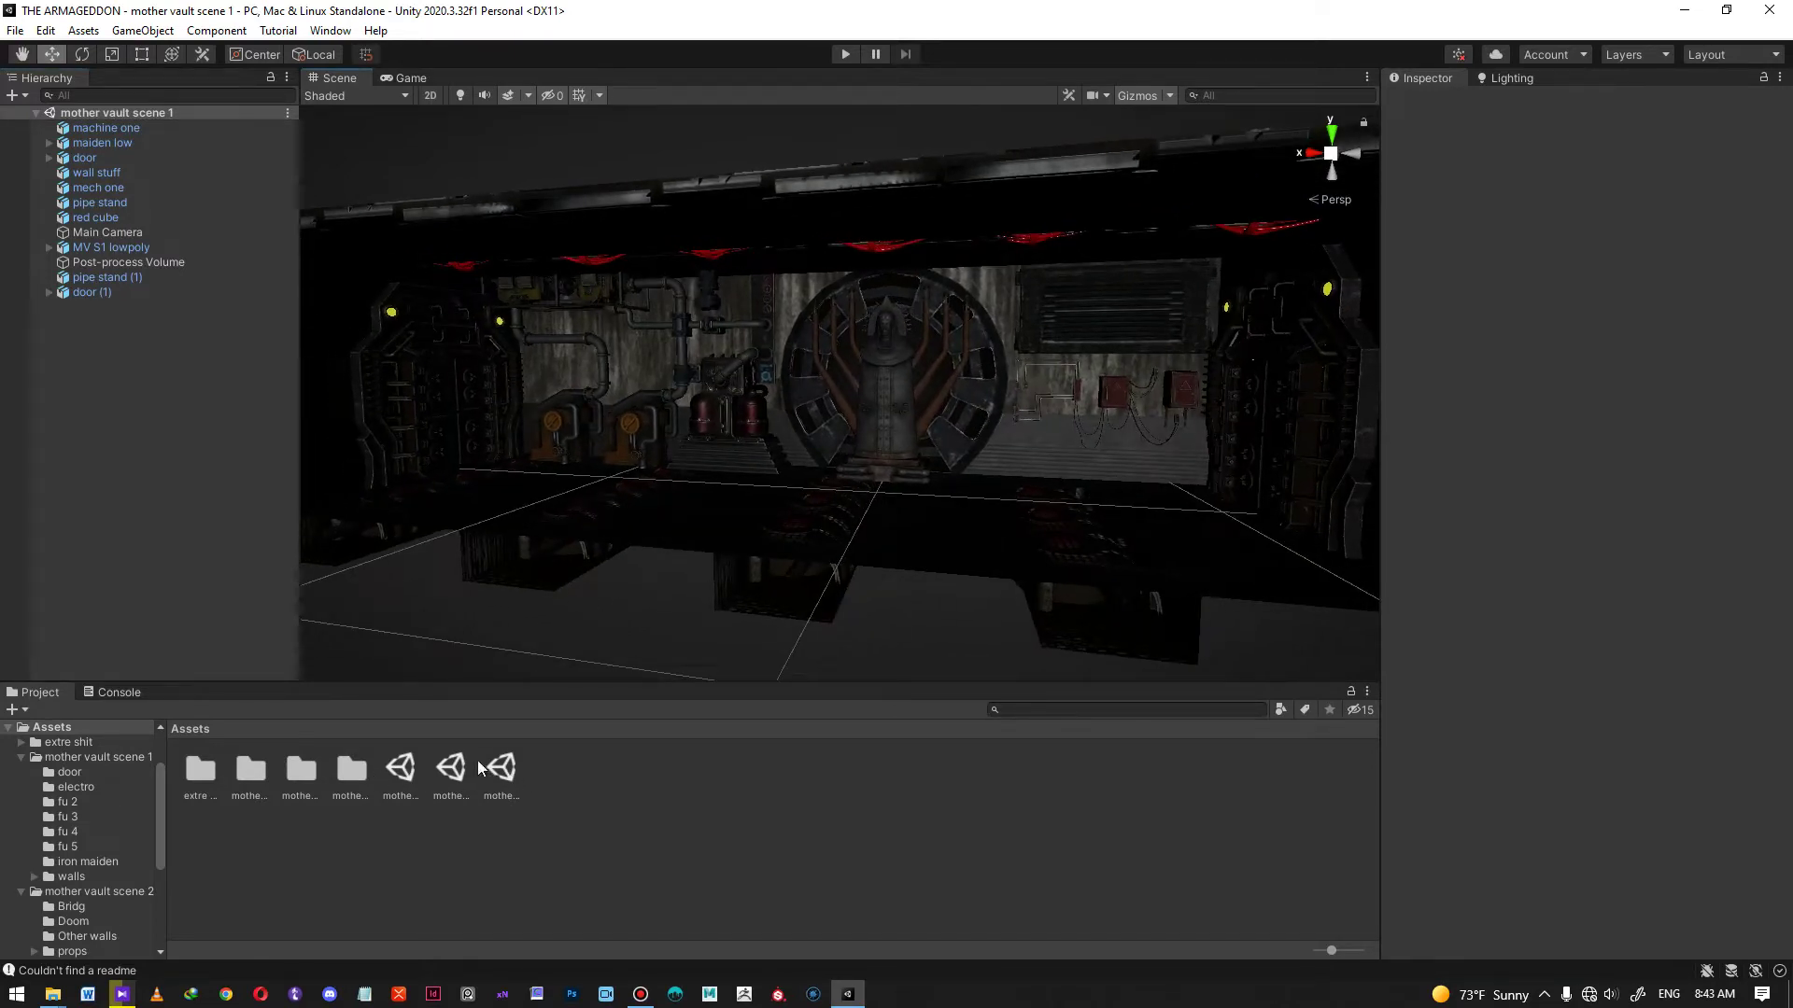
pyautogui.moveTo(720, 382); pyautogui.dragTo(654, 468, button='right')
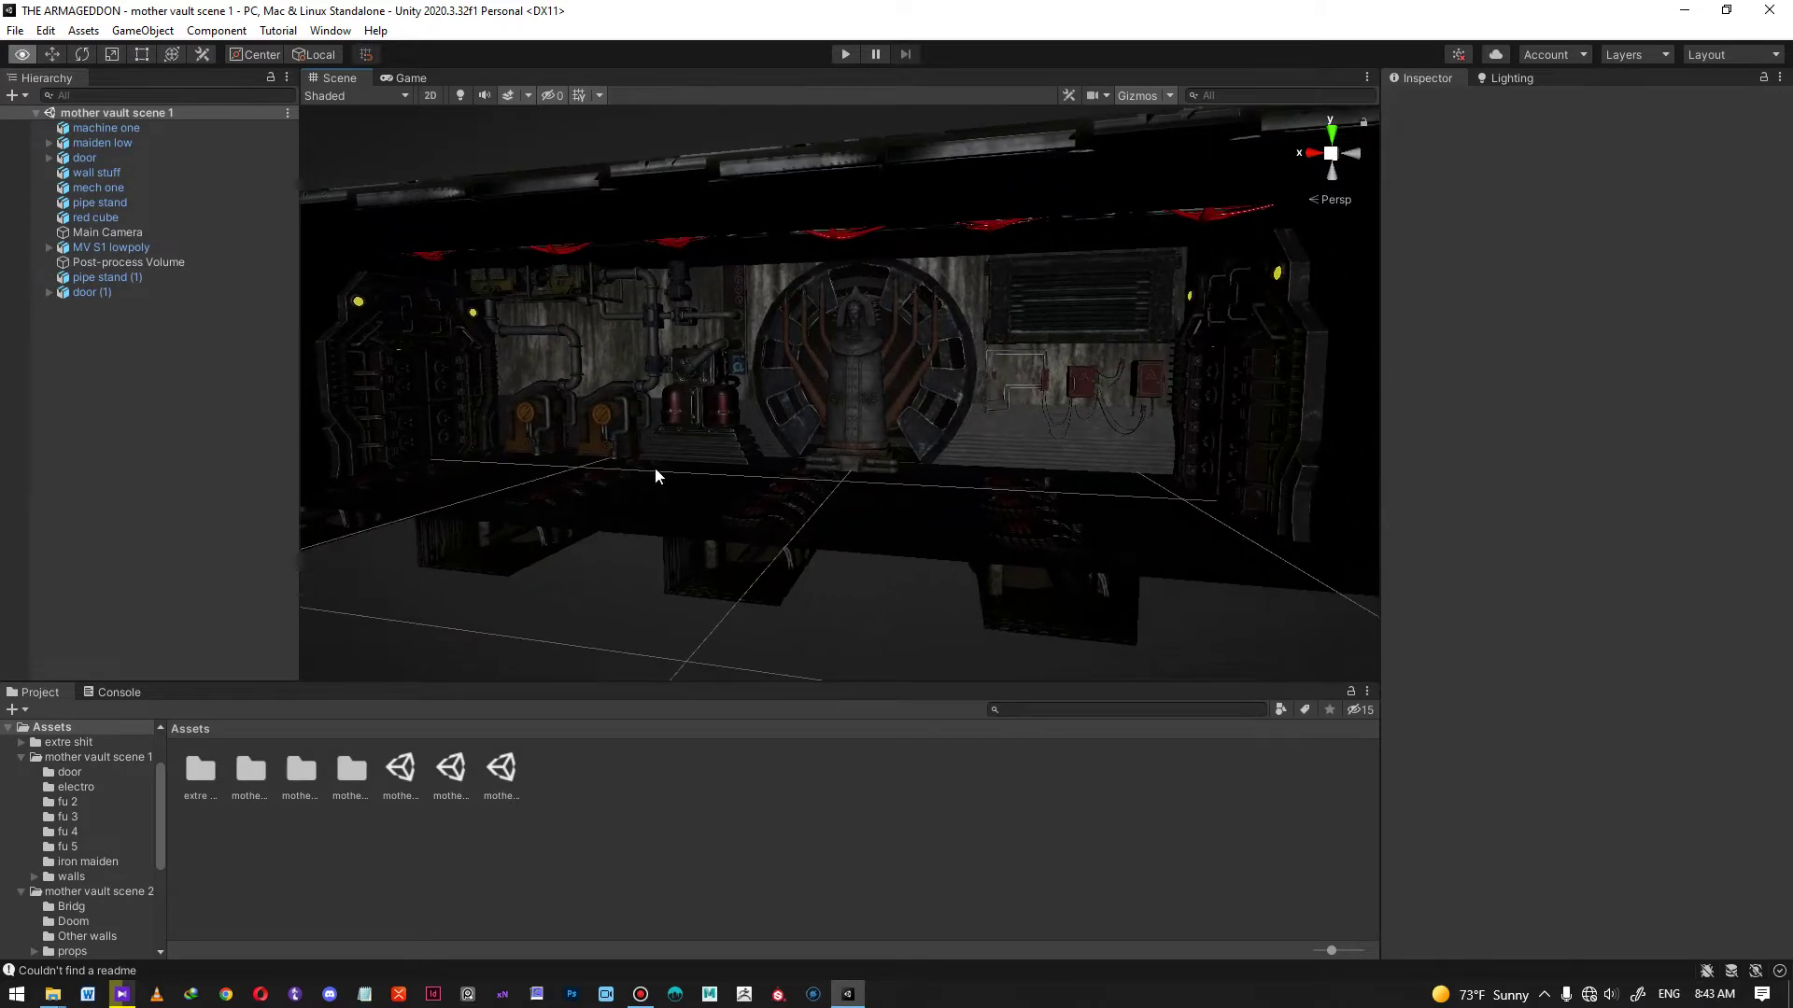
pyautogui.doubleClick(452, 770)
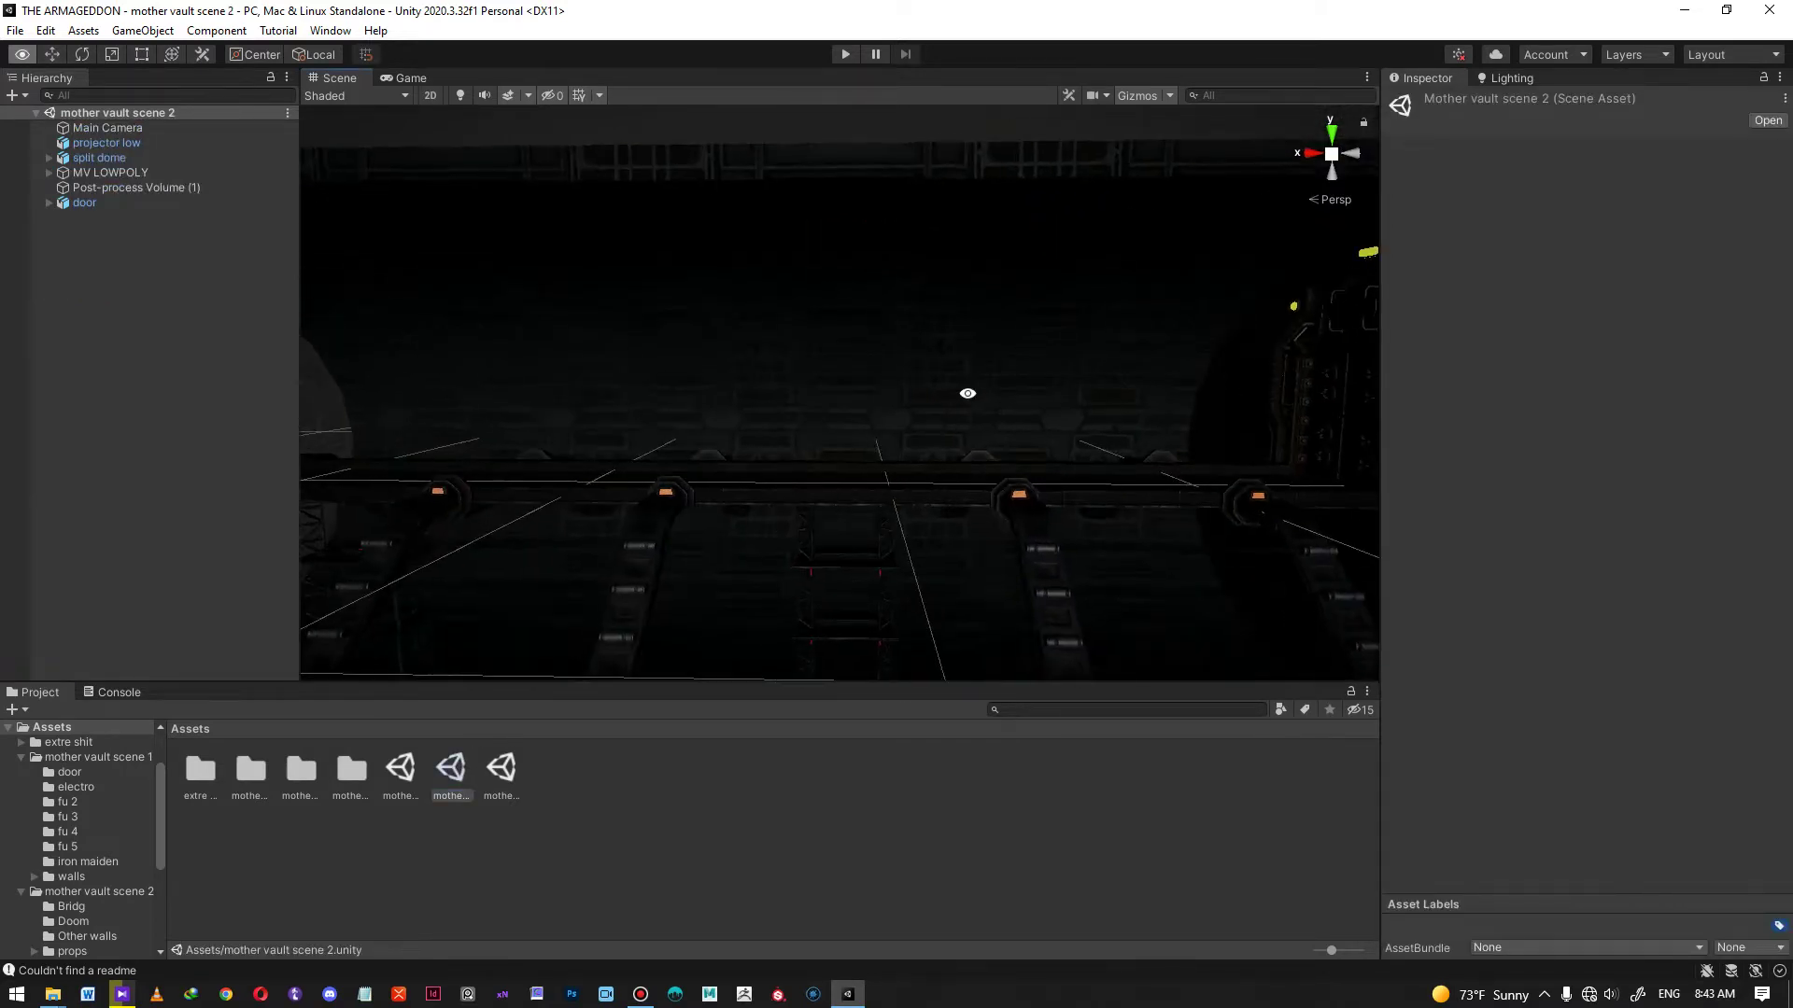
pyautogui.moveTo(956, 389); pyautogui.dragTo(775, 372, button='middle')
pyautogui.keyDown('alt'); pyautogui.moveTo(1031, 432); pyautogui.dragTo(1053, 466); pyautogui.keyUp('alt')
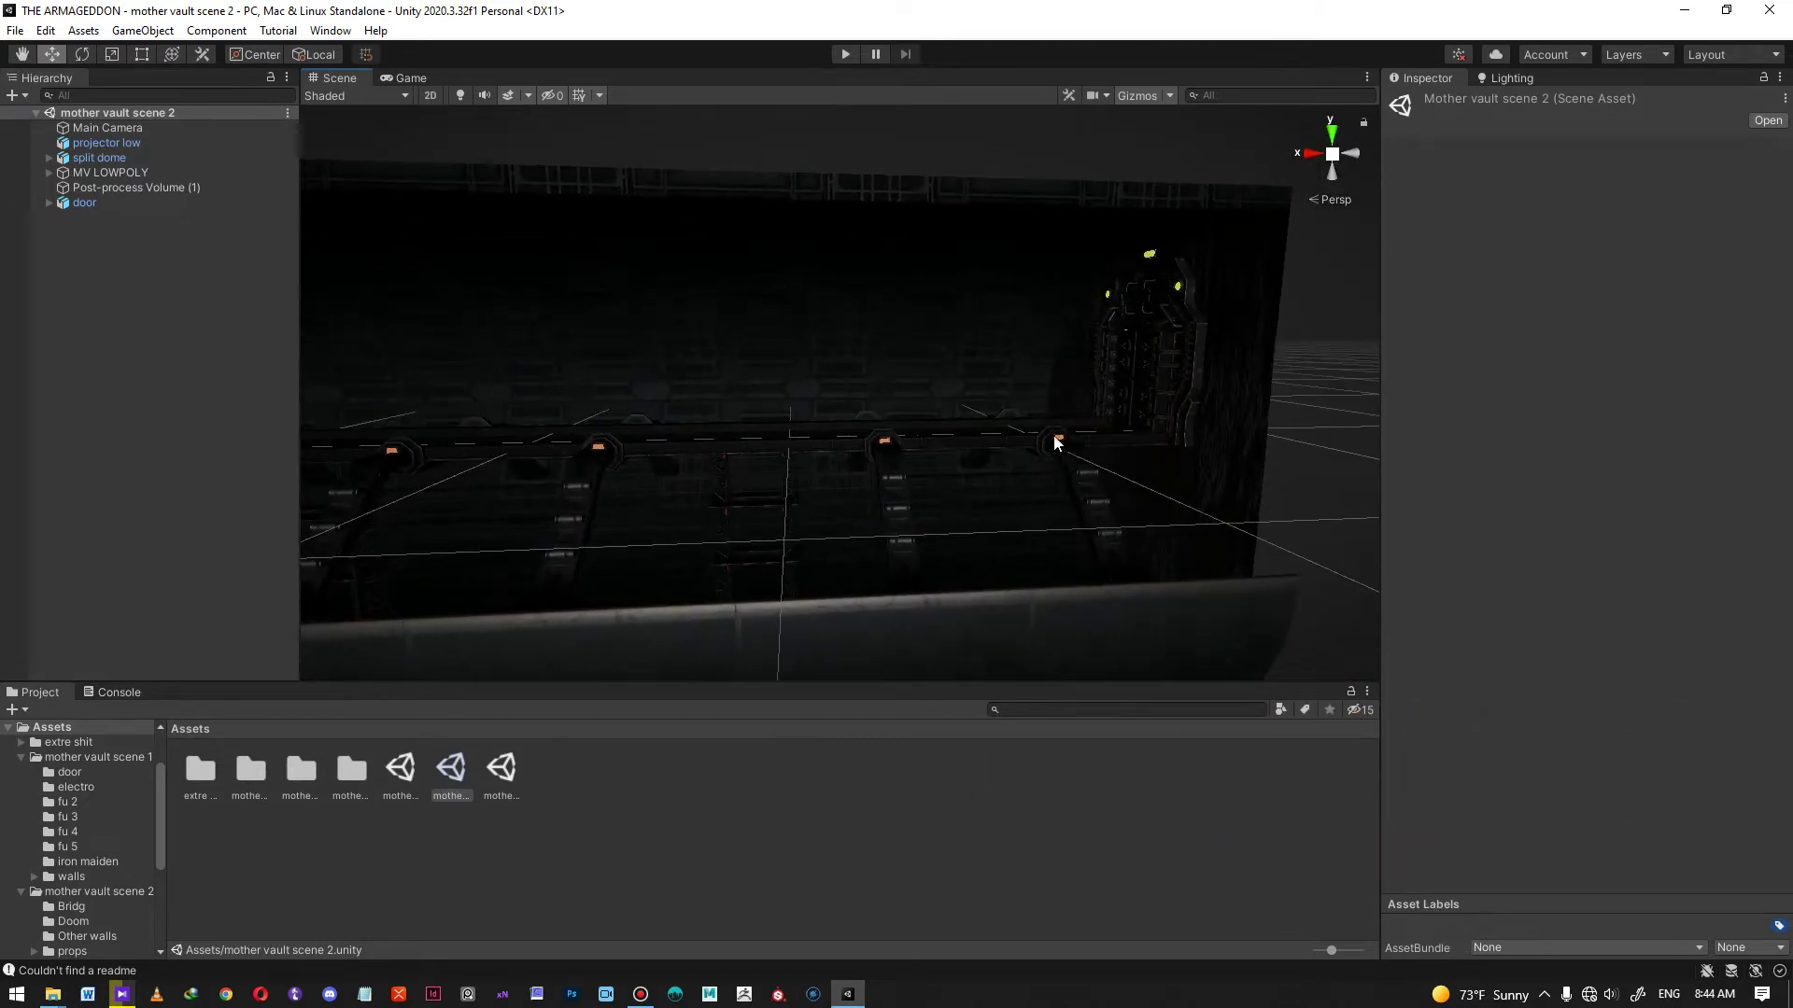
# - Open mother vault scene 3 and look over the terminal and tank area
pyautogui.doubleClick(504, 773)
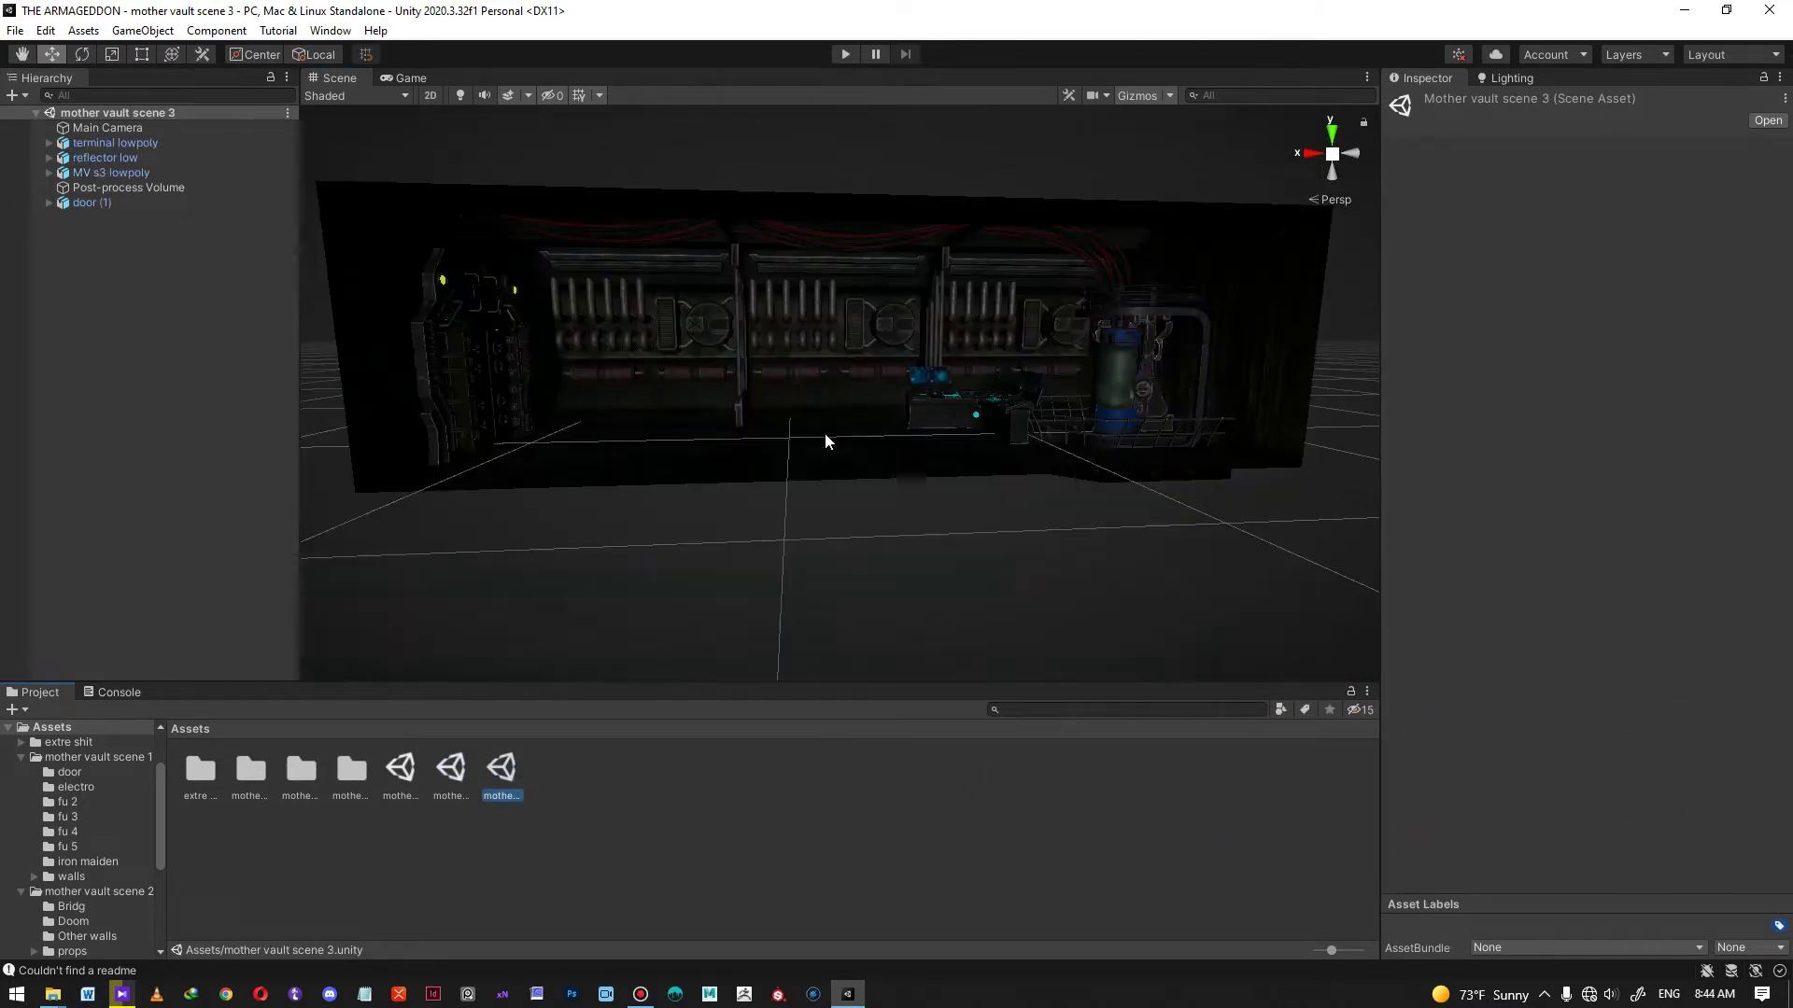
pyautogui.moveTo(977, 371); pyautogui.dragTo(967, 416, button='middle')
pyautogui.keyDown('alt'); pyautogui.moveTo(967, 416); pyautogui.dragTo(988, 468); pyautogui.keyUp('alt')
pyautogui.moveTo(822, 300)
pyautogui.keyDown('alt'); pyautogui.mouseDown()
pyautogui.moveTo(849, 376)
pyautogui.moveTo(832, 301)
pyautogui.mouseUp(); pyautogui.keyUp('alt')
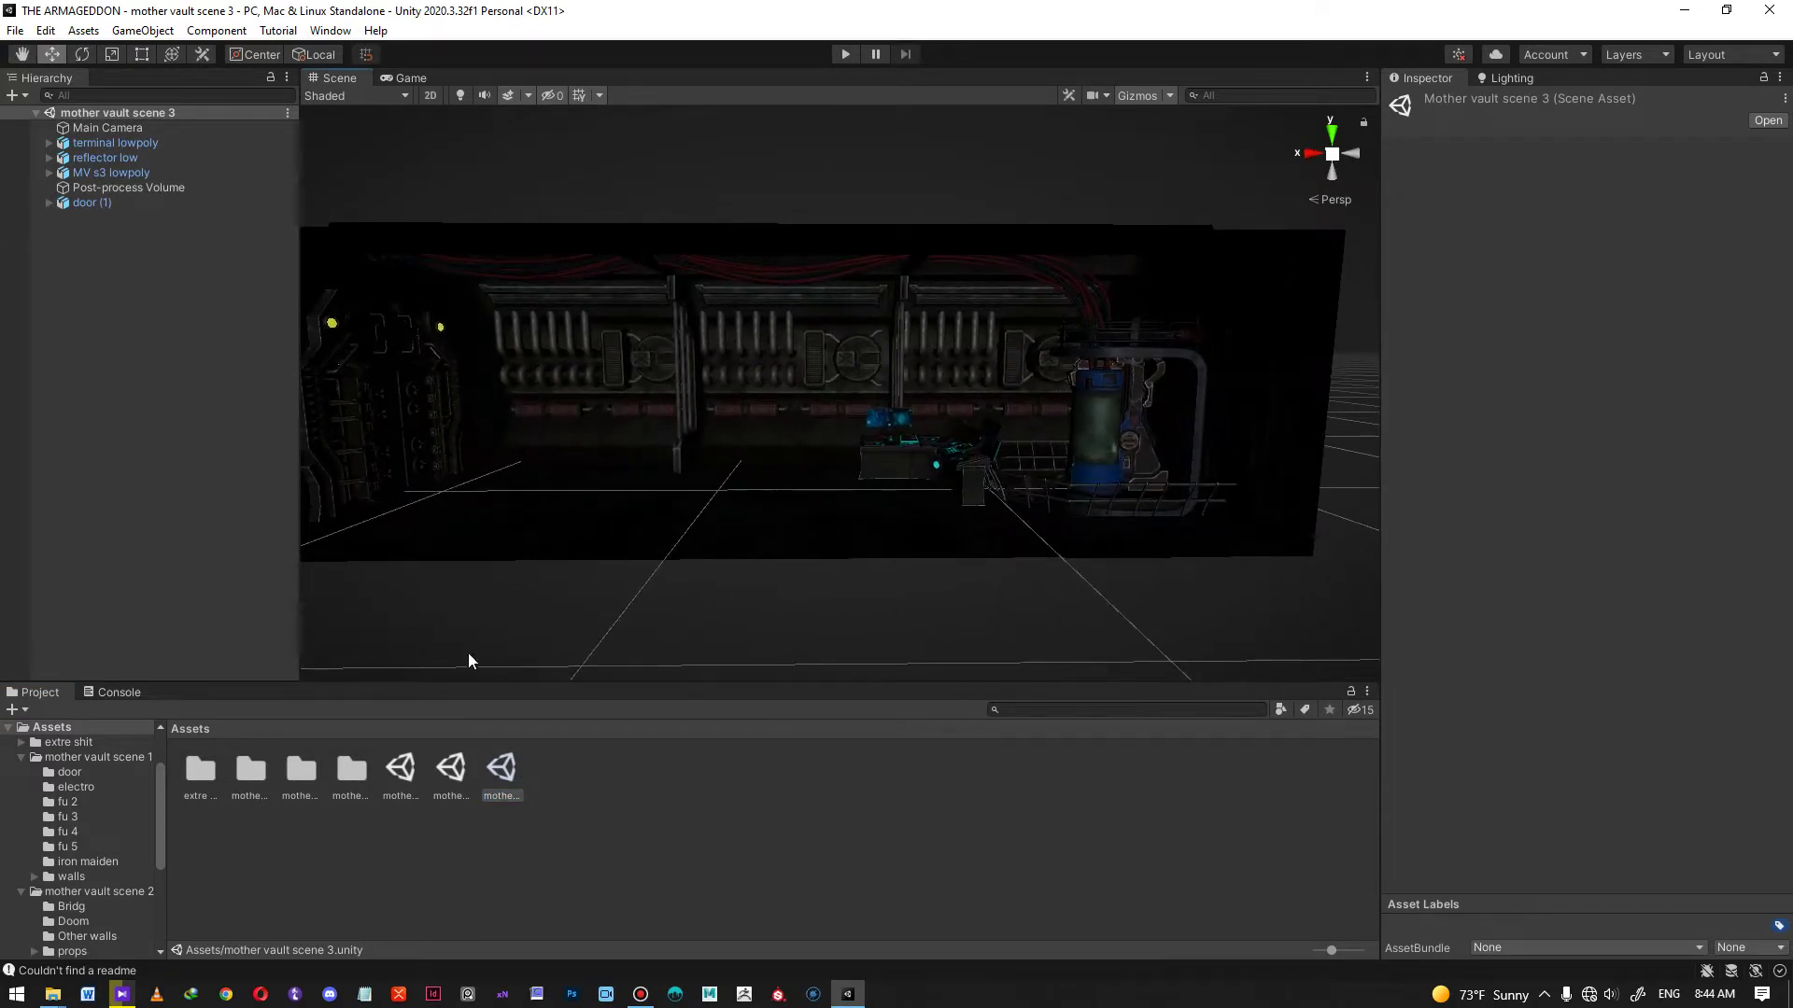
# - Reopen mother vault scene 1
pyautogui.doubleClick(401, 769)
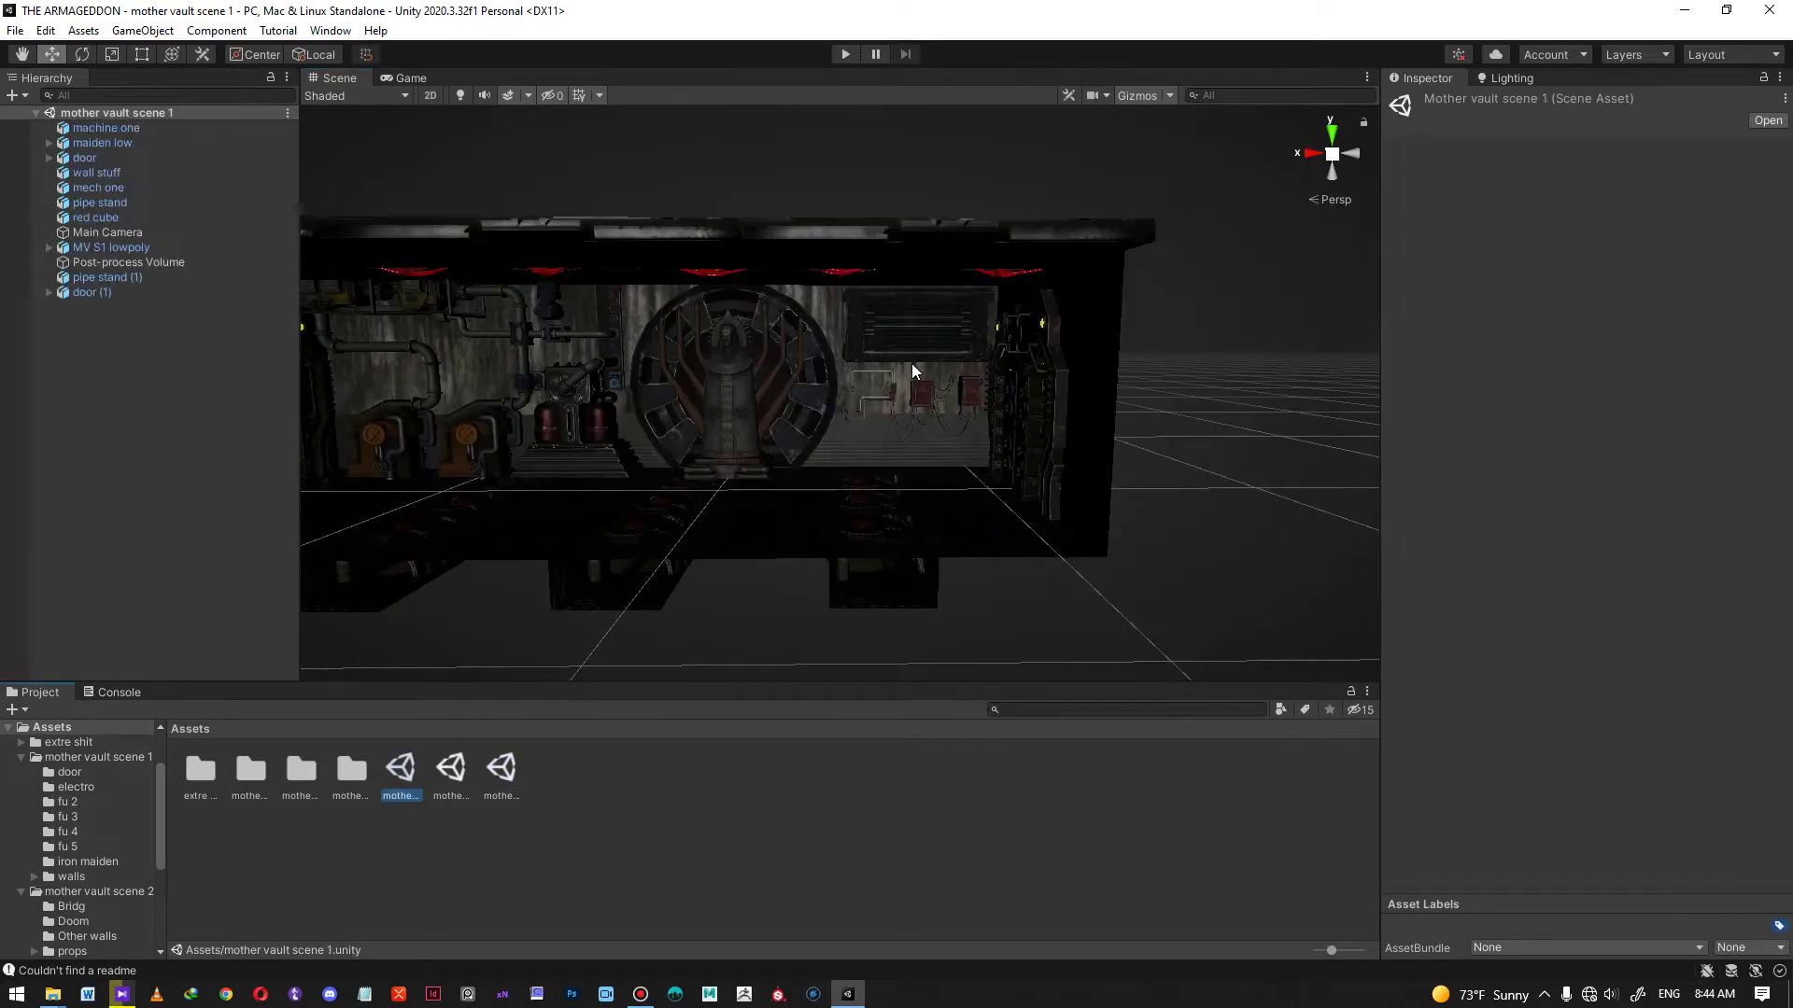
pyautogui.keyDown('alt'); pyautogui.moveTo(688, 480); pyautogui.dragTo(808, 337); pyautogui.keyUp('alt')
pyautogui.keyDown('alt'); pyautogui.moveTo(808, 337); pyautogui.dragTo(981, 485, button='right'); pyautogui.keyUp('alt')
pyautogui.moveTo(982, 401); pyautogui.dragTo(943, 417, button='middle')
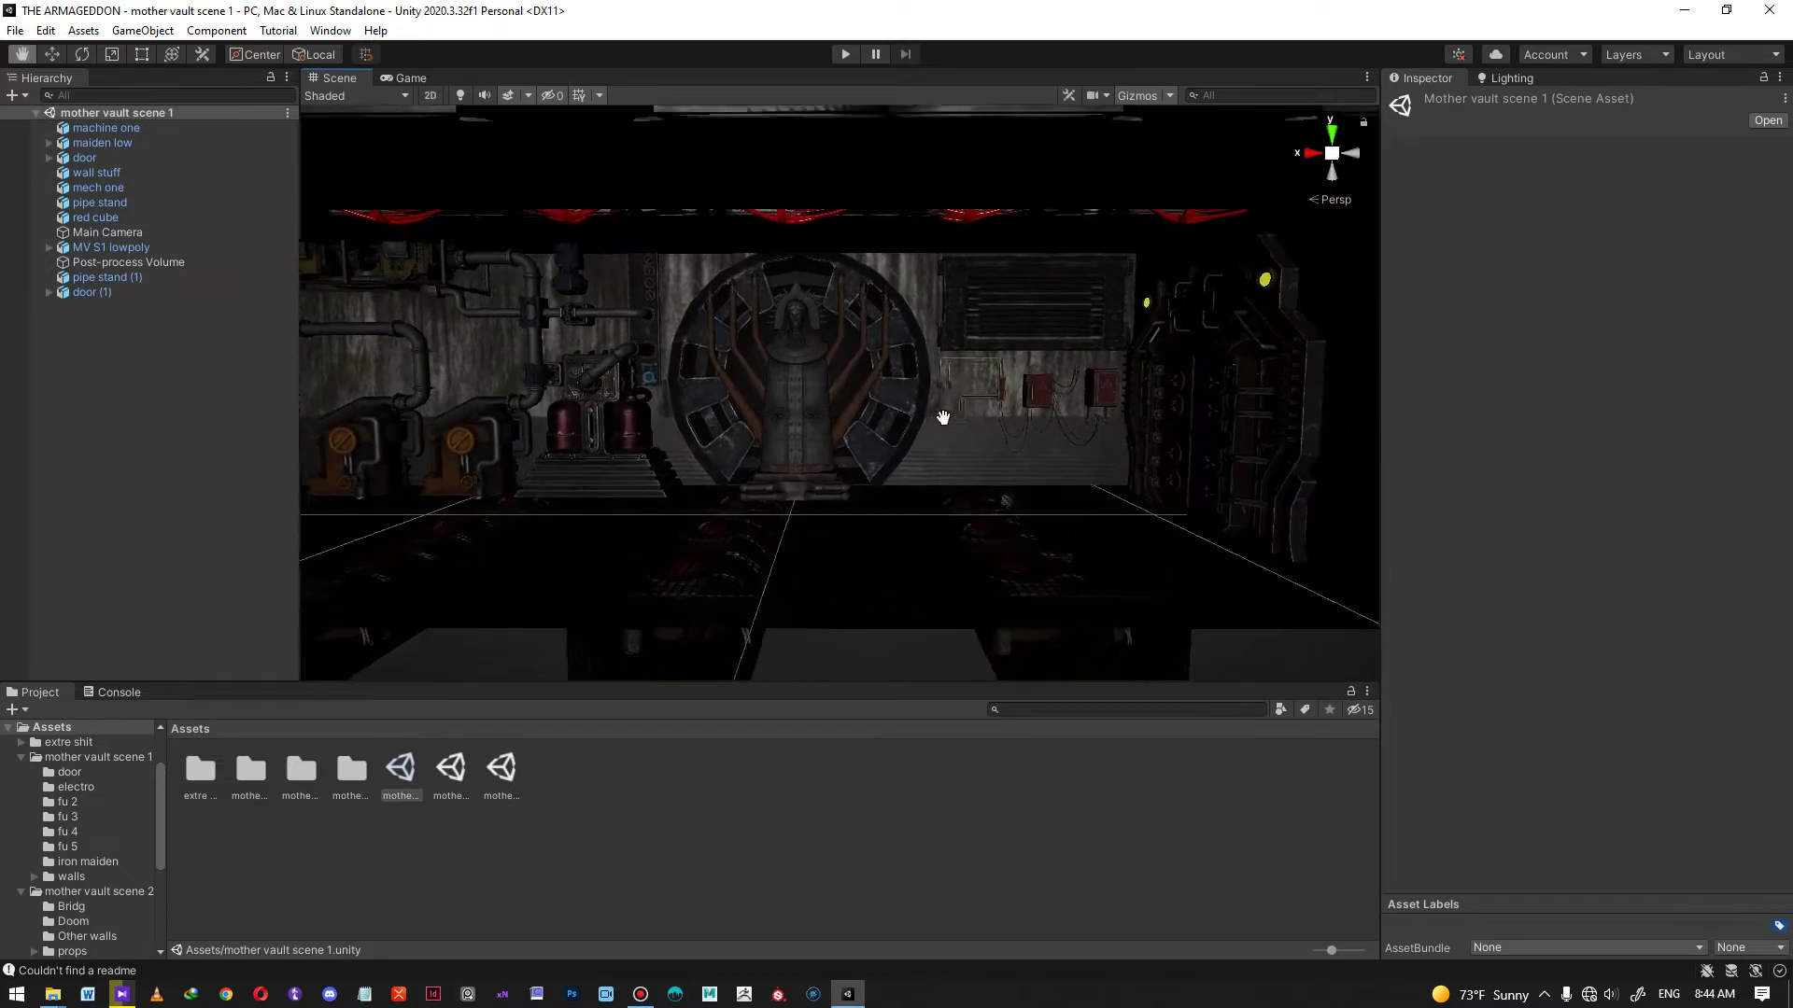
pyautogui.moveTo(943, 418)
pyautogui.keyDown('alt'); pyautogui.mouseDown()
pyautogui.moveTo(956, 444)
pyautogui.moveTo(961, 400)
pyautogui.moveTo(948, 428)
pyautogui.mouseUp(); pyautogui.keyUp('alt')
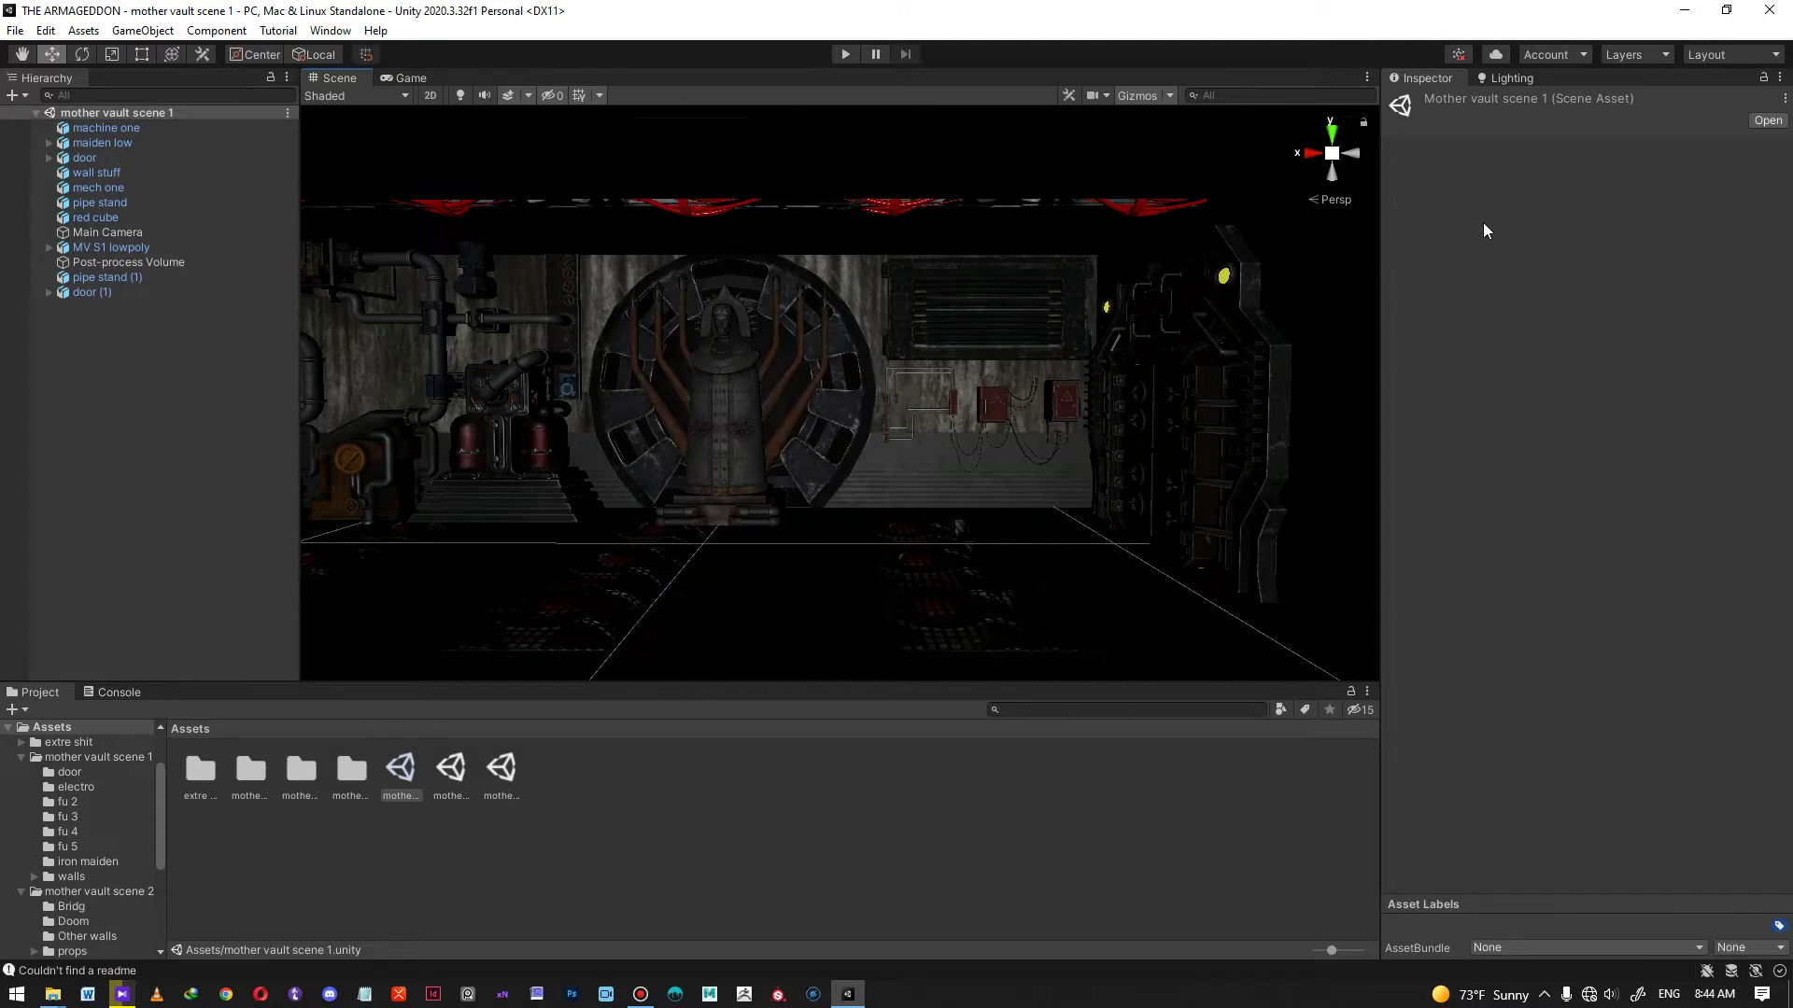
# - Examine the doors, pipes, machines, iron maiden and wall props in the mother vault scene 1 room
pyautogui.moveTo(1050, 304); pyautogui.dragTo(631, 344, button='right')
pyautogui.moveTo(631, 344)
pyautogui.keyDown('alt'); pyautogui.mouseDown()
pyautogui.moveTo(600, 344)
pyautogui.moveTo(629, 336)
pyautogui.mouseUp(); pyautogui.keyUp('alt')
pyautogui.keyDown('alt'); pyautogui.moveTo(629, 336); pyautogui.dragTo(640, 433, button='right'); pyautogui.keyUp('alt')
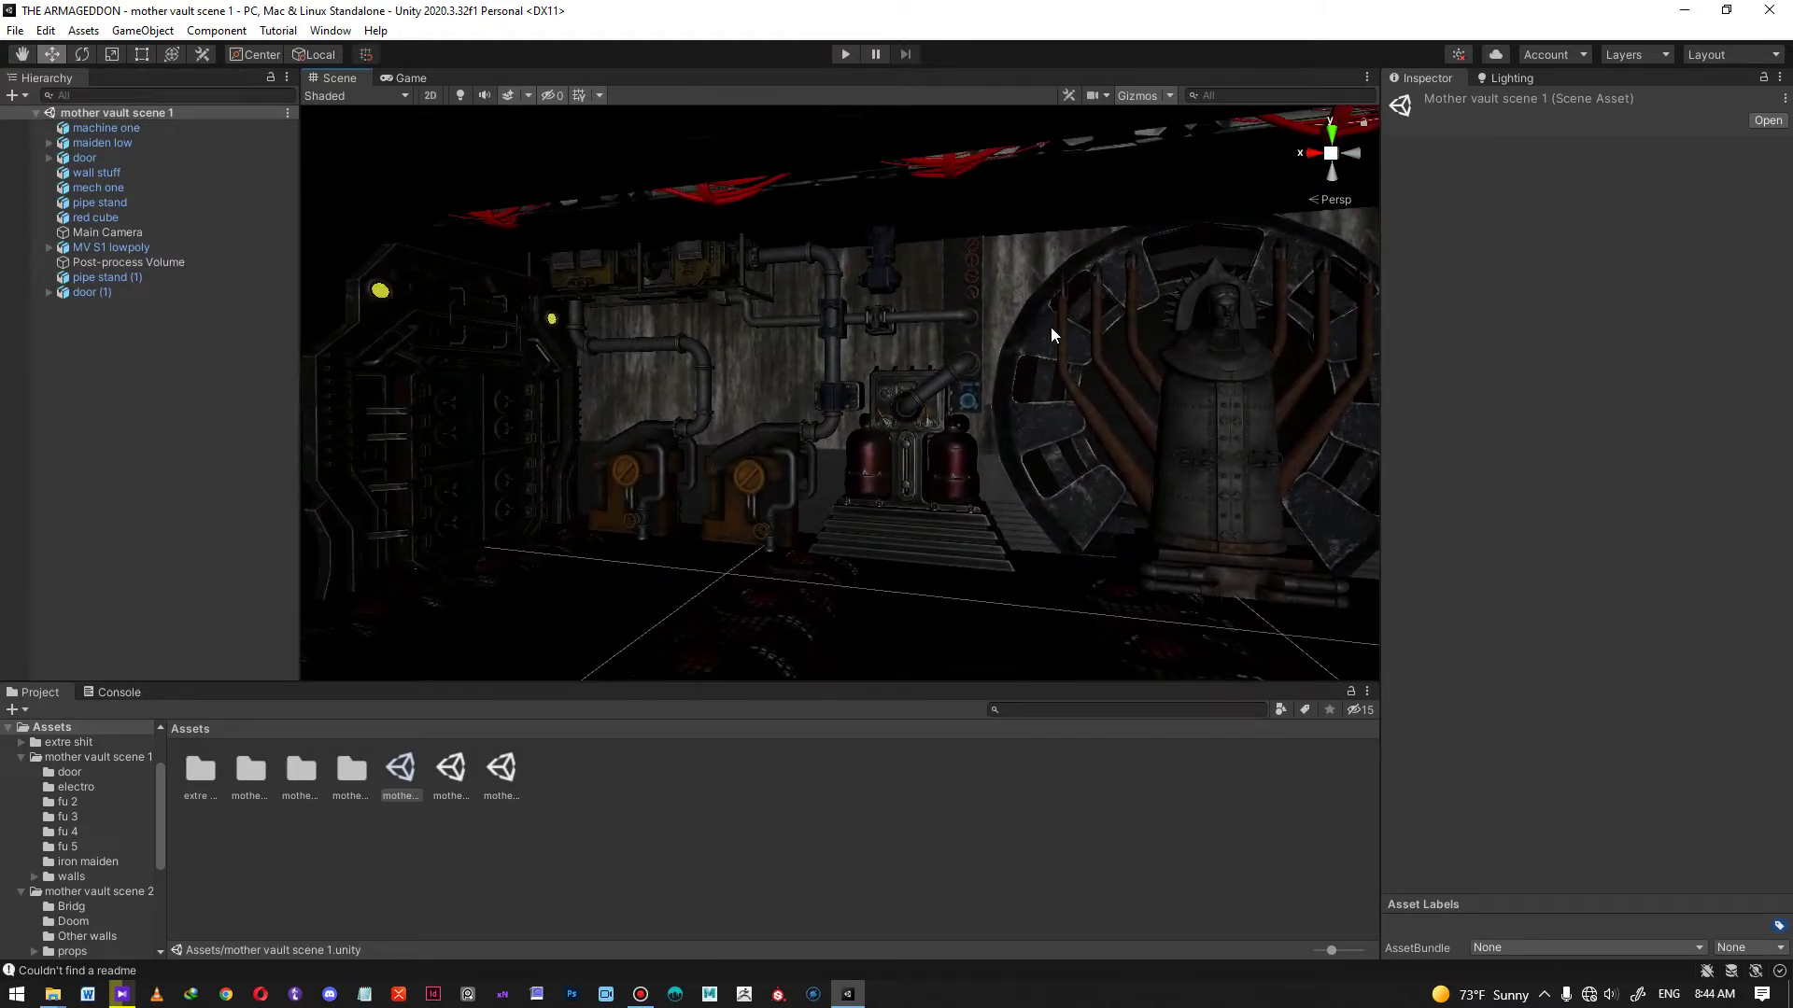
pyautogui.moveTo(1129, 324); pyautogui.dragTo(1022, 408, button='right')
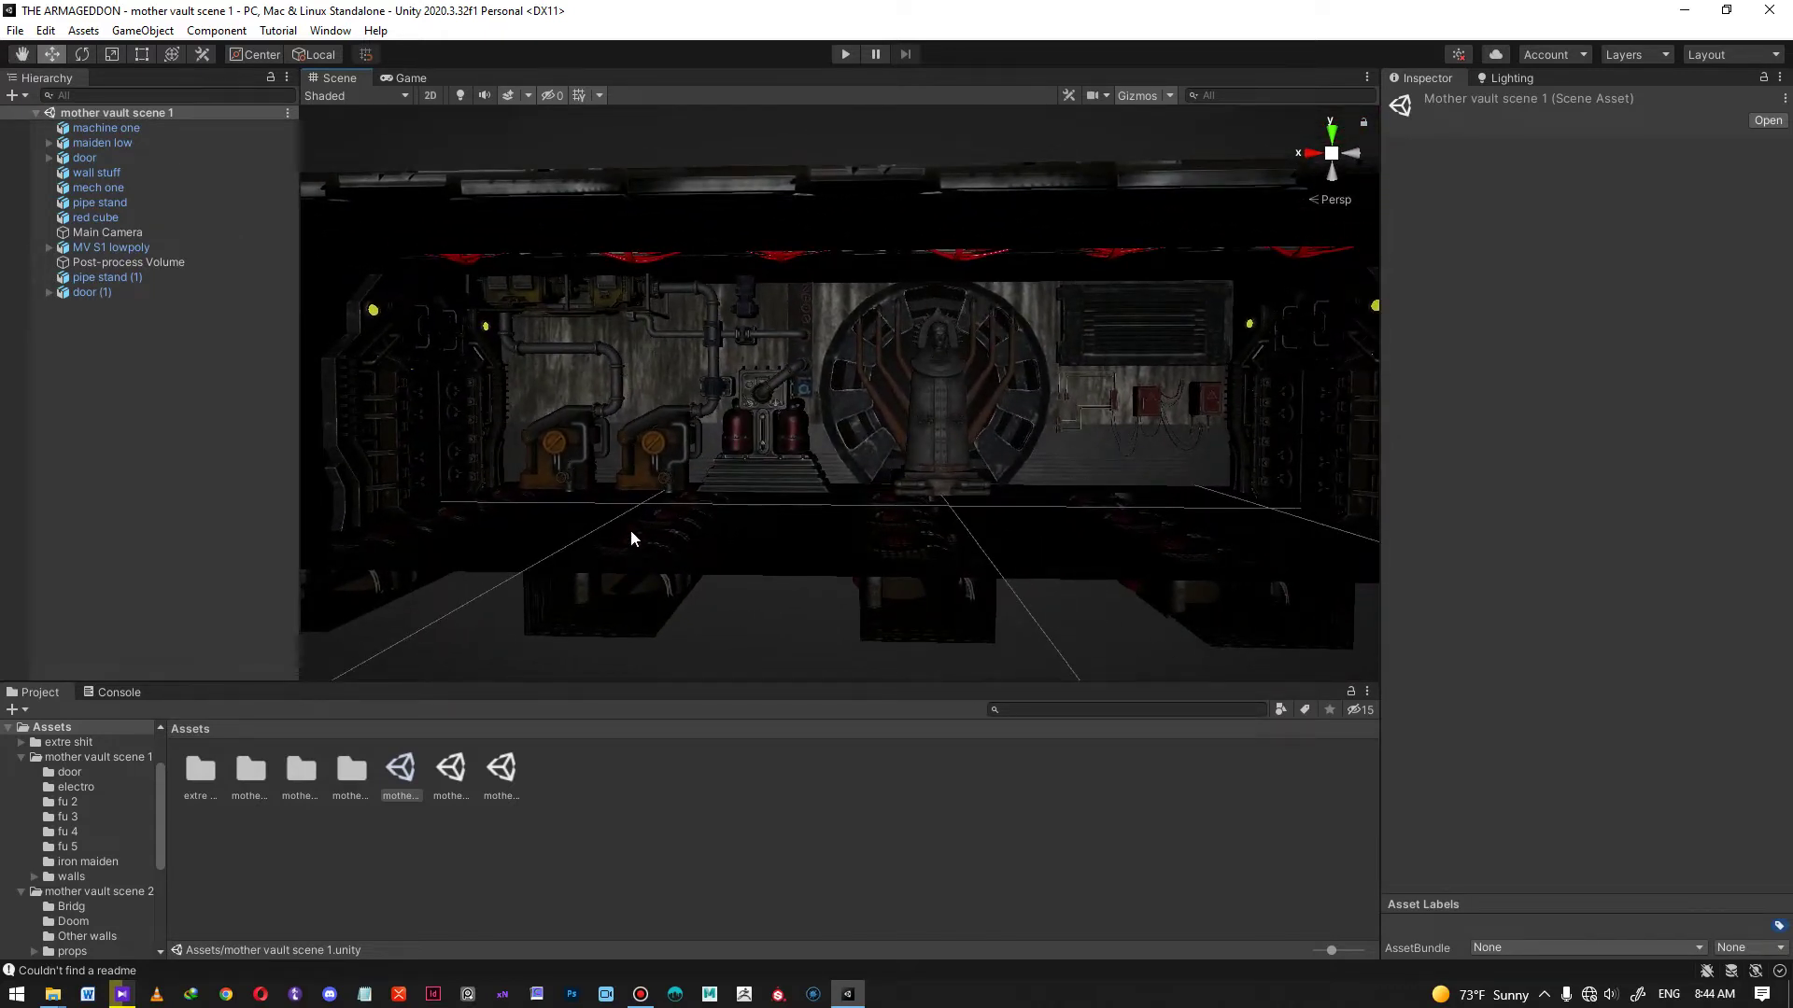
pyautogui.moveTo(981, 380)
pyautogui.mouseDown(button='middle')
pyautogui.moveTo(939, 378)
pyautogui.moveTo(956, 382)
pyautogui.mouseUp(button='middle')
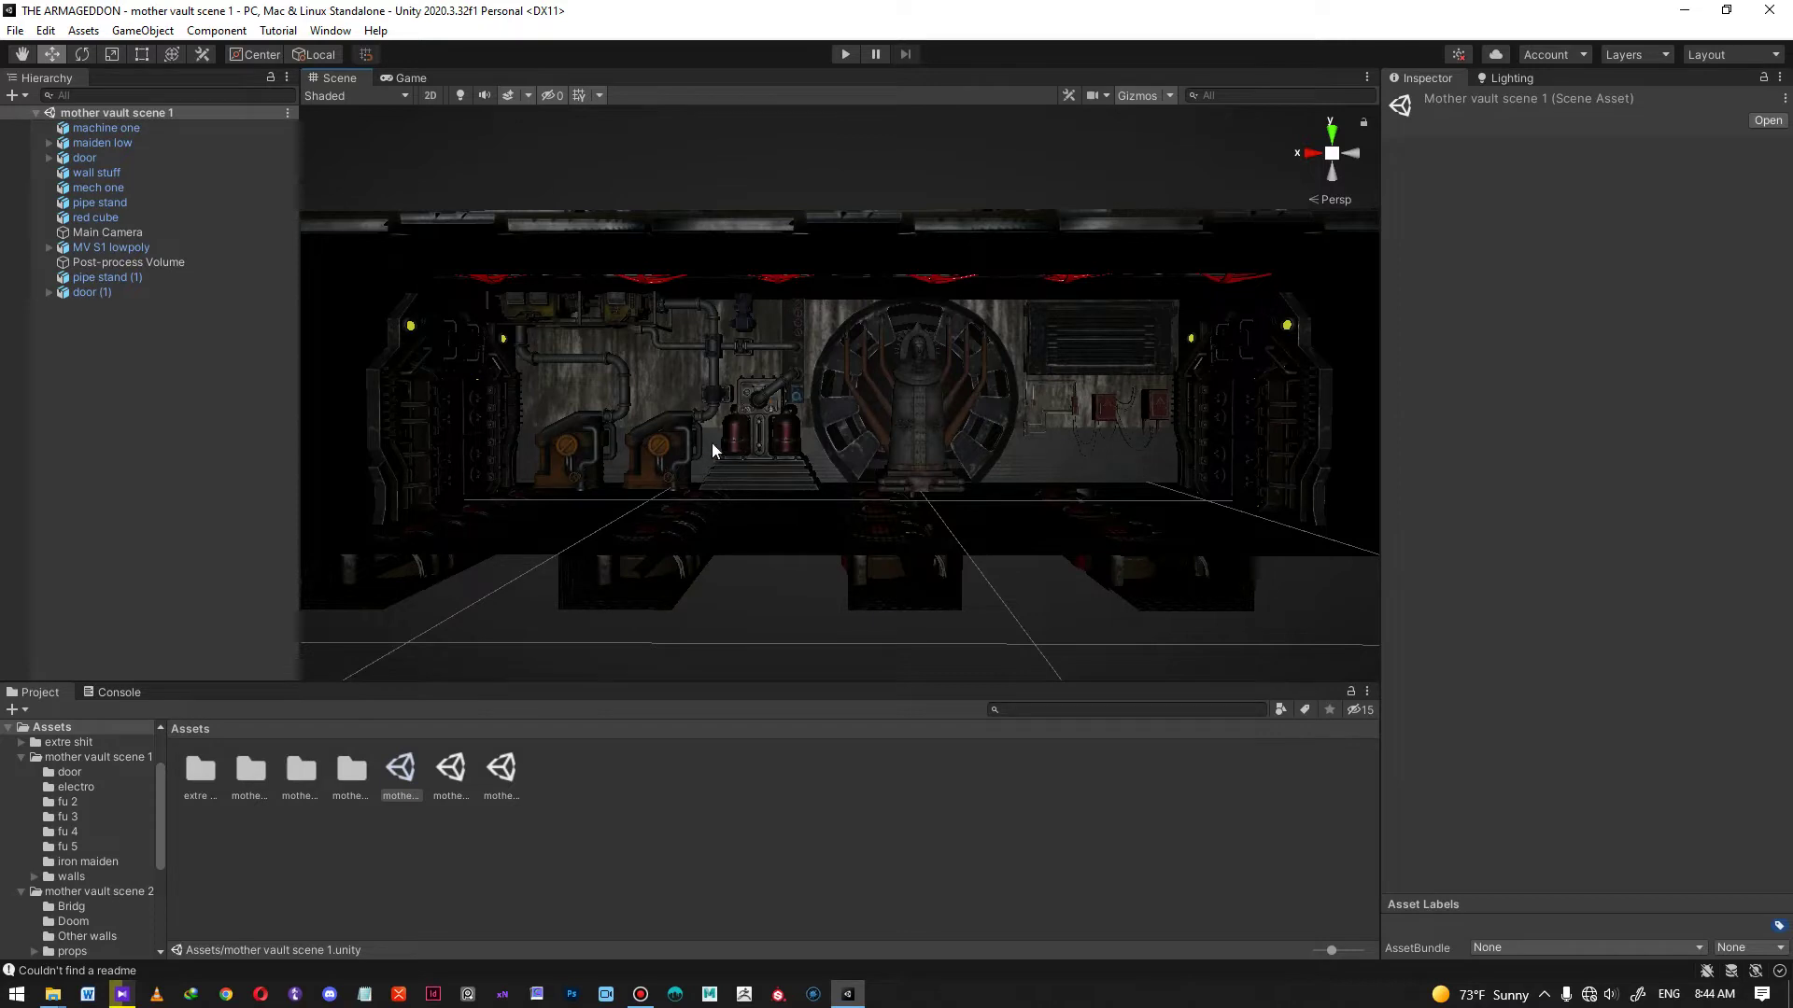
pyautogui.keyDown('alt'); pyautogui.moveTo(798, 418); pyautogui.dragTo(840, 509, button='right'); pyautogui.keyUp('alt')
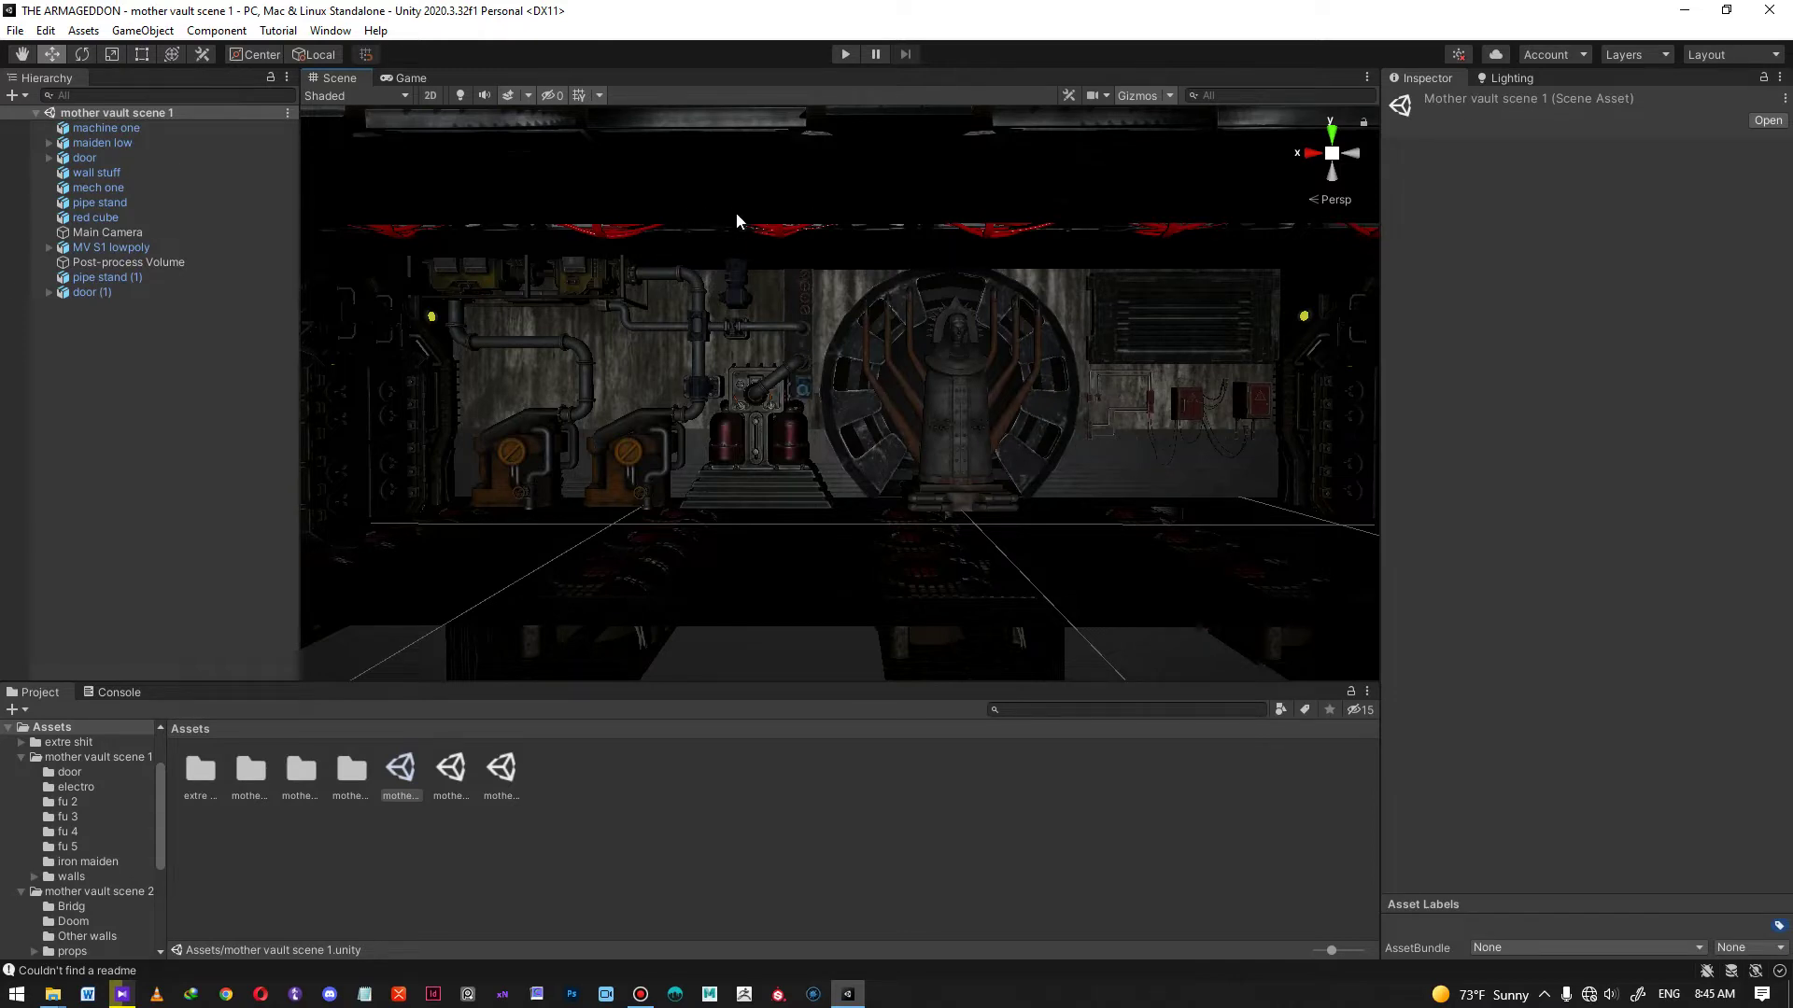
pyautogui.keyDown('alt'); pyautogui.moveTo(743, 234); pyautogui.dragTo(735, 350, button='right'); pyautogui.keyUp('alt')
pyautogui.keyDown('alt'); pyautogui.moveTo(735, 350); pyautogui.dragTo(966, 373); pyautogui.keyUp('alt')
pyautogui.keyDown('alt'); pyautogui.moveTo(1171, 327); pyautogui.dragTo(1312, 388, button='right'); pyautogui.keyUp('alt')
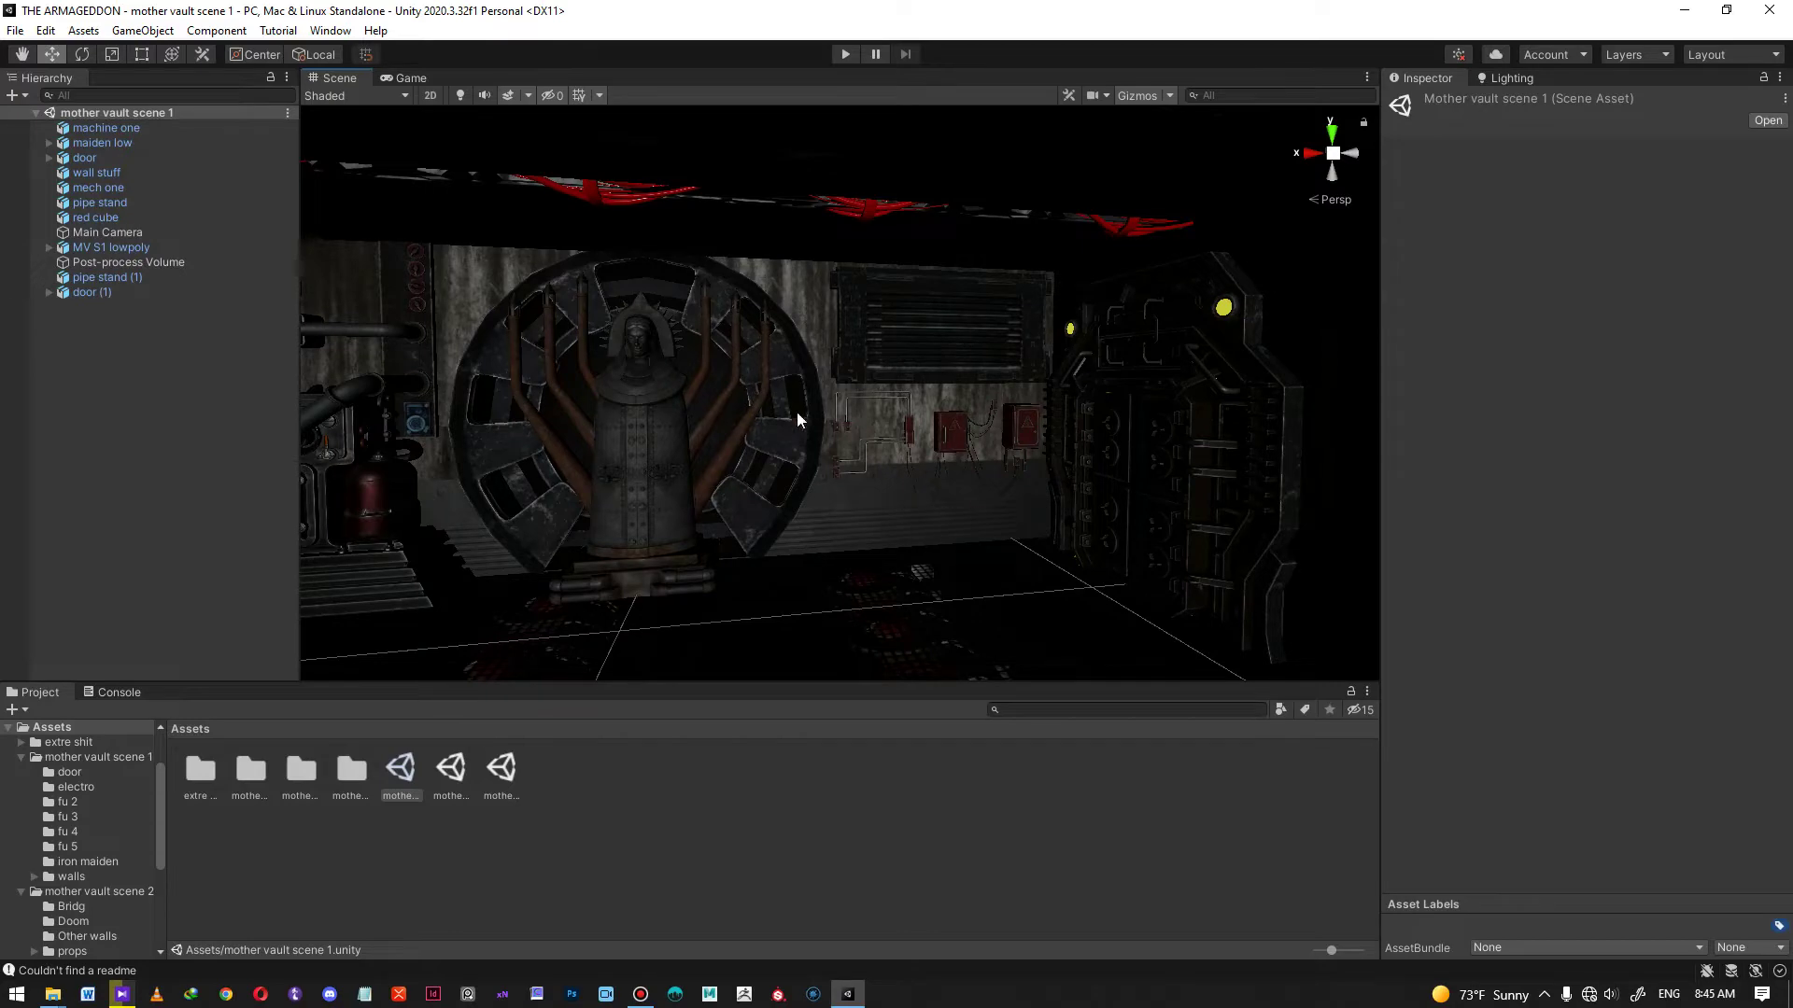
# - Select all the room's objects together to inspect the whole set, and clear the selection
pyautogui.scroll(-6, 859, 340)
pyautogui.keyDown('alt'); pyautogui.moveTo(860, 340); pyautogui.dragTo(504, 345); pyautogui.keyUp('alt')
pyautogui.moveTo(1031, 192); pyautogui.dragTo(557, 556)
pyautogui.keyDown('alt'); pyautogui.moveTo(557, 557); pyautogui.dragTo(957, 441); pyautogui.keyUp('alt')
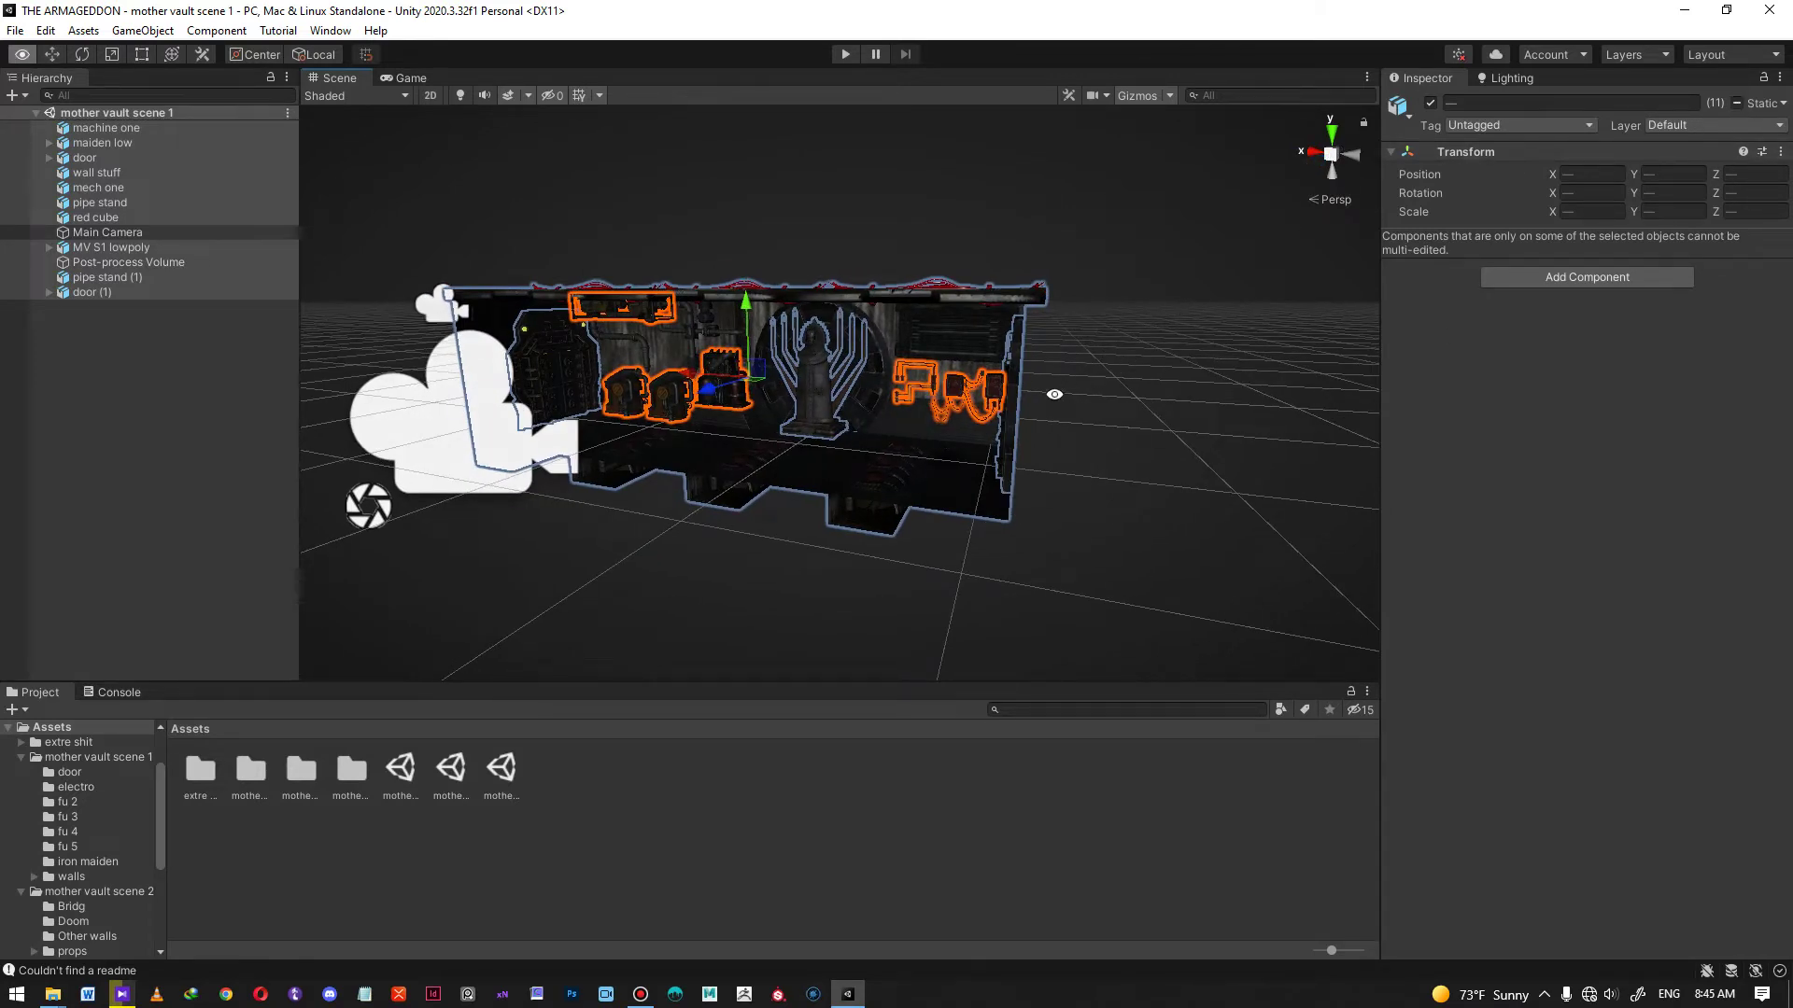
pyautogui.keyDown('alt'); pyautogui.moveTo(1053, 396); pyautogui.dragTo(1103, 396); pyautogui.keyUp('alt')
pyautogui.keyDown('alt'); pyautogui.moveTo(1103, 396); pyautogui.dragTo(1124, 492, button='right'); pyautogui.keyUp('alt')
pyautogui.keyDown('alt'); pyautogui.moveTo(1124, 492); pyautogui.dragTo(1179, 374); pyautogui.keyUp('alt')
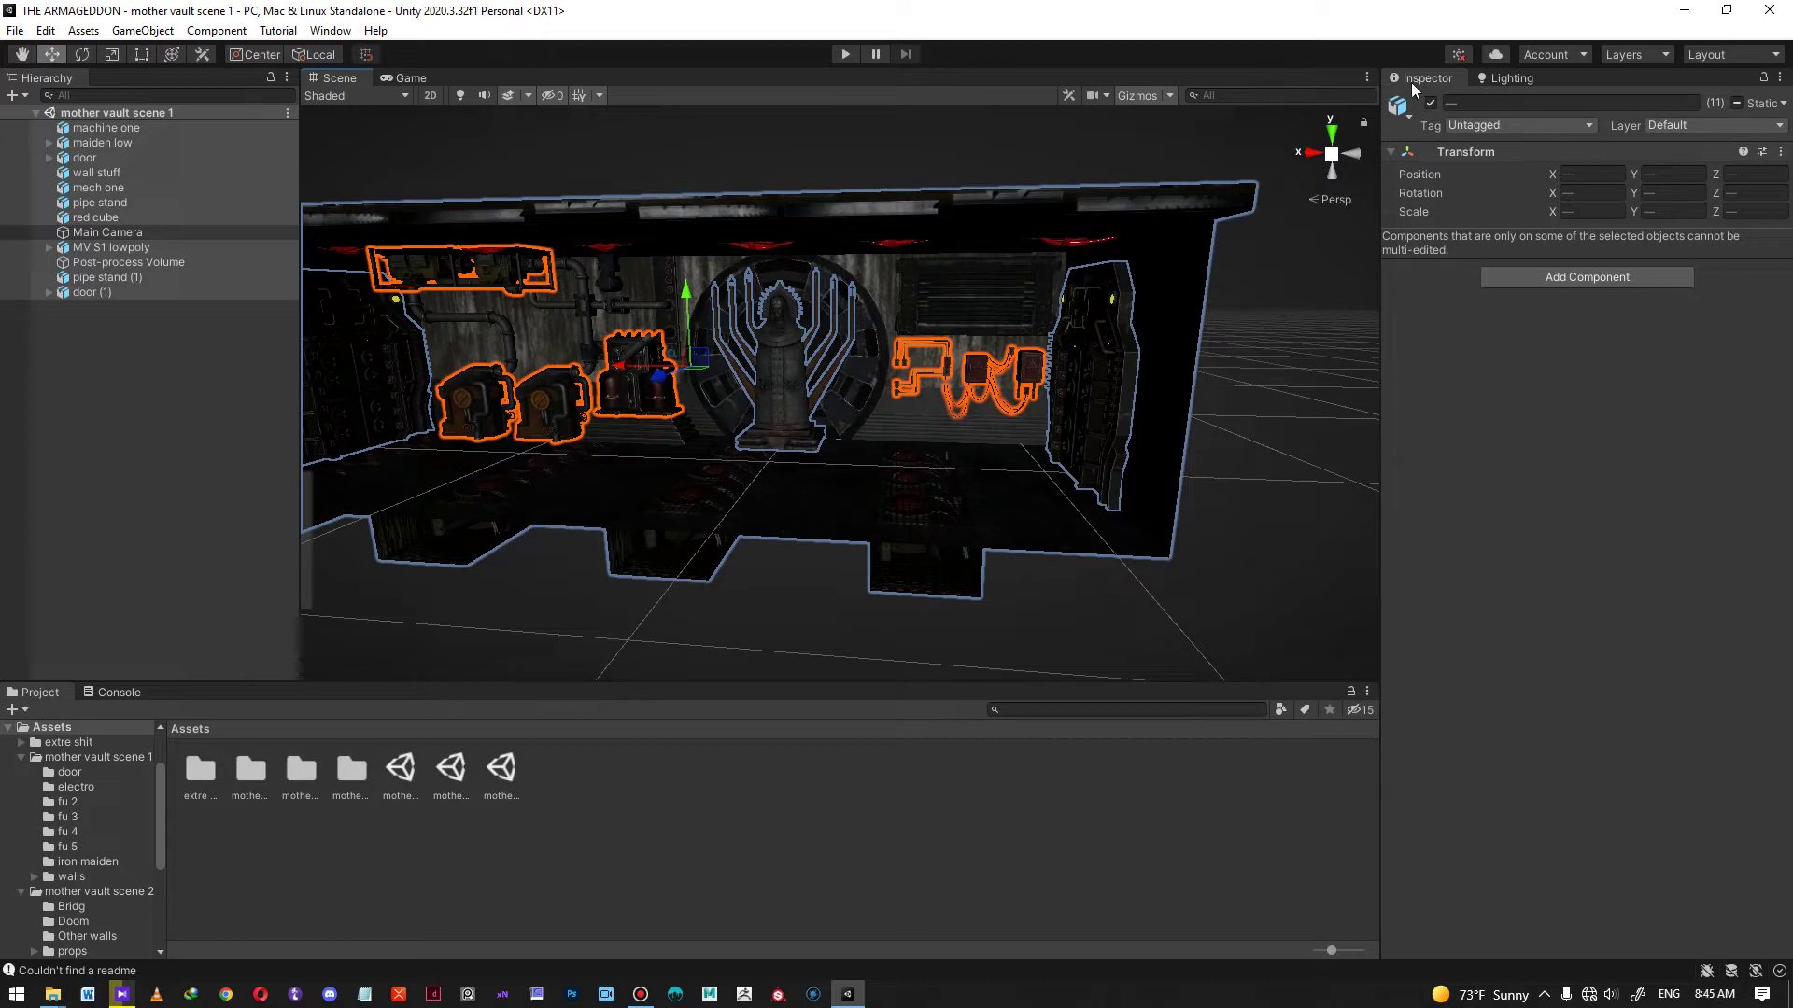
pyautogui.click(1195, 406)
pyautogui.keyDown('alt'); pyautogui.moveTo(1053, 380); pyautogui.dragTo(989, 364); pyautogui.keyUp('alt')
pyautogui.keyDown('alt'); pyautogui.moveTo(778, 318); pyautogui.dragTo(816, 424, button='right'); pyautogui.keyUp('alt')
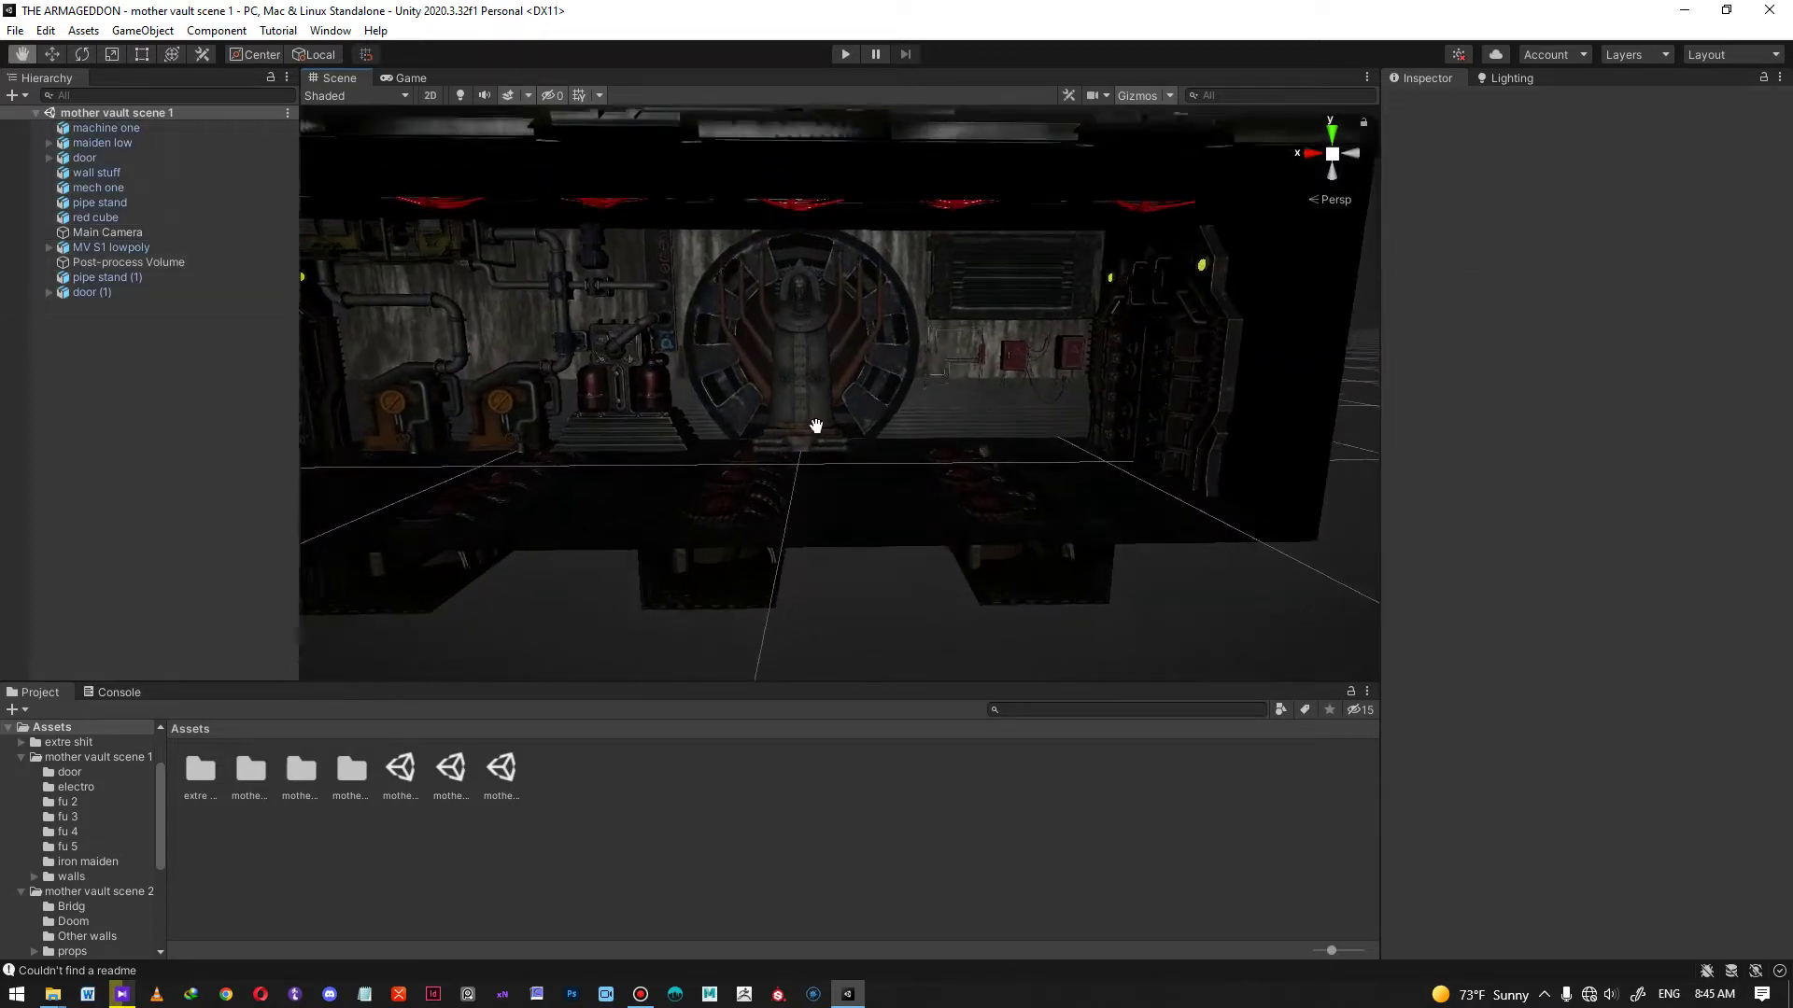
pyautogui.moveTo(816, 425)
pyautogui.keyDown('alt'); pyautogui.mouseDown()
pyautogui.moveTo(840, 384)
pyautogui.moveTo(833, 398)
pyautogui.mouseUp(); pyautogui.keyUp('alt')
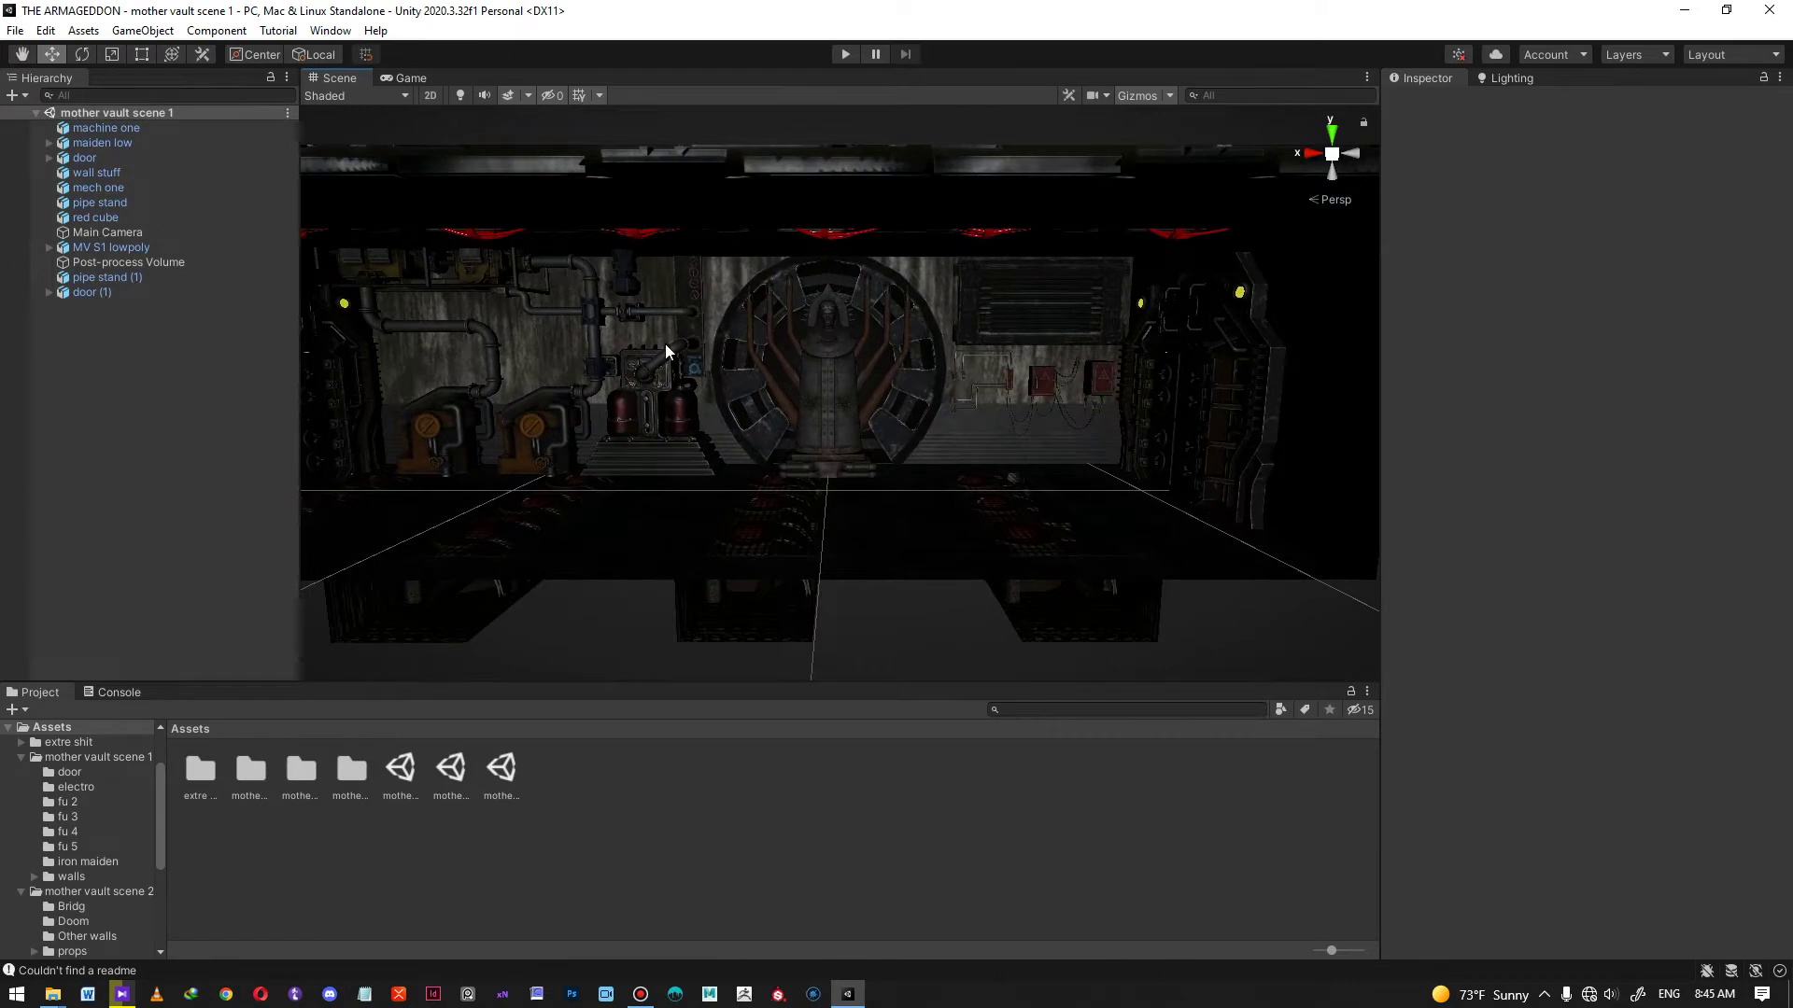
# - Turn on scene lighting in the Scene view and check how the room looks in the Game view
pyautogui.click(459, 94)
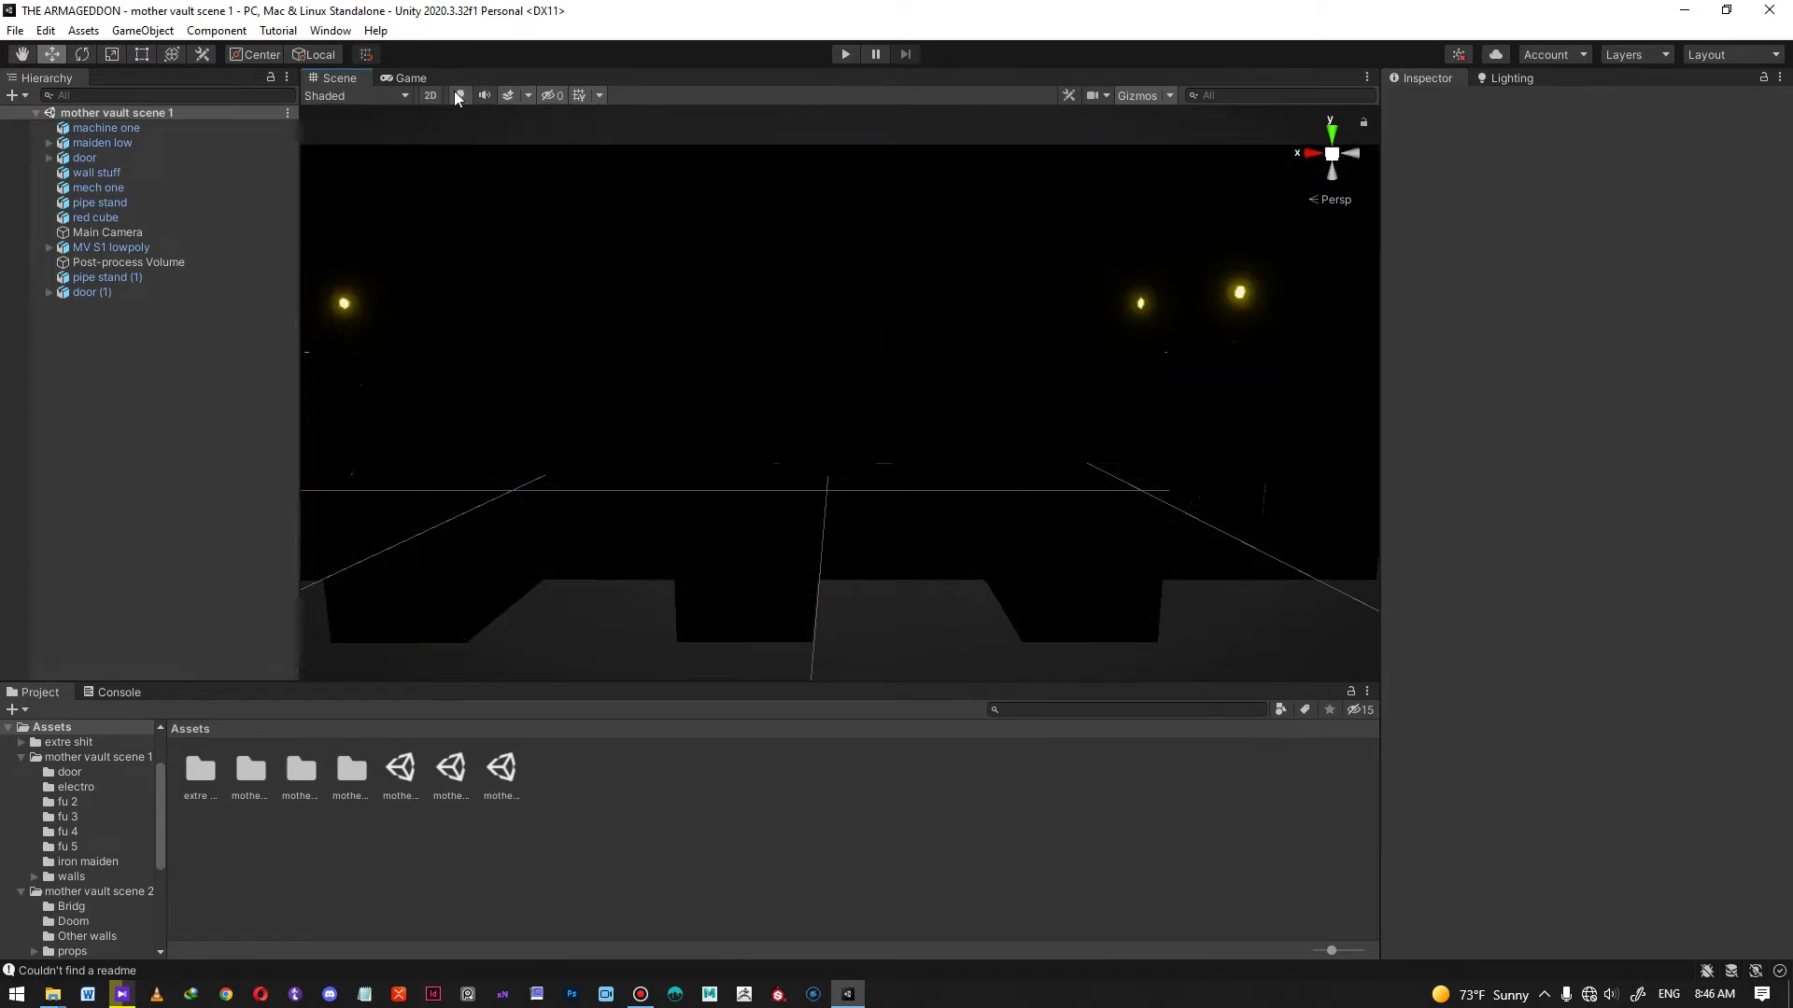
pyautogui.keyDown('alt'); pyautogui.moveTo(1060, 340); pyautogui.dragTo(982, 365); pyautogui.keyUp('alt')
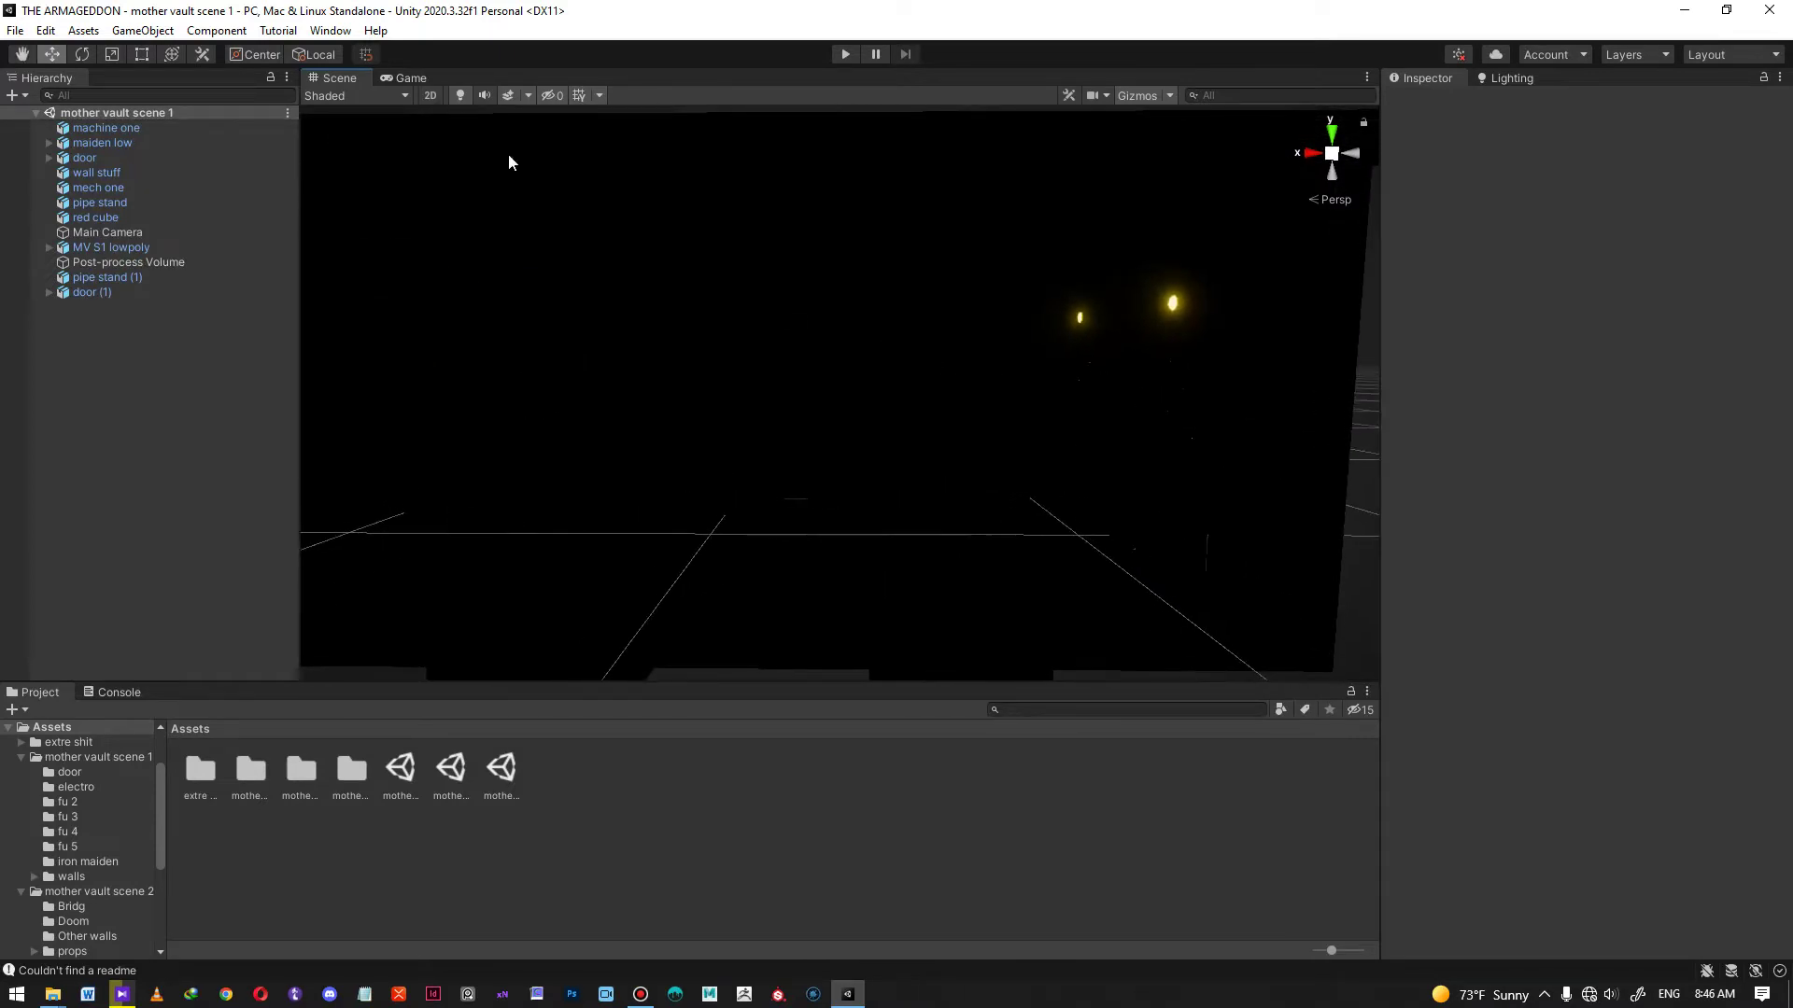
pyautogui.keyDown('alt'); pyautogui.scroll(-4, 634, 209); pyautogui.keyUp('alt')
pyautogui.click(411, 78)
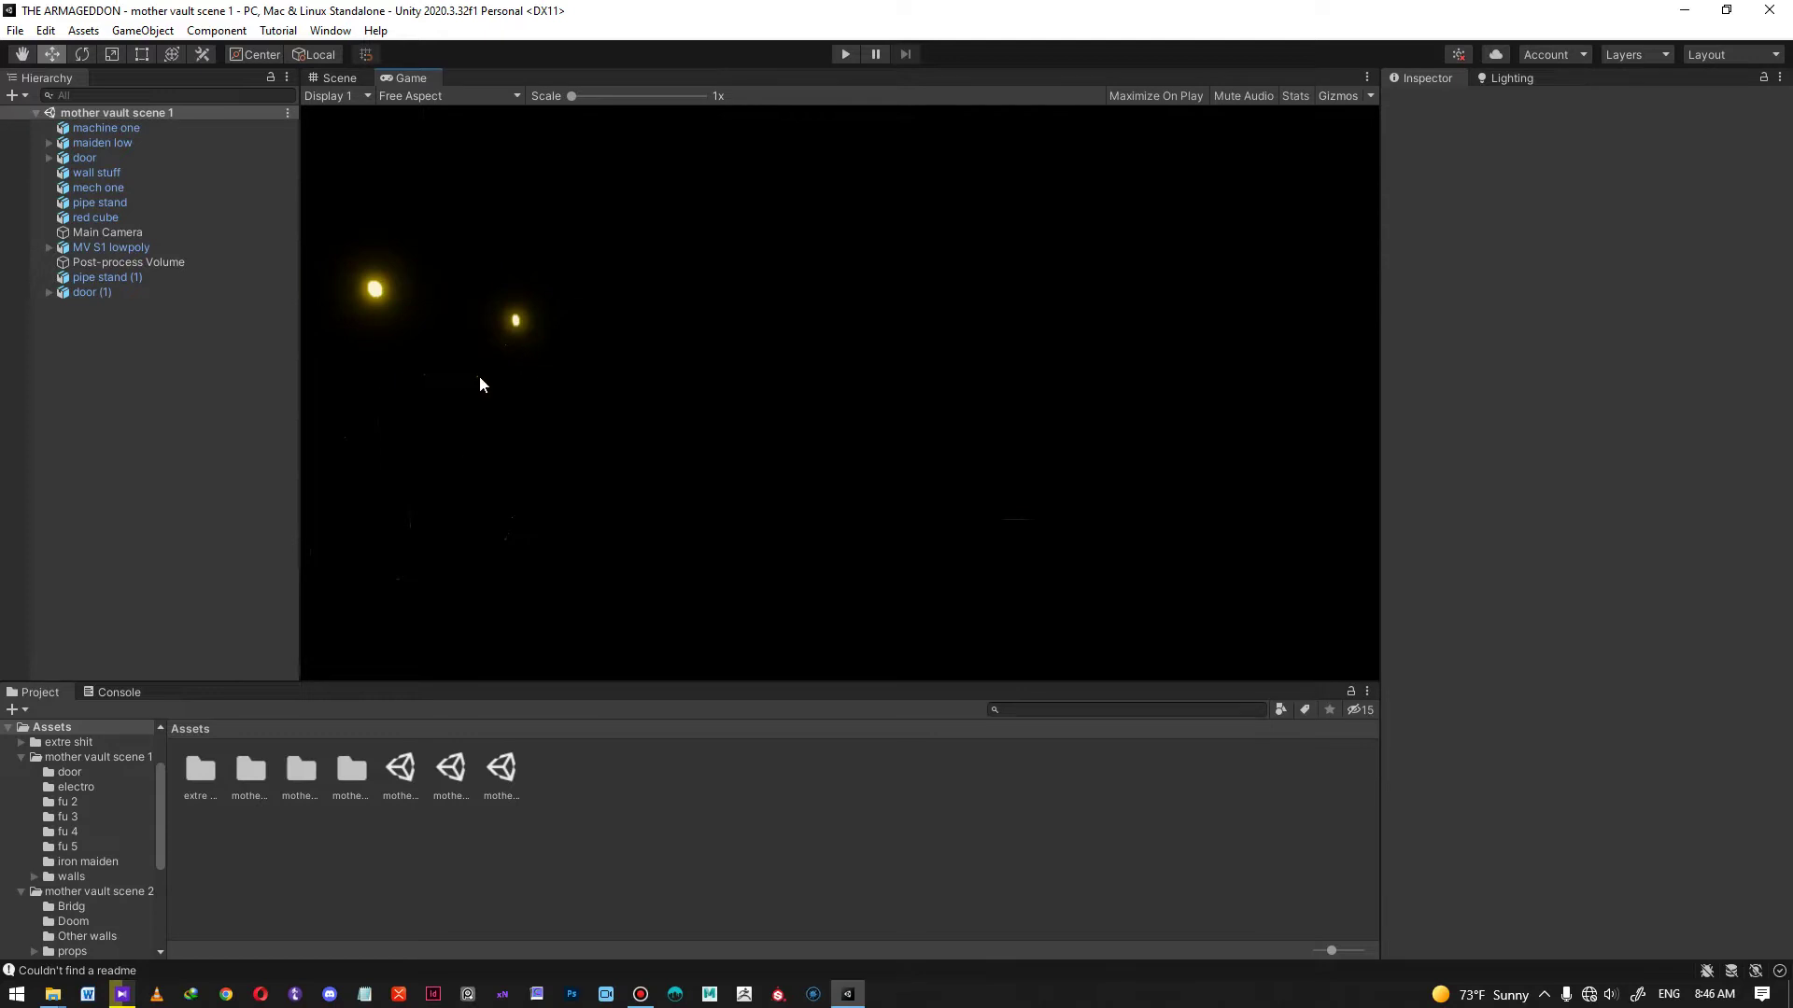
pyautogui.click(342, 79)
pyautogui.keyDown('alt'); pyautogui.moveTo(840, 368); pyautogui.dragTo(925, 372, button='right'); pyautogui.keyUp('alt')
pyautogui.keyDown('alt'); pyautogui.moveTo(925, 373); pyautogui.dragTo(837, 391); pyautogui.keyUp('alt')
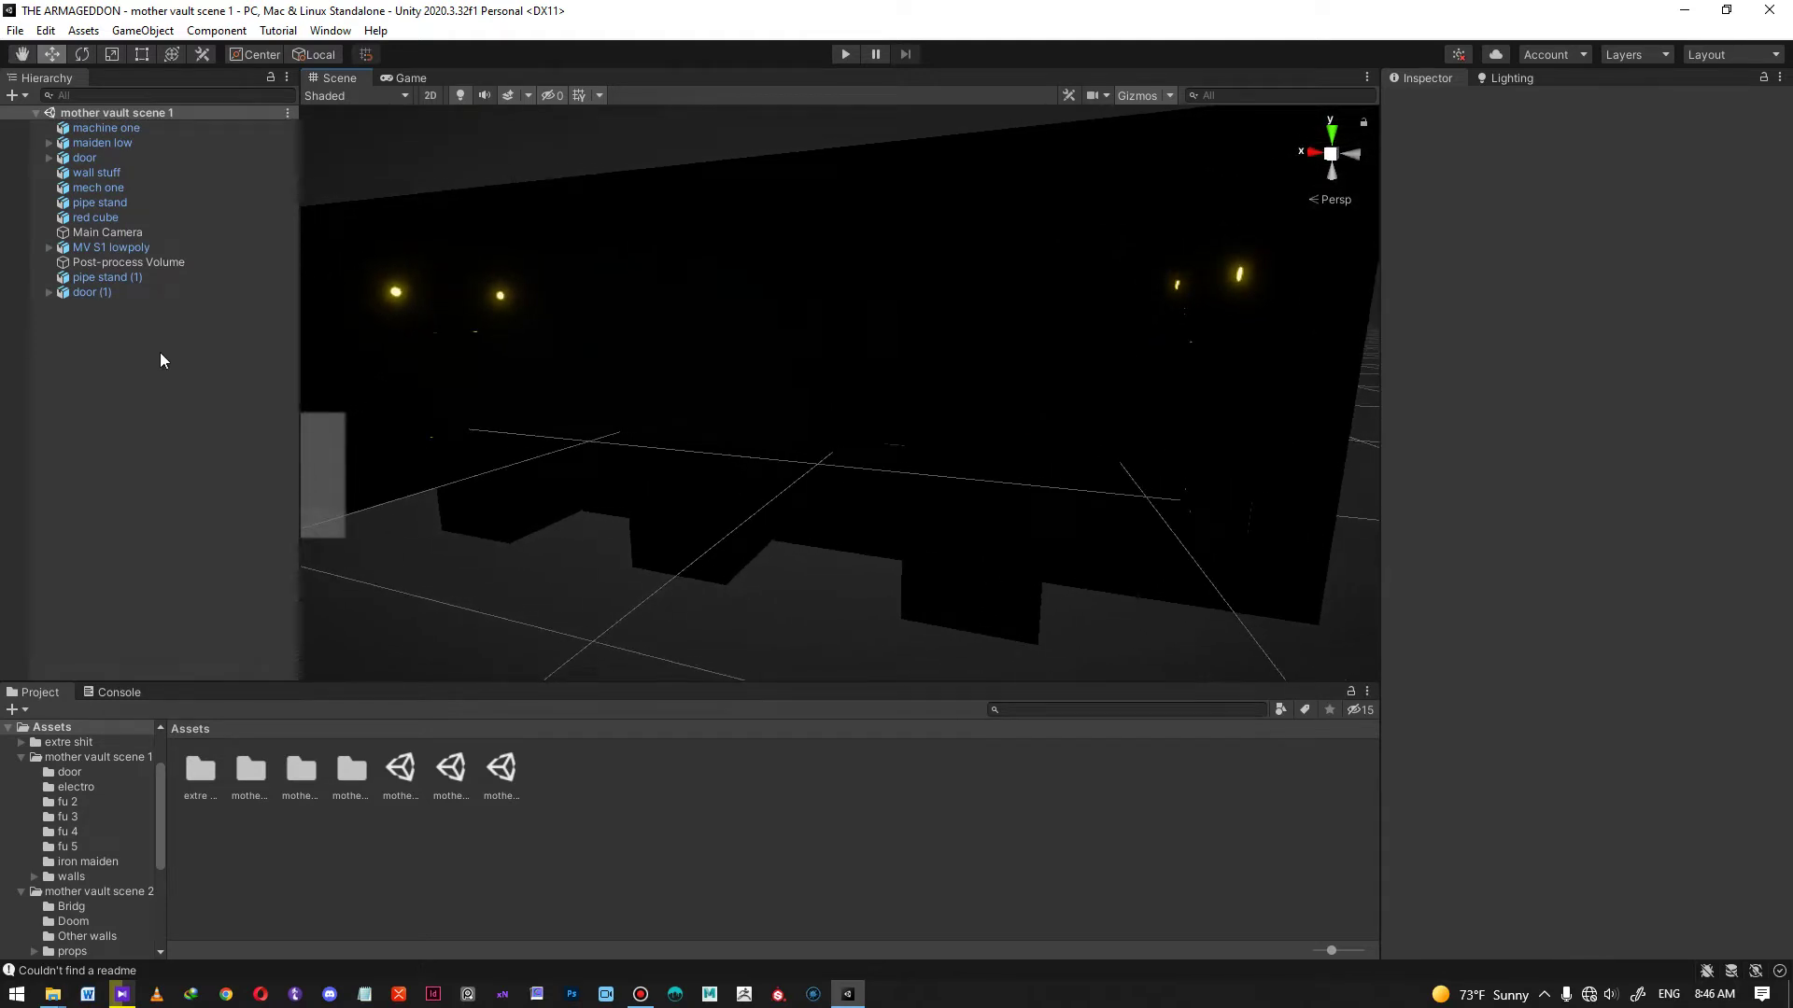
# - Add a Point Light and move it inside the room to about Y 0.521, Z 0.148
pyautogui.rightClick(108, 334)
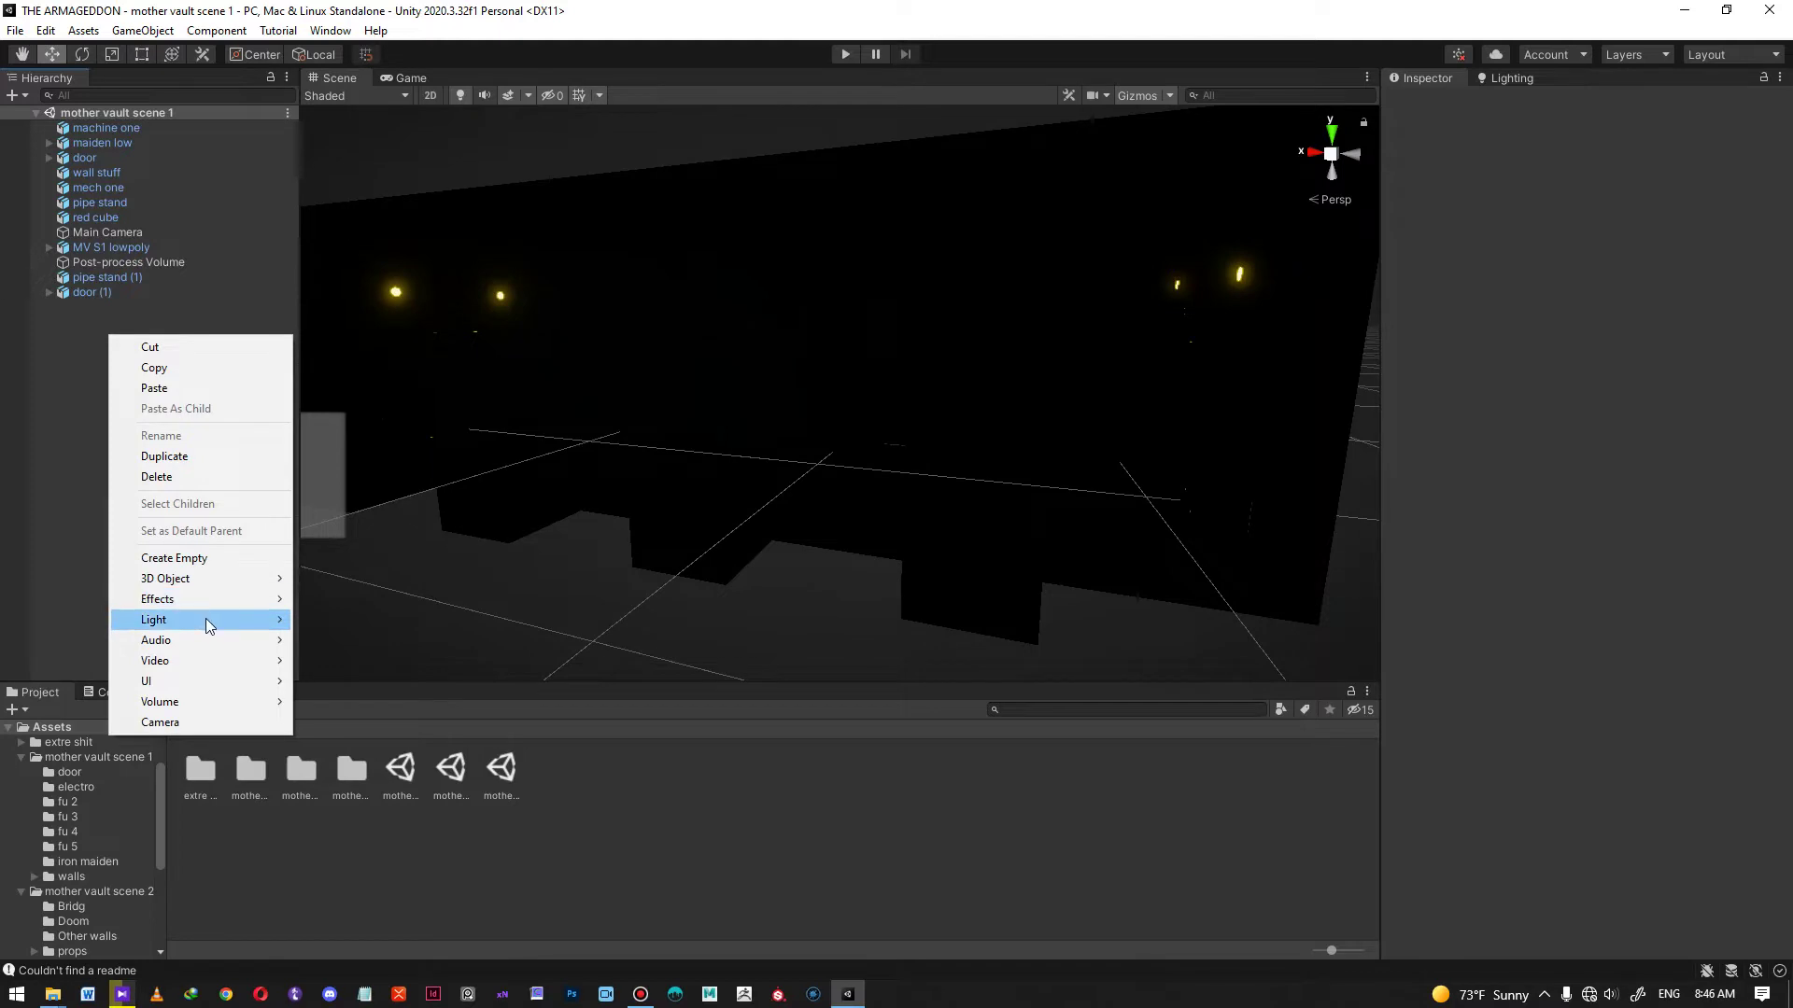
pyautogui.moveTo(206, 619)
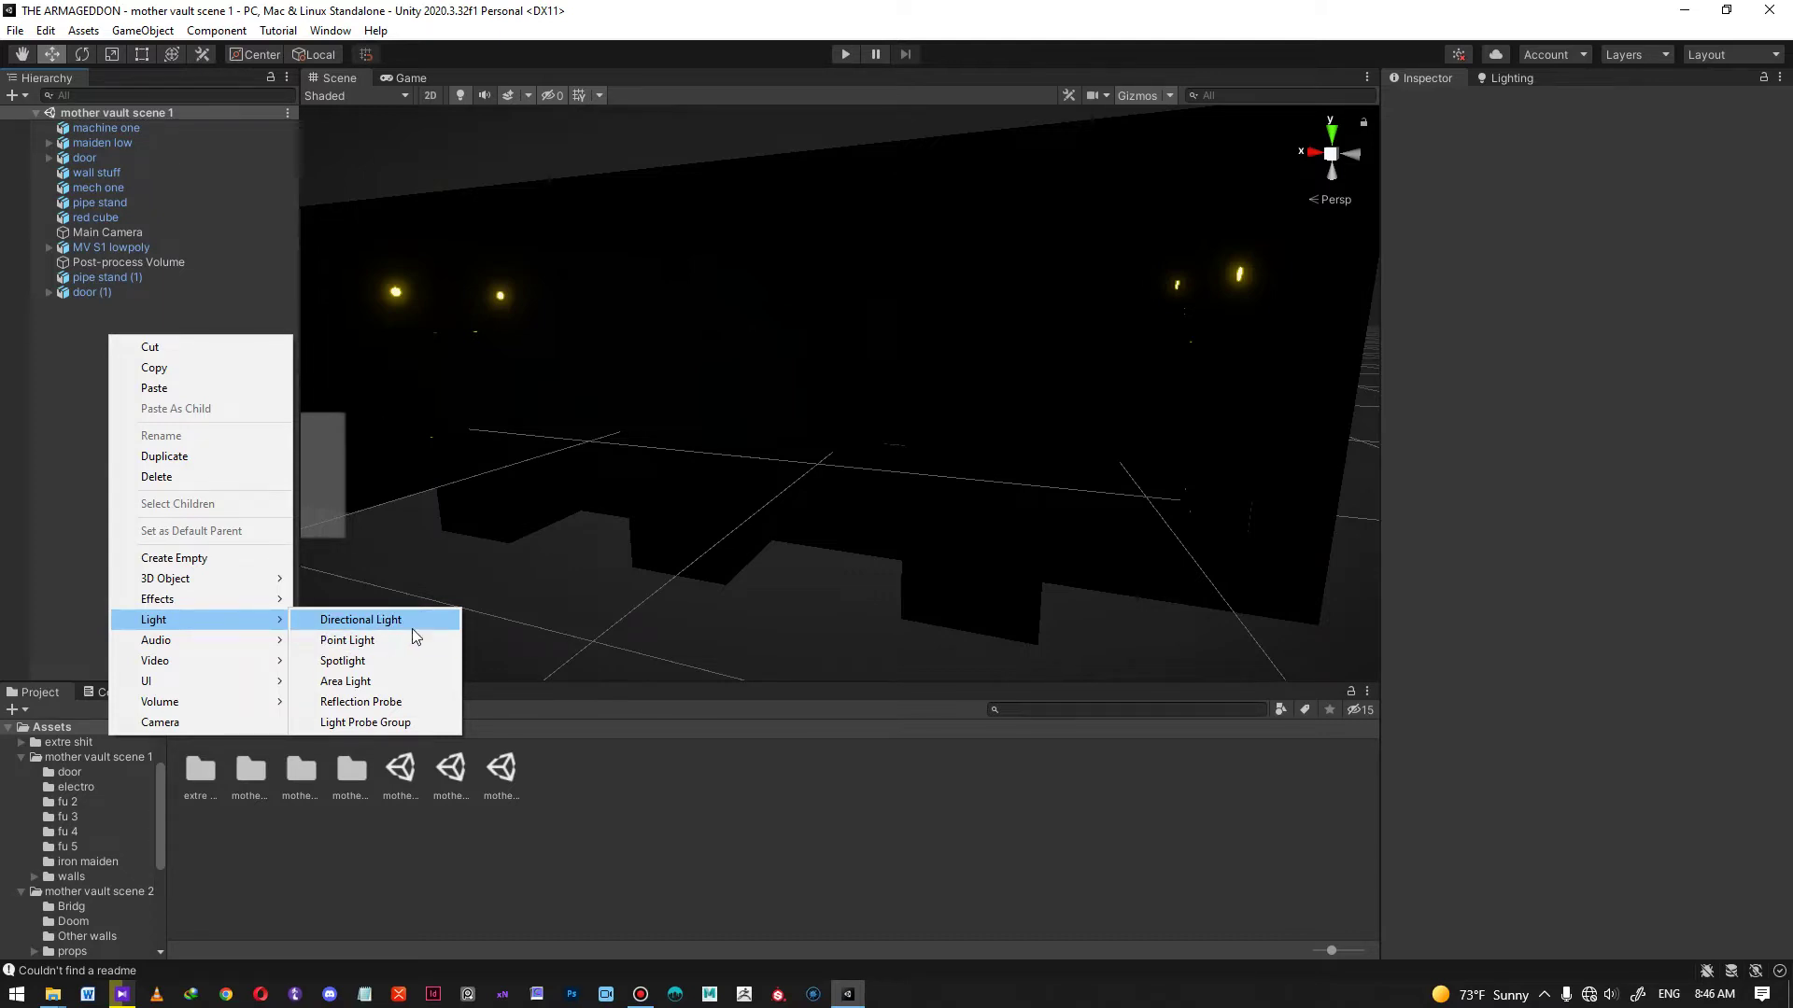
pyautogui.click(362, 642)
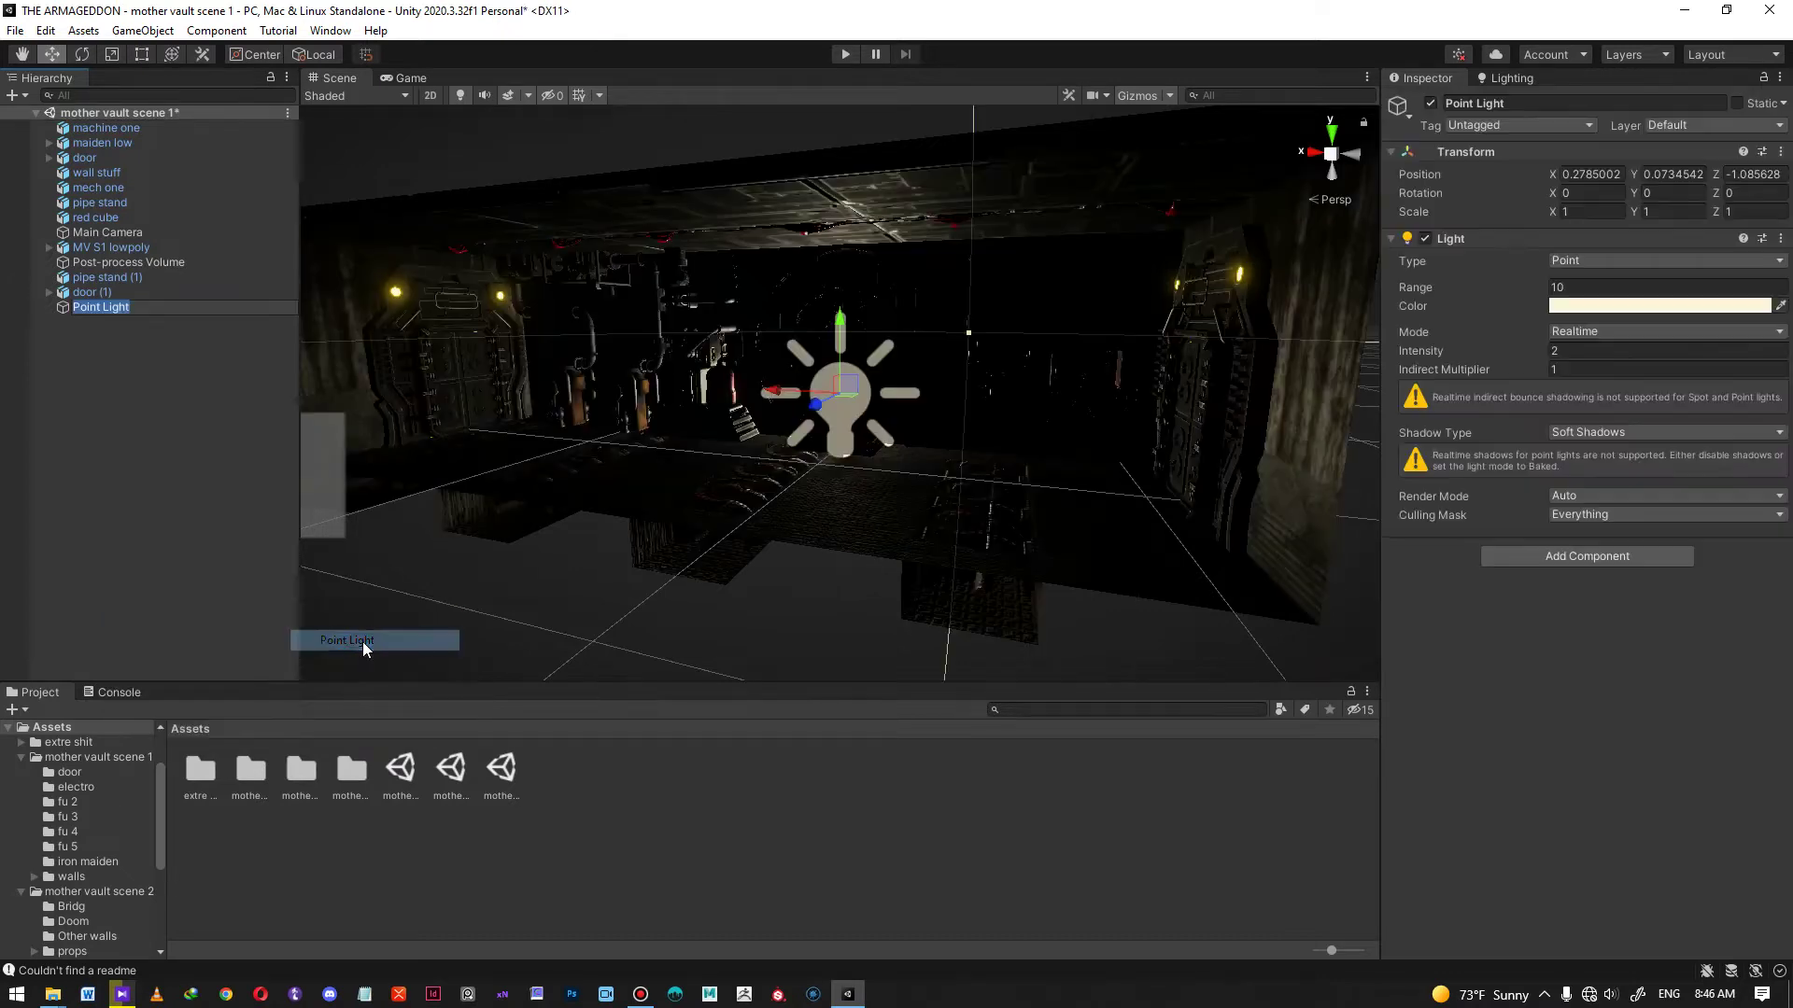
pyautogui.keyDown('alt'); pyautogui.moveTo(932, 454); pyautogui.dragTo(709, 477); pyautogui.keyUp('alt')
pyautogui.moveTo(801, 416); pyautogui.dragTo(588, 504)
pyautogui.keyDown('alt'); pyautogui.moveTo(598, 495); pyautogui.dragTo(874, 208); pyautogui.keyUp('alt')
pyautogui.scroll(3, 888, 280)
pyautogui.keyDown('alt'); pyautogui.moveTo(911, 294); pyautogui.dragTo(927, 362); pyautogui.keyUp('alt')
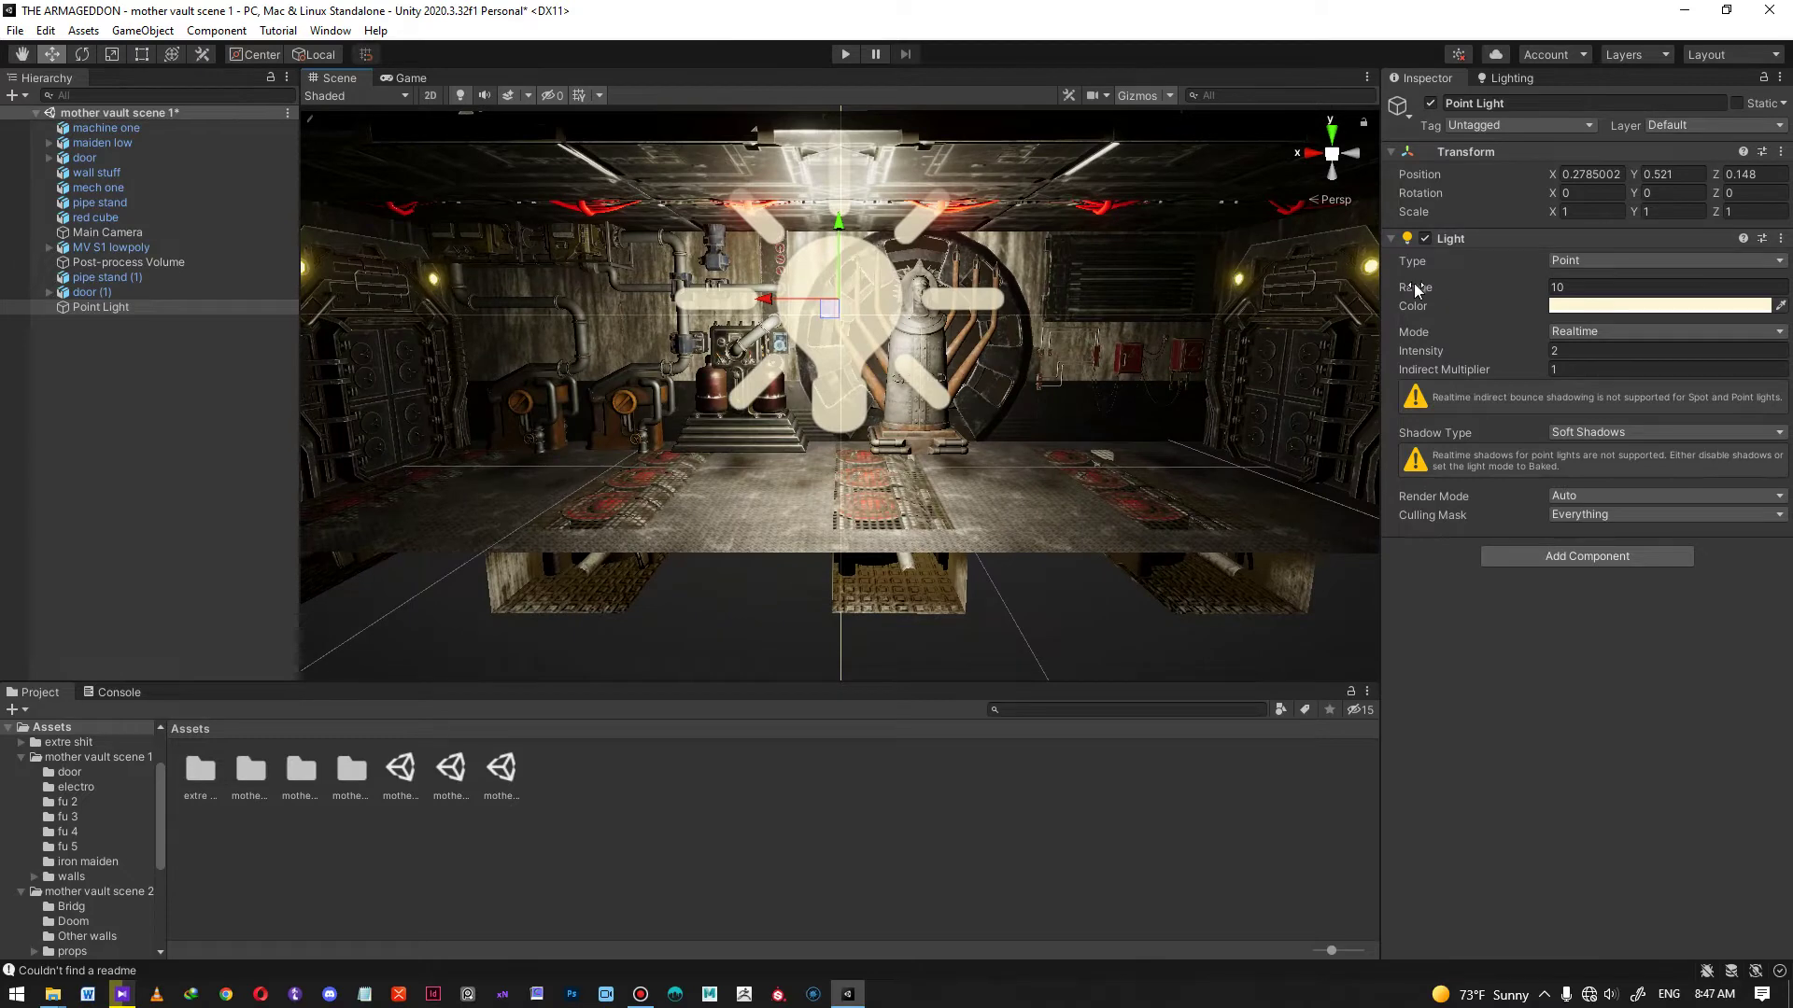
# - Set the point light's intensity to 0.92 and its range to 1.12
pyautogui.moveTo(1411, 289); pyautogui.dragTo(1403, 289)
pyautogui.moveTo(1374, 291); pyautogui.dragTo(979, 373)
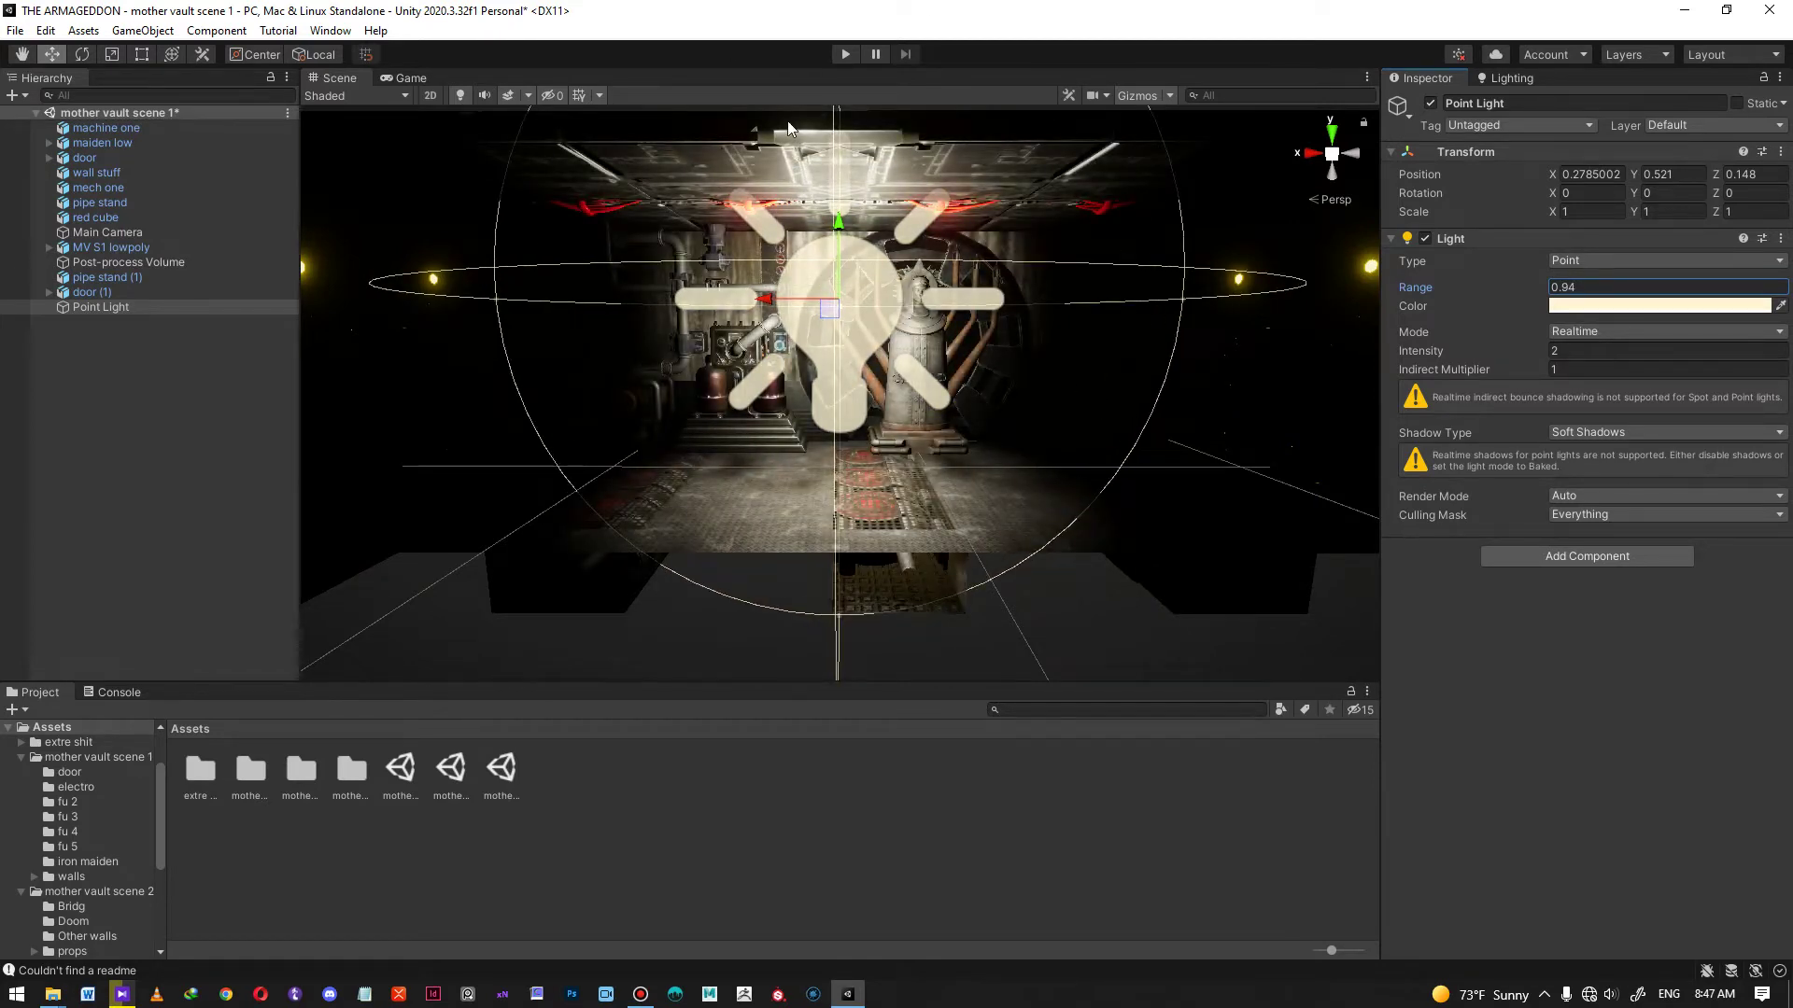
pyautogui.moveTo(1031, 301); pyautogui.dragTo(915, 300, button='middle')
pyautogui.scroll(-5, 924, 309)
pyautogui.scroll(4, 986, 176)
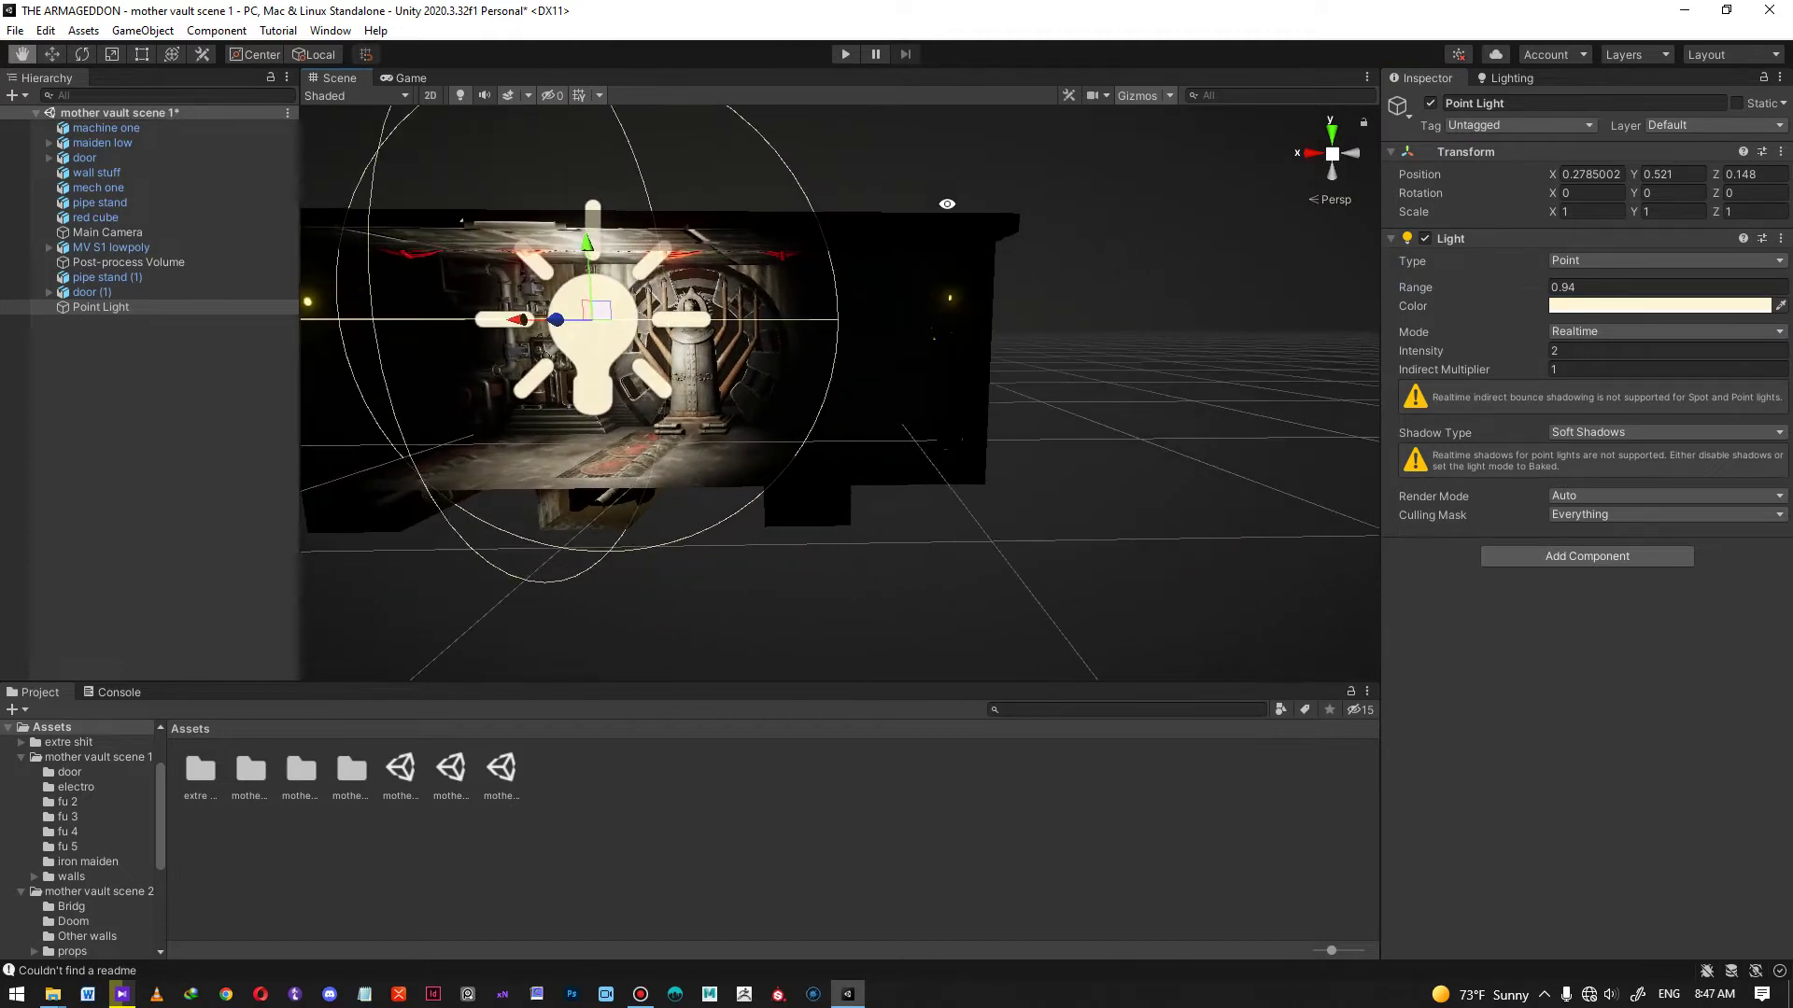
pyautogui.moveTo(690, 334); pyautogui.dragTo(808, 344, button='middle')
pyautogui.moveTo(772, 252); pyautogui.dragTo(835, 274, button='middle')
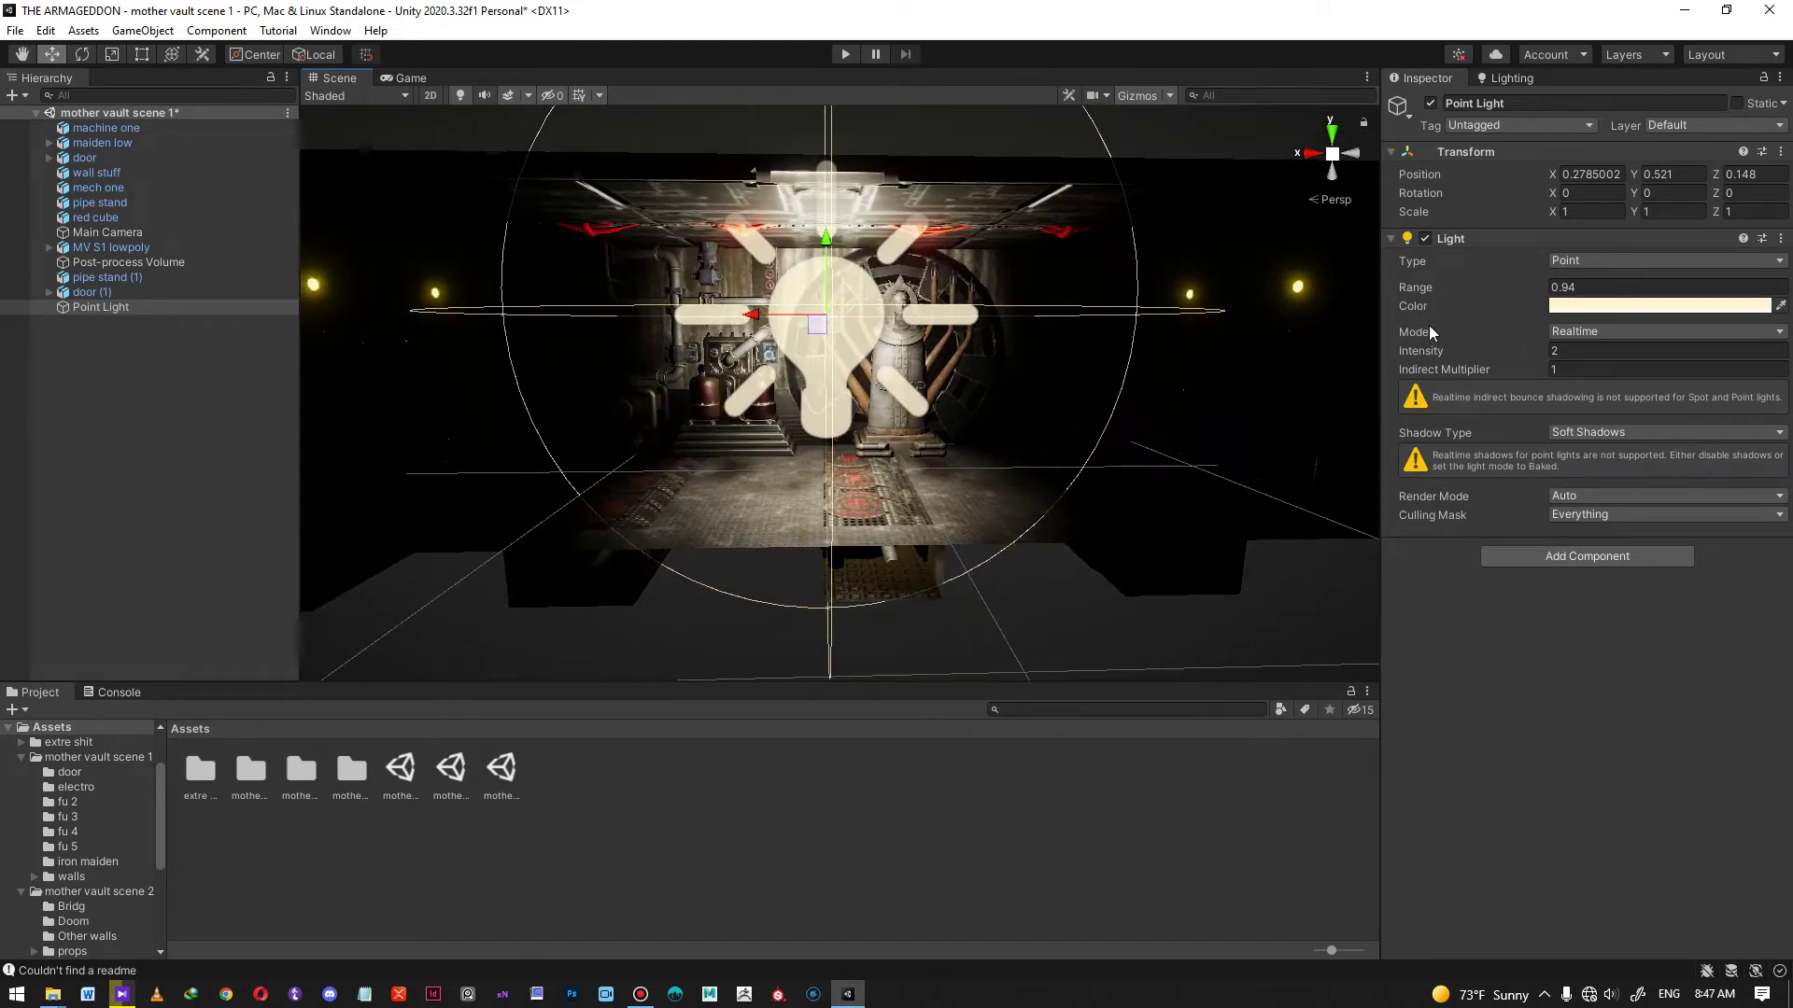
pyautogui.moveTo(1430, 351)
pyautogui.mouseDown()
pyautogui.moveTo(1475, 350)
pyautogui.moveTo(1429, 351)
pyautogui.mouseUp()
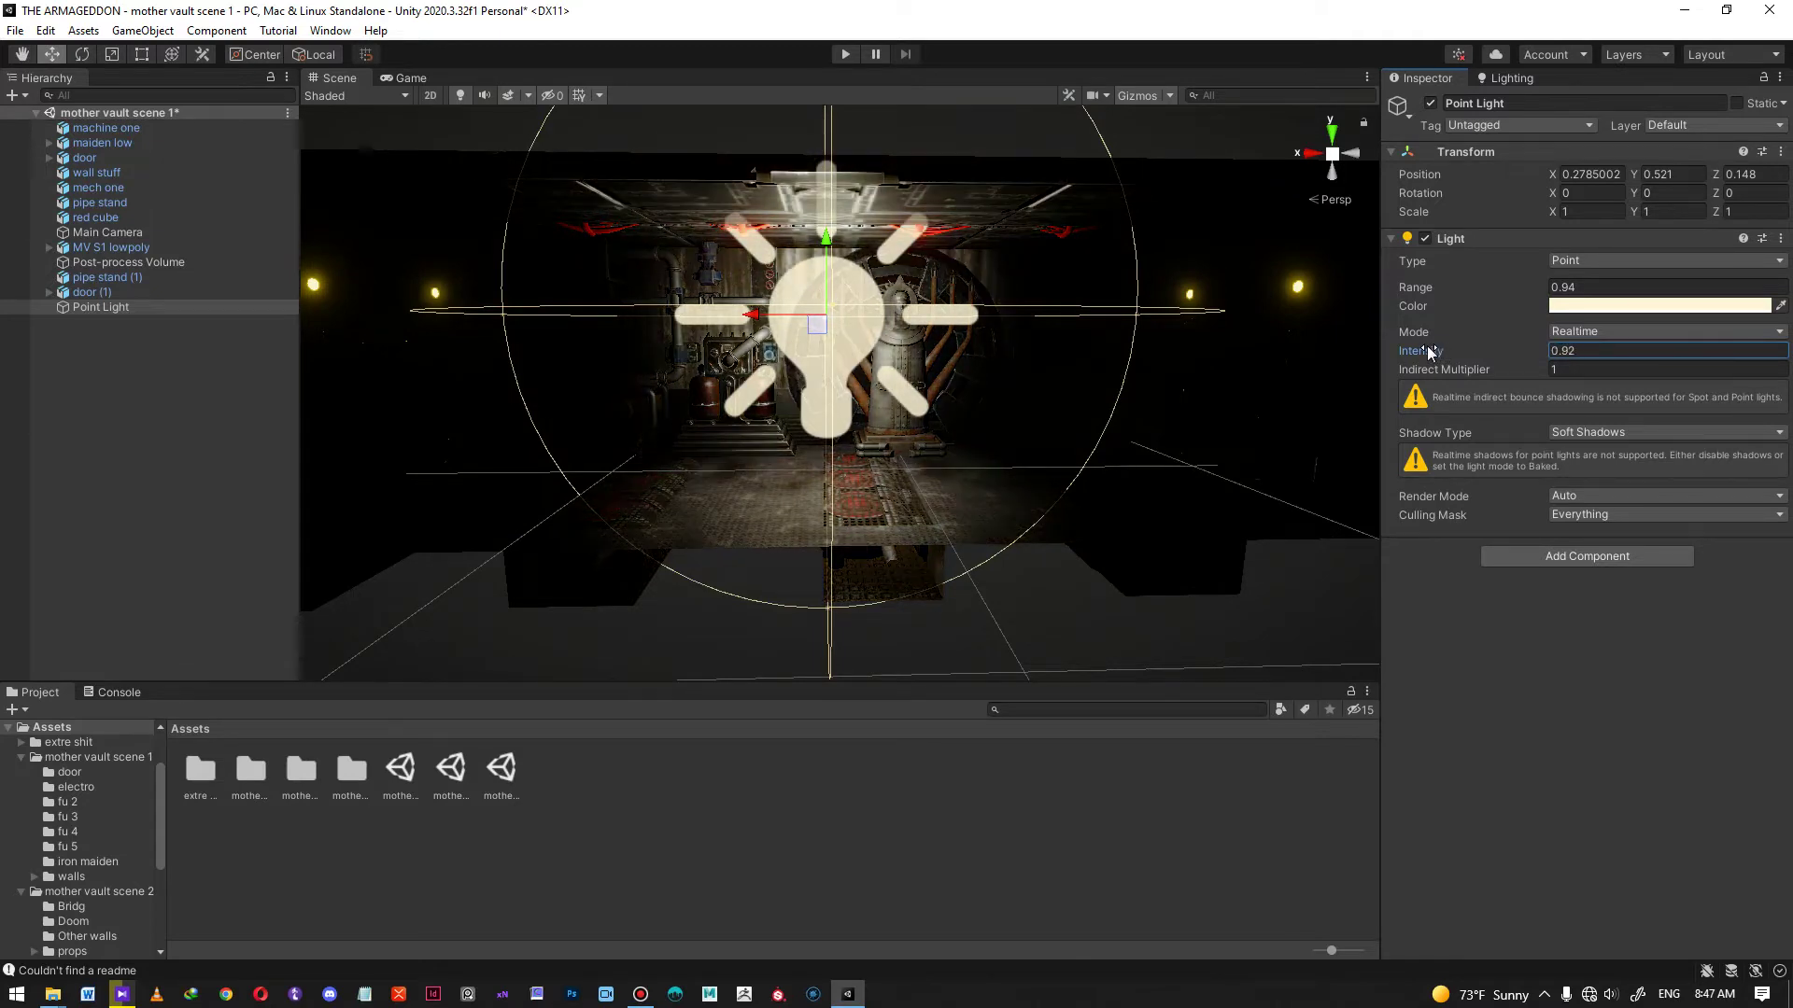
pyautogui.moveTo(1438, 287); pyautogui.dragTo(1436, 296)
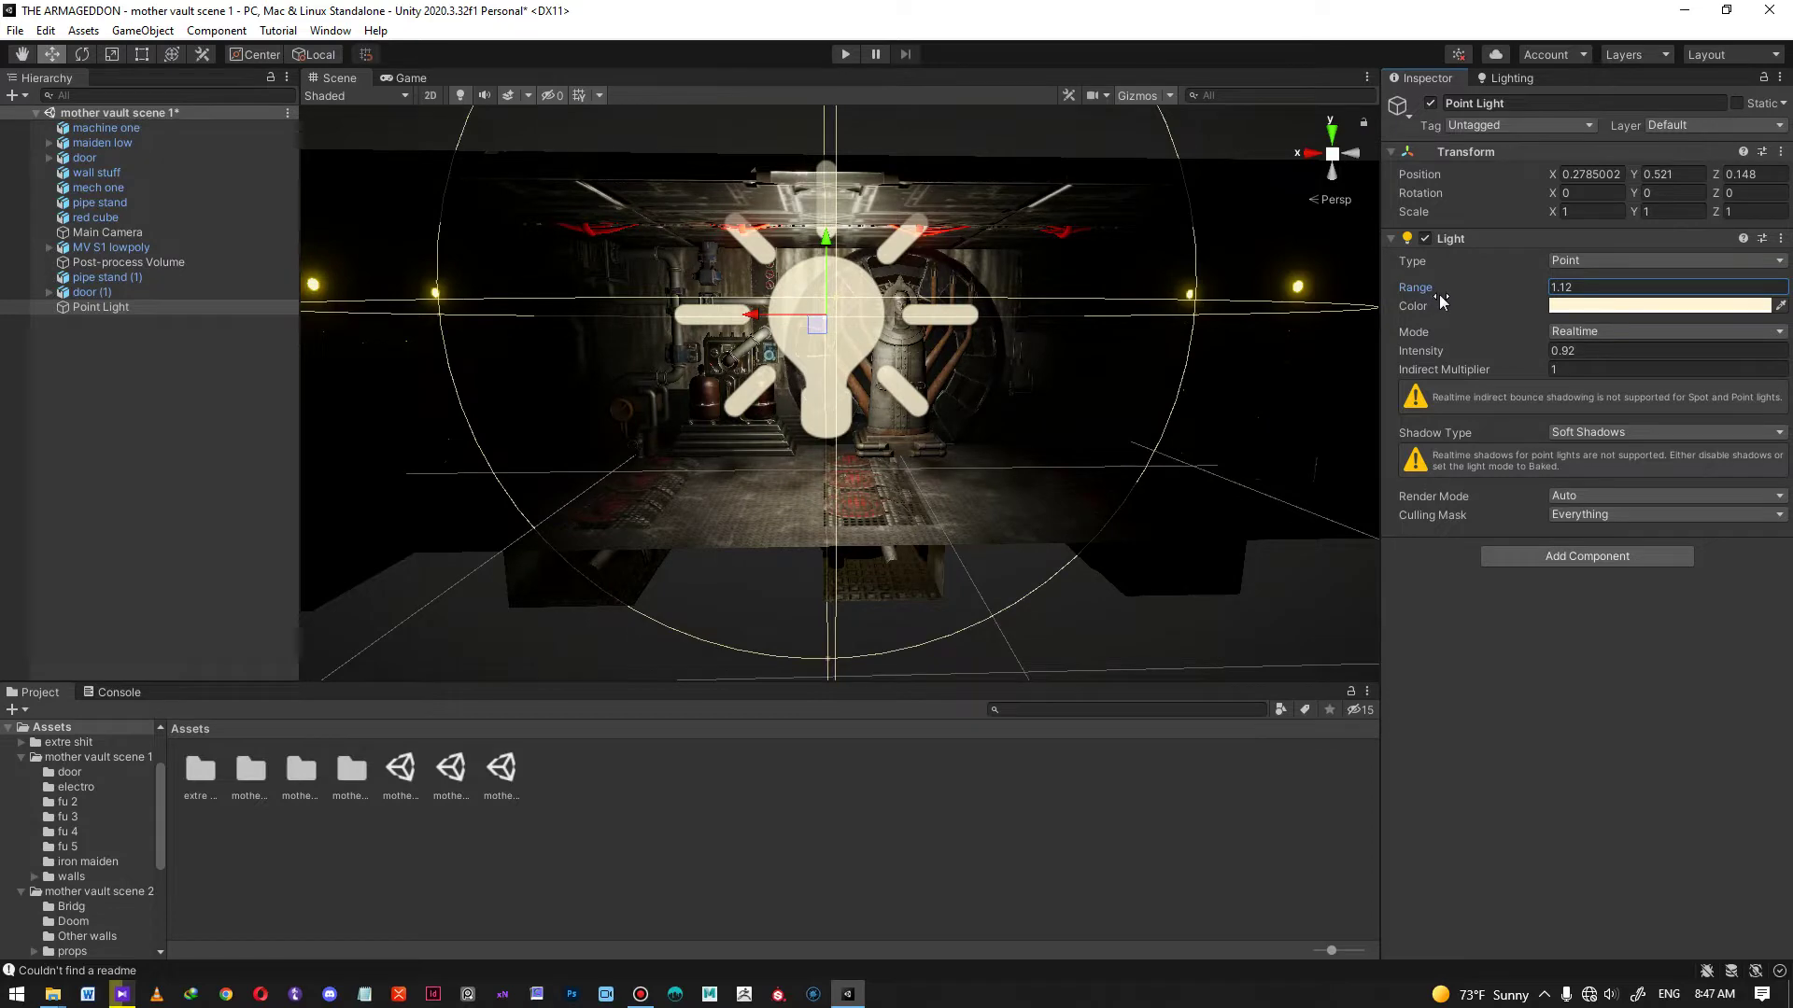
# - Move the point light toward the door beside the orange machines, to about X 1.123, Y 0.688
pyautogui.moveTo(1105, 300); pyautogui.dragTo(987, 329, button='right')
pyautogui.moveTo(938, 299); pyautogui.dragTo(707, 181)
pyautogui.moveTo(643, 238); pyautogui.dragTo(657, 240)
pyautogui.scroll(-1, 953, 310)
pyautogui.moveTo(953, 310); pyautogui.dragTo(989, 271, button='middle')
pyautogui.keyDown('alt'); pyautogui.moveTo(831, 280); pyautogui.dragTo(755, 319); pyautogui.keyUp('alt')
pyautogui.moveTo(755, 319); pyautogui.dragTo(596, 252, button='right')
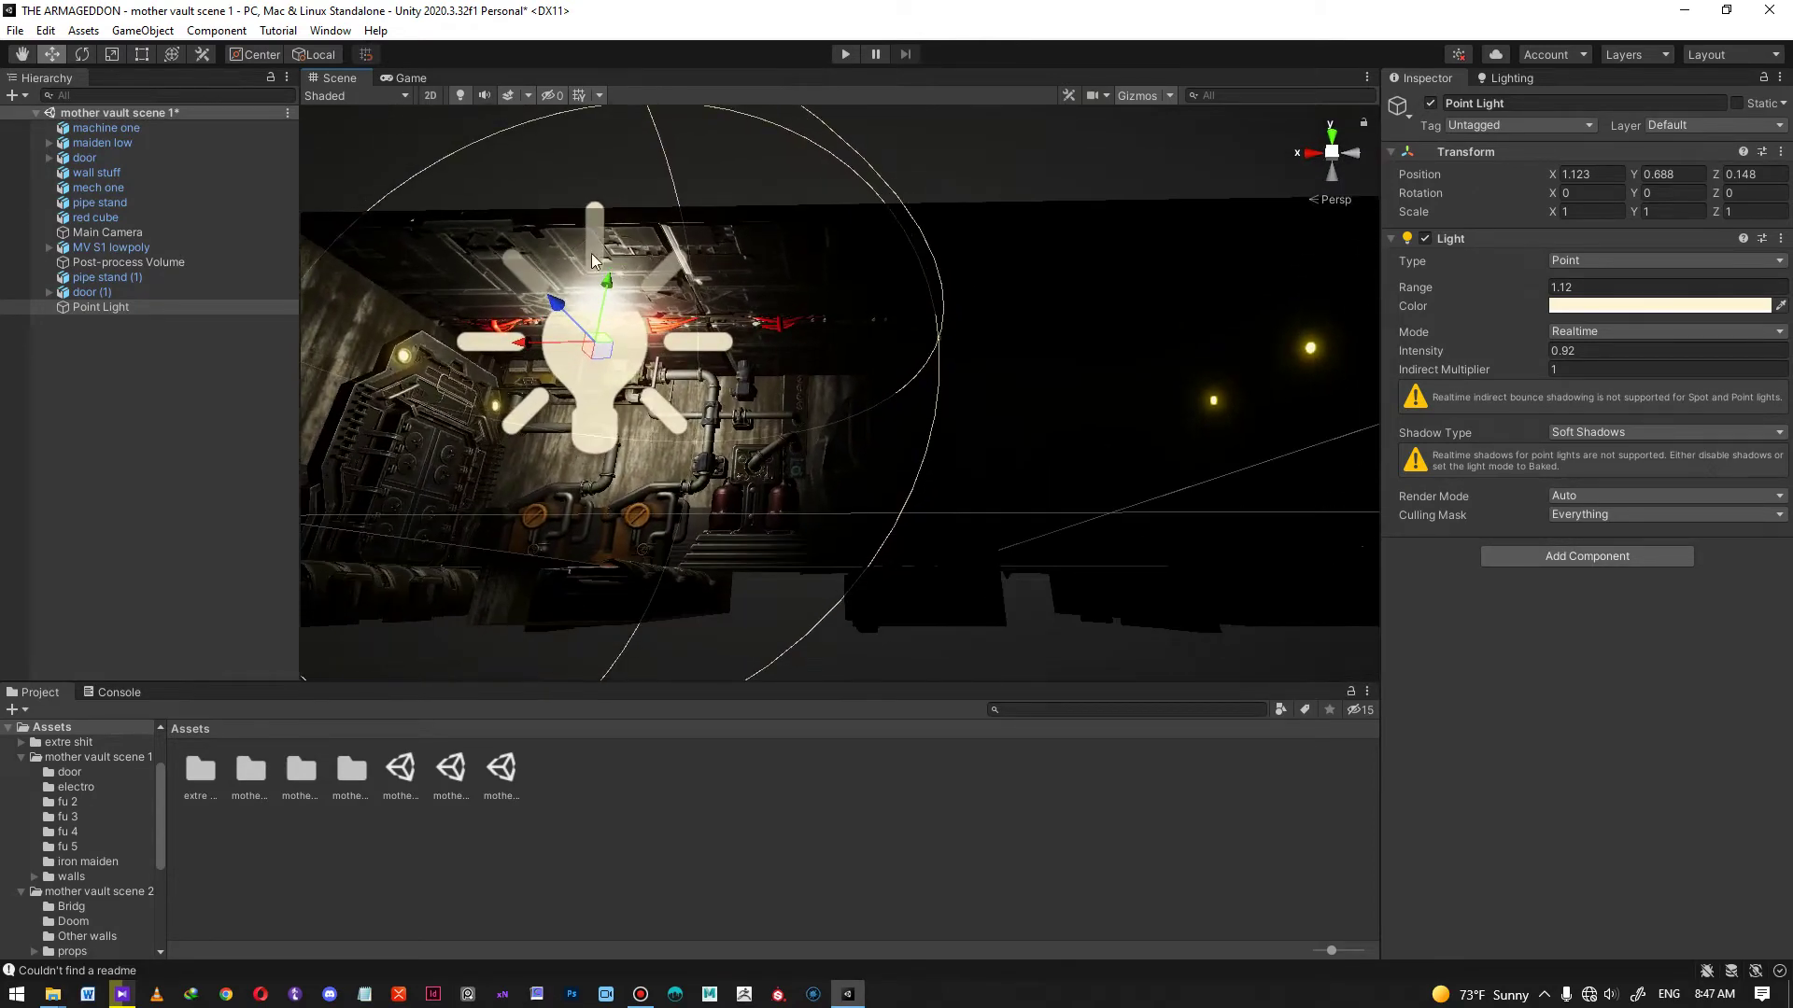
# - Shift the point light closer to the door and slightly lower, to about X 1.239, Y 0.635
pyautogui.press('f')
pyautogui.moveTo(750, 329); pyautogui.dragTo(712, 336)
pyautogui.moveTo(728, 338); pyautogui.dragTo(603, 319, button='right')
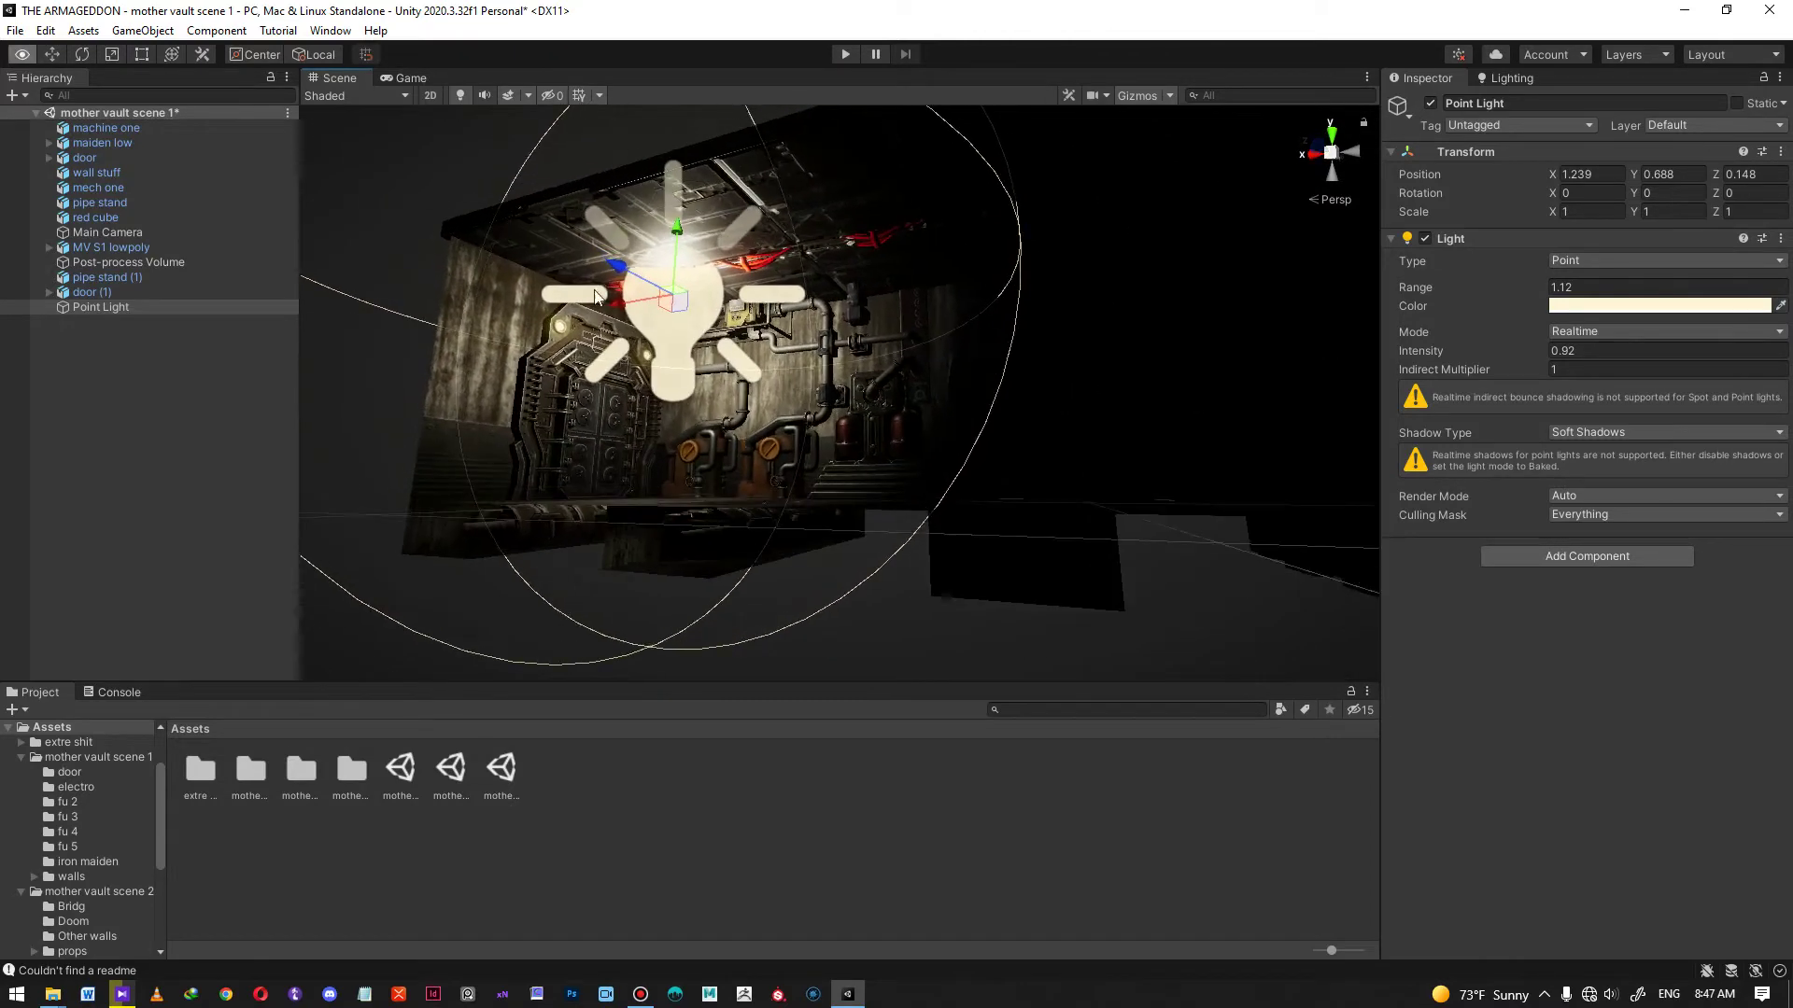
pyautogui.moveTo(702, 272); pyautogui.dragTo(659, 282, button='right')
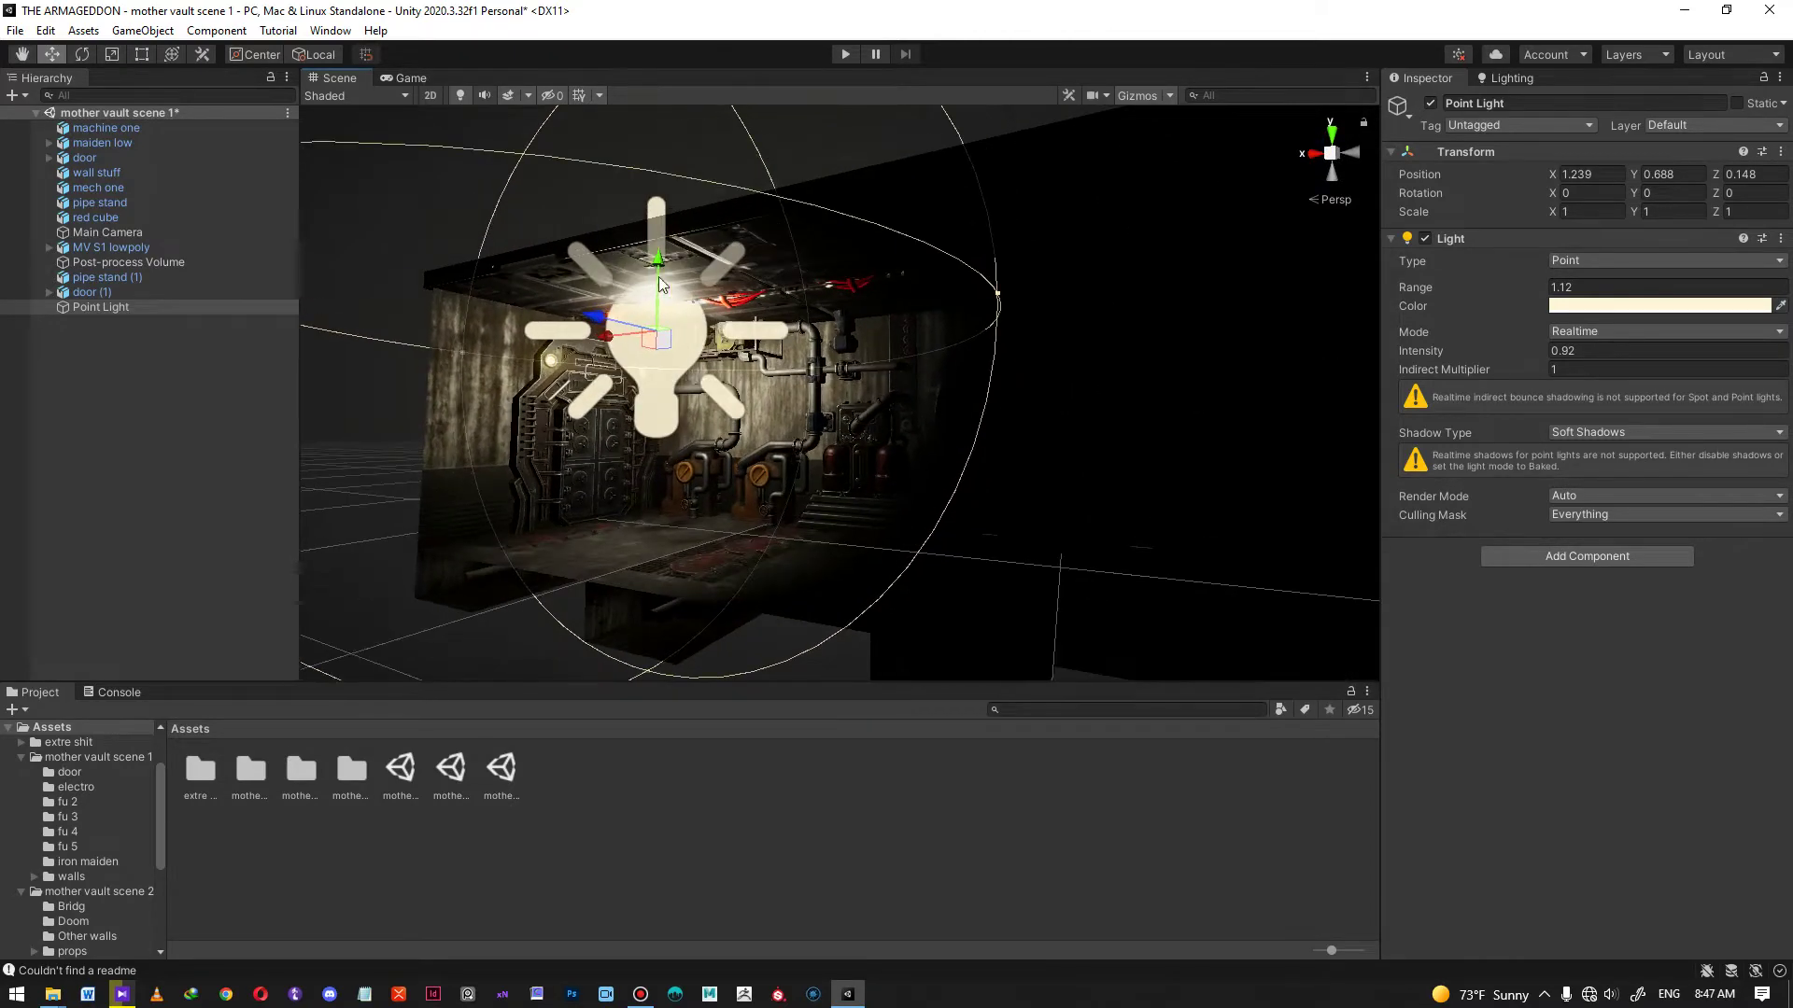
pyautogui.moveTo(888, 283); pyautogui.dragTo(695, 264, button='right')
pyautogui.moveTo(695, 264); pyautogui.dragTo(697, 273)
pyautogui.moveTo(696, 273); pyautogui.dragTo(891, 347, button='right')
# - Duplicate the point light and move the copy along the room toward the statue, to about X 0.268
pyautogui.rightClick(196, 310)
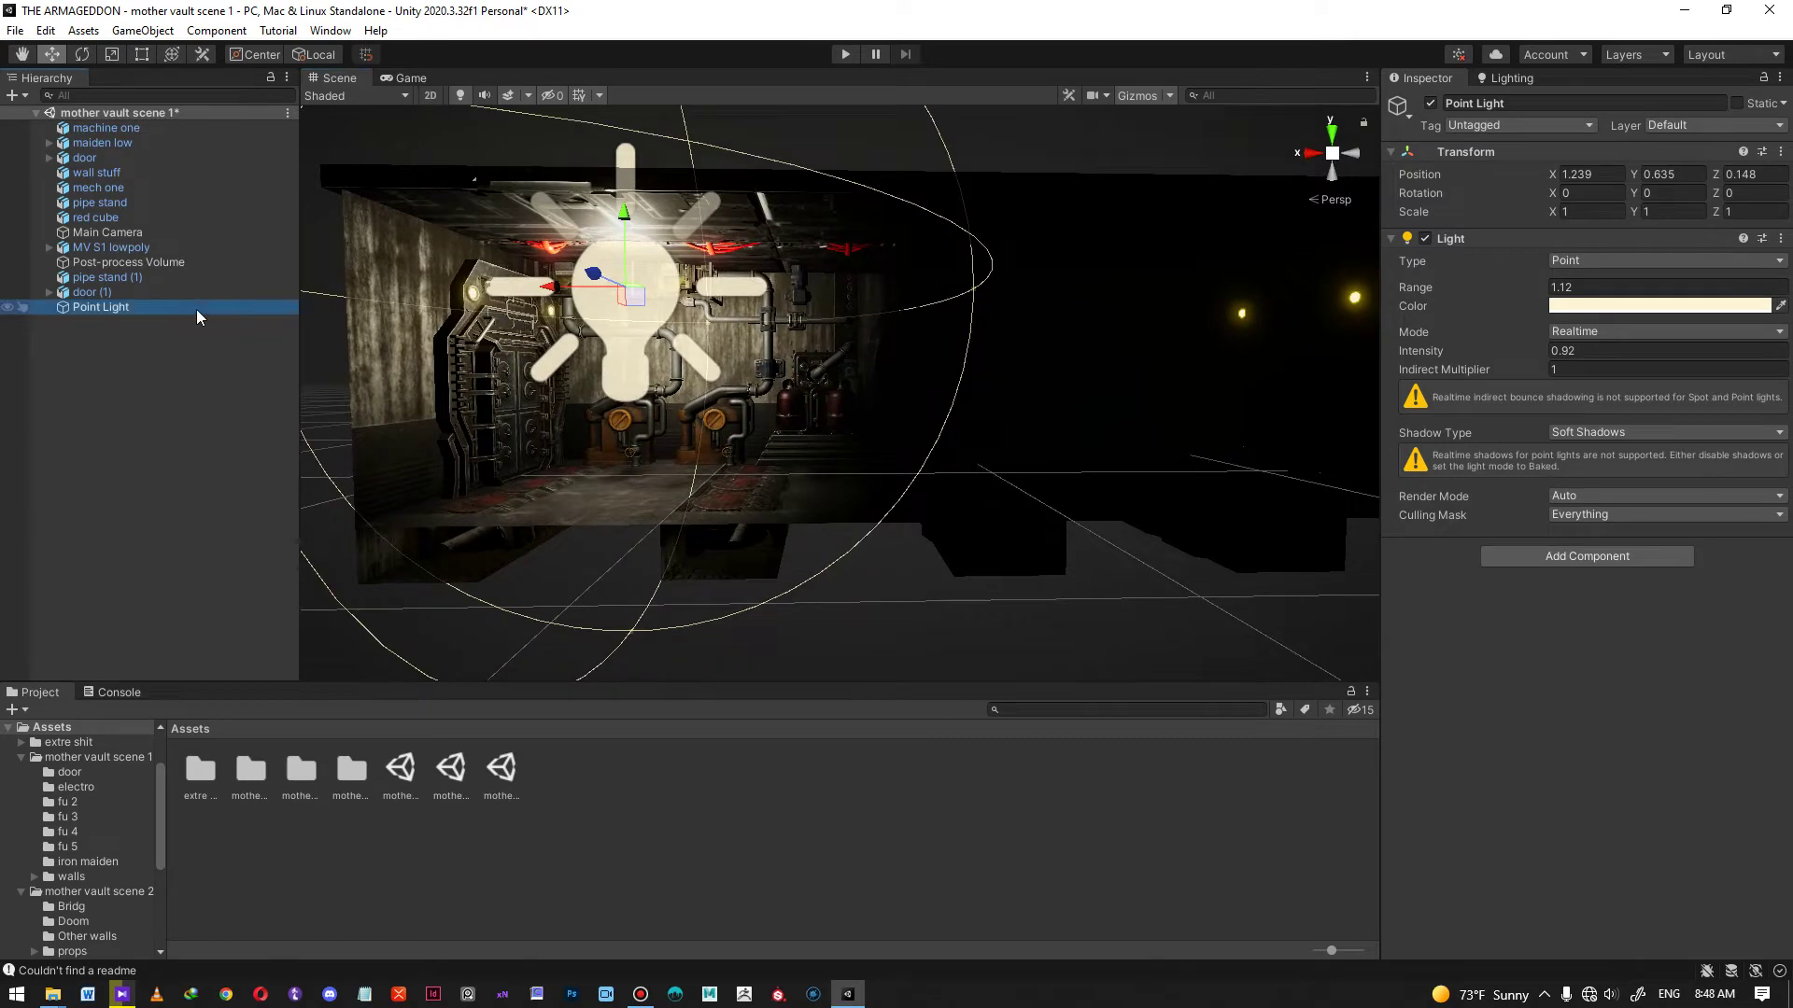
pyautogui.click(275, 431)
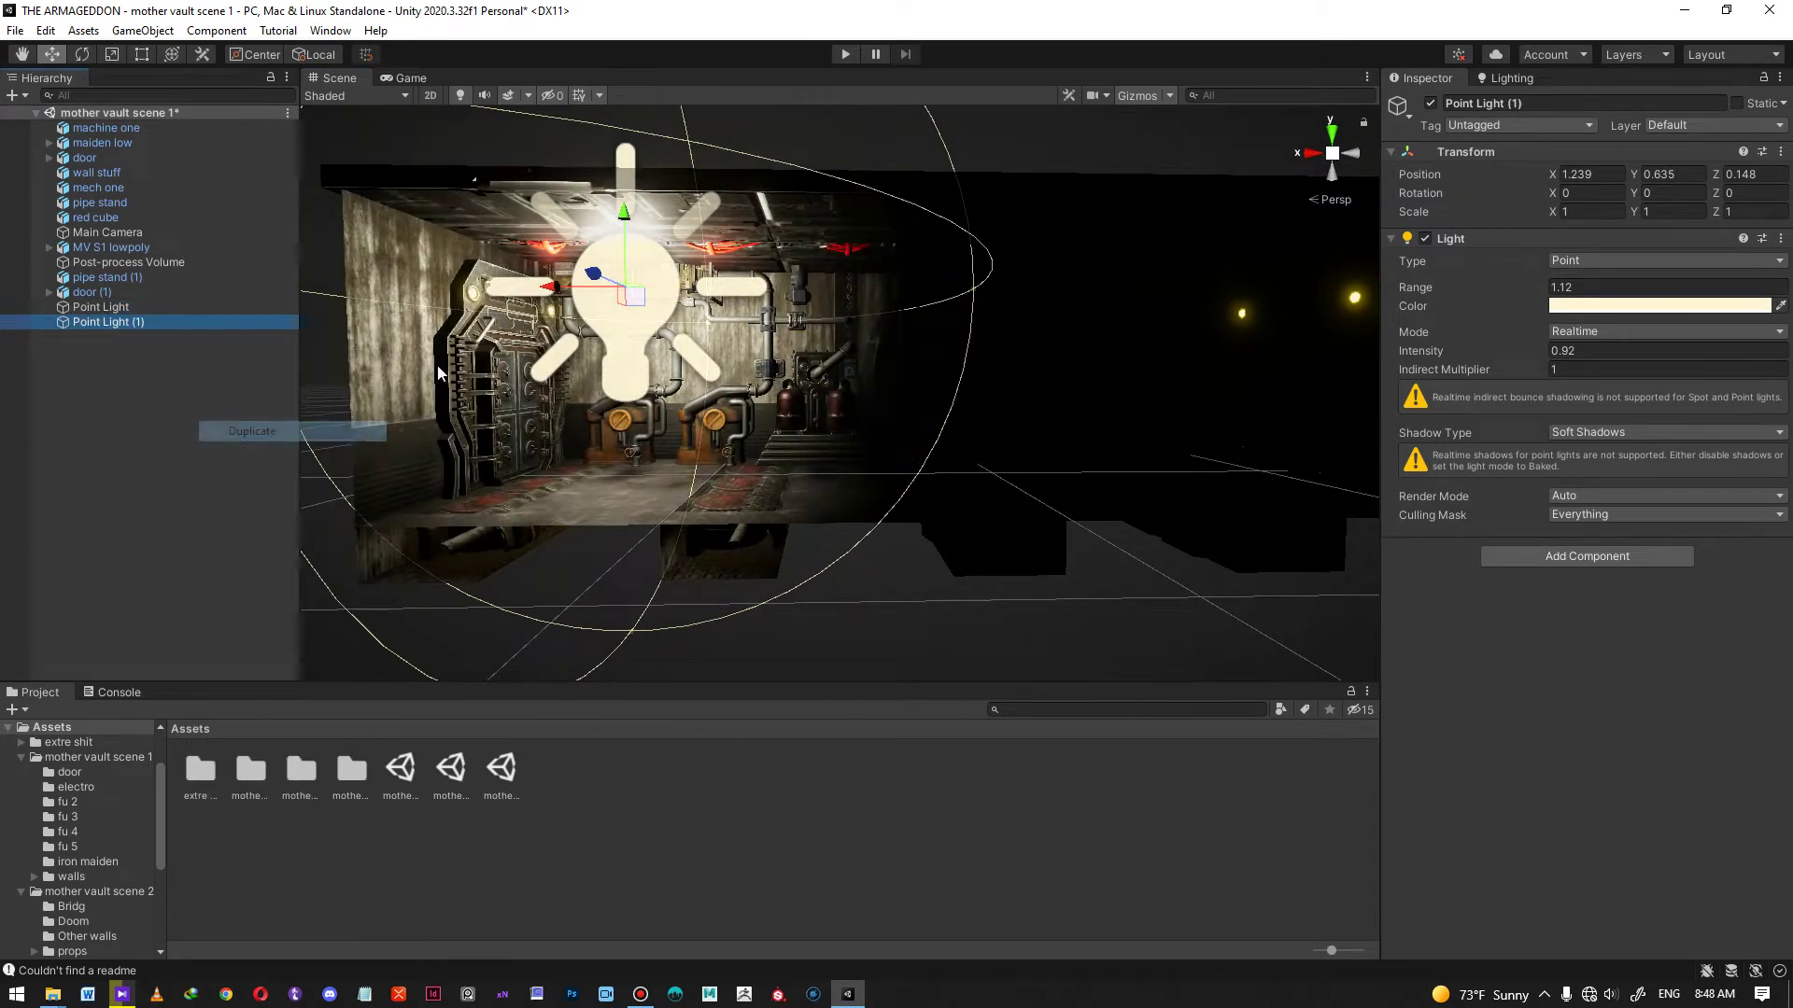
pyautogui.moveTo(566, 297); pyautogui.dragTo(864, 316)
pyautogui.moveTo(980, 310); pyautogui.dragTo(854, 320, button='middle')
pyautogui.scroll(1, 854, 320)
pyautogui.moveTo(744, 292); pyautogui.dragTo(753, 293)
# - Duplicate the second point light and move the new copy toward the far door, to about X -0.72
pyautogui.rightClick(120, 323)
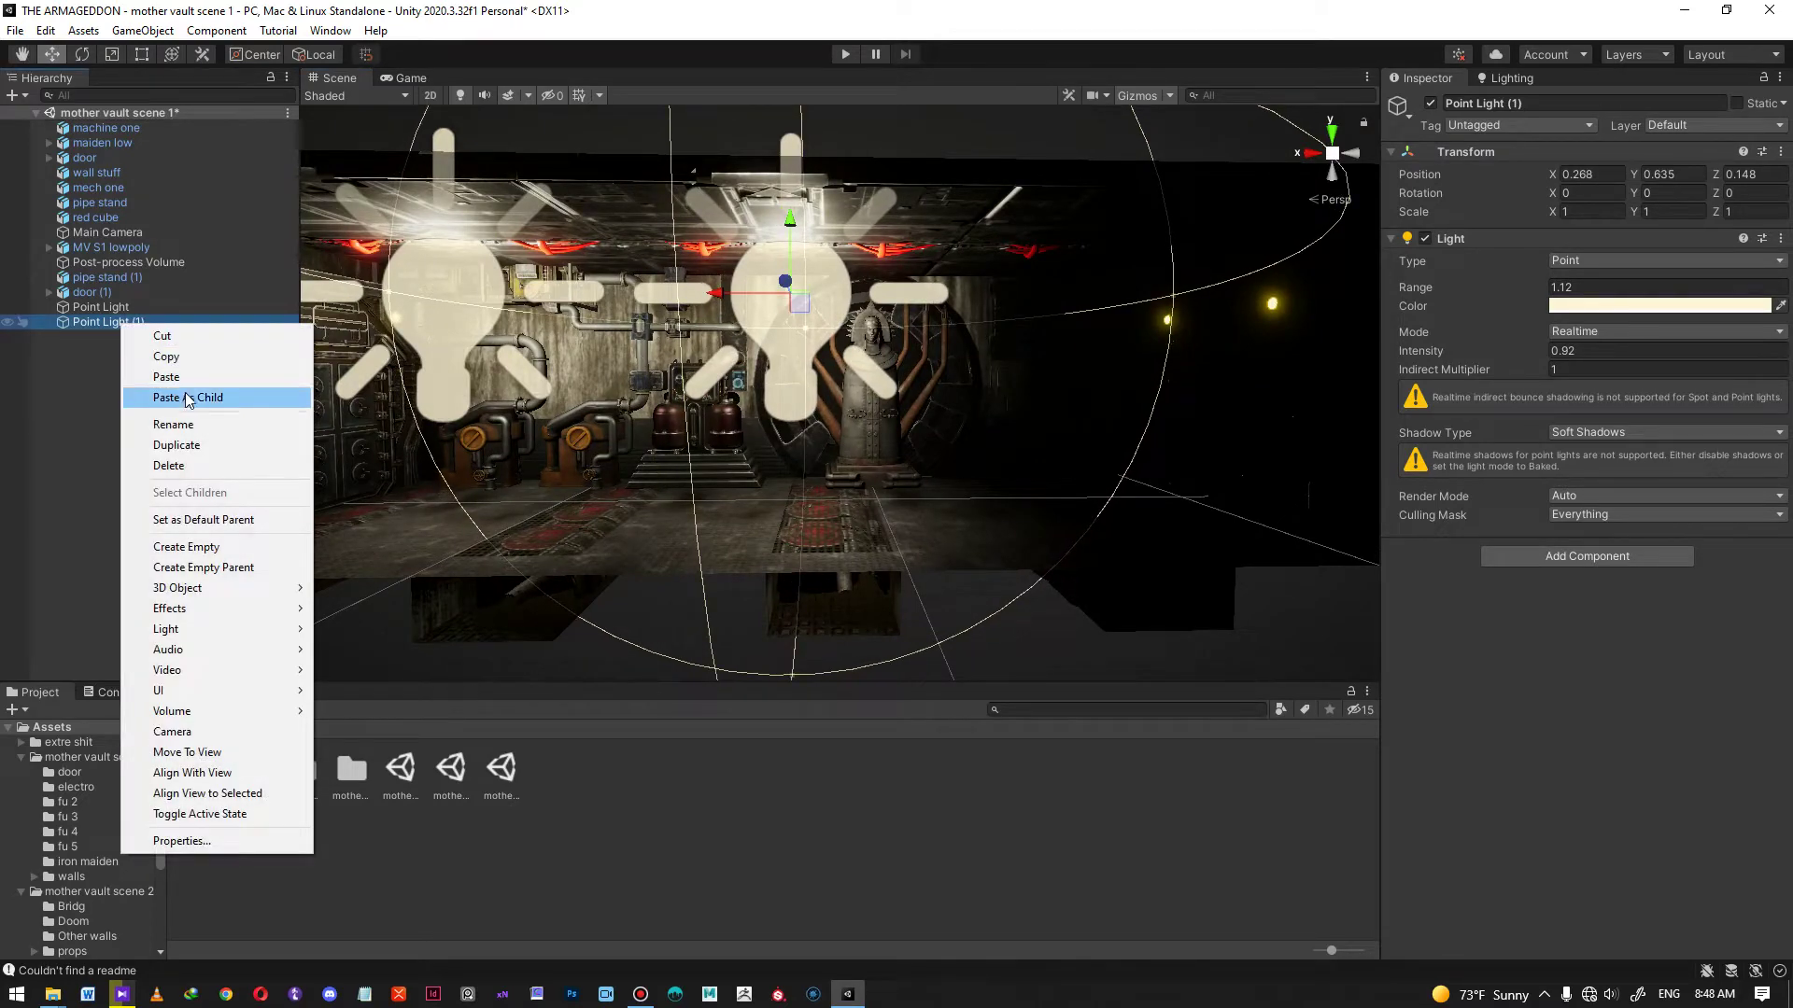
pyautogui.click(214, 445)
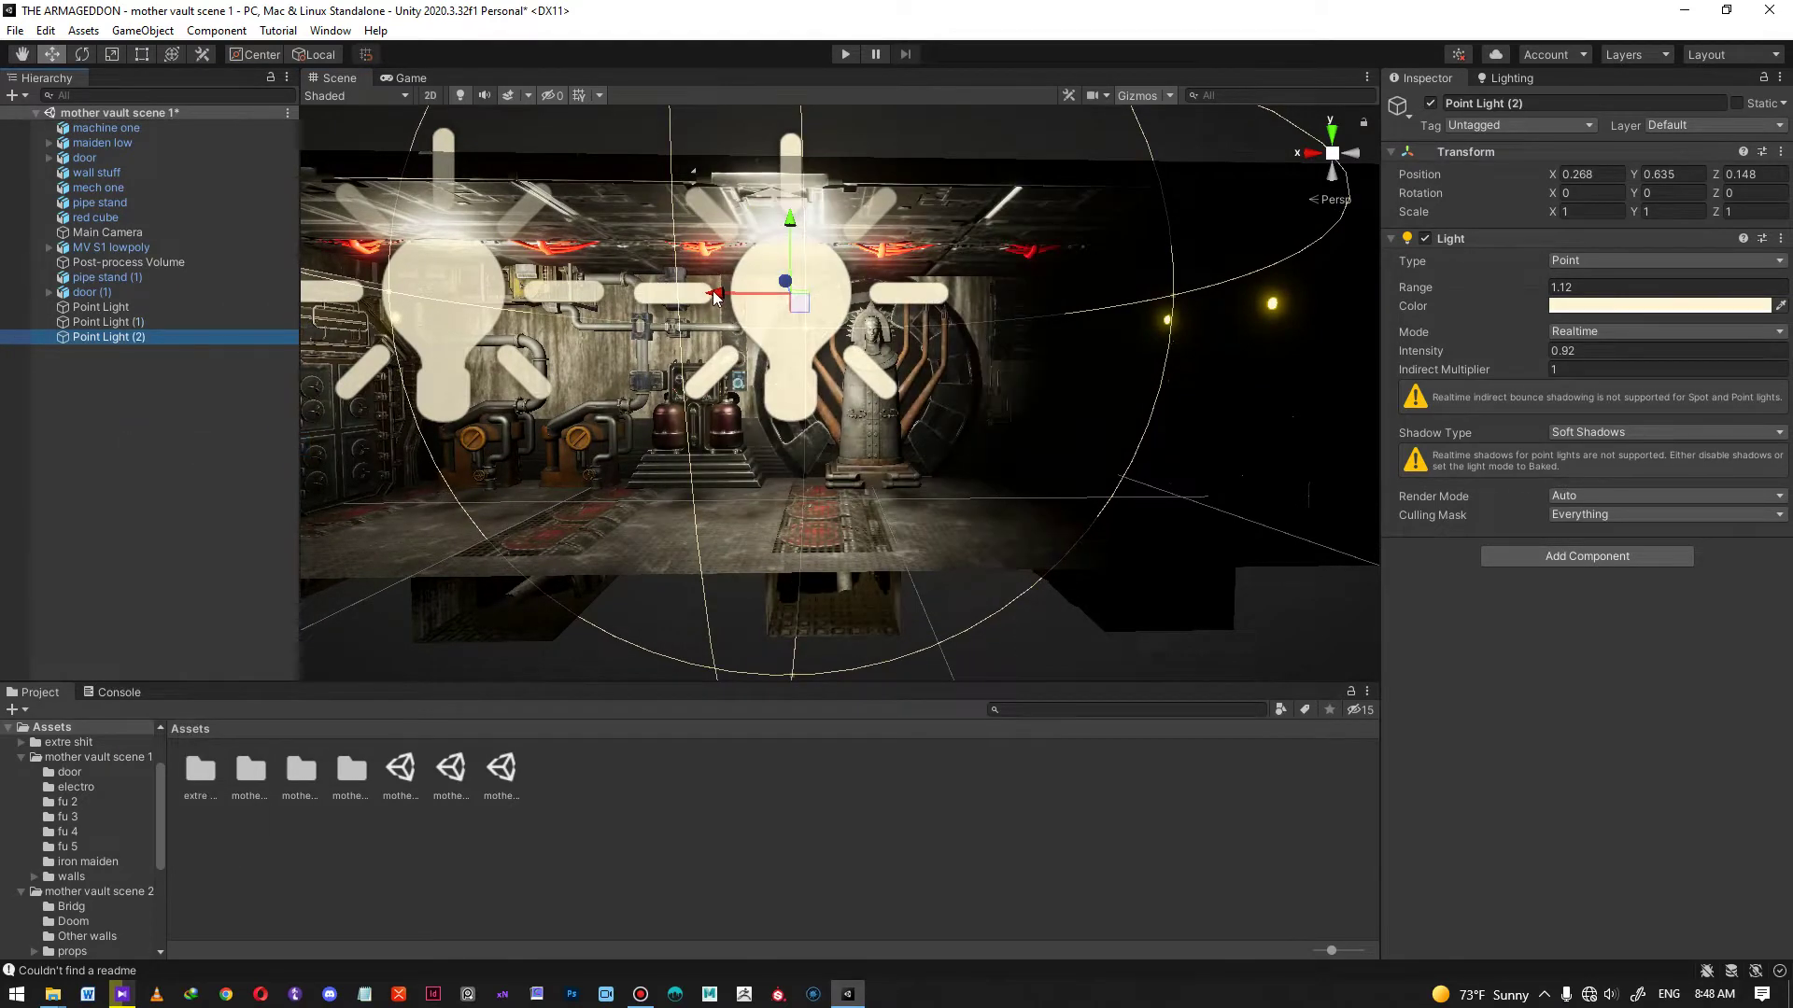
pyautogui.moveTo(717, 296); pyautogui.dragTo(1010, 302)
pyautogui.moveTo(1010, 302); pyautogui.dragTo(742, 285, button='middle')
pyautogui.scroll(2, 742, 286)
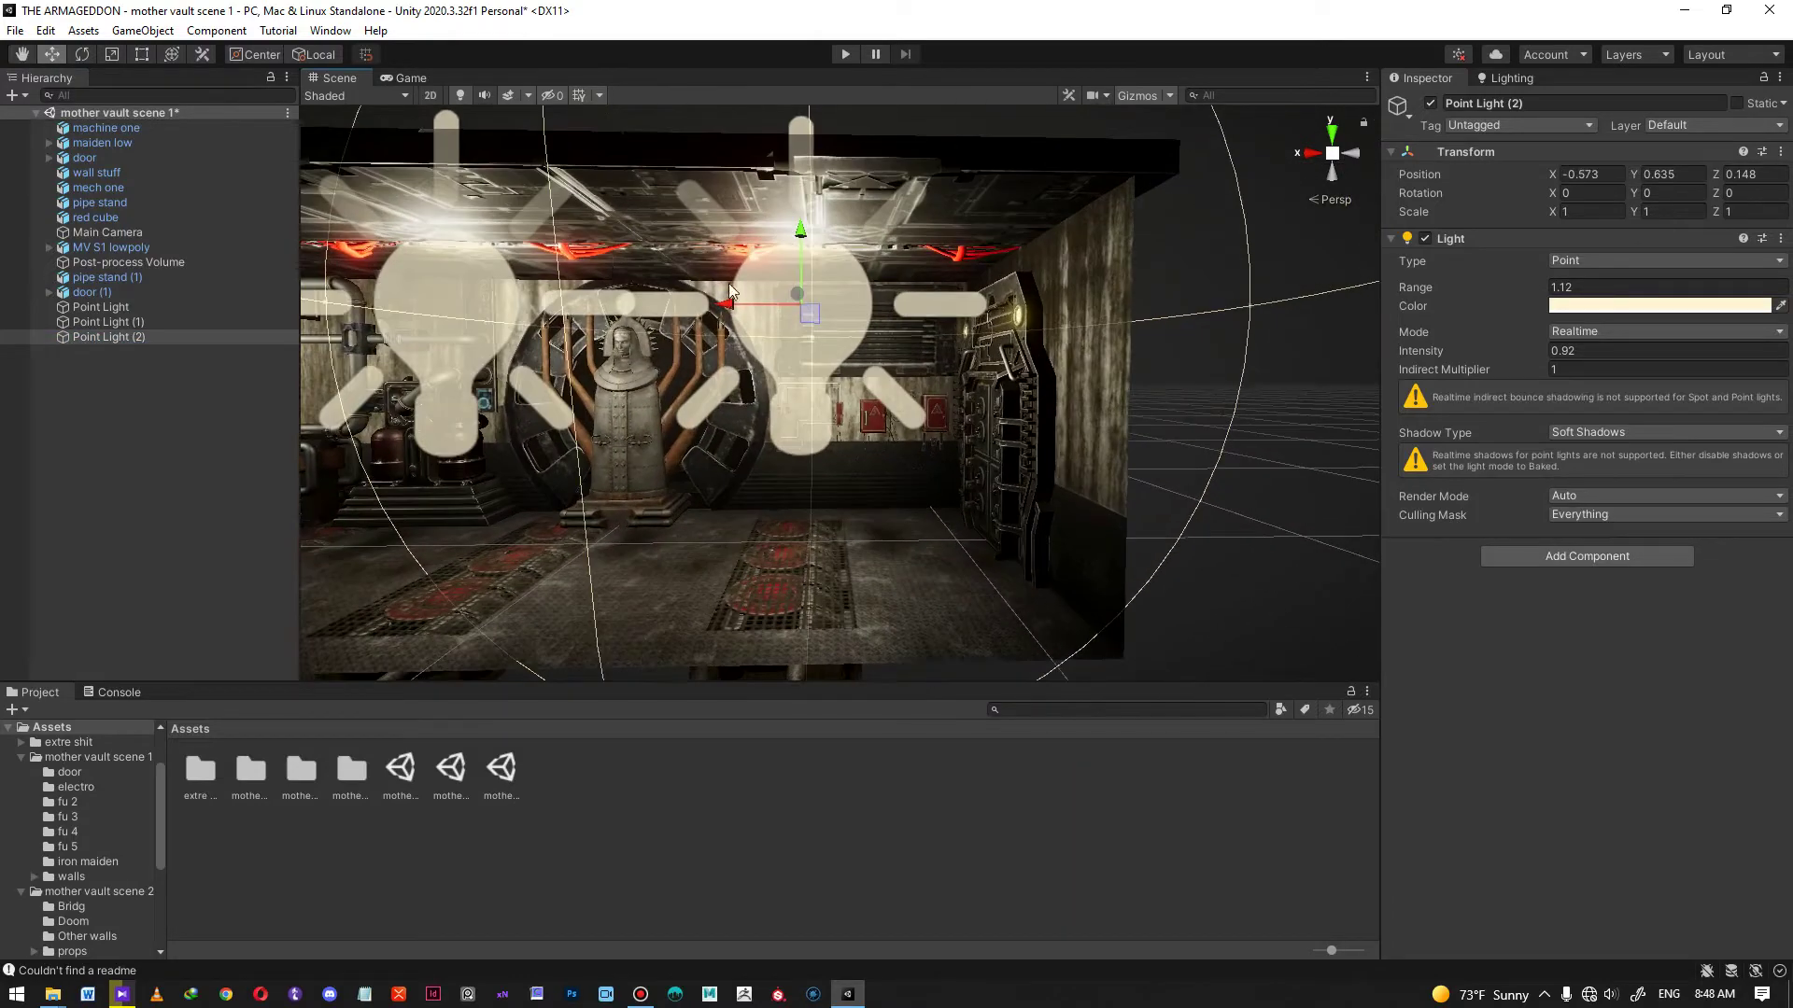
pyautogui.moveTo(735, 308); pyautogui.dragTo(798, 328)
# - Examine how the three point lights illuminate the room, and select the original light near the orange machines
pyautogui.scroll(-2, 798, 329)
pyautogui.moveTo(797, 328); pyautogui.dragTo(998, 256, button='middle')
pyautogui.keyDown('alt'); pyautogui.moveTo(999, 256); pyautogui.dragTo(992, 262); pyautogui.keyUp('alt')
pyautogui.click(920, 535)
pyautogui.keyDown('alt'); pyautogui.moveTo(909, 383); pyautogui.dragTo(853, 433); pyautogui.keyUp('alt')
pyautogui.moveTo(775, 343); pyautogui.dragTo(872, 395, button='right')
pyautogui.moveTo(872, 395); pyautogui.dragTo(834, 348)
pyautogui.moveTo(836, 348); pyautogui.dragTo(981, 330, button='middle')
pyautogui.click(652, 265)
pyautogui.moveTo(880, 272); pyautogui.dragTo(822, 273, button='middle')
pyautogui.moveTo(822, 272); pyautogui.dragTo(887, 285, button='right')
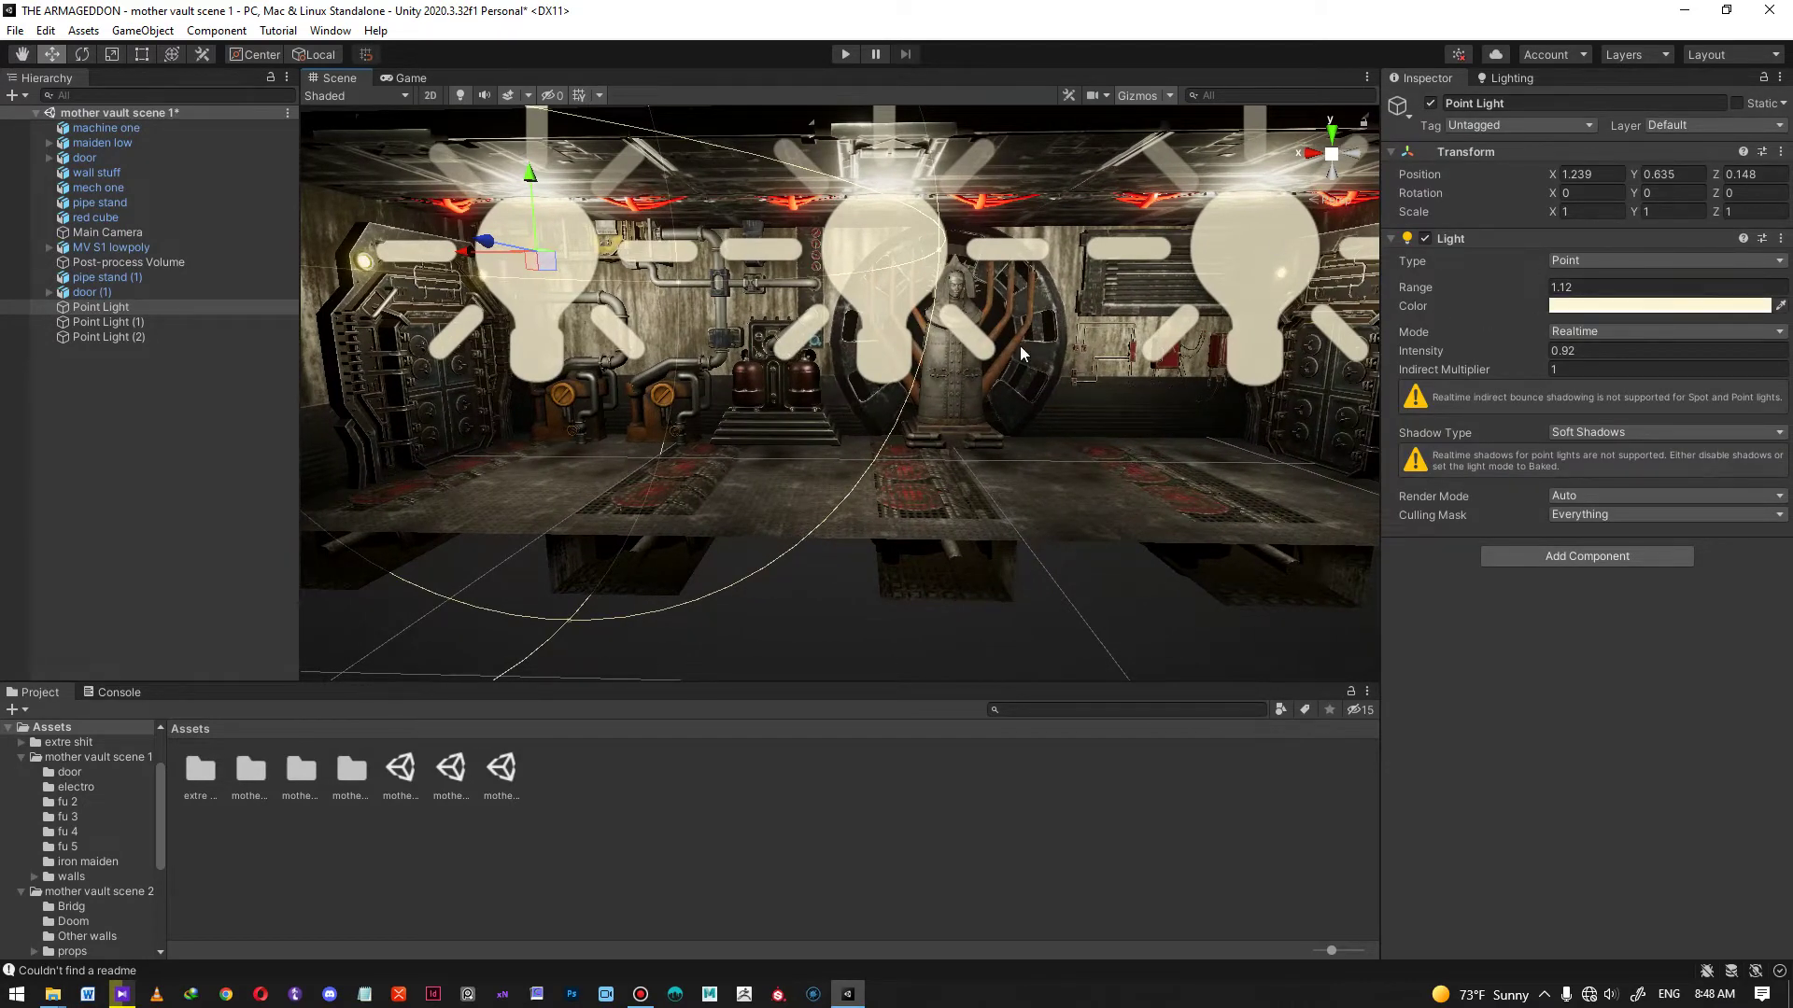
pyautogui.scroll(2, 900, 339)
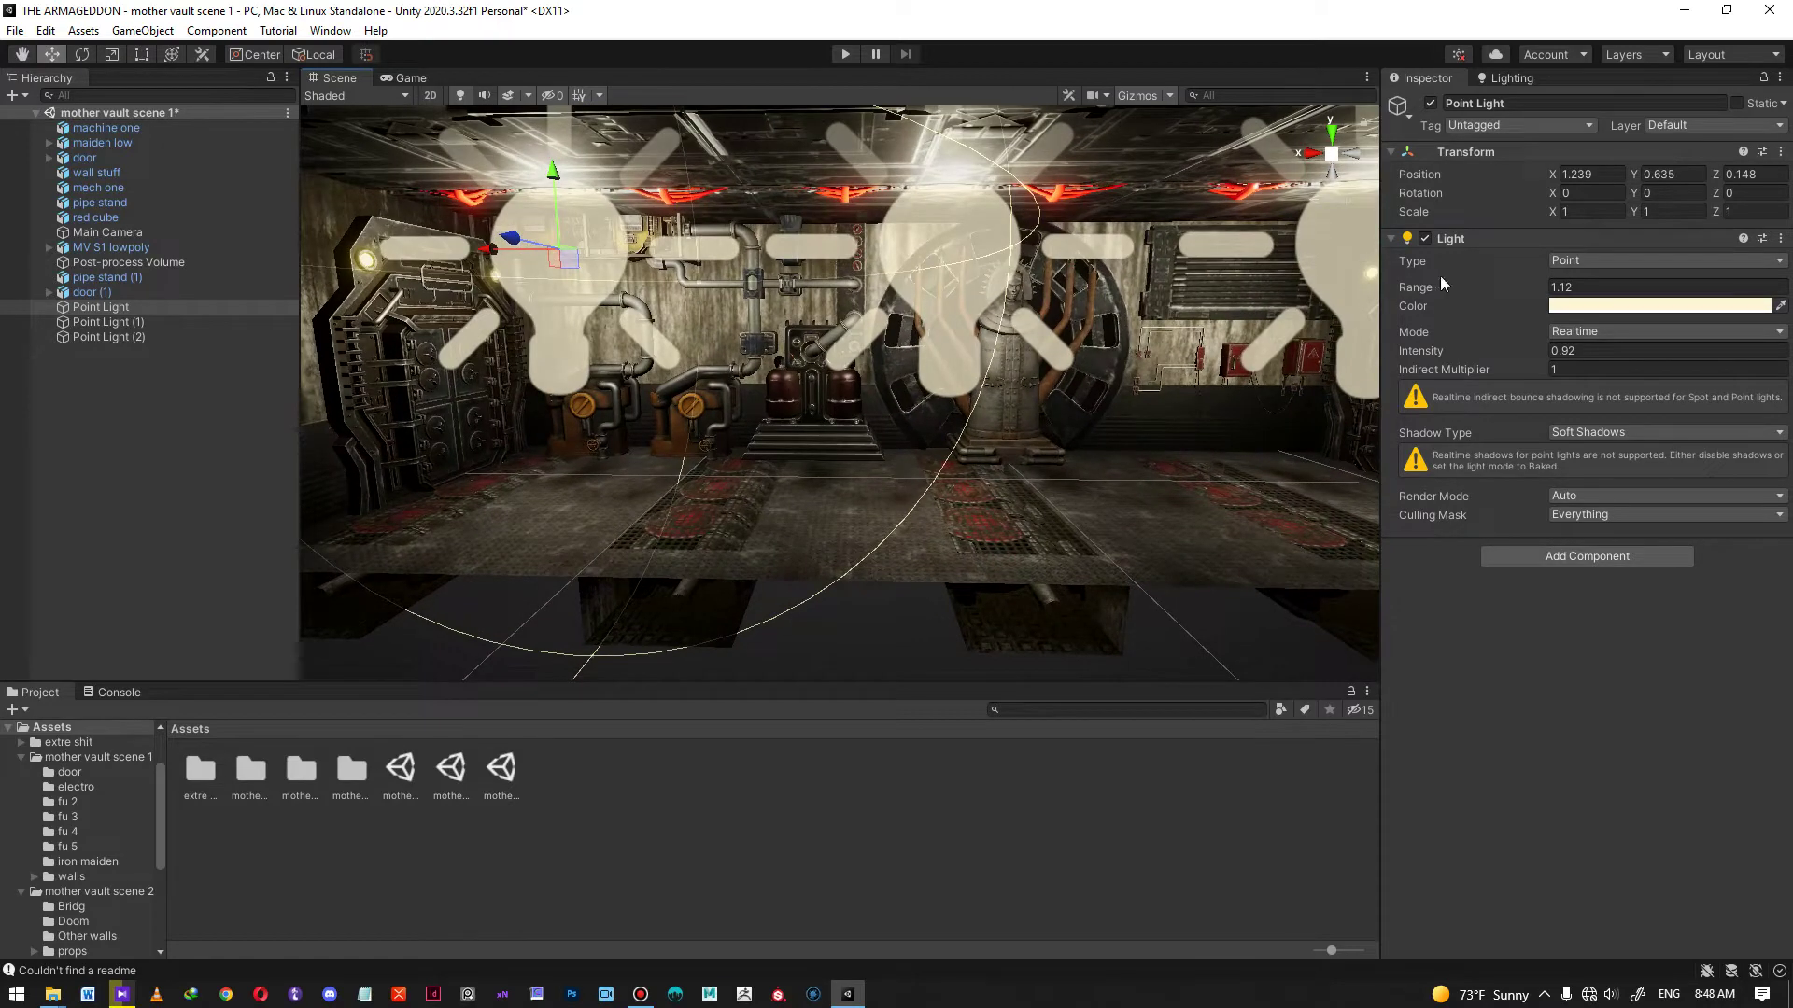
# - Try a range of 0.9 on the original point light, and undo the change
pyautogui.click(1552, 291)
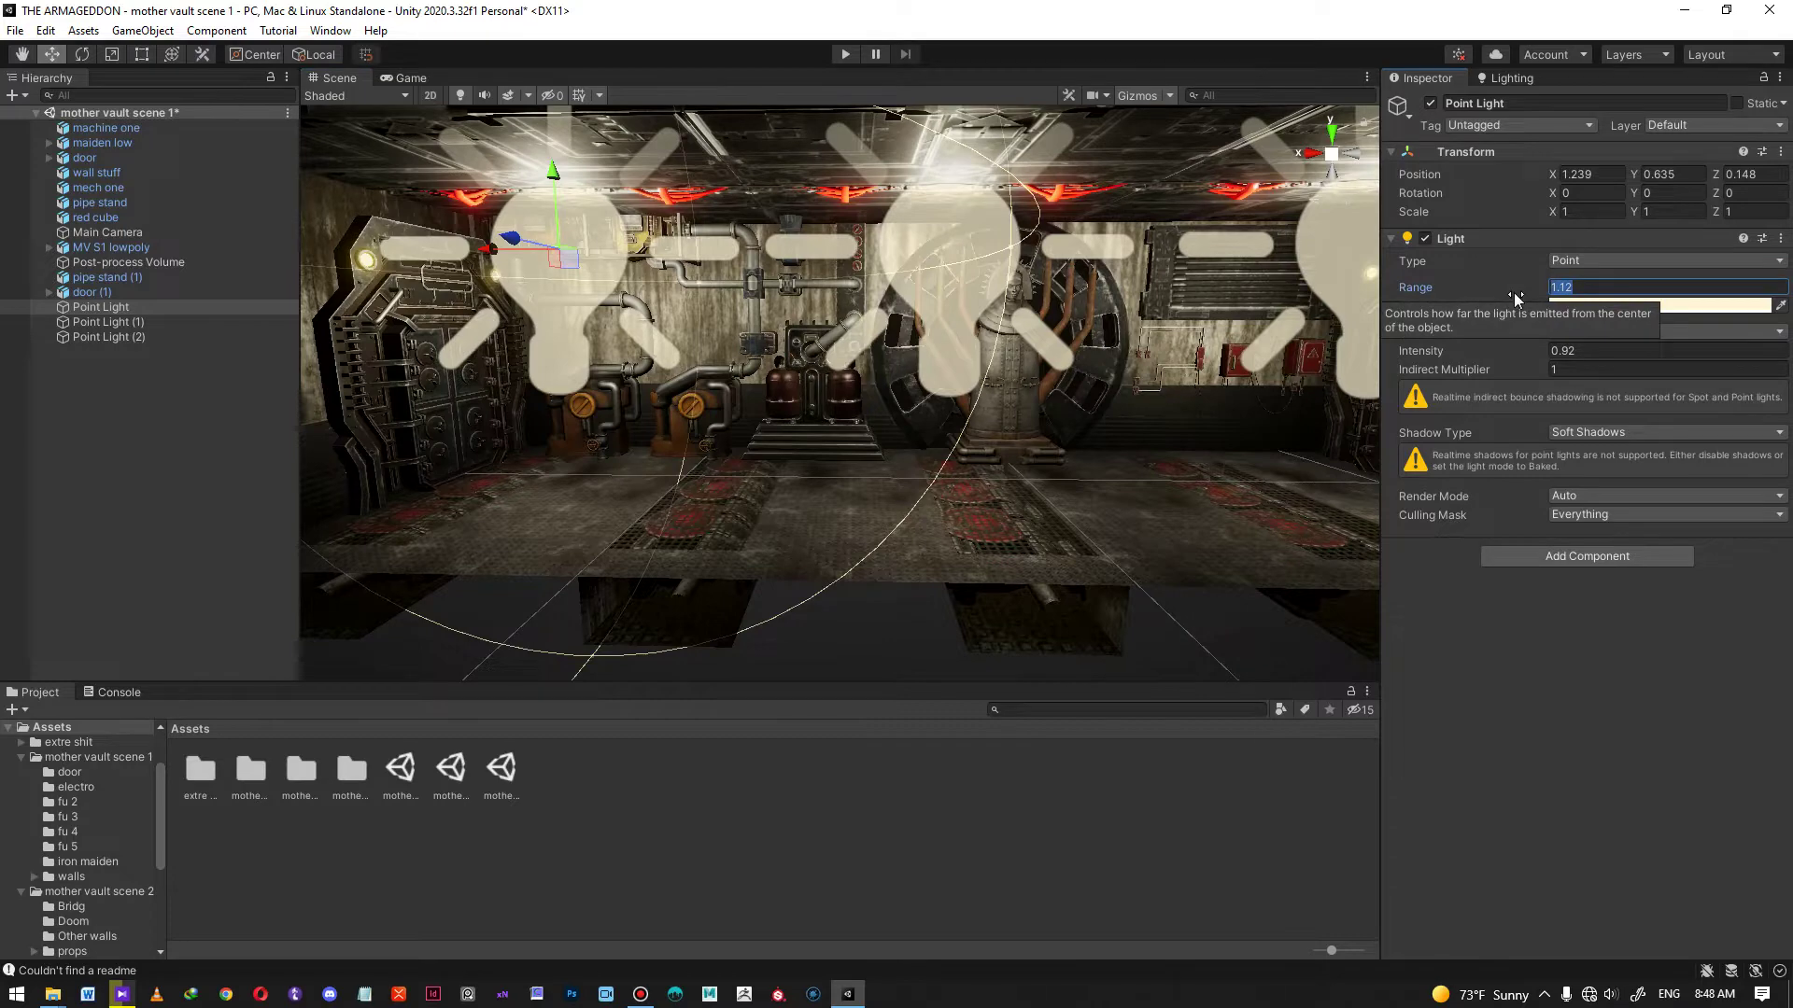
pyautogui.write('.9')
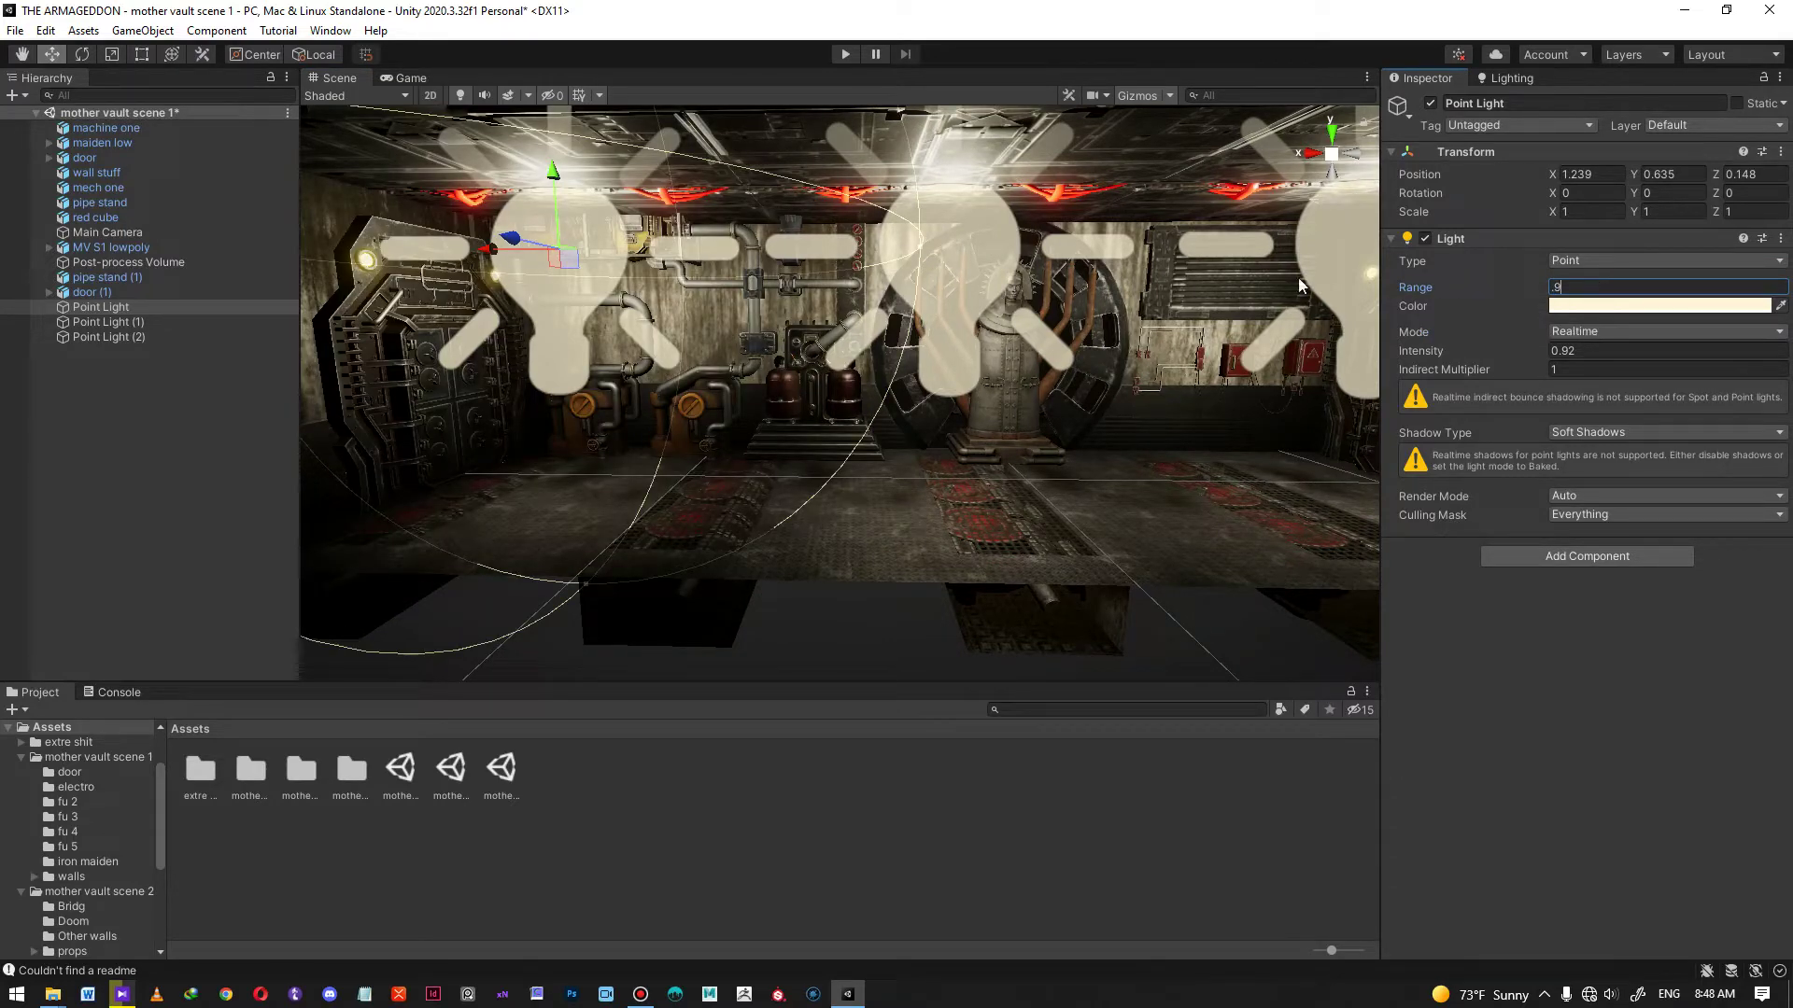
pyautogui.hotkey('ctrl', 'z')
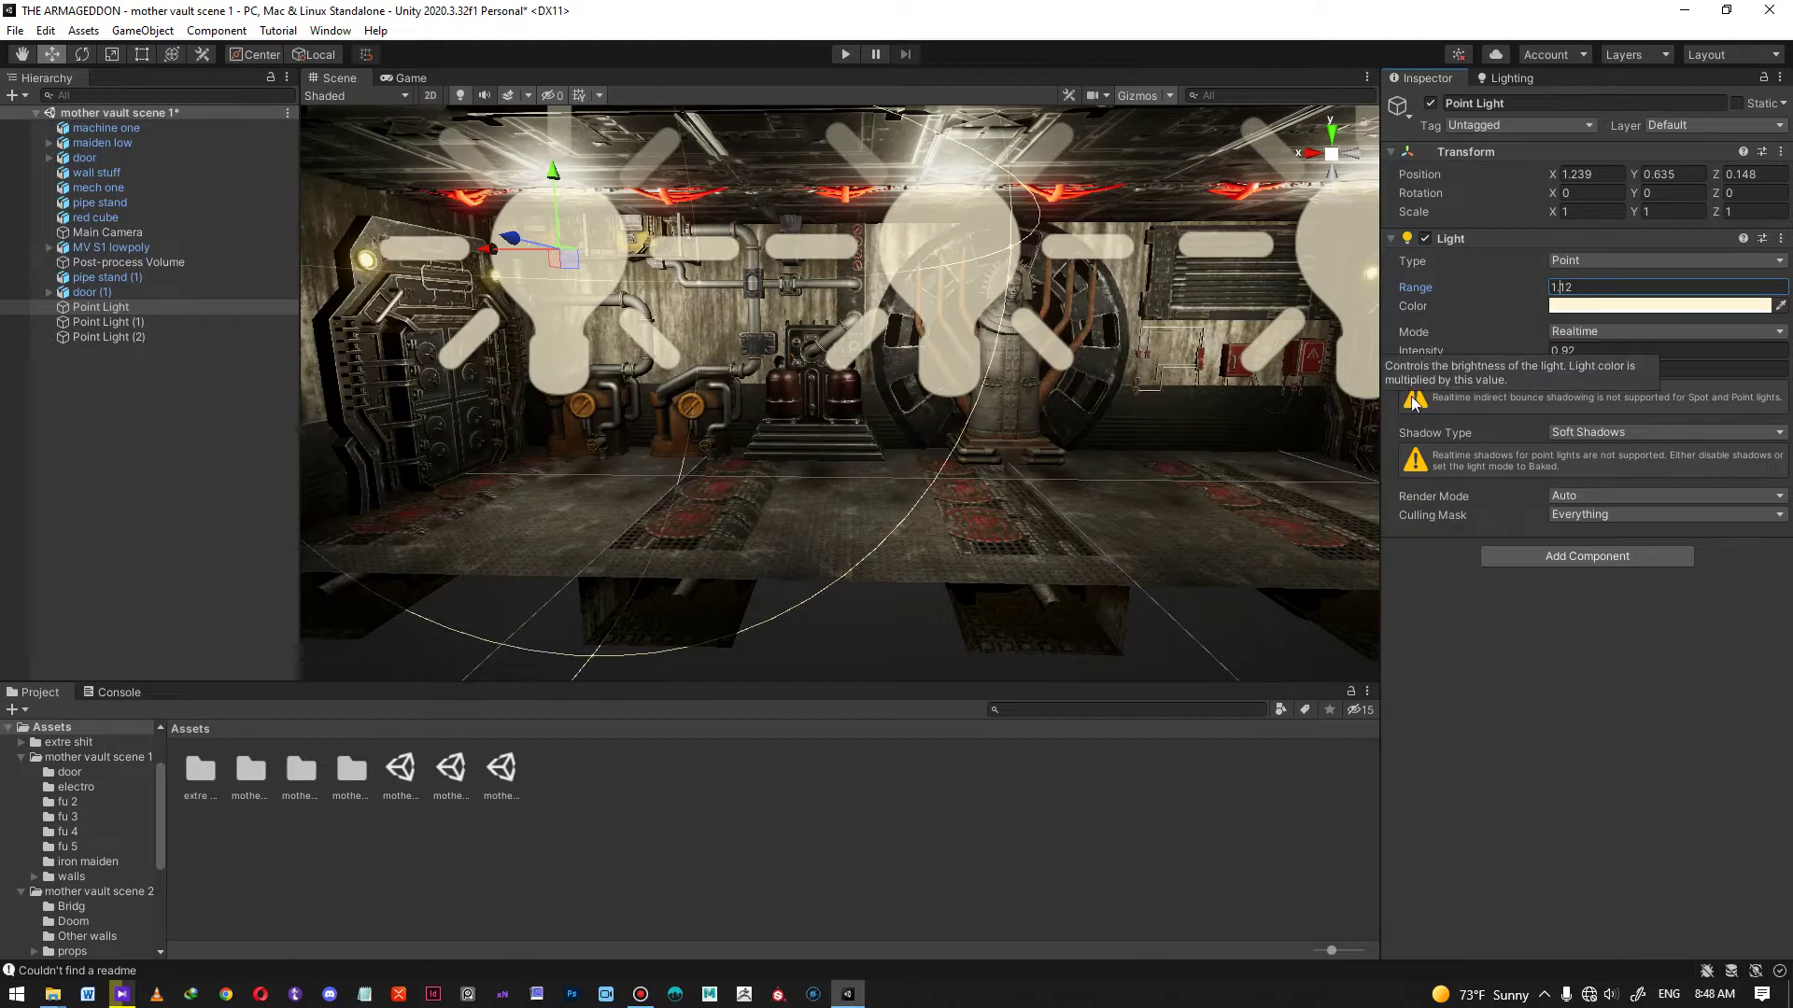
# - Set the intensity of each of the three point lights to 0.7
pyautogui.click(1594, 350)
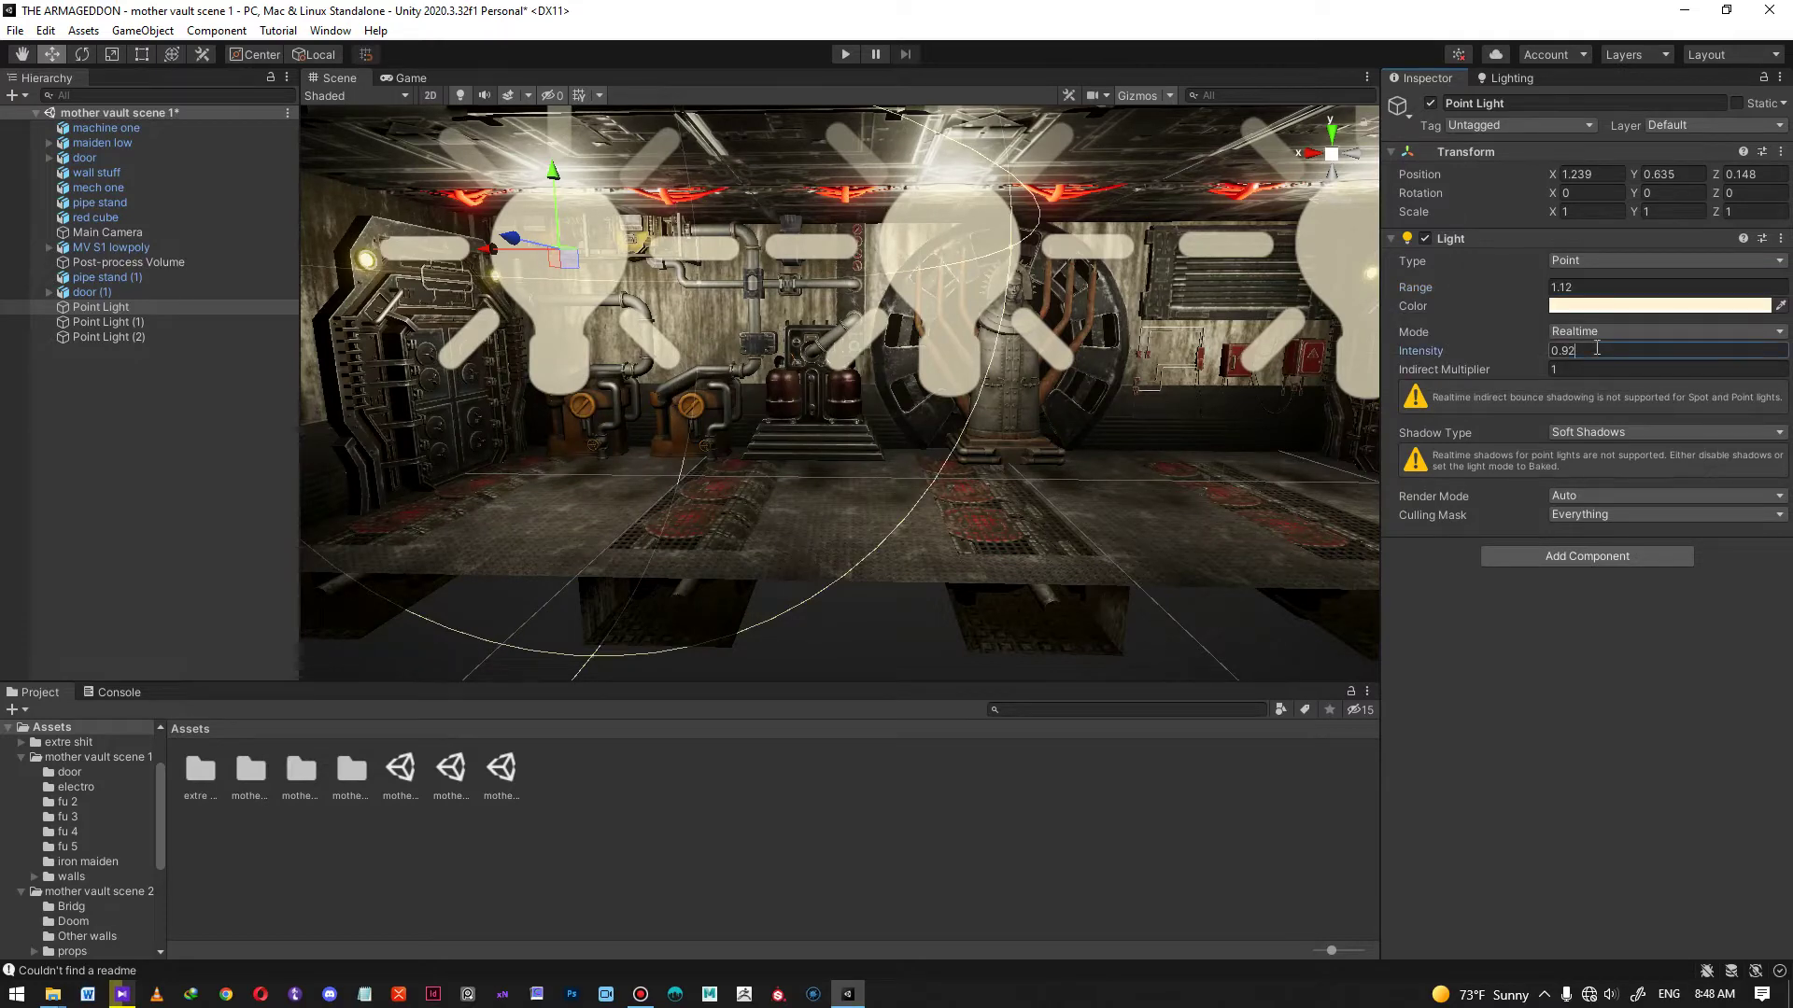
pyautogui.press('BackSpace')
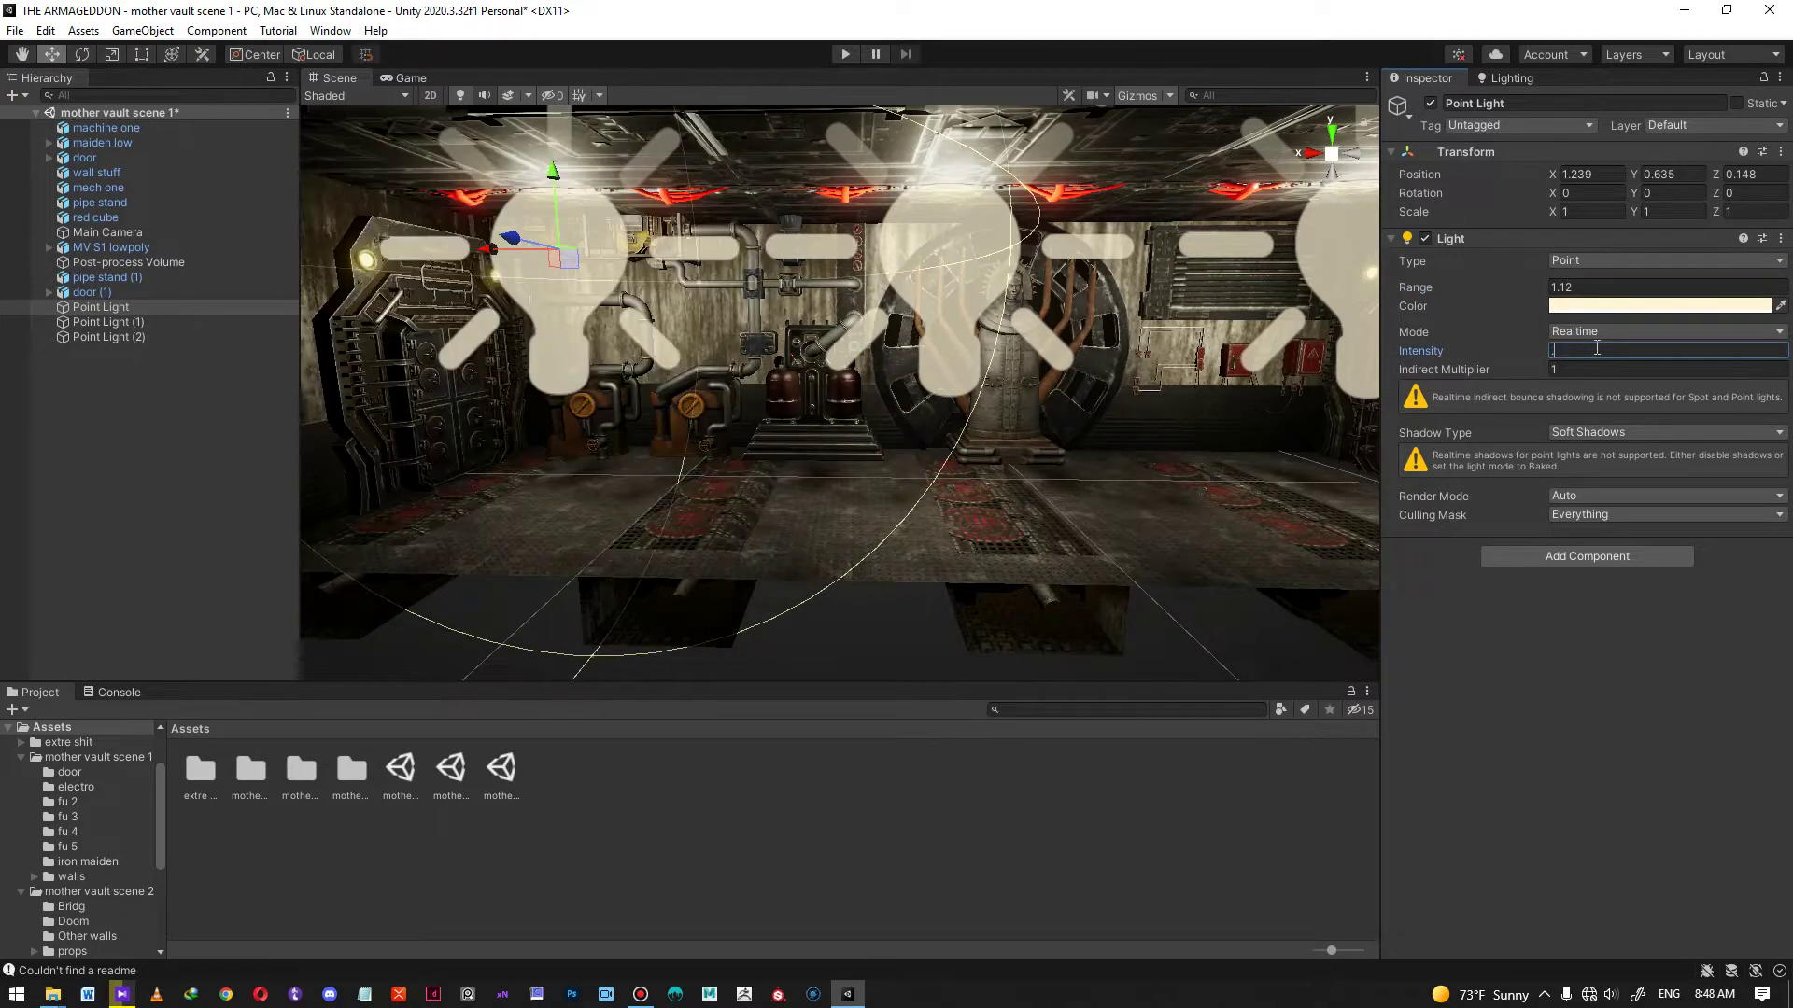
pyautogui.keyDown('alt'); pyautogui.moveTo(1035, 314); pyautogui.dragTo(917, 308, button='middle'); pyautogui.keyUp('alt')
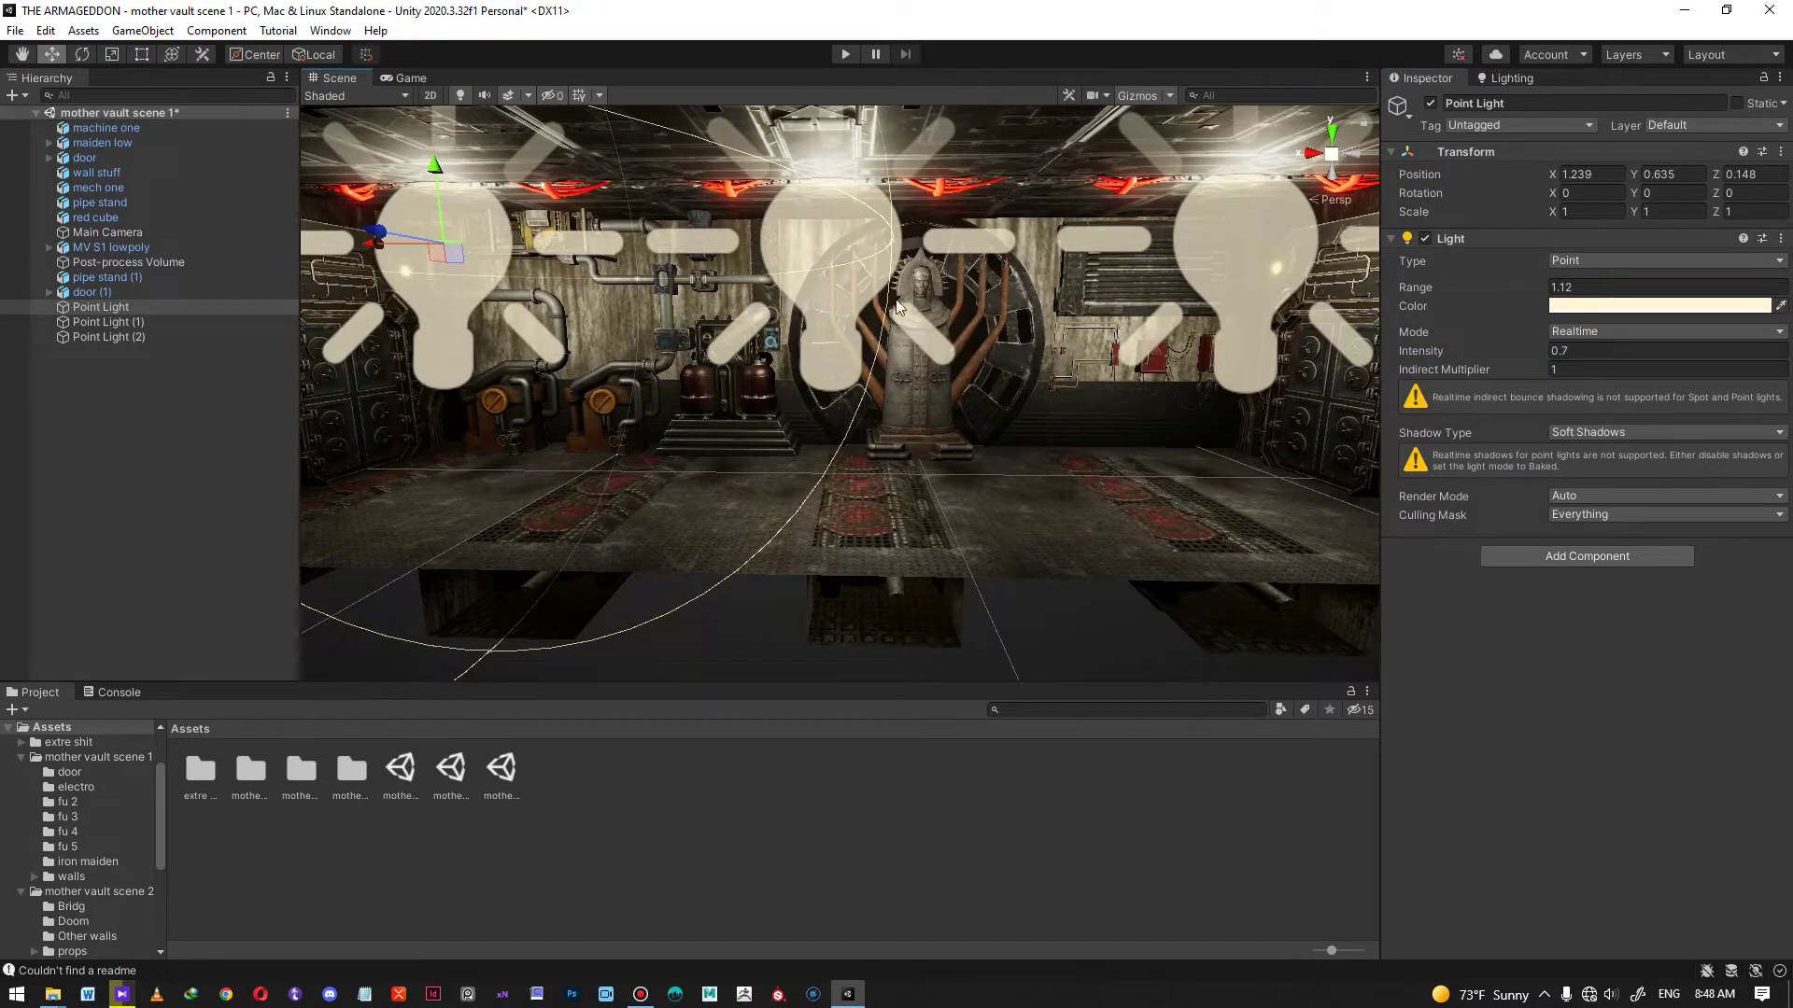
pyautogui.click(838, 289)
pyautogui.click(1593, 351)
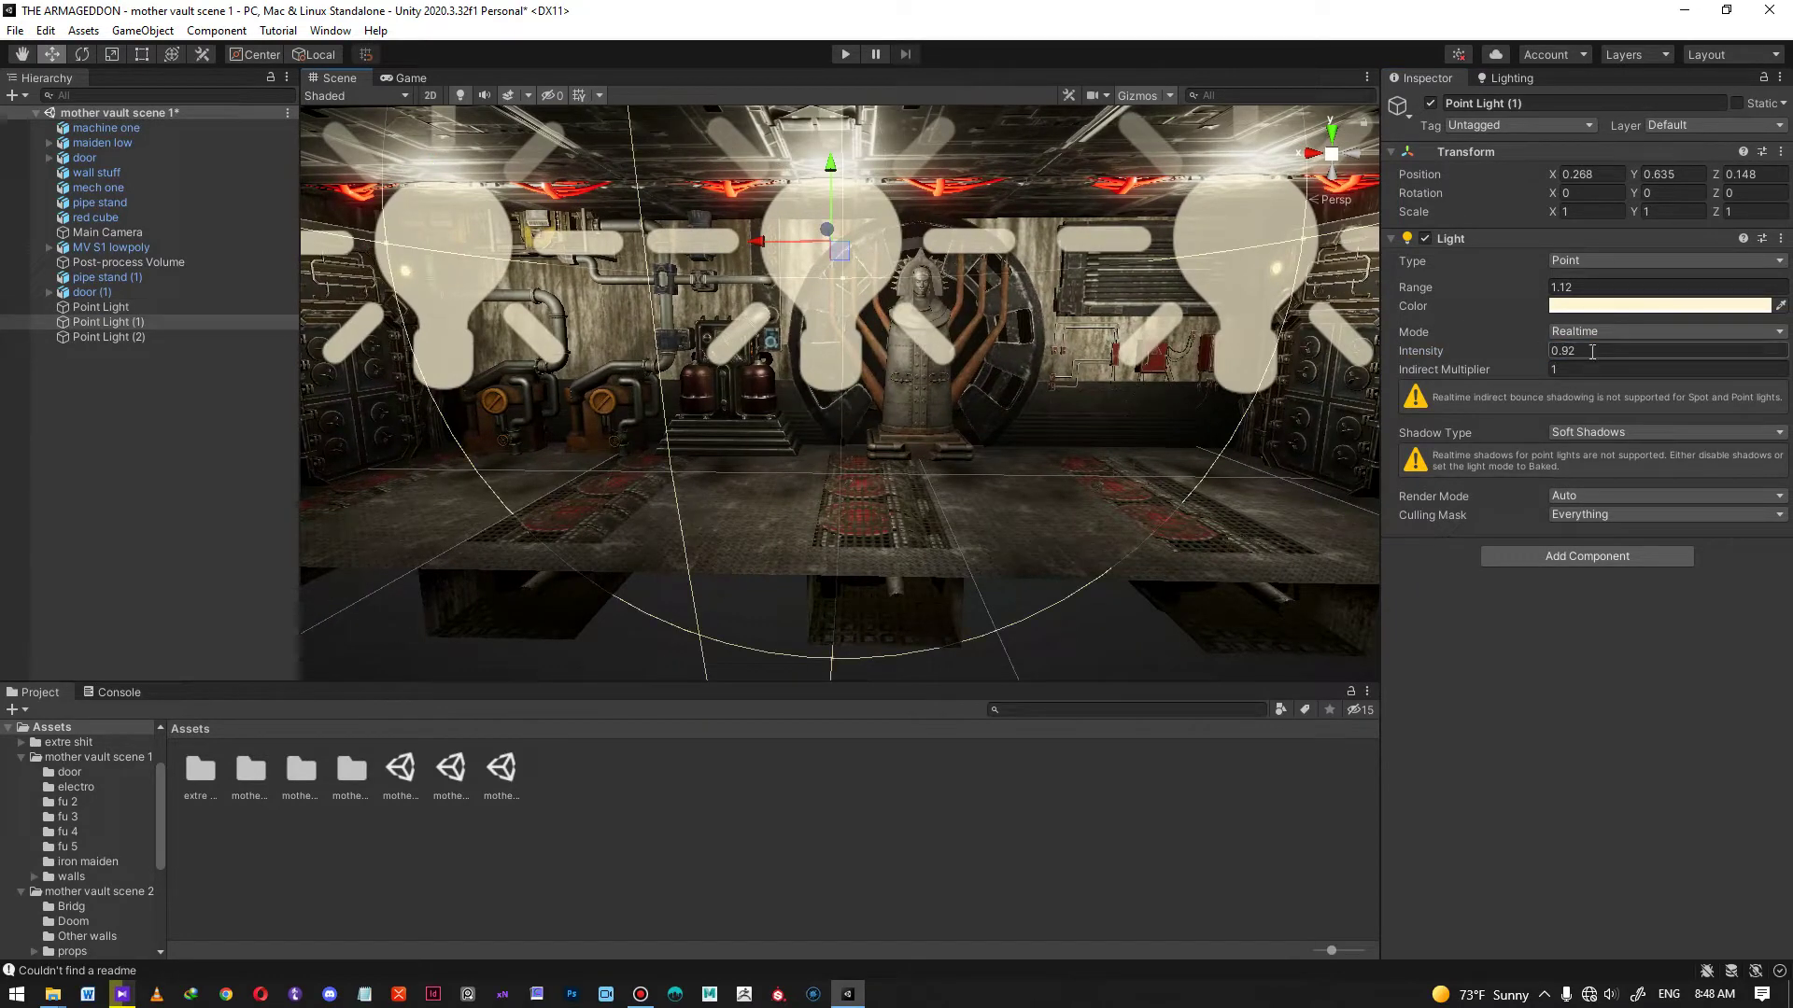
pyautogui.write('.7')
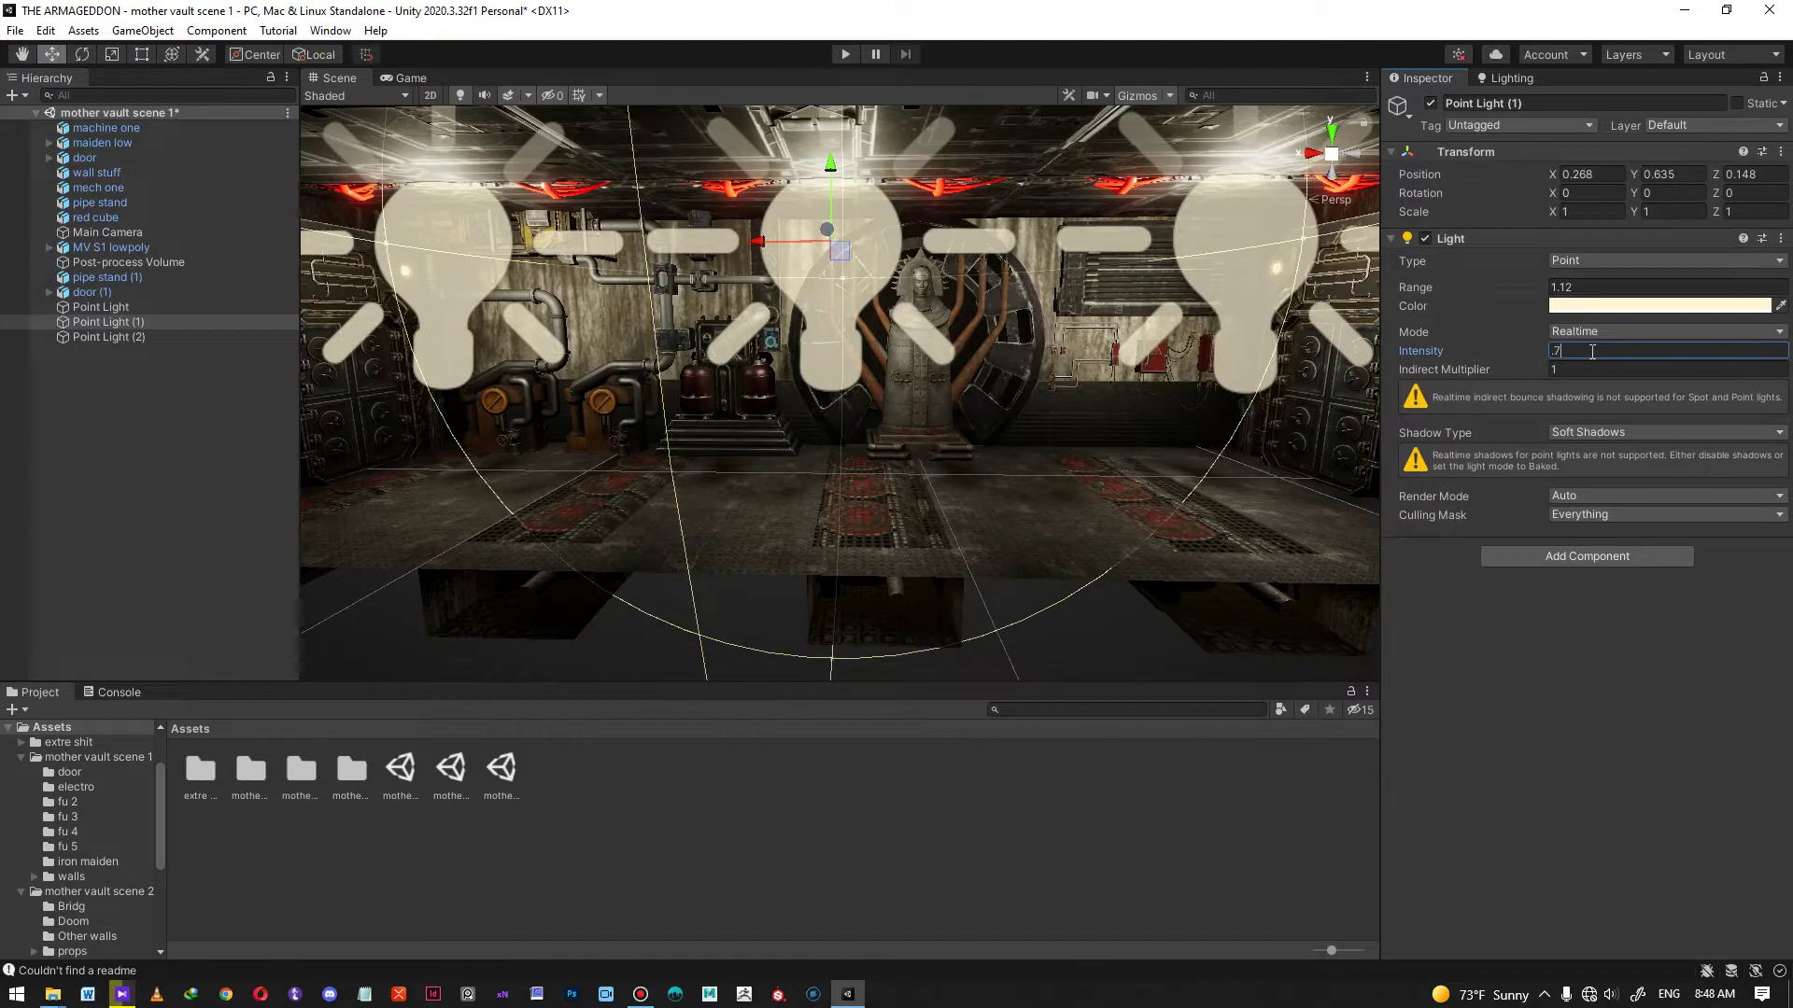
pyautogui.keyDown('alt'); pyautogui.moveTo(1221, 344); pyautogui.dragTo(992, 297, button='middle'); pyautogui.keyUp('alt')
pyautogui.click(1003, 295)
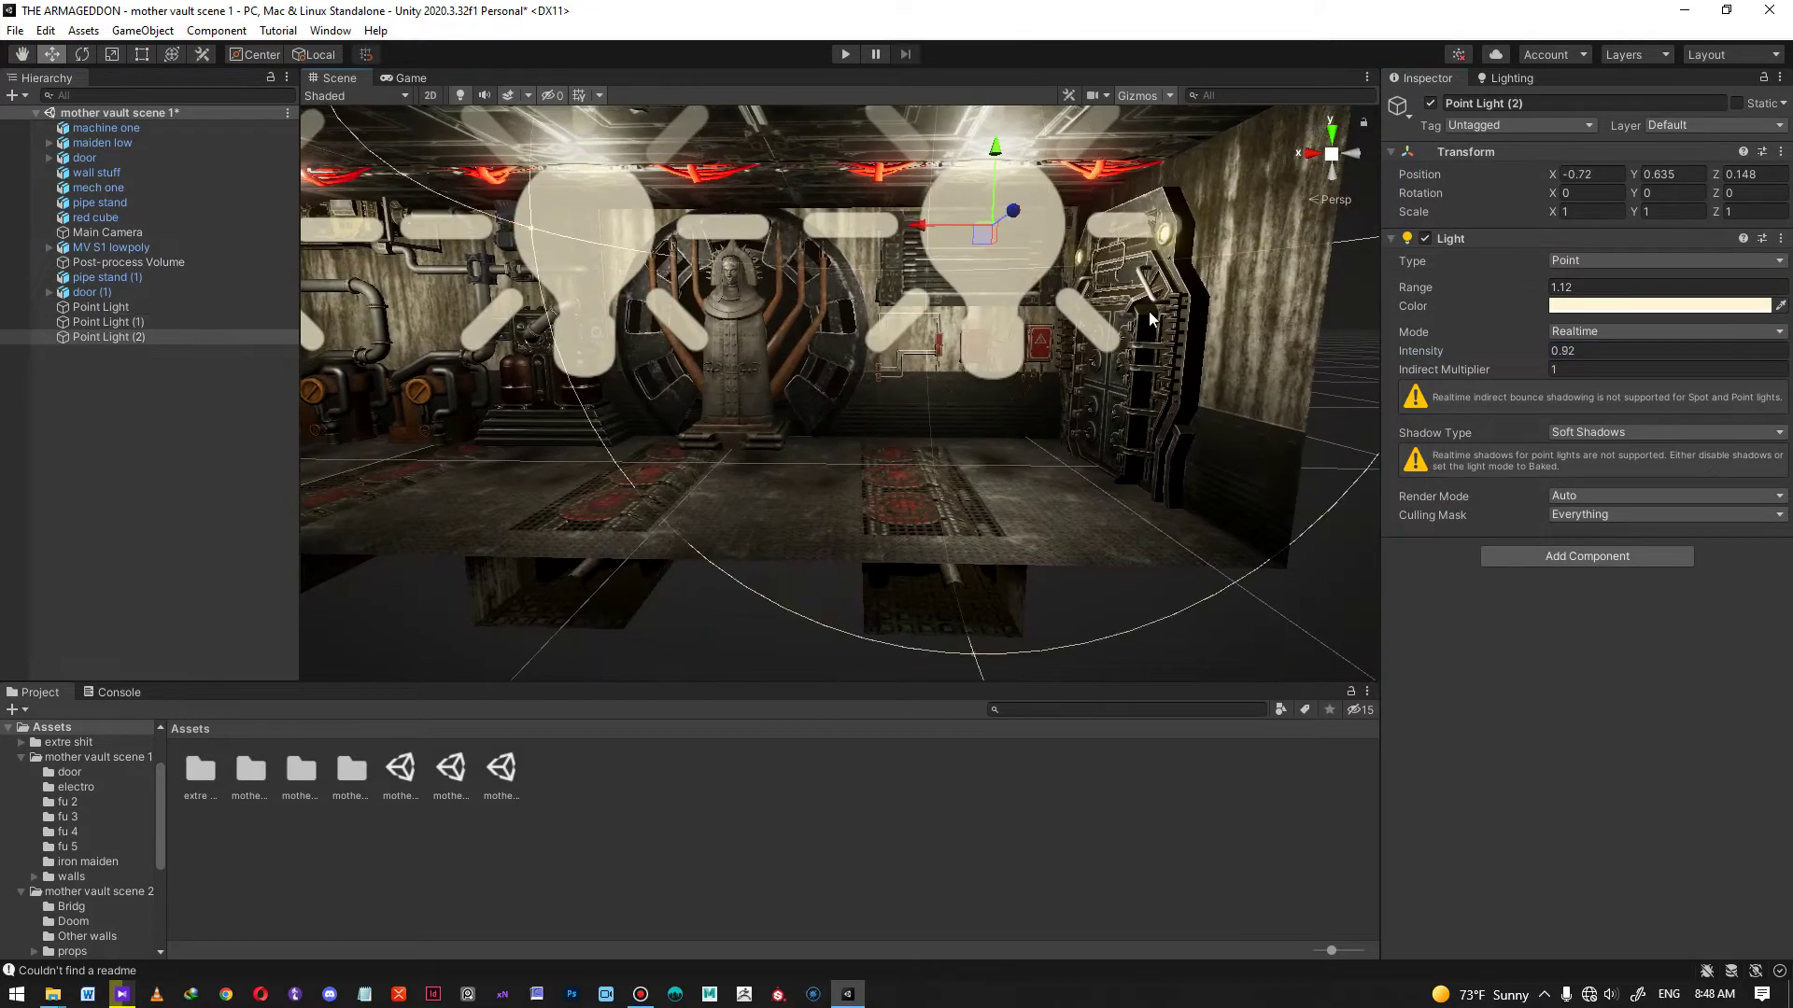
pyautogui.click(1586, 349)
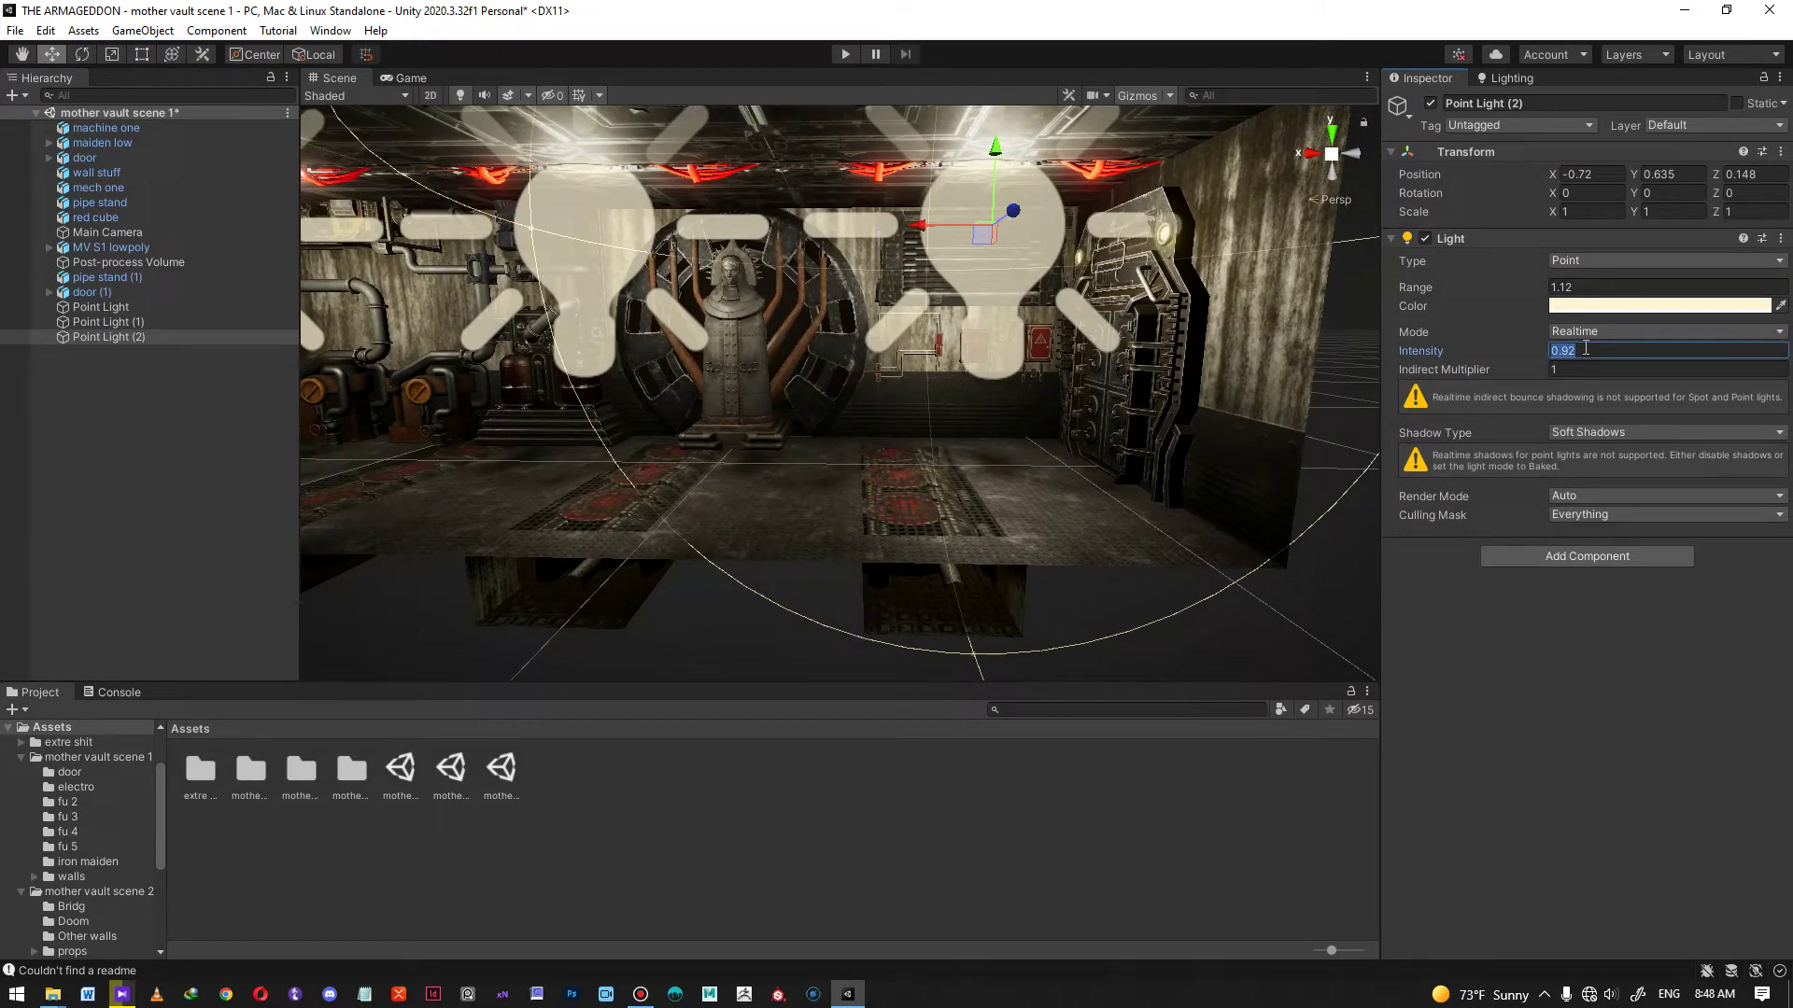
pyautogui.press('BackSpace')
pyautogui.write('.7')
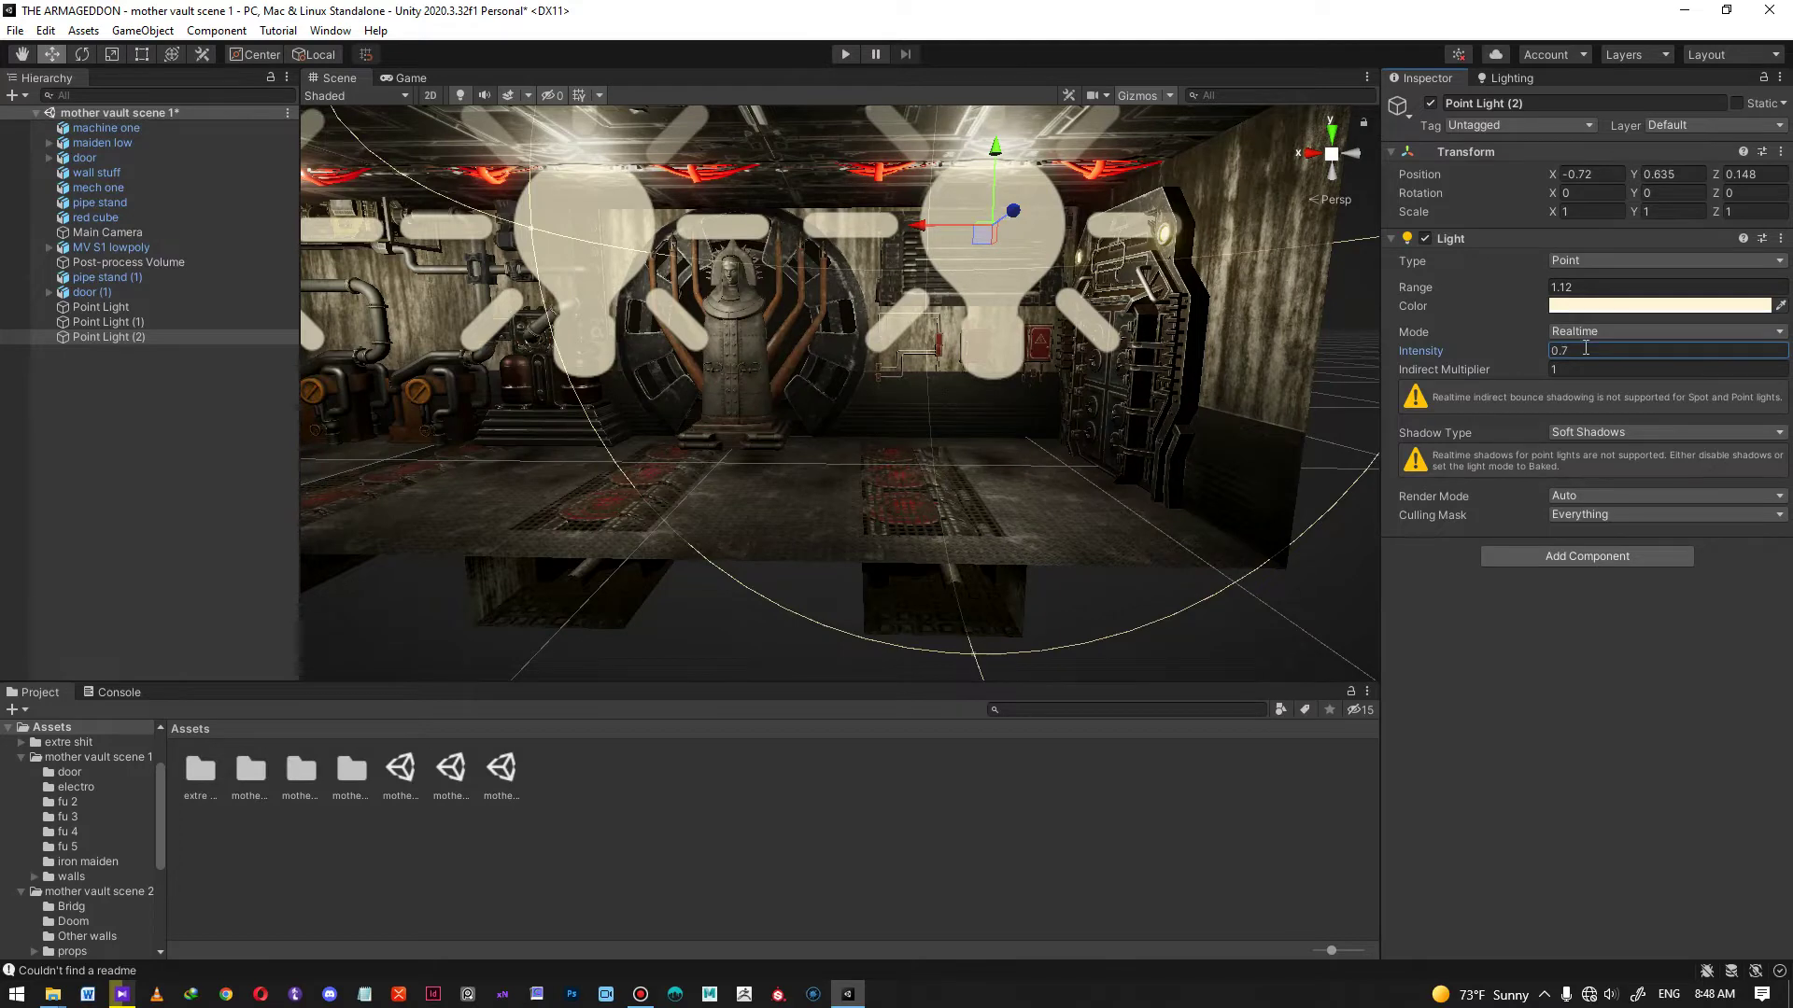
# - Preview the lighting in the Game view and move the Main Camera sideways to about X 0.798
pyautogui.click(433, 83)
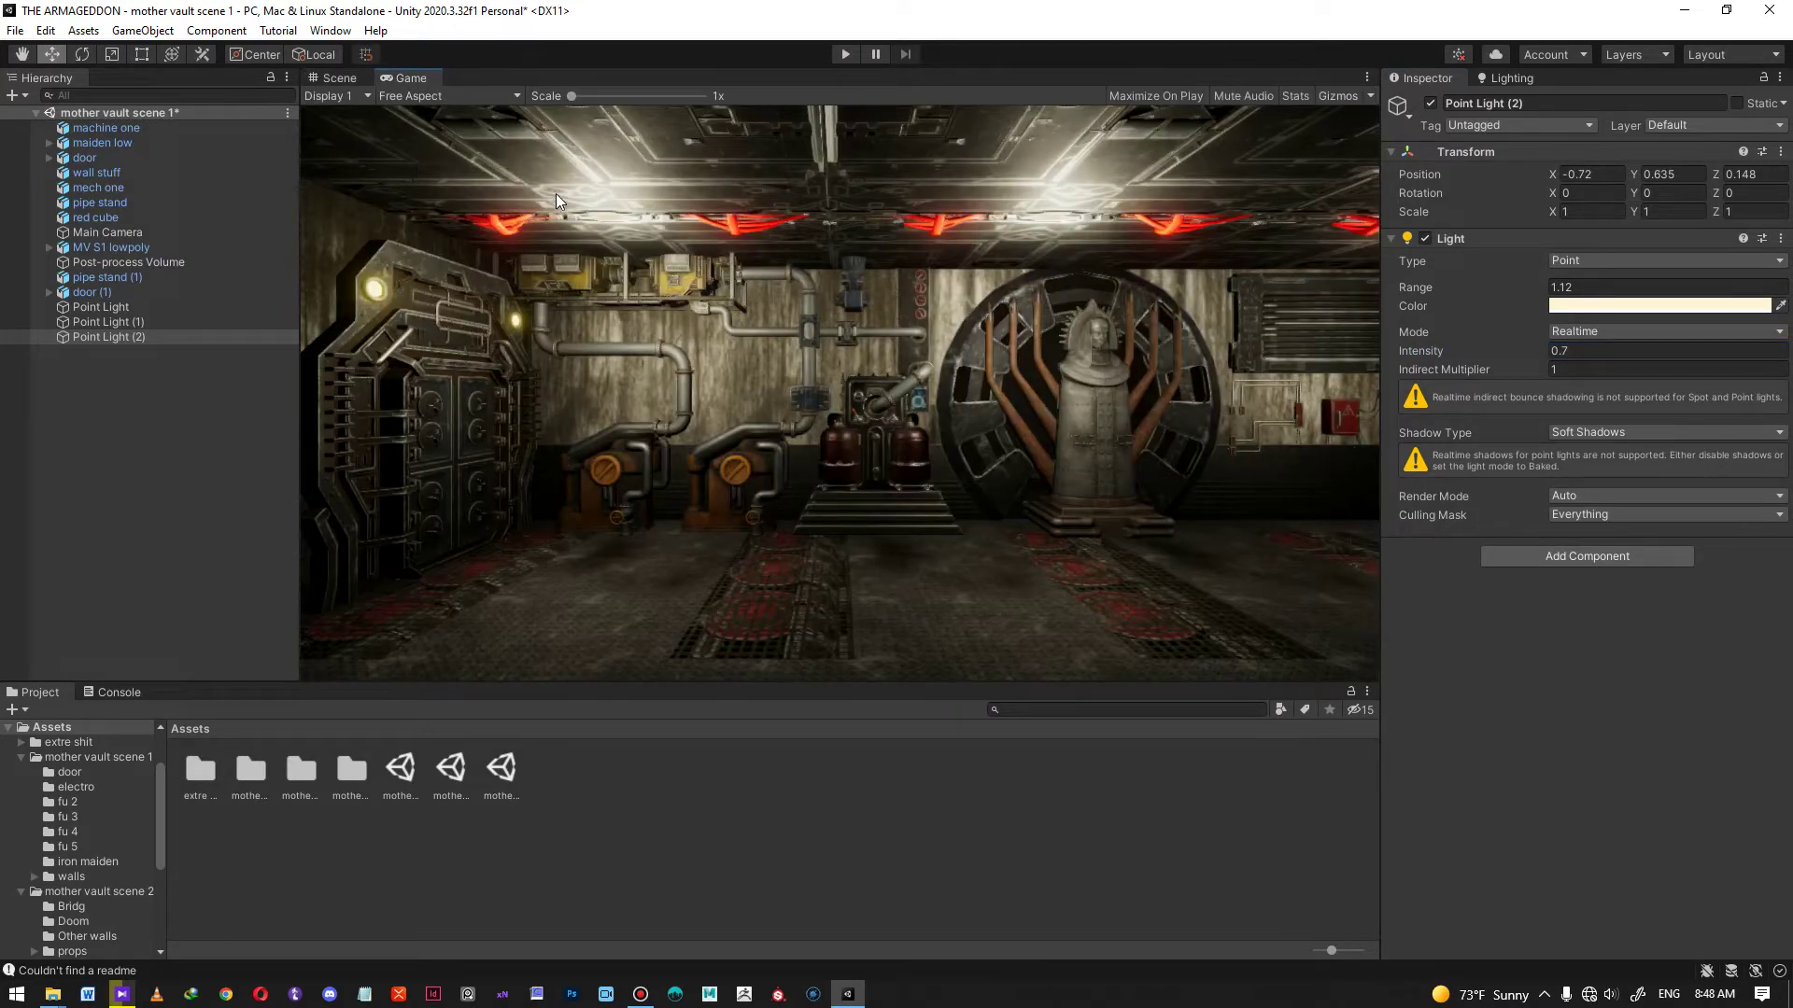
pyautogui.click(334, 77)
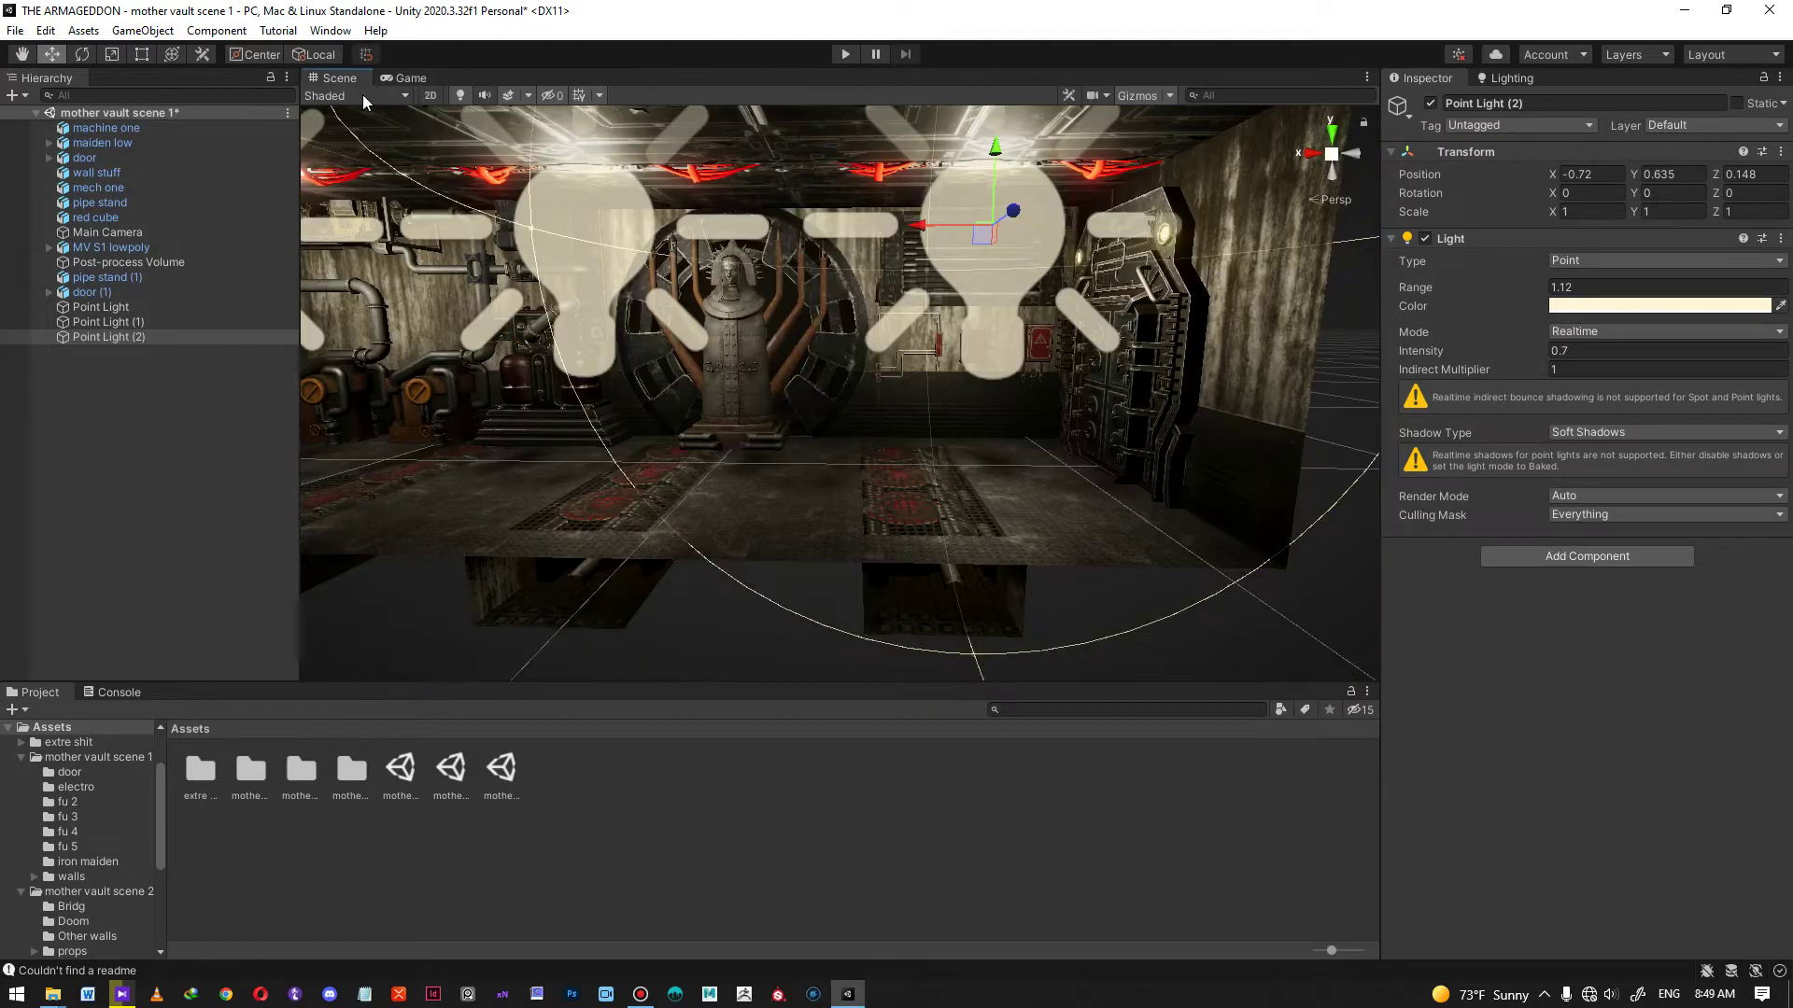
pyautogui.scroll(-10, 694, 378)
pyautogui.click(693, 378)
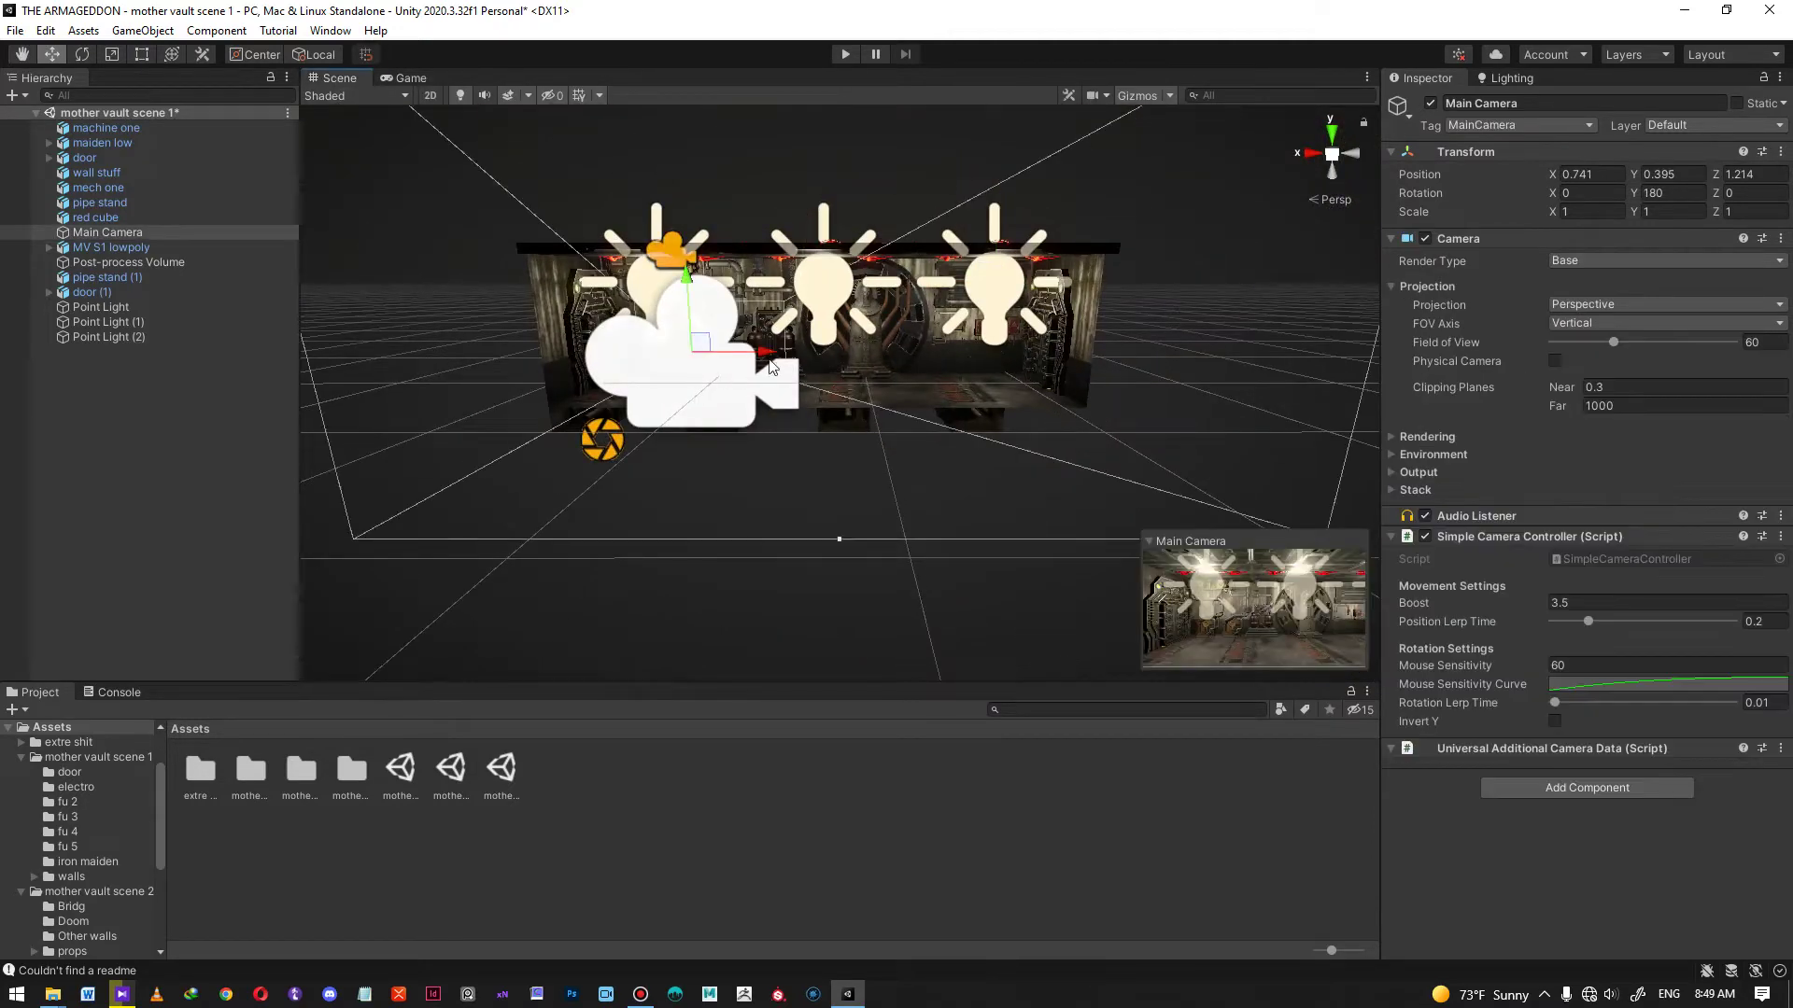
pyautogui.moveTo(779, 356); pyautogui.dragTo(723, 374)
# - Narrow the Main Camera's field of view, trying 30 and settling on 35
pyautogui.scroll(2, 859, 401)
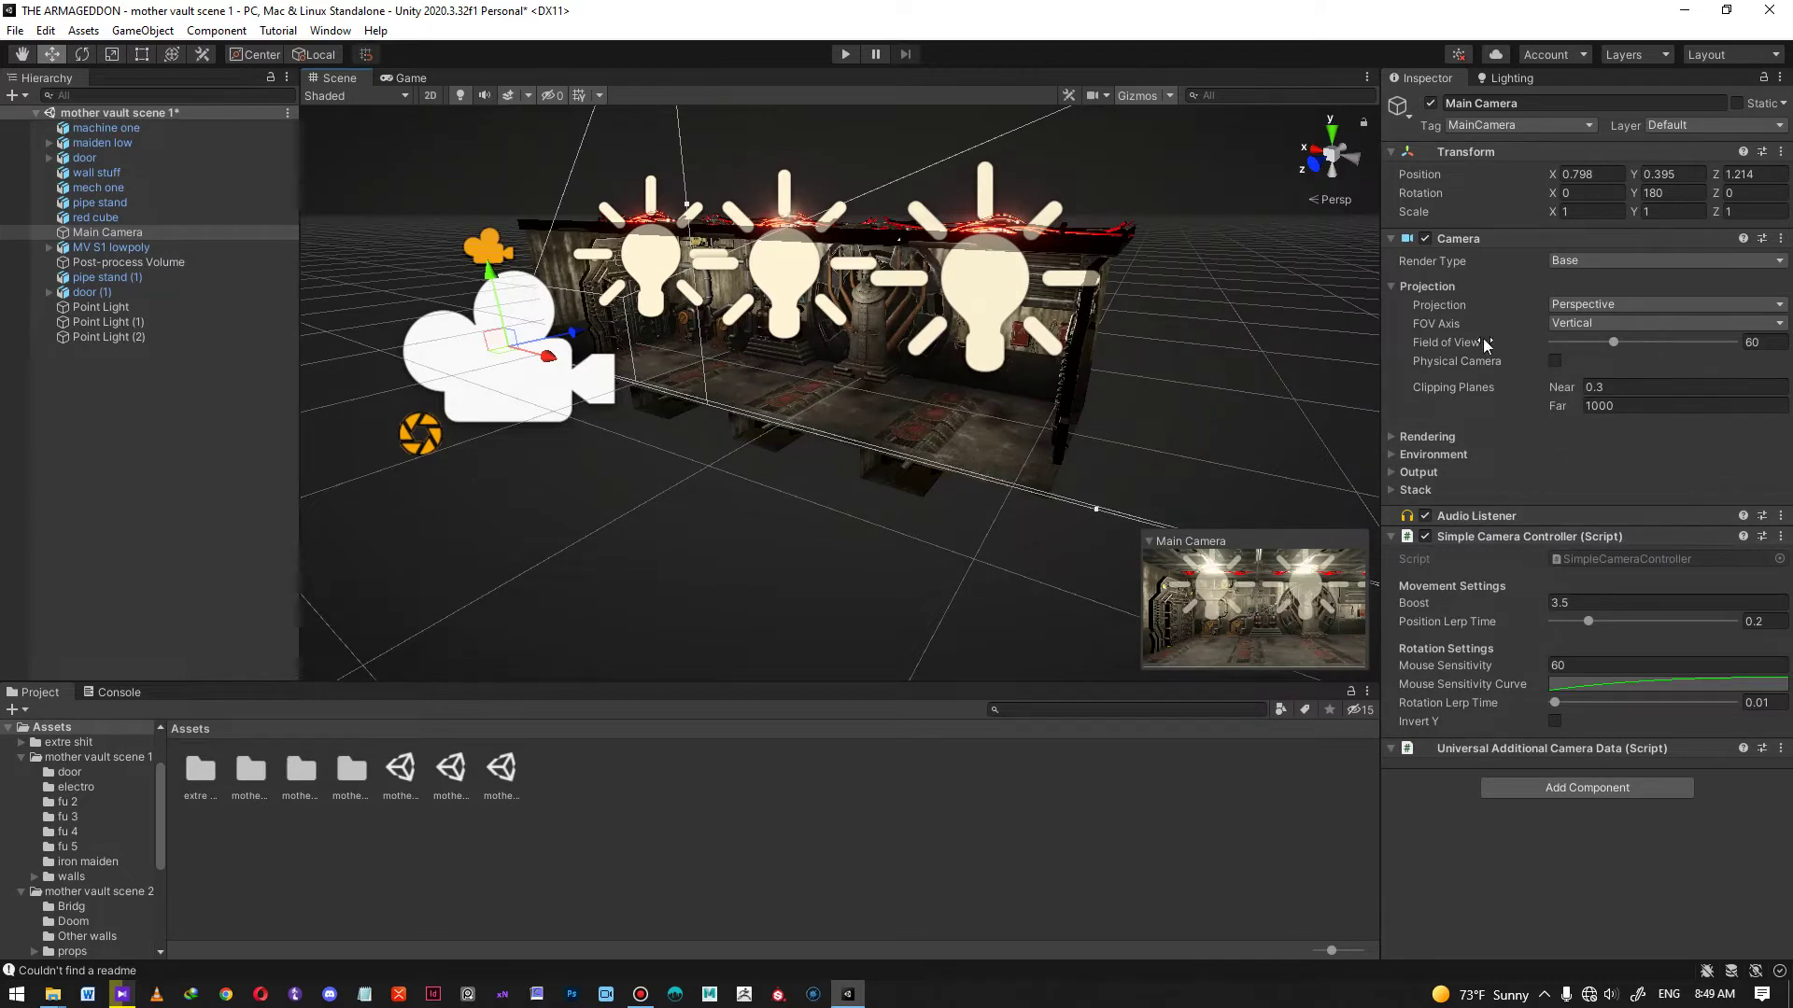
pyautogui.click(1740, 341)
pyautogui.write('30')
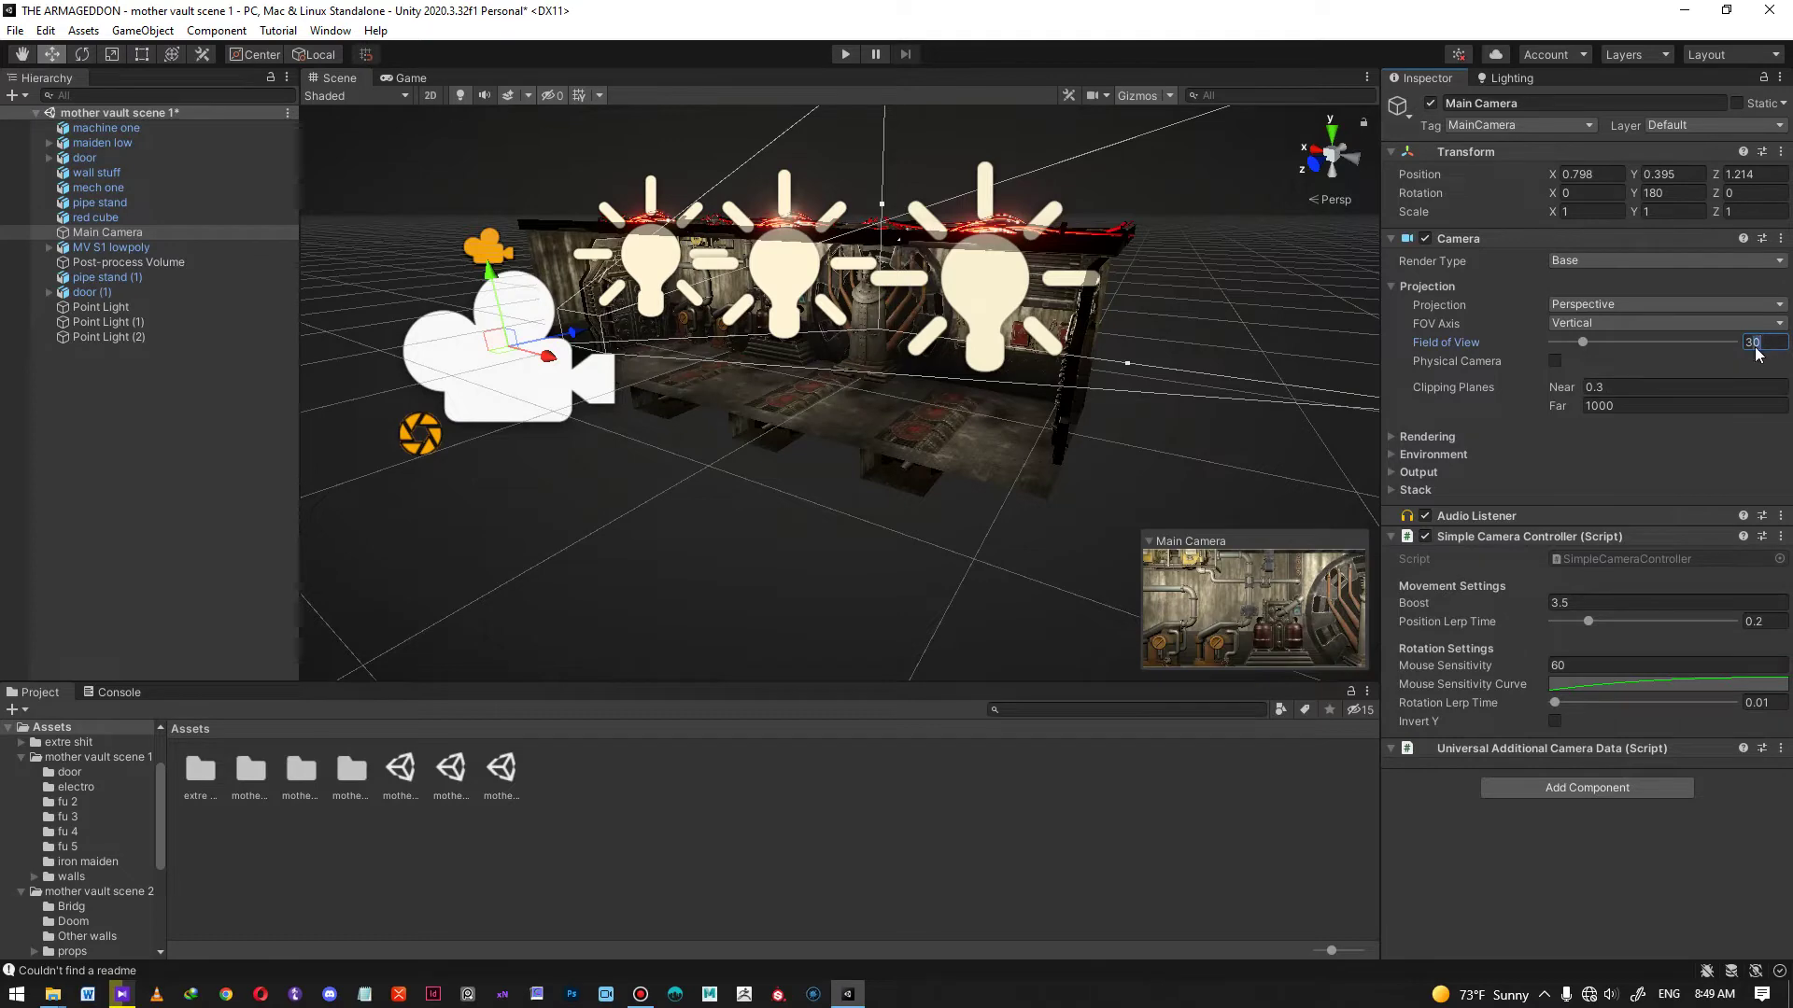
pyautogui.write('35')
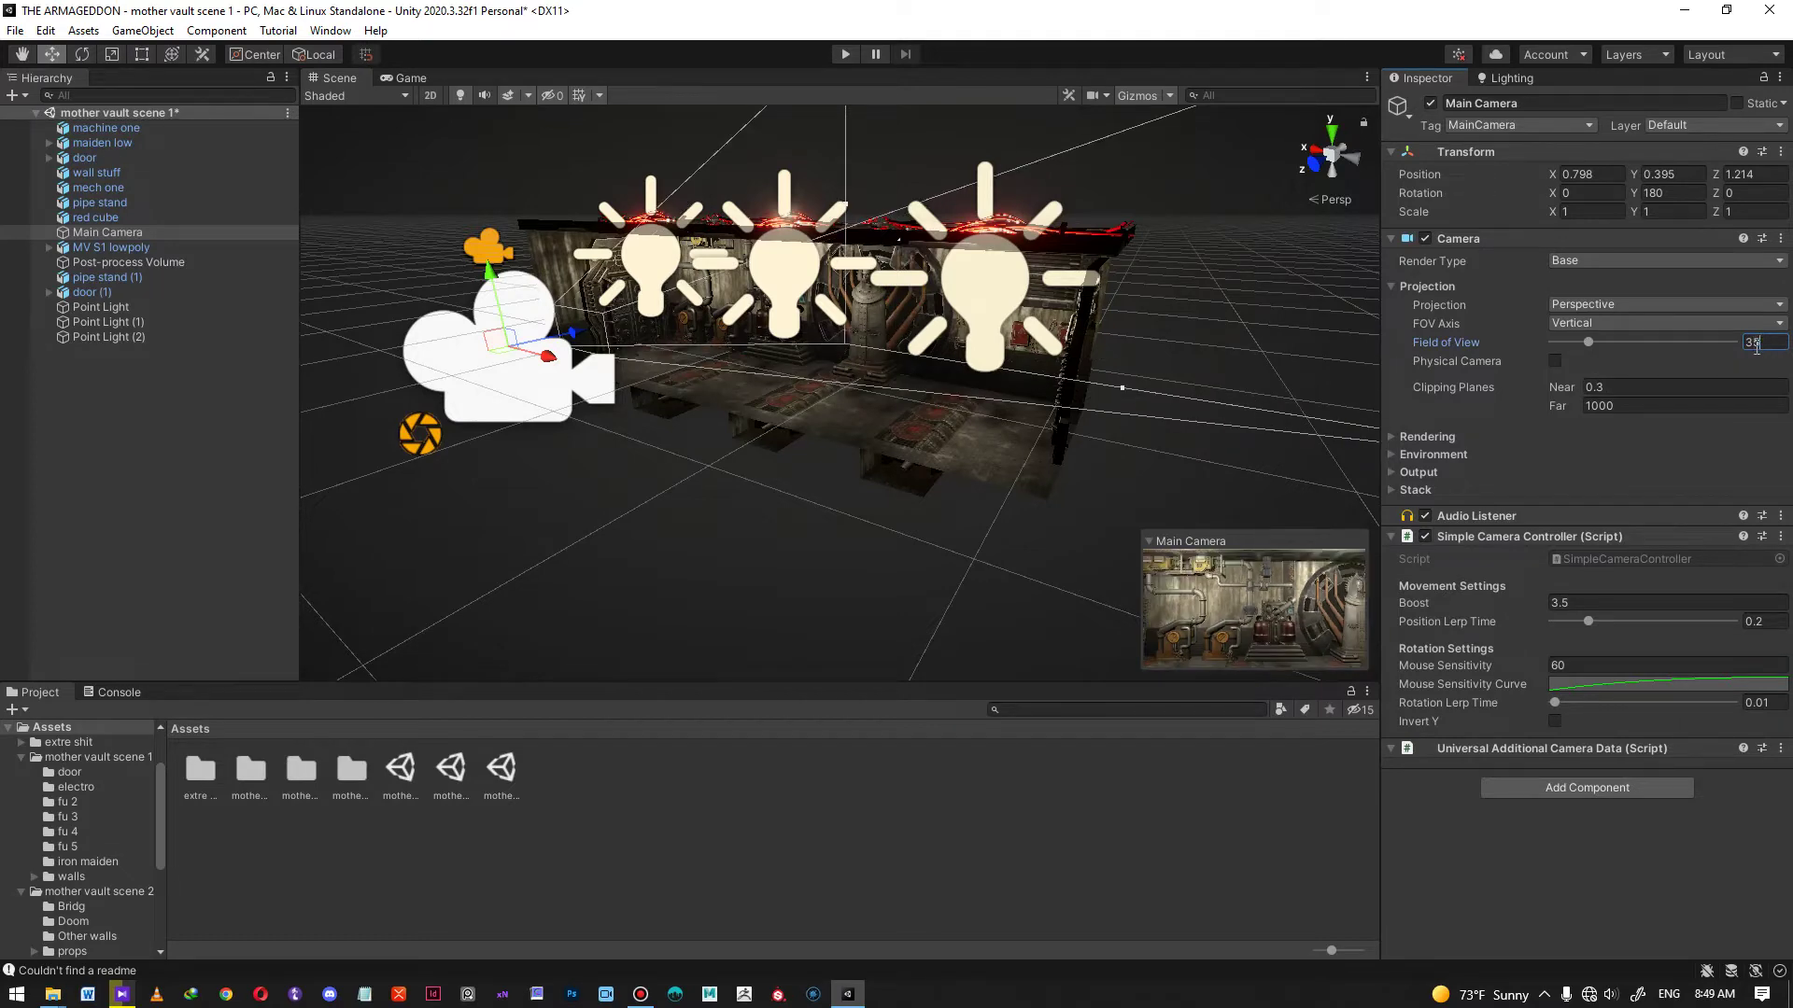
# - Move the Main Camera back from the room to about Z 1.788 and check the framing in the Game view
pyautogui.moveTo(930, 389); pyautogui.dragTo(1036, 374, button='middle')
pyautogui.keyDown('alt'); pyautogui.moveTo(1037, 373); pyautogui.dragTo(989, 401); pyautogui.keyUp('alt')
pyautogui.moveTo(659, 344); pyautogui.dragTo(580, 329)
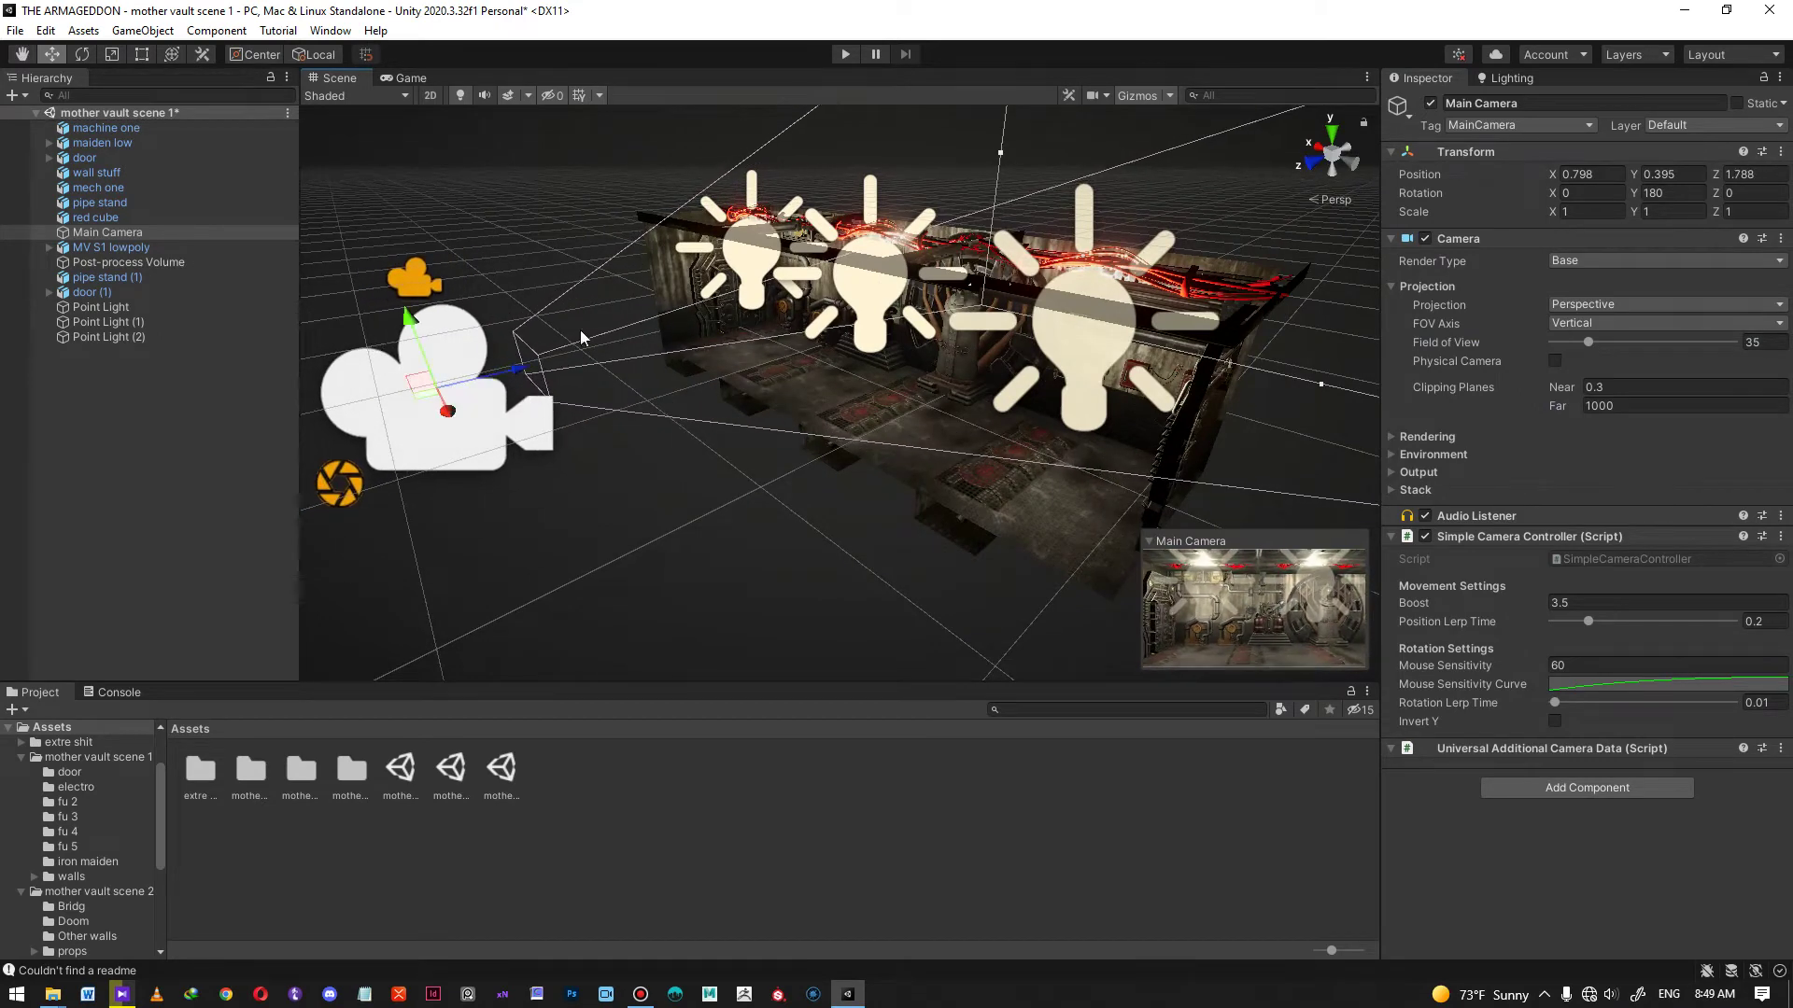
pyautogui.click(393, 77)
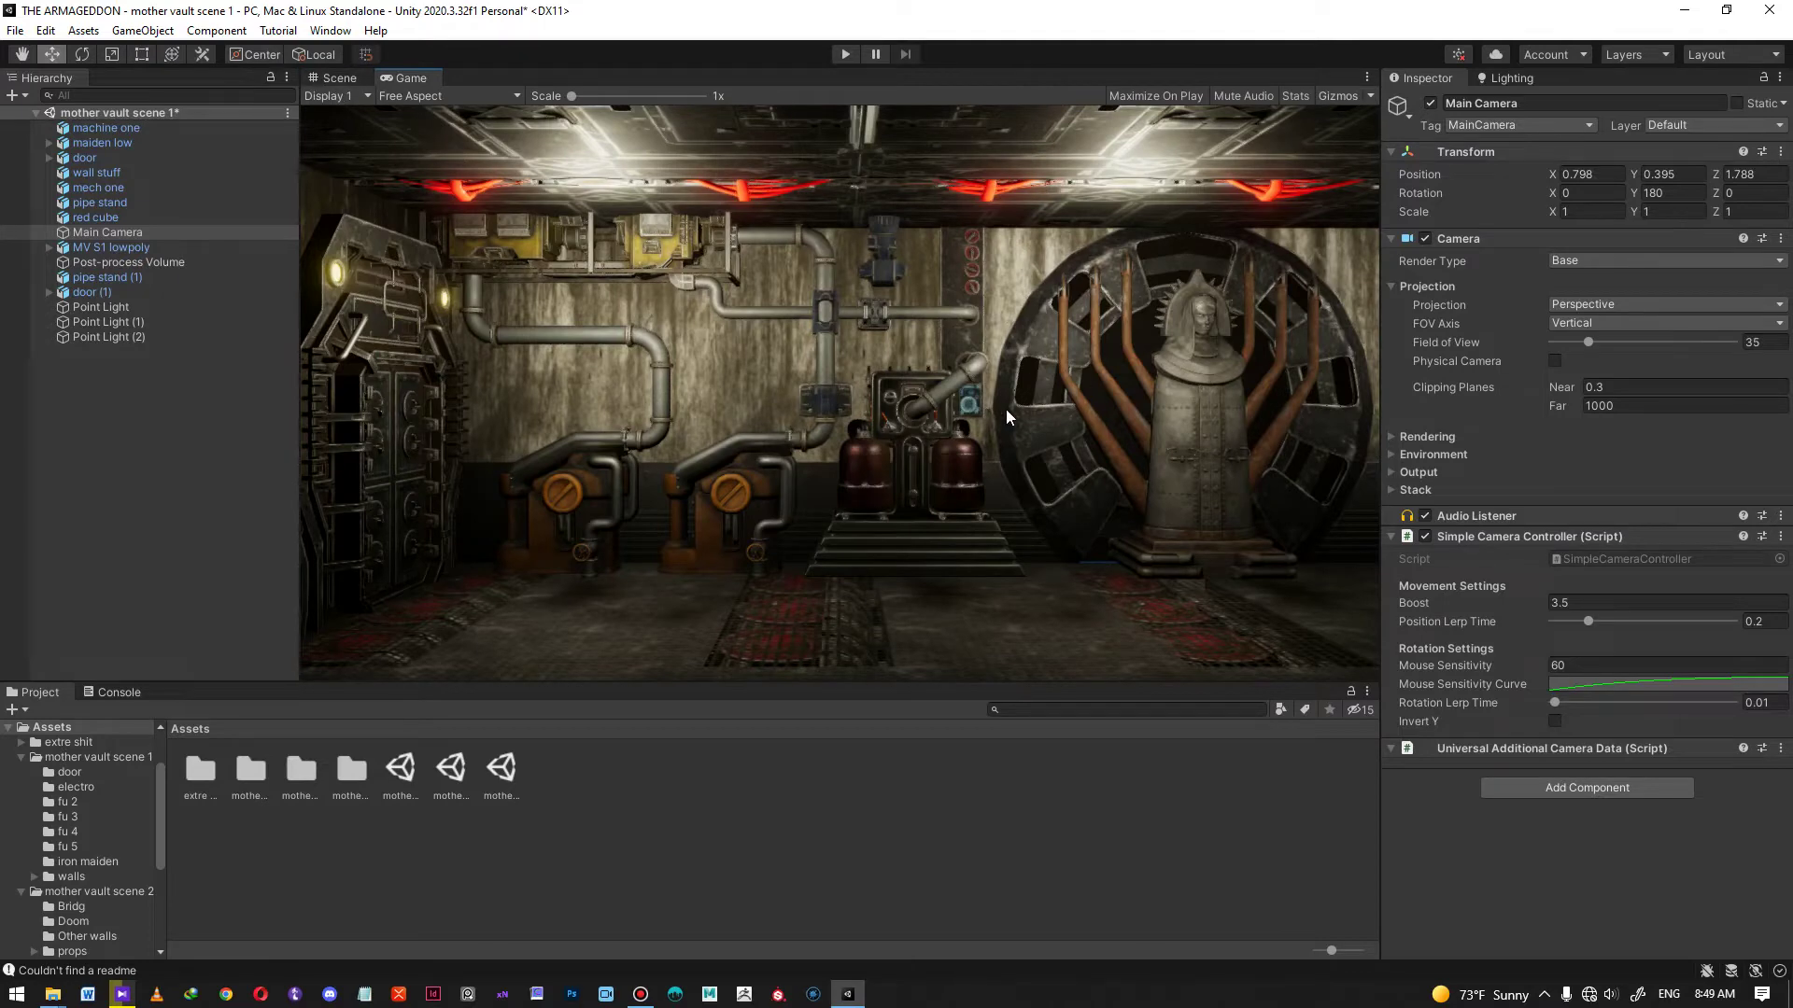
pyautogui.click(341, 79)
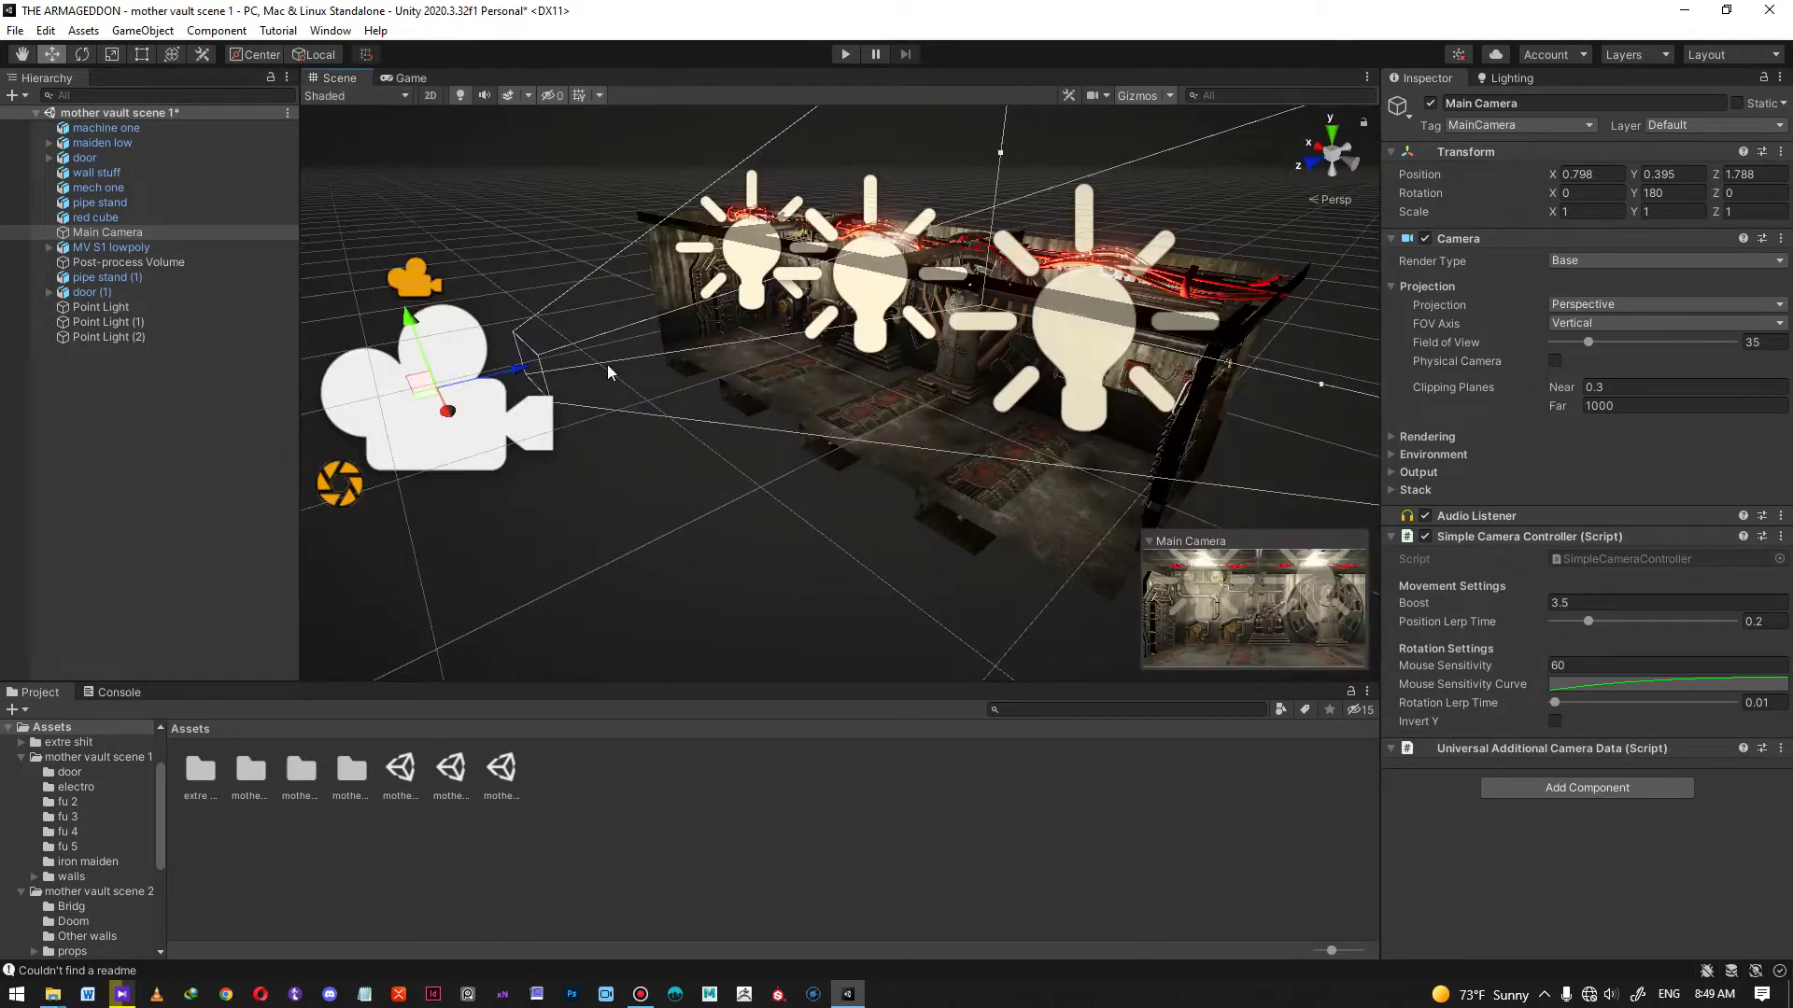
# - Examine the lit room in the Scene view from the front, both doors and an angle toward the statue
pyautogui.keyDown('alt'); pyautogui.moveTo(450, 425); pyautogui.dragTo(762, 504); pyautogui.keyUp('alt')
pyautogui.keyDown('alt'); pyautogui.moveTo(1247, 589); pyautogui.dragTo(1040, 334); pyautogui.keyUp('alt')
pyautogui.click(853, 497)
pyautogui.keyDown('alt'); pyautogui.moveTo(853, 497); pyautogui.dragTo(866, 356); pyautogui.keyUp('alt')
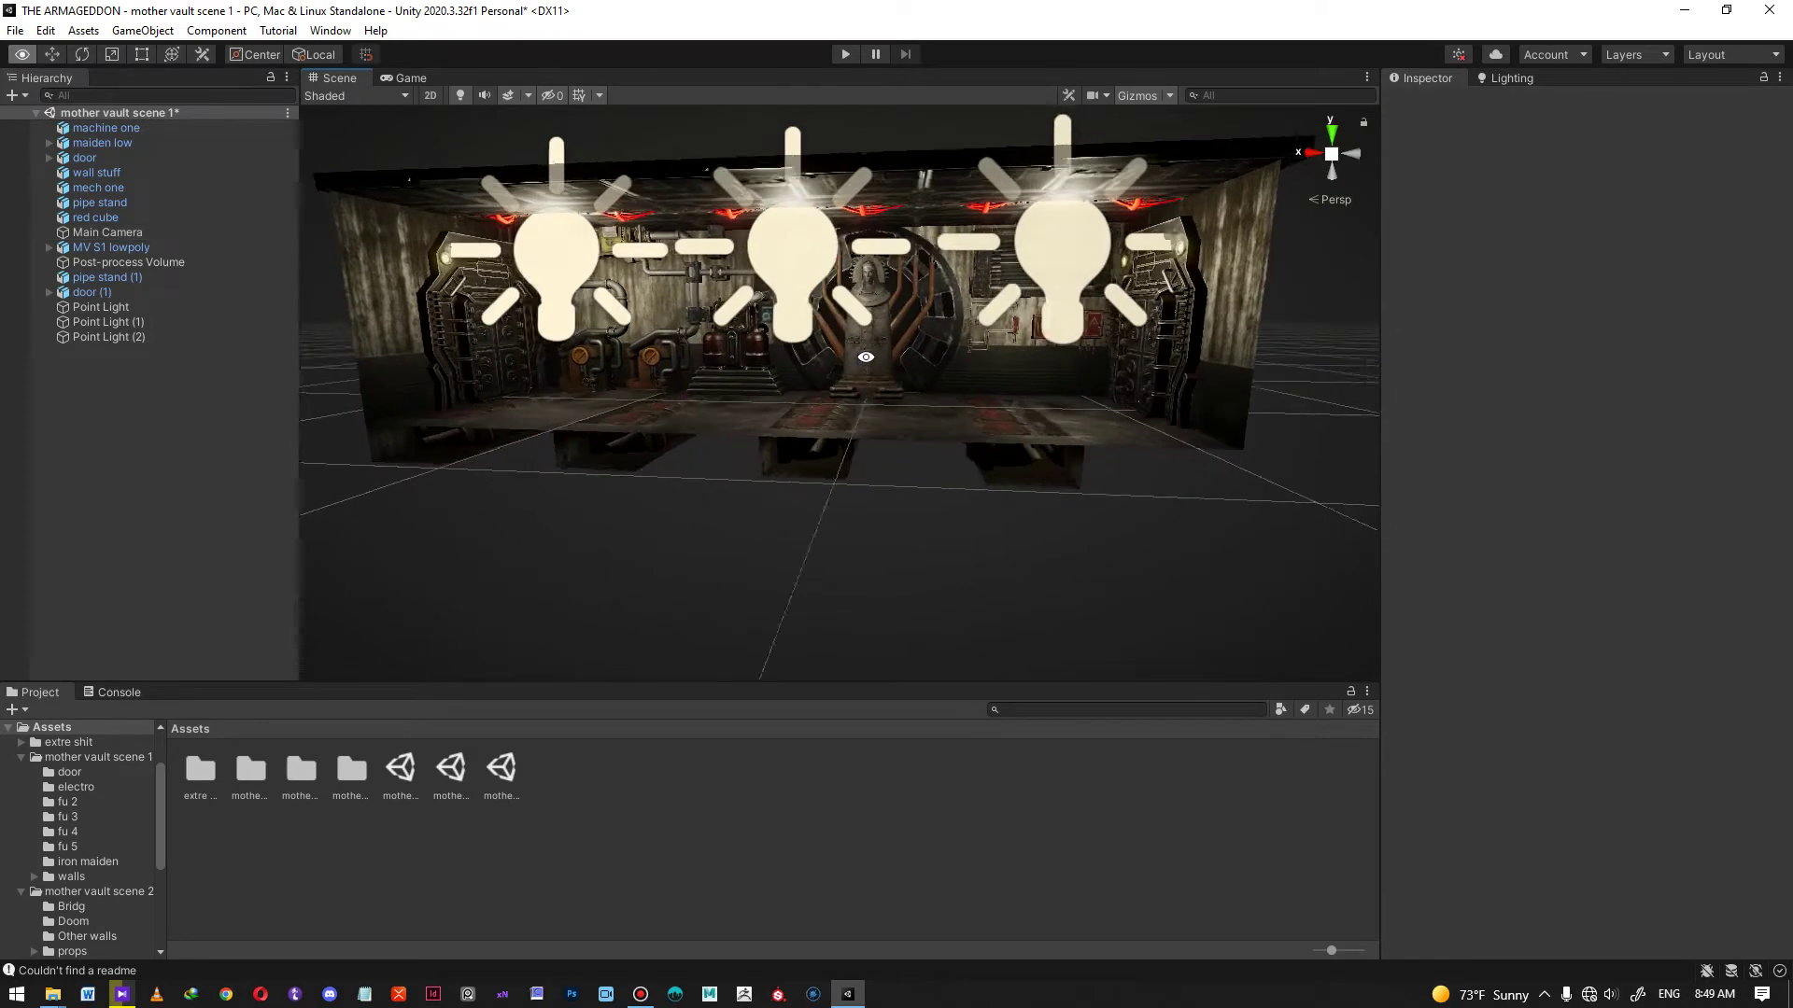
pyautogui.keyDown('alt'); pyautogui.moveTo(866, 357); pyautogui.dragTo(1068, 392, button='right'); pyautogui.keyUp('alt')
pyautogui.moveTo(1069, 392); pyautogui.dragTo(639, 329, button='middle')
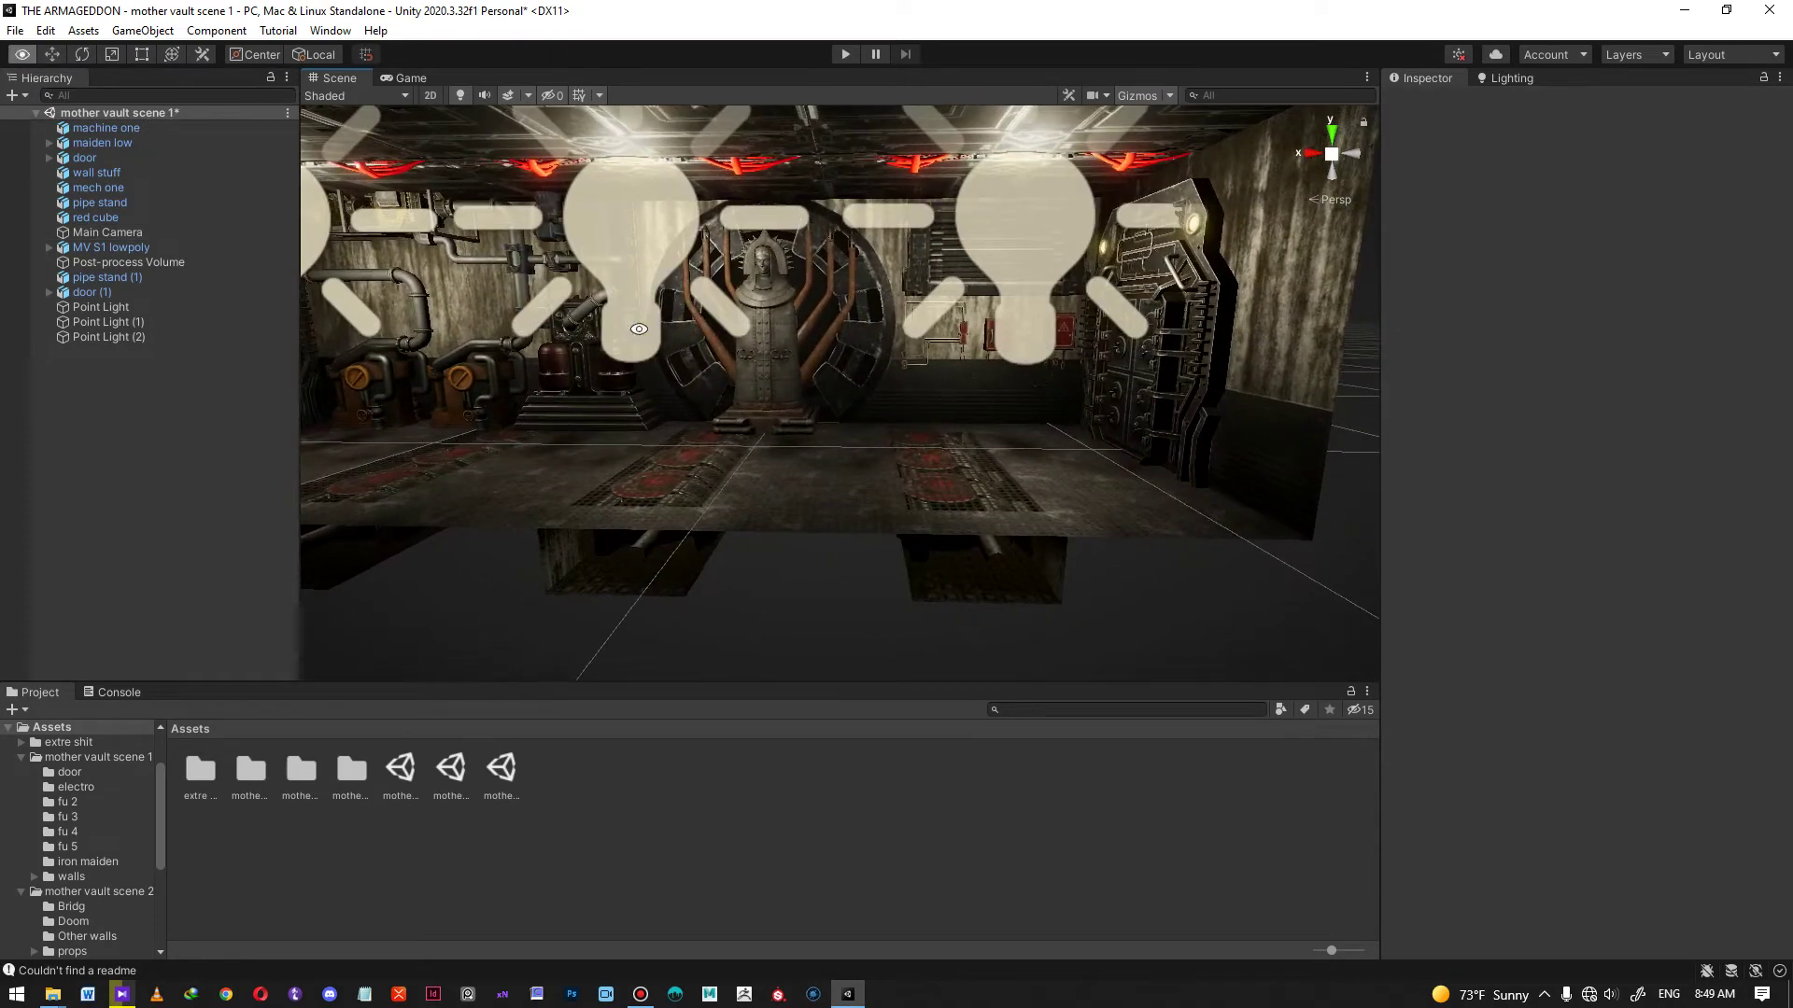
pyautogui.keyDown('alt'); pyautogui.moveTo(639, 328); pyautogui.dragTo(850, 430); pyautogui.keyUp('alt')
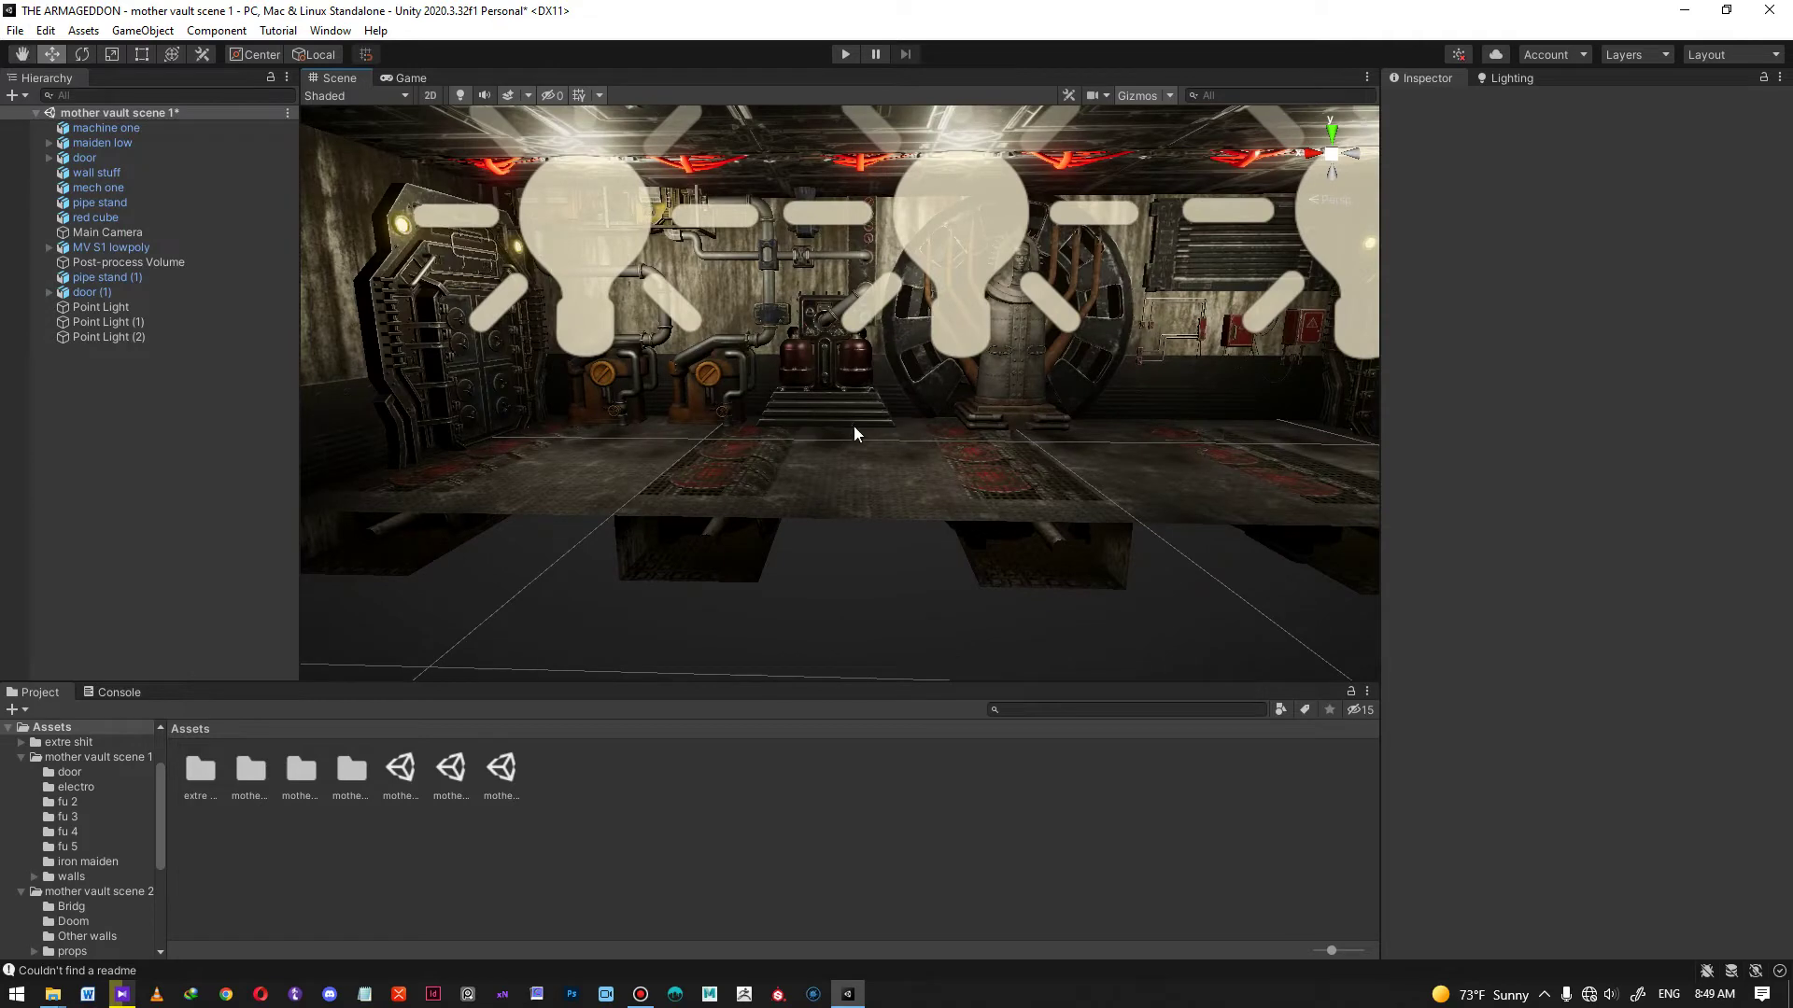
pyautogui.keyDown('alt'); pyautogui.moveTo(821, 346); pyautogui.dragTo(644, 440); pyautogui.keyUp('alt')
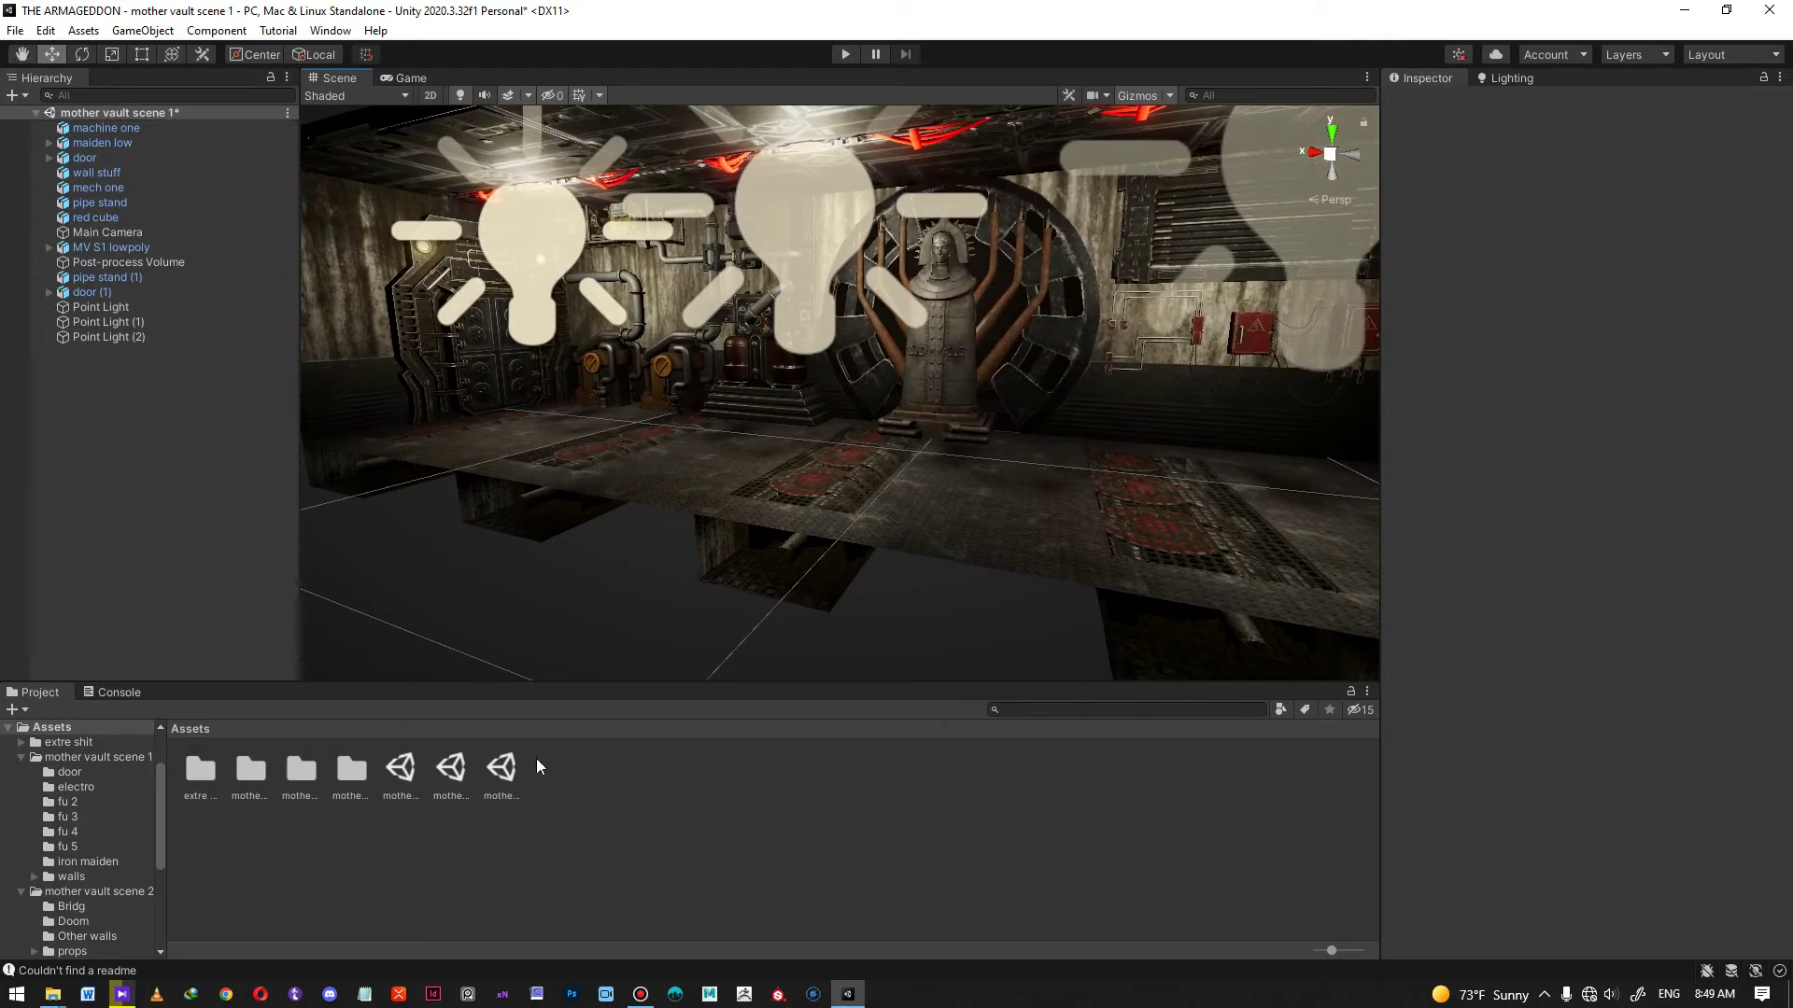
# - Save the changes to mother vault scene 1, open mother vault scene 2 and inspect its dark room
pyautogui.doubleClick(451, 771)
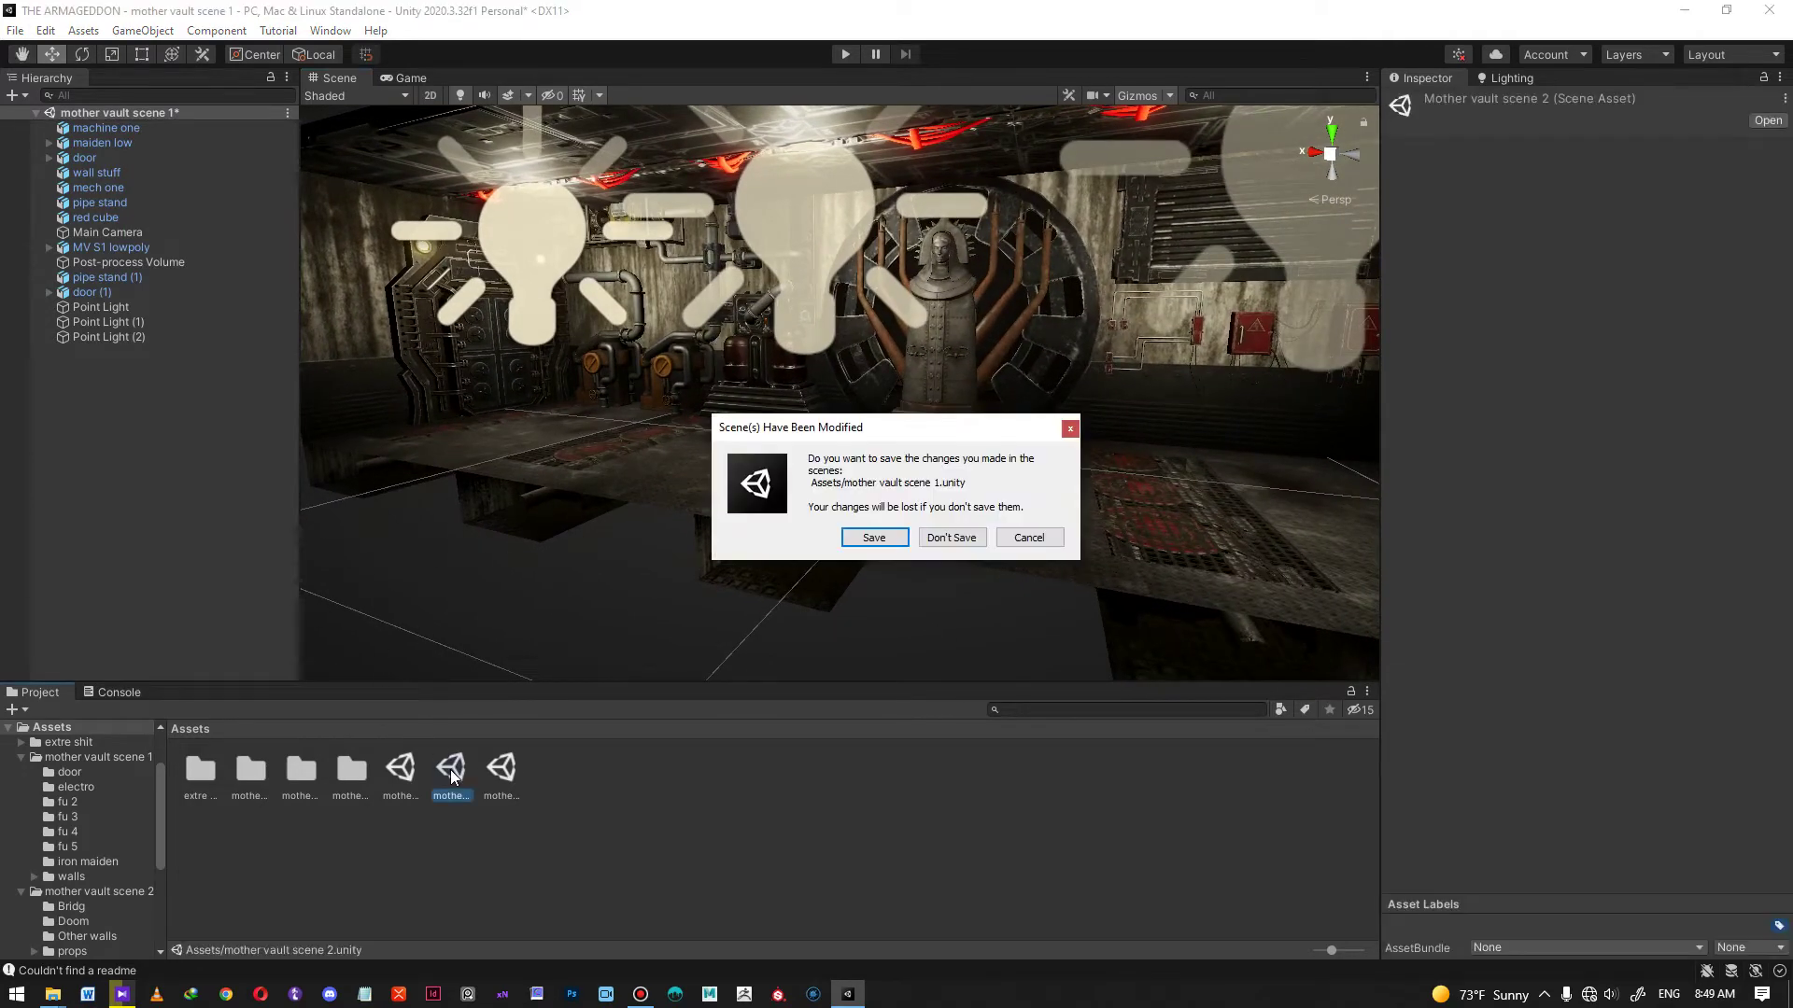
pyautogui.click(889, 543)
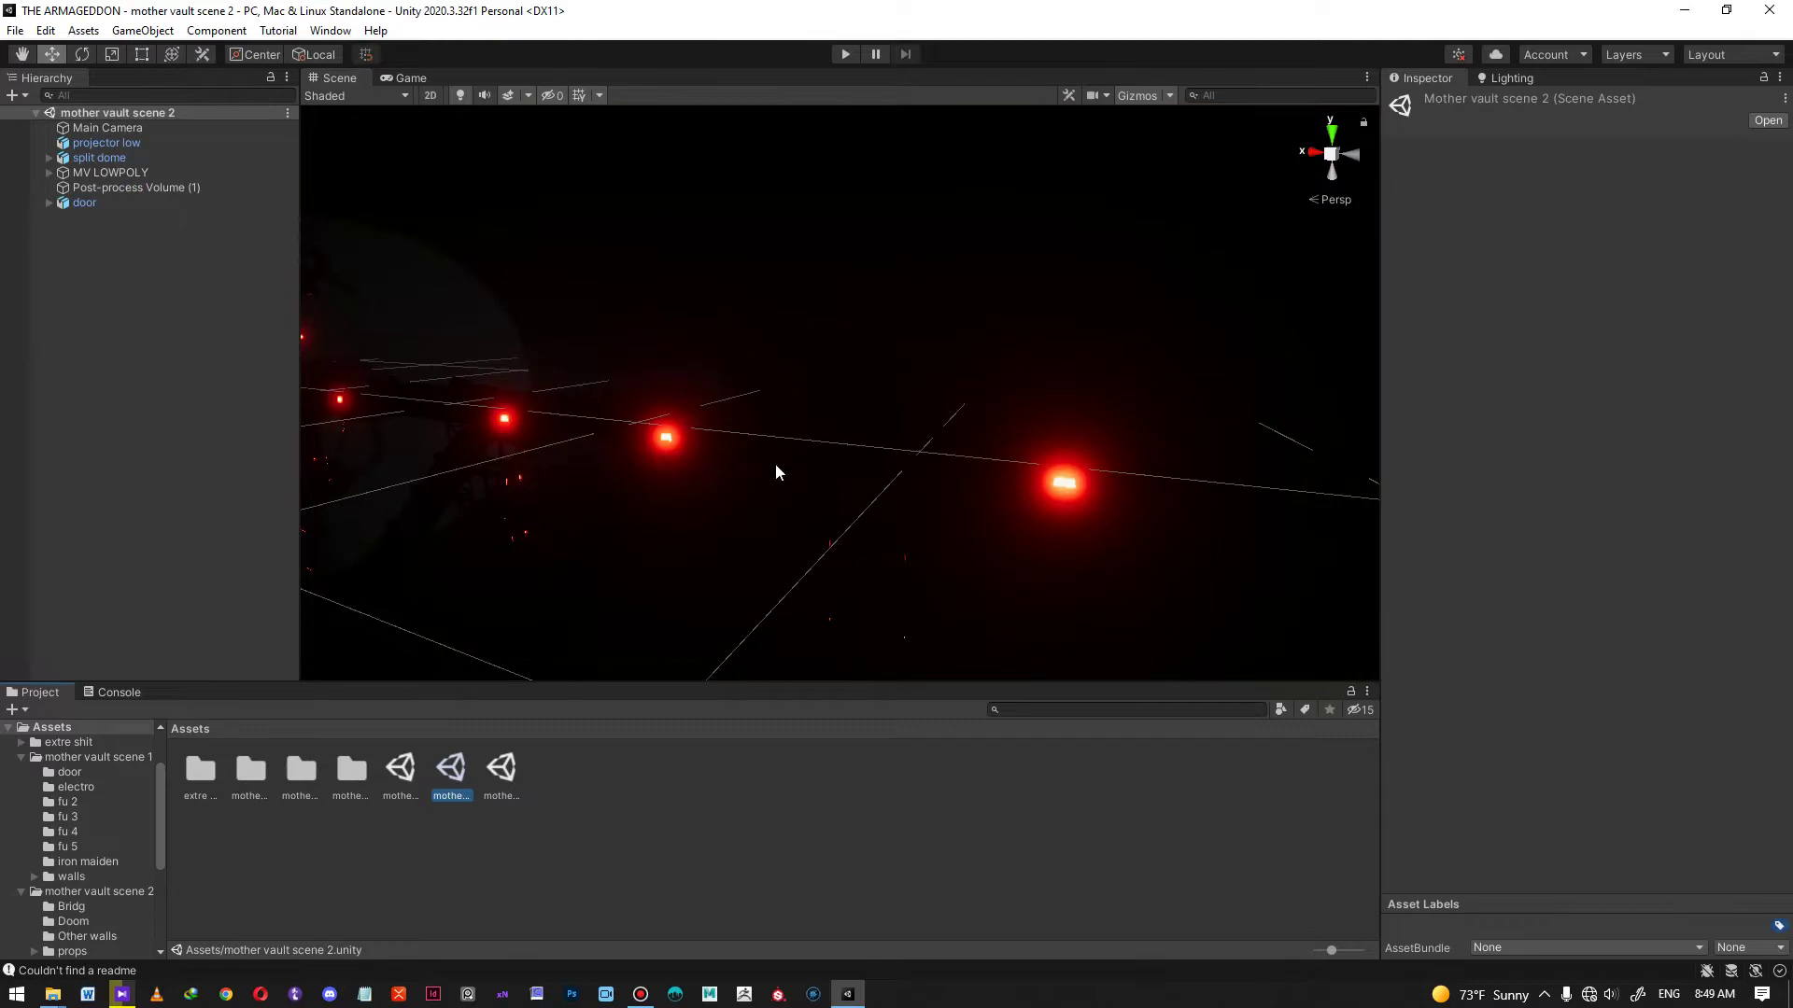
pyautogui.keyDown('alt'); pyautogui.moveTo(775, 463); pyautogui.dragTo(787, 393); pyautogui.keyUp('alt')
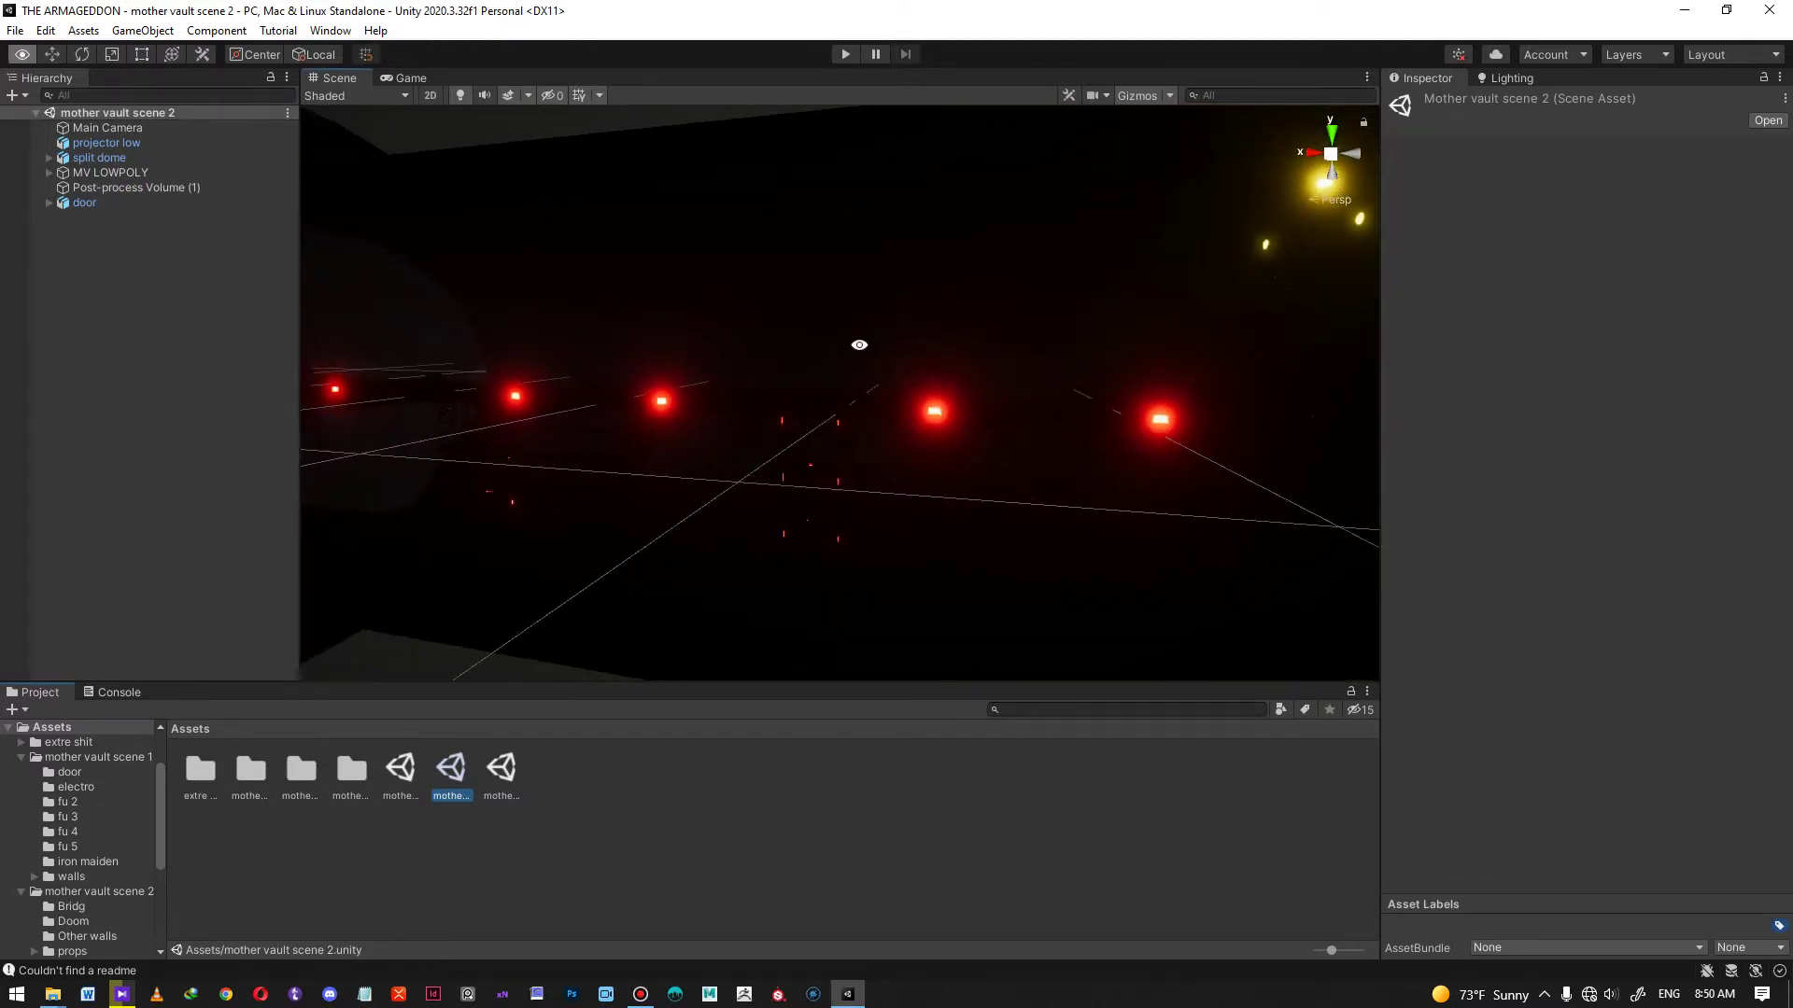
pyautogui.keyDown('alt'); pyautogui.moveTo(1105, 281); pyautogui.dragTo(1080, 329); pyautogui.keyUp('alt')
pyautogui.moveTo(1104, 277); pyautogui.dragTo(873, 280, button='middle')
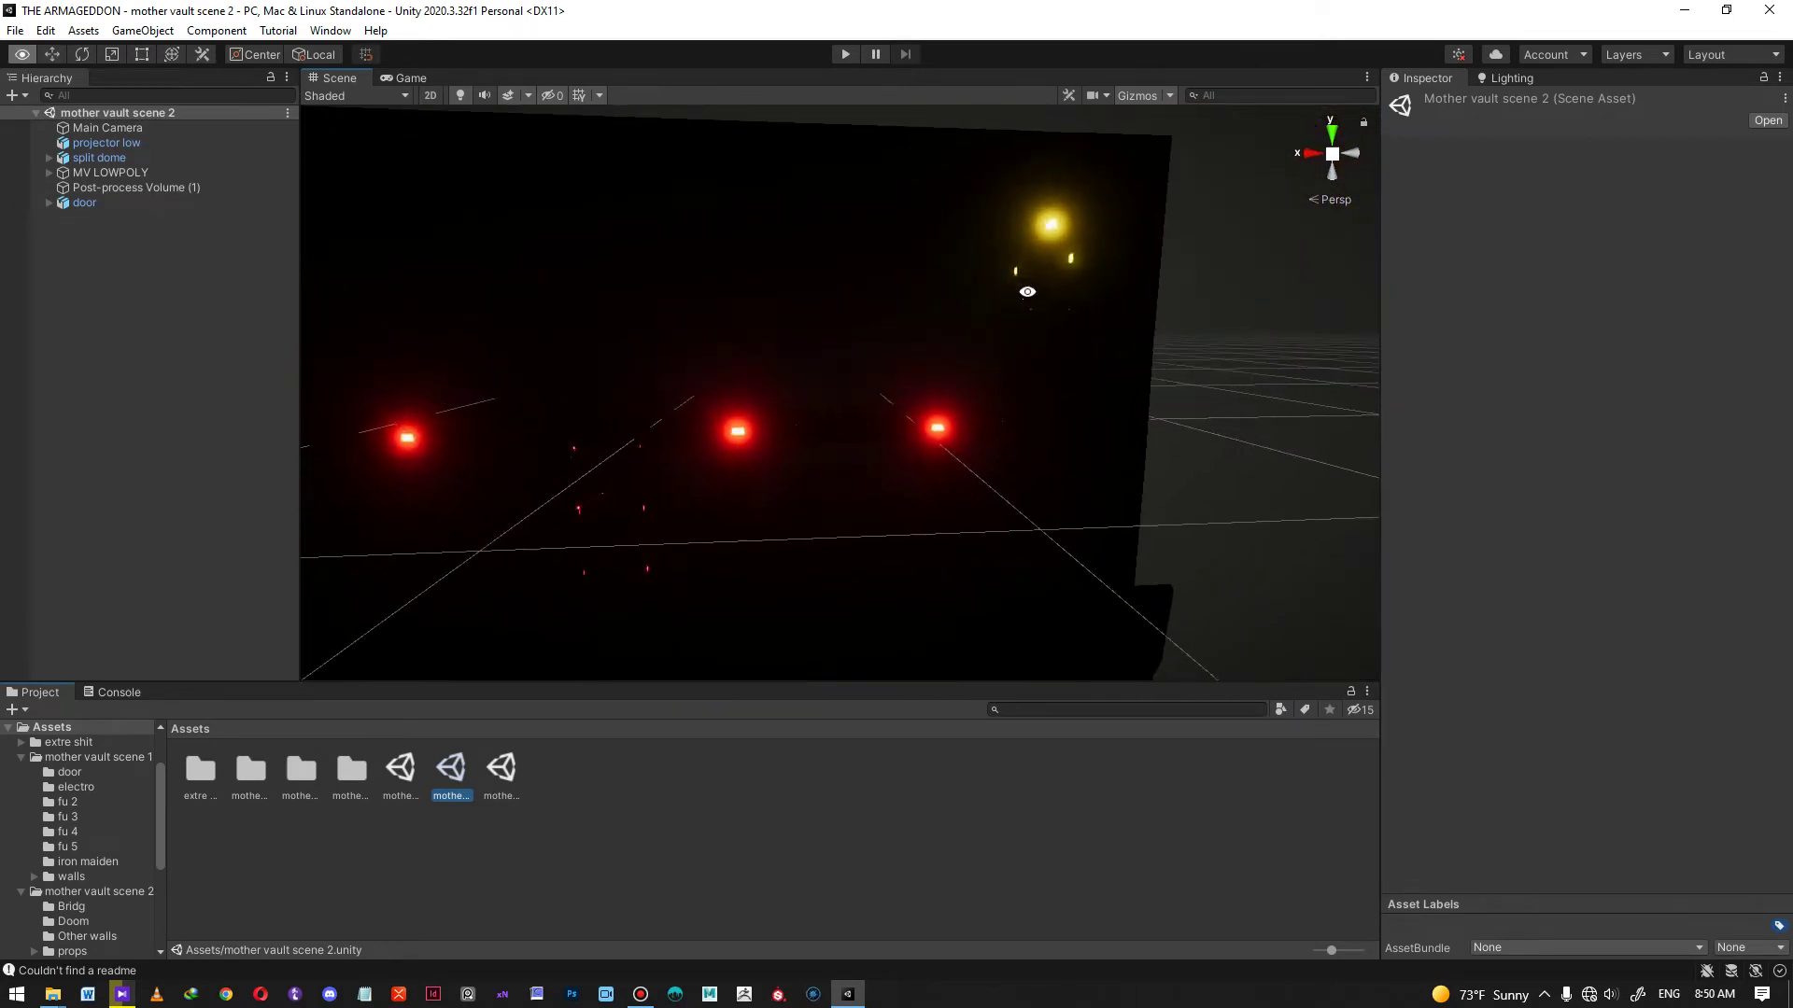
# - Add a spotlight to the scene and position it above the walkway at about X -0.796, Y 0.565, Z -0.112
pyautogui.rightClick(104, 293)
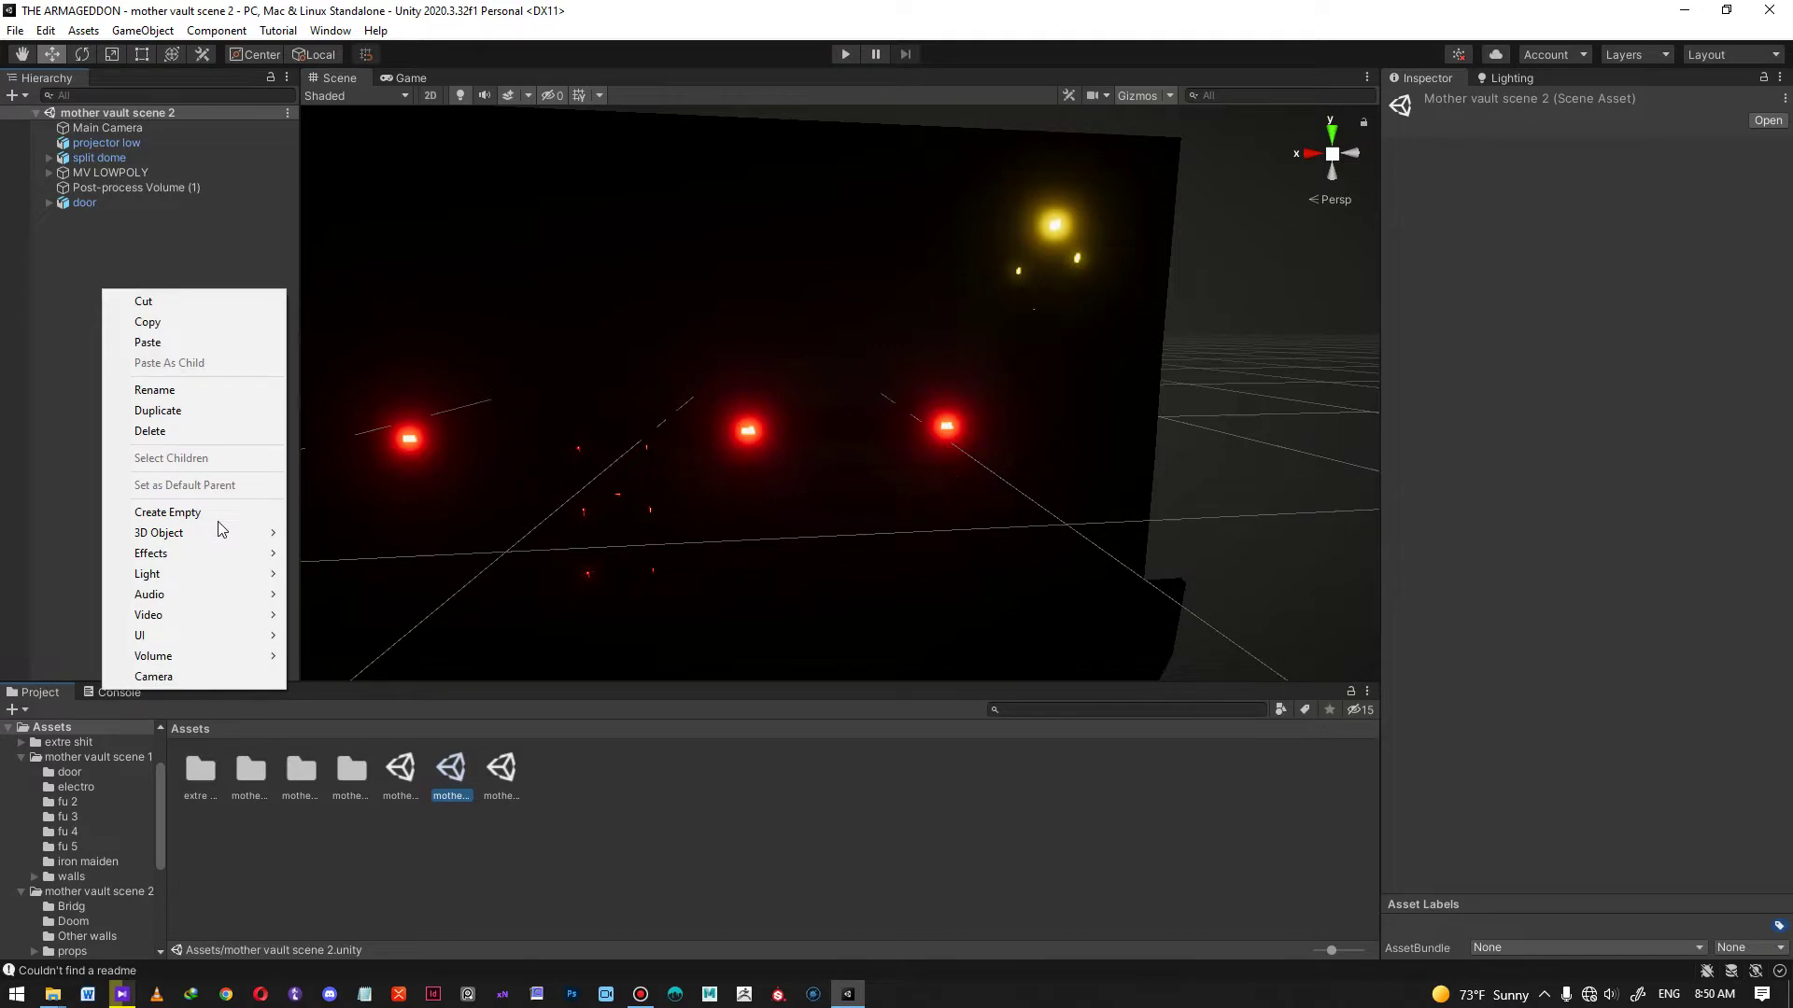
pyautogui.moveTo(209, 580)
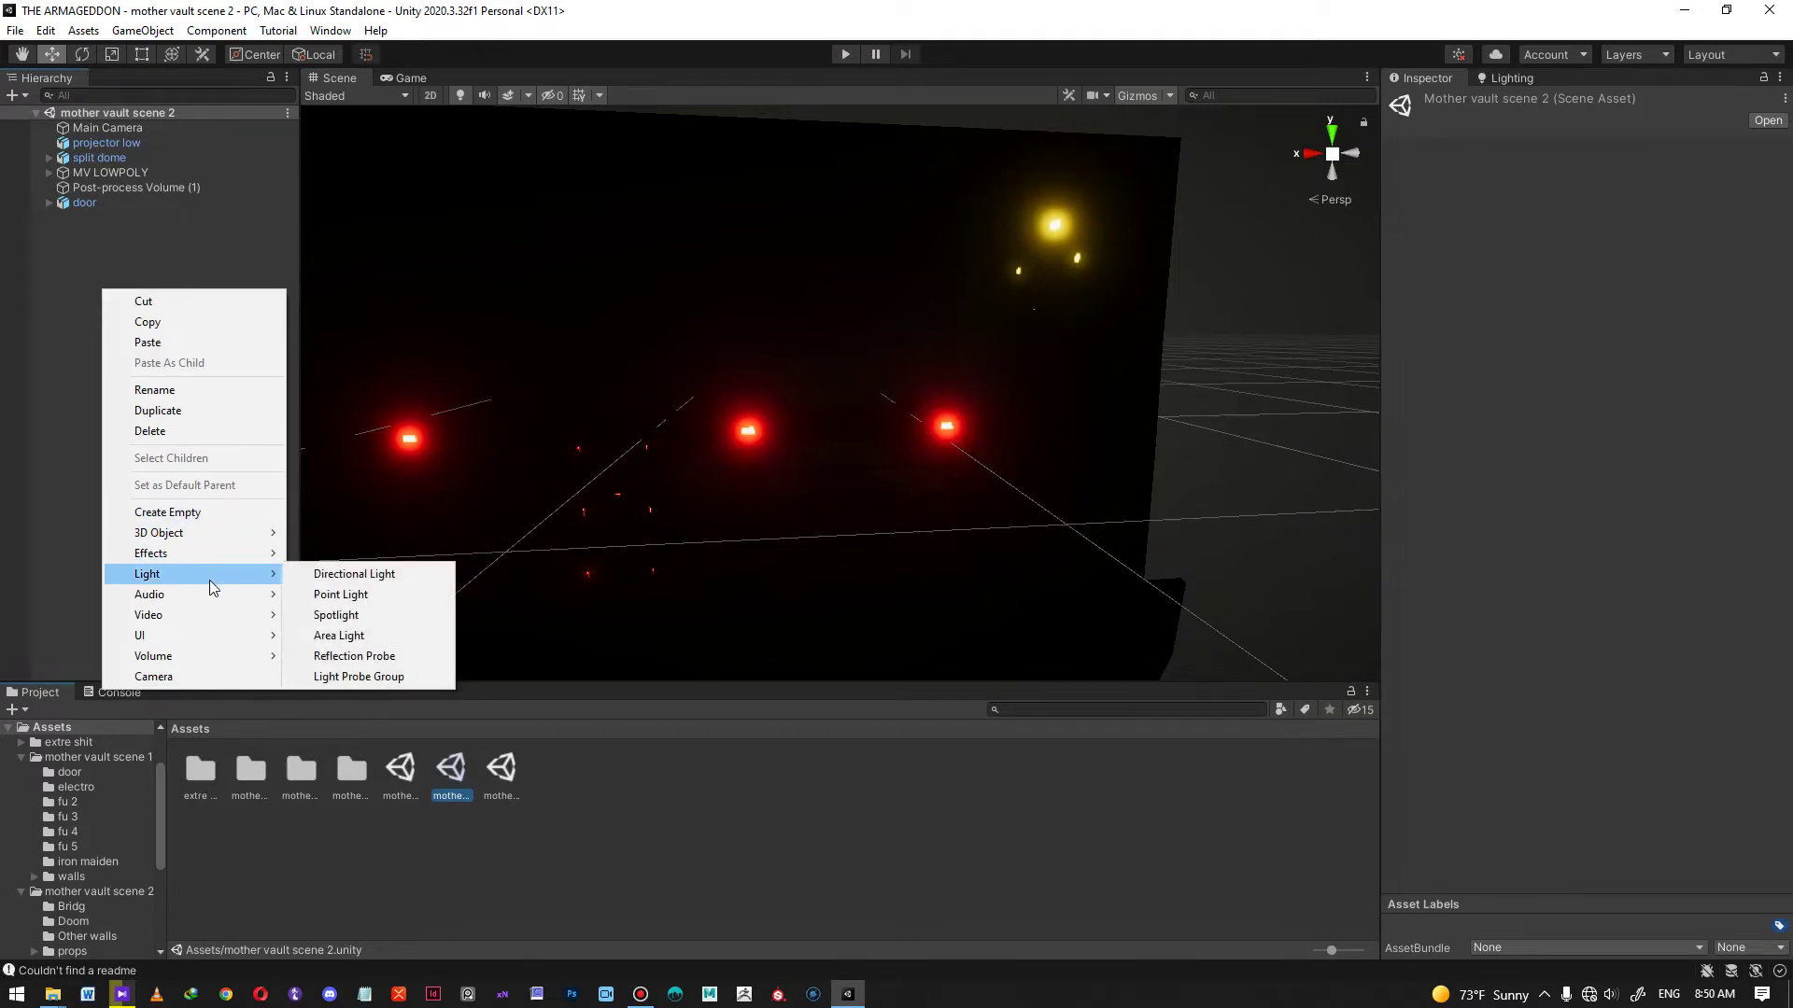
pyautogui.click(361, 622)
pyautogui.moveTo(835, 450)
pyautogui.mouseDown()
pyautogui.moveTo(827, 293)
pyautogui.moveTo(713, 271)
pyautogui.moveTo(659, 282)
pyautogui.moveTo(686, 276)
pyautogui.mouseUp()
pyautogui.keyDown('alt'); pyautogui.moveTo(687, 276); pyautogui.dragTo(820, 223); pyautogui.keyUp('alt')
pyautogui.moveTo(811, 303)
pyautogui.mouseDown()
pyautogui.moveTo(813, 357)
pyautogui.moveTo(688, 372)
pyautogui.moveTo(862, 371)
pyautogui.mouseUp()
pyautogui.moveTo(862, 372); pyautogui.dragTo(939, 439, button='right')
pyautogui.scroll(-8, 940, 438)
pyautogui.keyDown('alt'); pyautogui.moveTo(874, 504); pyautogui.dragTo(1107, 618); pyautogui.keyUp('alt')
pyautogui.moveTo(1106, 618); pyautogui.dragTo(1471, 295, button='right')
# - Reduce the new spotlight's range to 2.1
pyautogui.moveTo(1420, 286); pyautogui.dragTo(1400, 288)
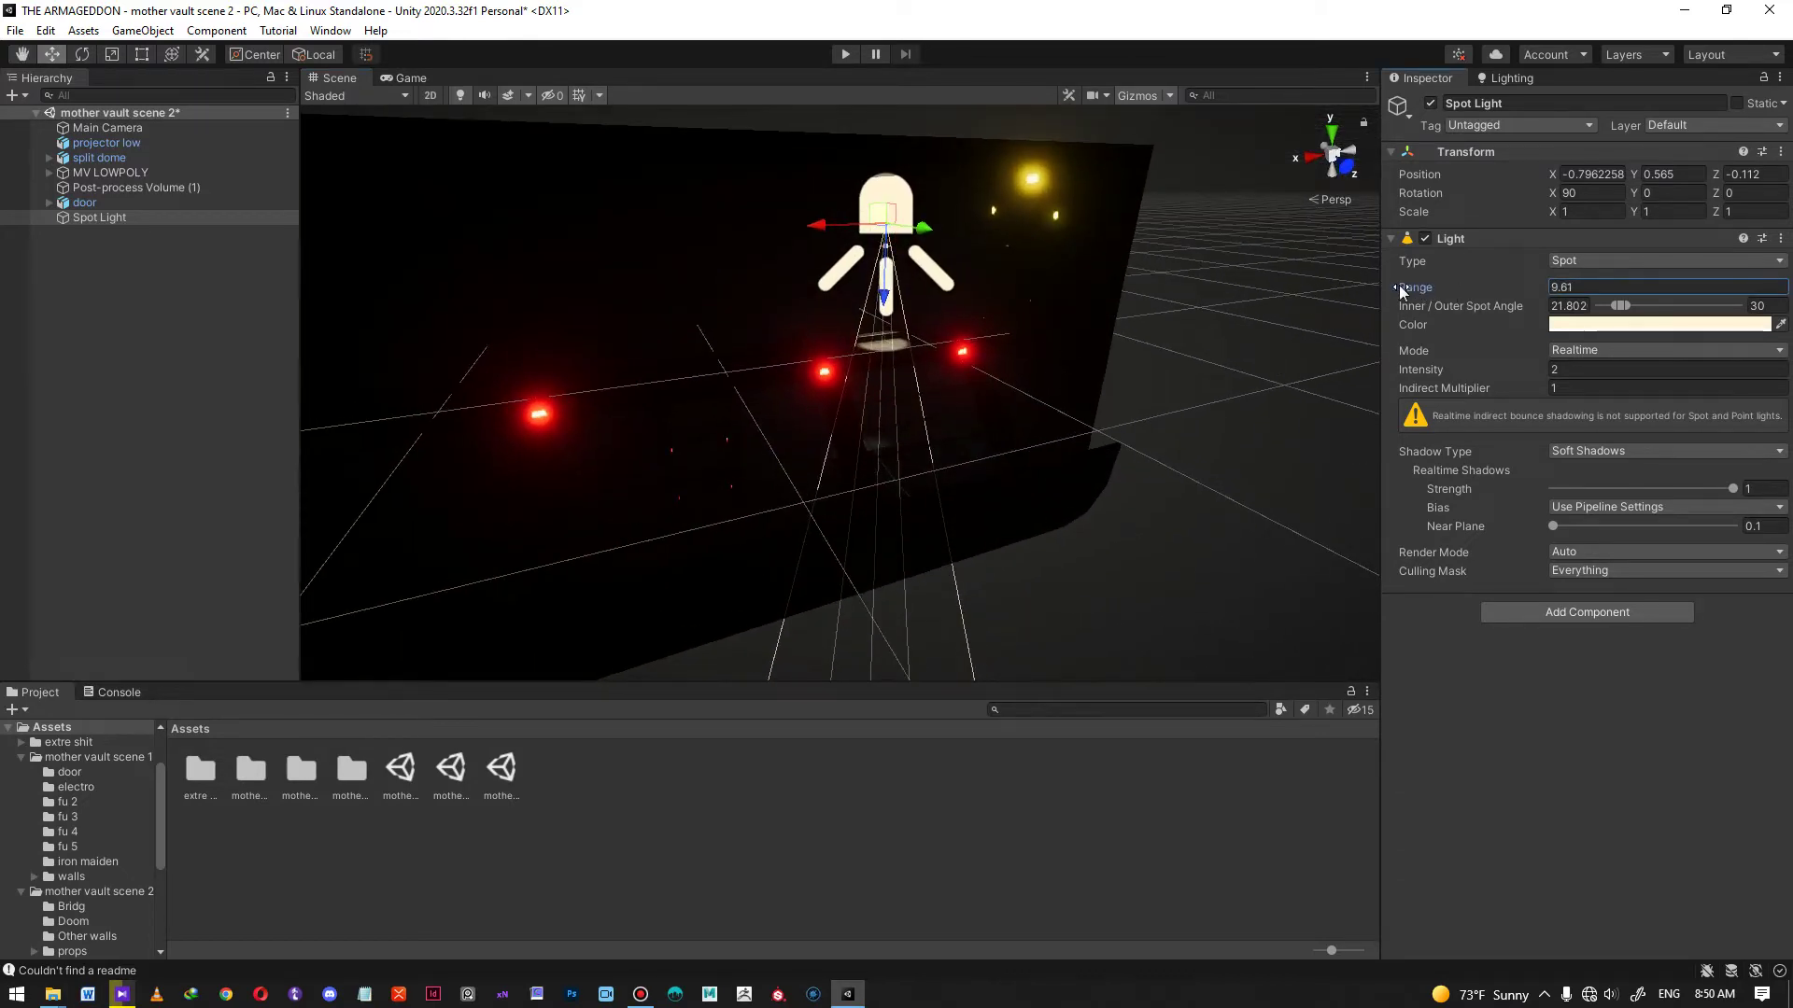
pyautogui.moveTo(1264, 294); pyautogui.dragTo(1182, 310)
pyautogui.keyDown('alt'); pyautogui.moveTo(977, 433); pyautogui.dragTo(971, 396); pyautogui.keyUp('alt')
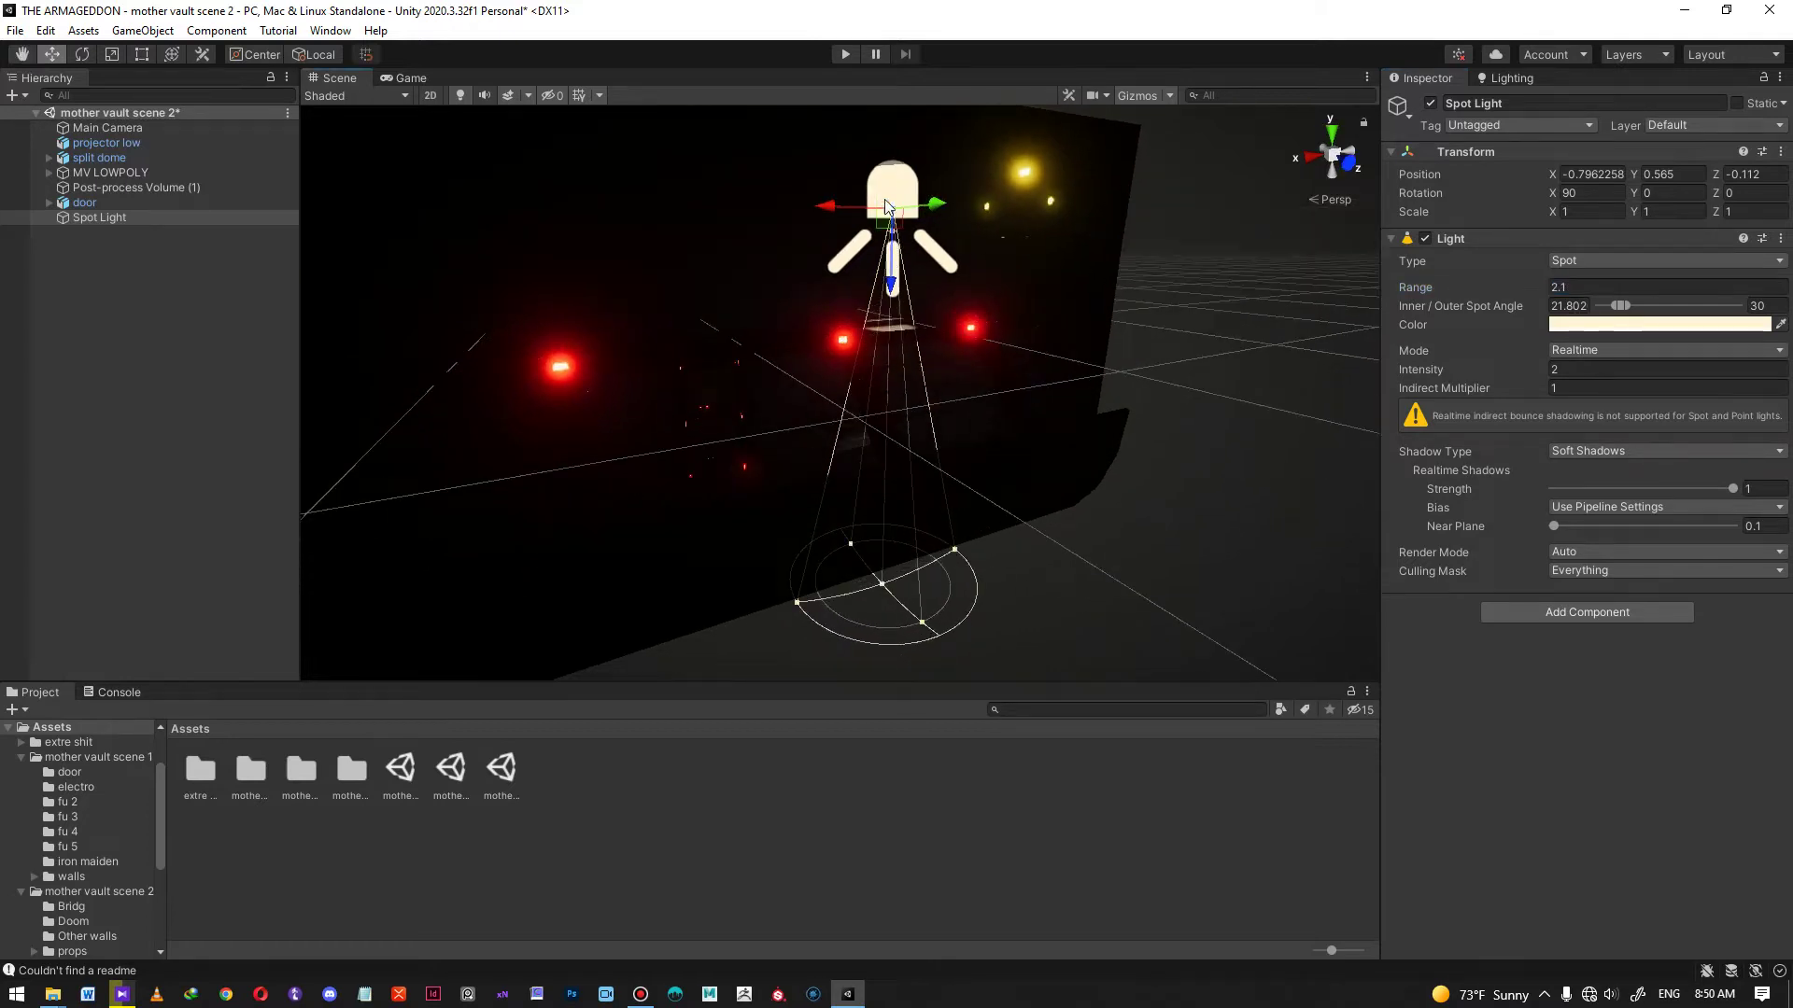
pyautogui.moveTo(930, 349); pyautogui.dragTo(976, 366, button='right')
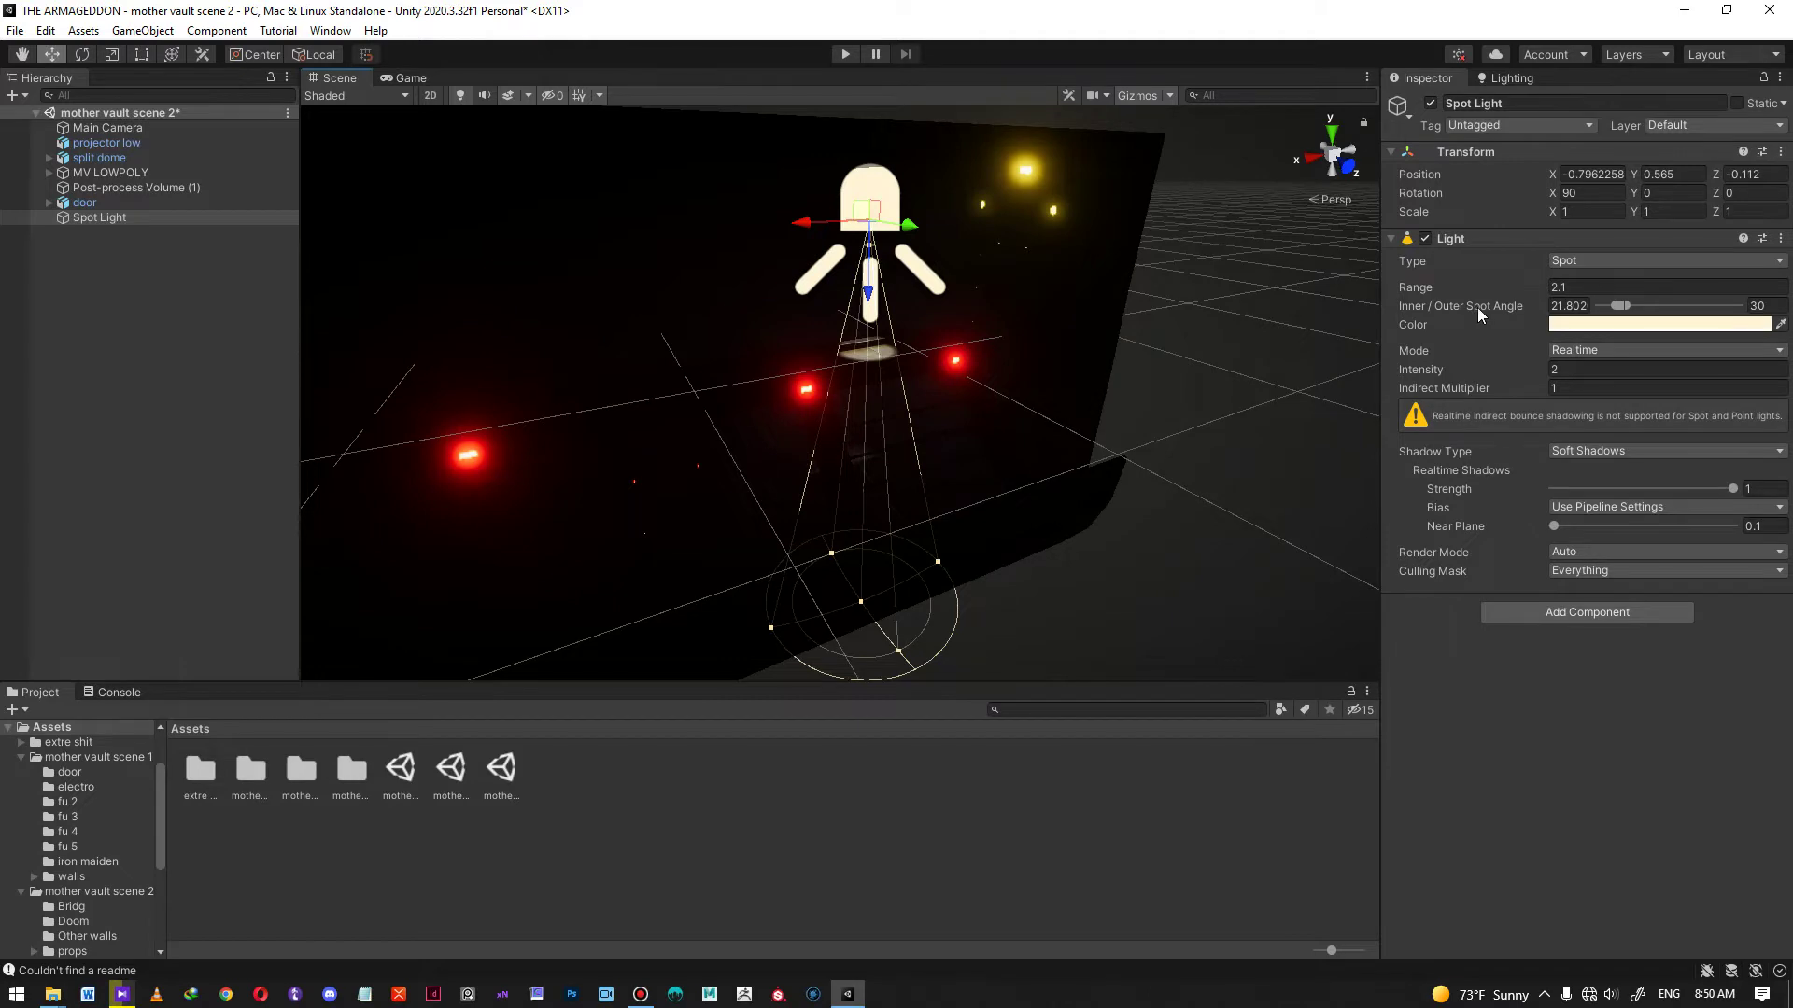
# - Widen the spotlight's cone and move the light to about Y 0.719, Z 0.006
pyautogui.moveTo(1623, 306); pyautogui.dragTo(1670, 303)
pyautogui.keyDown('alt'); pyautogui.moveTo(1195, 342); pyautogui.dragTo(1115, 370); pyautogui.keyUp('alt')
pyautogui.keyDown('alt'); pyautogui.moveTo(832, 293); pyautogui.dragTo(934, 292); pyautogui.keyUp('alt')
pyautogui.moveTo(902, 300)
pyautogui.mouseDown(button='right')
pyautogui.moveTo(986, 224)
pyautogui.moveTo(878, 293)
pyautogui.moveTo(686, 300)
pyautogui.moveTo(1225, 436)
pyautogui.moveTo(987, 374)
pyautogui.moveTo(870, 307)
pyautogui.mouseUp(button='right')
pyautogui.moveTo(918, 376); pyautogui.dragTo(868, 364)
pyautogui.moveTo(868, 365); pyautogui.dragTo(941, 416, button='right')
pyautogui.scroll(2, 941, 416)
# - Set both the inner and outer spot angles of the spotlight to 69.206
pyautogui.moveTo(1676, 306); pyautogui.dragTo(1654, 312)
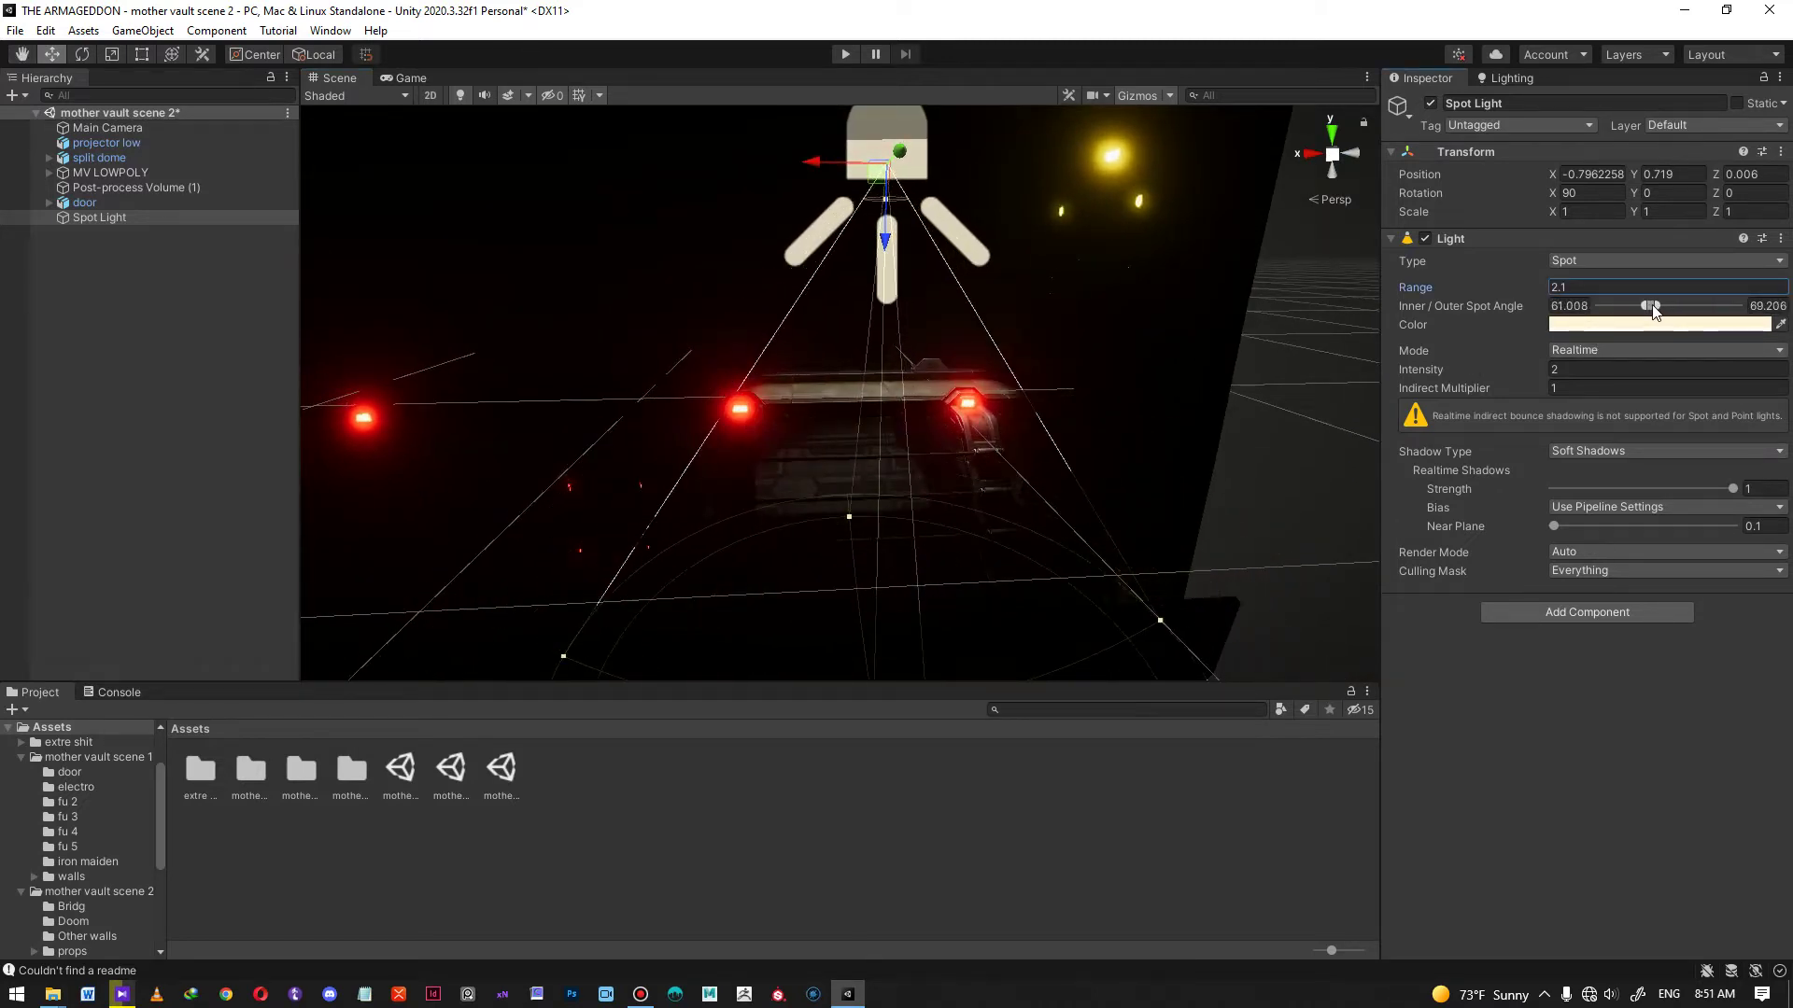
pyautogui.click(1588, 306)
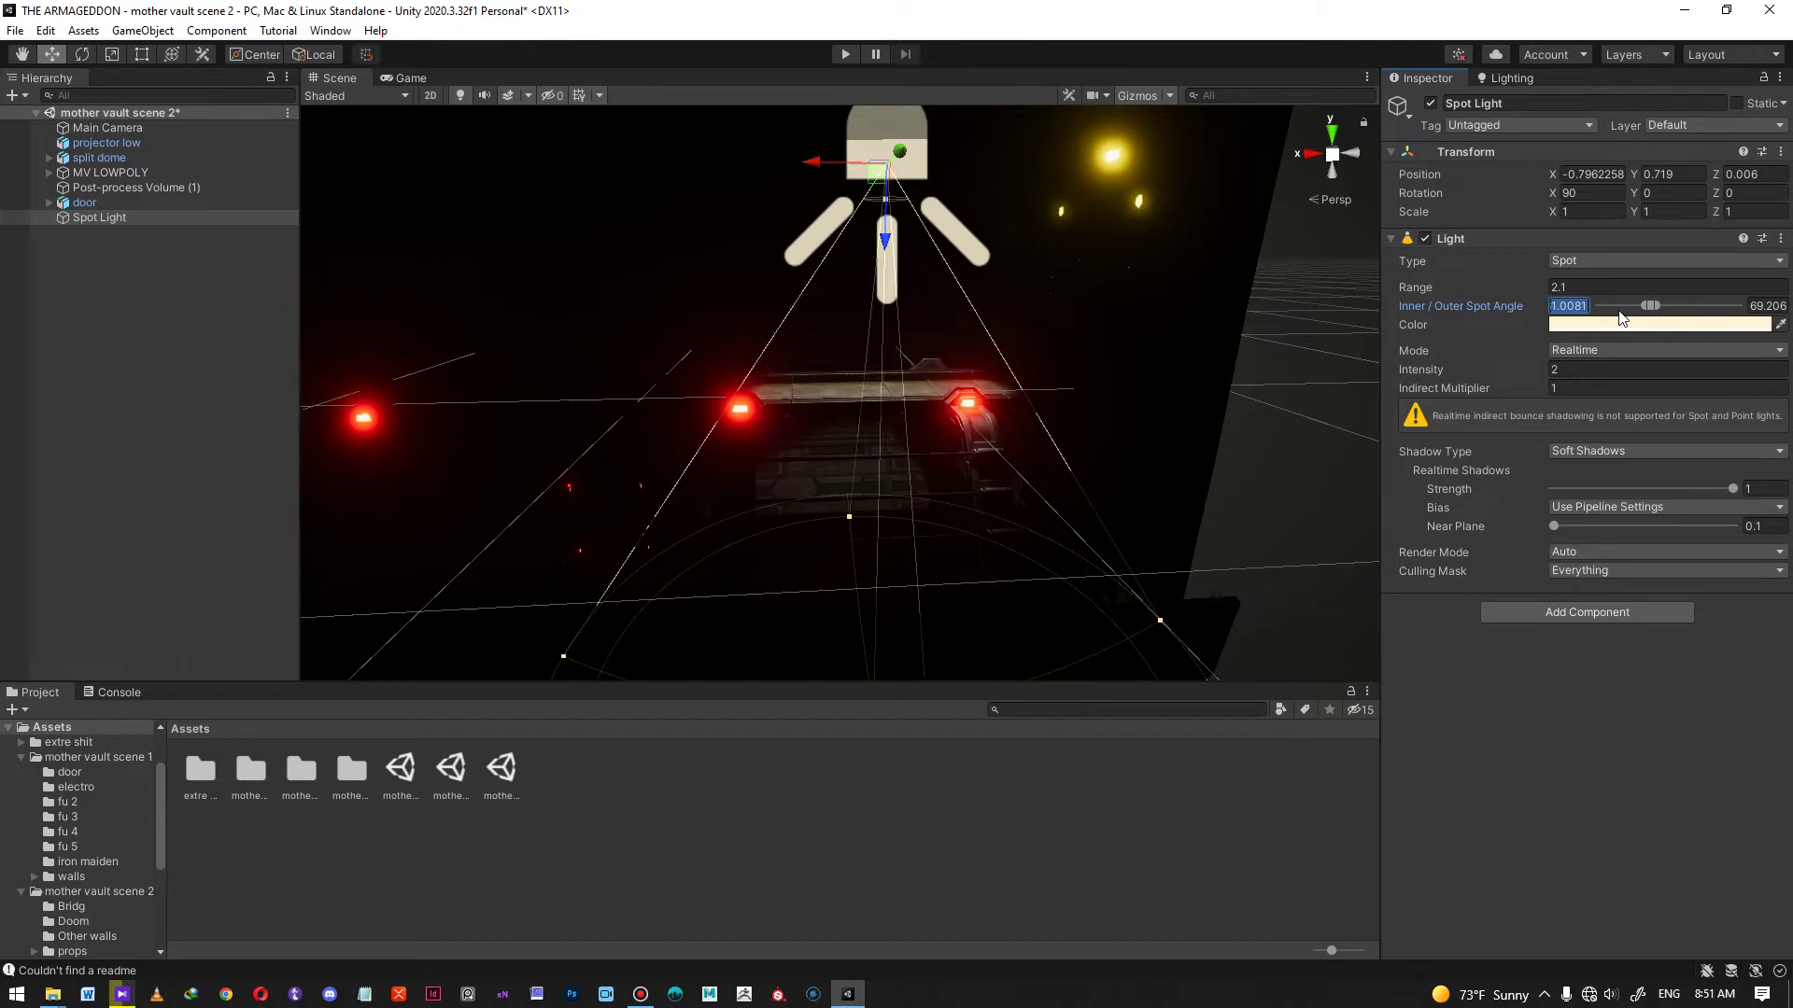
pyautogui.press('Return')
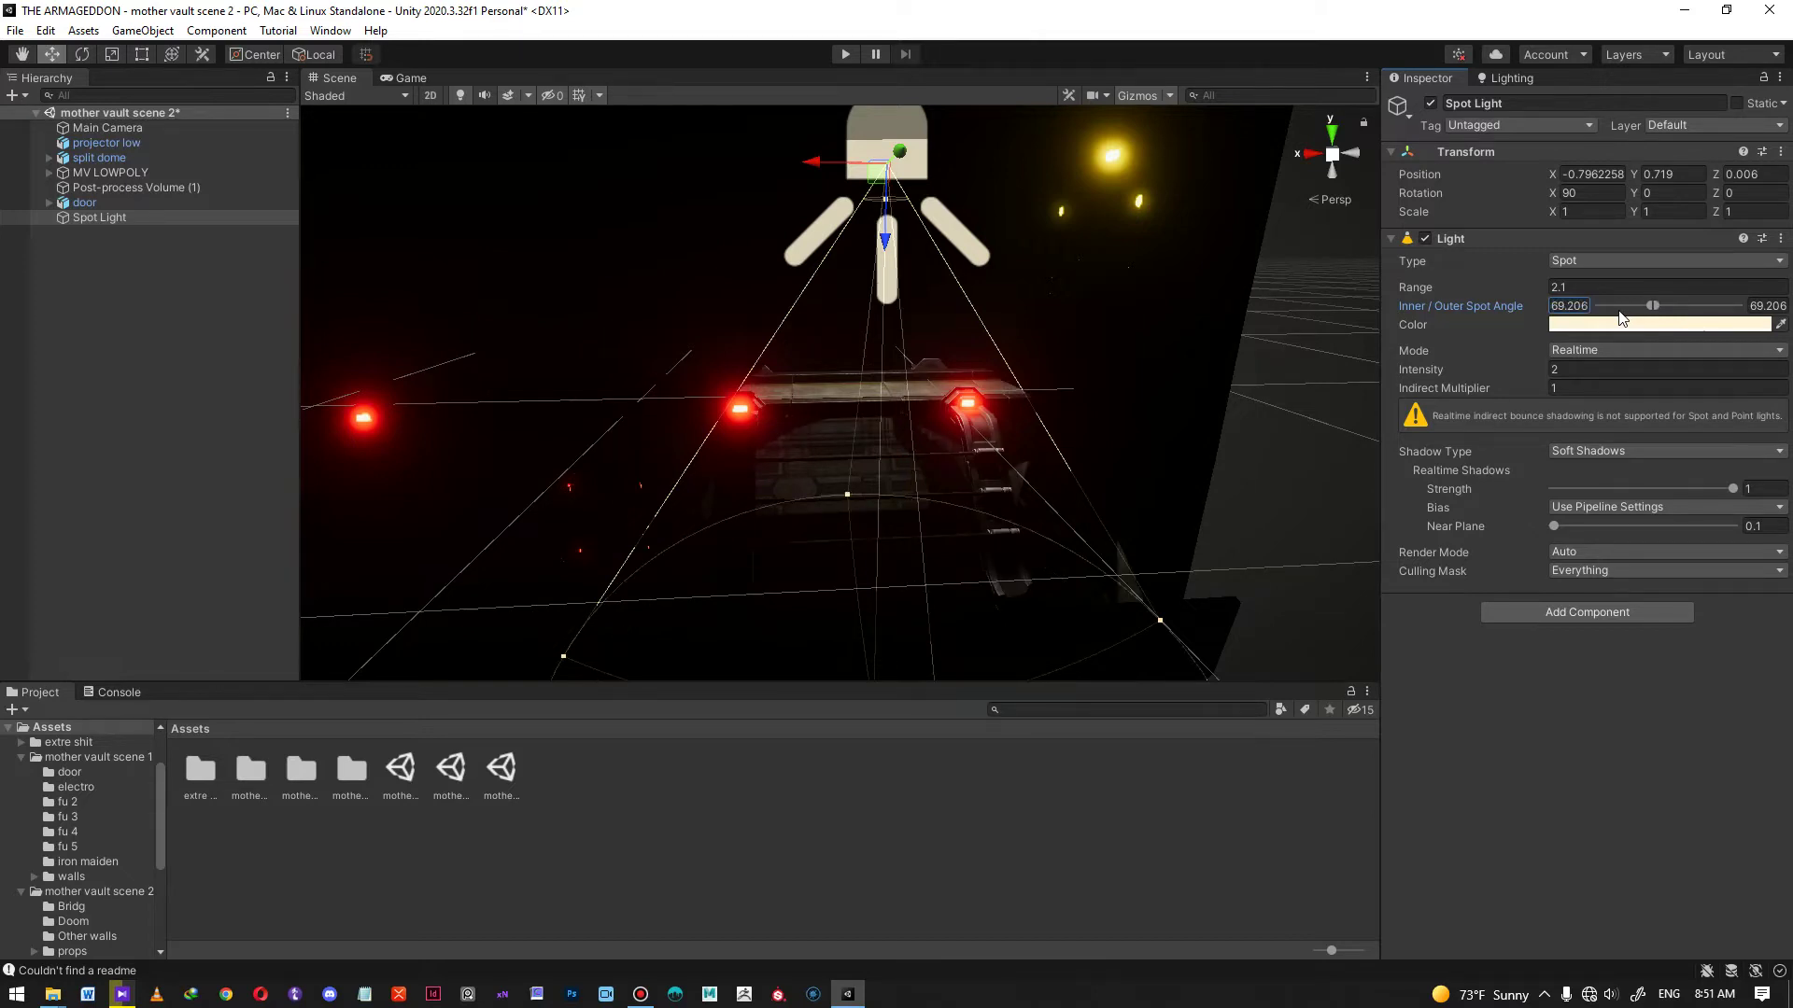
pyautogui.keyDown('alt'); pyautogui.moveTo(981, 382); pyautogui.dragTo(1059, 289); pyautogui.keyUp('alt')
pyautogui.scroll(-4, 973, 463)
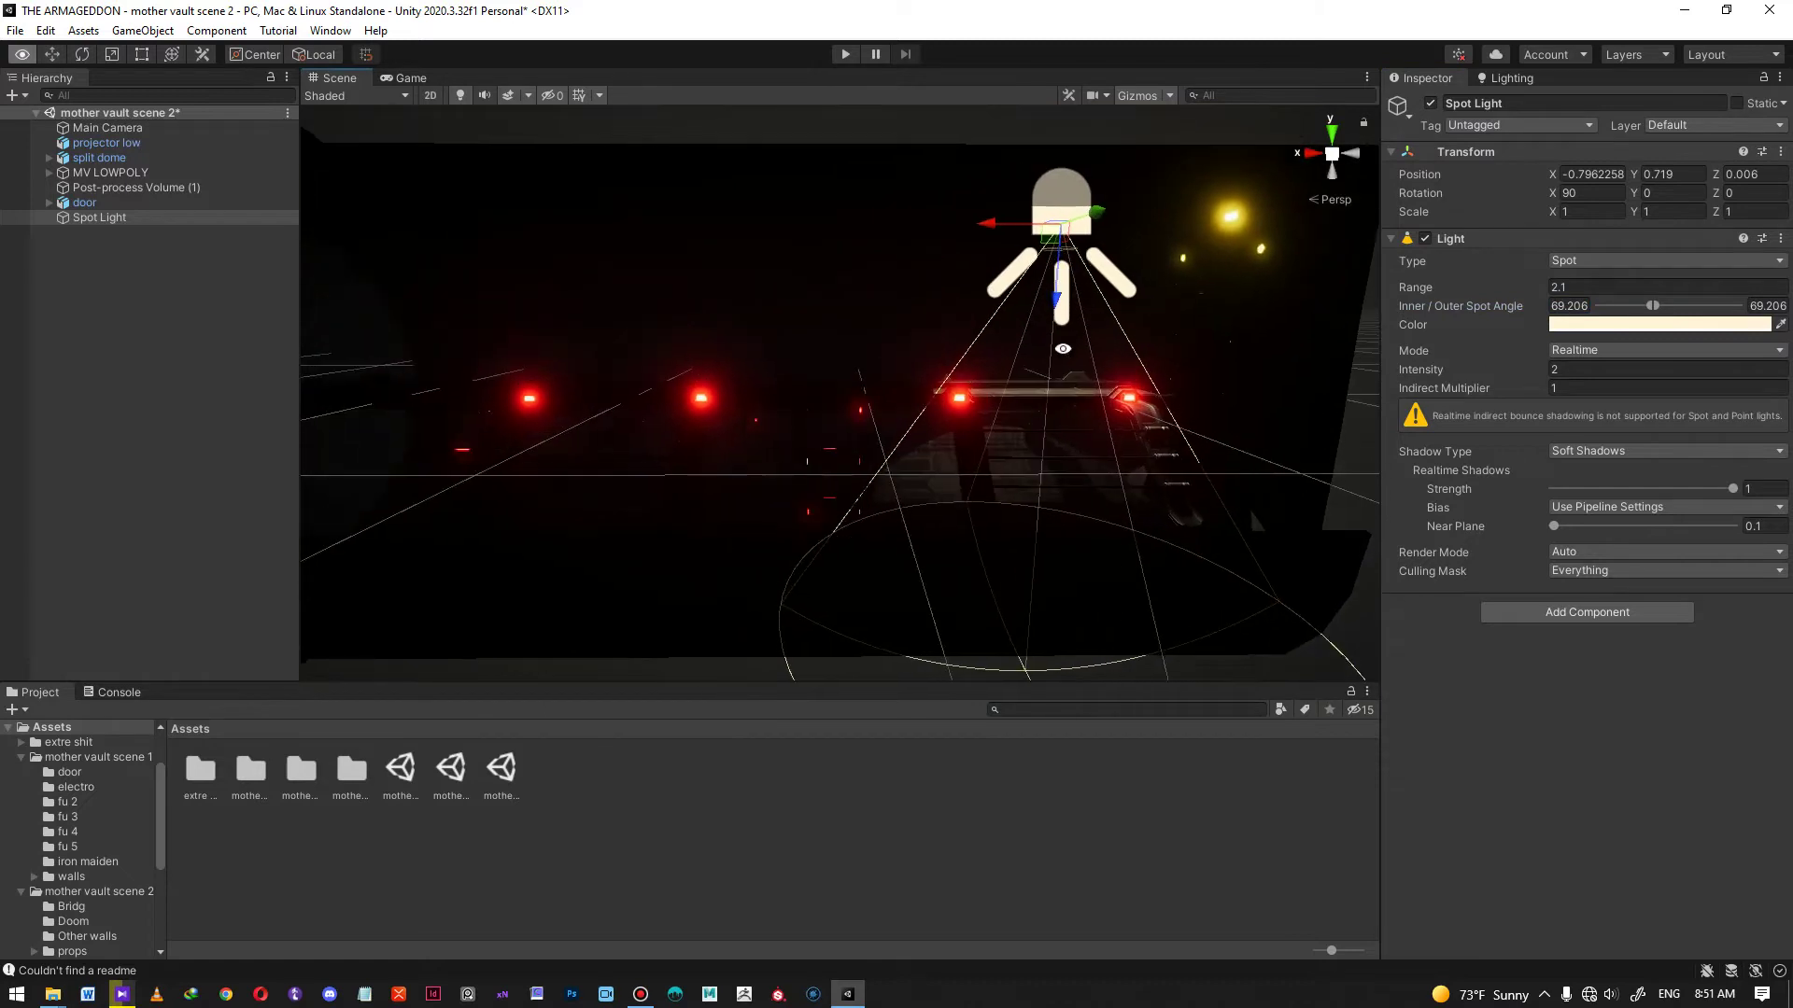
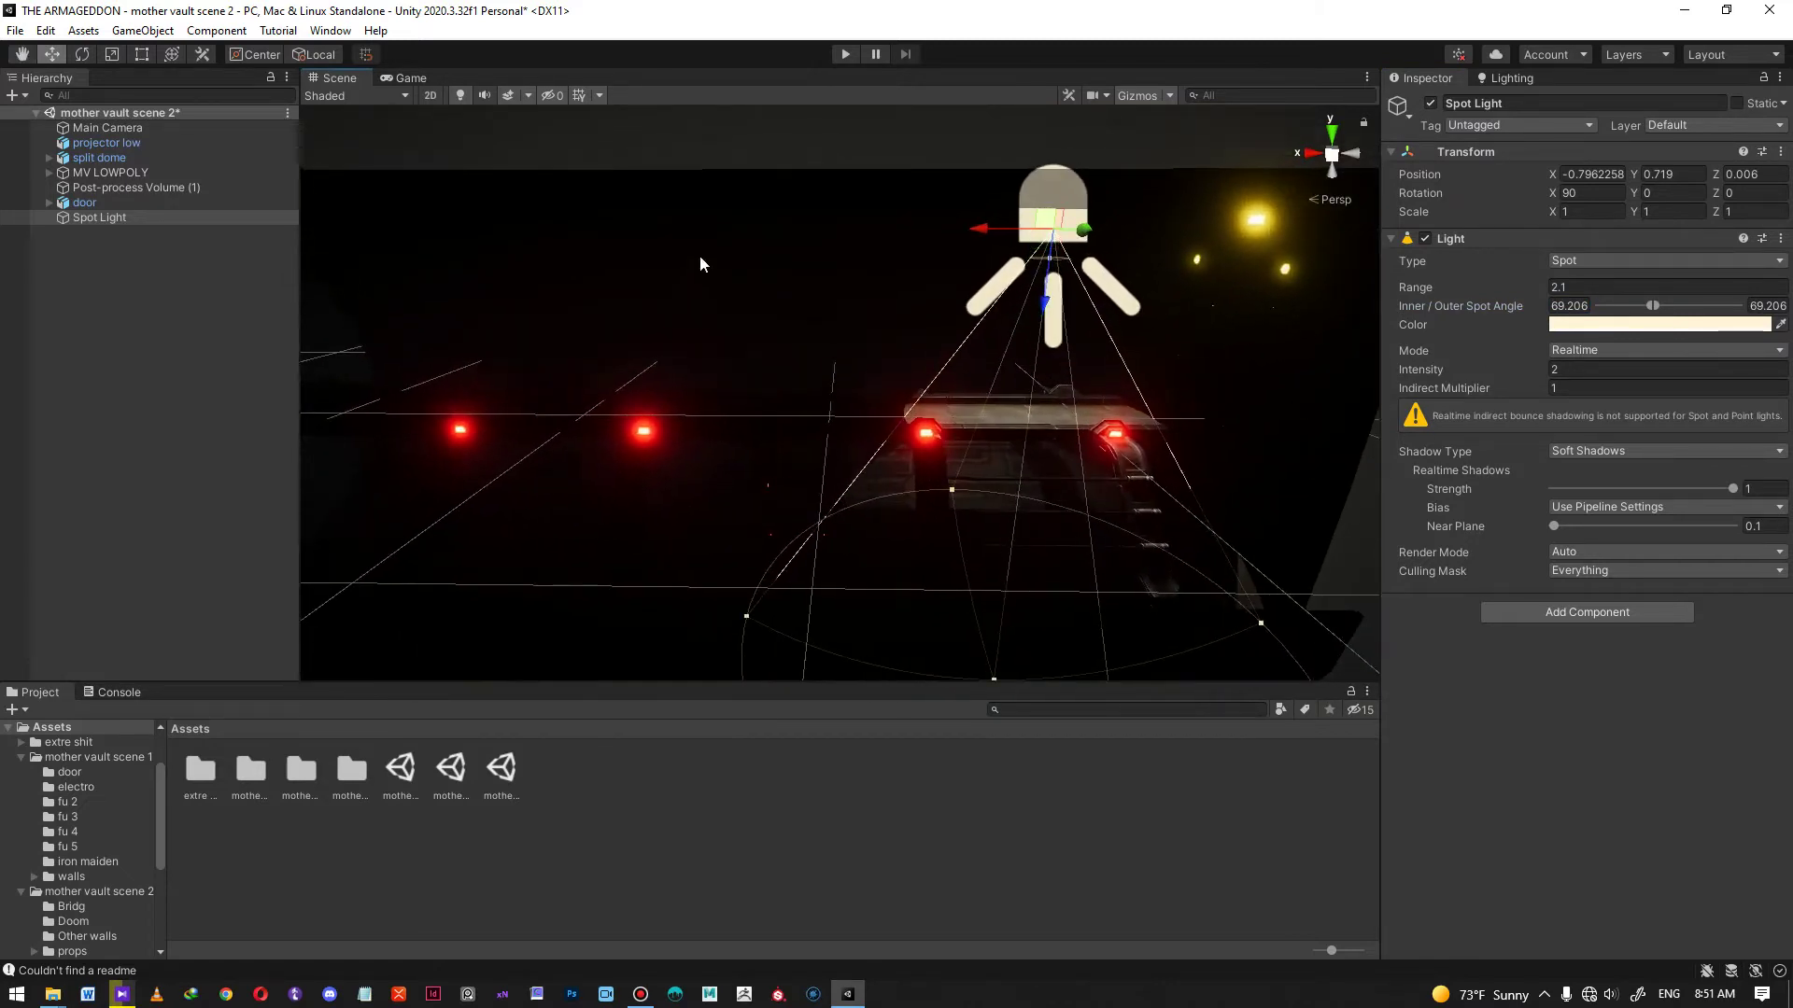
# - Change the spotlight's color to pure white, FFFFFF
pyautogui.click(1592, 325)
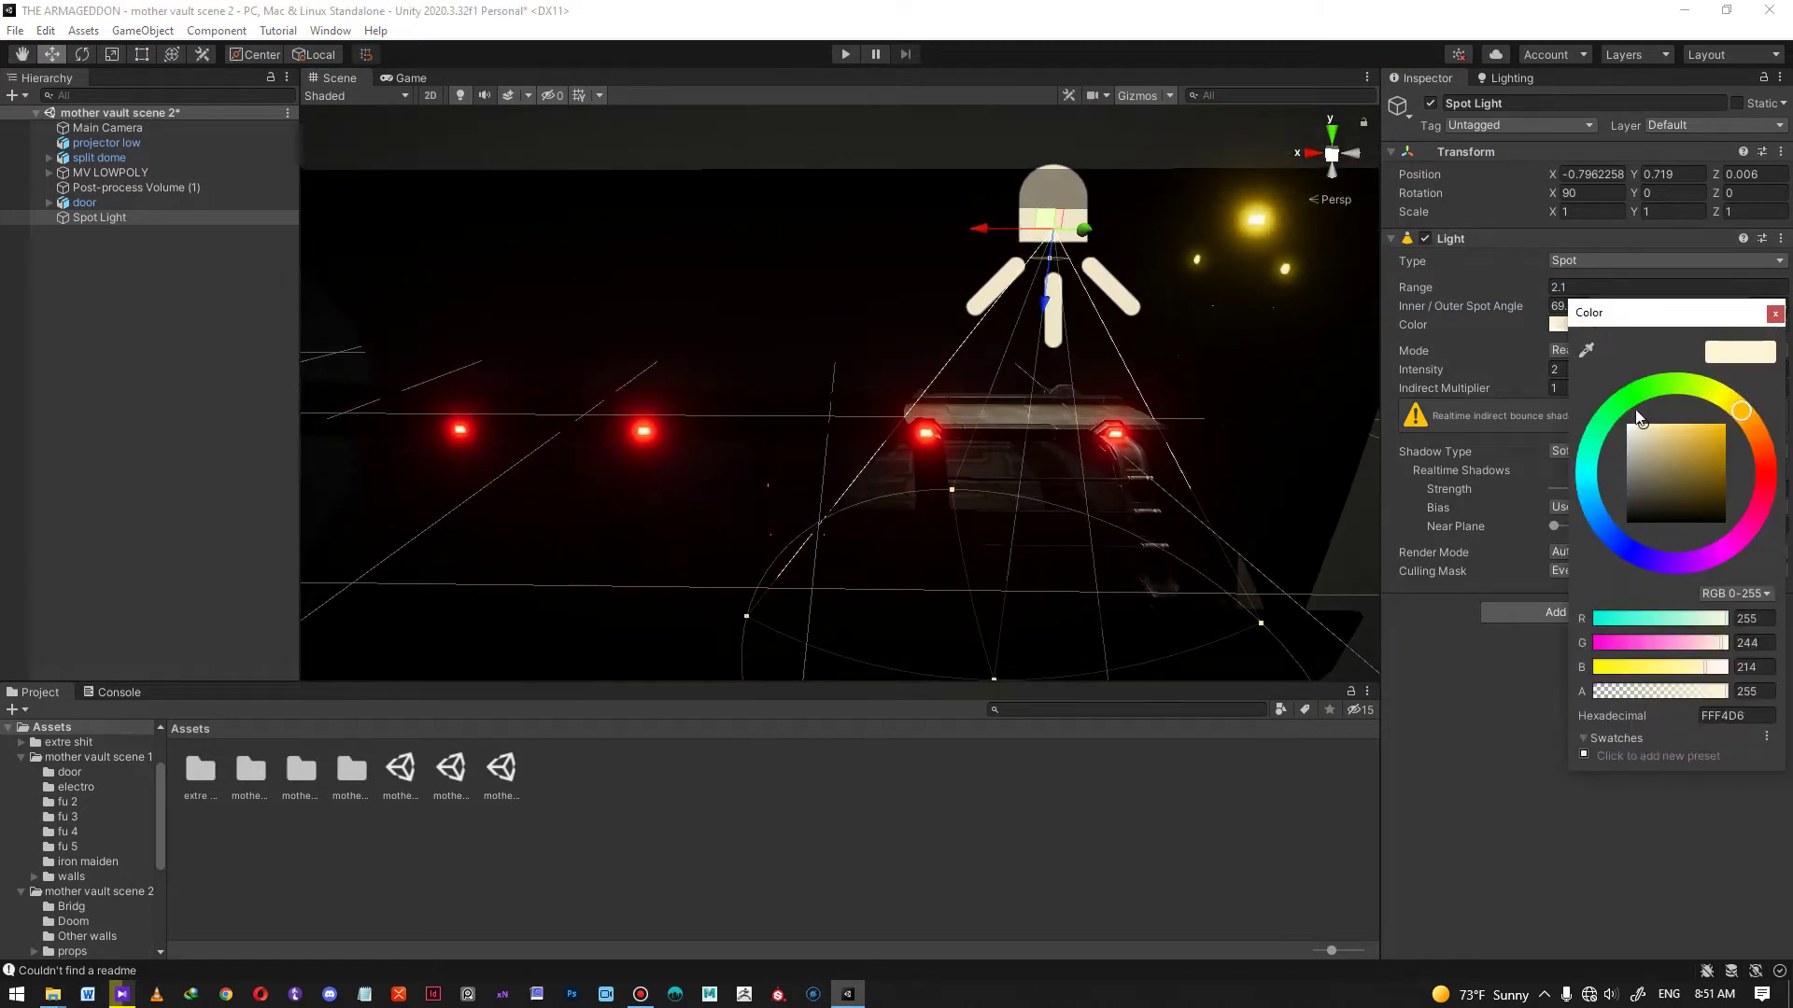
pyautogui.moveTo(1632, 437); pyautogui.dragTo(1619, 422)
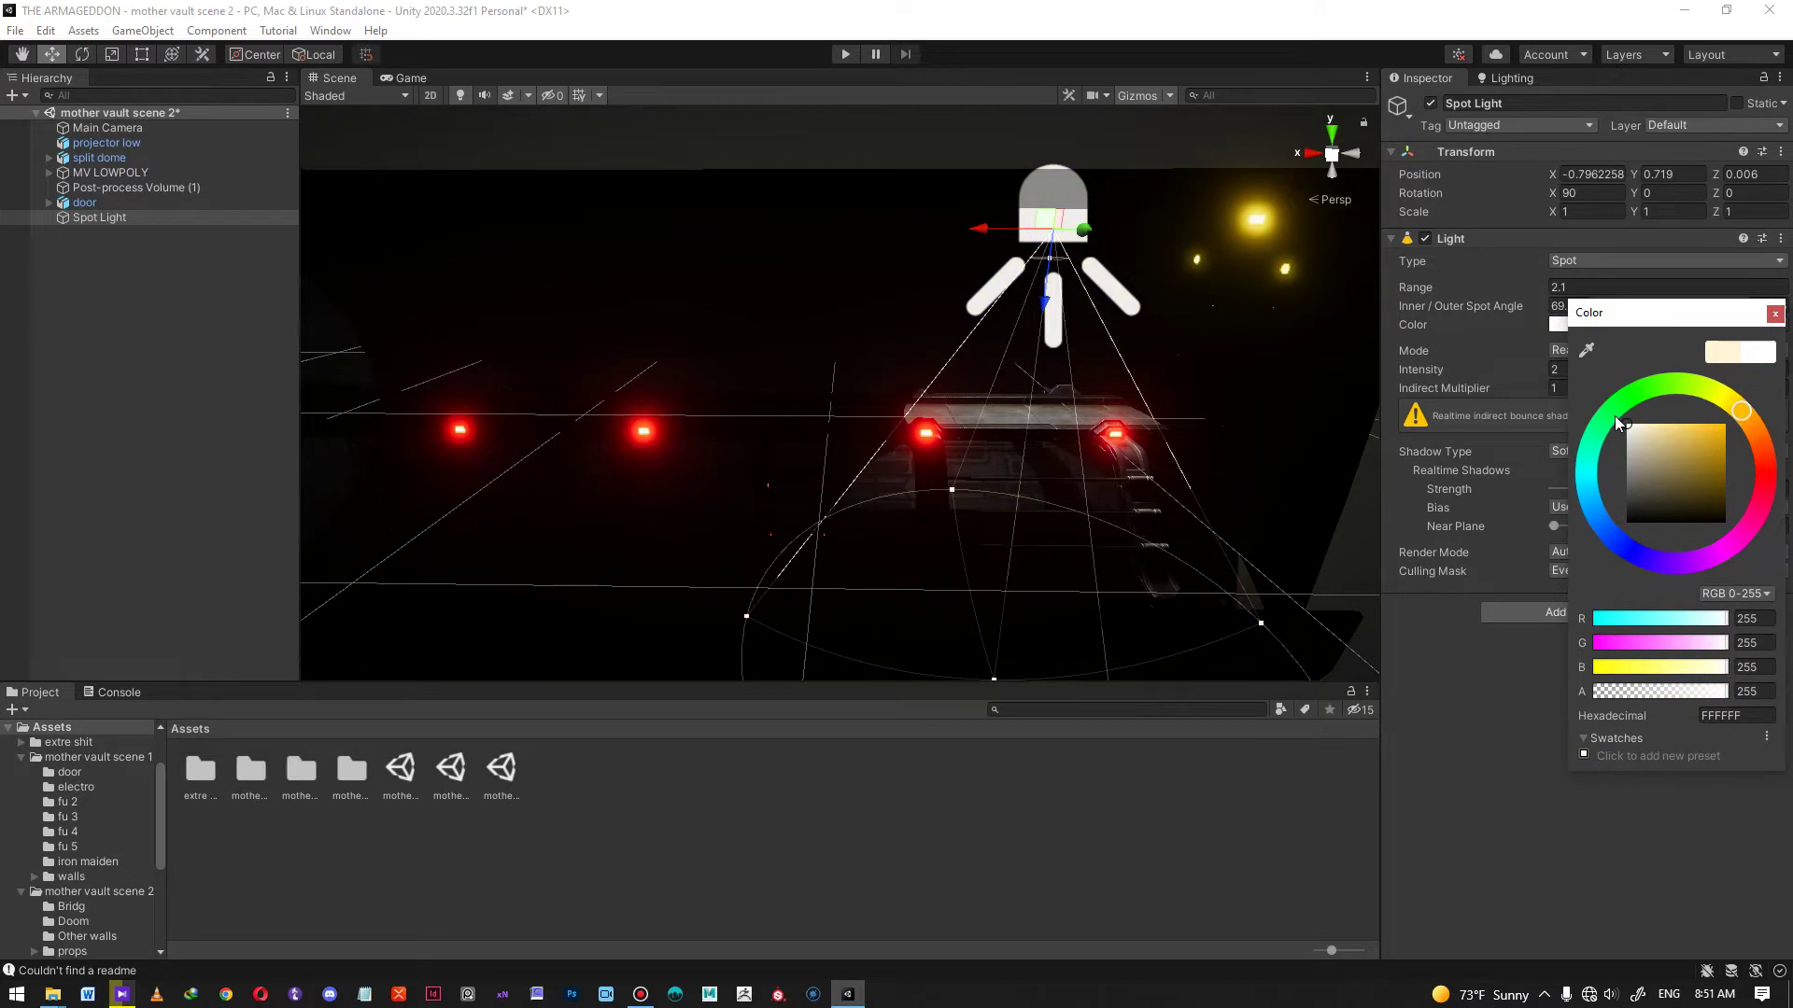
pyautogui.click(1775, 316)
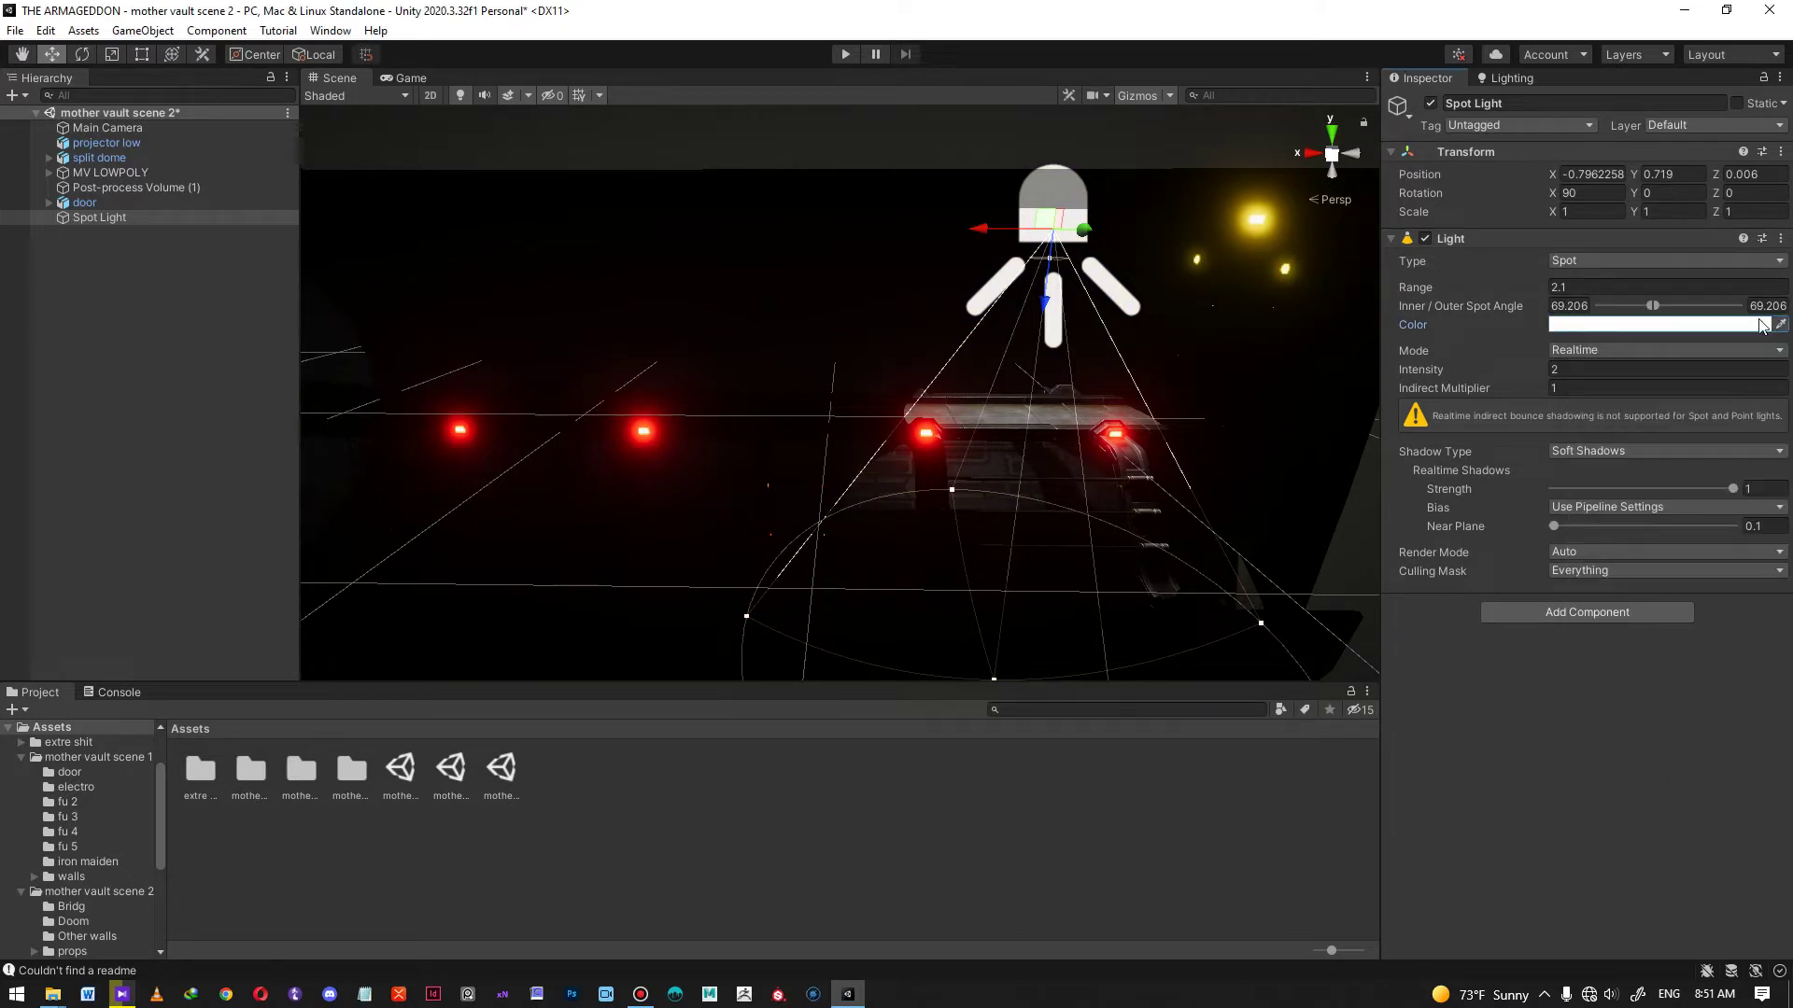
# - Duplicate the spotlight and move the copy along the walkway to about X 0.521
pyautogui.rightClick(111, 227)
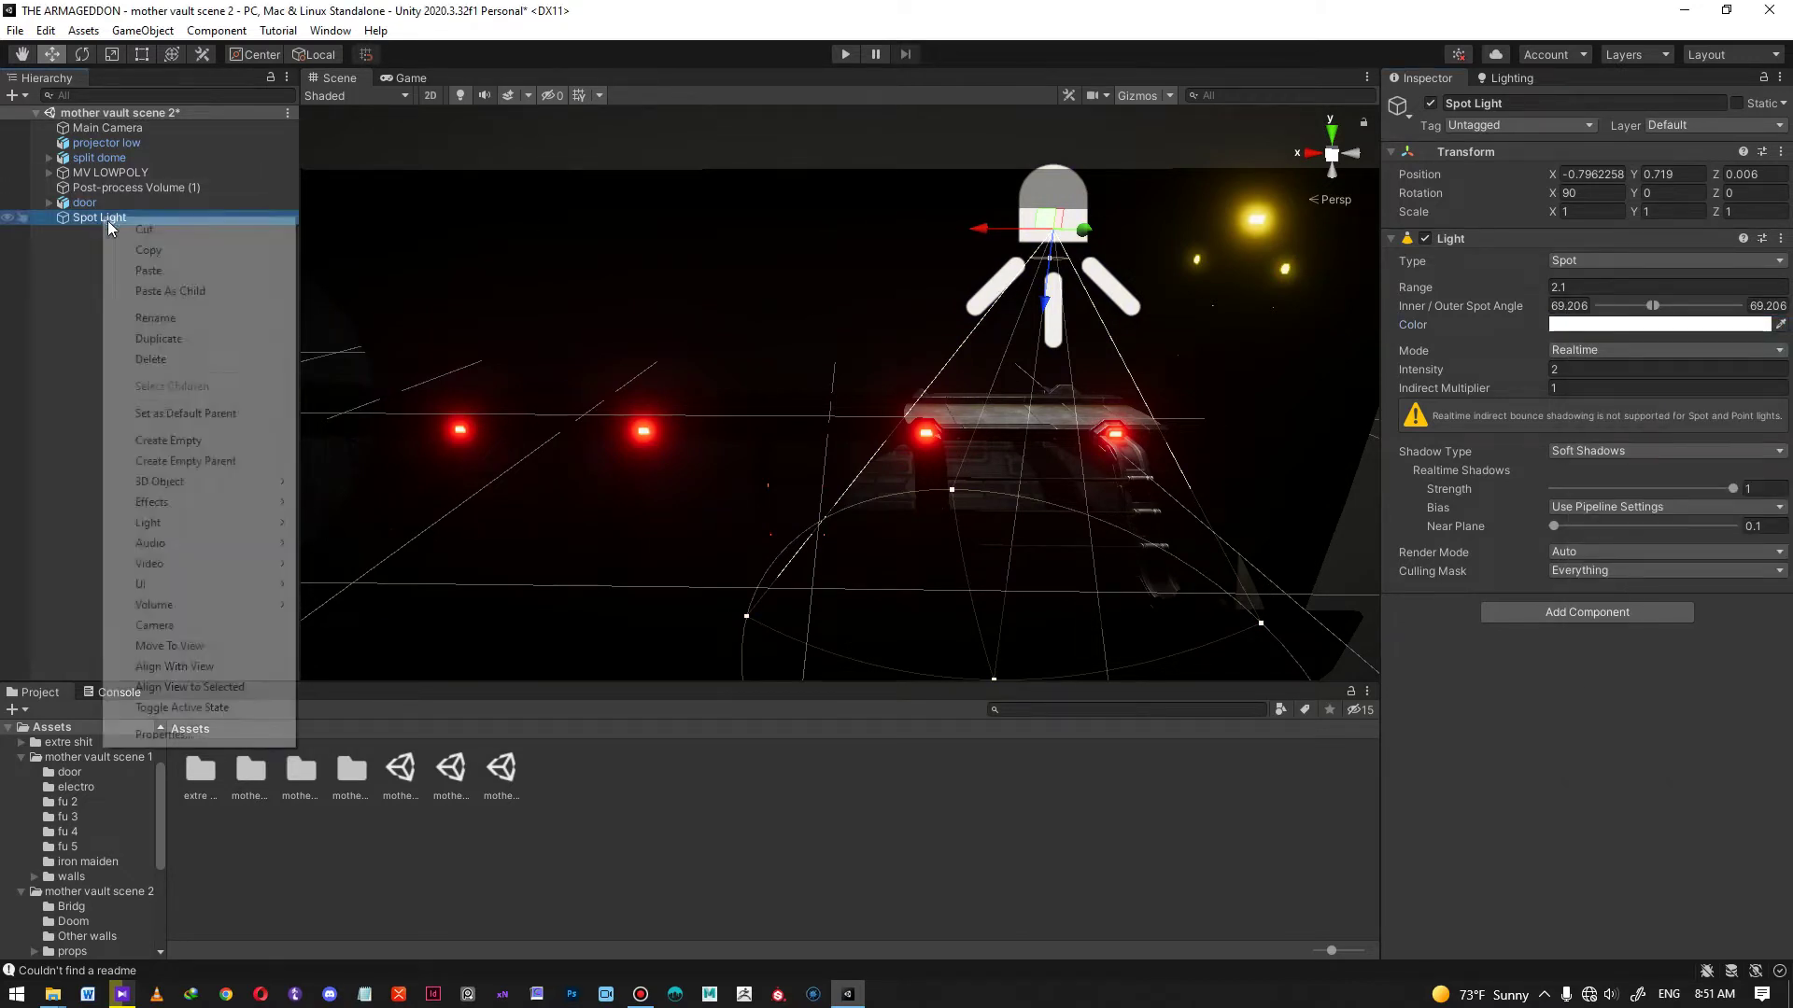
pyautogui.click(173, 340)
pyautogui.moveTo(980, 235); pyautogui.dragTo(611, 248)
pyautogui.moveTo(726, 327); pyautogui.dragTo(1133, 316, button='middle')
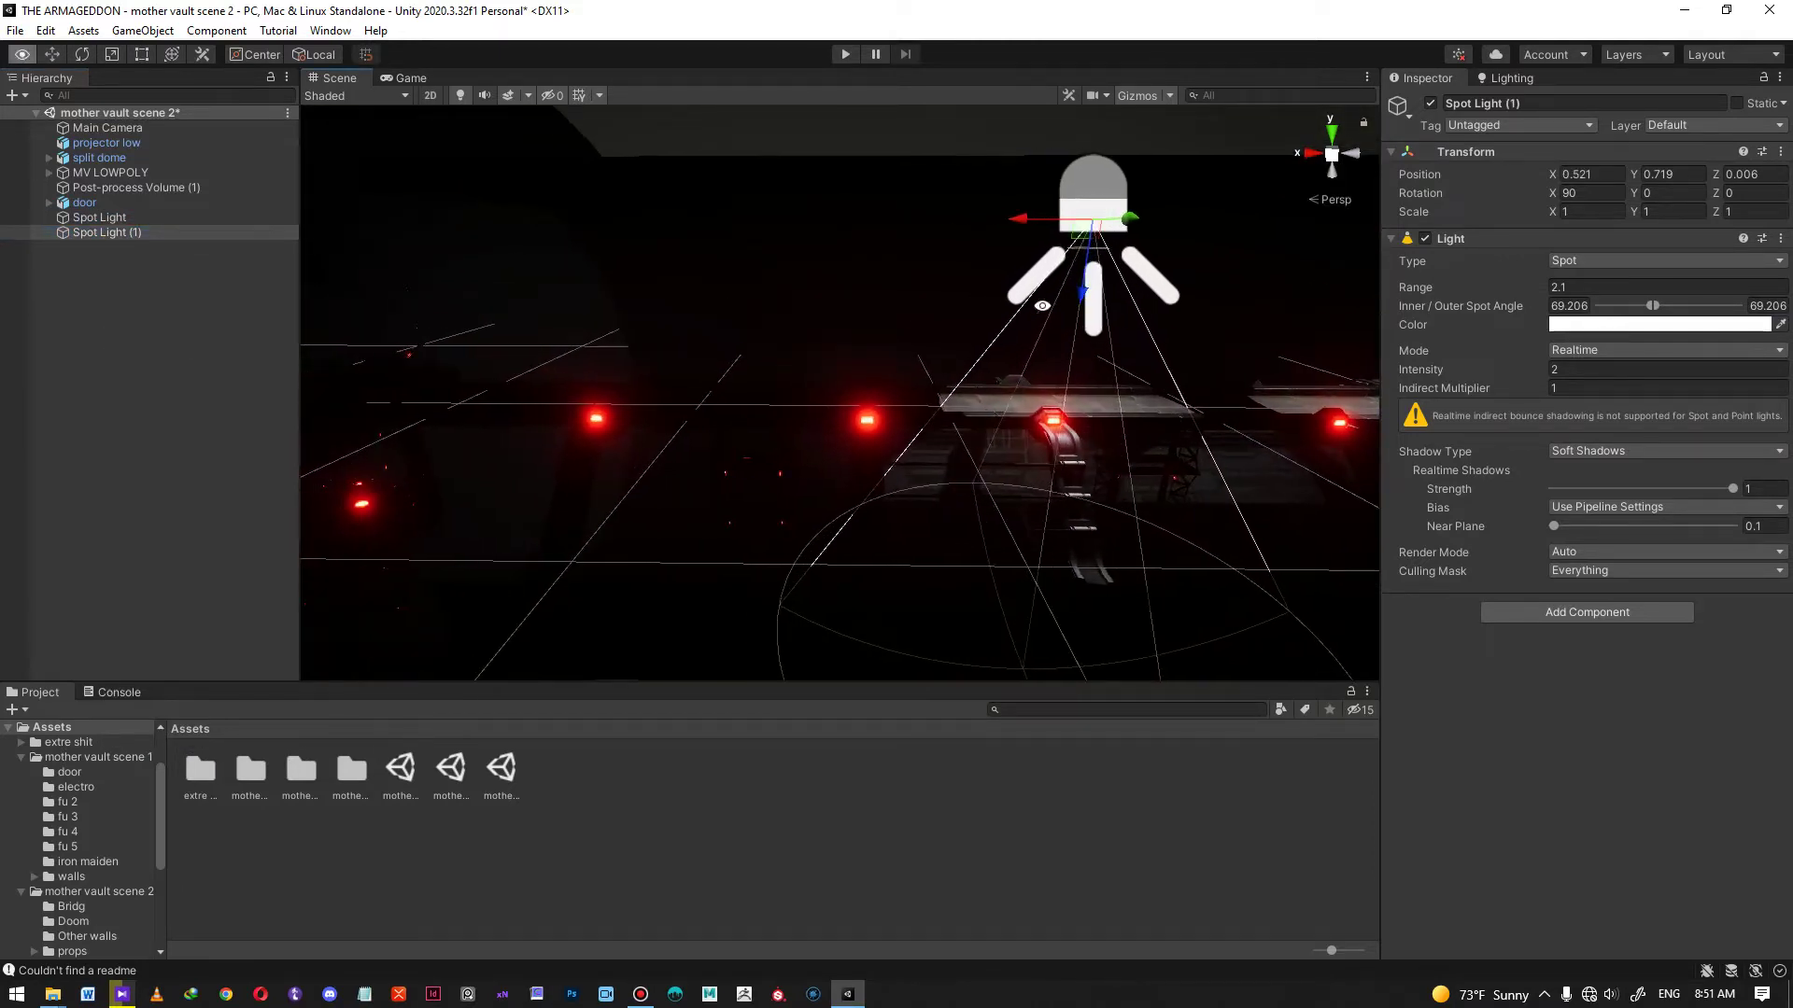
# - Duplicate Spot Light (1) and move the copy further along the walkway to about X 1.956
pyautogui.rightClick(98, 232)
pyautogui.click(189, 358)
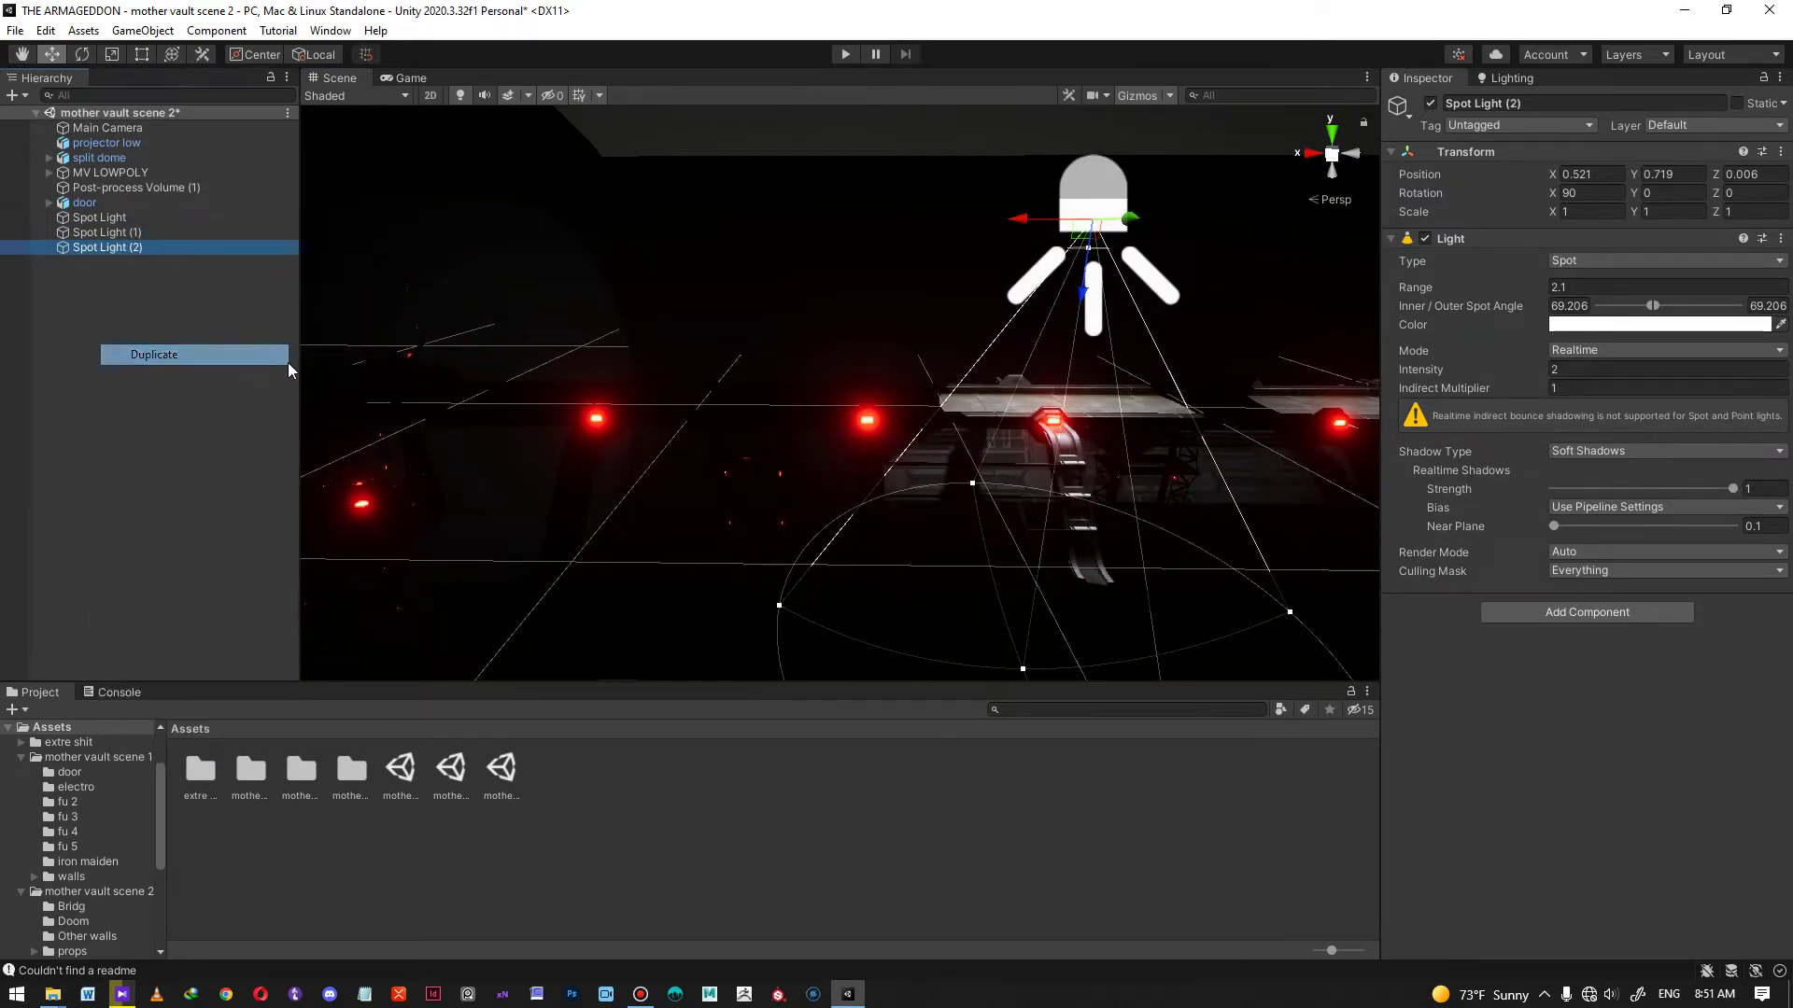
pyautogui.moveTo(1012, 228); pyautogui.dragTo(614, 256)
pyautogui.moveTo(582, 351); pyautogui.dragTo(416, 323, button='middle')
pyautogui.scroll(-4, 953, 345)
pyautogui.moveTo(861, 321); pyautogui.dragTo(790, 317, button='middle')
# - Tighten the light spacing by moving Spot Light (1) to about X 0.269 and Spot Light (2) to about X 1.368
pyautogui.click(831, 264)
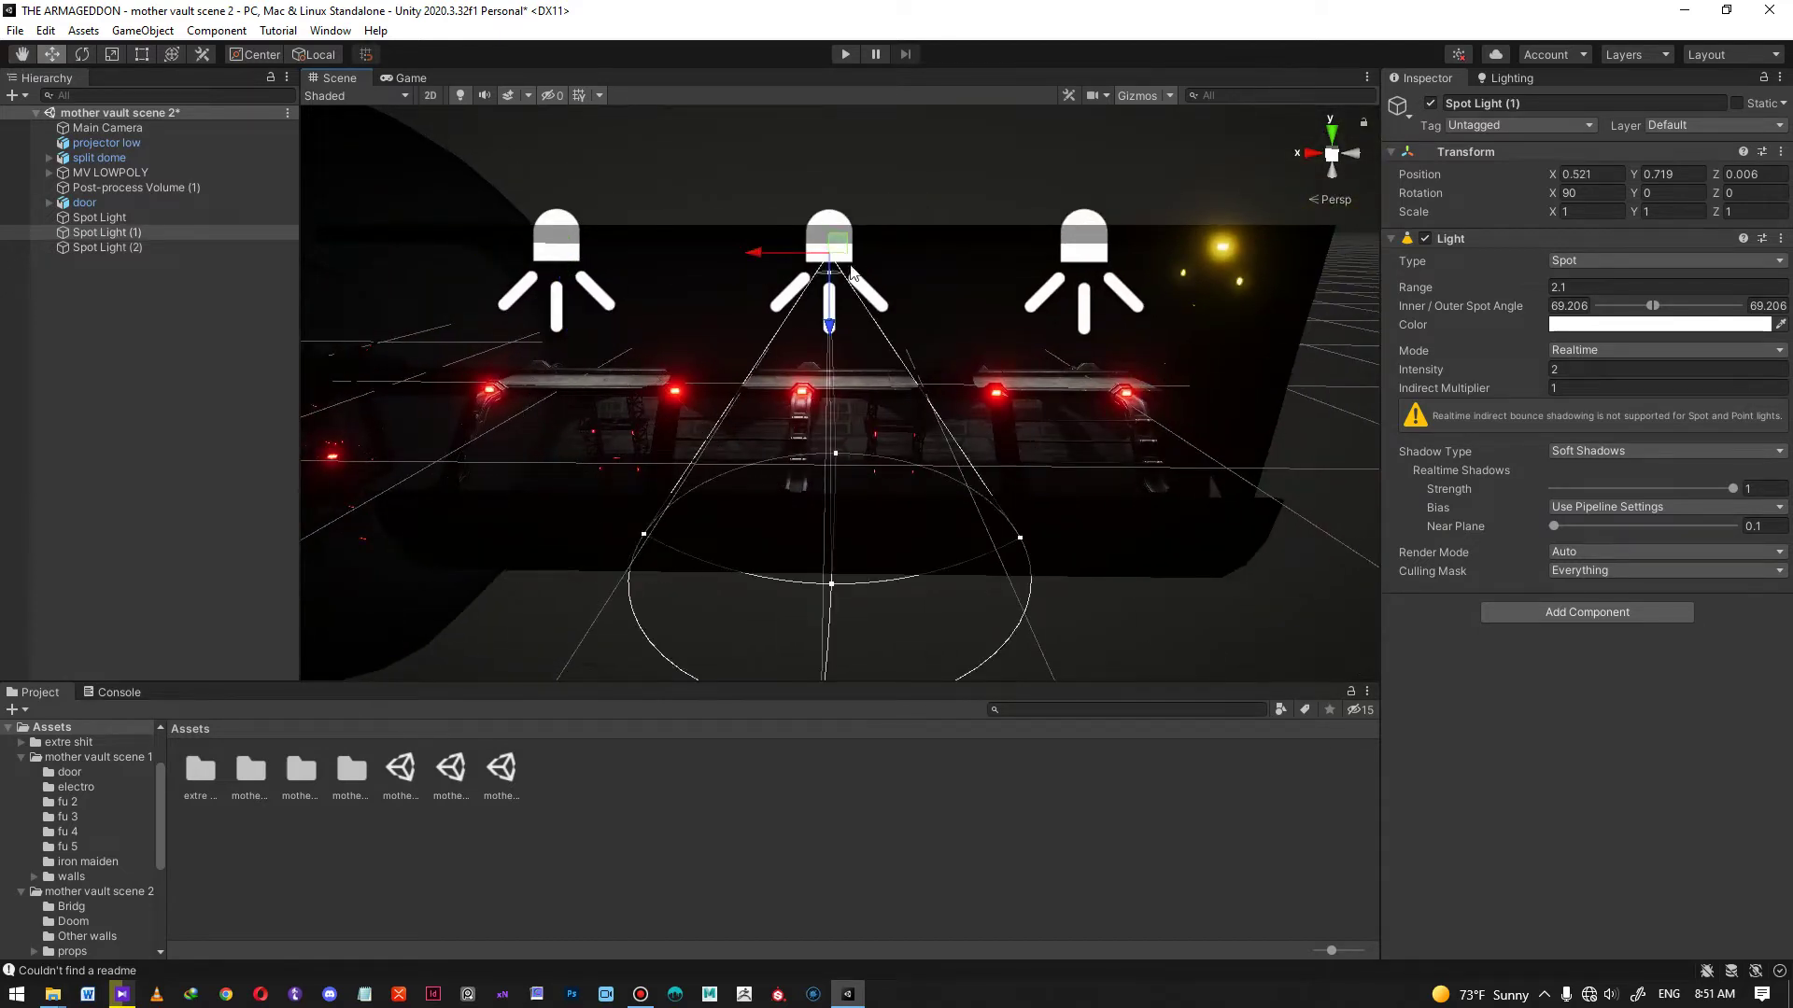
pyautogui.moveTo(761, 253); pyautogui.dragTo(811, 277)
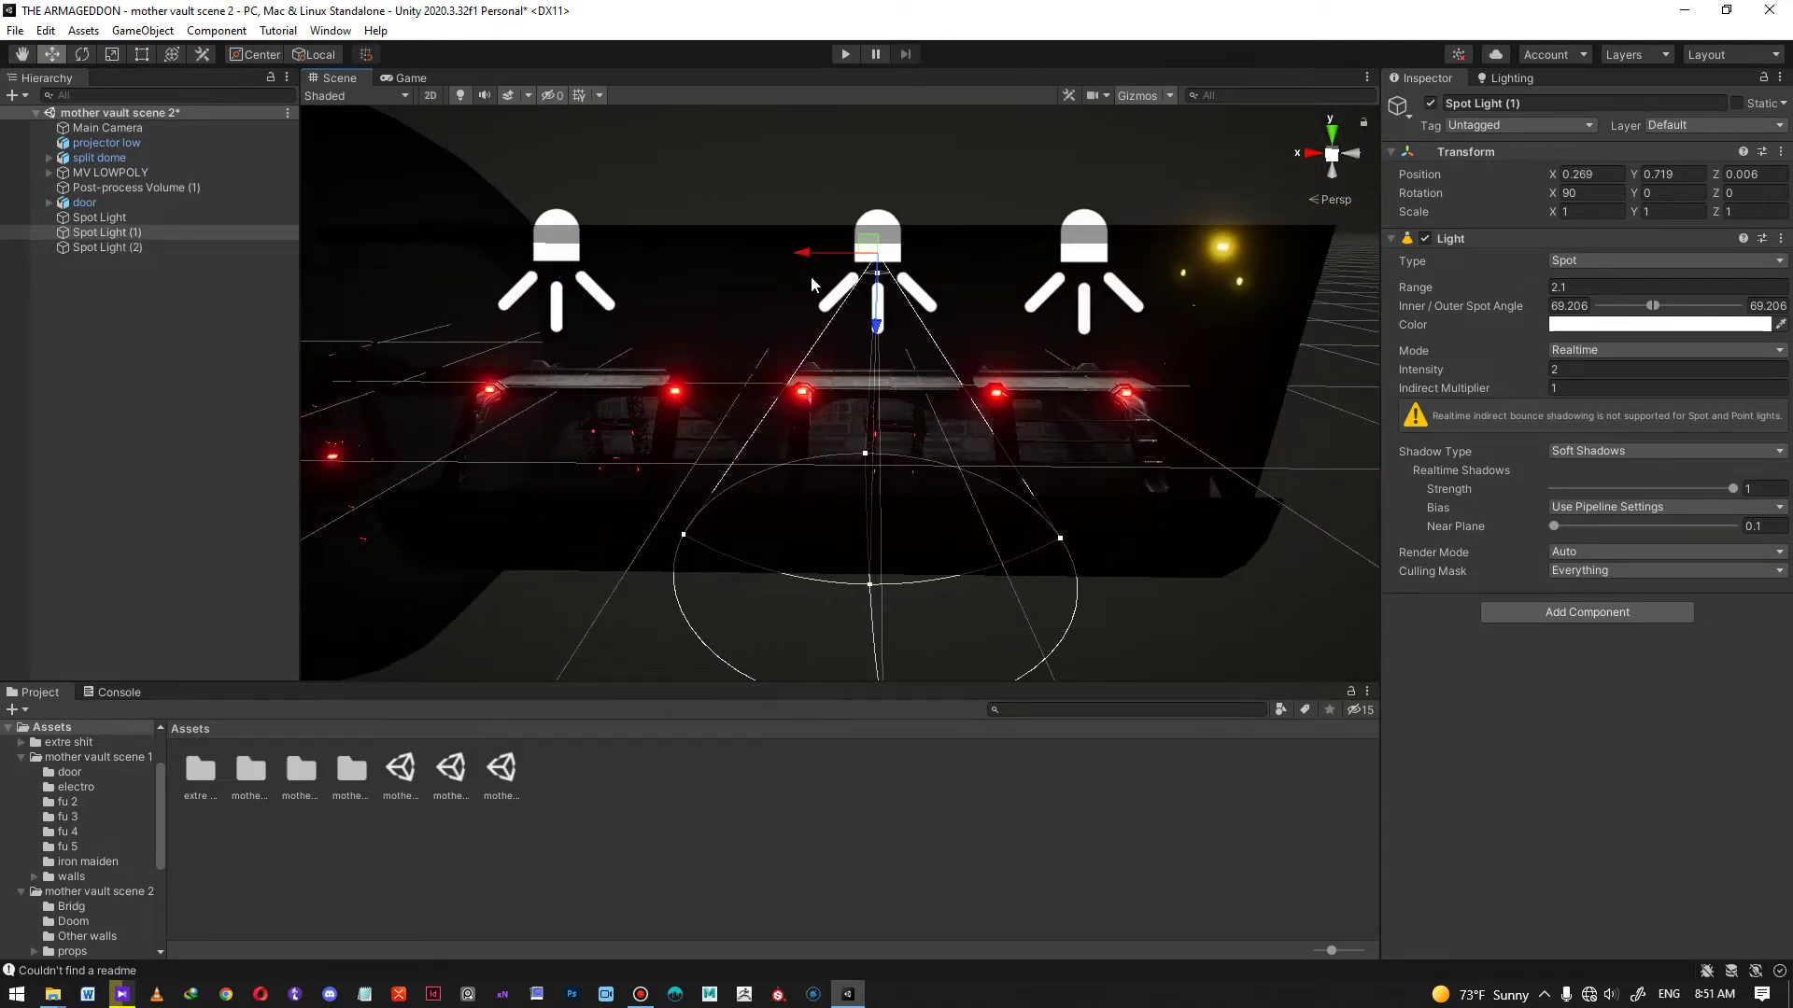
pyautogui.click(564, 267)
pyautogui.press('f')
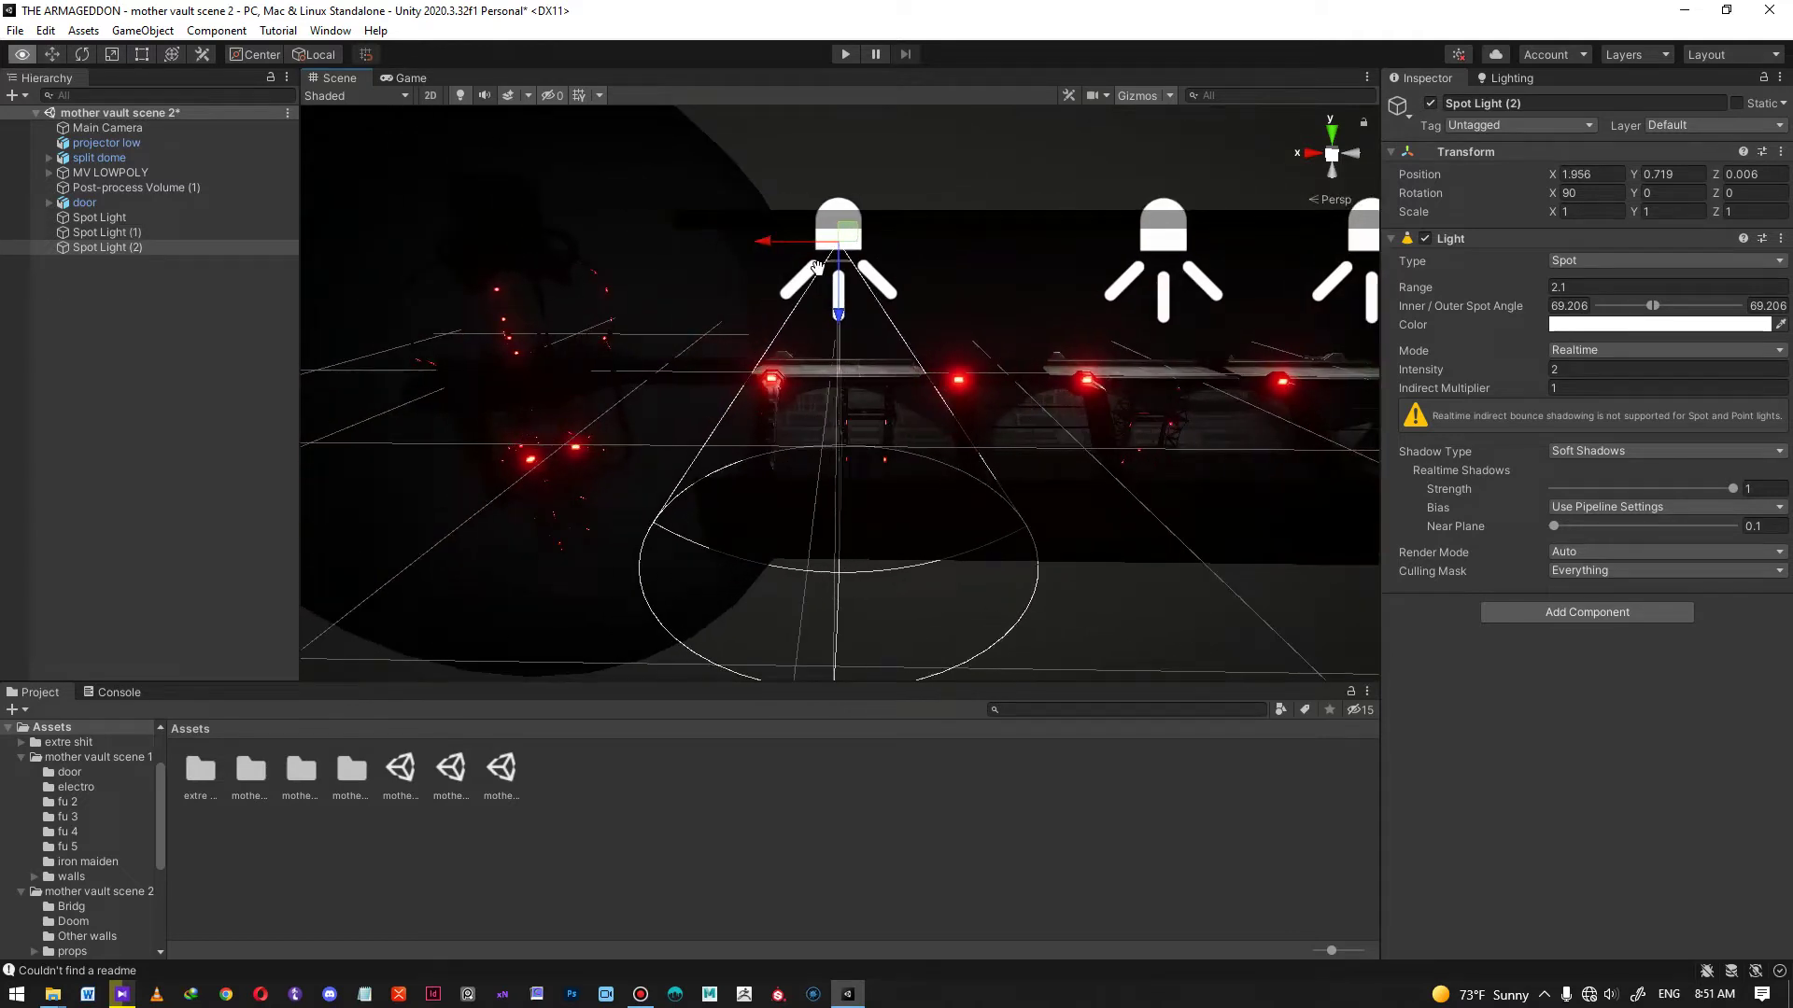
pyautogui.moveTo(804, 254); pyautogui.dragTo(880, 299)
# - Duplicate Spot Light (2) and place the copy further along the walkway at about X 2.465
pyautogui.rightClick(137, 248)
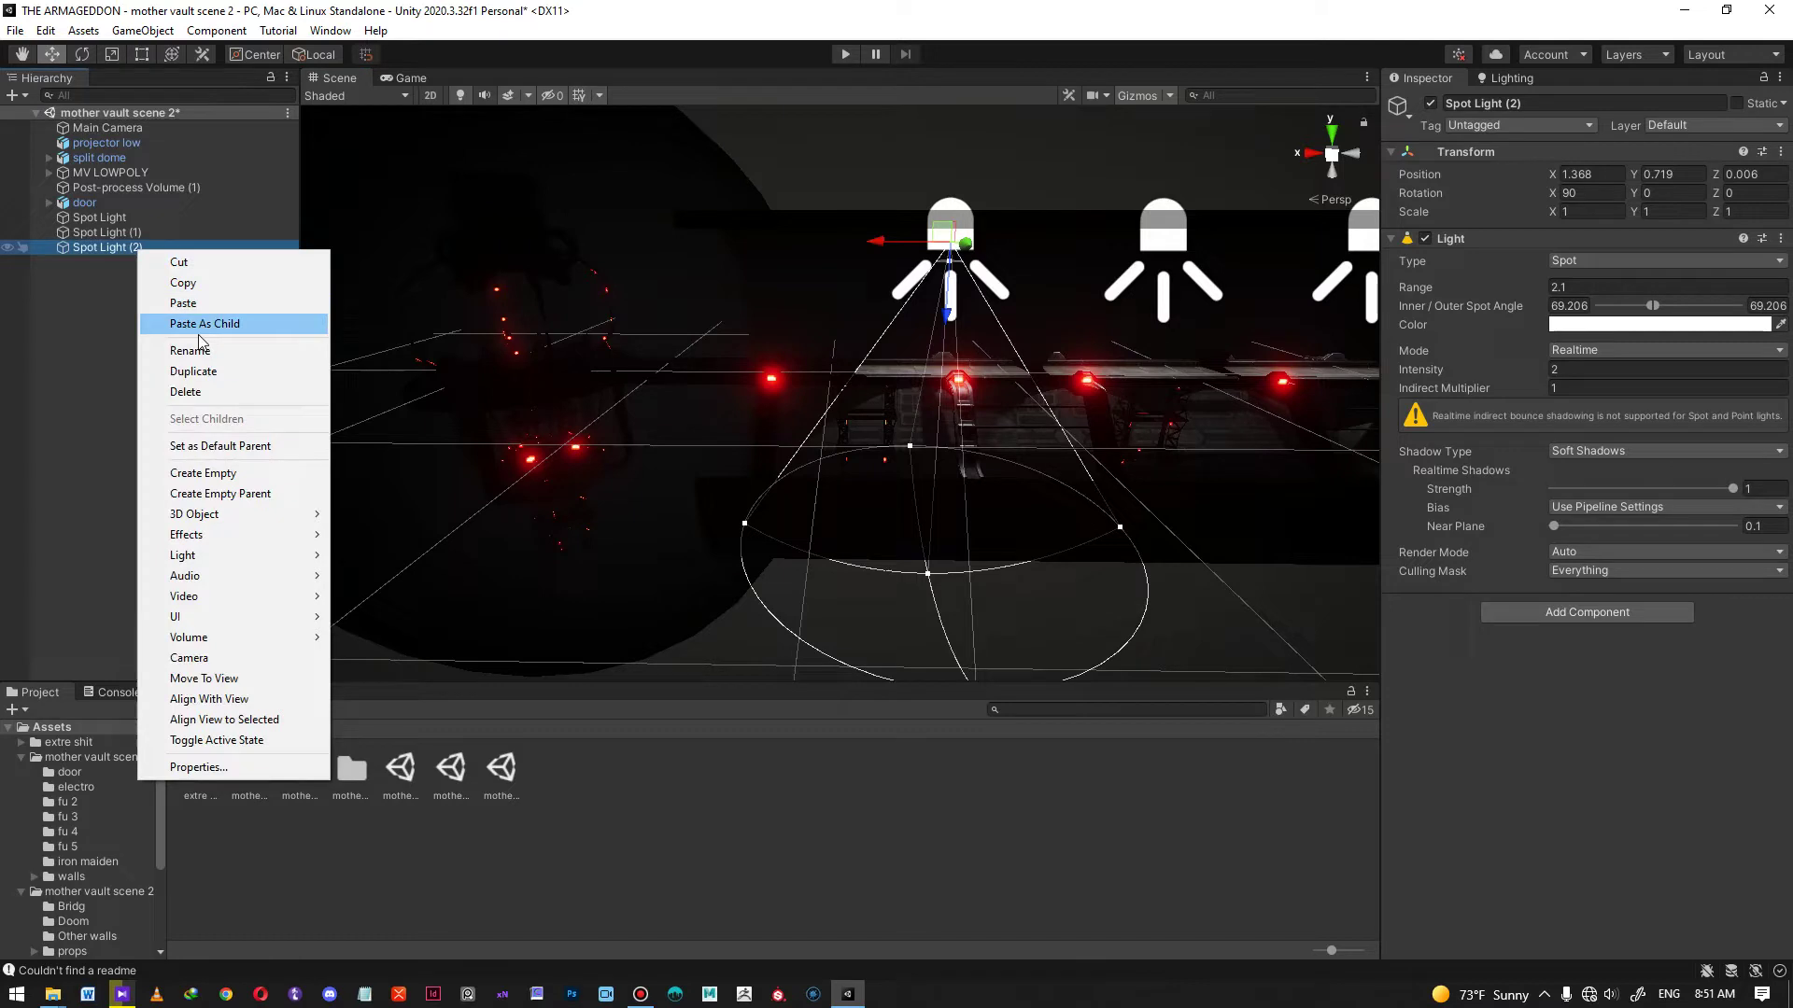
pyautogui.click(221, 373)
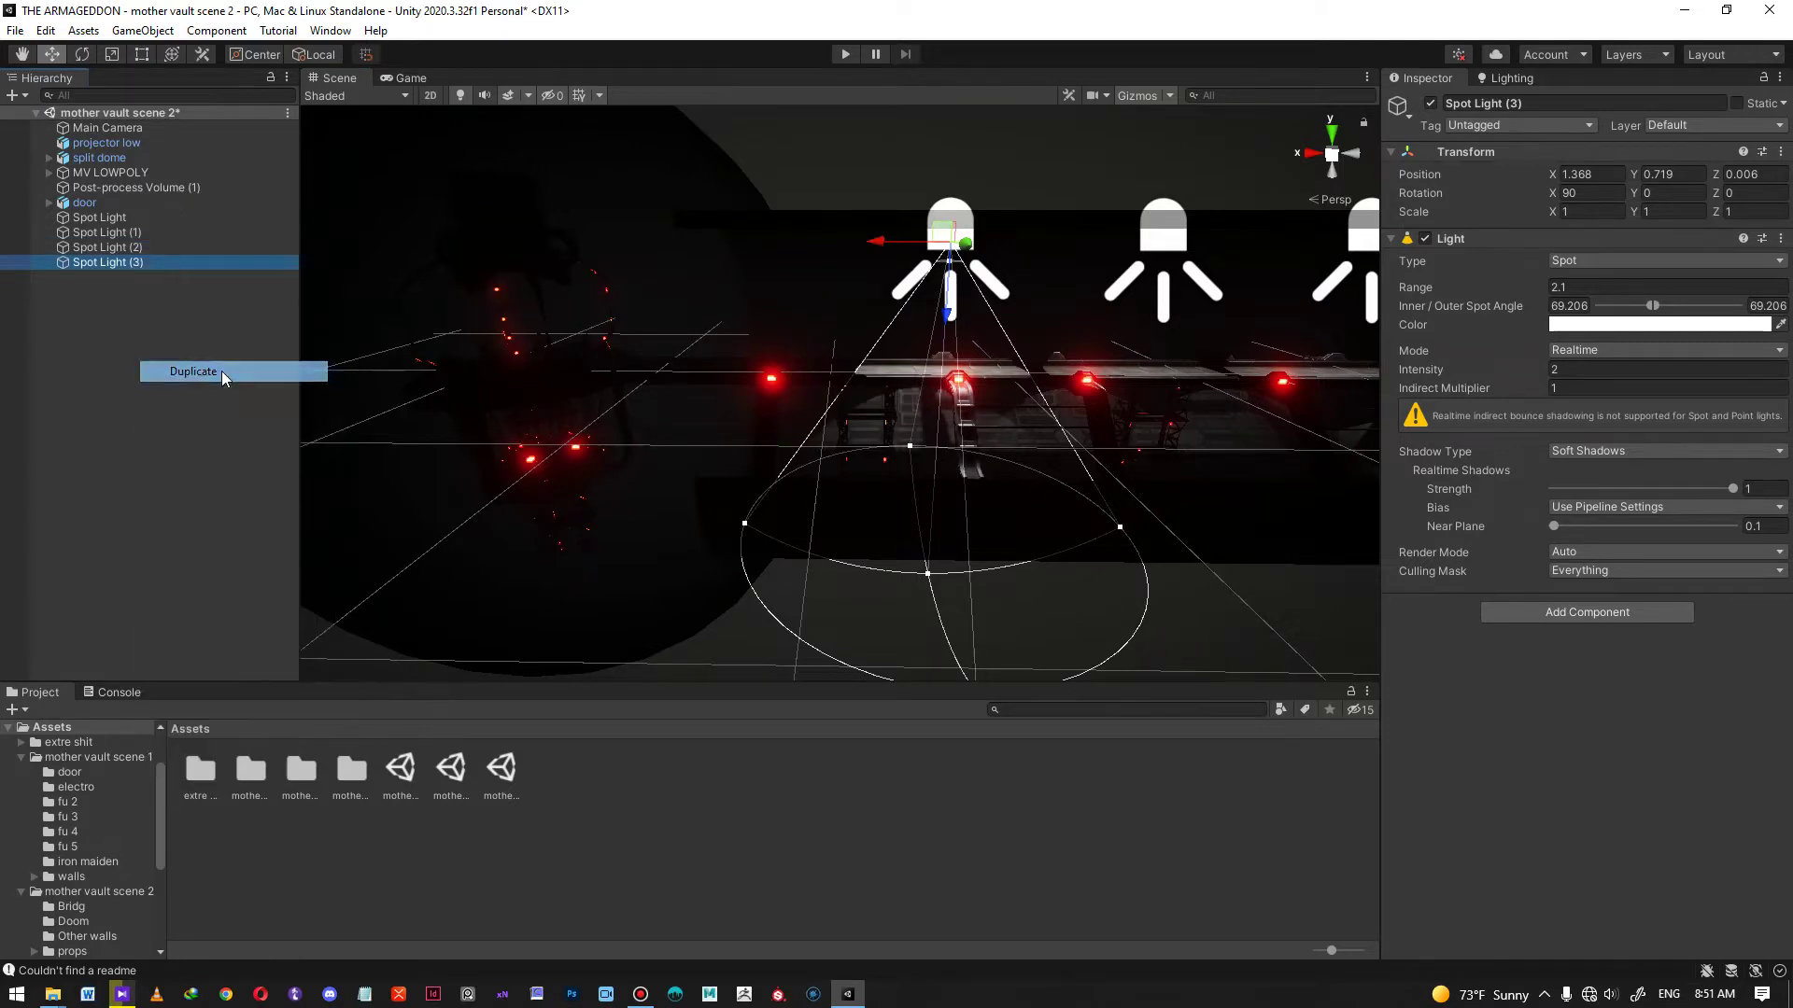
pyautogui.moveTo(871, 242); pyautogui.dragTo(671, 257)
pyautogui.click(919, 125)
pyautogui.moveTo(1107, 283); pyautogui.dragTo(884, 289, button='middle')
pyautogui.keyDown('alt'); pyautogui.moveTo(884, 289); pyautogui.dragTo(900, 332); pyautogui.keyUp('alt')
pyautogui.moveTo(900, 333)
pyautogui.keyDown('alt'); pyautogui.mouseDown(button='right')
pyautogui.moveTo(1132, 609)
pyautogui.moveTo(916, 326)
pyautogui.mouseUp(button='right'); pyautogui.keyUp('alt')
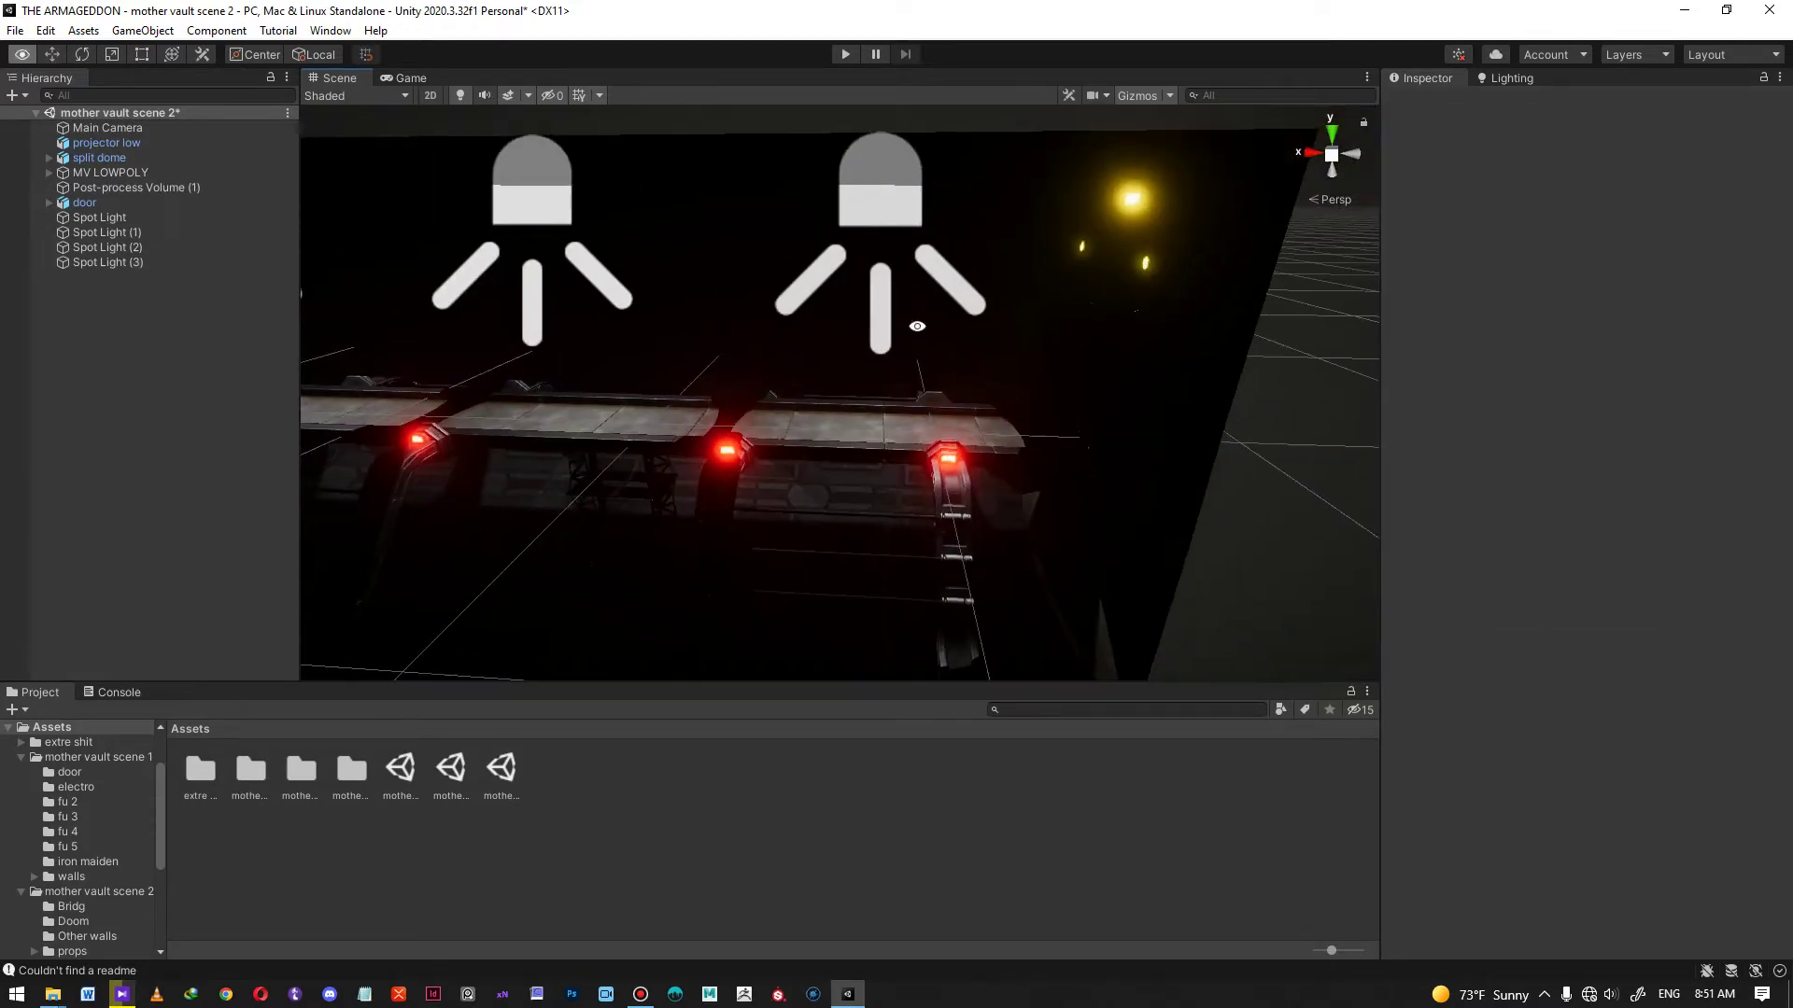
# - Soften the light edges by lowering the inner spot angle of the first spotlight, and that of Spot Light (1) to about 36.125
pyautogui.click(888, 220)
pyautogui.keyDown('alt'); pyautogui.moveTo(888, 221); pyautogui.dragTo(1058, 286); pyautogui.keyUp('alt')
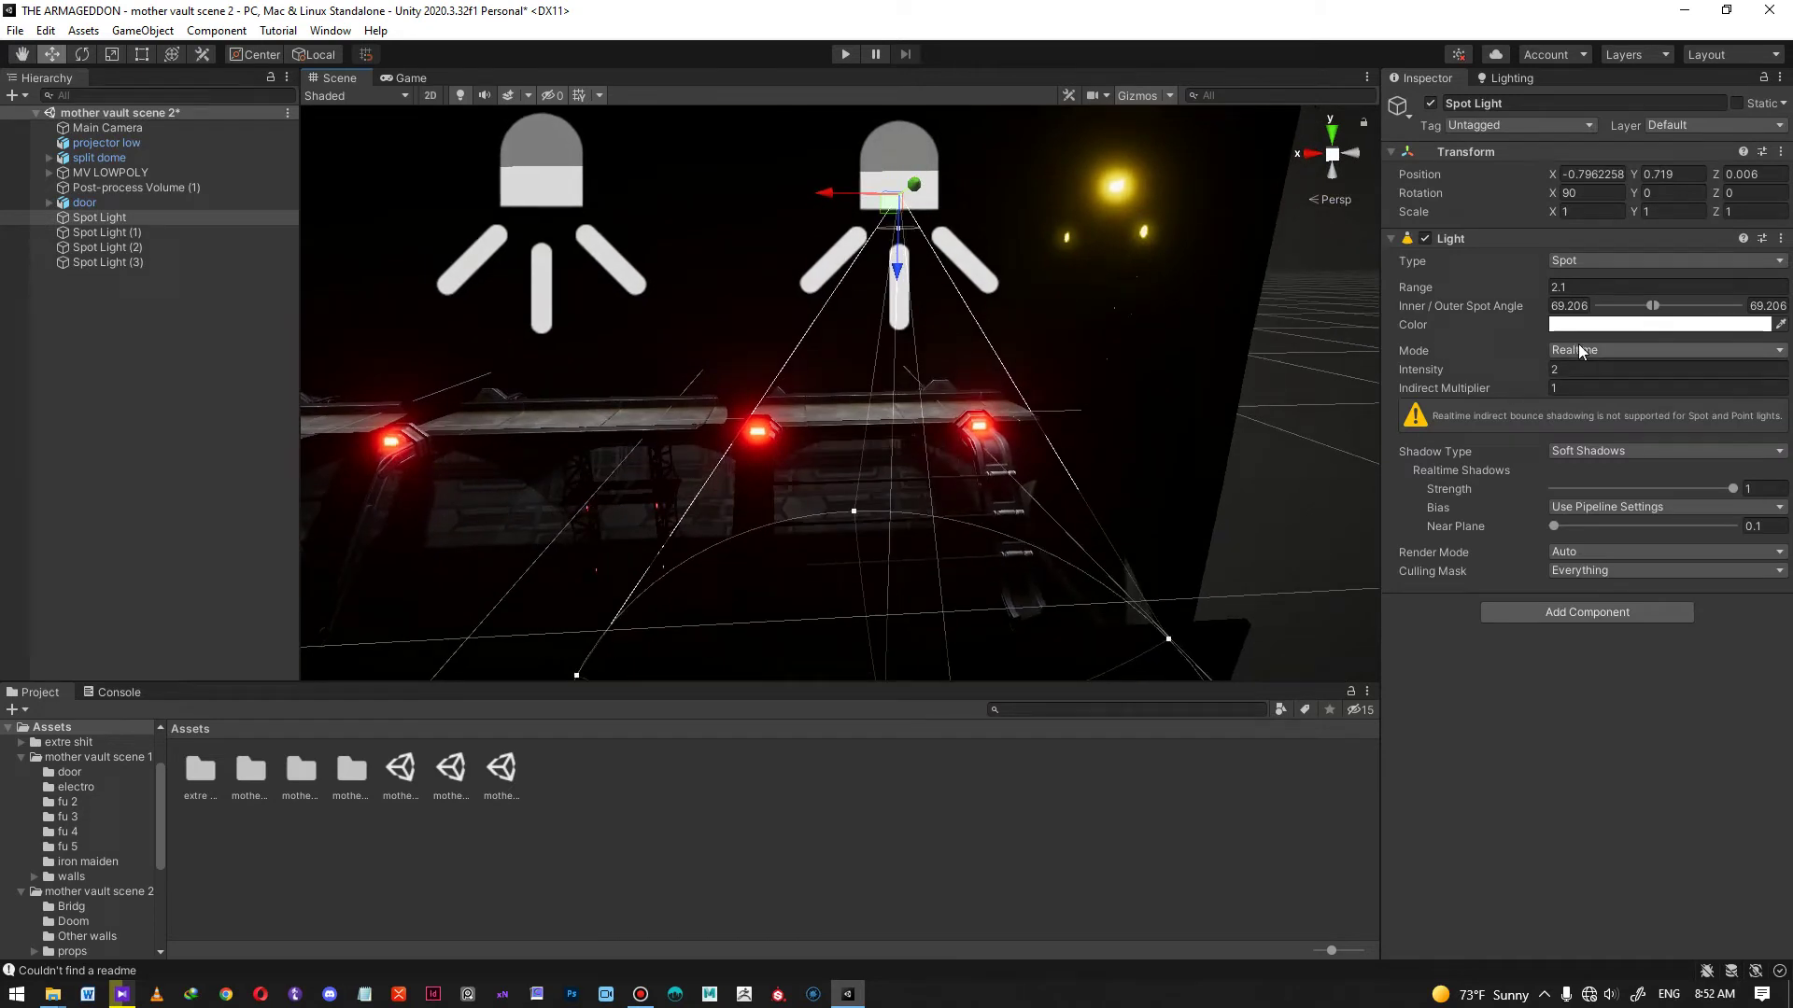
pyautogui.moveTo(1666, 303); pyautogui.dragTo(1613, 305)
pyautogui.keyDown('alt'); pyautogui.moveTo(1129, 391); pyautogui.dragTo(944, 345); pyautogui.keyUp('alt')
pyautogui.click(746, 160)
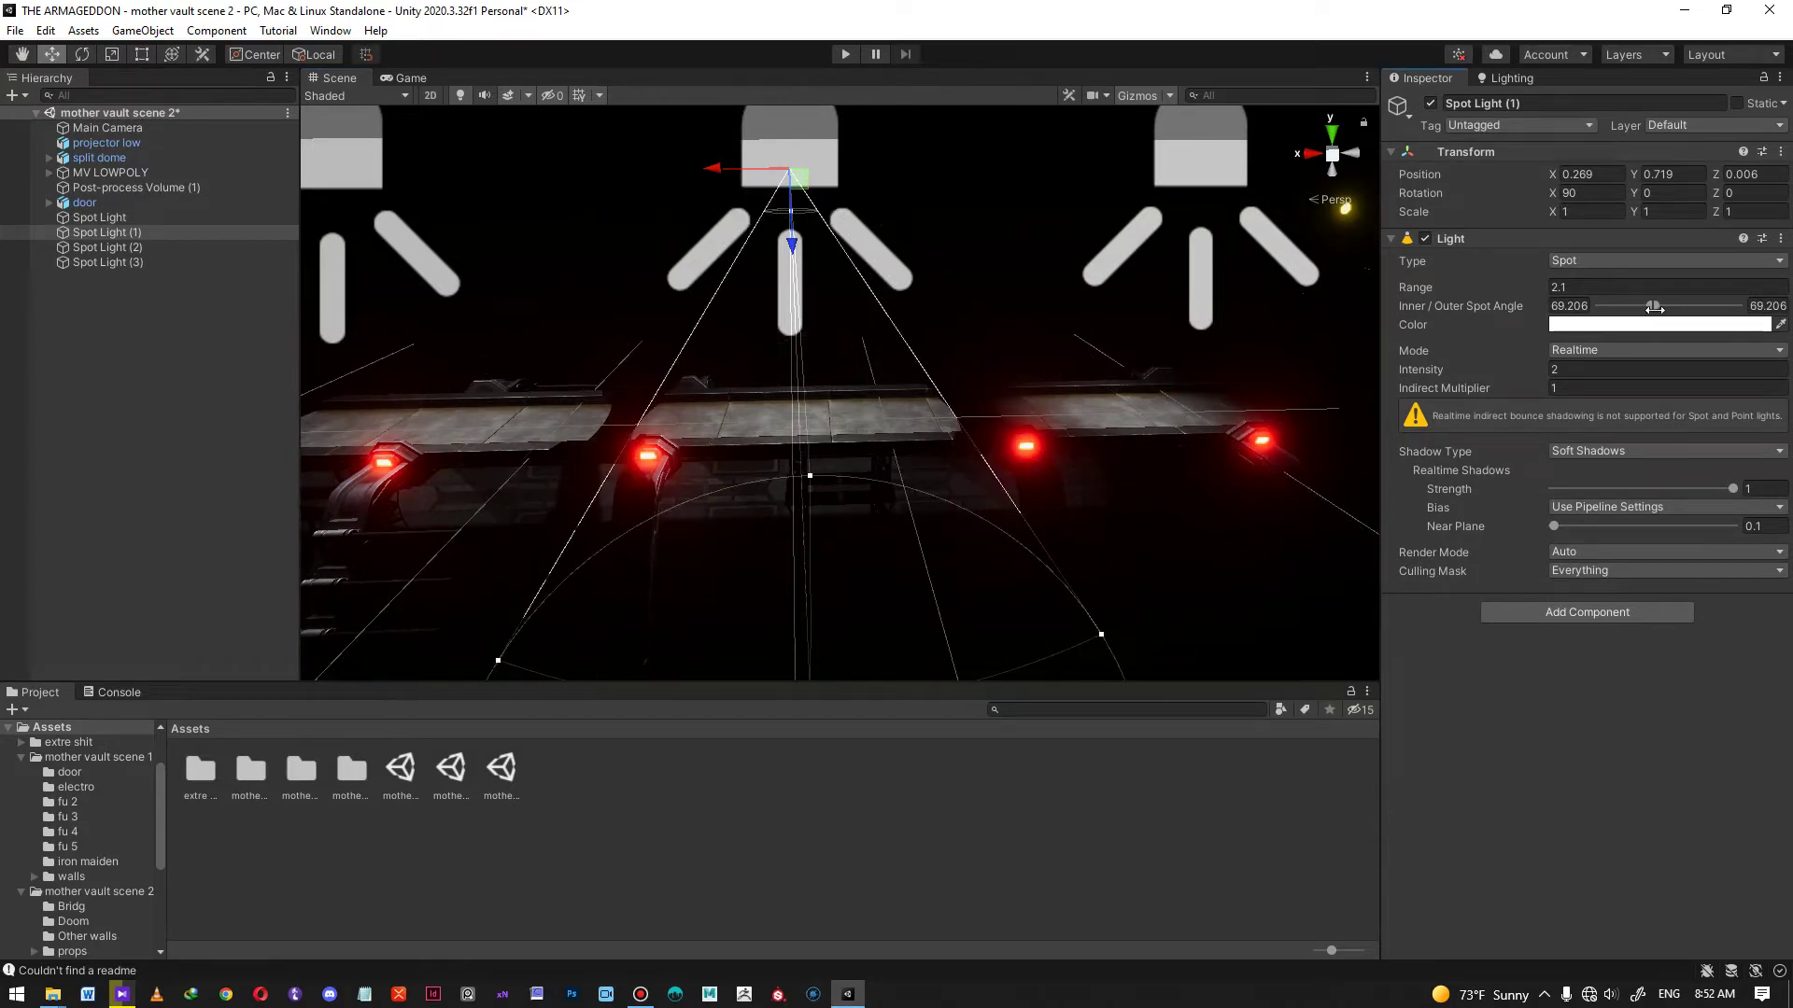
pyautogui.moveTo(1649, 306); pyautogui.dragTo(1625, 306)
pyautogui.keyDown('alt'); pyautogui.moveTo(767, 396); pyautogui.dragTo(832, 379); pyautogui.keyUp('alt')
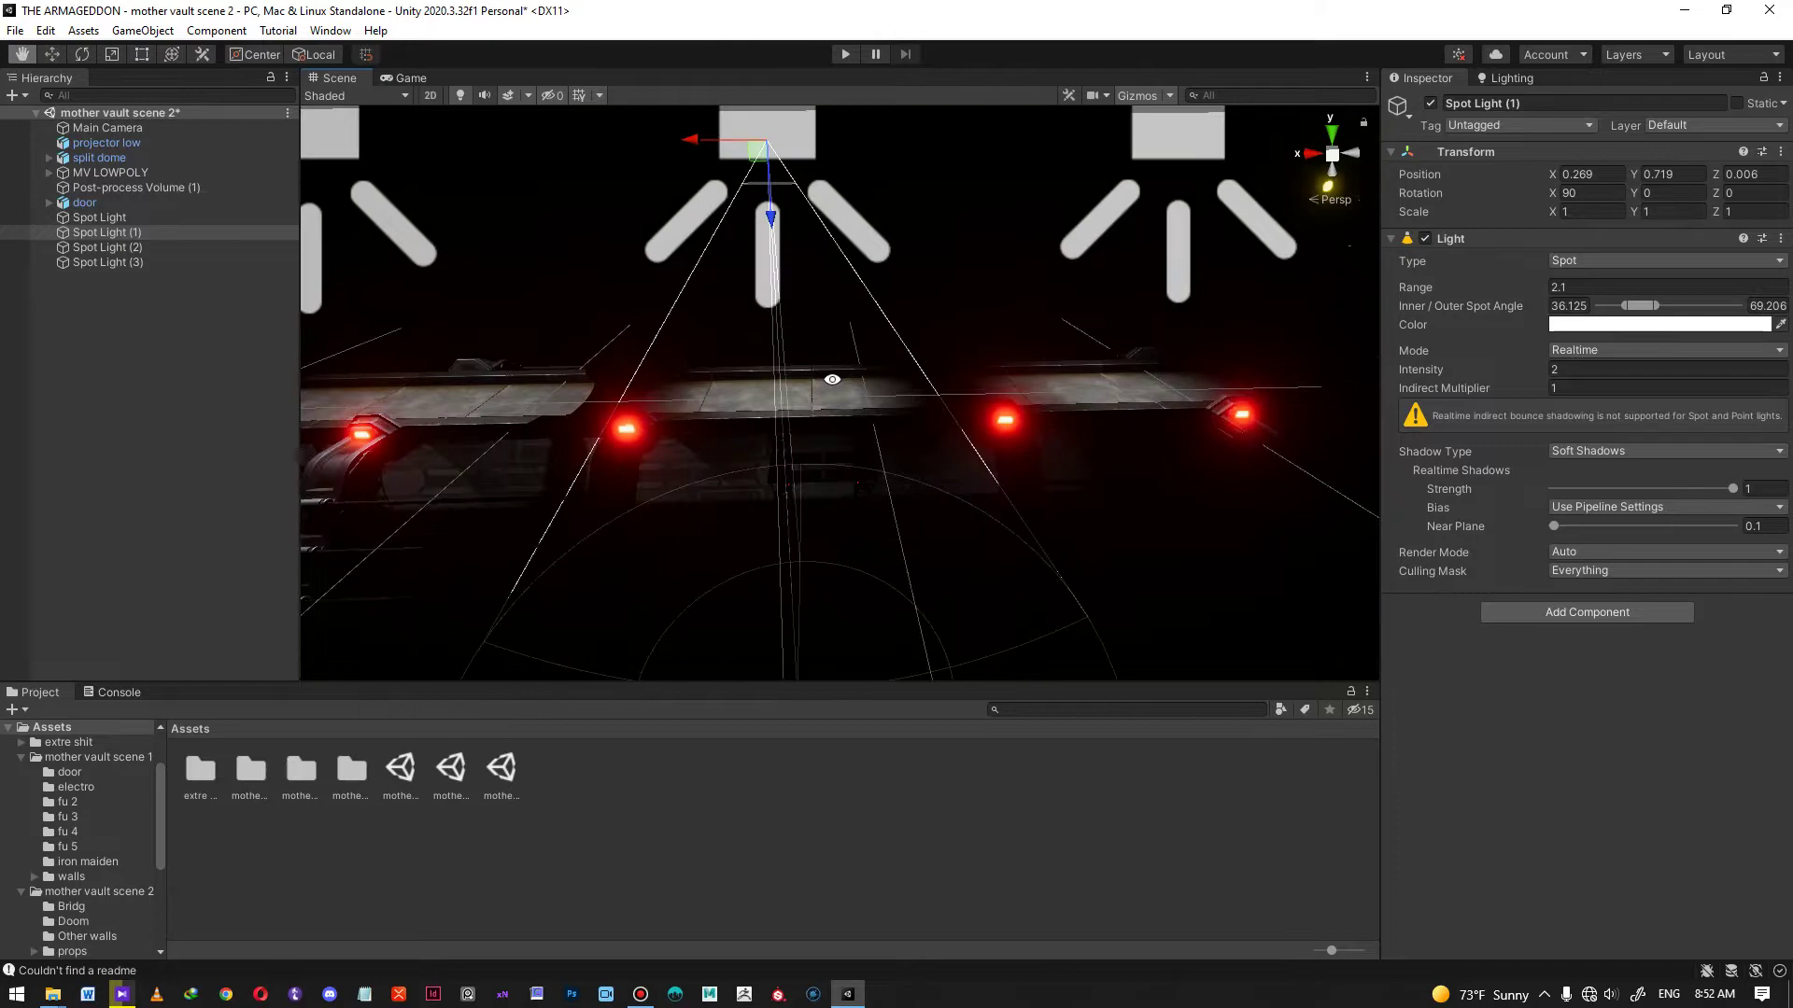
pyautogui.moveTo(832, 379); pyautogui.dragTo(655, 386, button='right')
pyautogui.keyDown('alt'); pyautogui.moveTo(954, 363); pyautogui.dragTo(821, 366); pyautogui.keyUp('alt')
pyautogui.keyDown('alt'); pyautogui.moveTo(821, 366); pyautogui.dragTo(1105, 378, button='middle'); pyautogui.keyUp('alt')
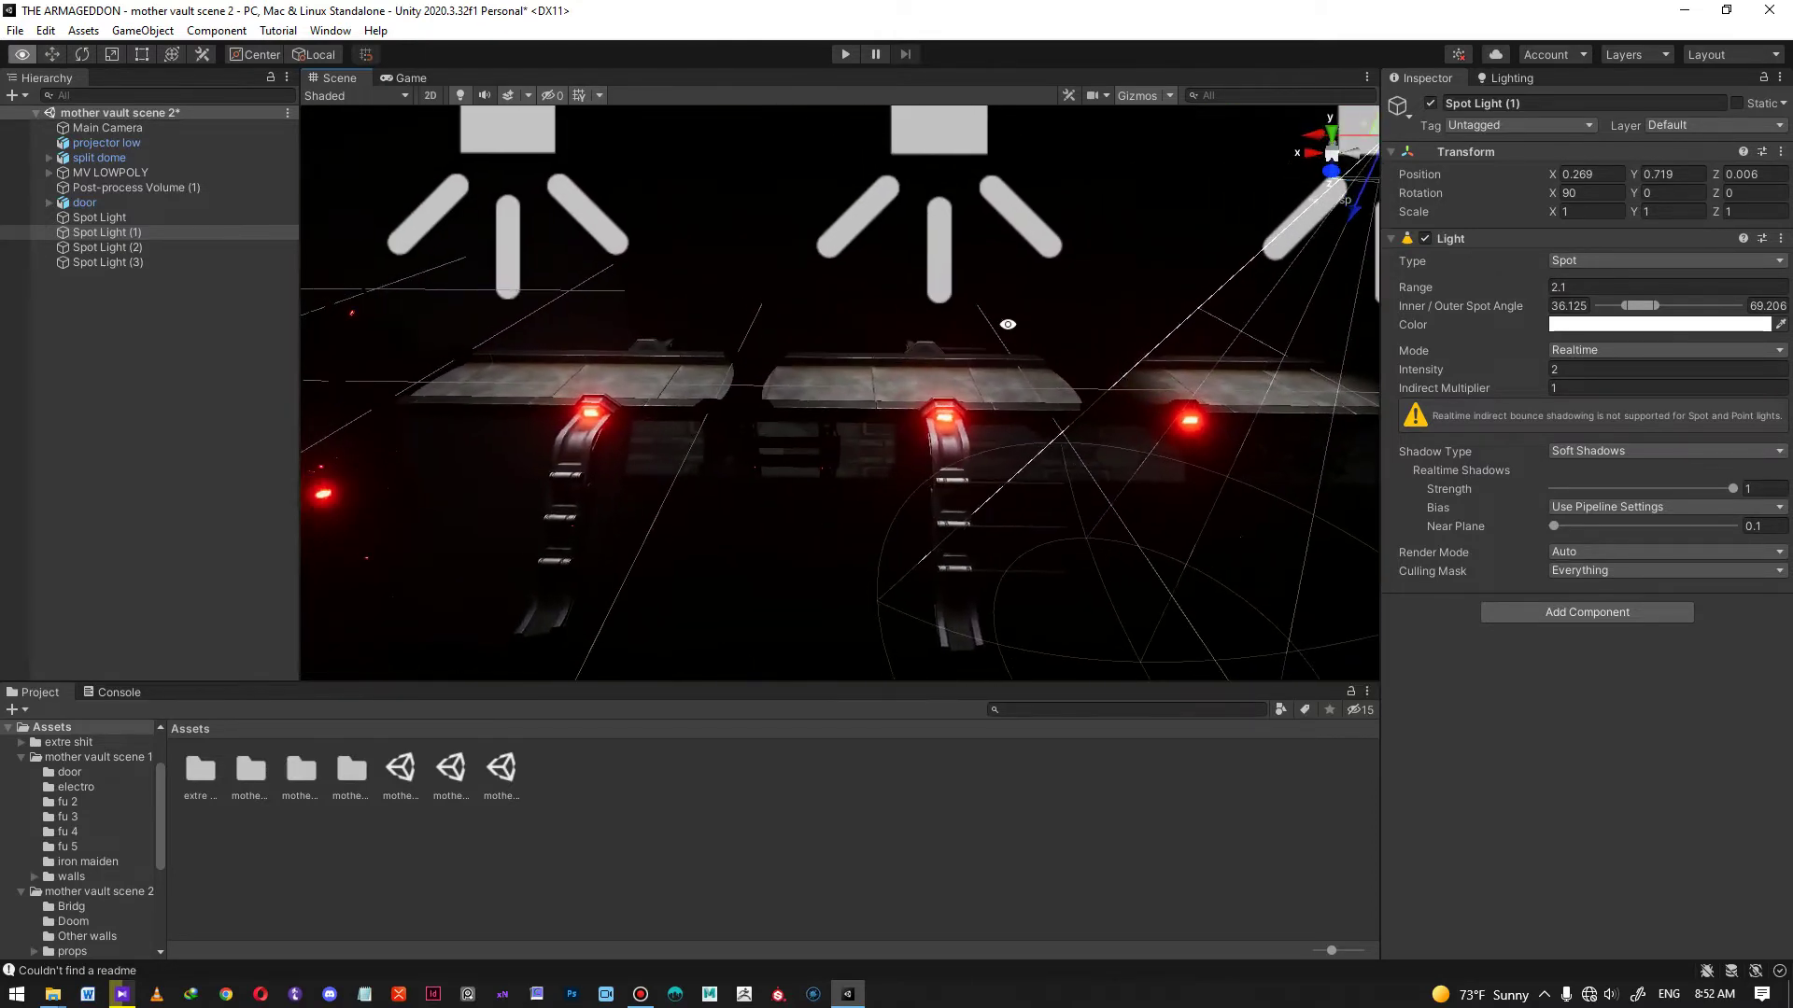
# - Lower the inner spot angle of Spot Light (2) to about 37.351 and reduce that of Spot Light (3) similarly
pyautogui.click(949, 137)
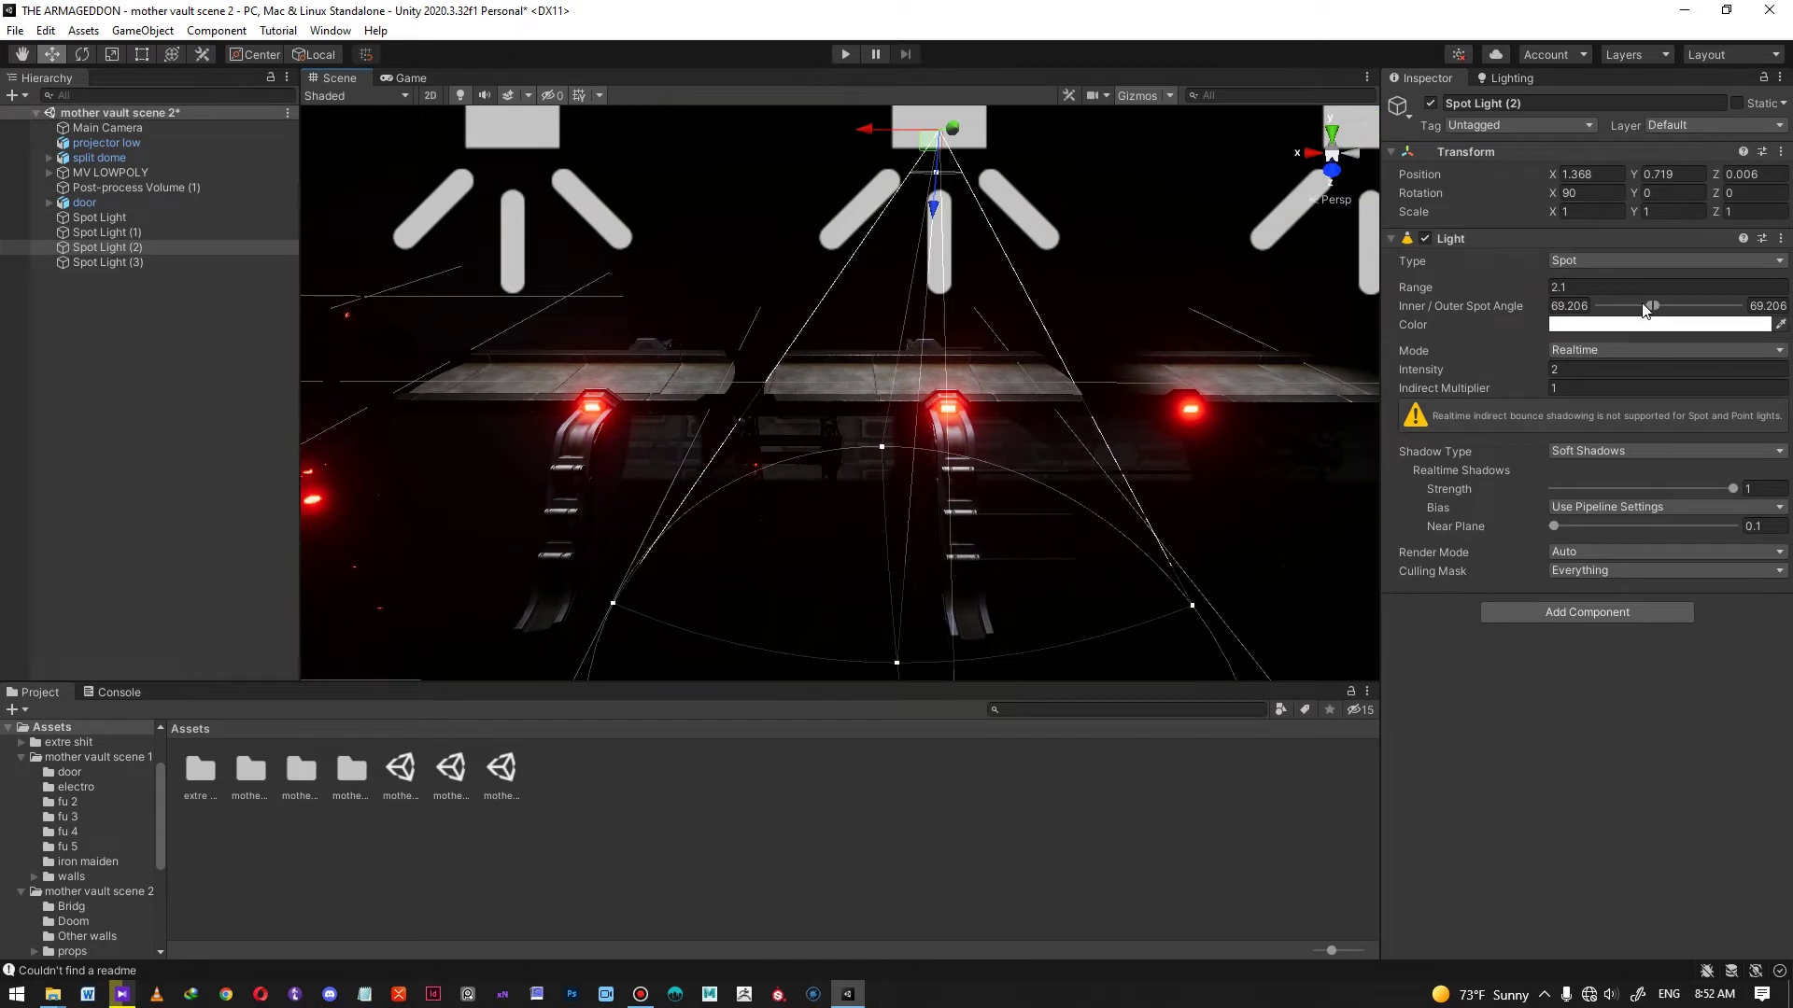
pyautogui.moveTo(1649, 306); pyautogui.dragTo(1625, 310)
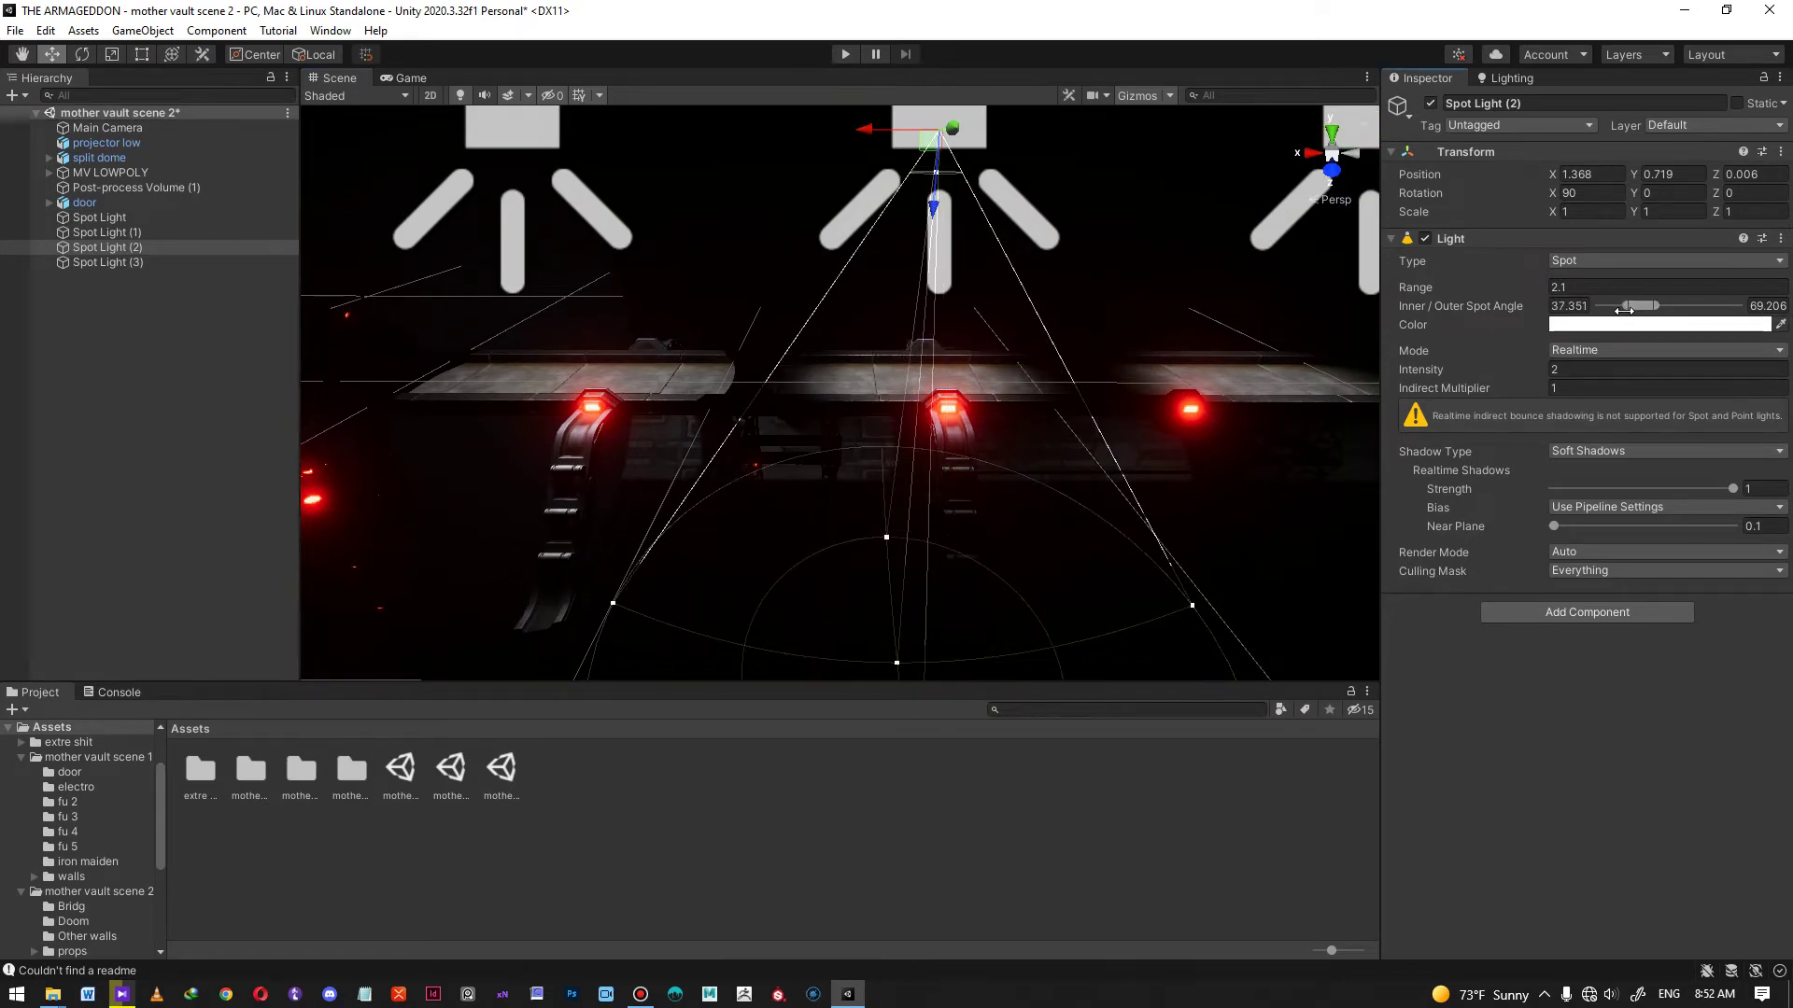
pyautogui.click(523, 140)
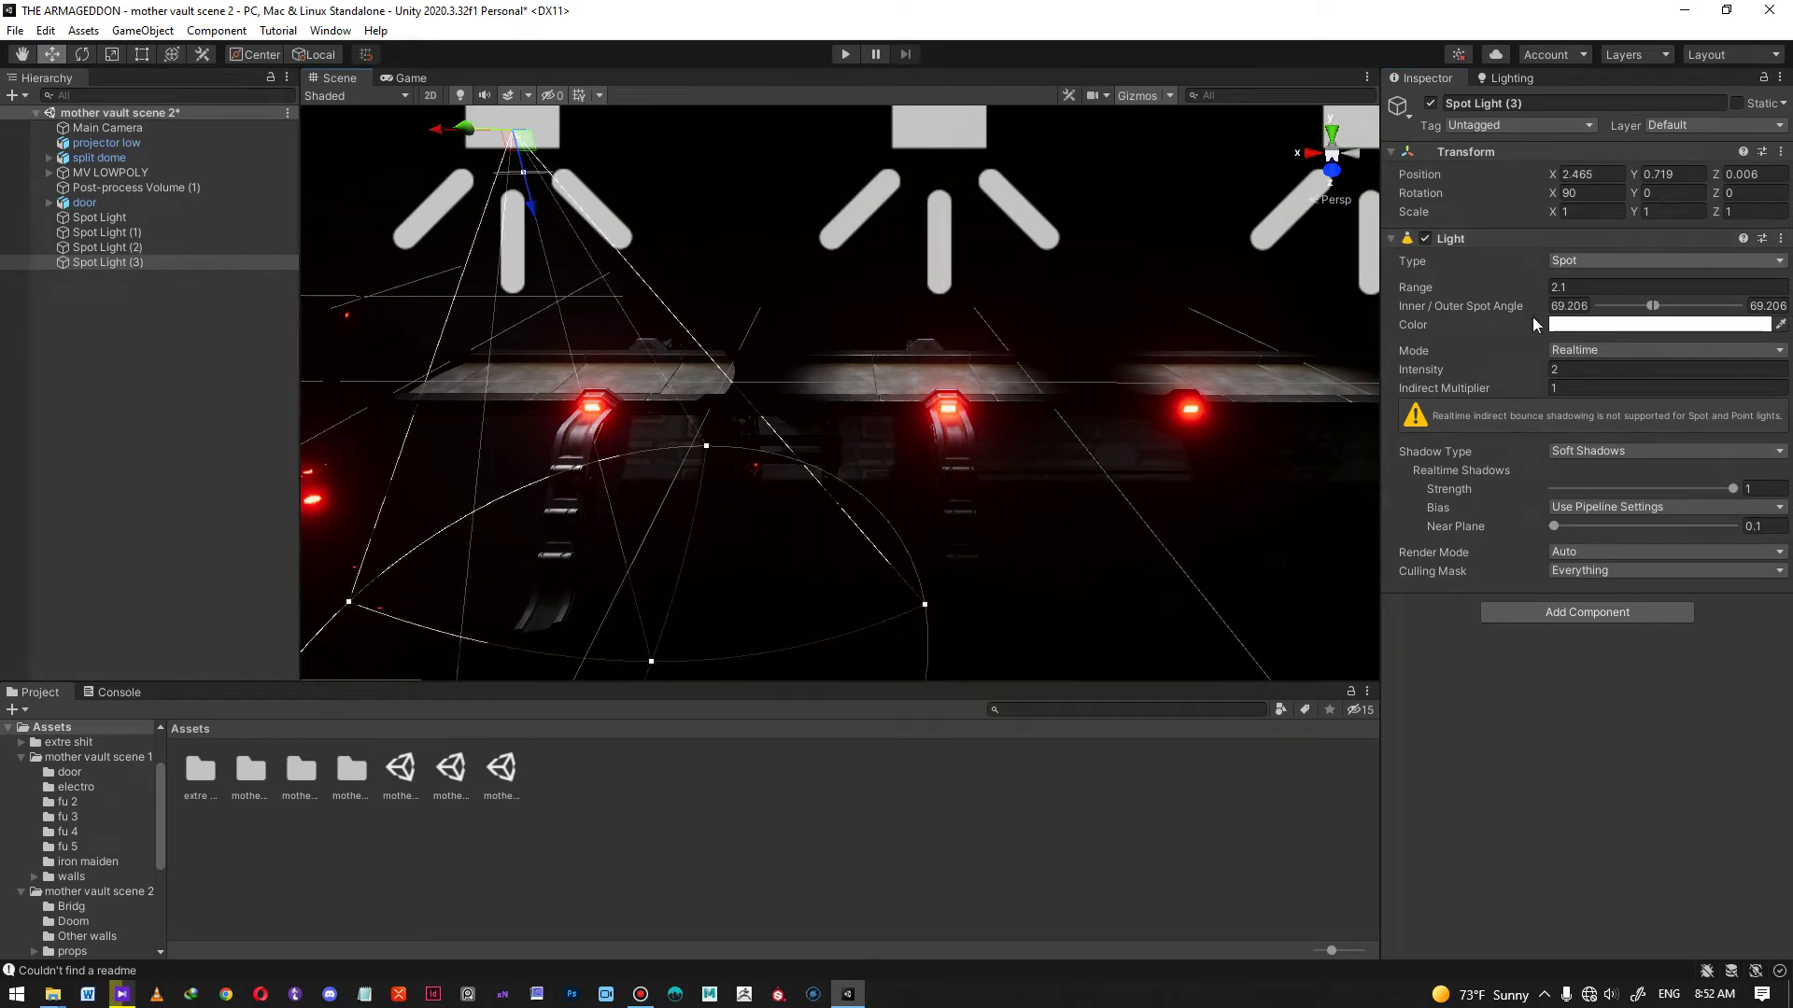
pyautogui.moveTo(1651, 305); pyautogui.dragTo(1625, 307)
pyautogui.keyDown('alt'); pyautogui.moveTo(989, 355); pyautogui.dragTo(1002, 222, button='right'); pyautogui.keyUp('alt')
pyautogui.click(1003, 222)
pyautogui.moveTo(1005, 384); pyautogui.dragTo(876, 397, button='middle')
# - Examine the spotlit walkway in the Game view and from several angles in the Scene view
pyautogui.click(409, 79)
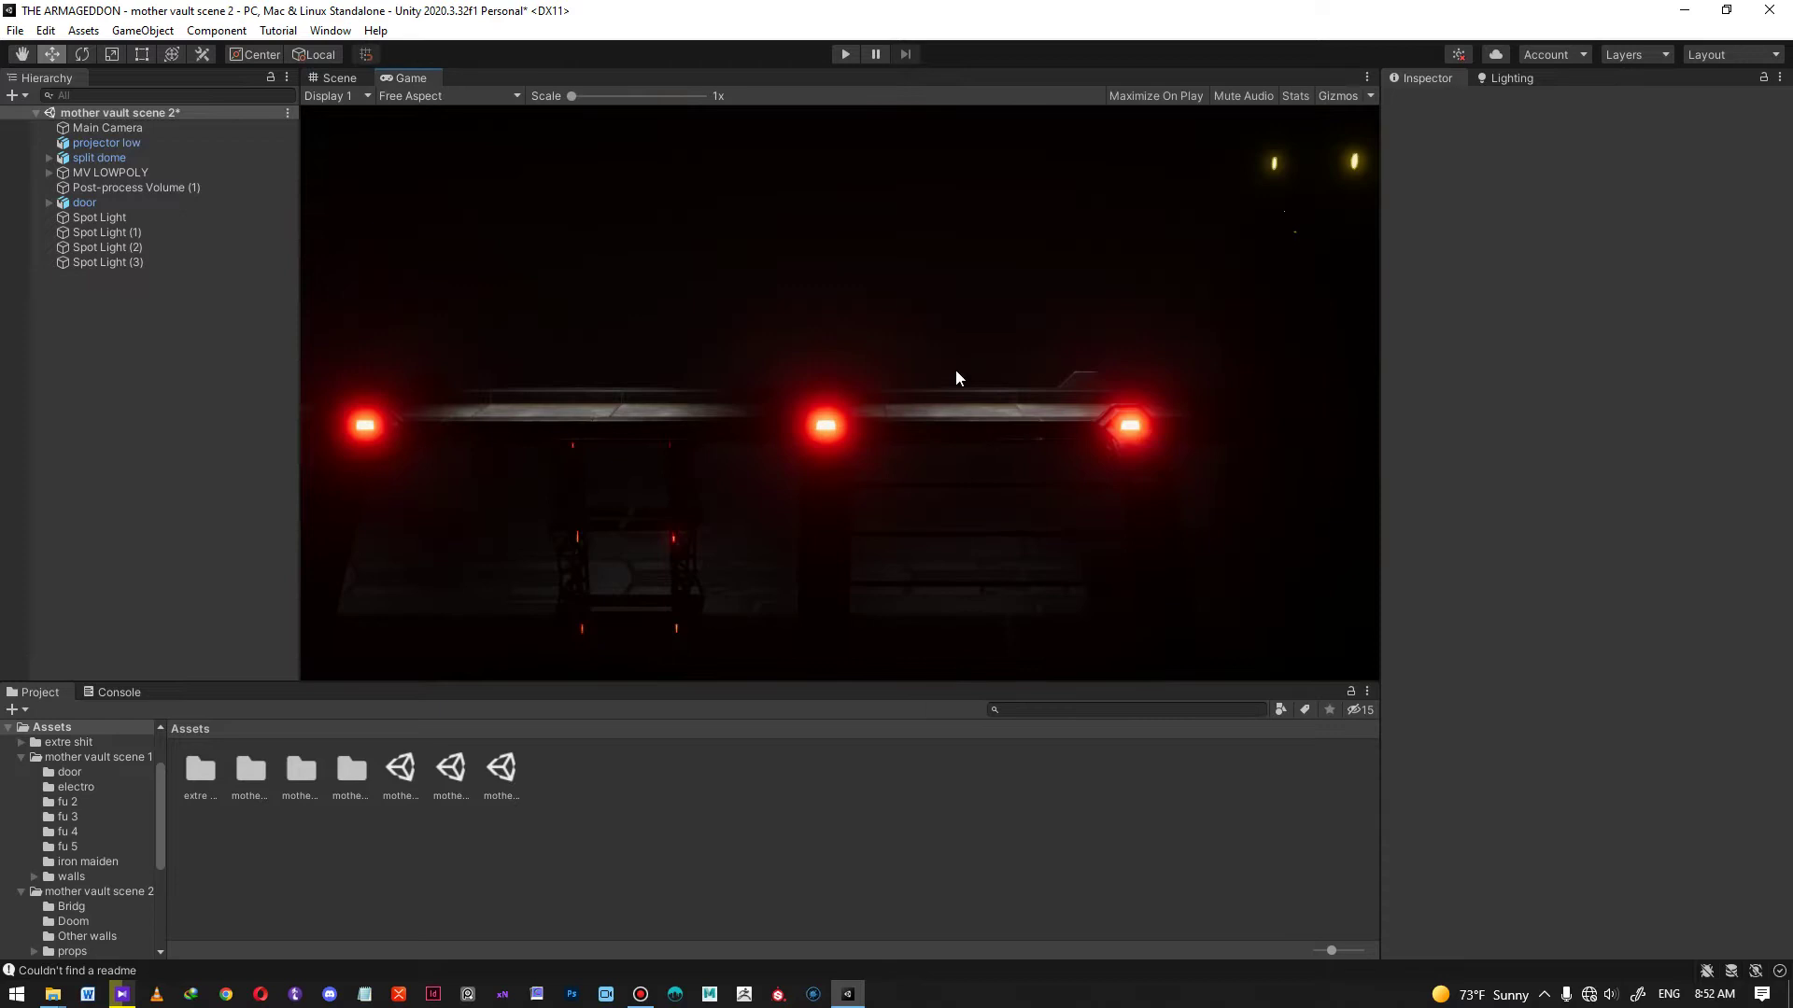
pyautogui.click(331, 76)
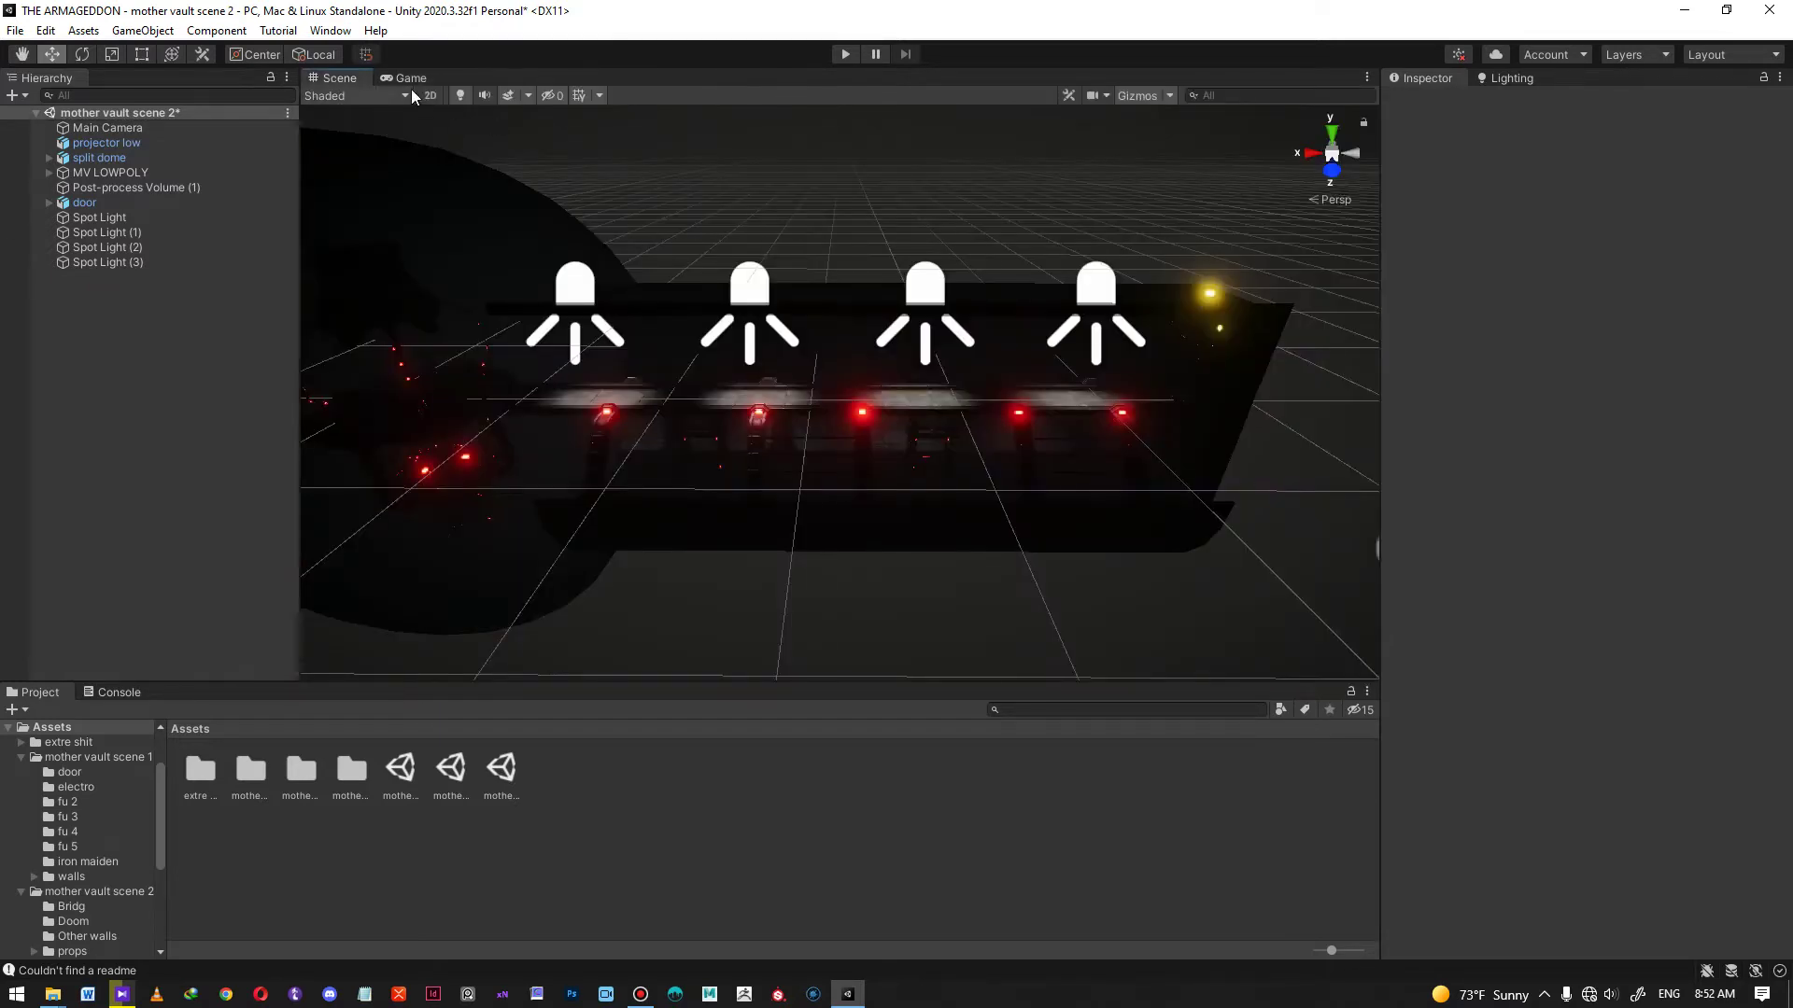
pyautogui.keyDown('alt'); pyautogui.moveTo(824, 325); pyautogui.dragTo(592, 331); pyautogui.keyUp('alt')
pyautogui.keyDown('alt'); pyautogui.moveTo(1027, 315); pyautogui.dragTo(1074, 355); pyautogui.keyUp('alt')
pyautogui.scroll(3, 1083, 392)
pyautogui.keyDown('alt'); pyautogui.moveTo(1124, 440); pyautogui.dragTo(964, 231); pyautogui.keyUp('alt')
pyautogui.scroll(6, 971, 373)
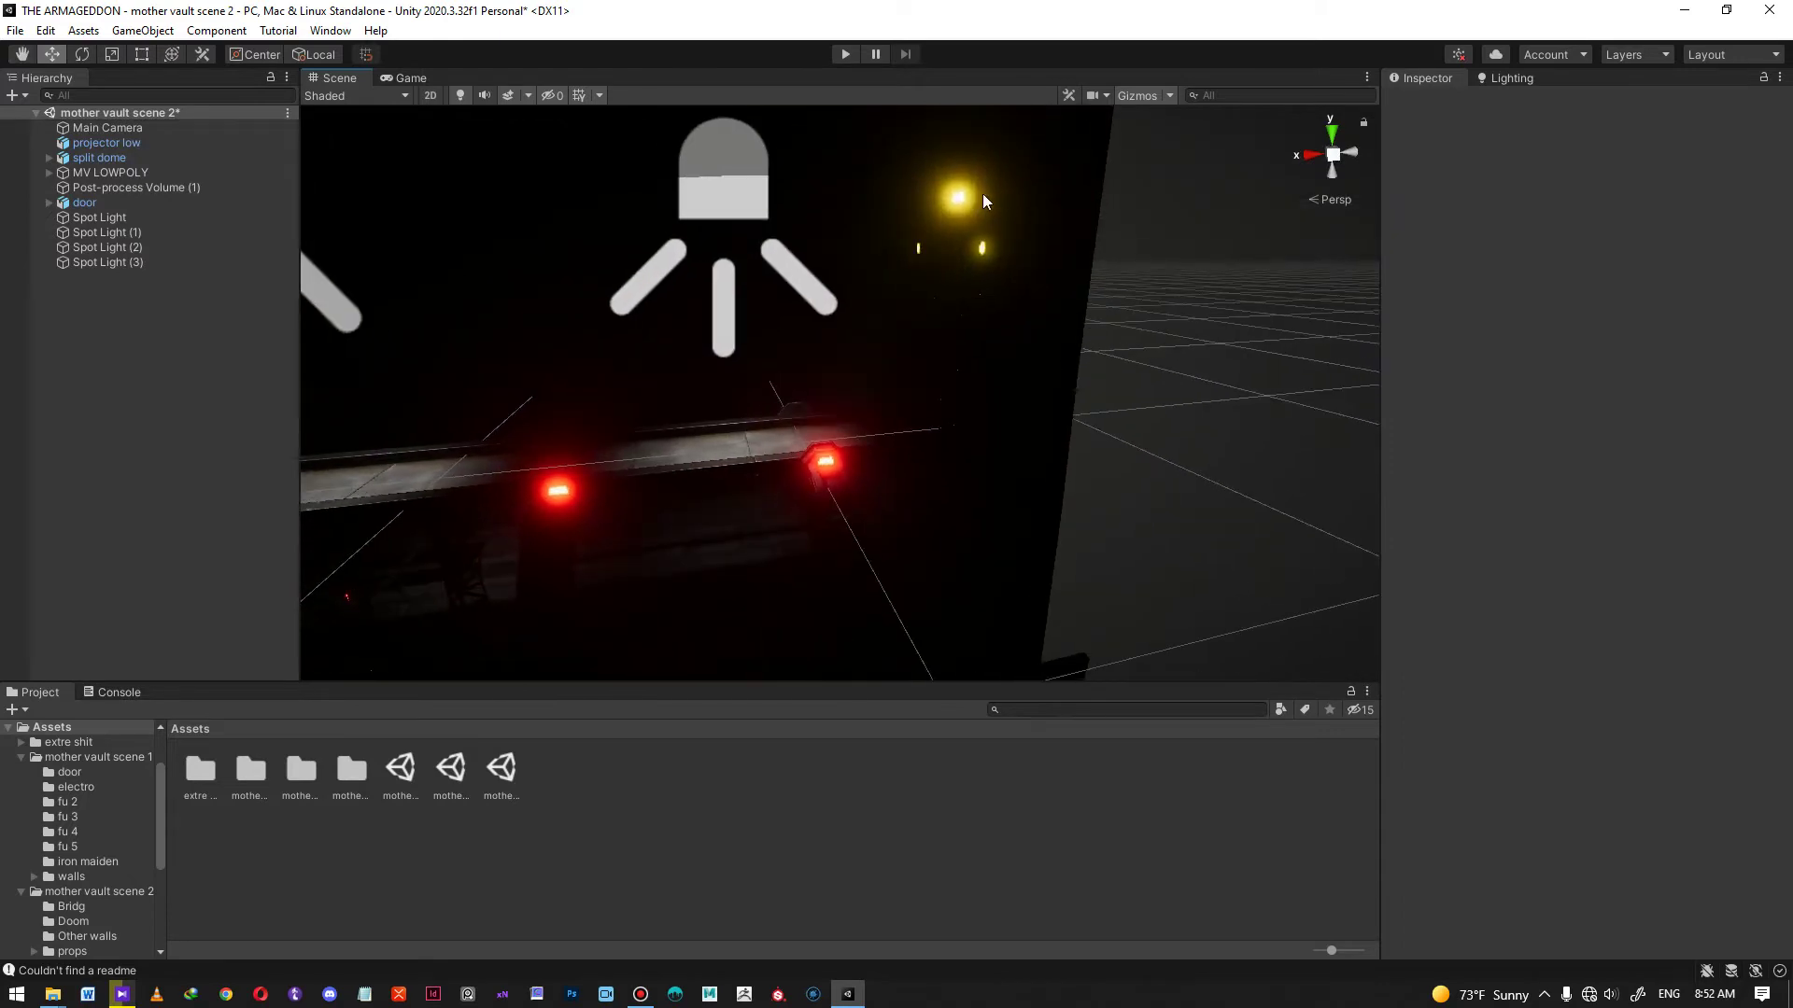
pyautogui.keyDown('alt'); pyautogui.moveTo(998, 224); pyautogui.dragTo(411, 327, button='right'); pyautogui.keyUp('alt')
pyautogui.keyDown('alt'); pyautogui.moveTo(411, 327); pyautogui.dragTo(932, 305); pyautogui.keyUp('alt')
# - Select all the room objects except the four spotlights and mark them and their children as static
pyautogui.moveTo(970, 228); pyautogui.dragTo(519, 607)
pyautogui.keyDown('ctrl'); pyautogui.click(105, 366); pyautogui.keyUp('ctrl')
pyautogui.keyDown('ctrl'); pyautogui.click(108, 378); pyautogui.keyUp('ctrl')
pyautogui.keyDown('ctrl'); pyautogui.click(108, 394); pyautogui.keyUp('ctrl')
pyautogui.keyDown('ctrl'); pyautogui.click(110, 409); pyautogui.keyUp('ctrl')
pyautogui.keyDown('alt'); pyautogui.moveTo(943, 422); pyautogui.dragTo(1344, 424); pyautogui.keyUp('alt')
pyautogui.moveTo(701, 523); pyautogui.dragTo(1008, 420, button='middle')
pyautogui.keyDown('alt'); pyautogui.moveTo(1008, 420); pyautogui.dragTo(1018, 439); pyautogui.keyUp('alt')
pyautogui.scroll(4, 1025, 451)
pyautogui.moveTo(1036, 467); pyautogui.dragTo(971, 467, button='middle')
pyautogui.click(1737, 104)
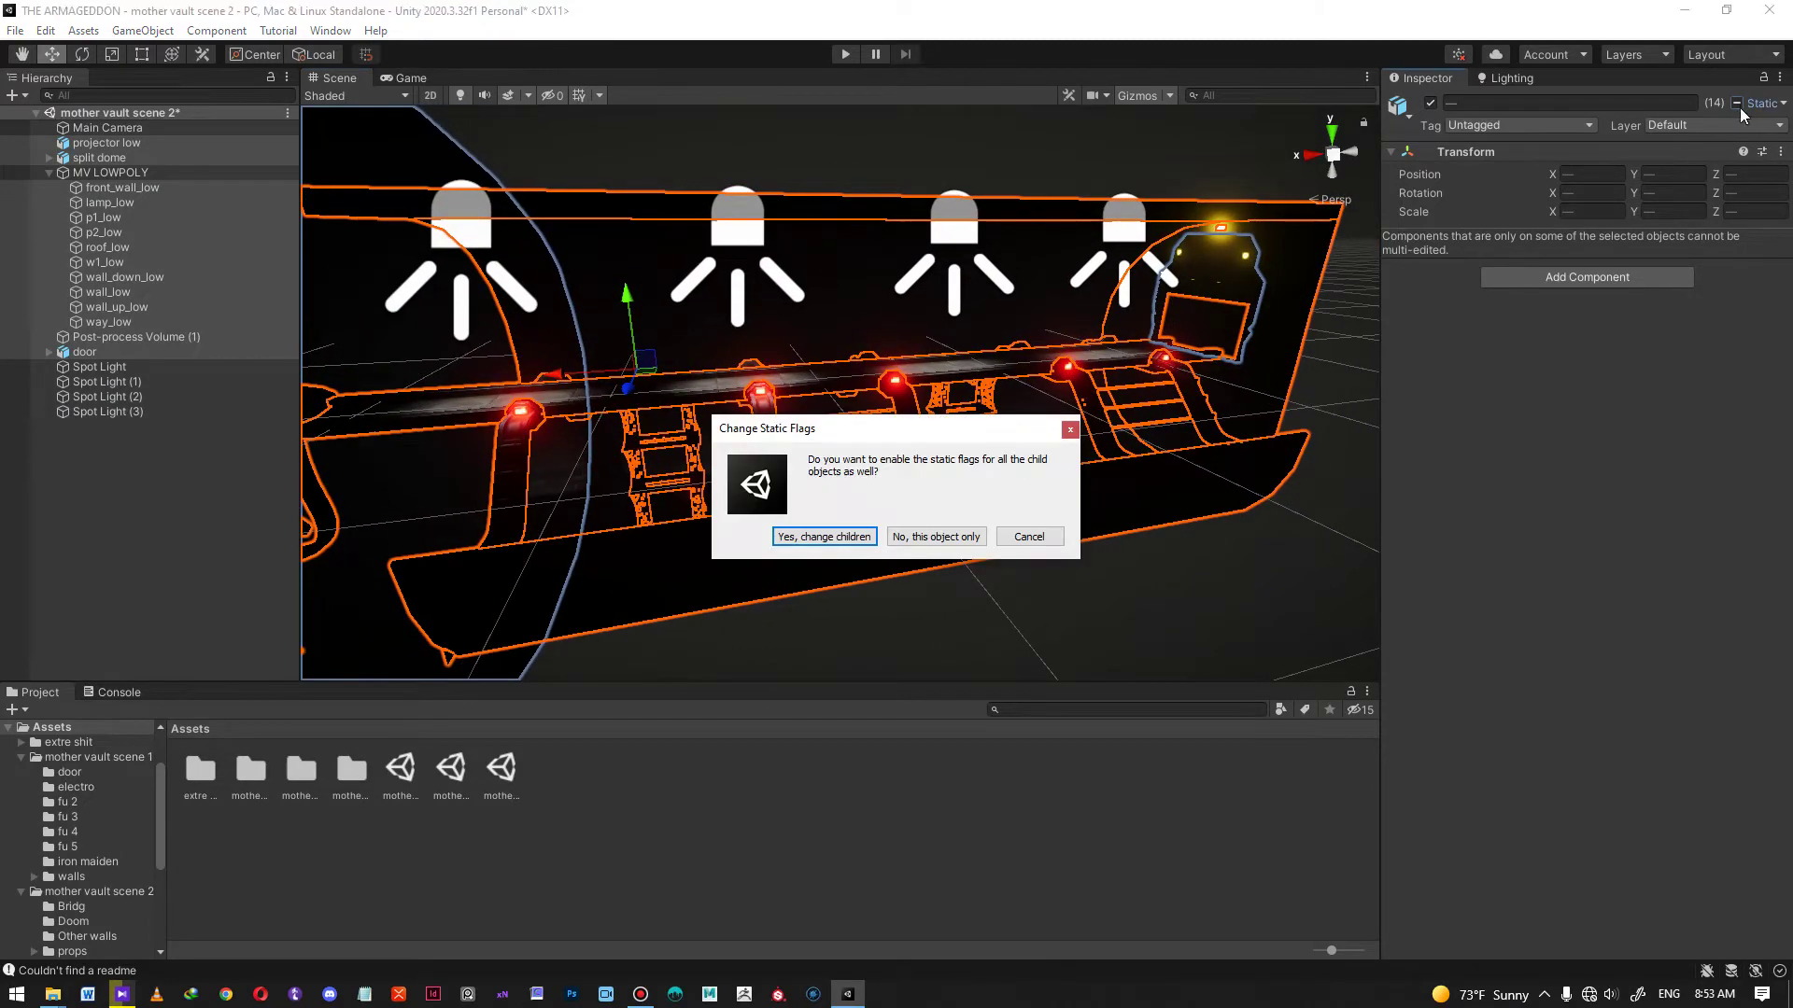
pyautogui.click(845, 538)
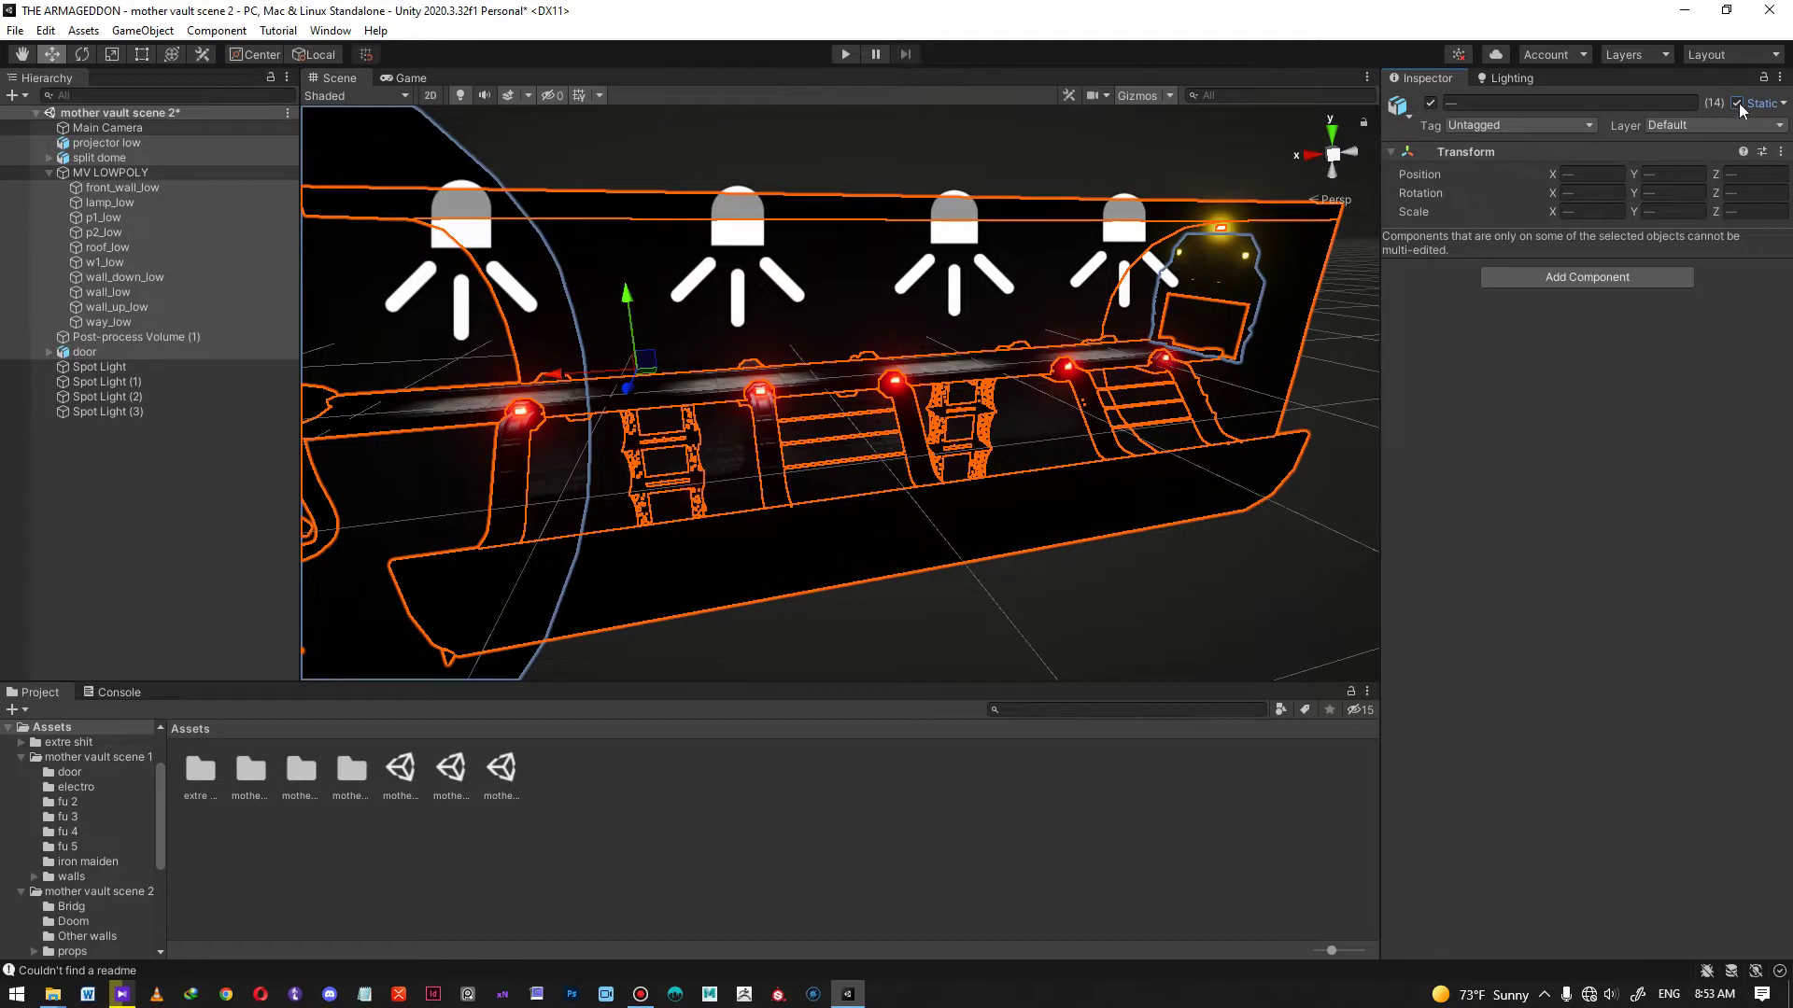
pyautogui.click(1333, 372)
pyautogui.keyDown('alt'); pyautogui.moveTo(1264, 401); pyautogui.dragTo(937, 168); pyautogui.keyUp('alt')
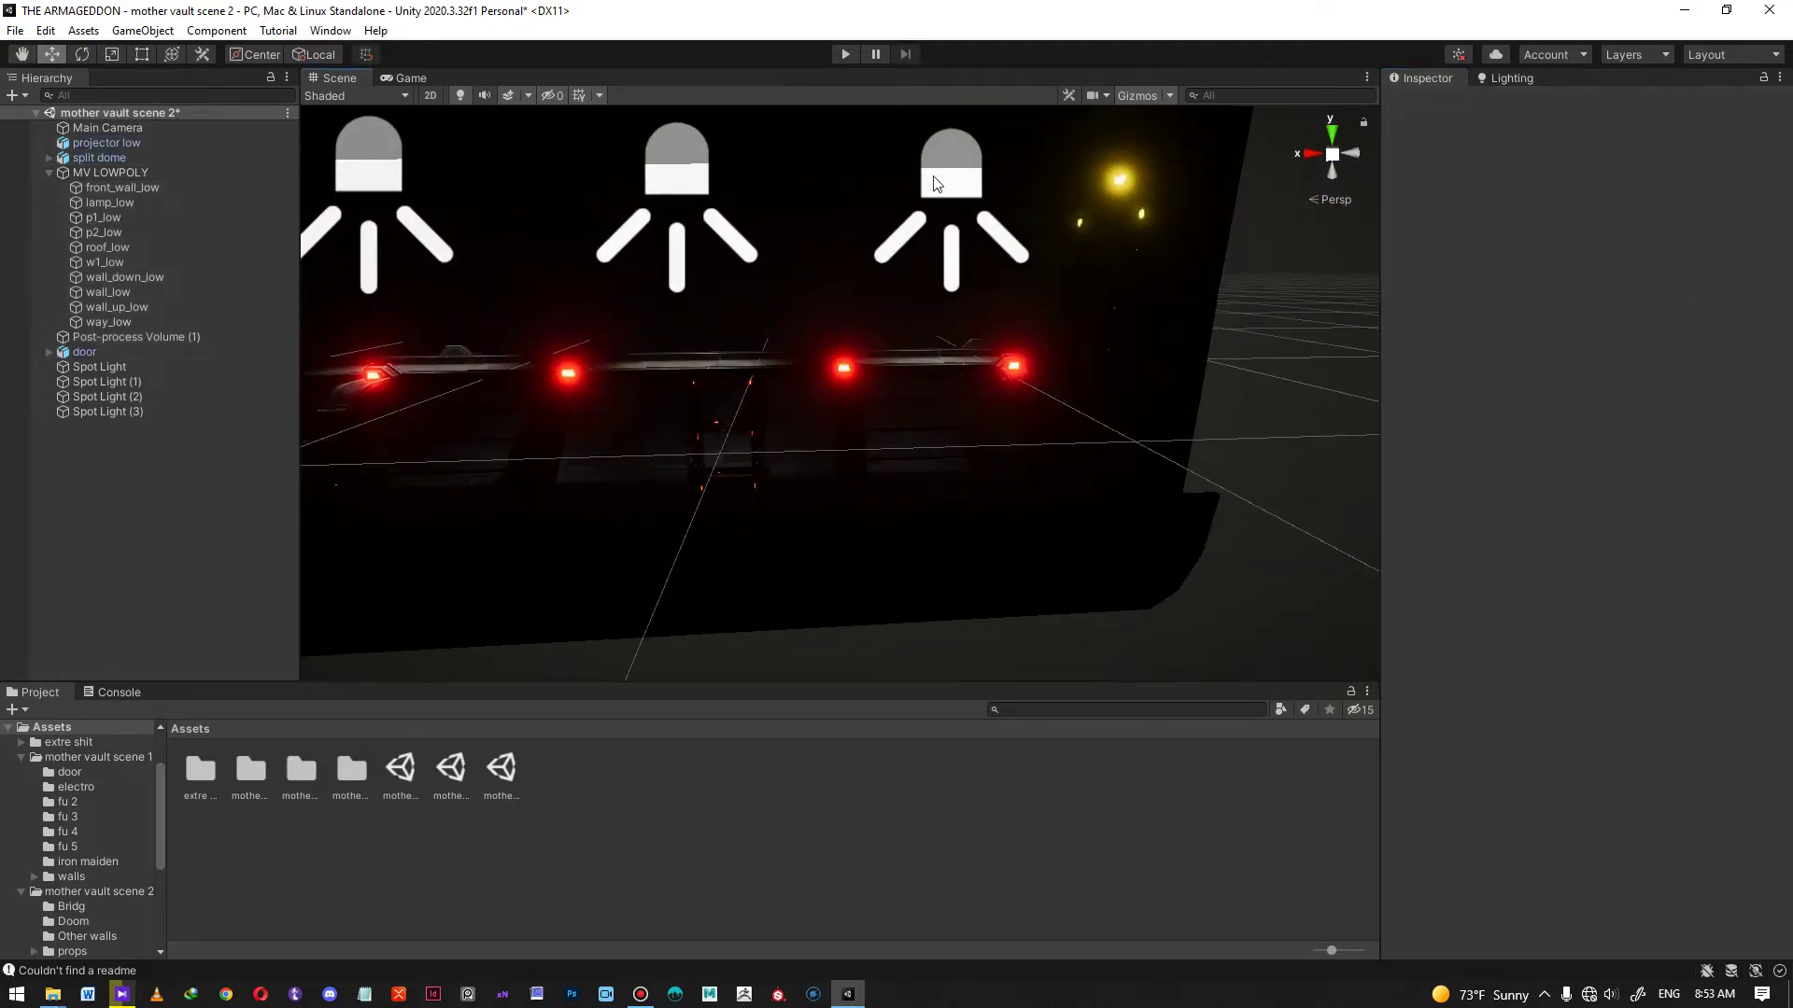
# - Change the light mode of the first spotlight and Spot Light (1) from realtime to Mixed
pyautogui.keyDown('alt'); pyautogui.moveTo(920, 389); pyautogui.dragTo(931, 393); pyautogui.keyUp('alt')
pyautogui.keyDown('alt'); pyautogui.moveTo(1009, 460); pyautogui.dragTo(956, 192, button='right'); pyautogui.keyUp('alt')
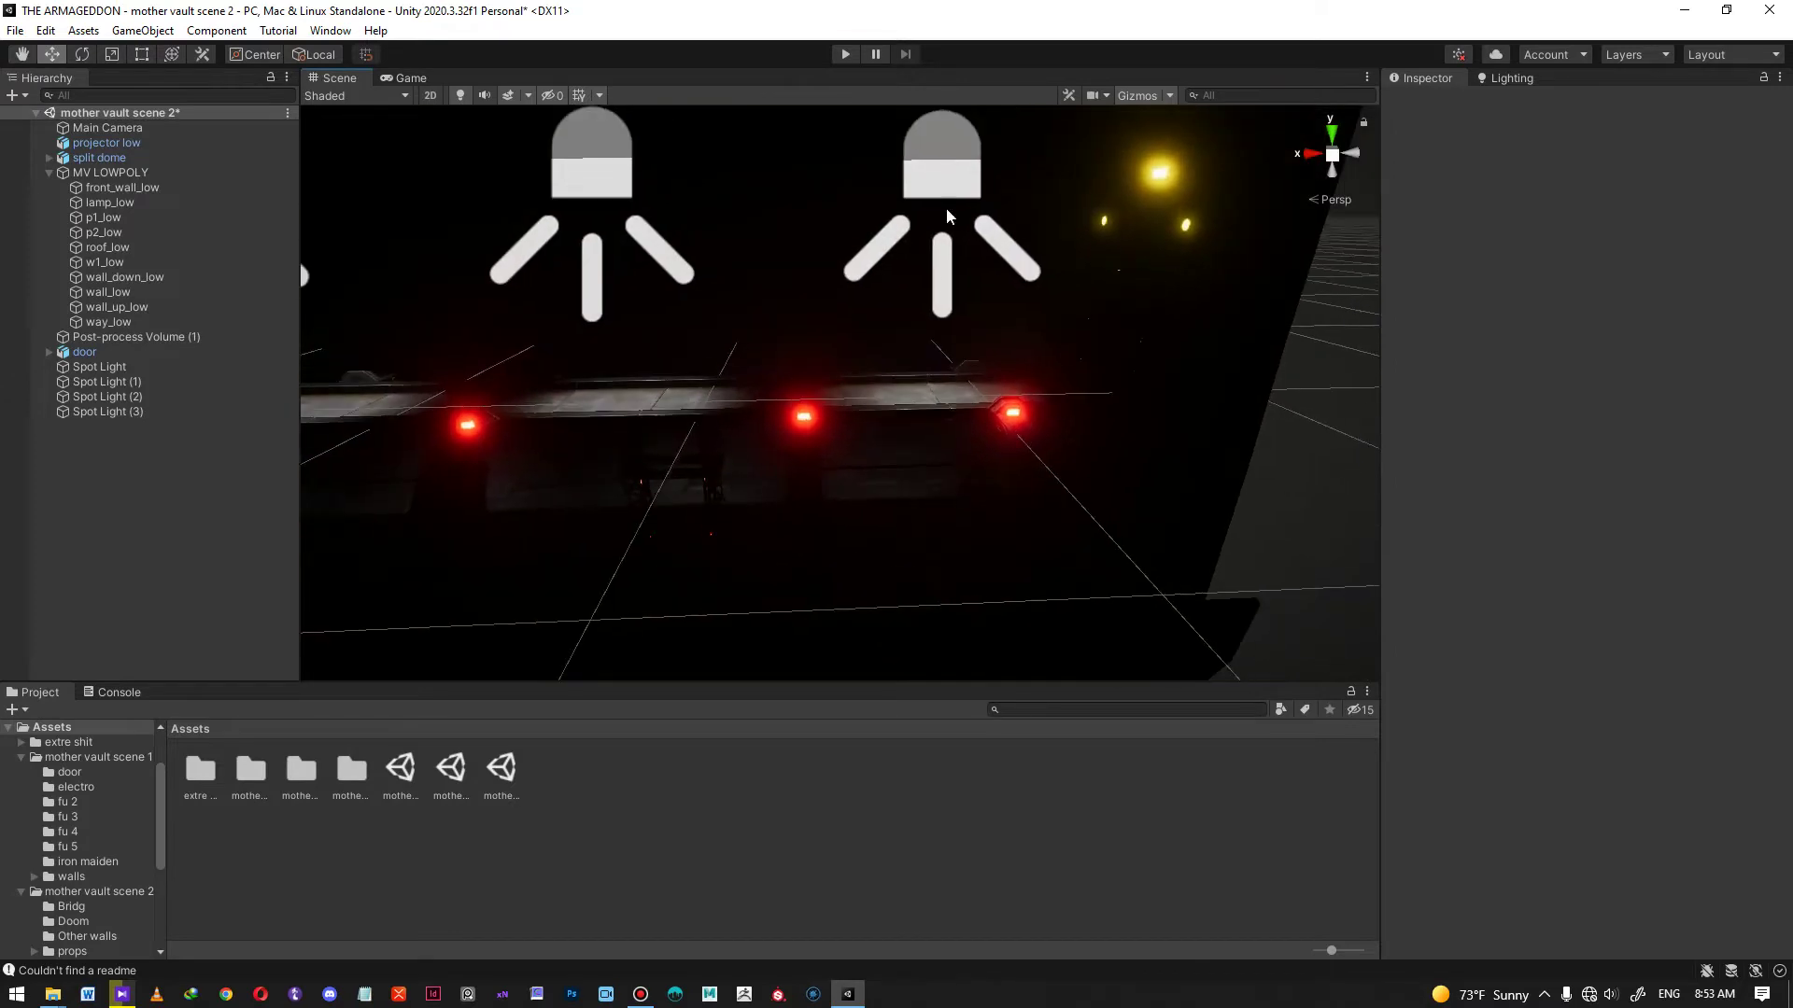
pyautogui.click(947, 178)
pyautogui.click(945, 180)
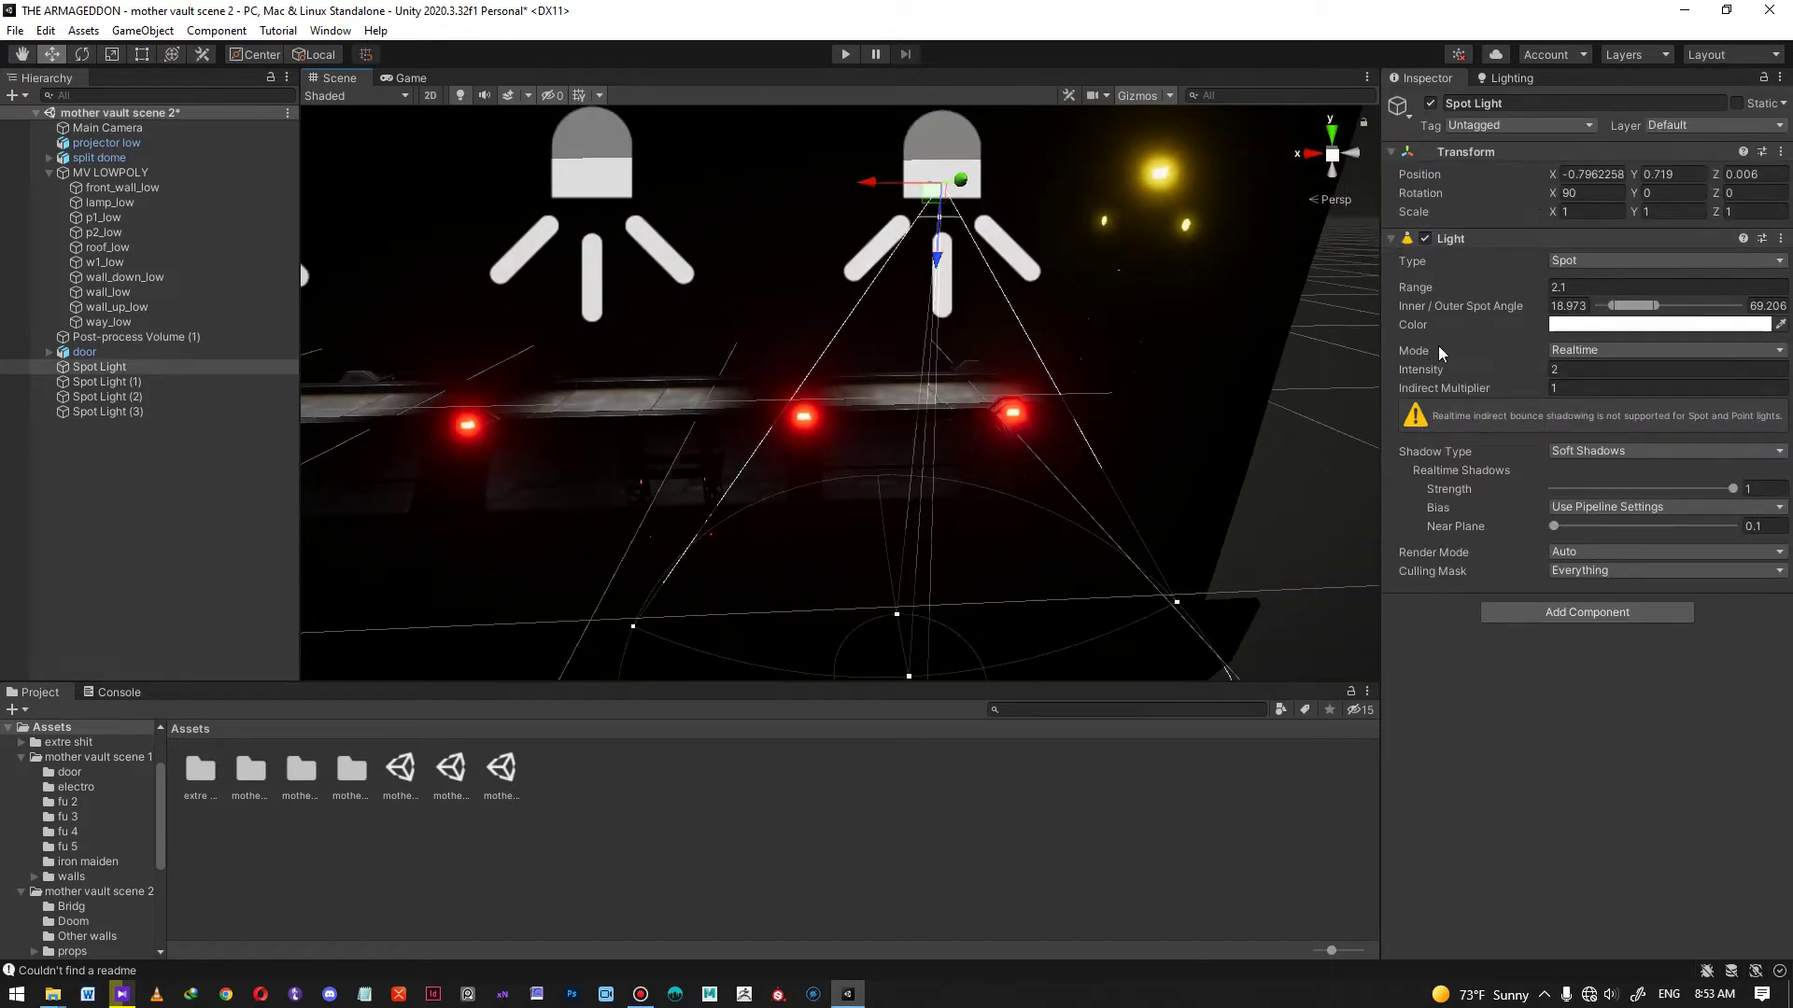
pyautogui.click(1576, 351)
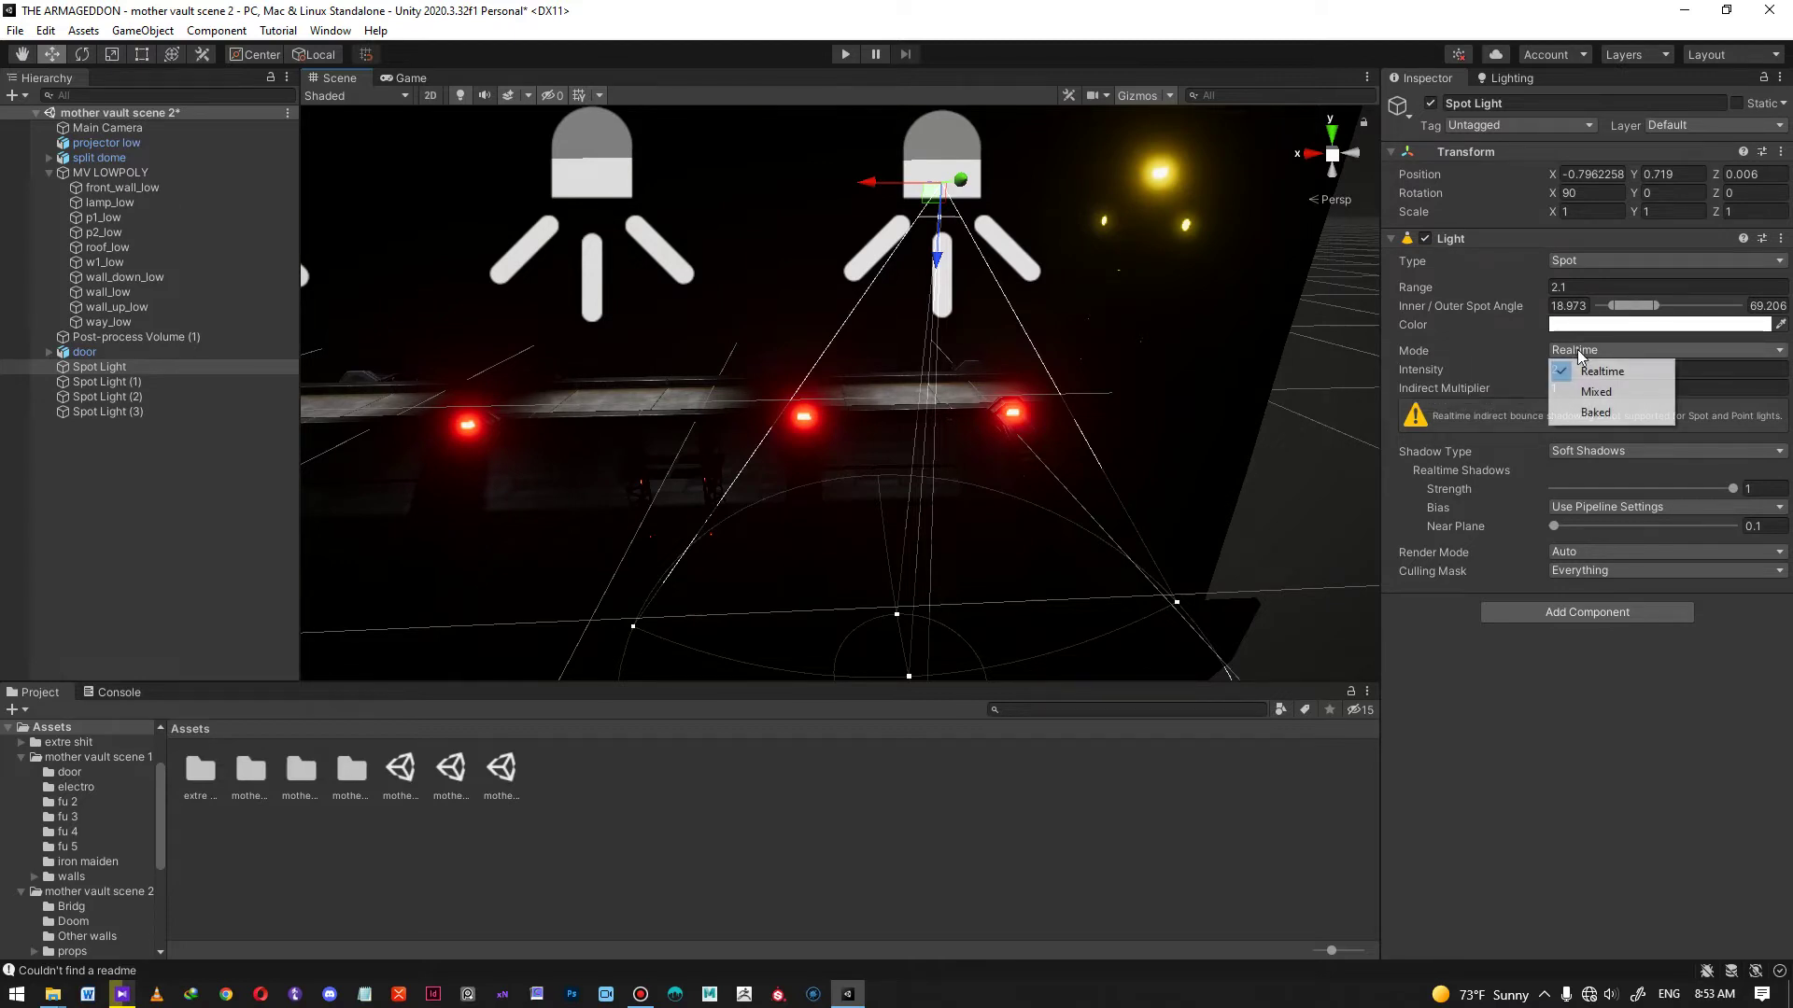
pyautogui.click(1615, 390)
pyautogui.moveTo(864, 328); pyautogui.dragTo(954, 327, button='middle')
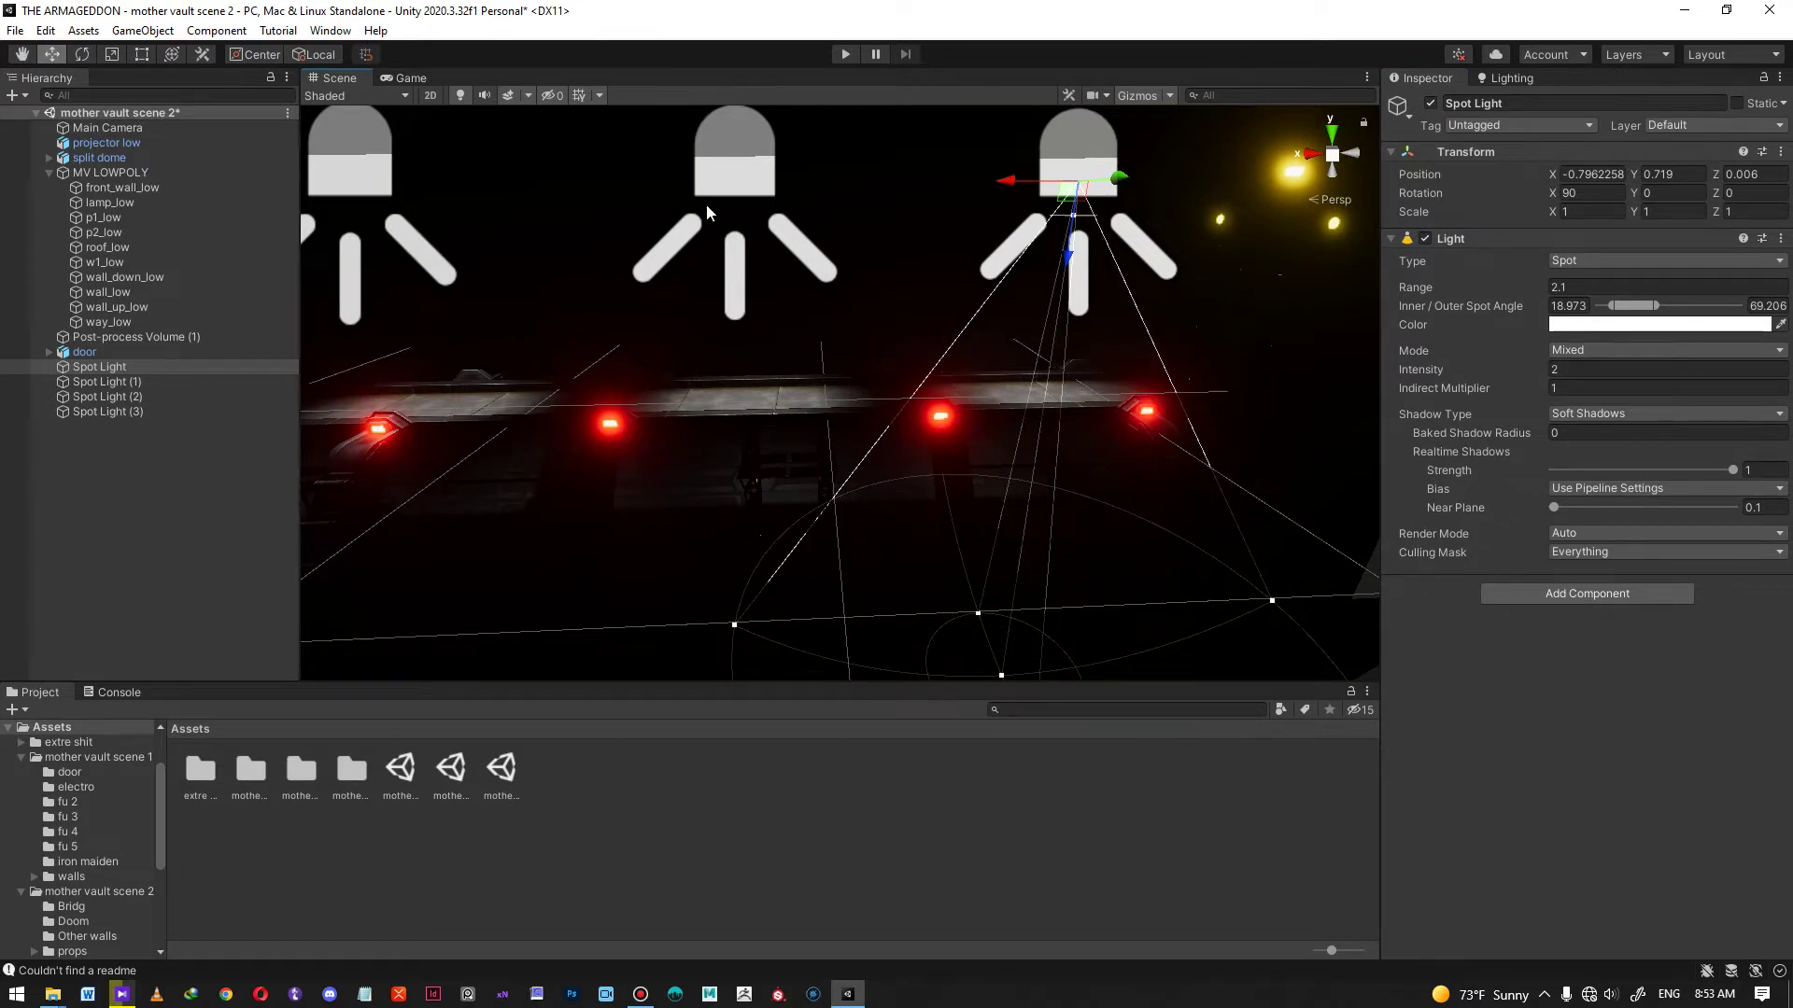
pyautogui.click(734, 182)
pyautogui.click(1578, 350)
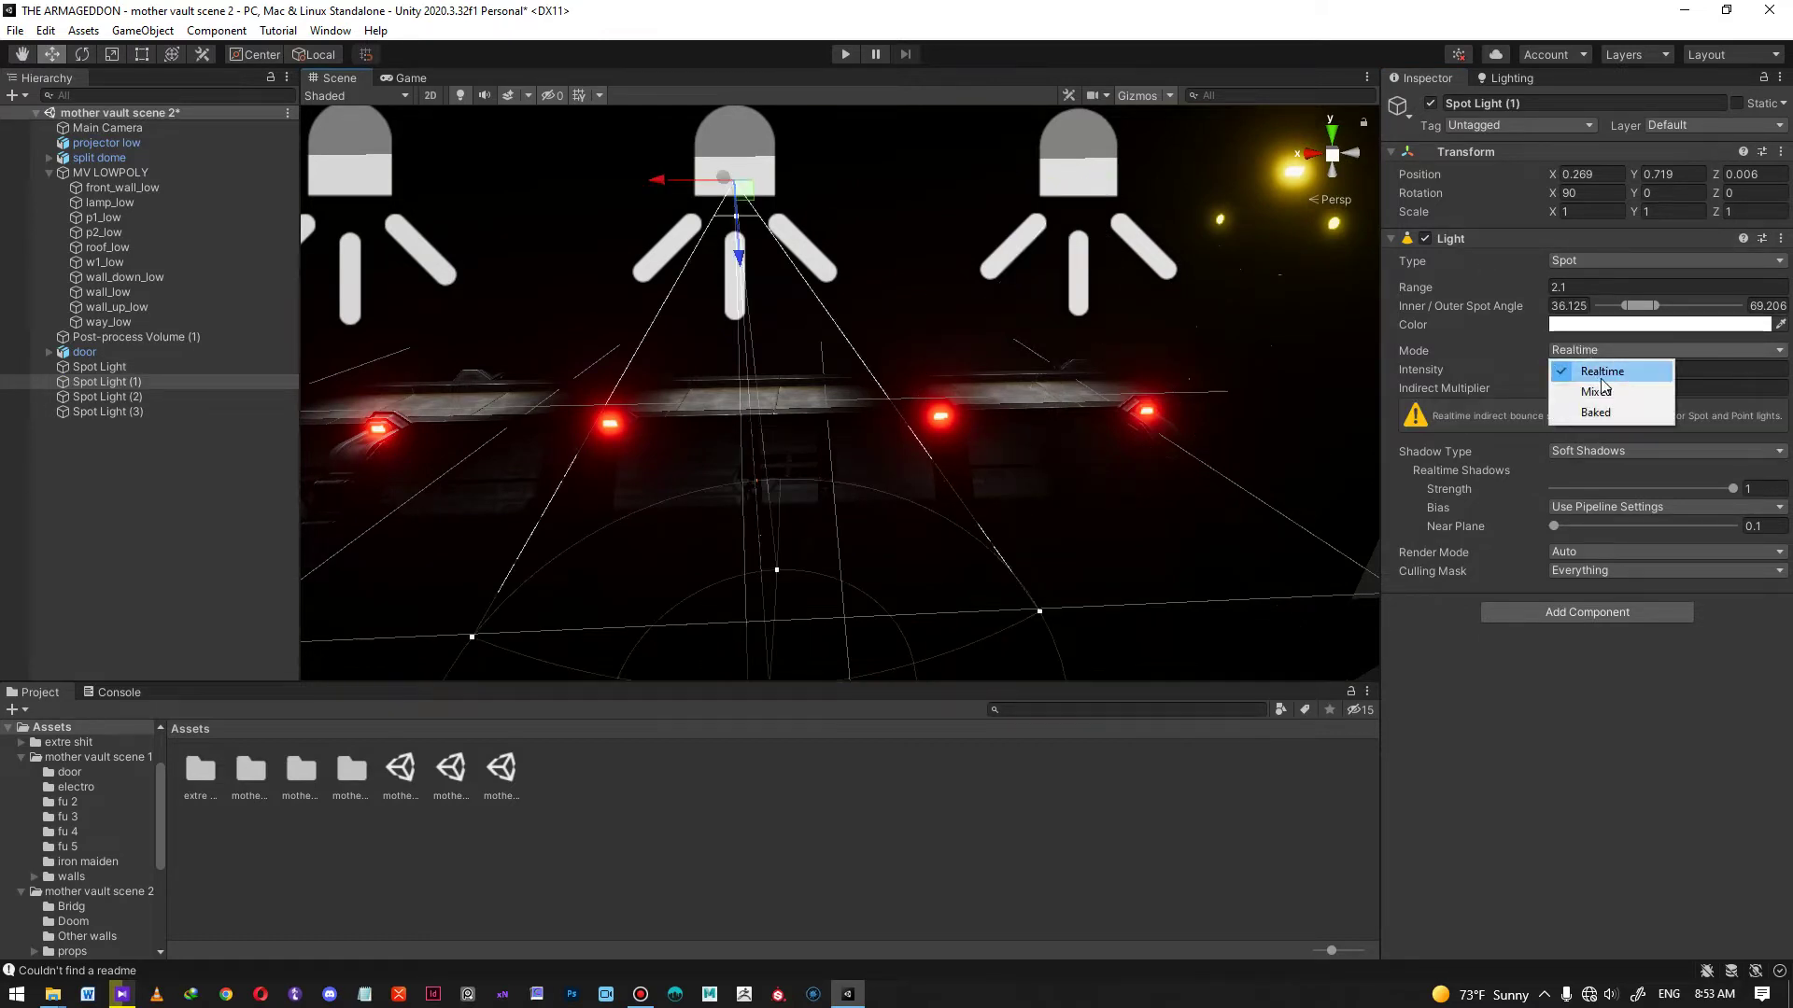
pyautogui.click(1606, 392)
# - Change the light mode of Spot Light (2) and Spot Light (3) to Mixed
pyautogui.moveTo(826, 293); pyautogui.dragTo(980, 244, button='middle')
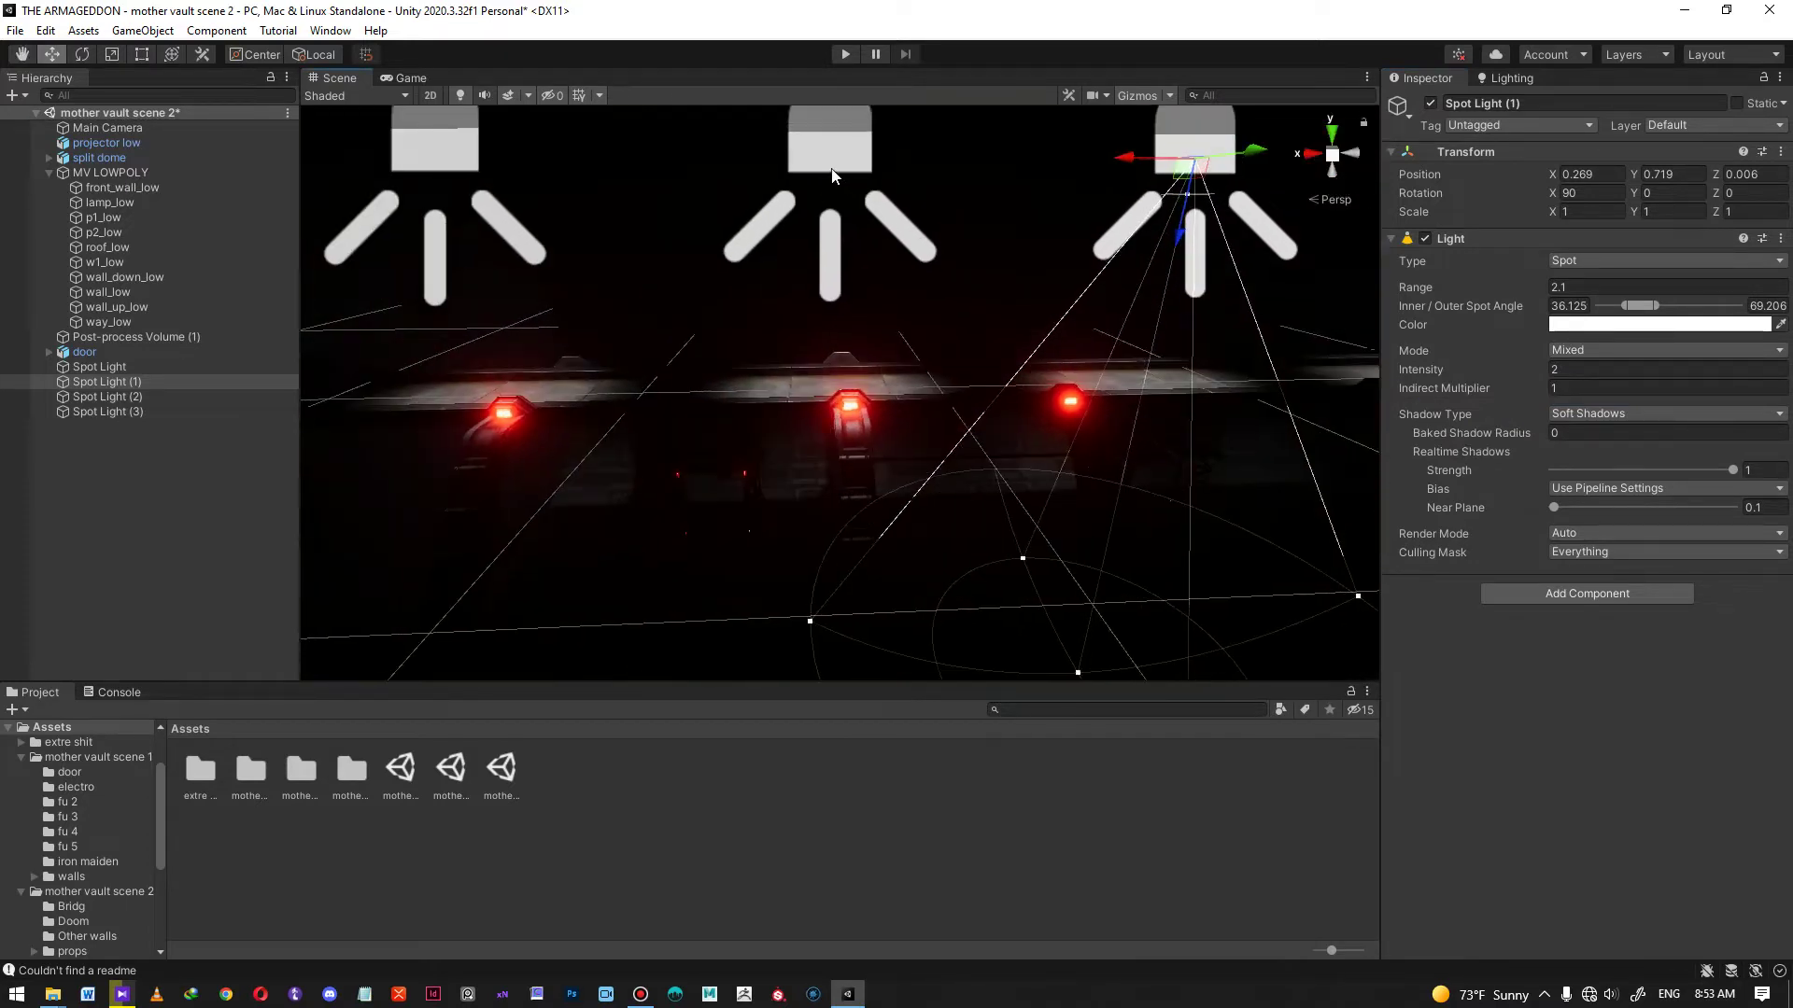
pyautogui.click(834, 175)
pyautogui.click(1586, 351)
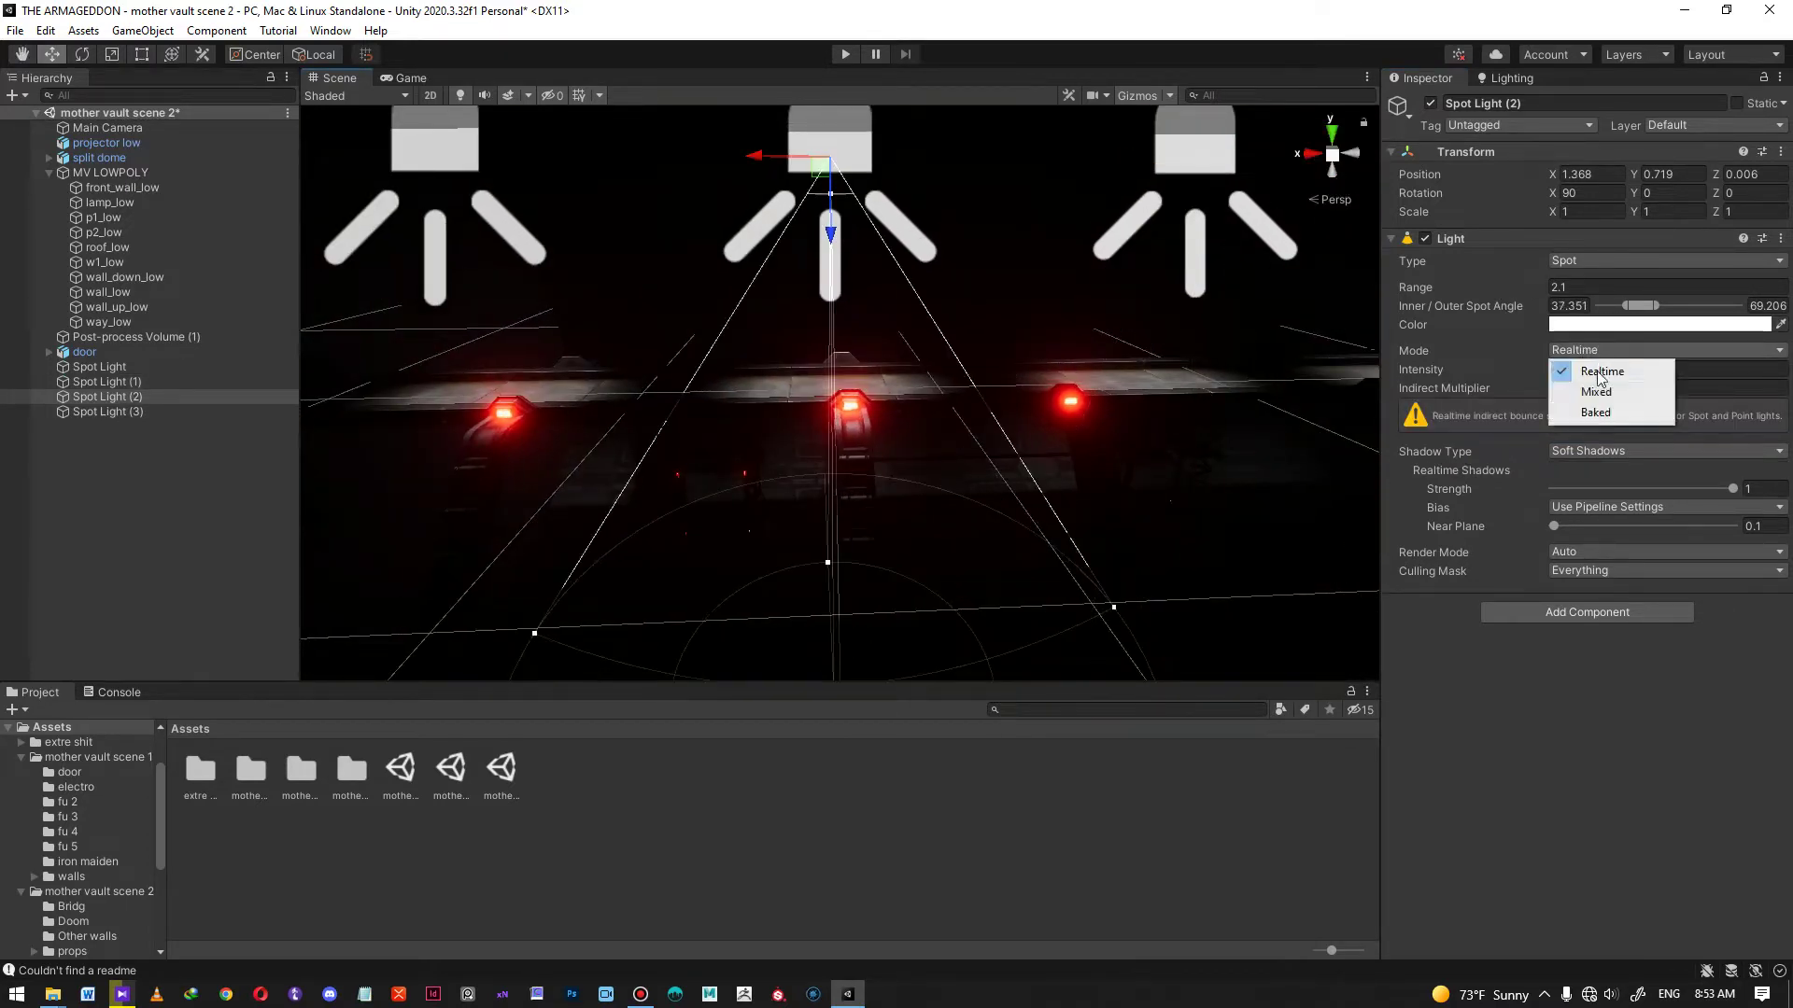
pyautogui.click(1595, 392)
pyautogui.moveTo(920, 332); pyautogui.dragTo(1134, 308, button='middle')
pyautogui.click(792, 122)
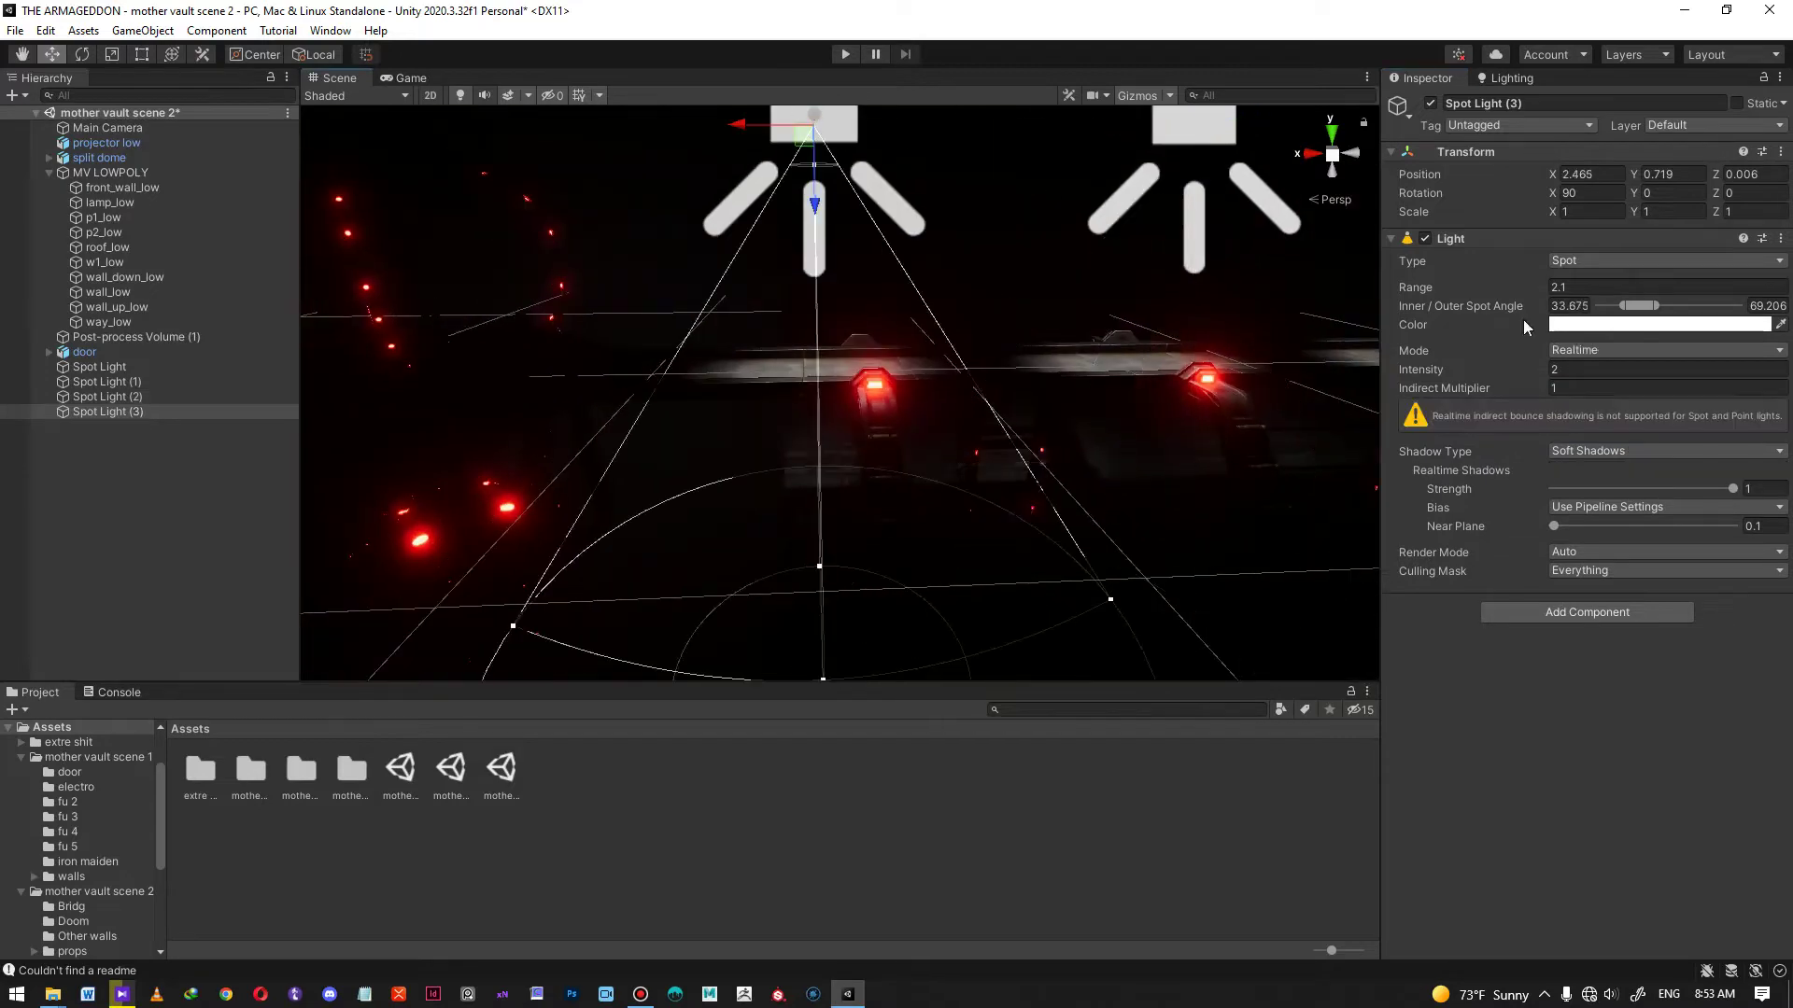
pyautogui.click(1591, 351)
pyautogui.click(1598, 385)
# - Open the scene's lighting settings and generate the baked lighting
pyautogui.moveTo(949, 328); pyautogui.dragTo(860, 364, button='right')
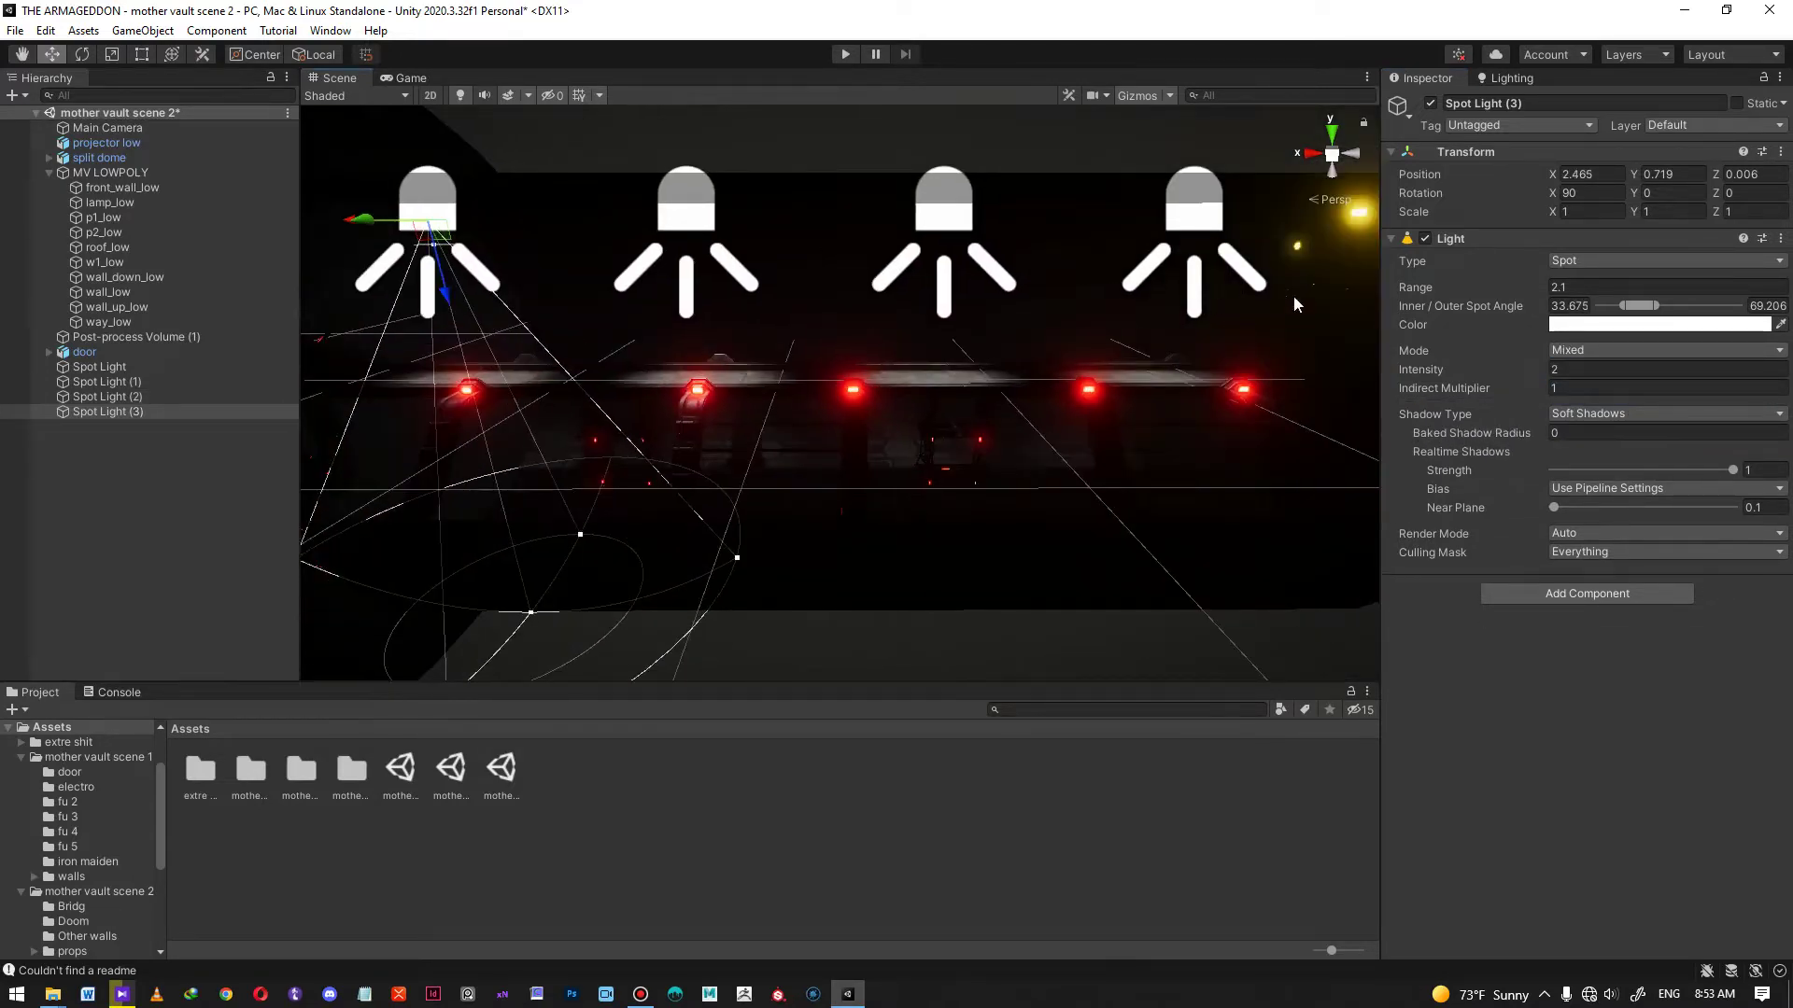
pyautogui.click(1492, 78)
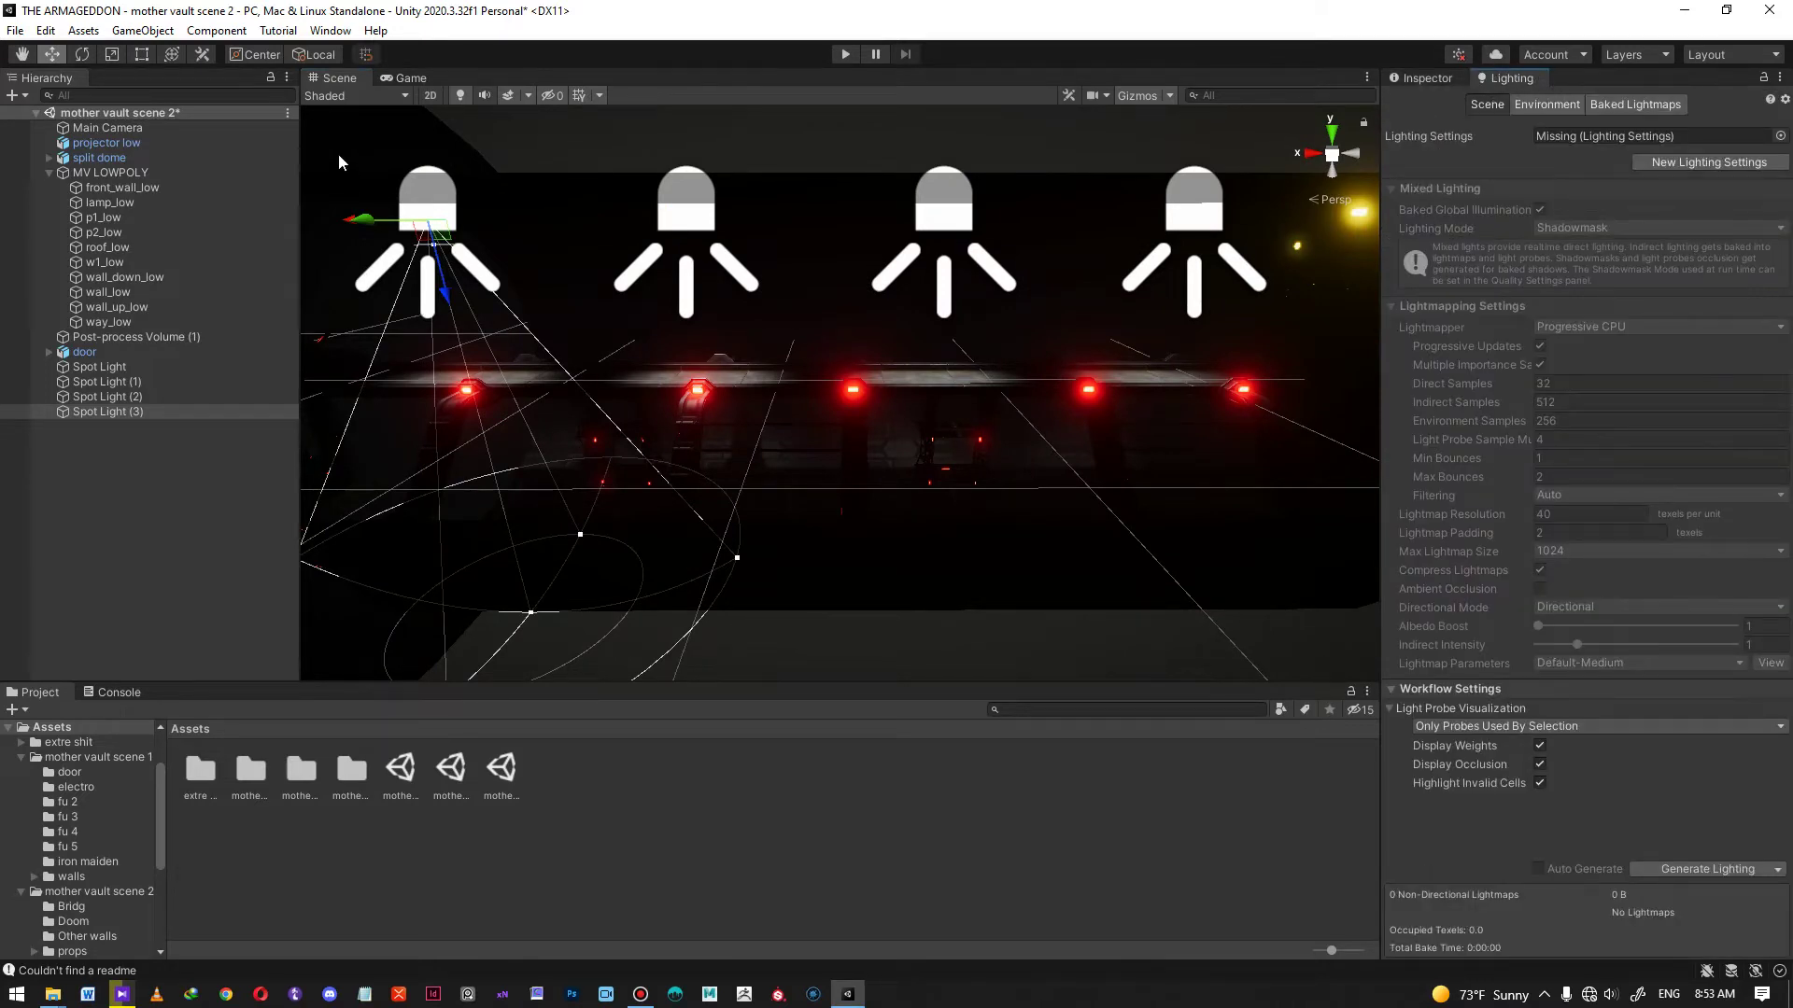
pyautogui.click(327, 30)
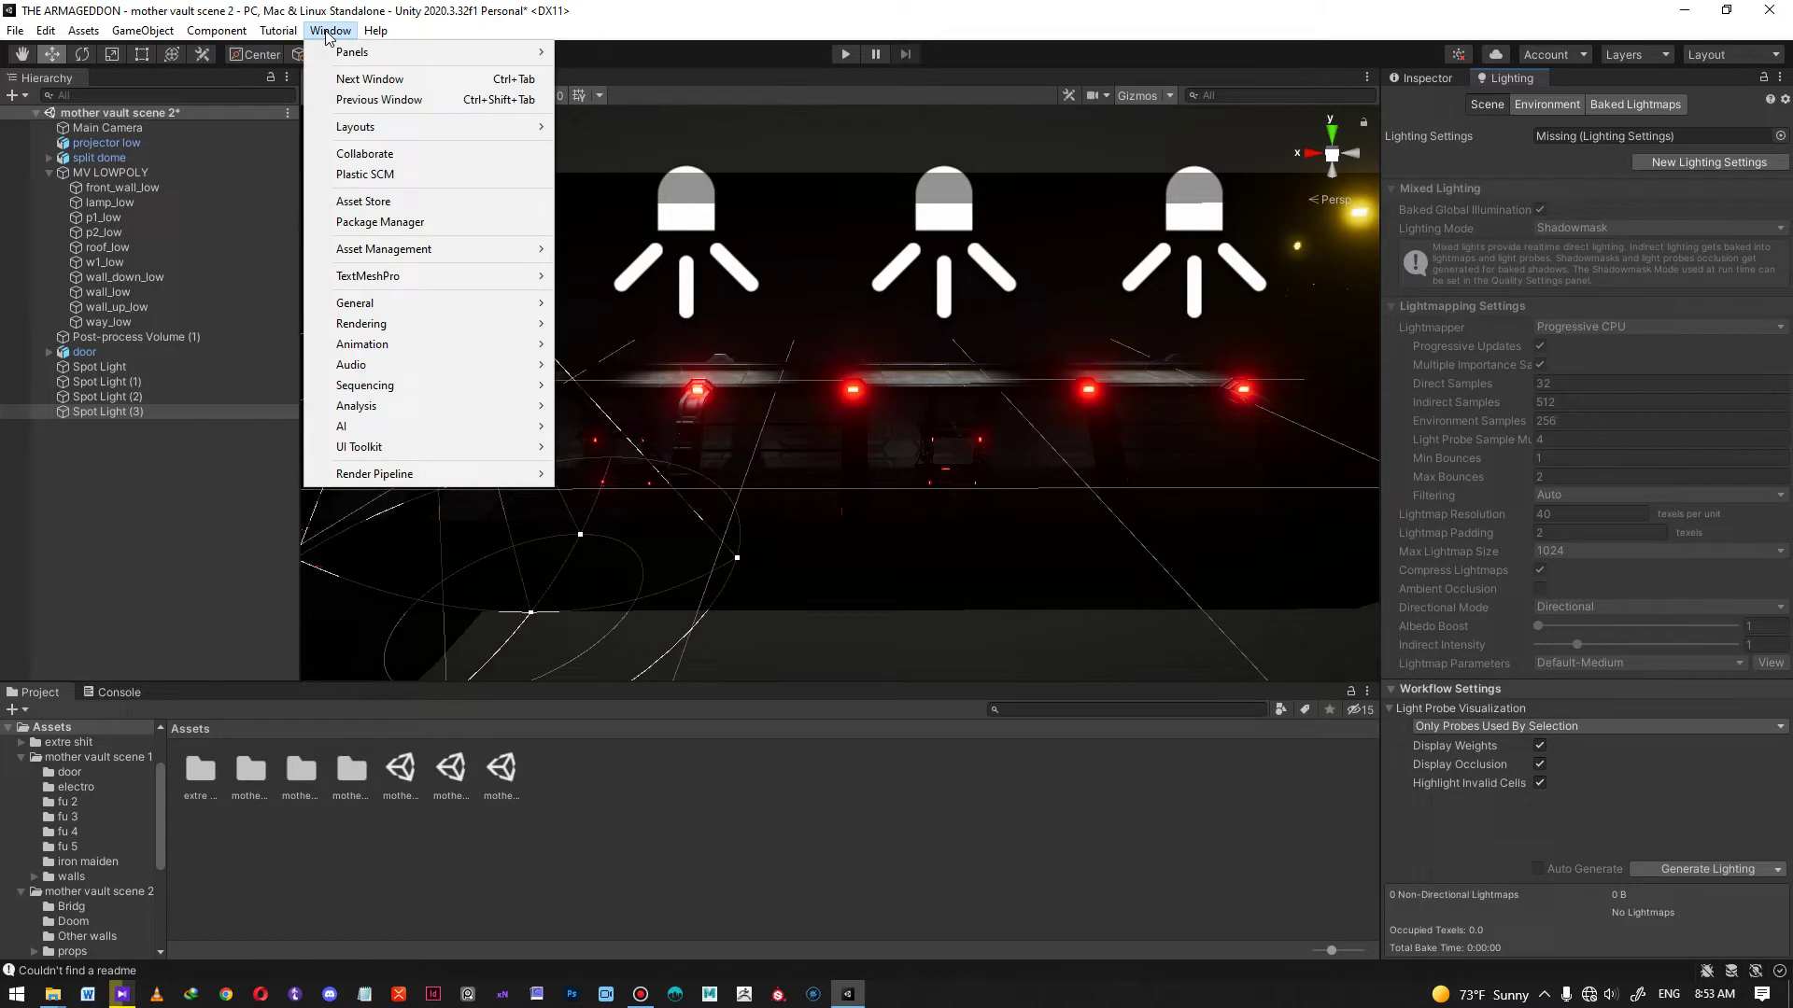
pyautogui.moveTo(452, 328)
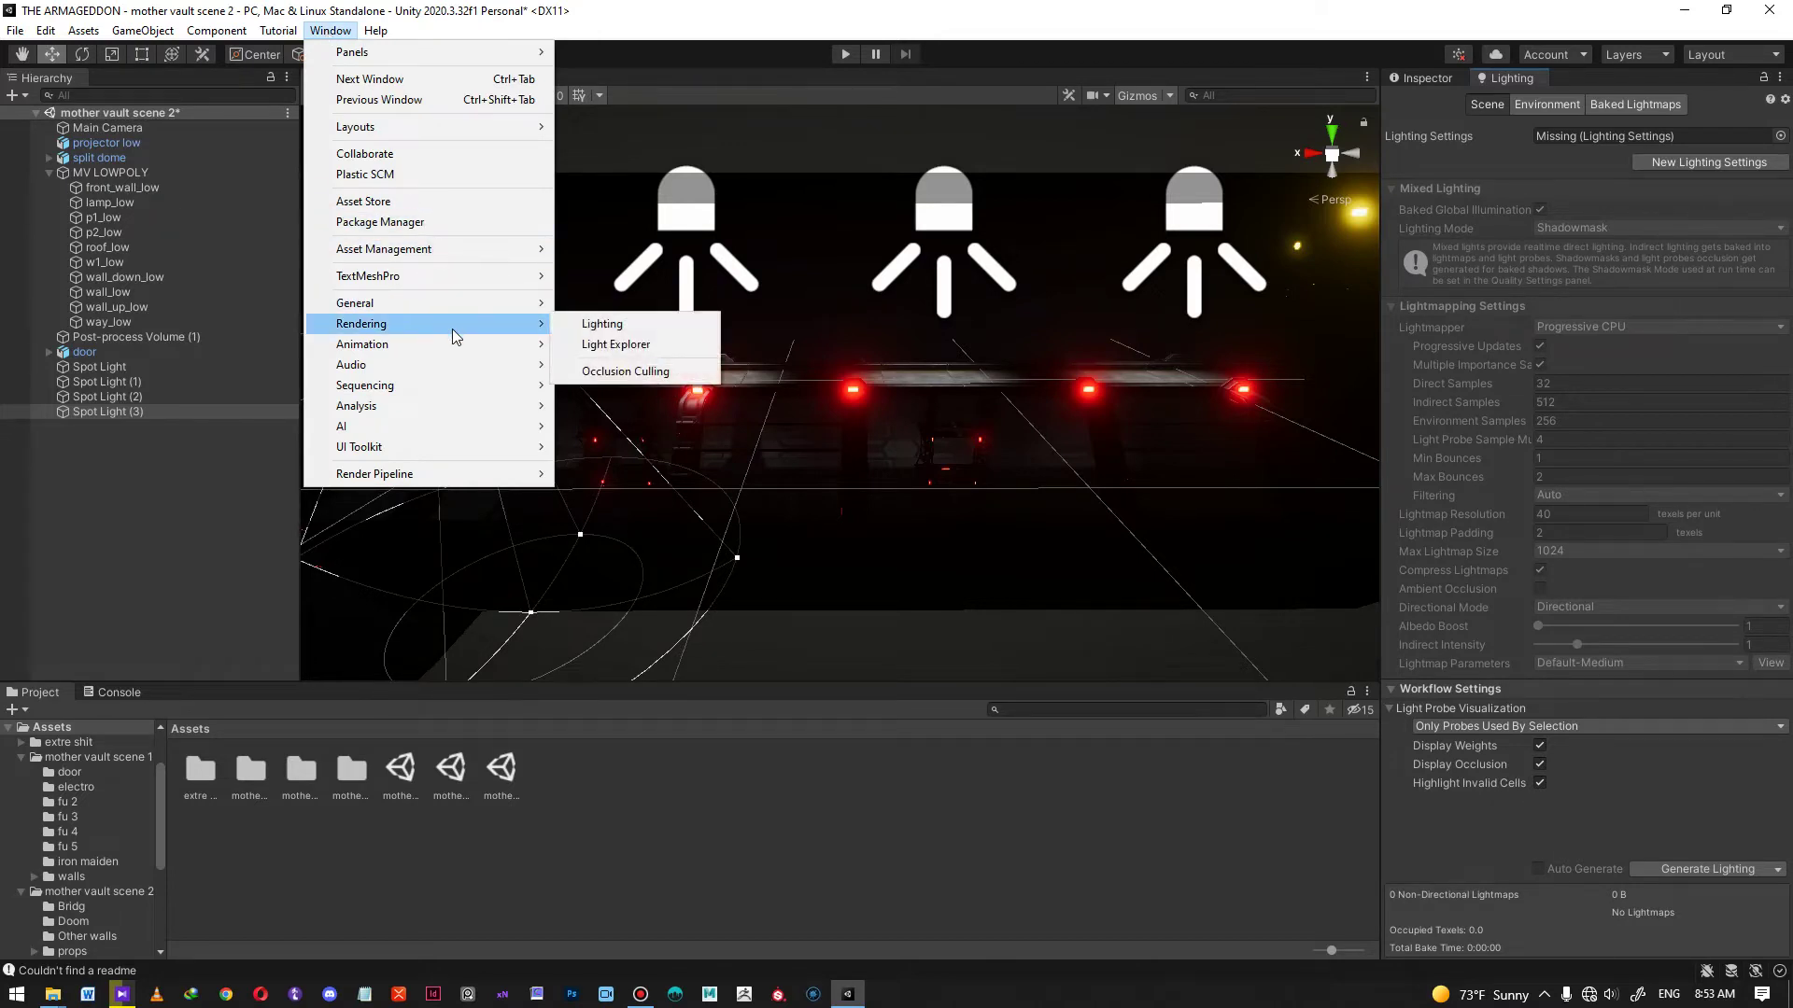
pyautogui.click(638, 327)
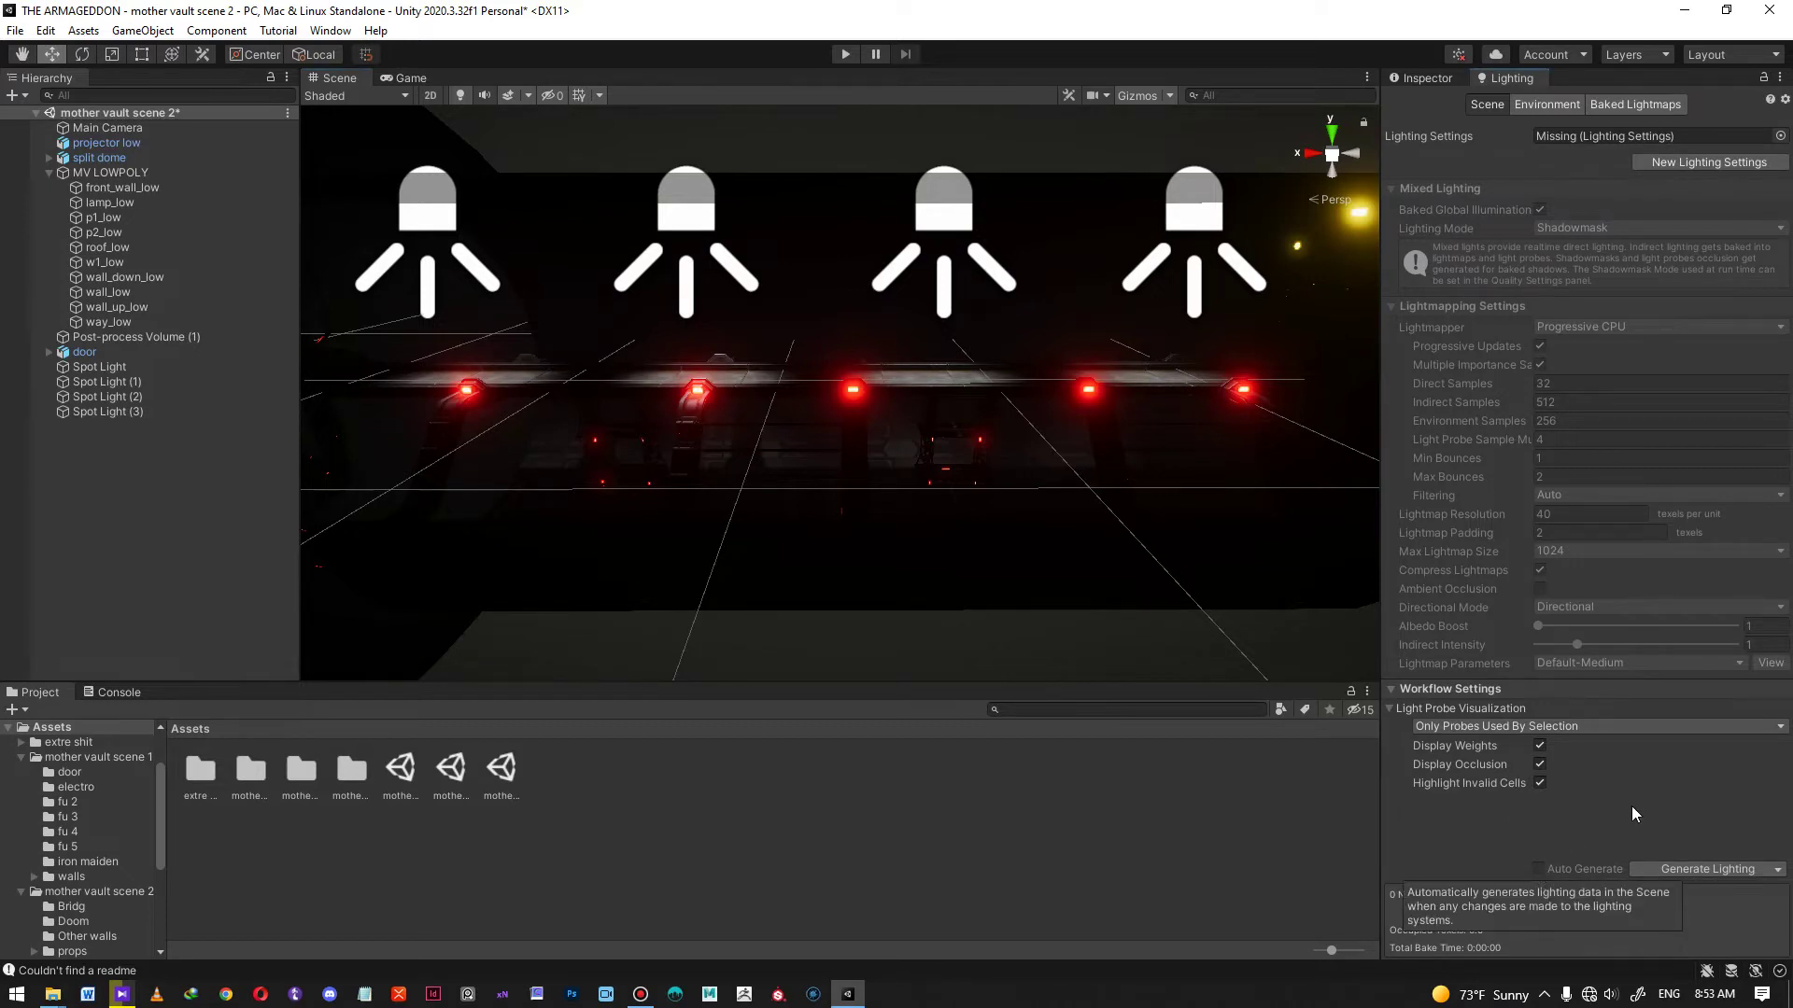
pyautogui.click(1695, 868)
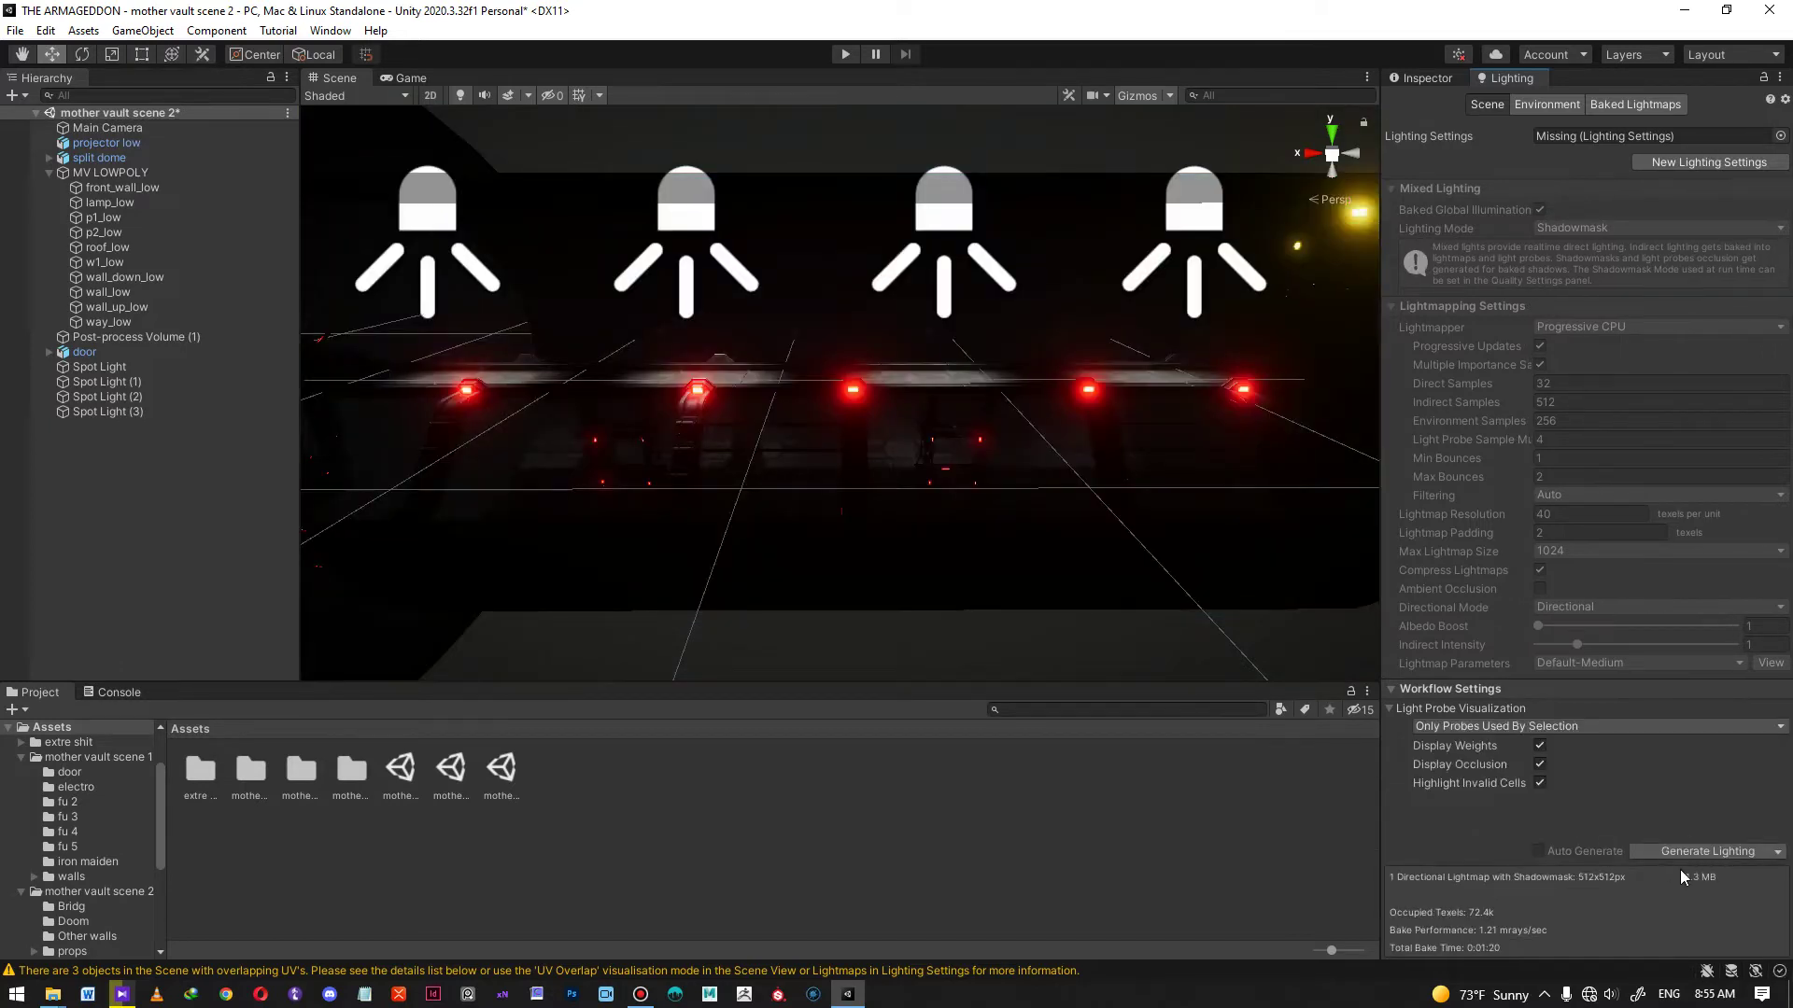
# - Examine the baked lighting on the walkway and around the yellow lamps by the door
pyautogui.moveTo(1196, 512); pyautogui.dragTo(916, 563, button='middle')
pyautogui.keyDown('alt'); pyautogui.moveTo(995, 404); pyautogui.dragTo(1004, 374); pyautogui.keyUp('alt')
pyautogui.scroll(3, 1004, 374)
pyautogui.moveTo(1011, 383); pyautogui.dragTo(984, 437, button='middle')
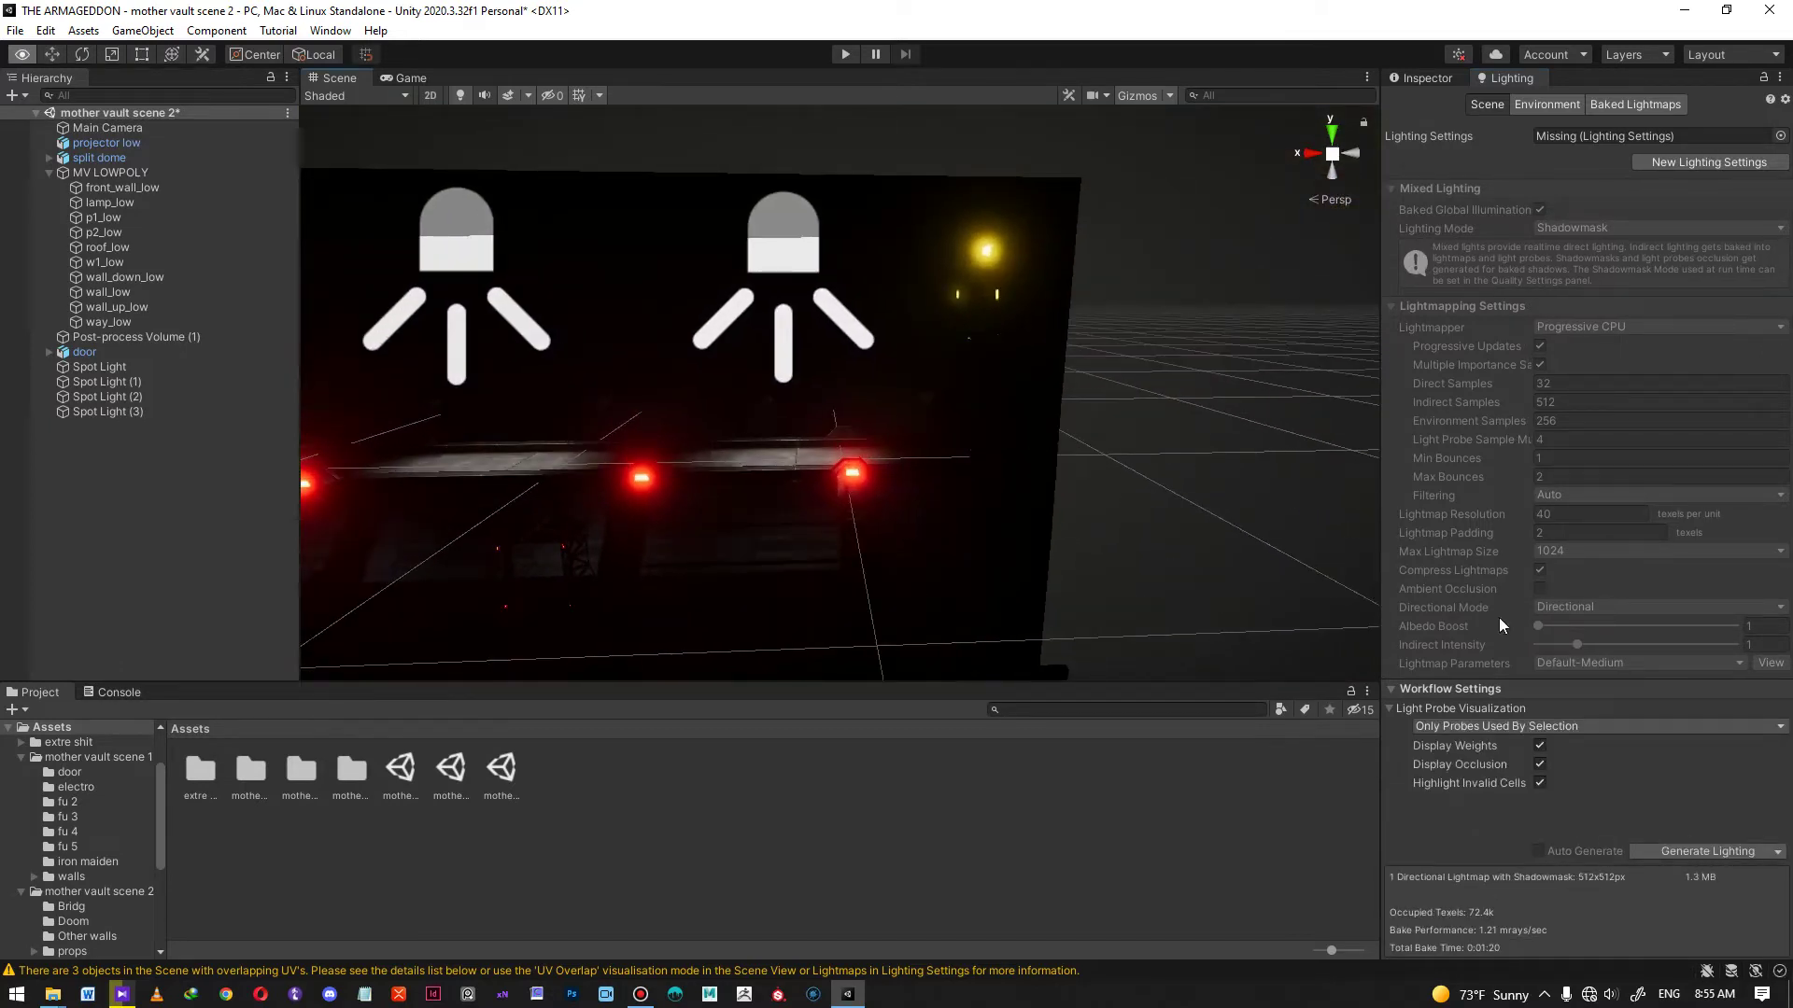
pyautogui.moveTo(973, 335); pyautogui.dragTo(979, 364, button='middle')
pyautogui.scroll(6, 1167, 551)
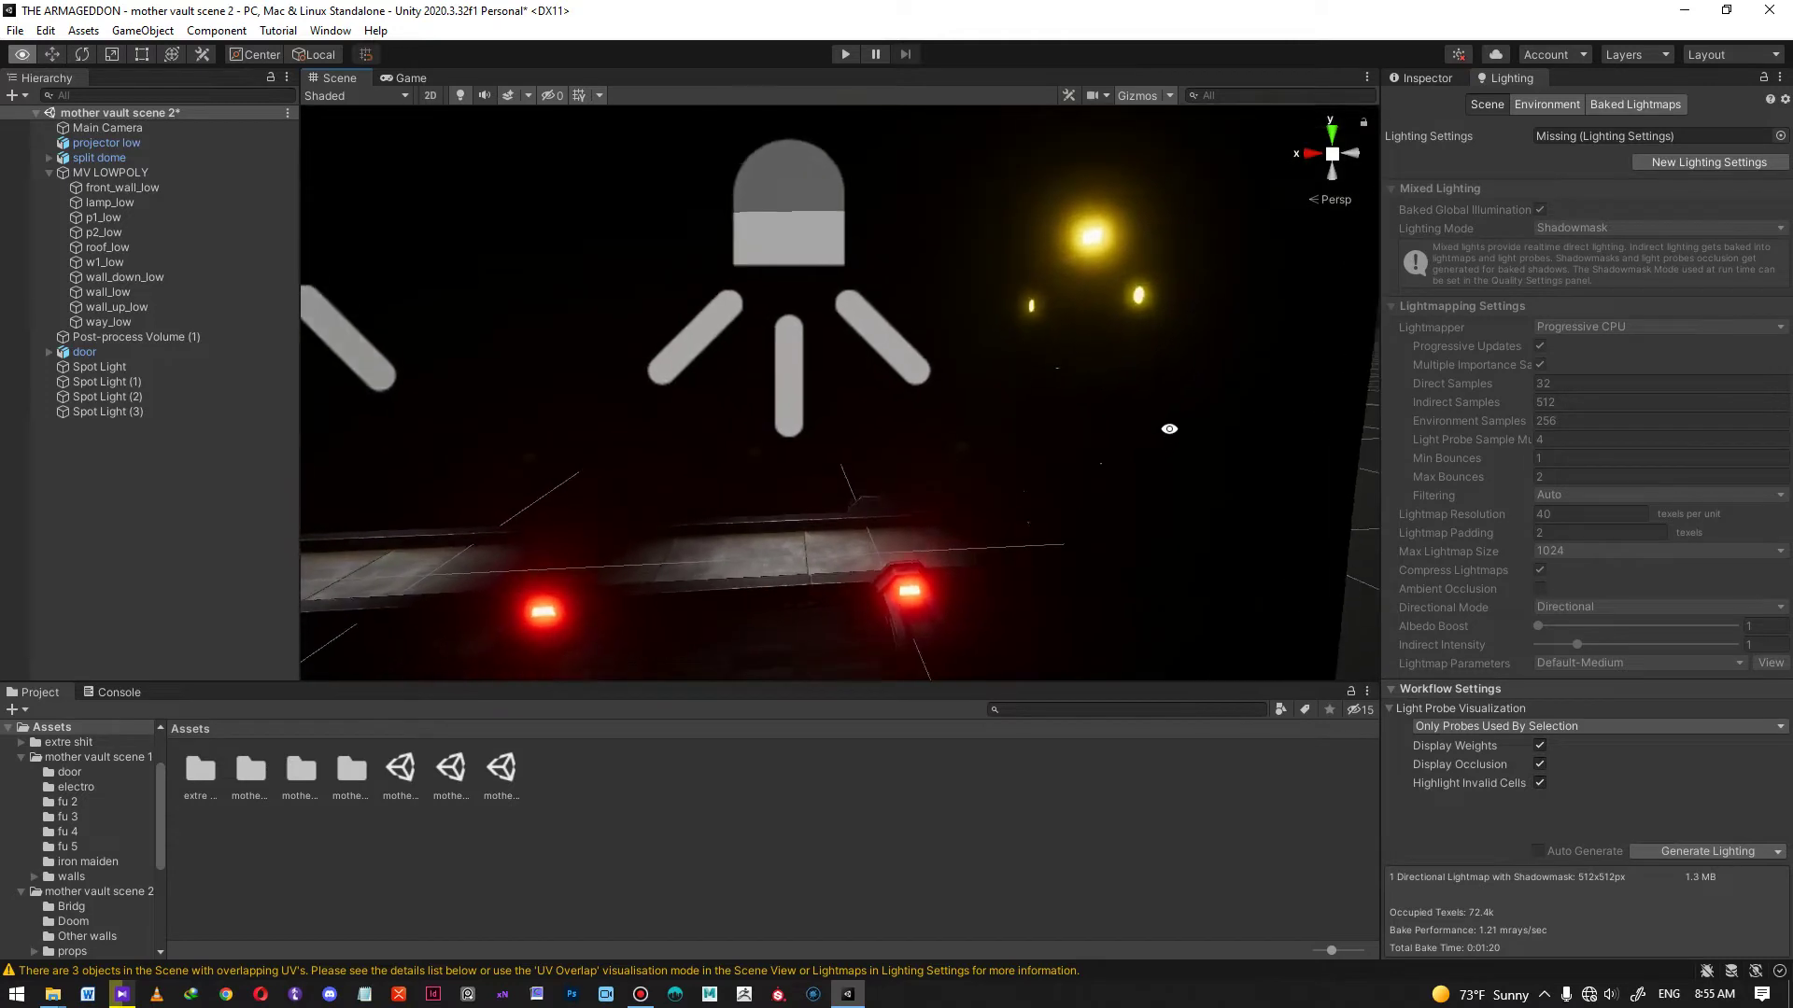
pyautogui.press('w')
pyautogui.keyDown('alt'); pyautogui.moveTo(1081, 317); pyautogui.dragTo(1119, 304); pyautogui.keyUp('alt')
pyautogui.keyDown('alt'); pyautogui.moveTo(1068, 305); pyautogui.dragTo(1061, 273); pyautogui.keyUp('alt')
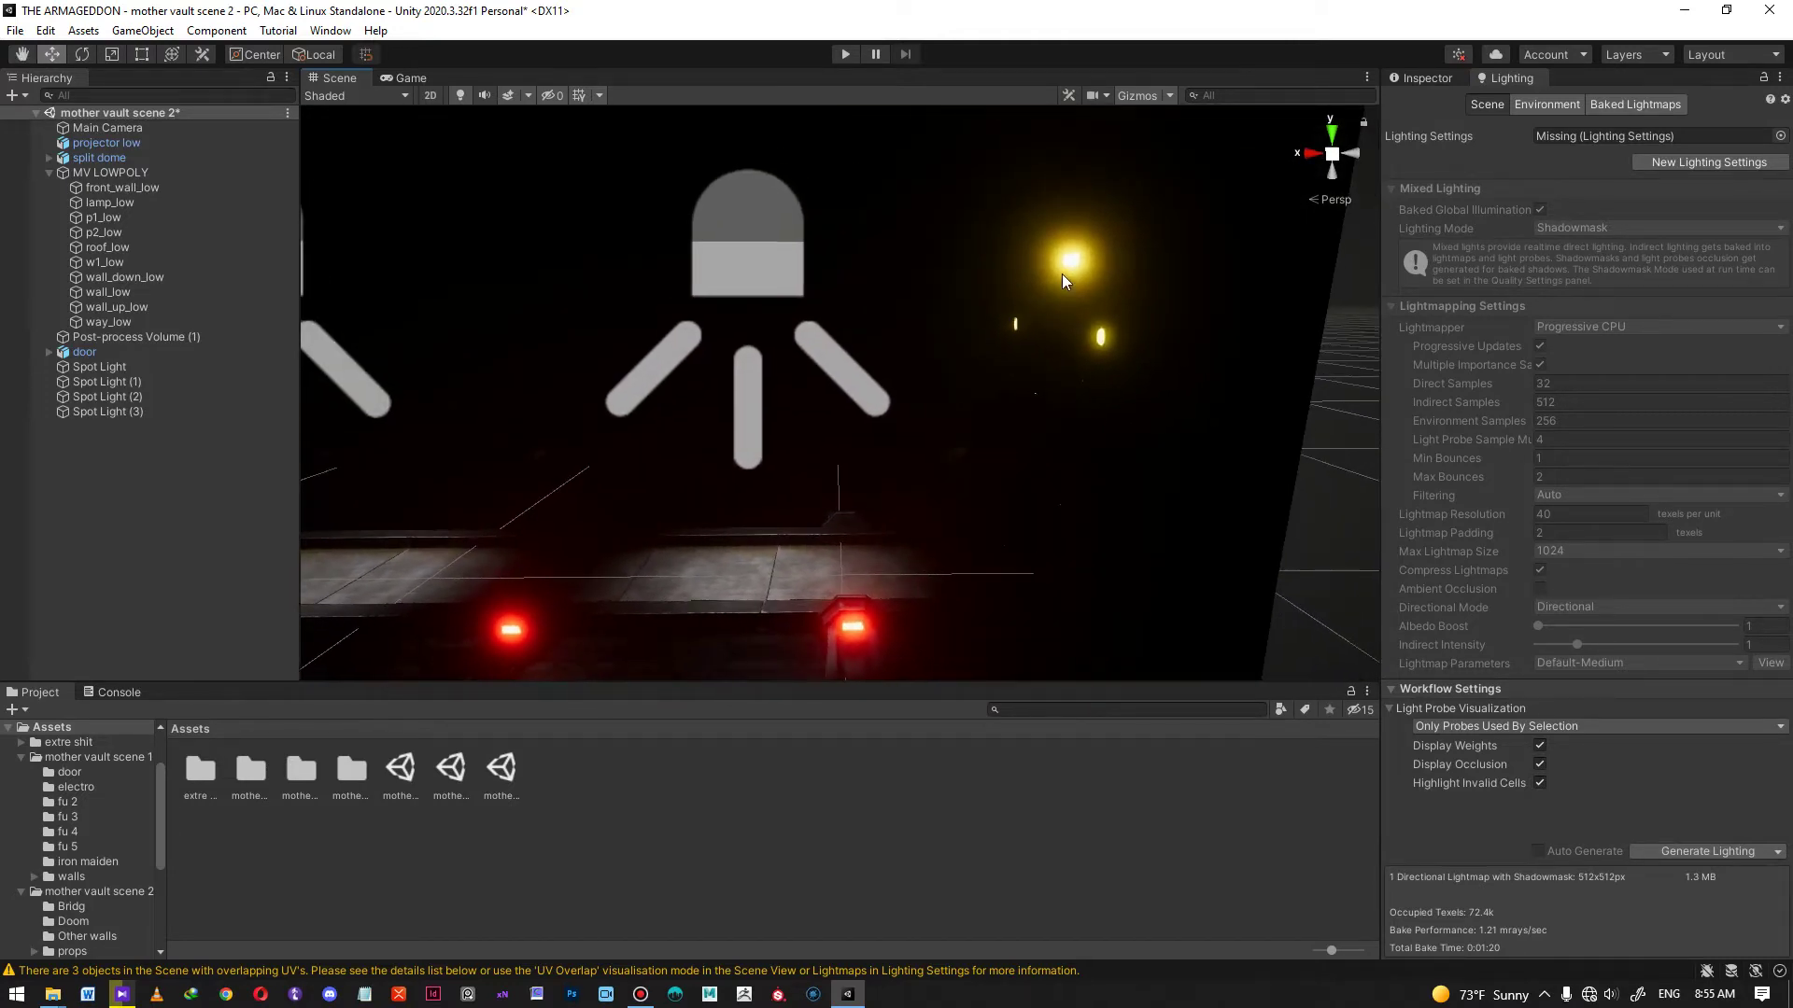
# - Set the emission intensity of the Rest material on the yellow lamp_low object to 2
pyautogui.click(1070, 260)
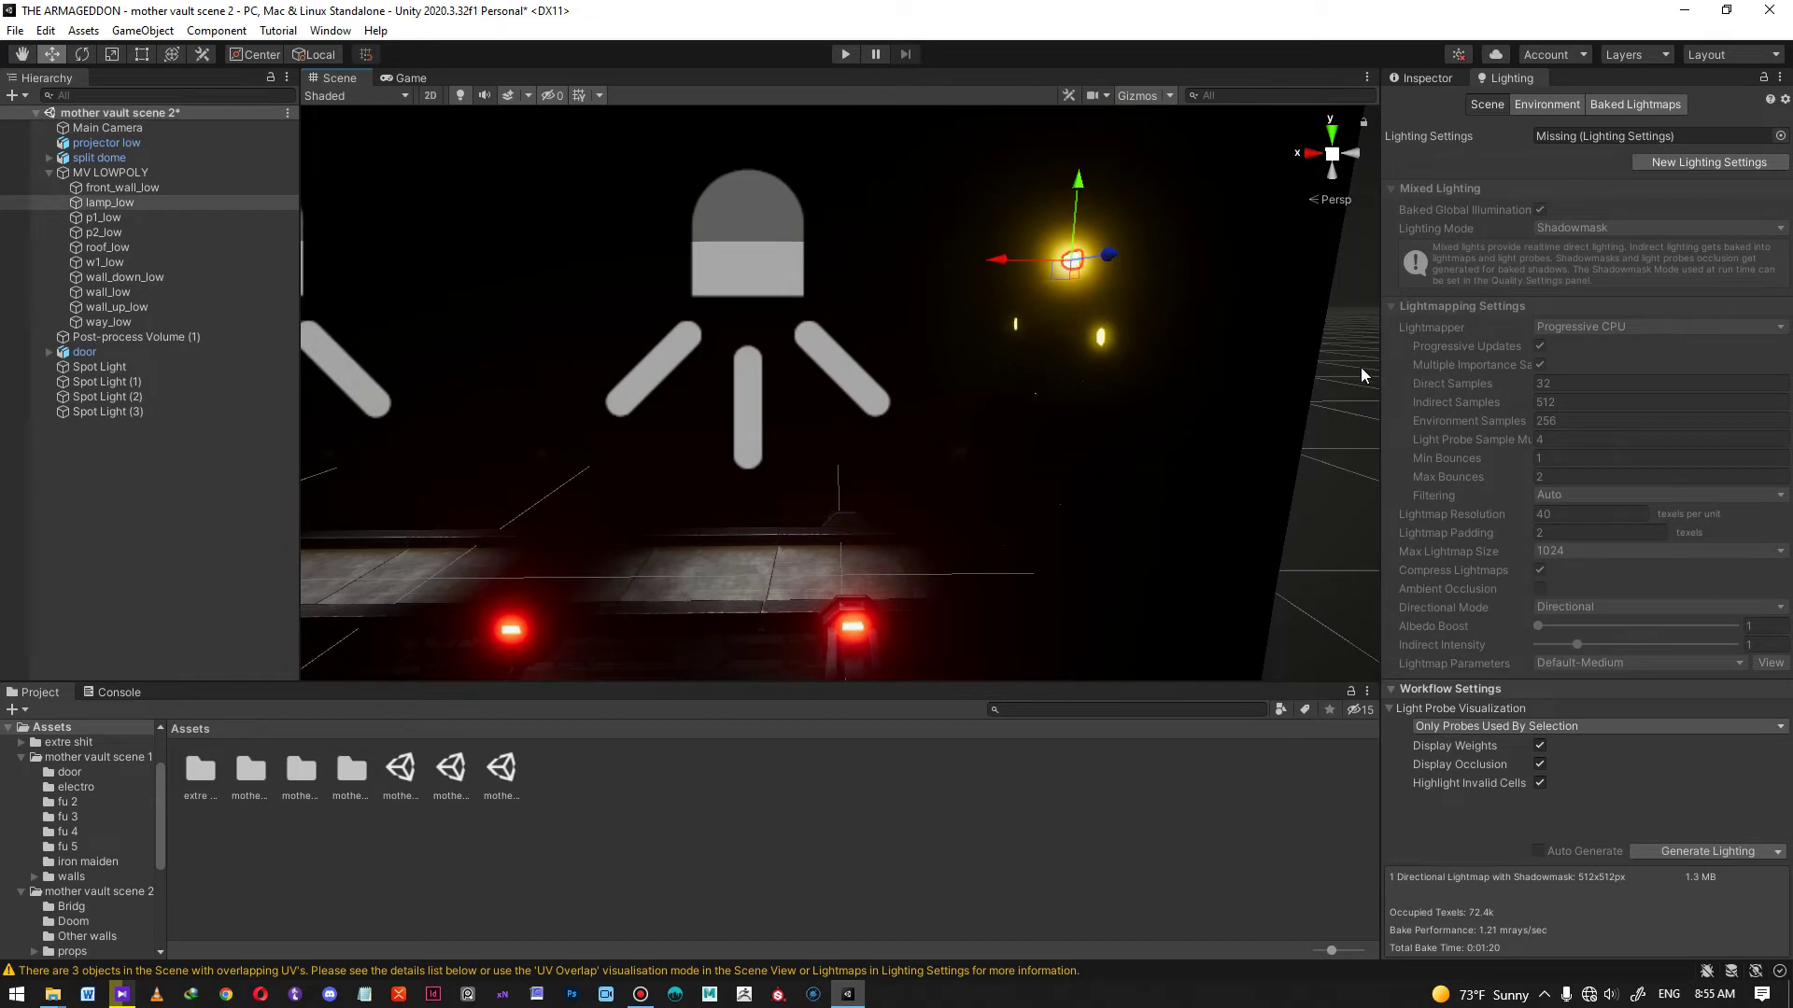
pyautogui.press('s')
pyautogui.moveTo(1352, 366); pyautogui.dragTo(1358, 370, button='right')
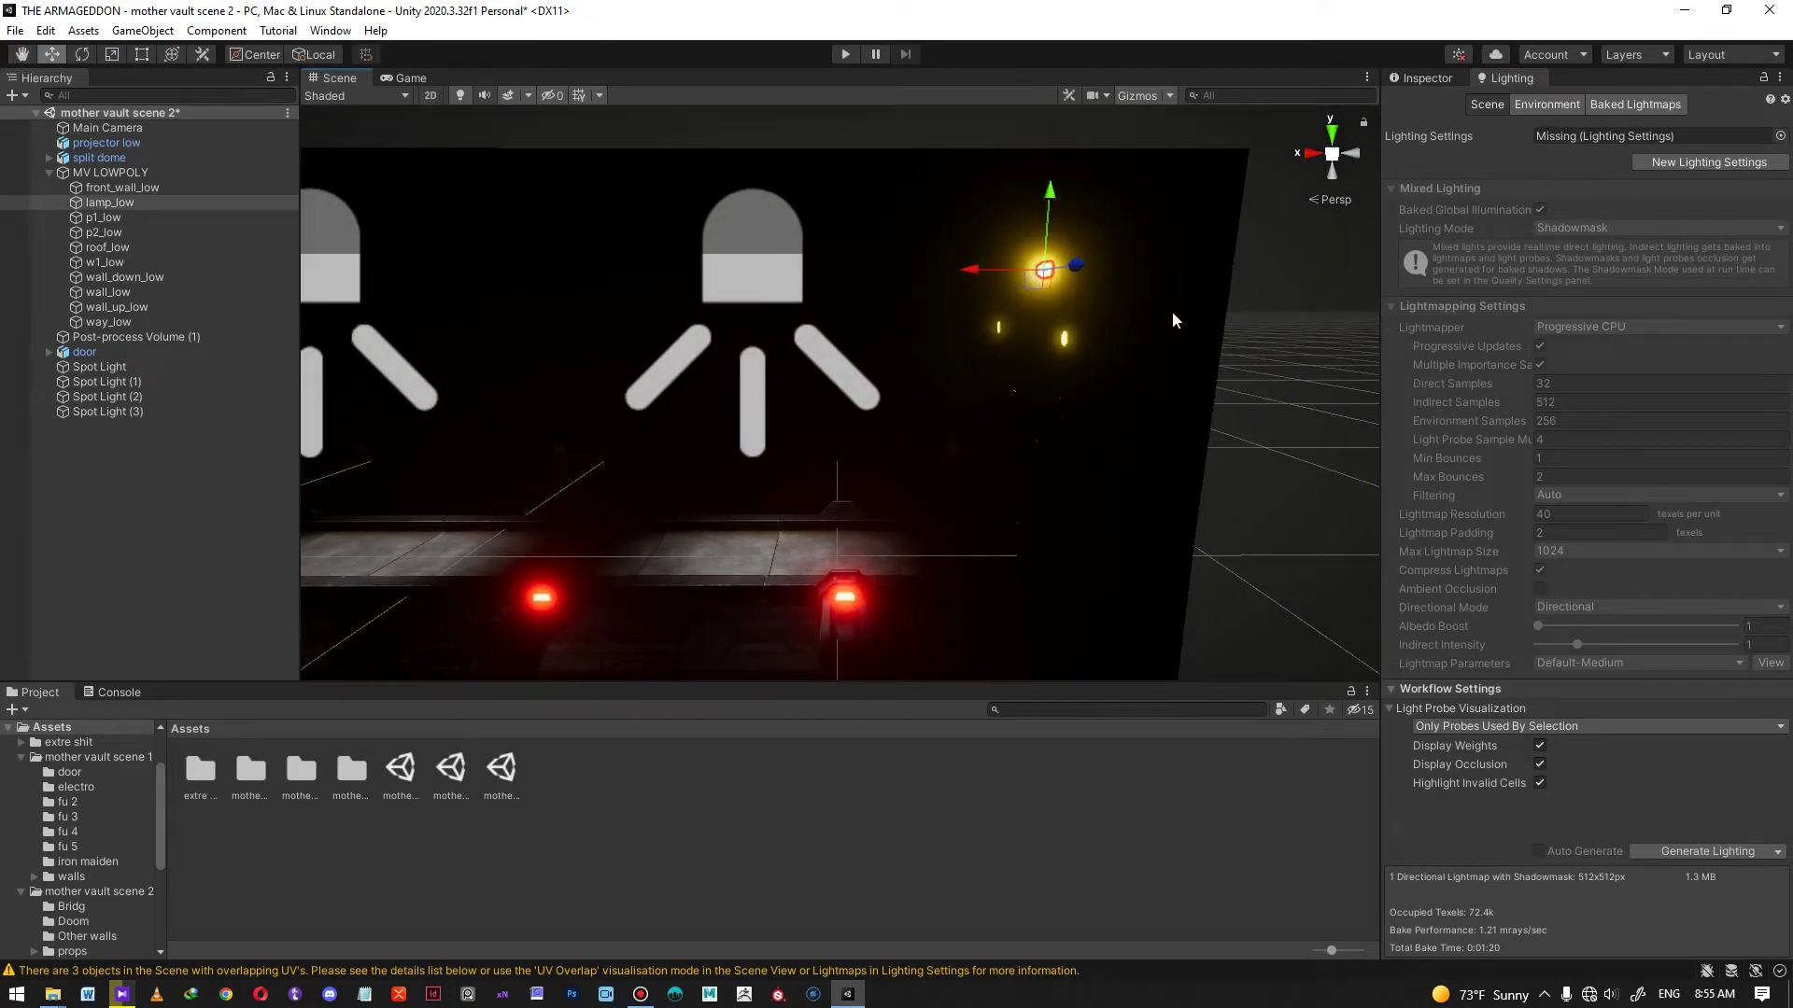
pyautogui.click(1275, 314)
pyautogui.click(1044, 265)
pyautogui.click(1438, 76)
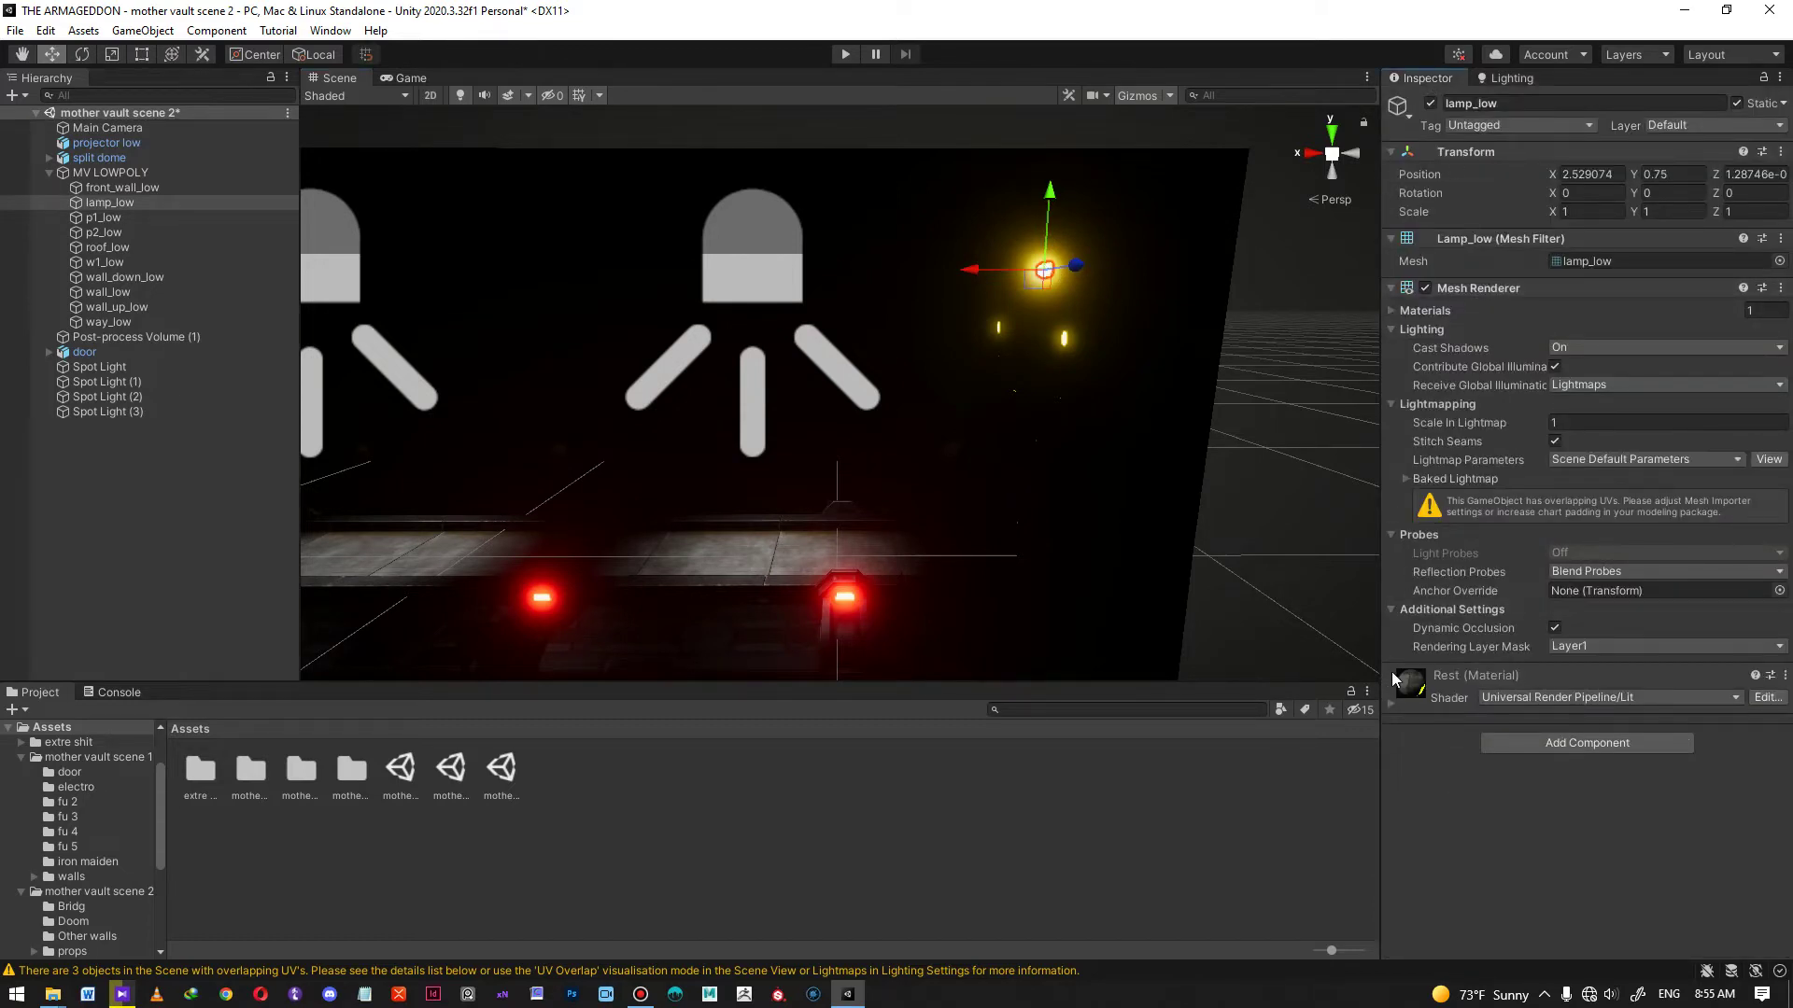
pyautogui.click(1392, 708)
pyautogui.scroll(-5, 1454, 612)
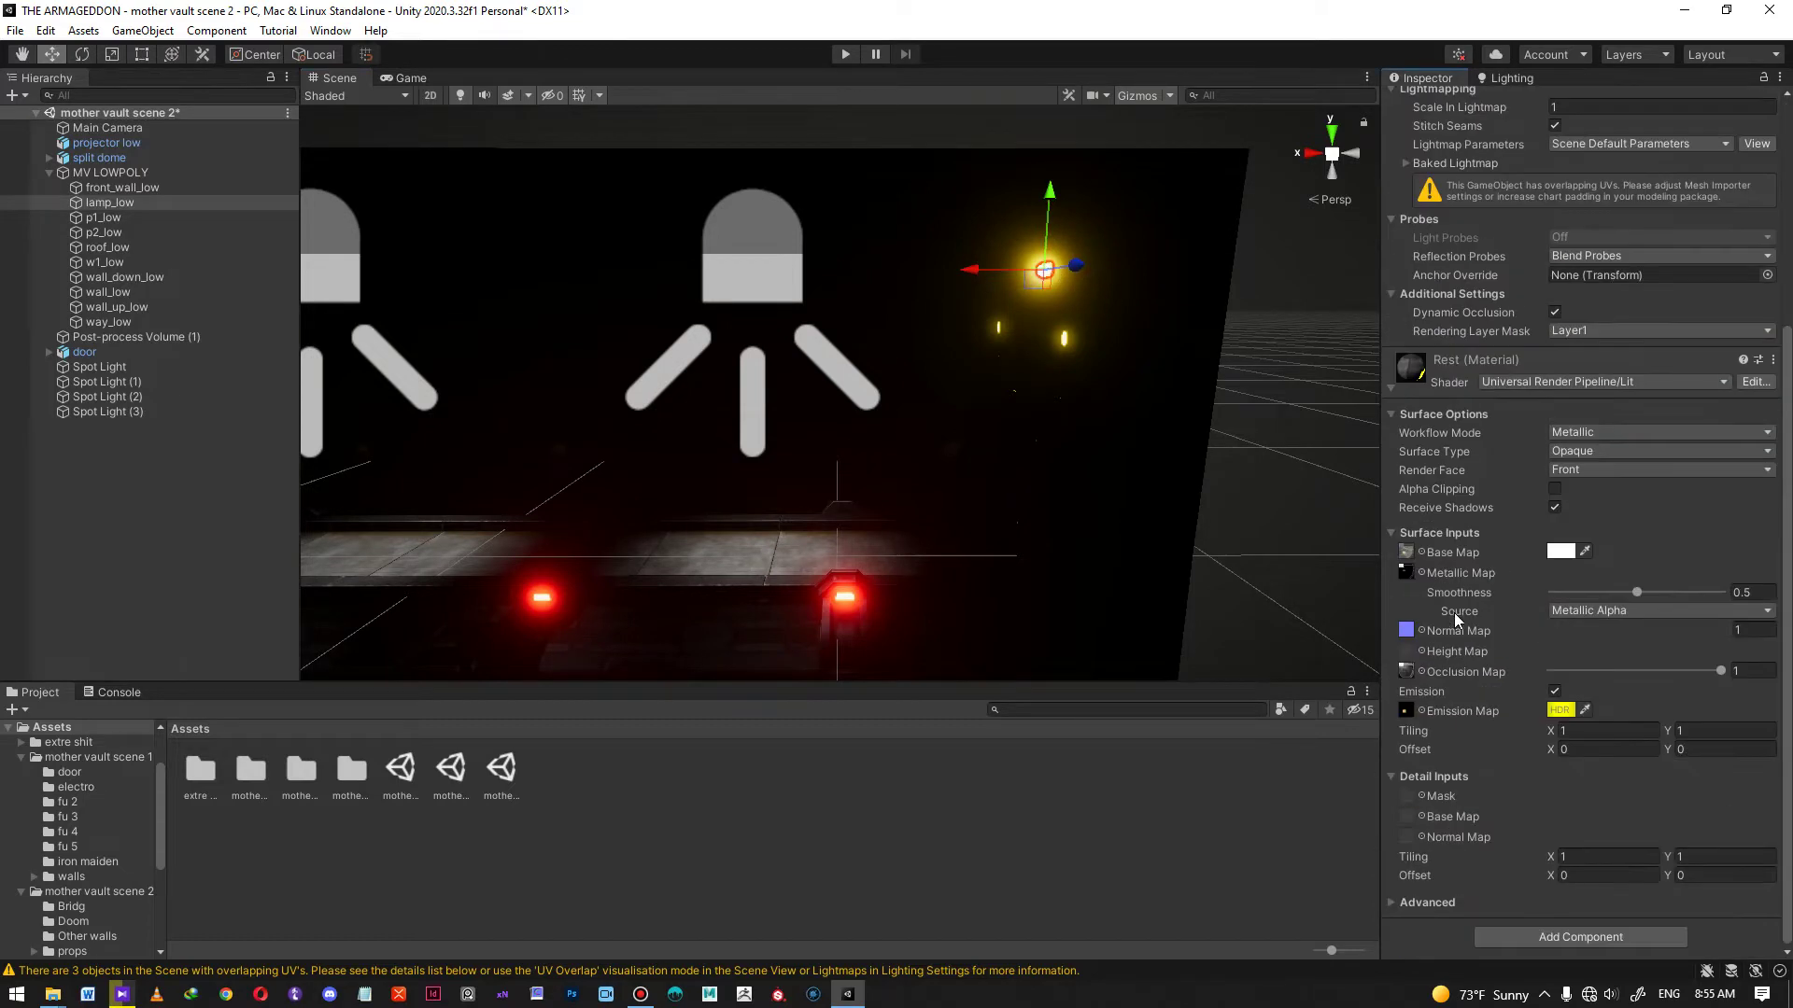
pyautogui.click(1561, 710)
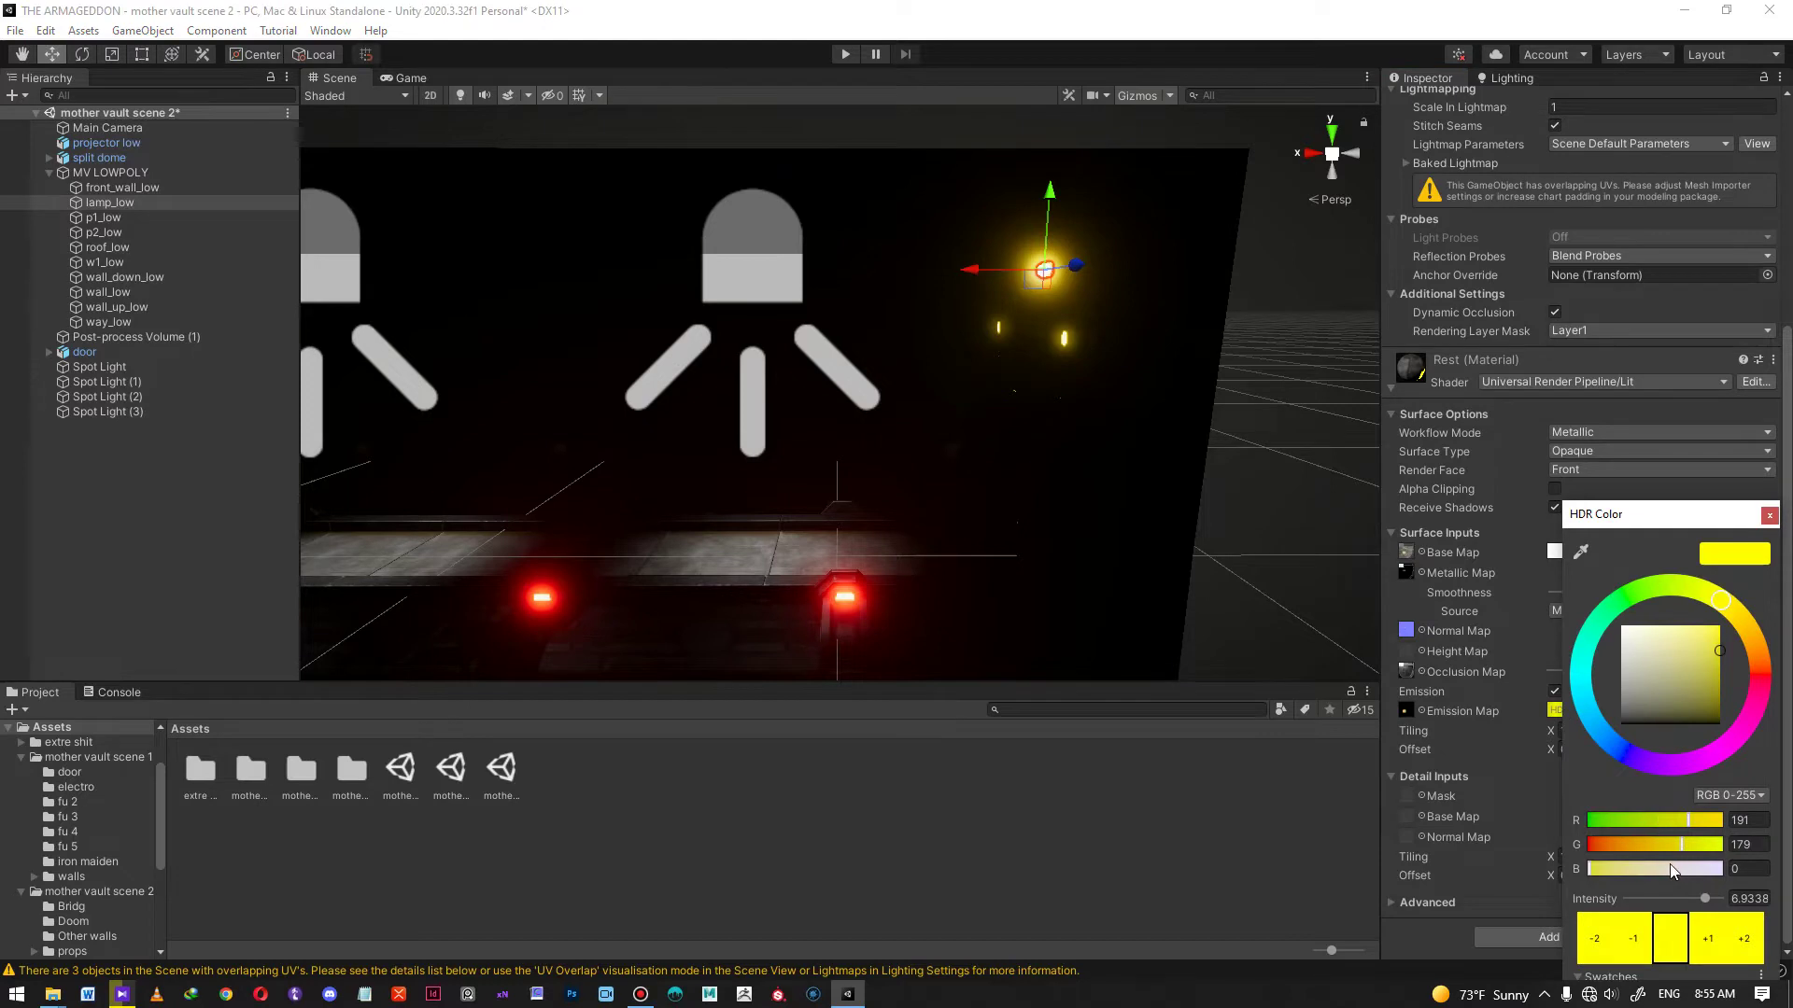
pyautogui.click(1755, 898)
pyautogui.write('2')
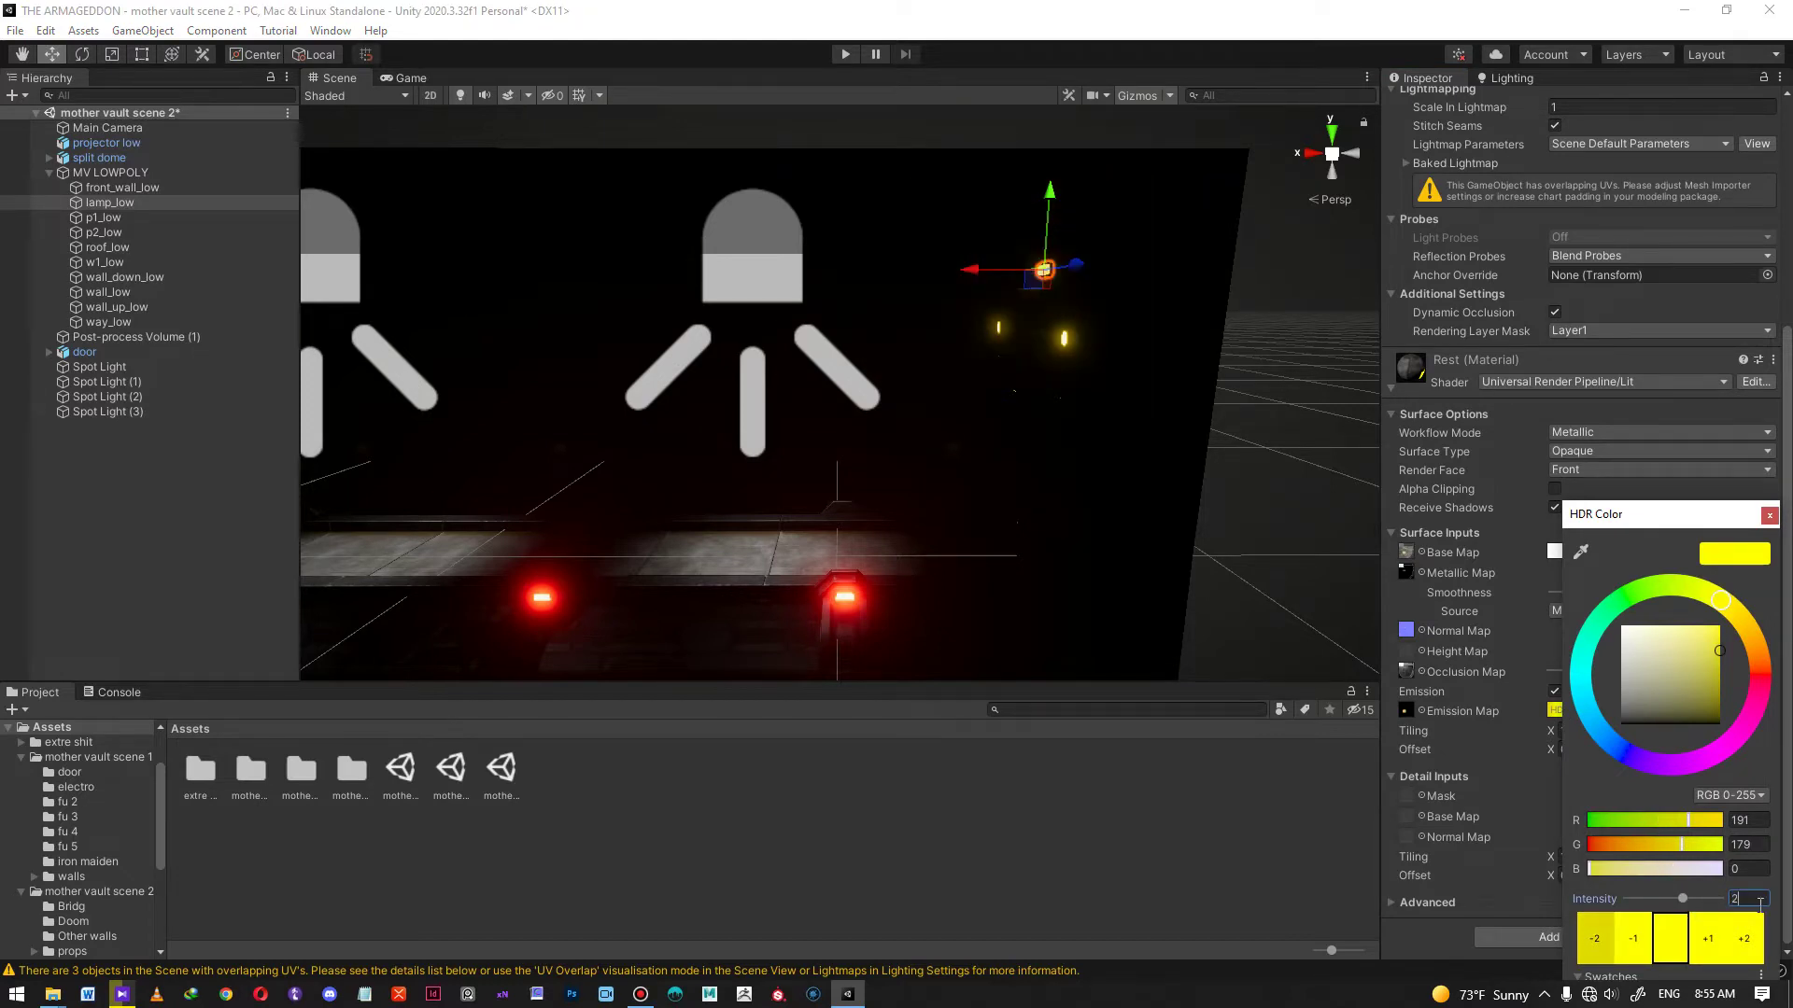
pyautogui.click(1294, 385)
# - Set the emission intensity of the lamp_low object's Rest material to 3
pyautogui.moveTo(1111, 347)
pyautogui.keyDown('alt'); pyautogui.mouseDown()
pyautogui.moveTo(1168, 344)
pyautogui.moveTo(1103, 353)
pyautogui.mouseUp(); pyautogui.keyUp('alt')
pyautogui.moveTo(1103, 353); pyautogui.dragTo(1150, 390, button='middle')
pyautogui.click(1043, 284)
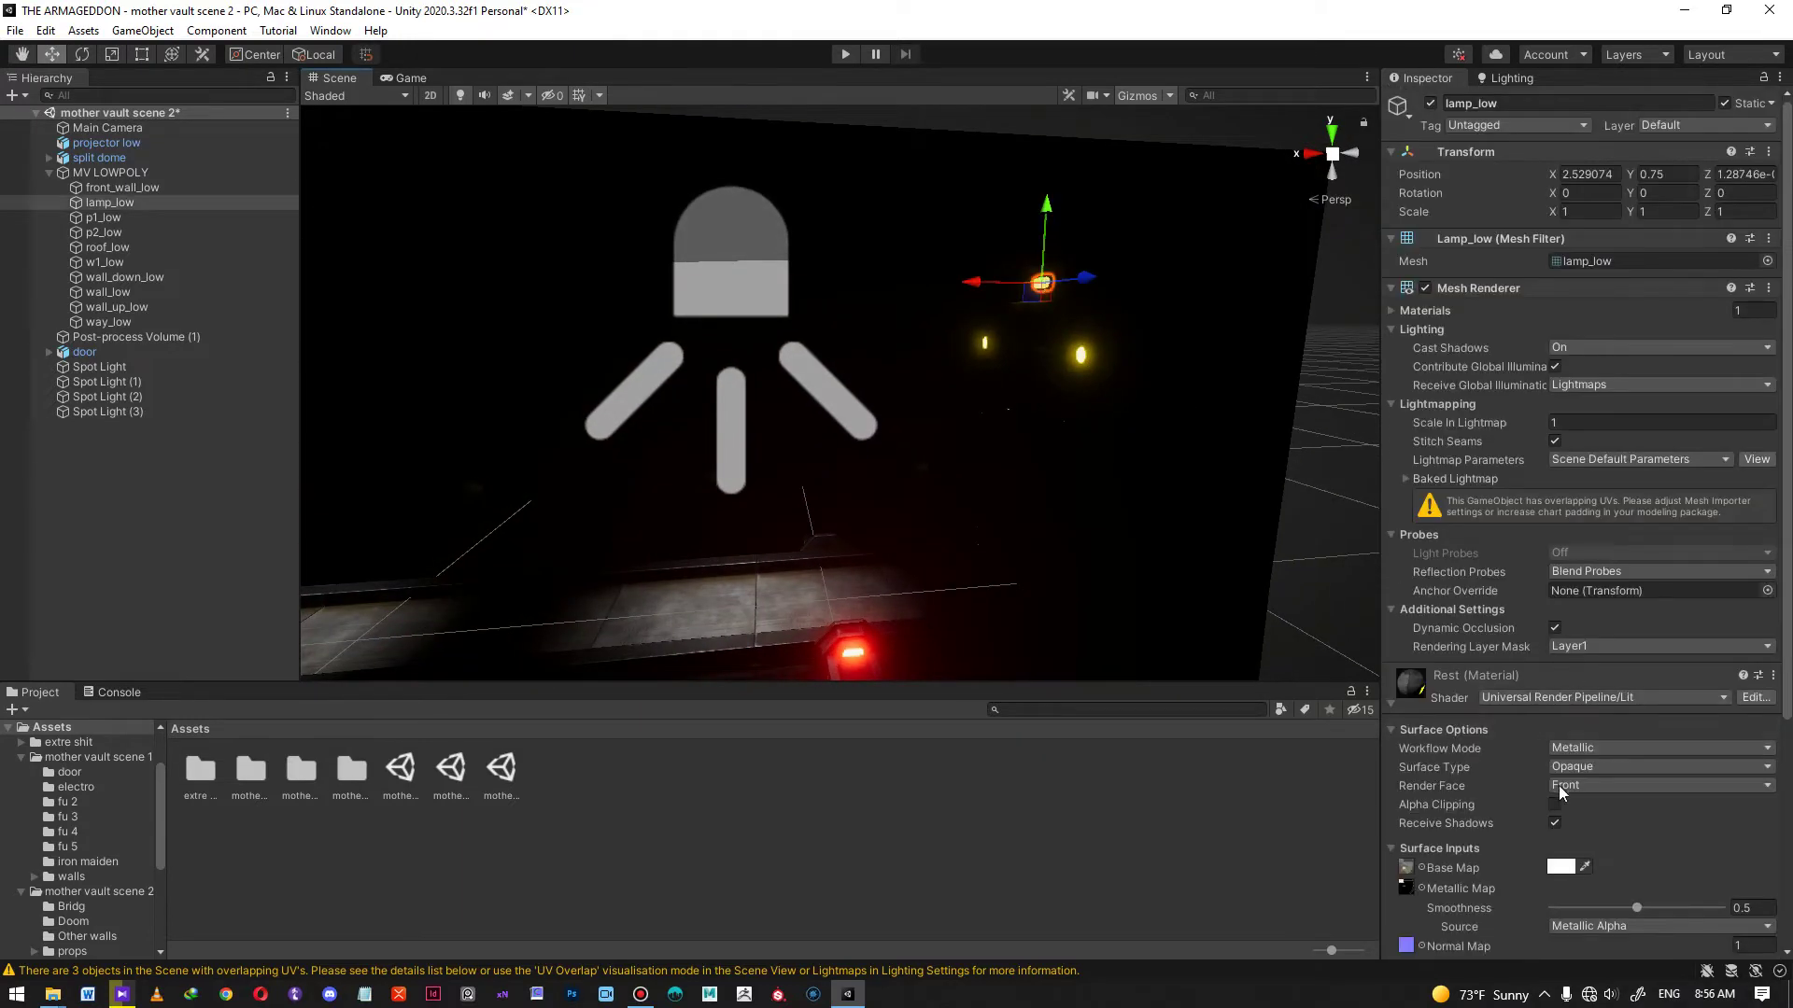
pyautogui.scroll(-5, 1477, 754)
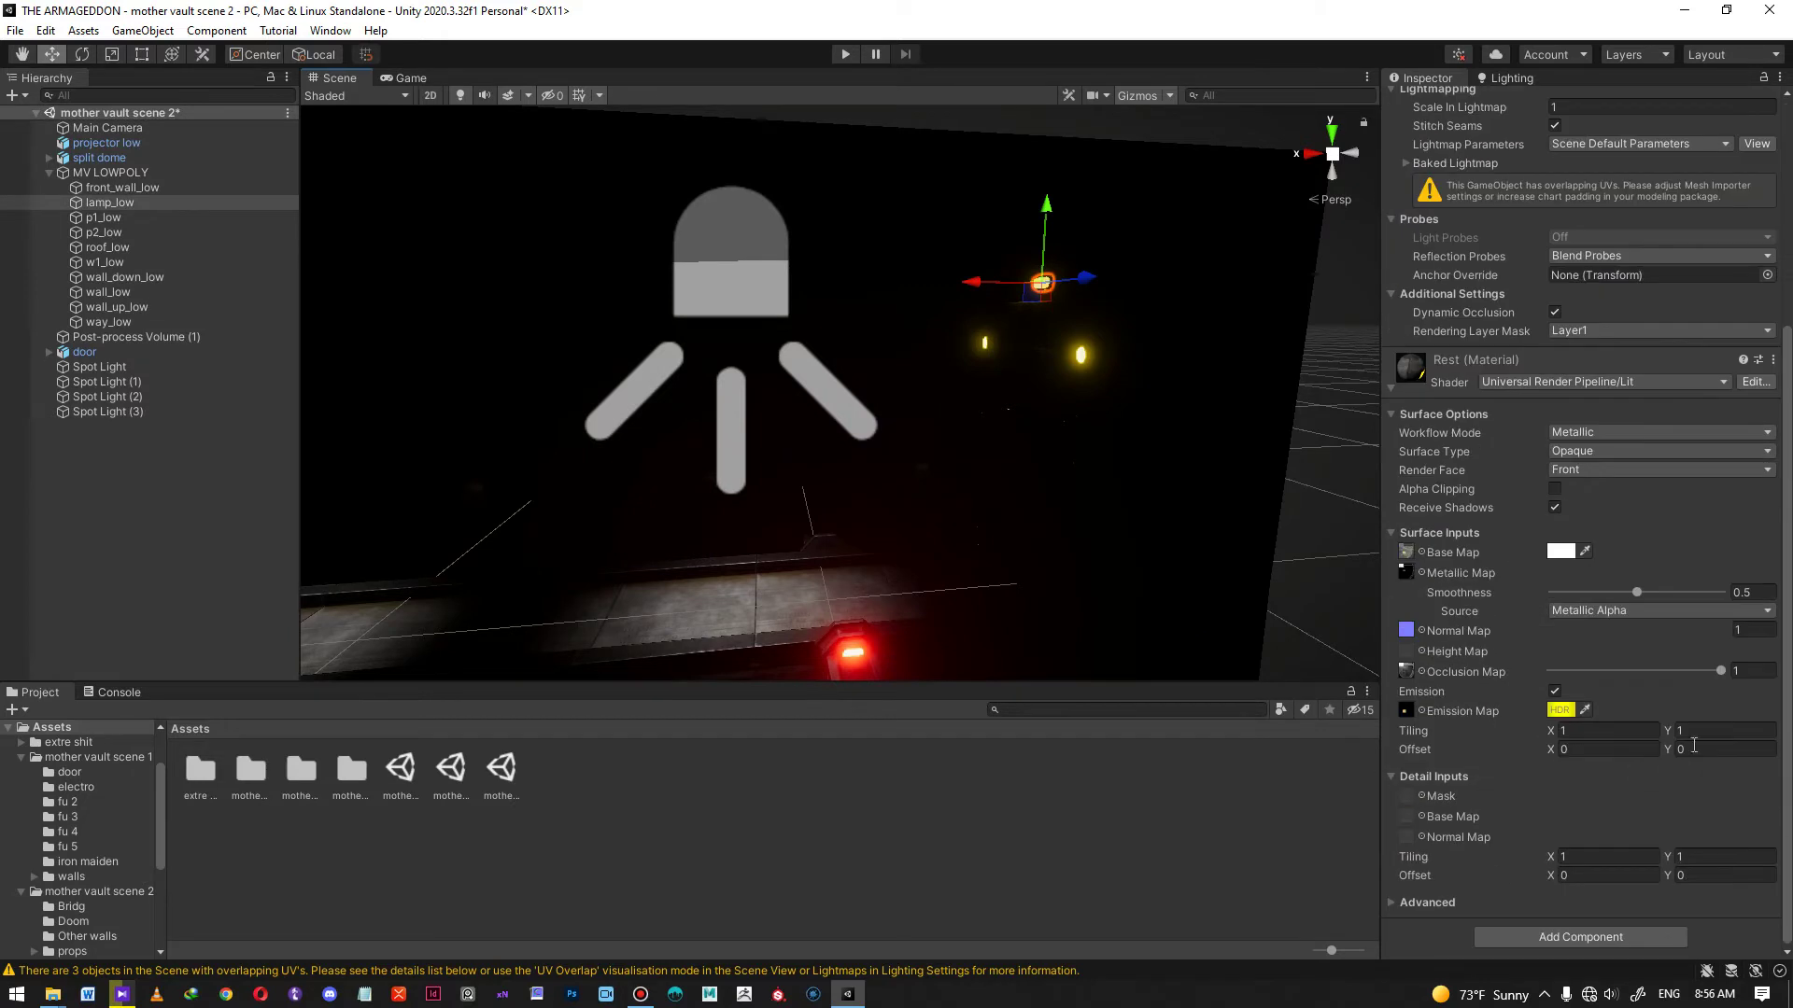
pyautogui.click(1559, 710)
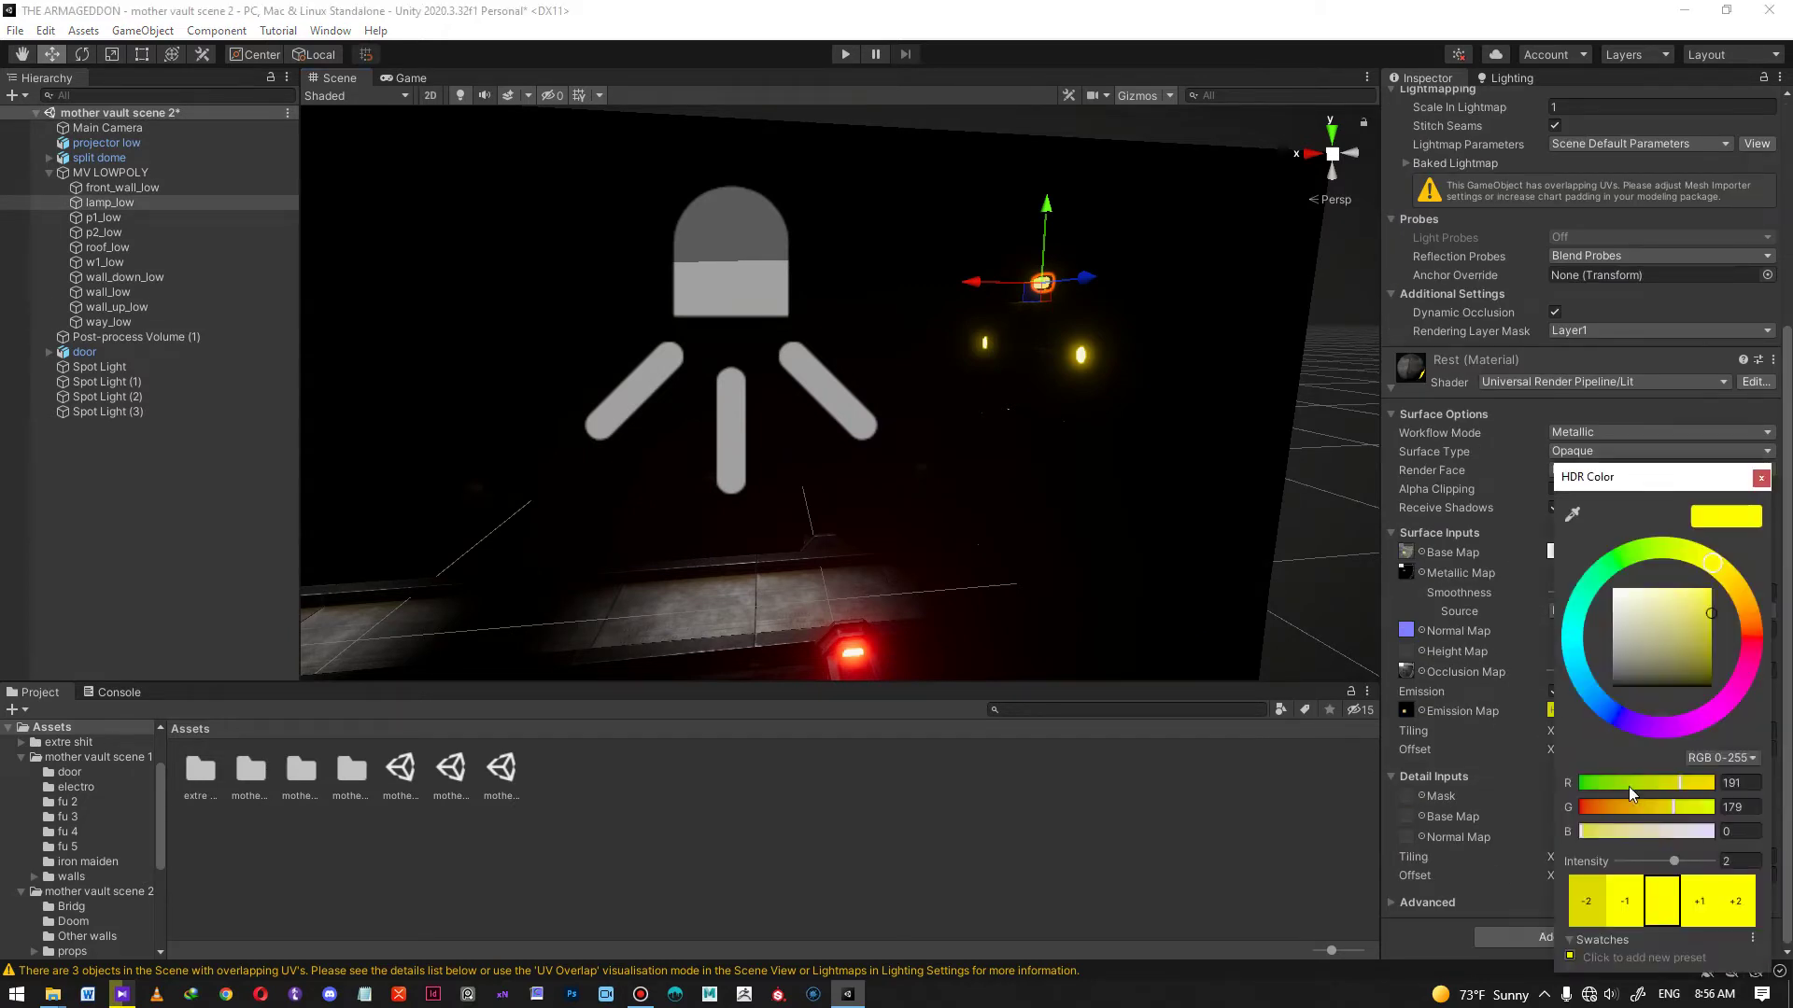
pyautogui.click(1743, 864)
pyautogui.write('3')
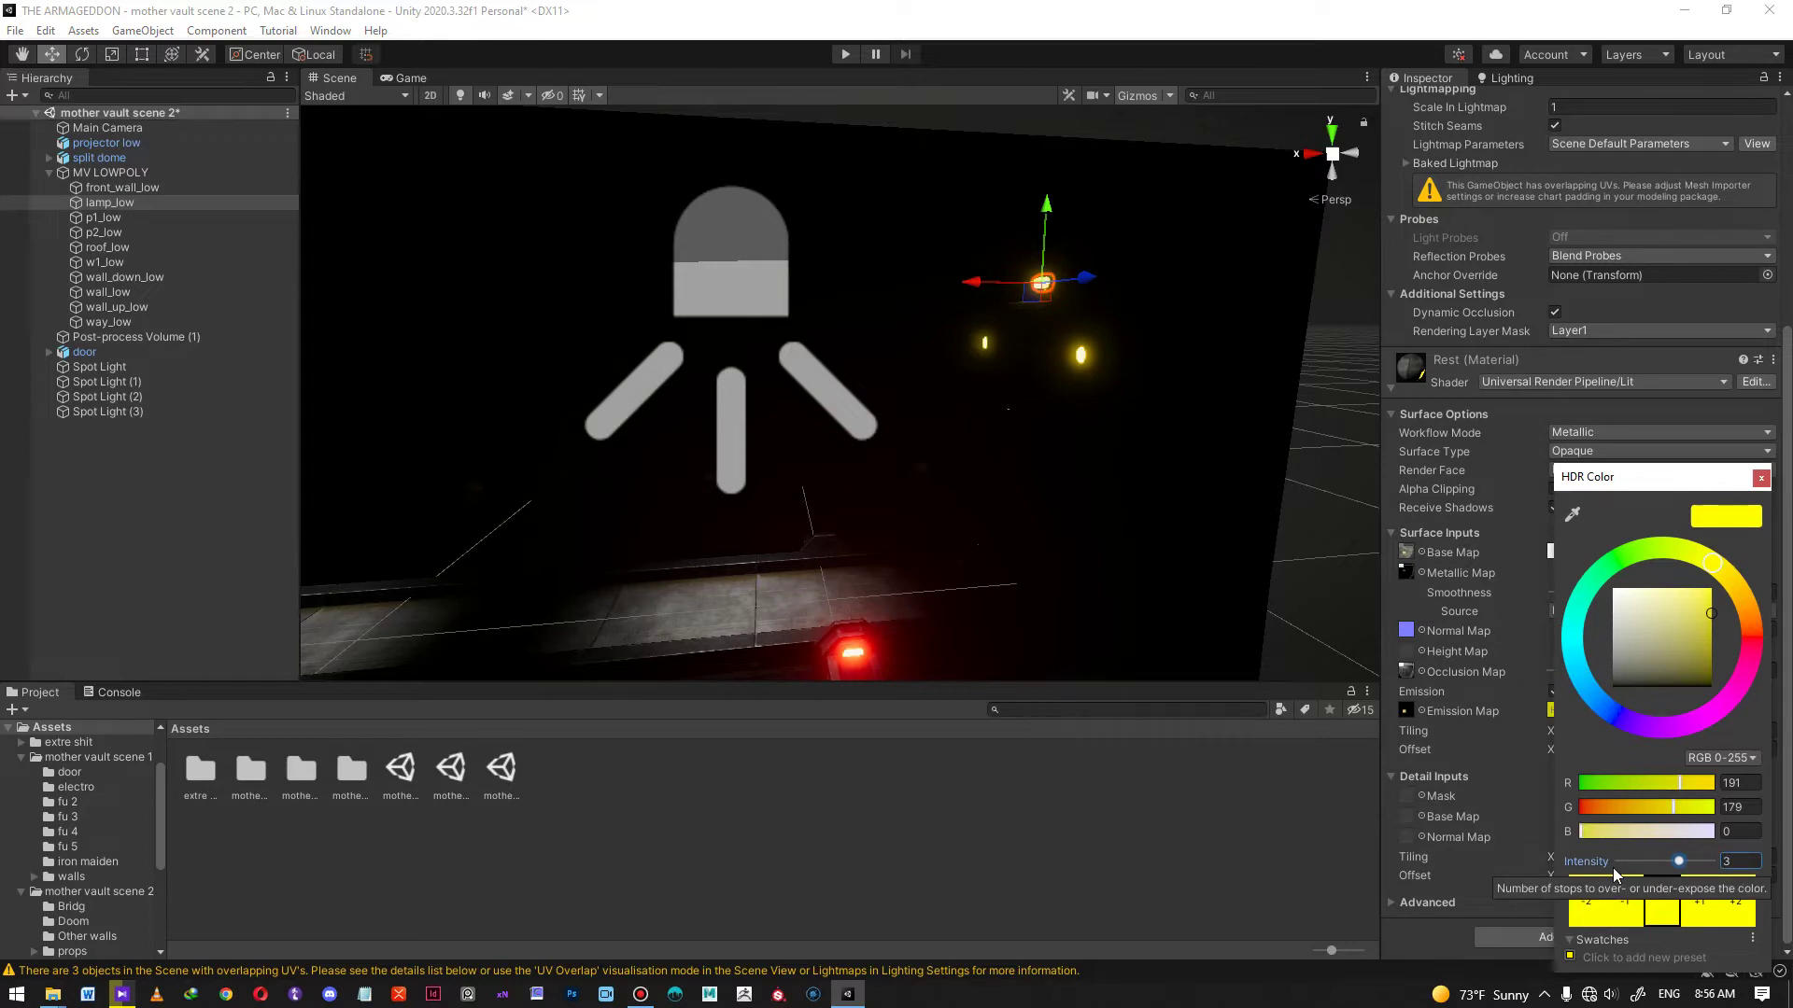
# - Set the emission intensity of the Door material on the outdoor_low part of the door to 3
pyautogui.click(1087, 353)
pyautogui.click(1085, 352)
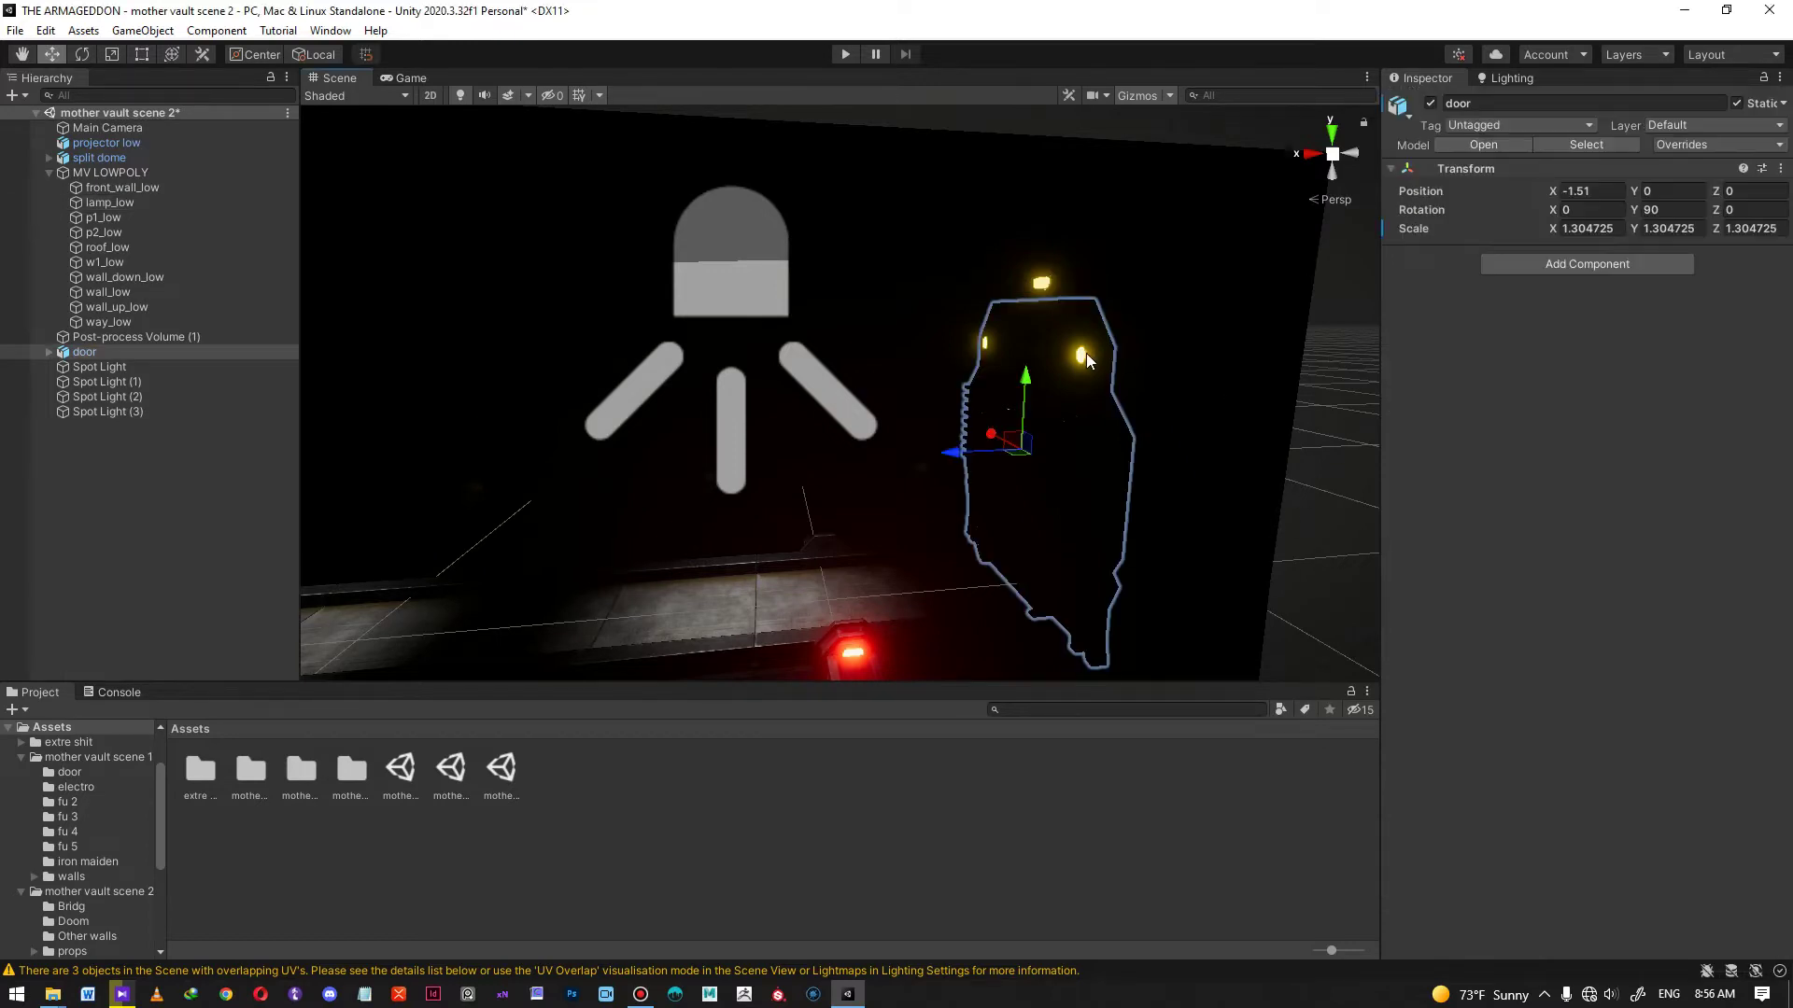
pyautogui.click(1084, 353)
pyautogui.click(1391, 666)
pyautogui.scroll(-5, 1433, 665)
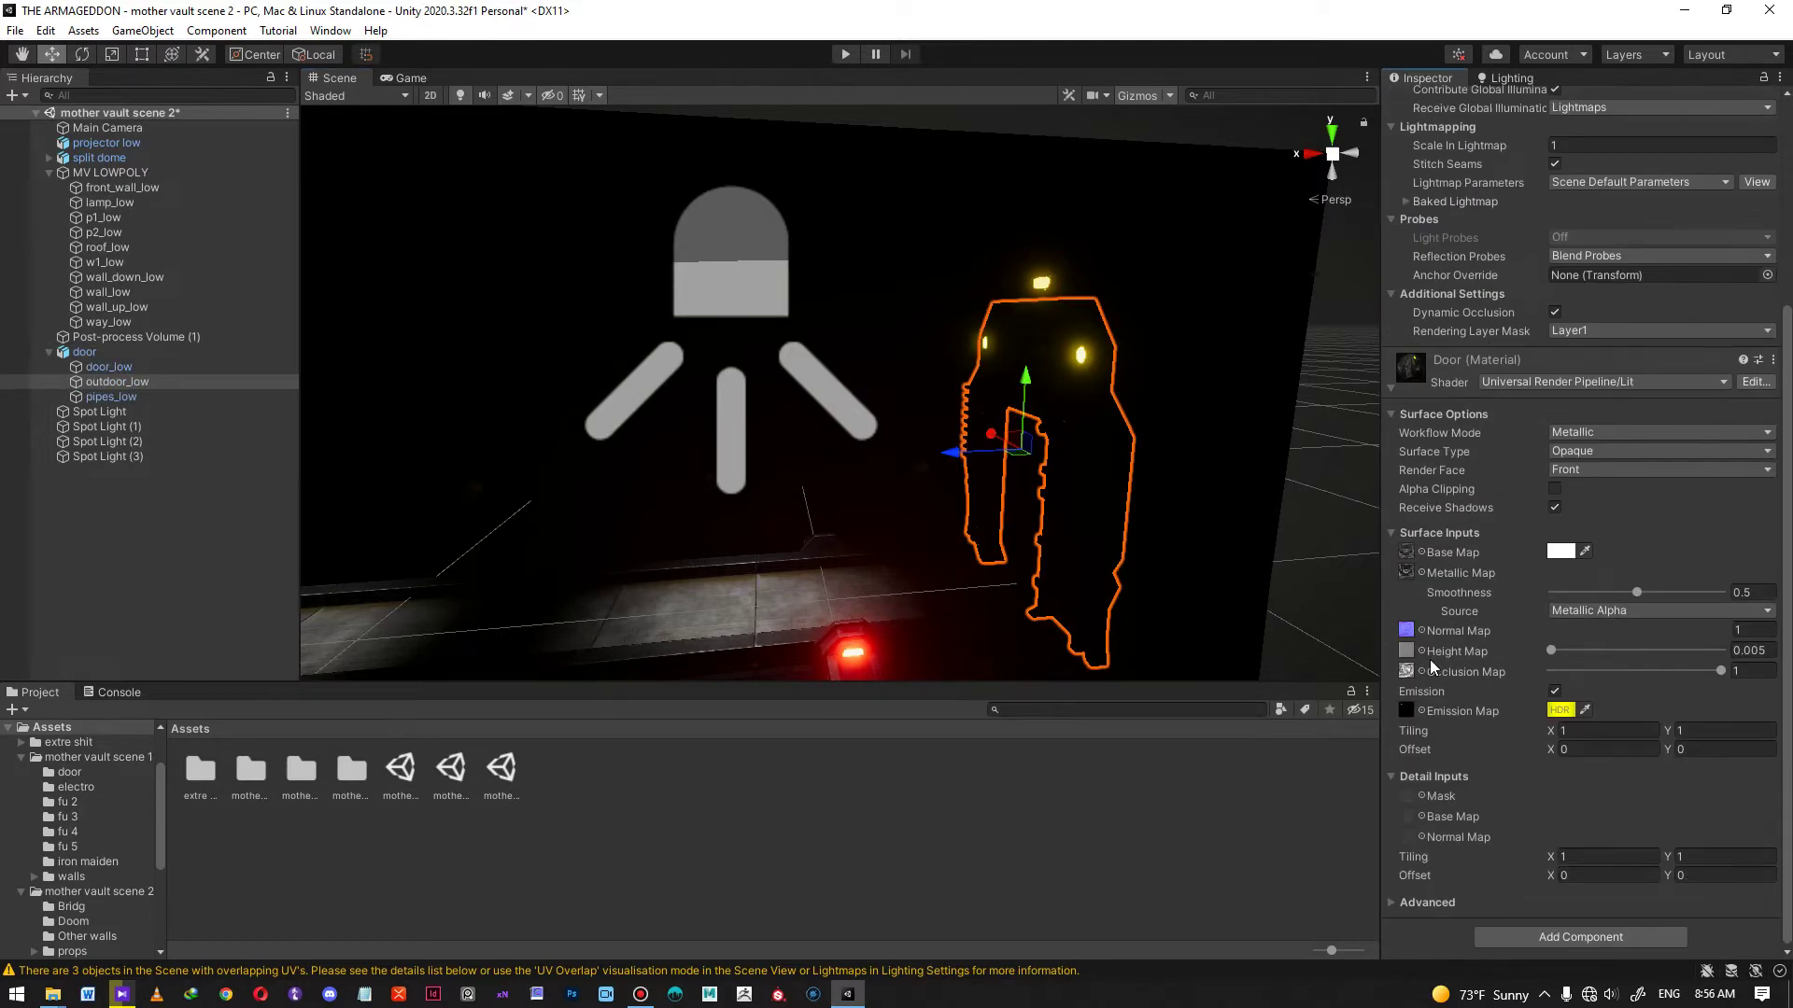
pyautogui.click(1570, 714)
pyautogui.click(1749, 861)
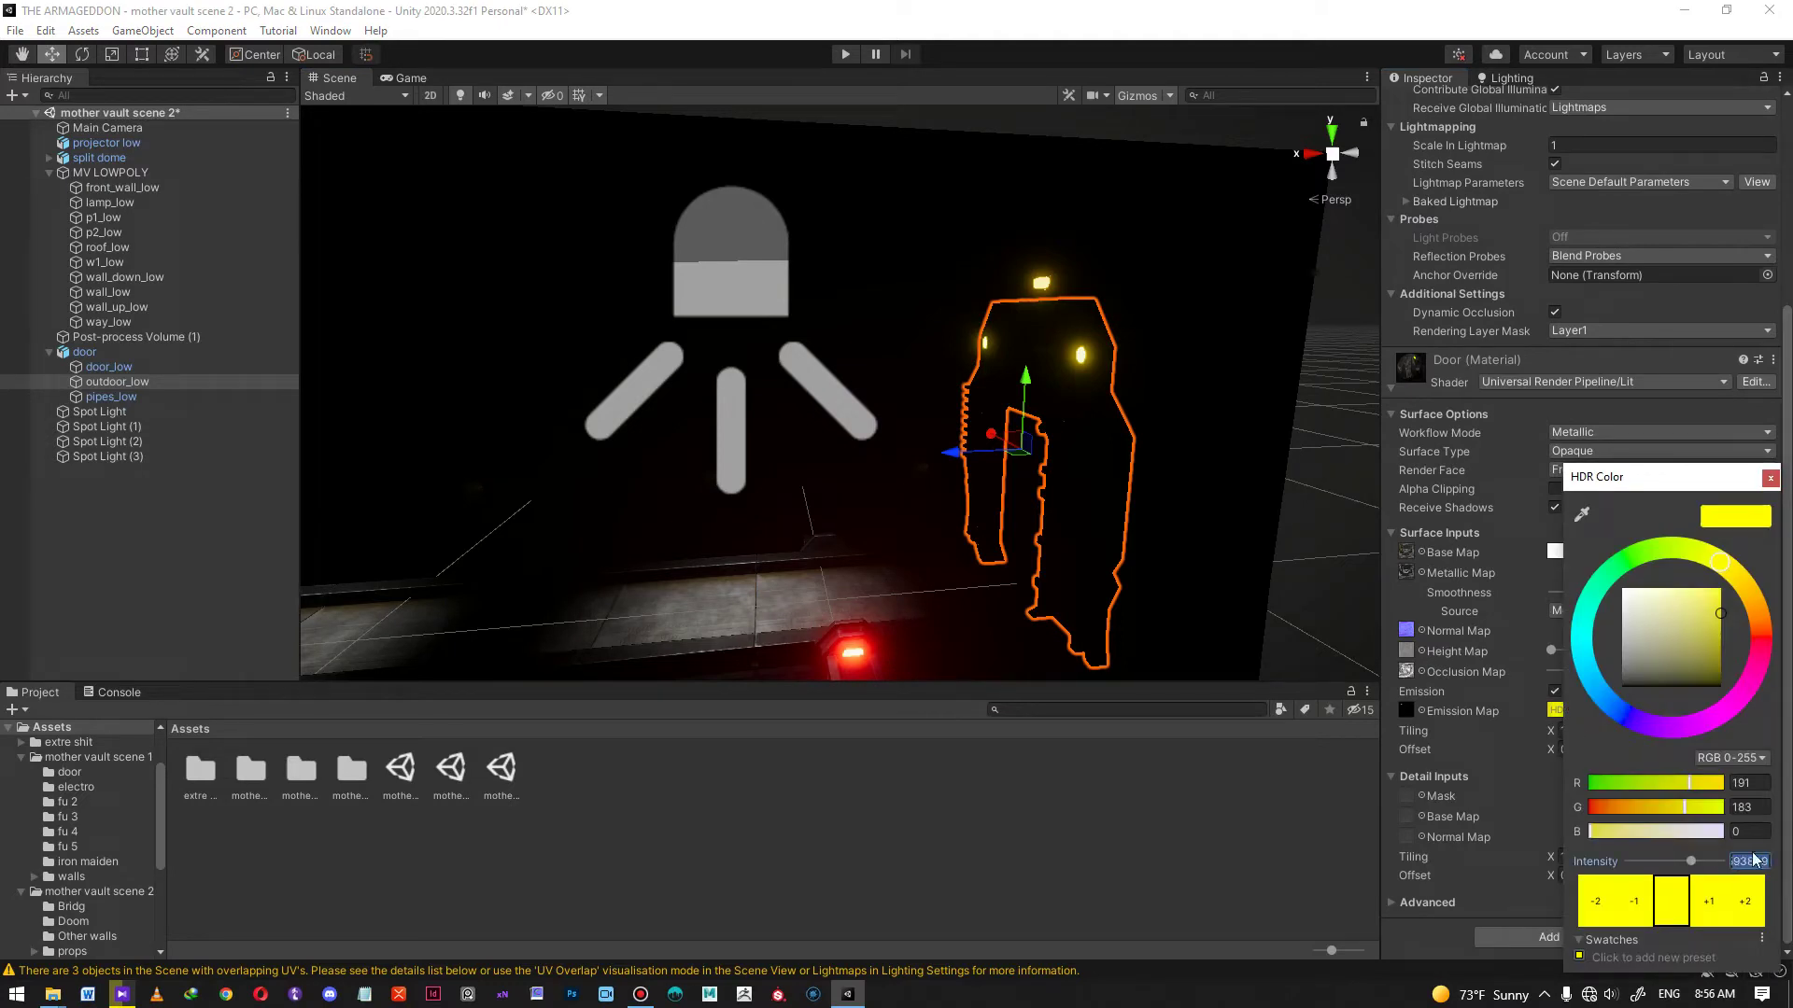
pyautogui.write('3.3')
pyautogui.press('BackSpace')
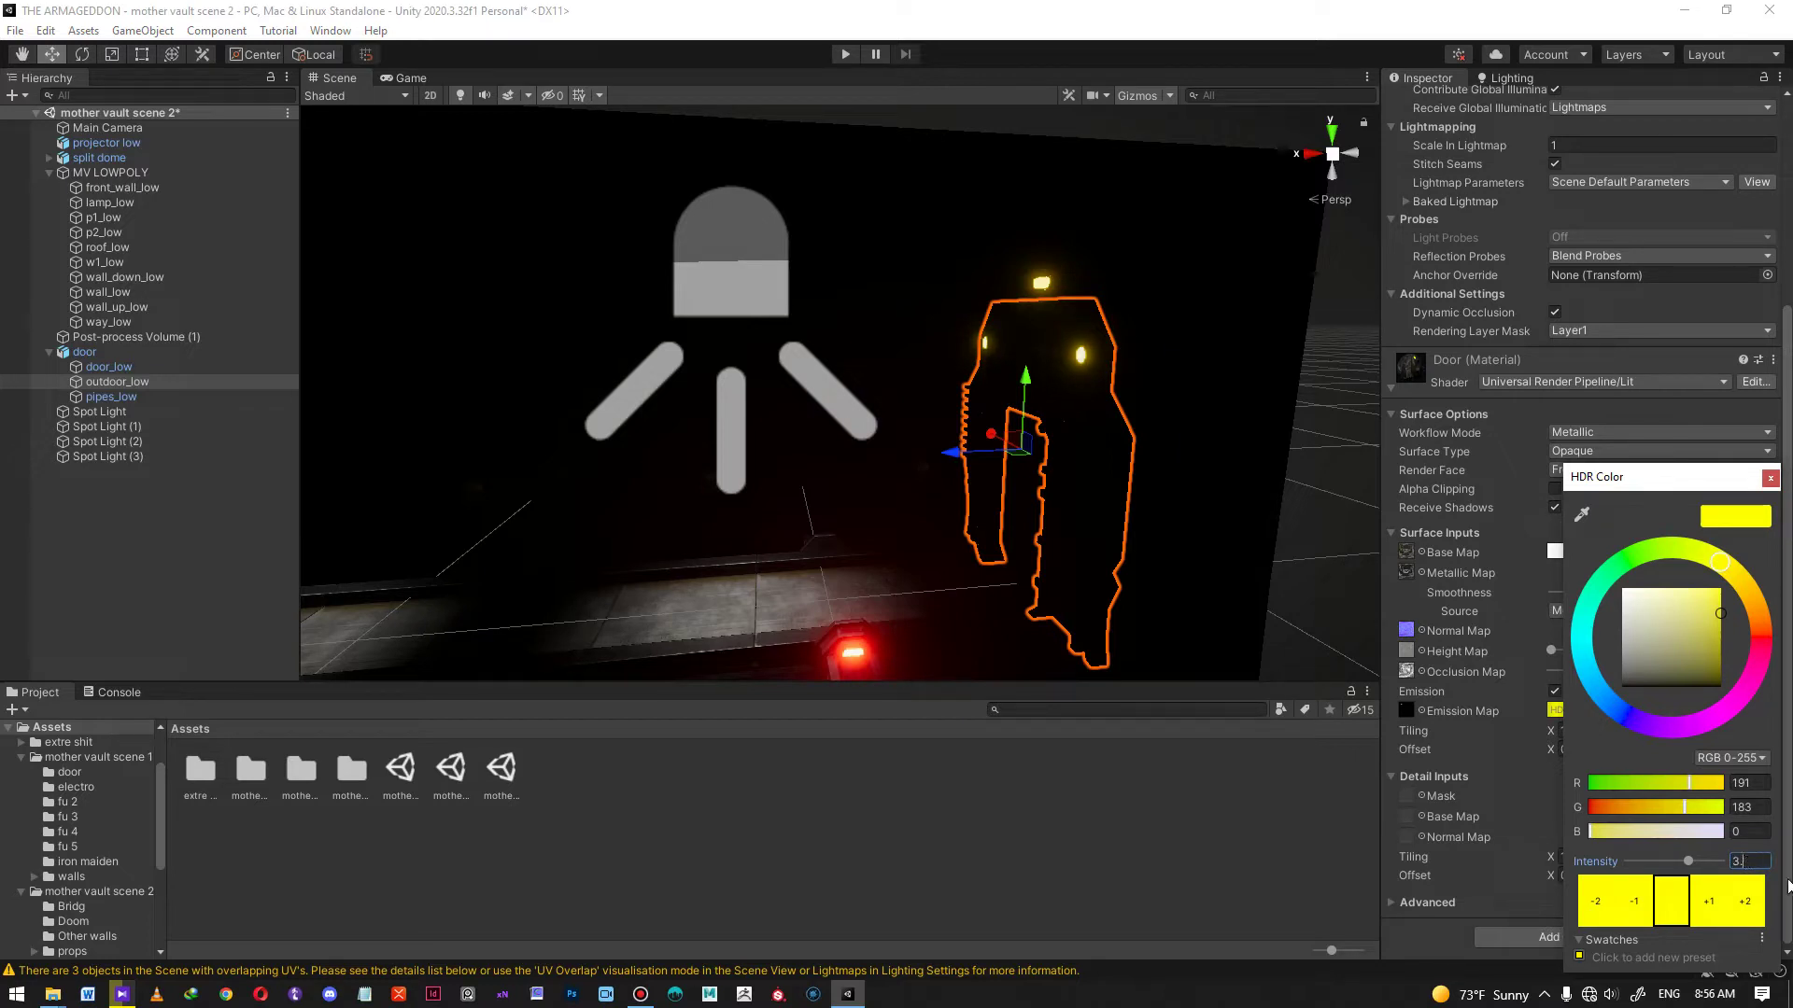
pyautogui.click(1316, 421)
# - Set the emission intensity of the Bridg material on the p1_low walkway supports to 3
pyautogui.moveTo(1328, 420); pyautogui.dragTo(945, 401, button='right')
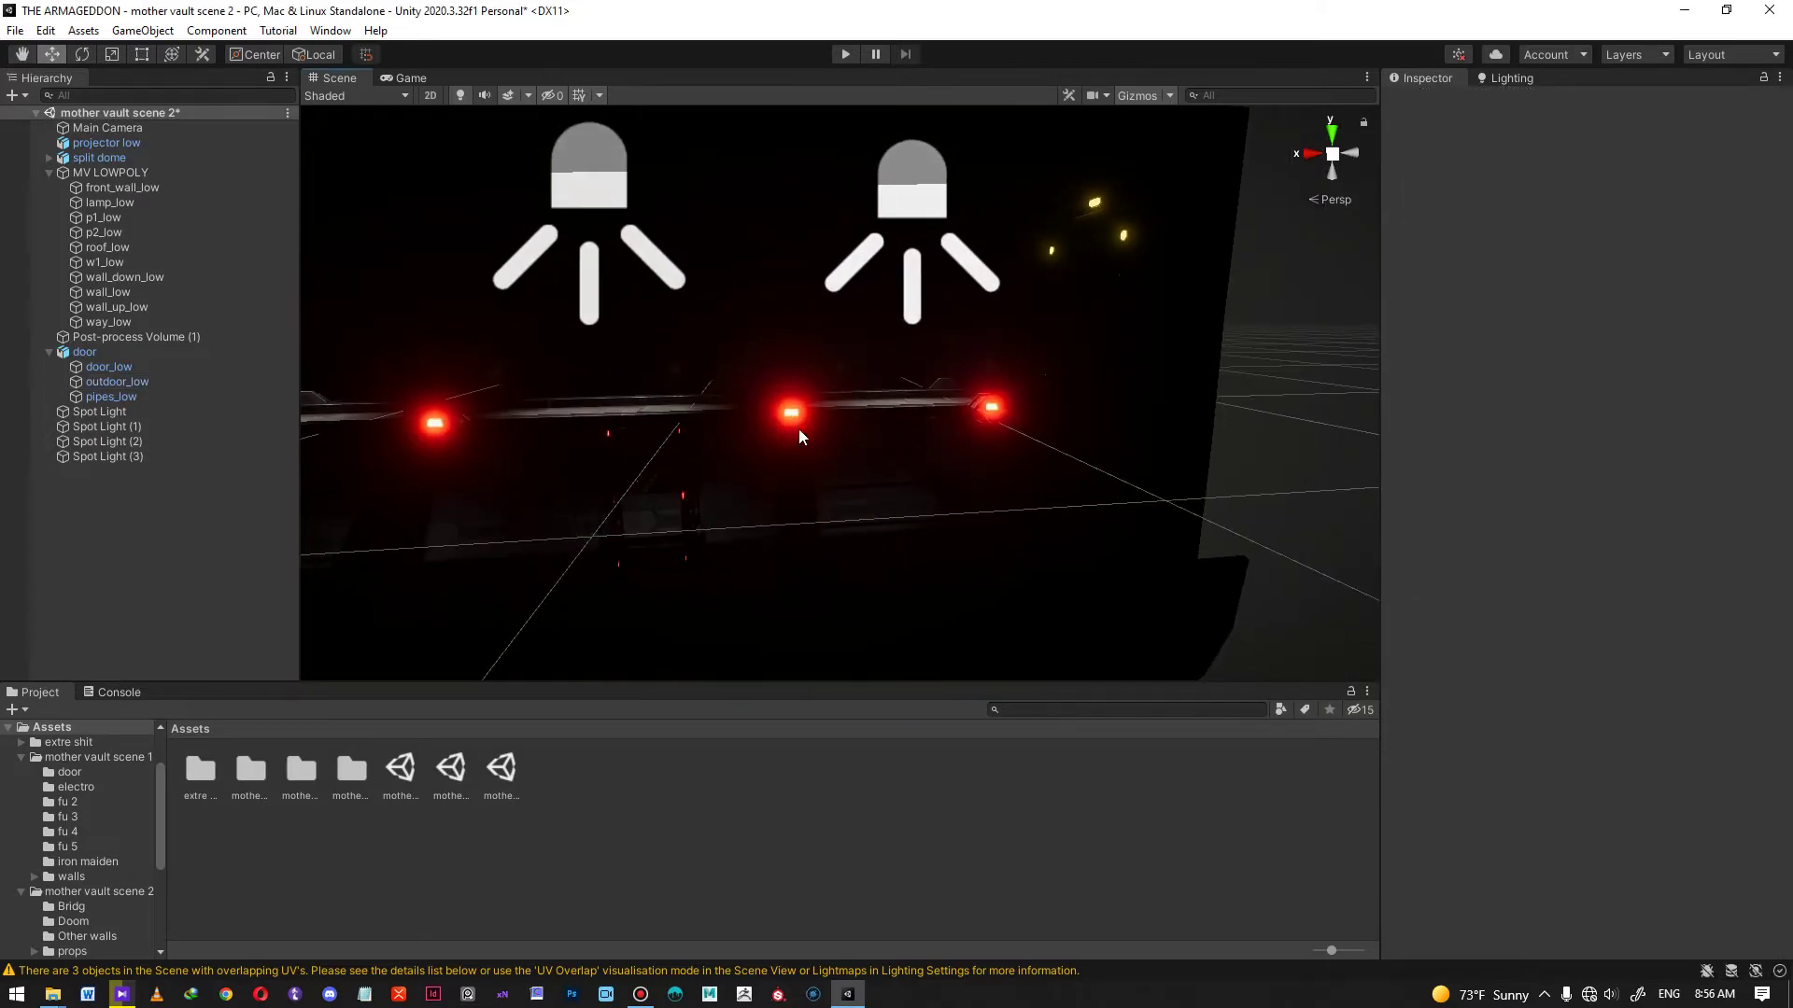
pyautogui.click(808, 435)
pyautogui.moveTo(809, 430); pyautogui.dragTo(857, 312, button='right')
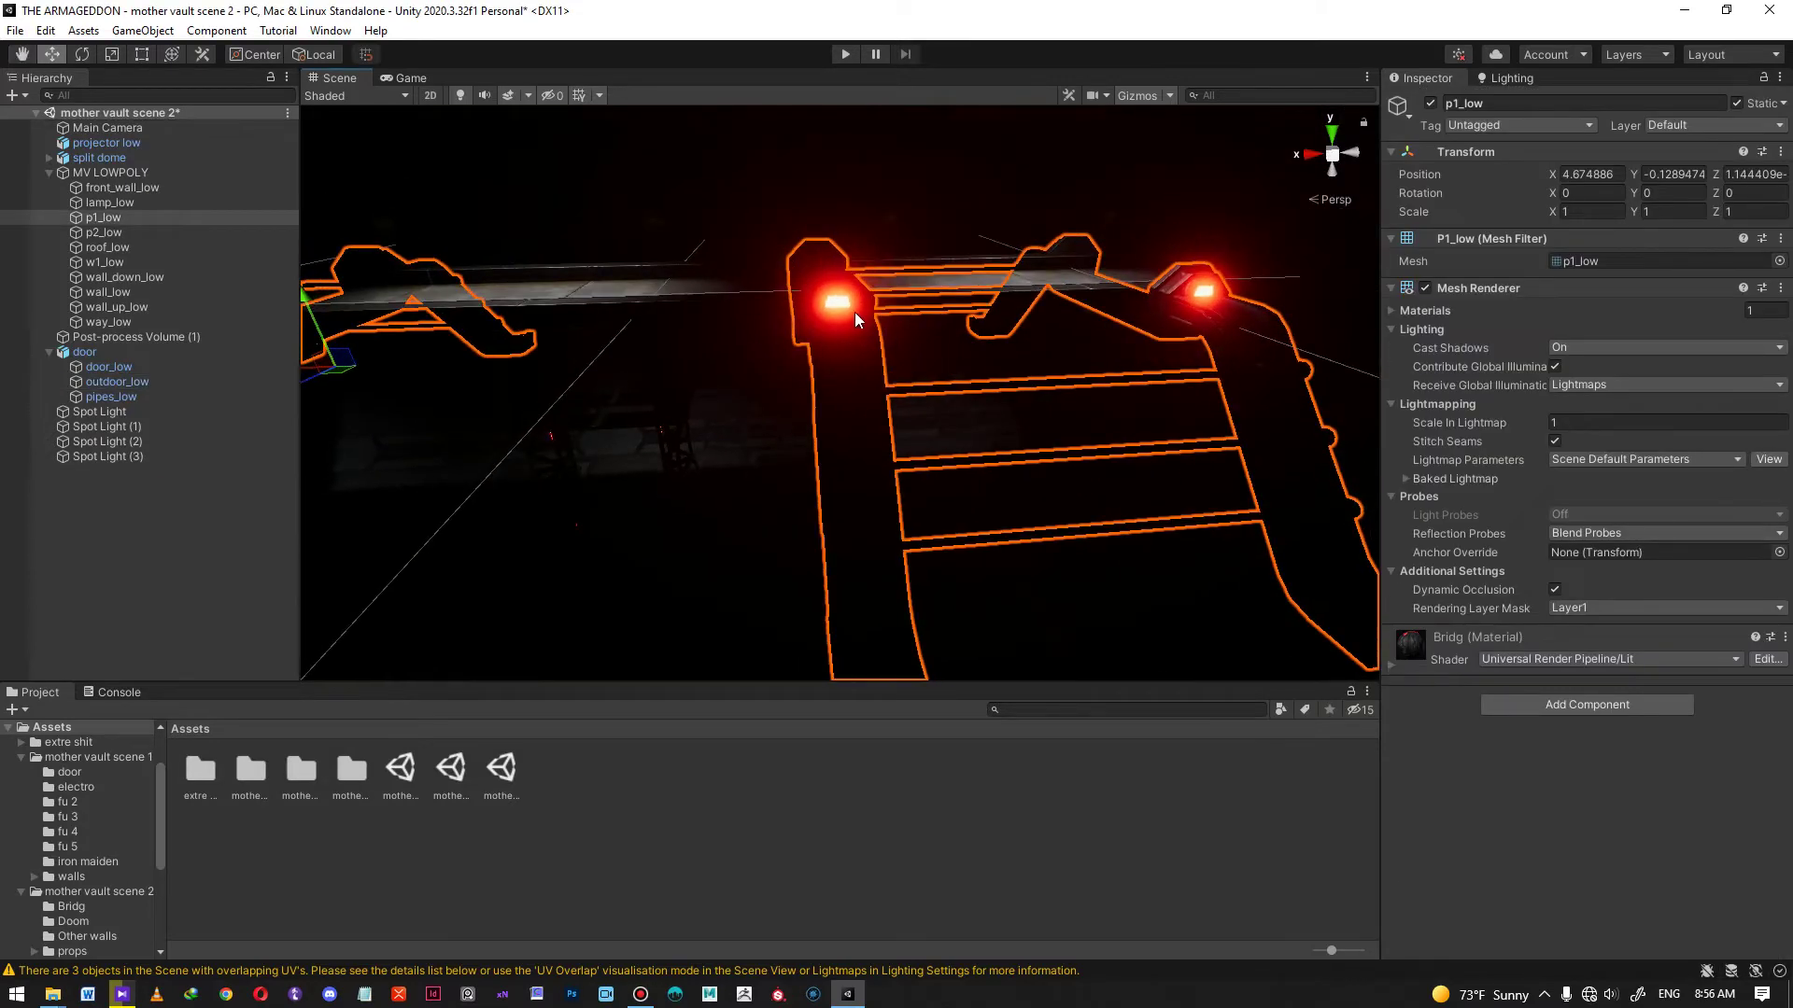
pyautogui.click(839, 305)
pyautogui.click(844, 313)
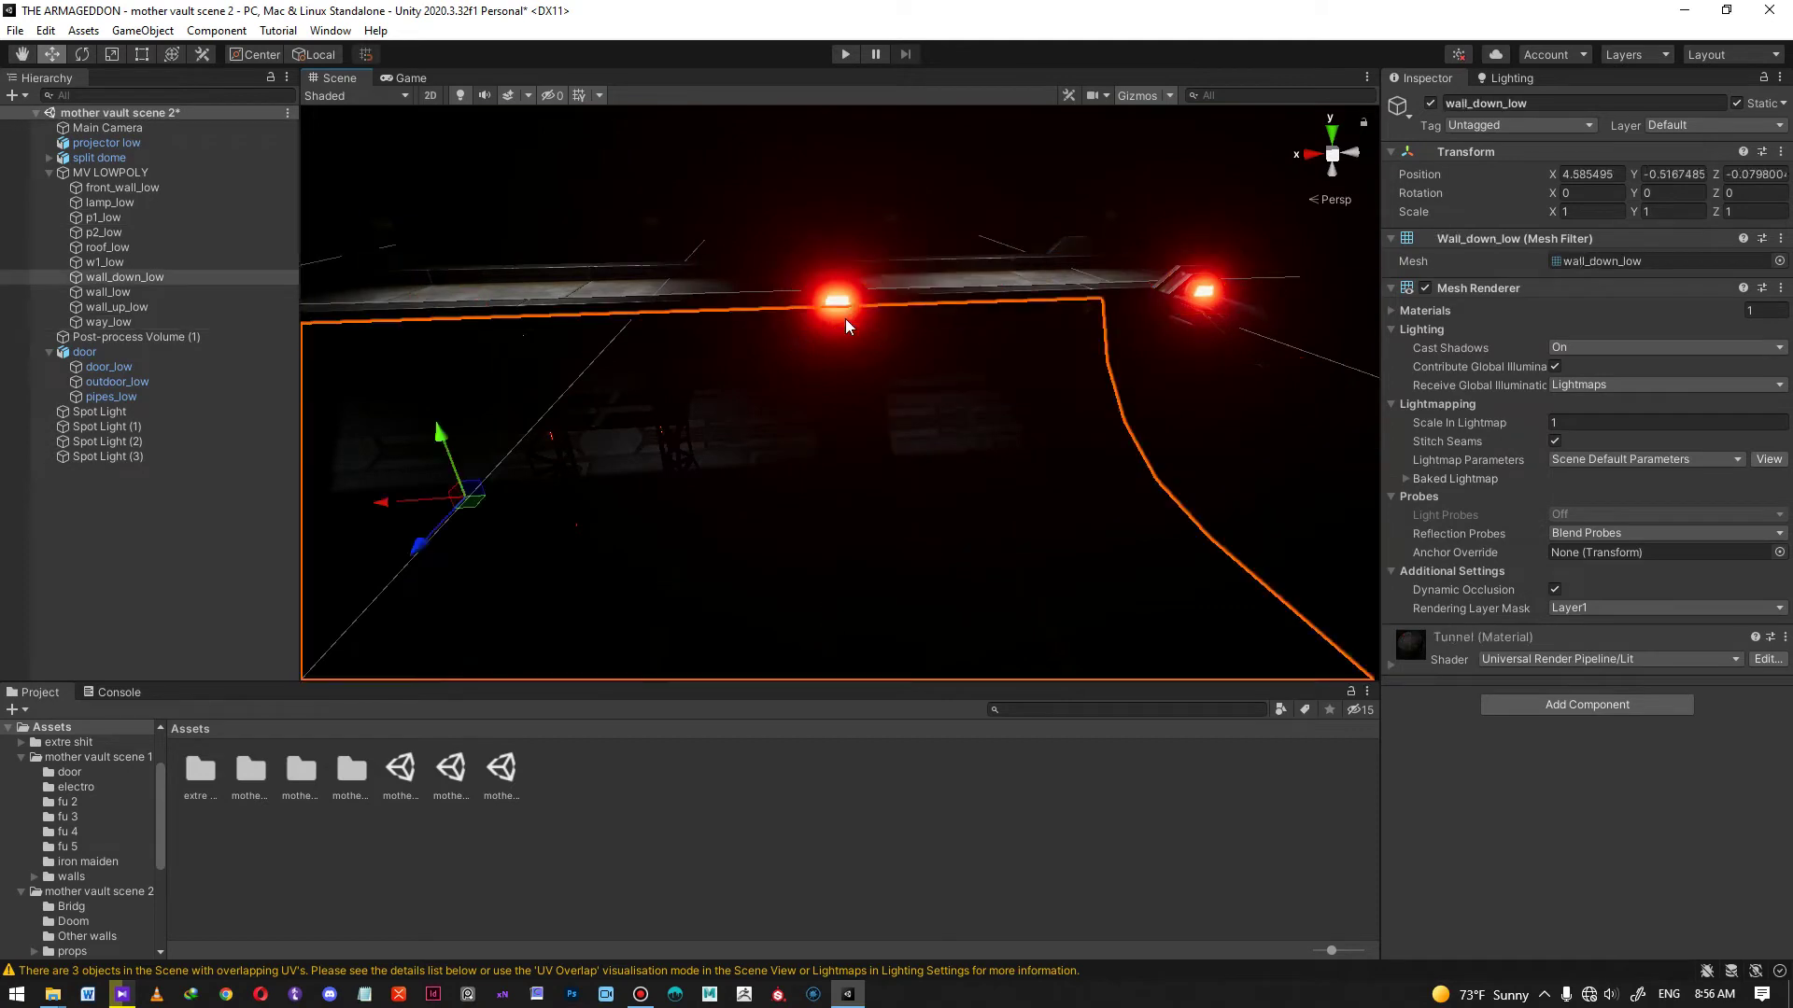
pyautogui.click(841, 302)
pyautogui.moveTo(840, 303); pyautogui.dragTo(924, 334, button='right')
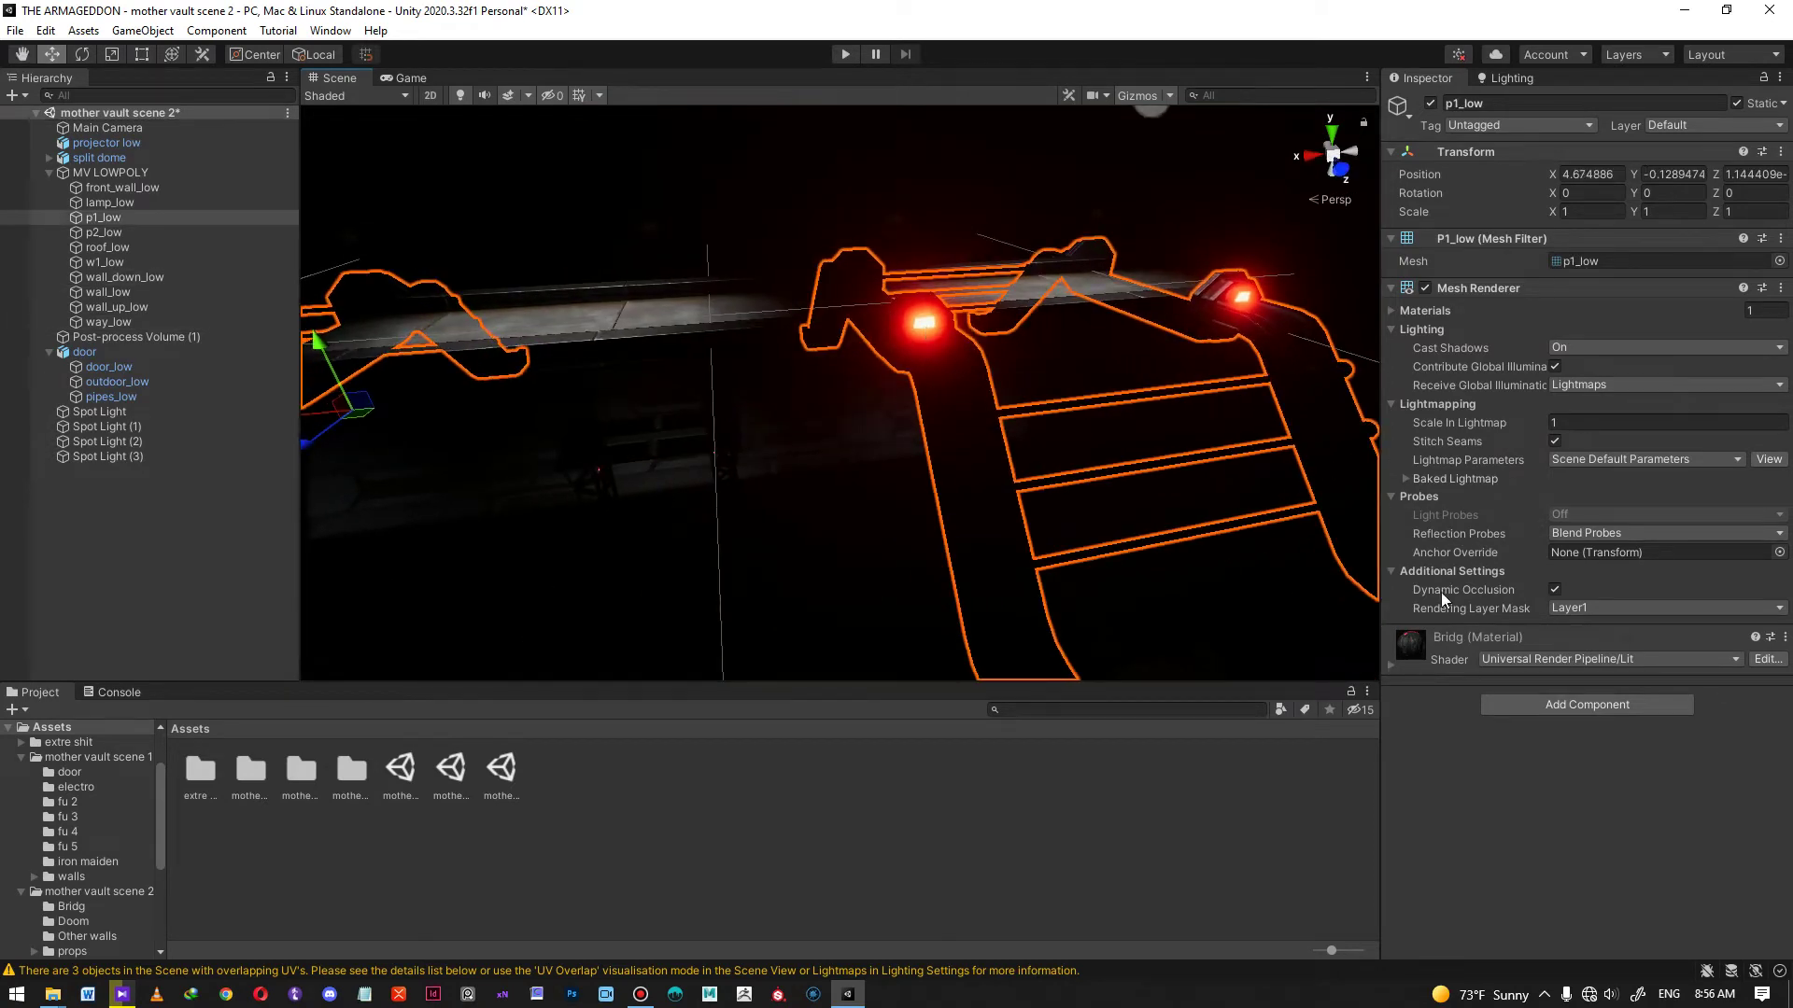
pyautogui.click(1393, 664)
pyautogui.scroll(-3, 1540, 691)
pyautogui.click(1587, 711)
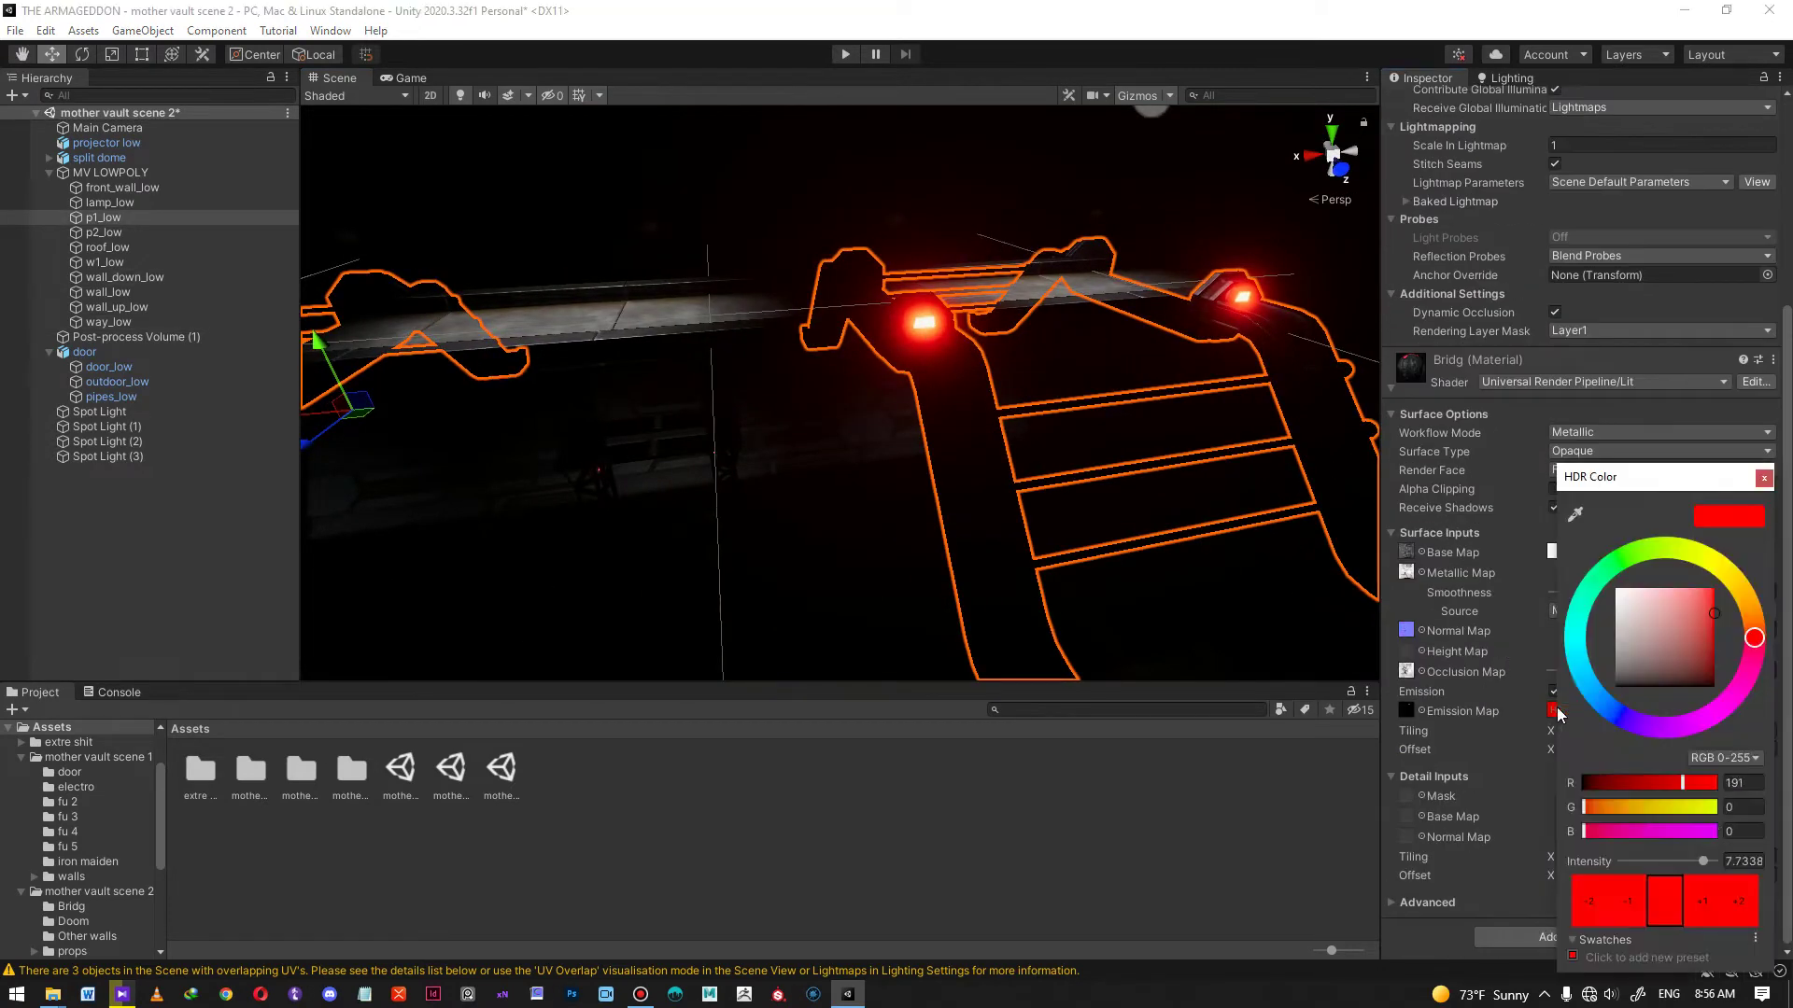
pyautogui.click(1737, 859)
pyautogui.write('3')
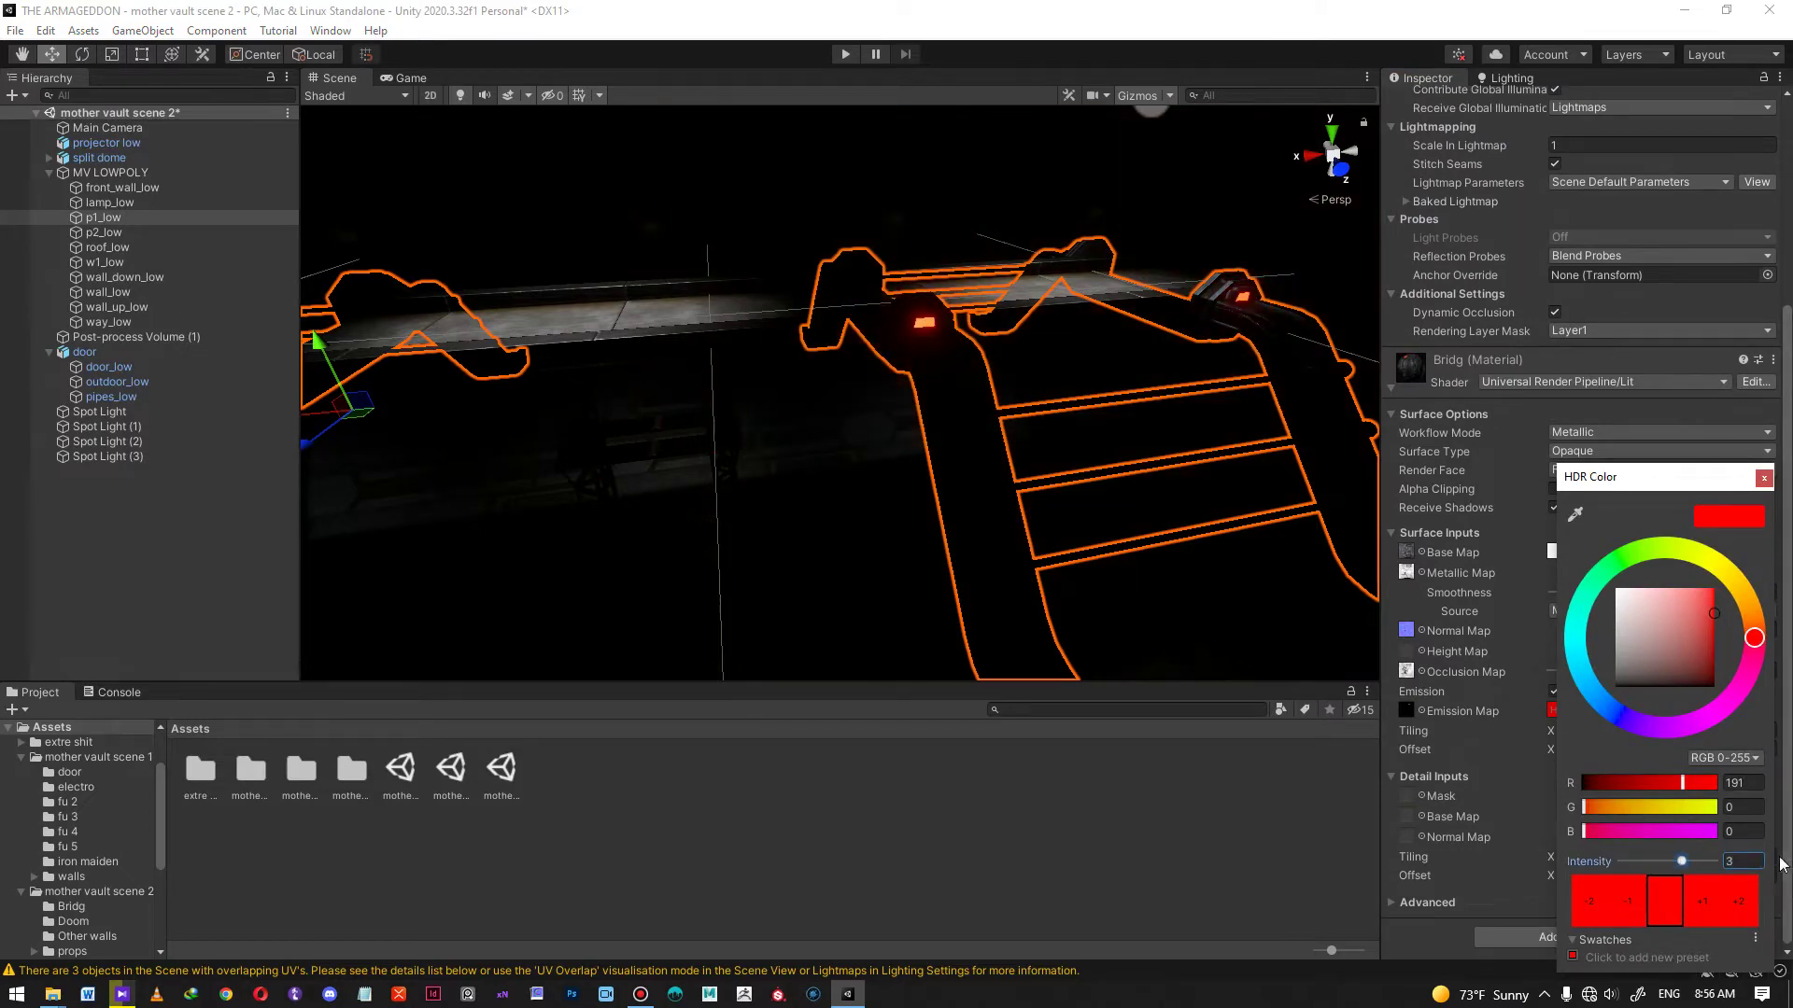
# - Examine the glow of the red lamps along the walkway from several angles
pyautogui.keyDown('alt'); pyautogui.moveTo(888, 390); pyautogui.dragTo(760, 312, button='right'); pyautogui.keyUp('alt')
pyautogui.moveTo(760, 312); pyautogui.dragTo(976, 245, button='middle')
pyautogui.keyDown('alt'); pyautogui.moveTo(977, 246); pyautogui.dragTo(896, 280, button='right'); pyautogui.keyUp('alt')
pyautogui.keyDown('alt'); pyautogui.moveTo(897, 280); pyautogui.dragTo(831, 569); pyautogui.keyUp('alt')
pyautogui.click(831, 568)
pyautogui.keyDown('alt'); pyautogui.moveTo(813, 316); pyautogui.dragTo(1048, 461, button='right'); pyautogui.keyUp('alt')
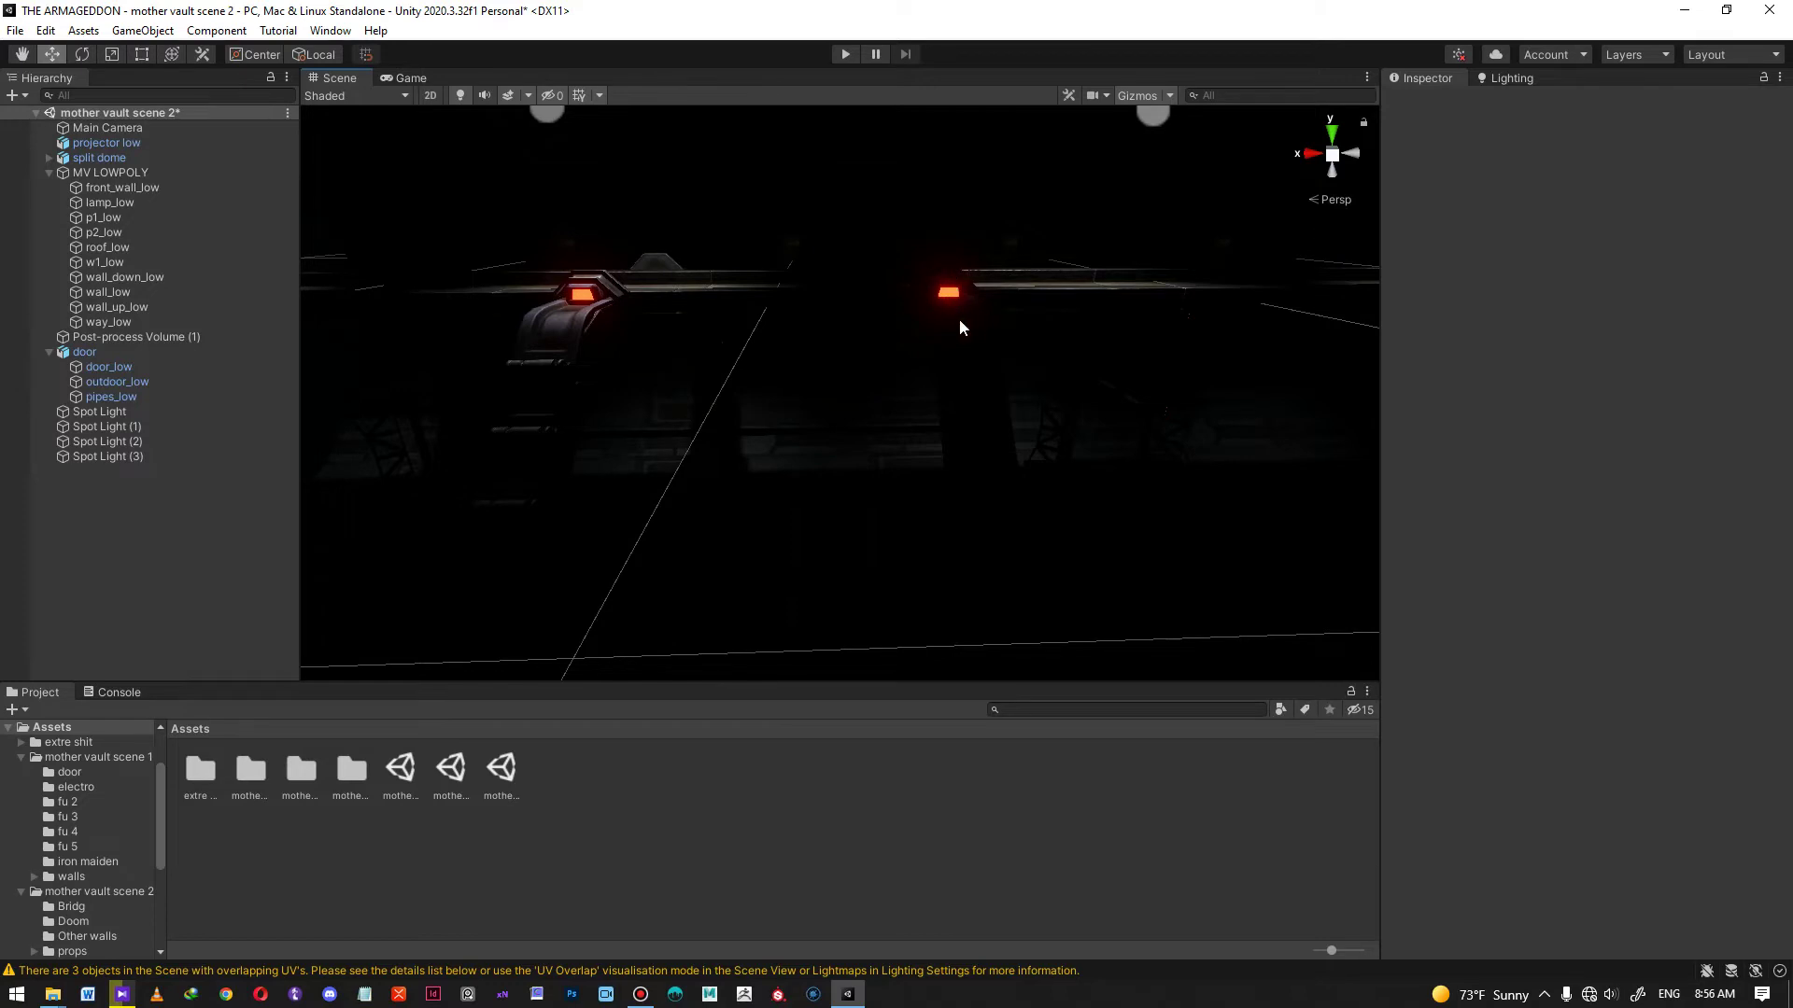
pyautogui.keyDown('alt'); pyautogui.moveTo(940, 320); pyautogui.dragTo(846, 356, button='middle'); pyautogui.keyUp('alt')
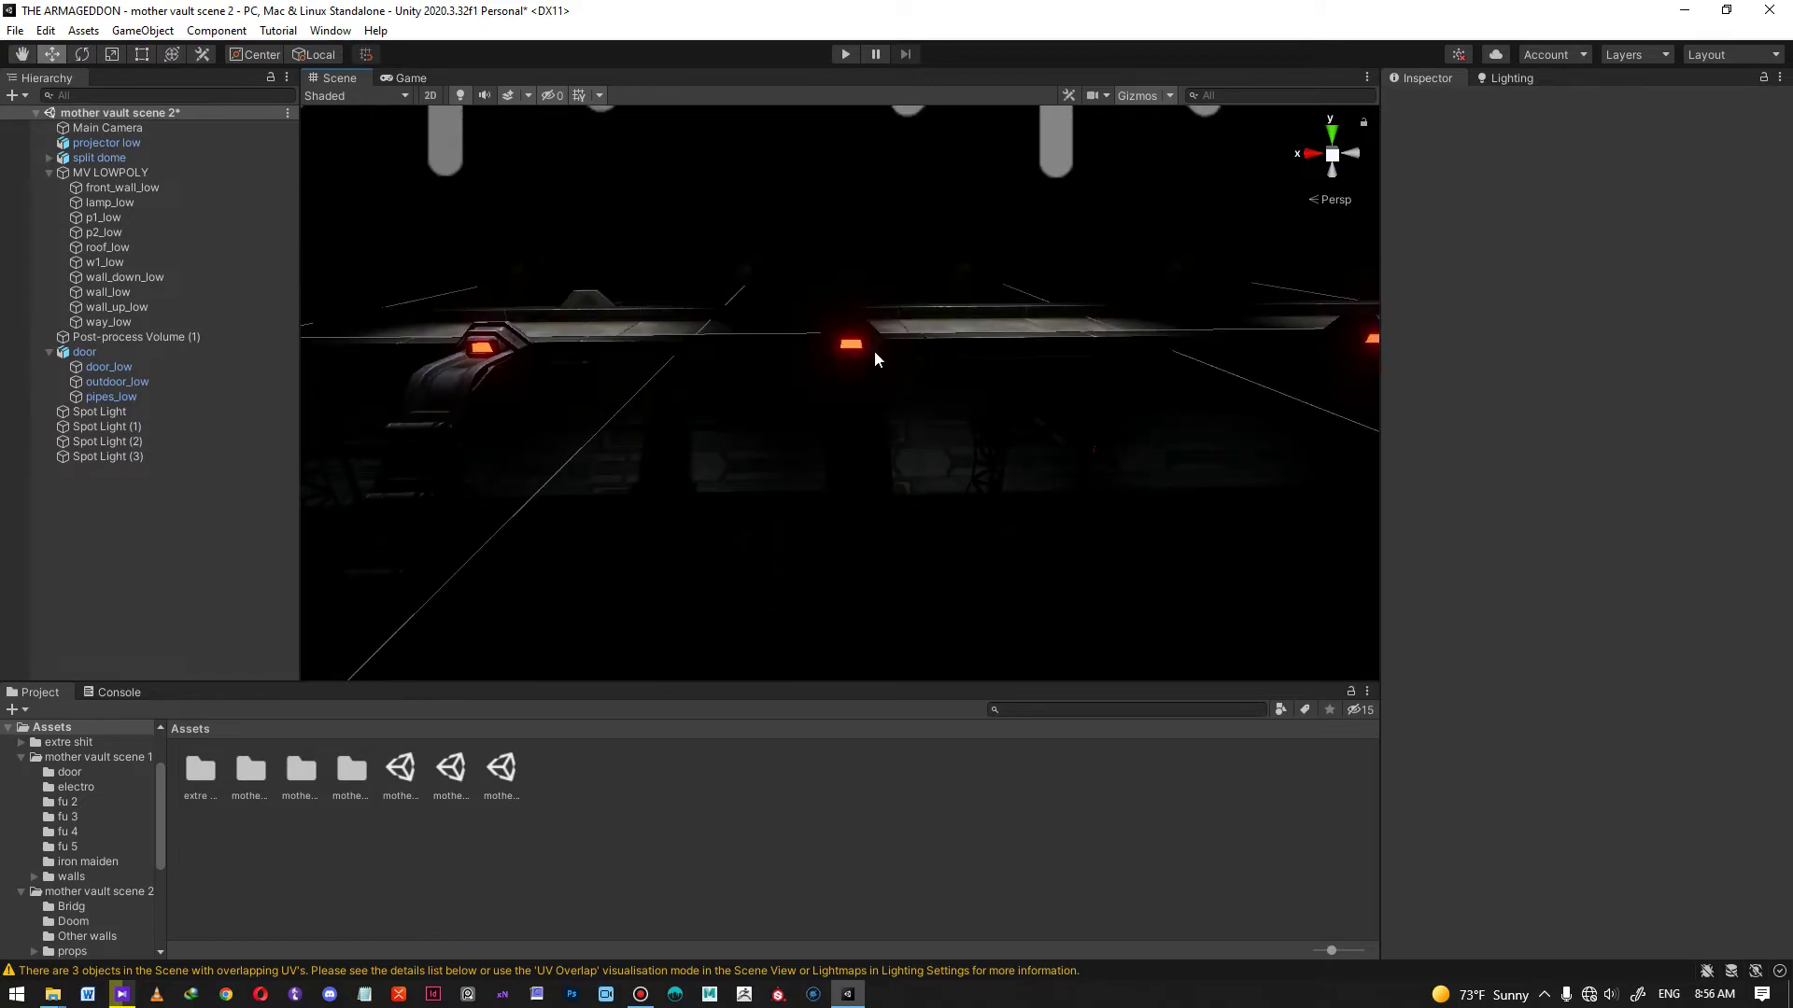
pyautogui.keyDown('alt'); pyautogui.moveTo(573, 409); pyautogui.dragTo(684, 237); pyautogui.keyUp('alt')
# - Try the scene with the Bloom override of Post-process Volume (1) disabled, and enable it again
pyautogui.click(578, 506)
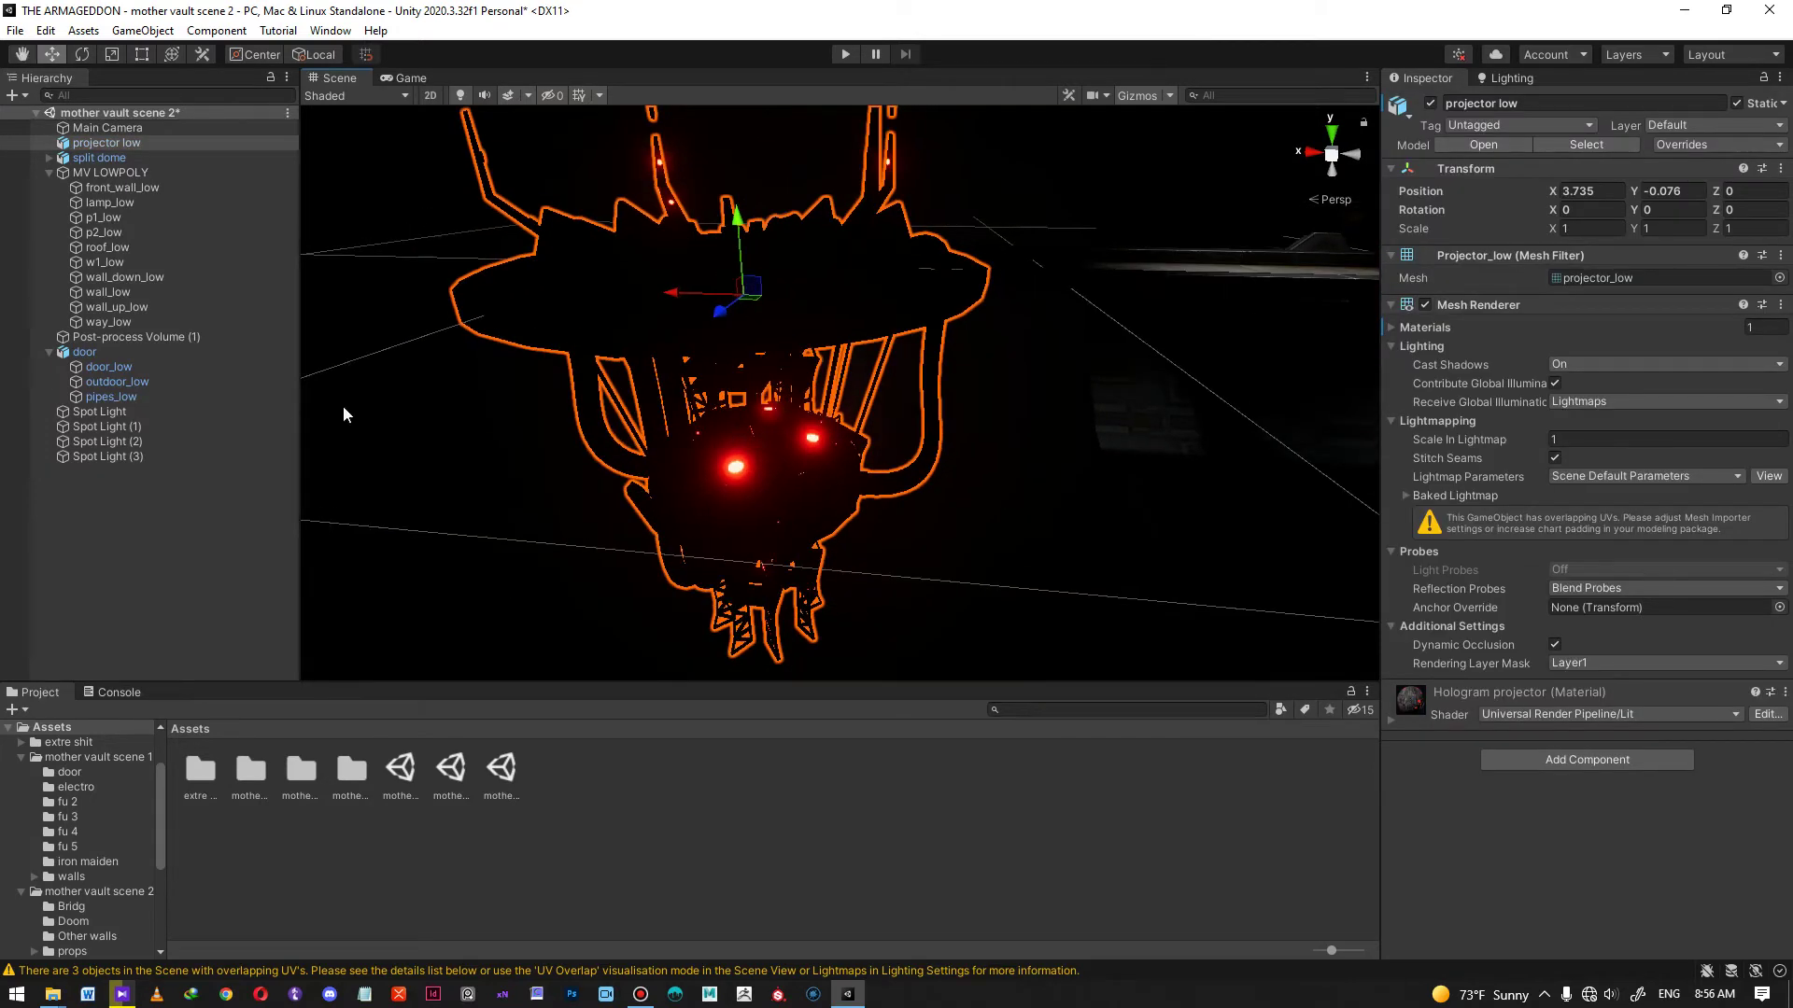
pyautogui.click(126, 336)
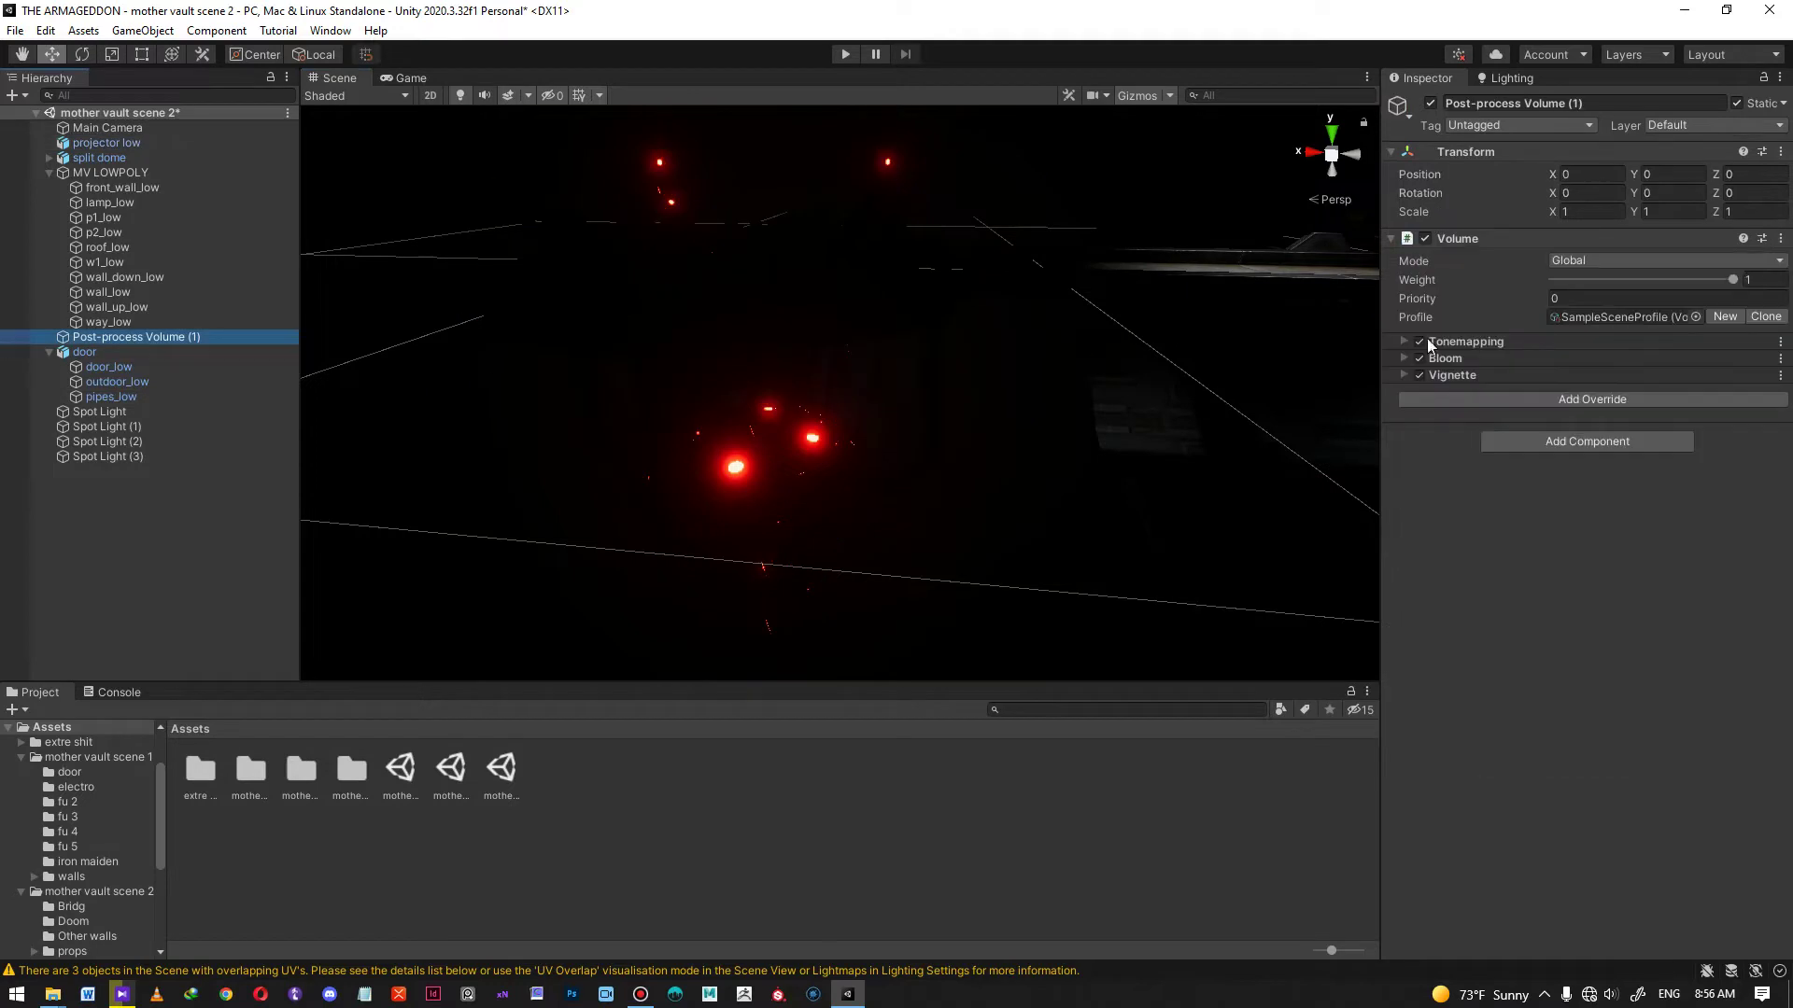
pyautogui.click(1420, 358)
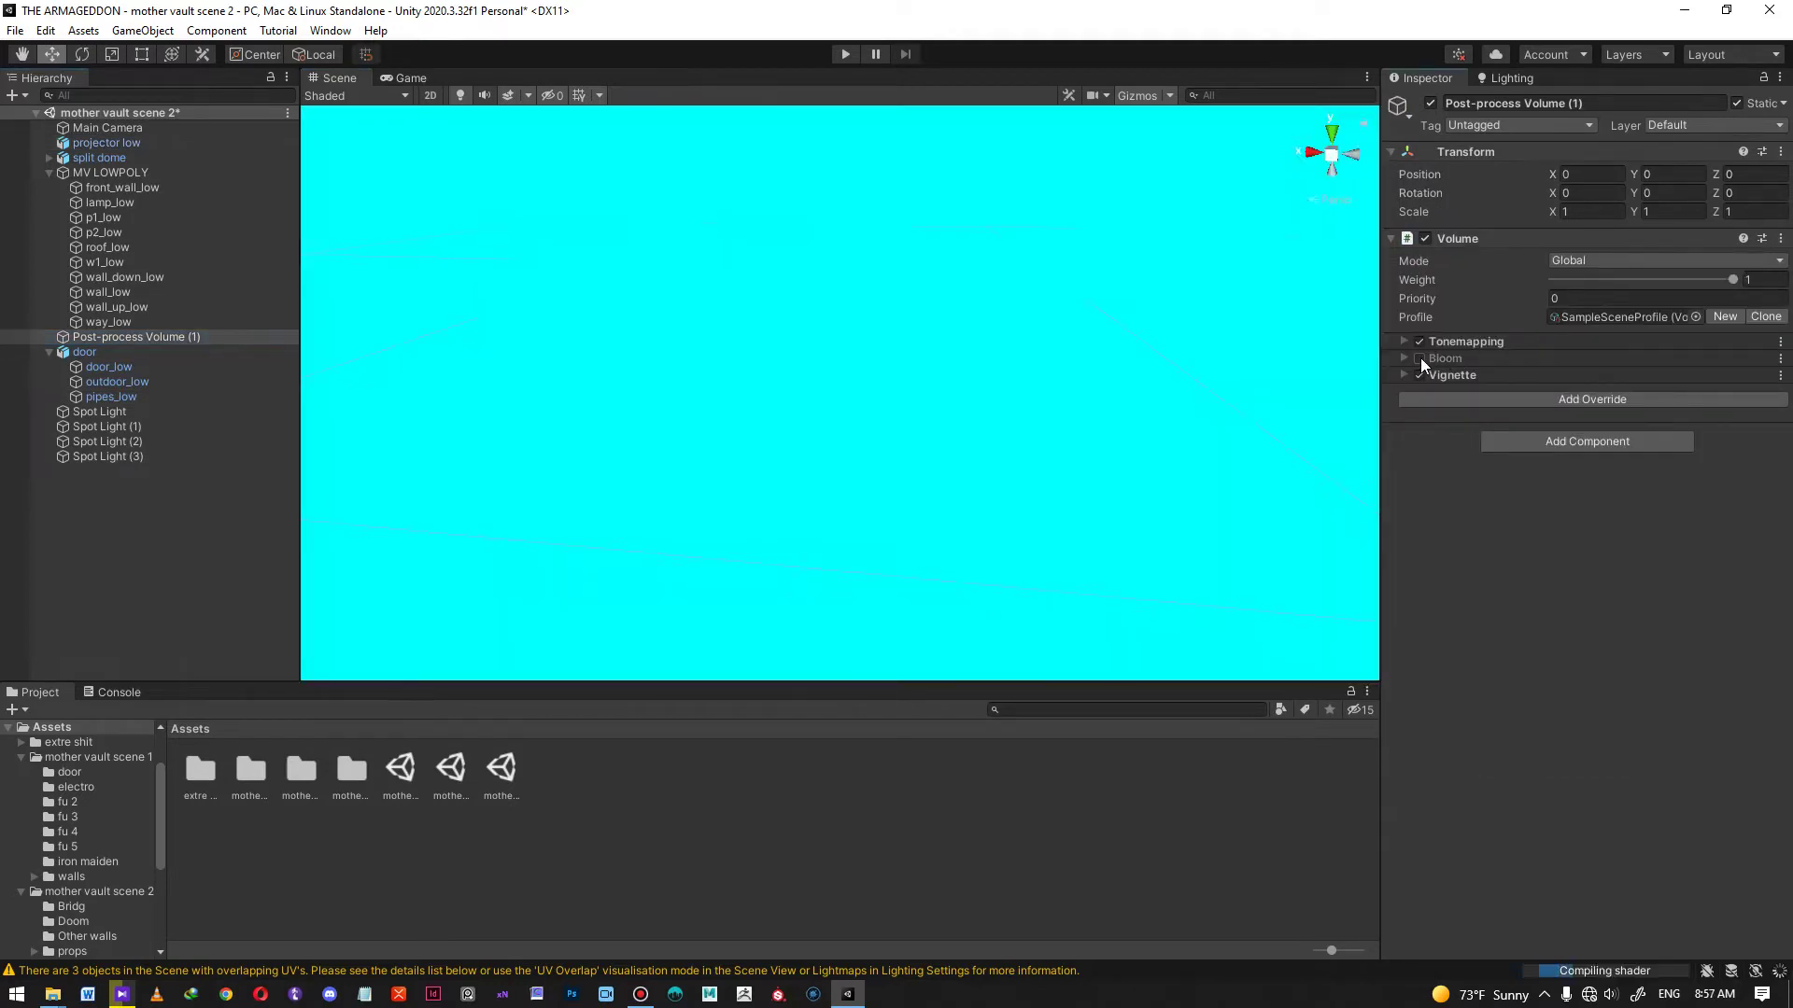
pyautogui.click(1420, 357)
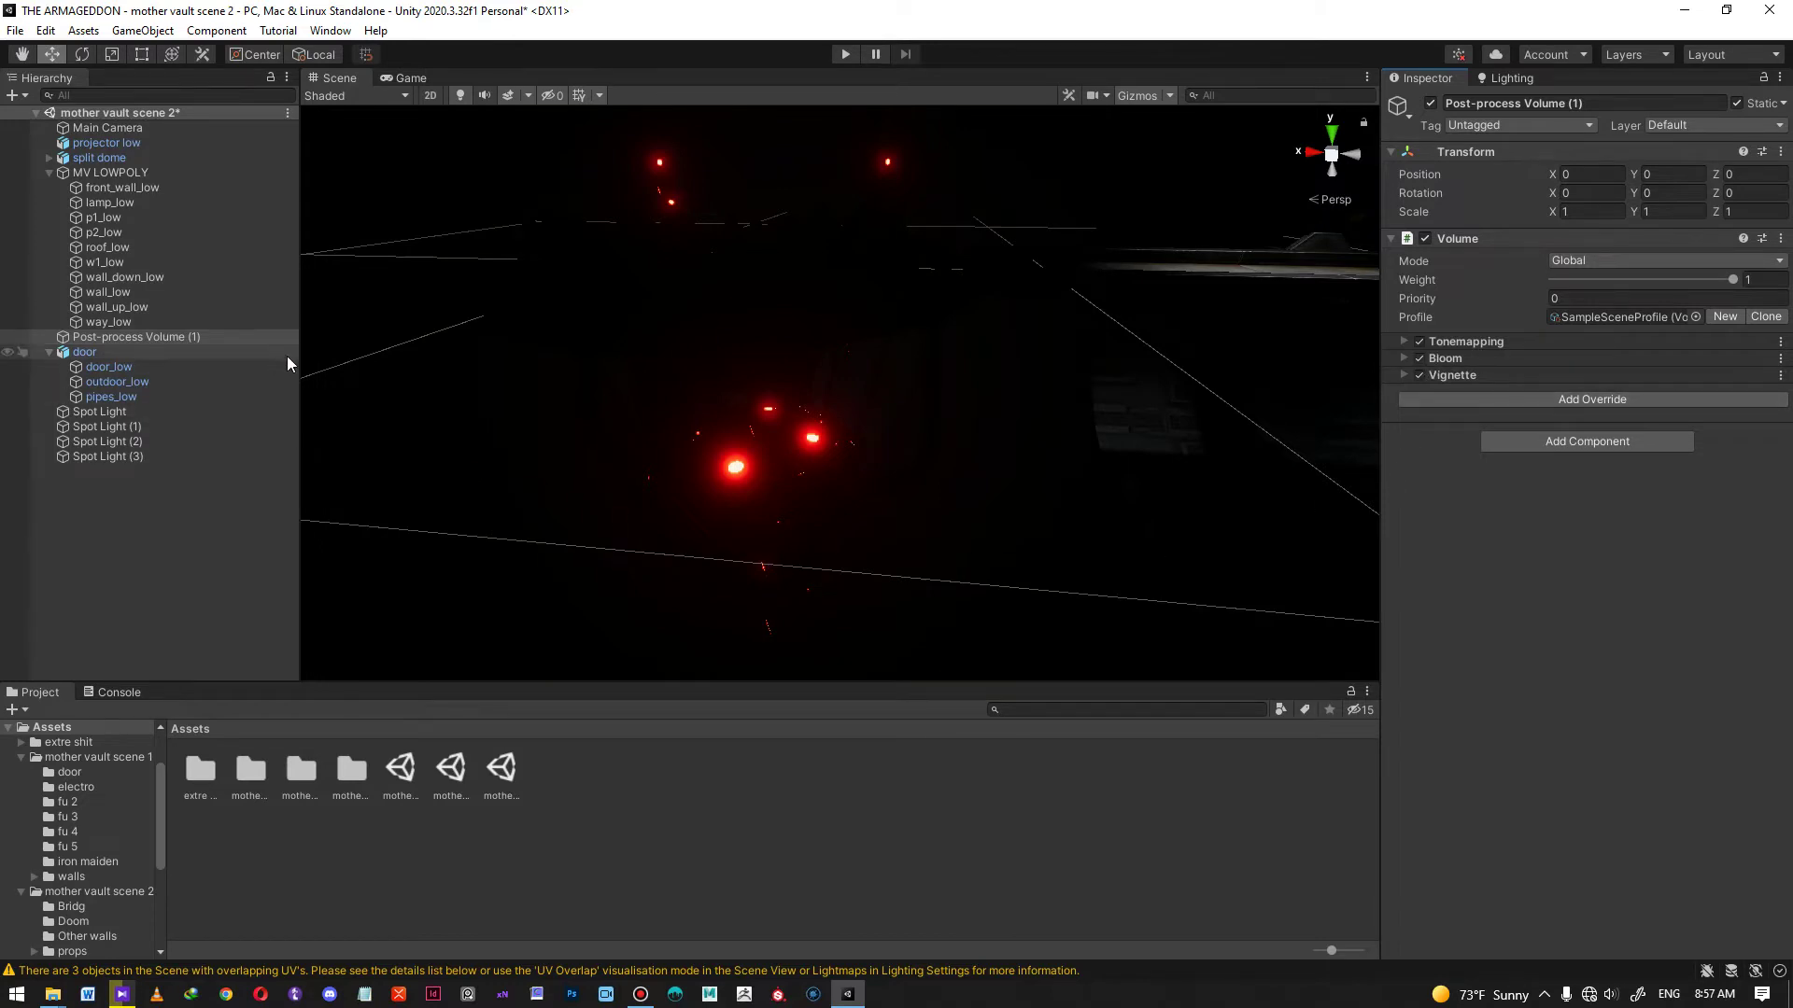
# - Set the emission intensity of the Hologram projector material on the projector low object to 3
pyautogui.click(747, 467)
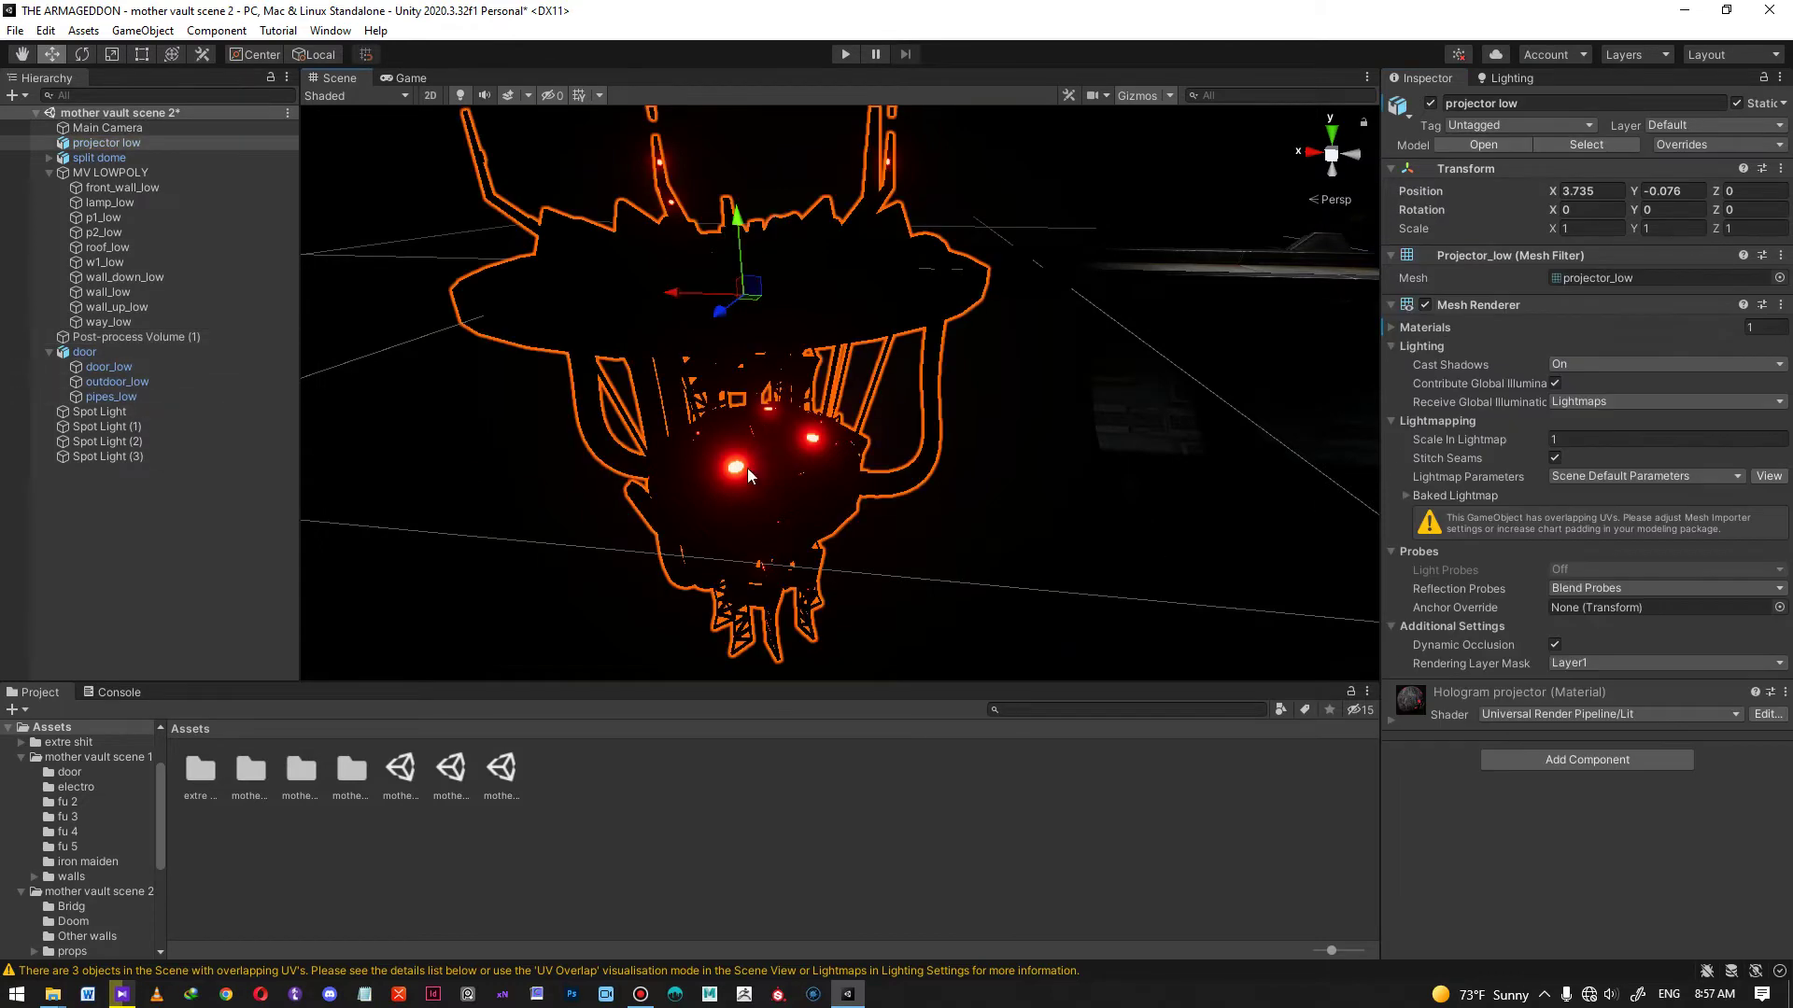
pyautogui.click(721, 467)
pyautogui.click(762, 472)
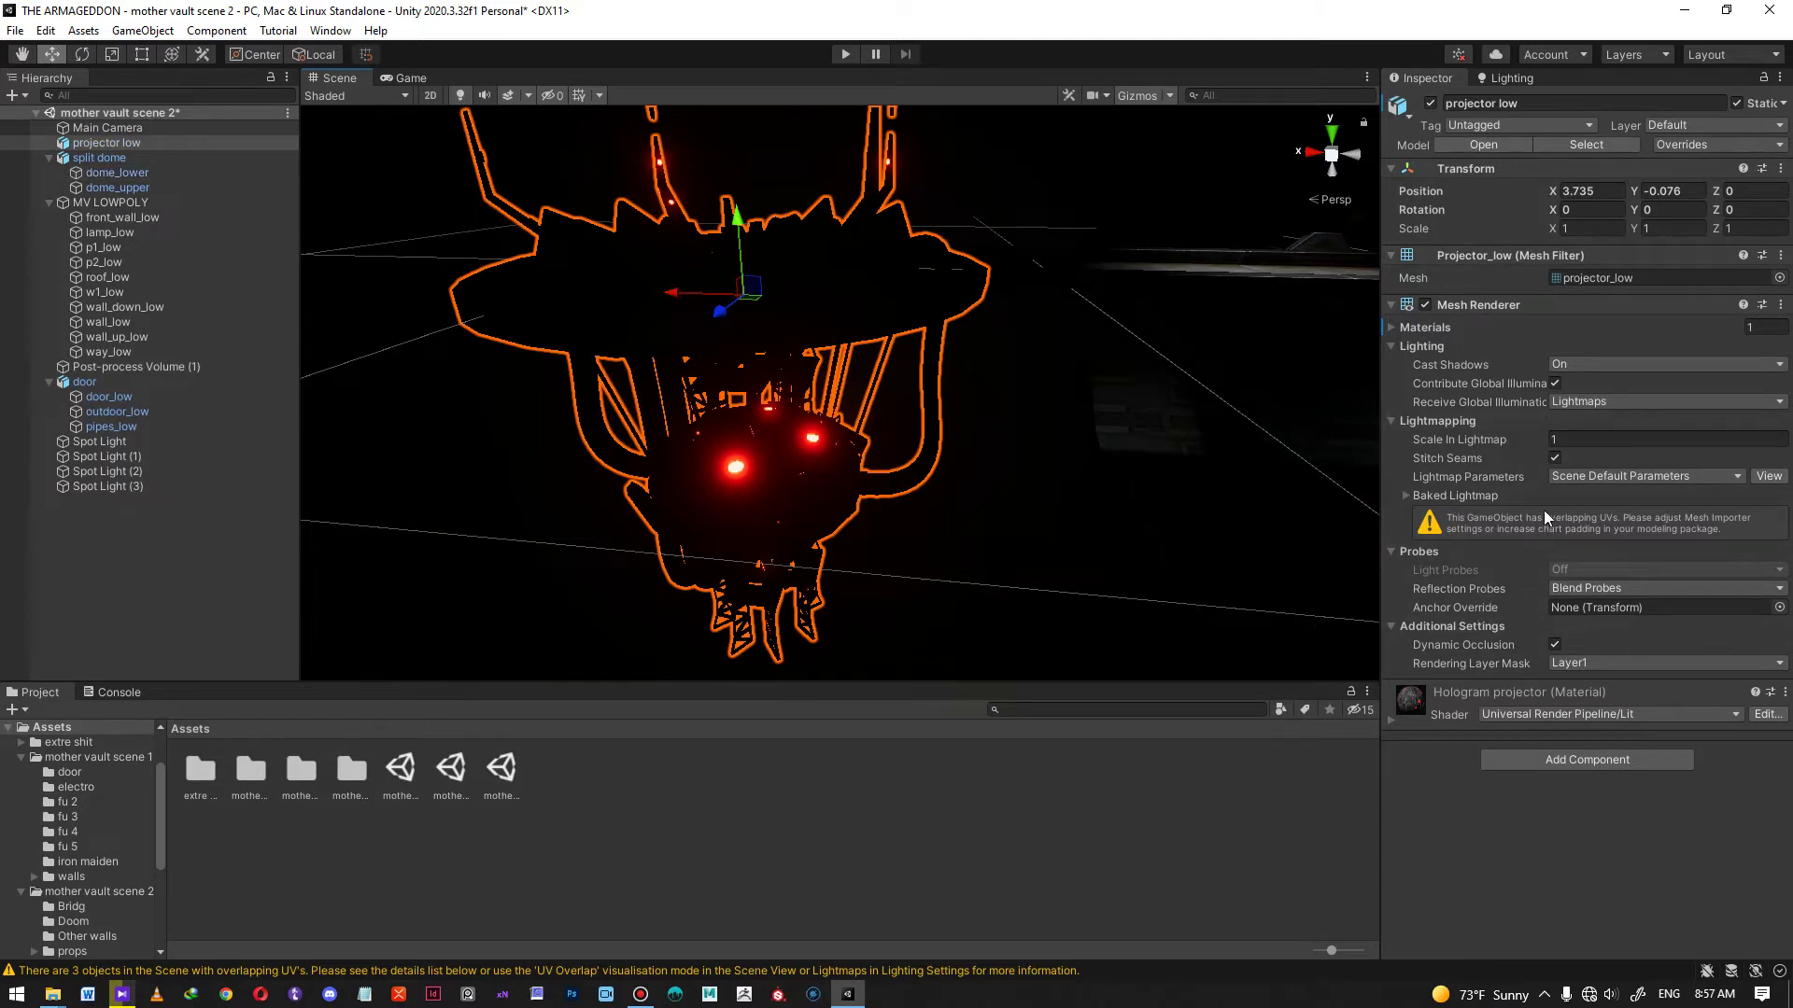
pyautogui.click(1391, 719)
pyautogui.scroll(-5, 1400, 706)
pyautogui.click(1578, 711)
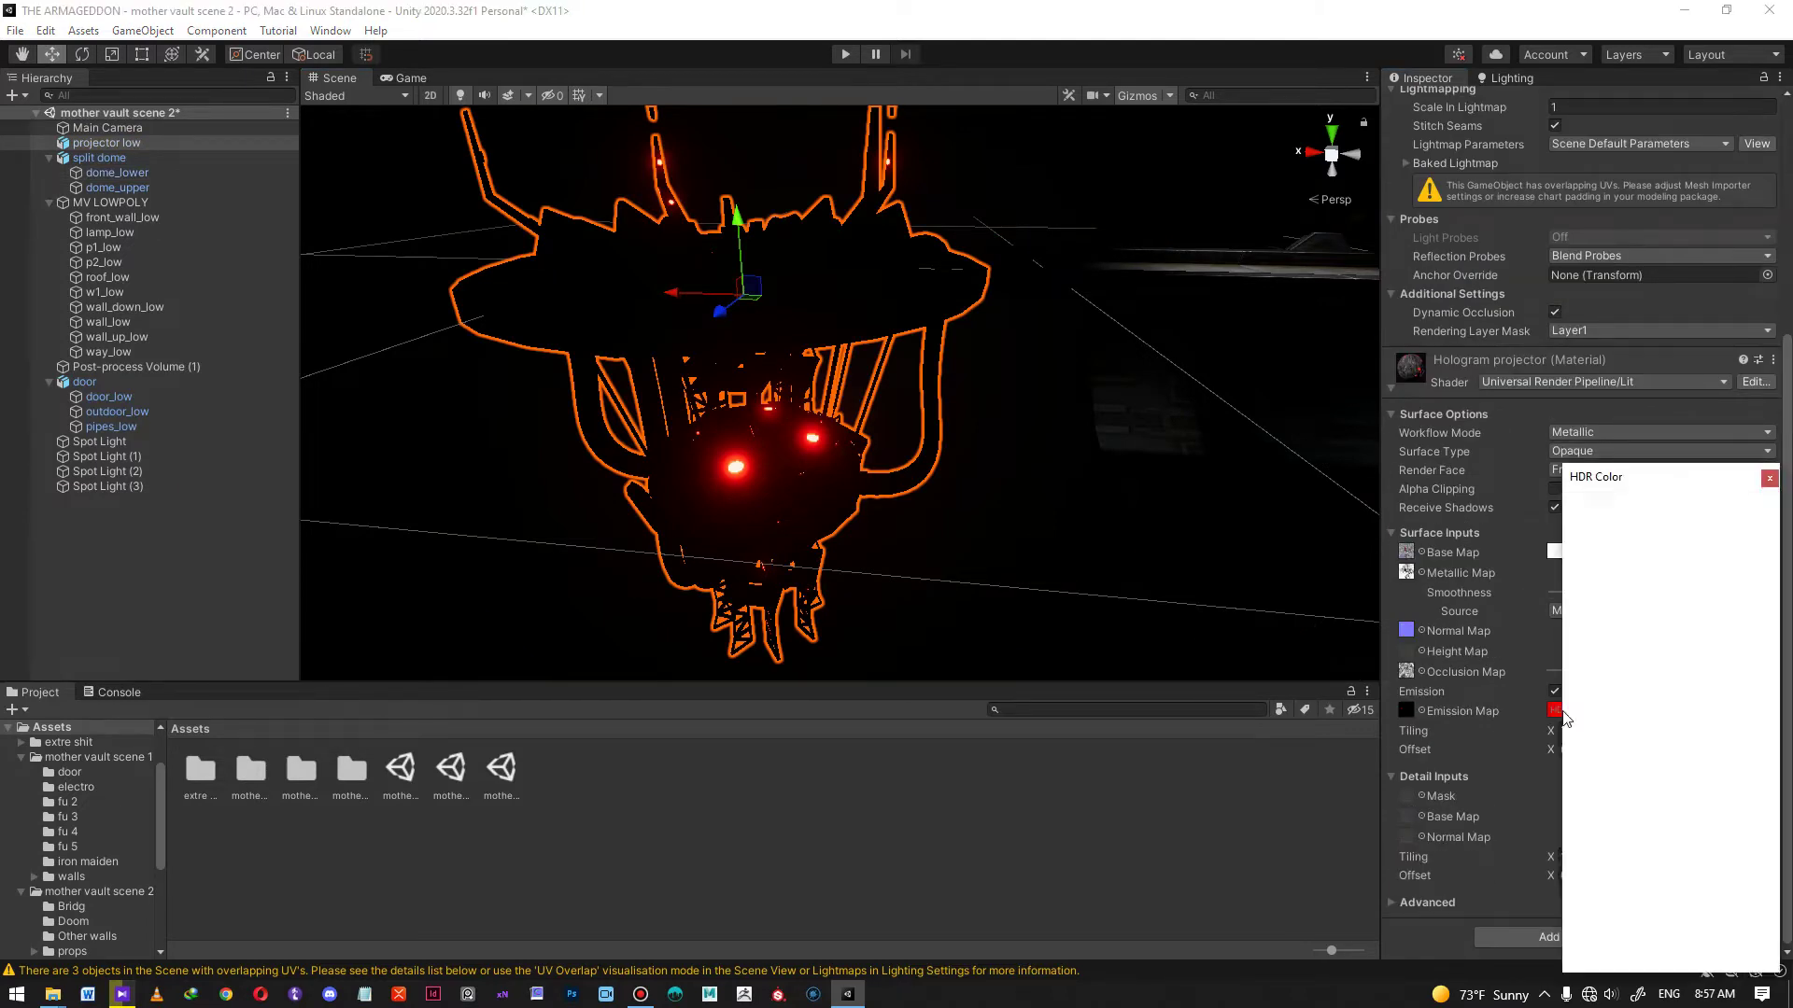
pyautogui.click(1737, 861)
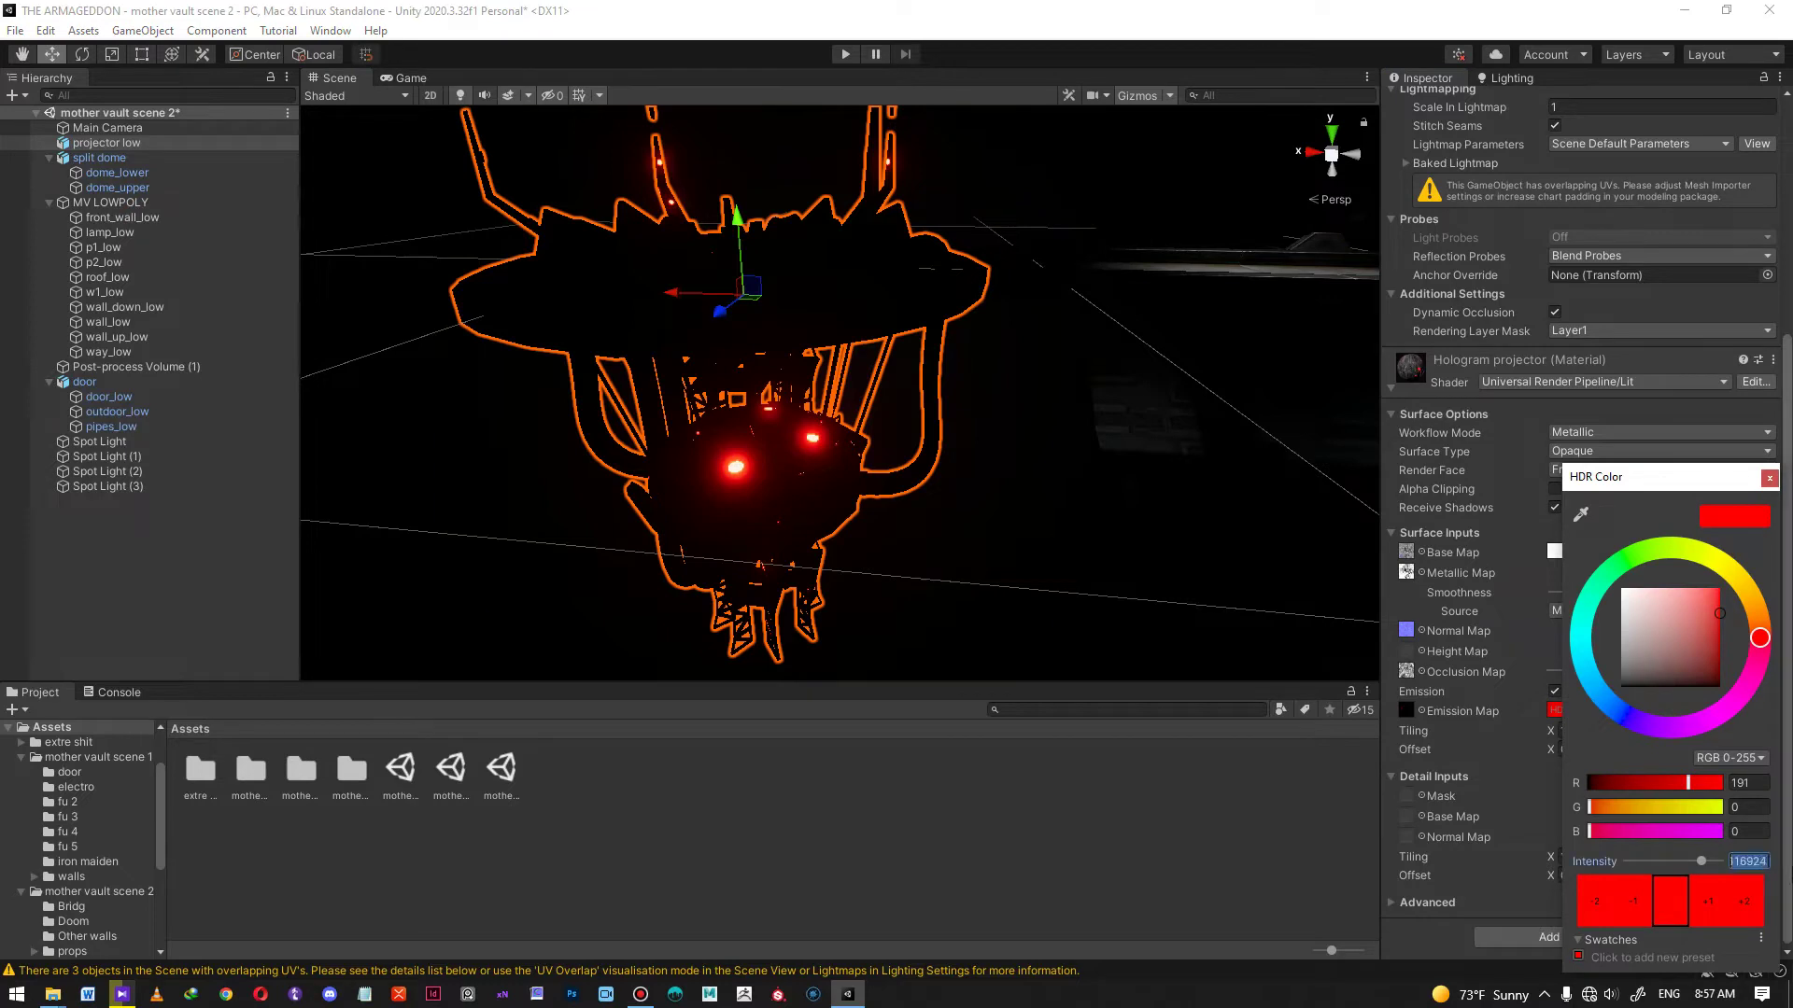
pyautogui.write('3')
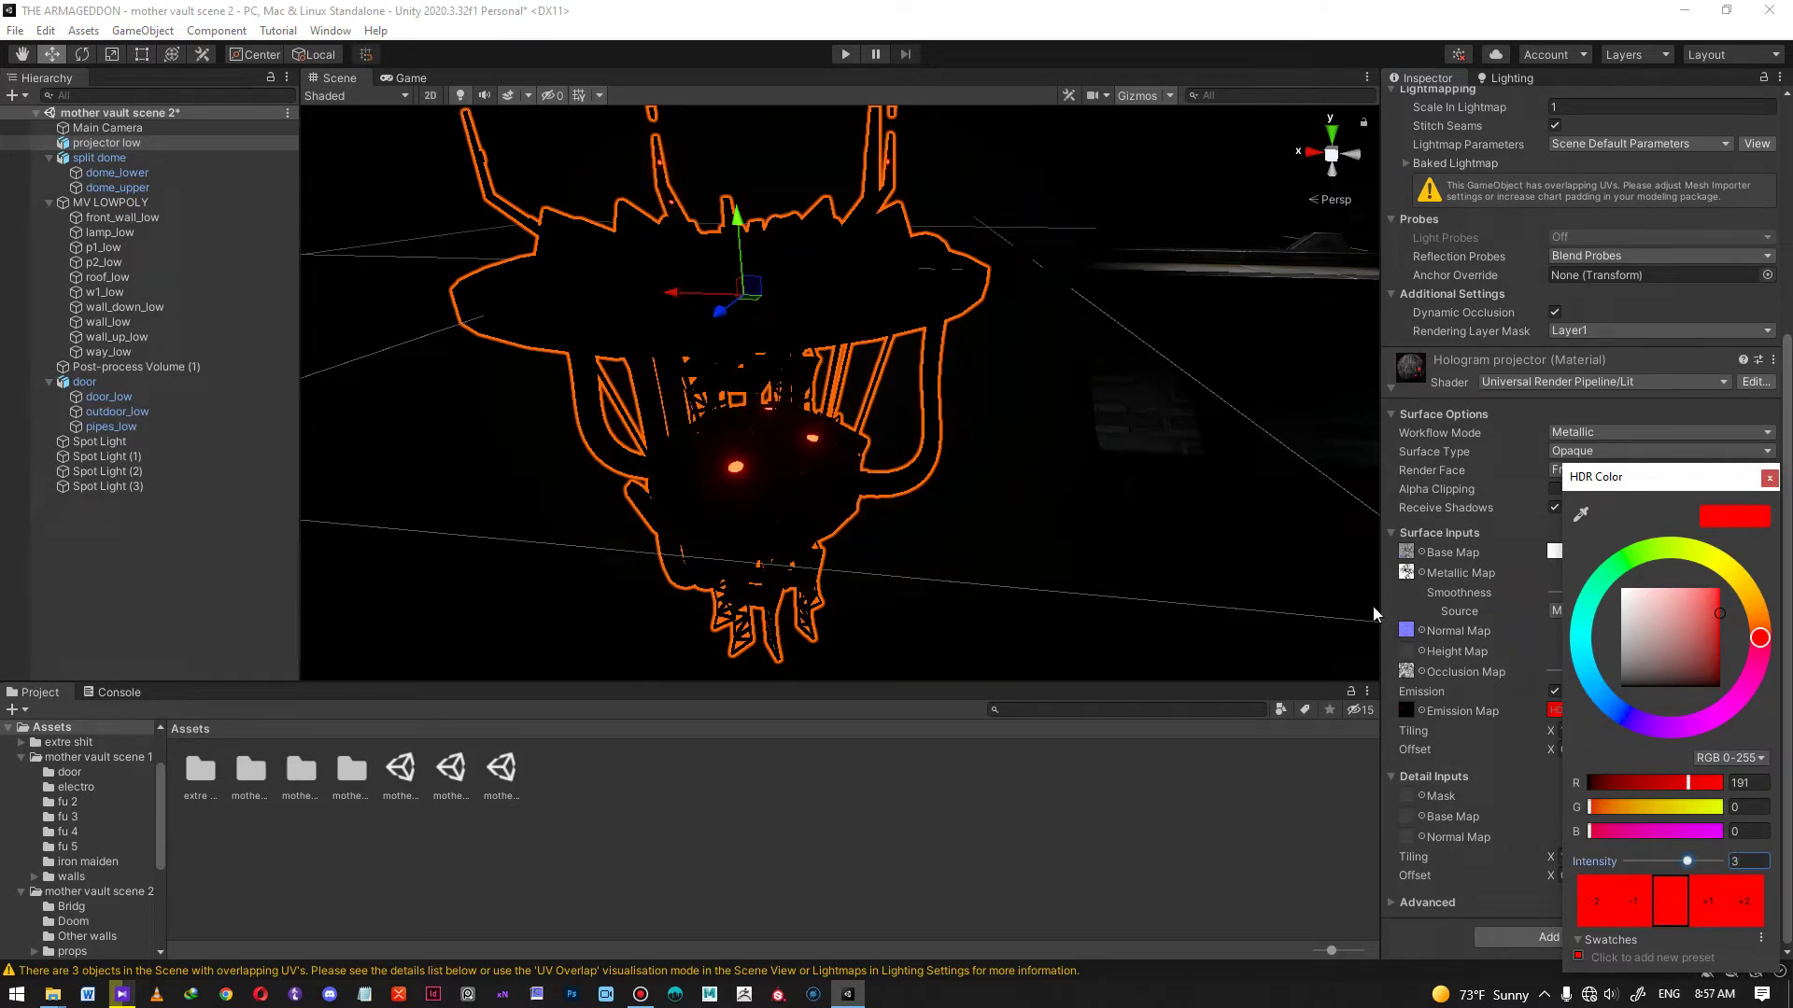
pyautogui.keyDown('alt'); pyautogui.moveTo(979, 363); pyautogui.dragTo(742, 277, button='right'); pyautogui.keyUp('alt')
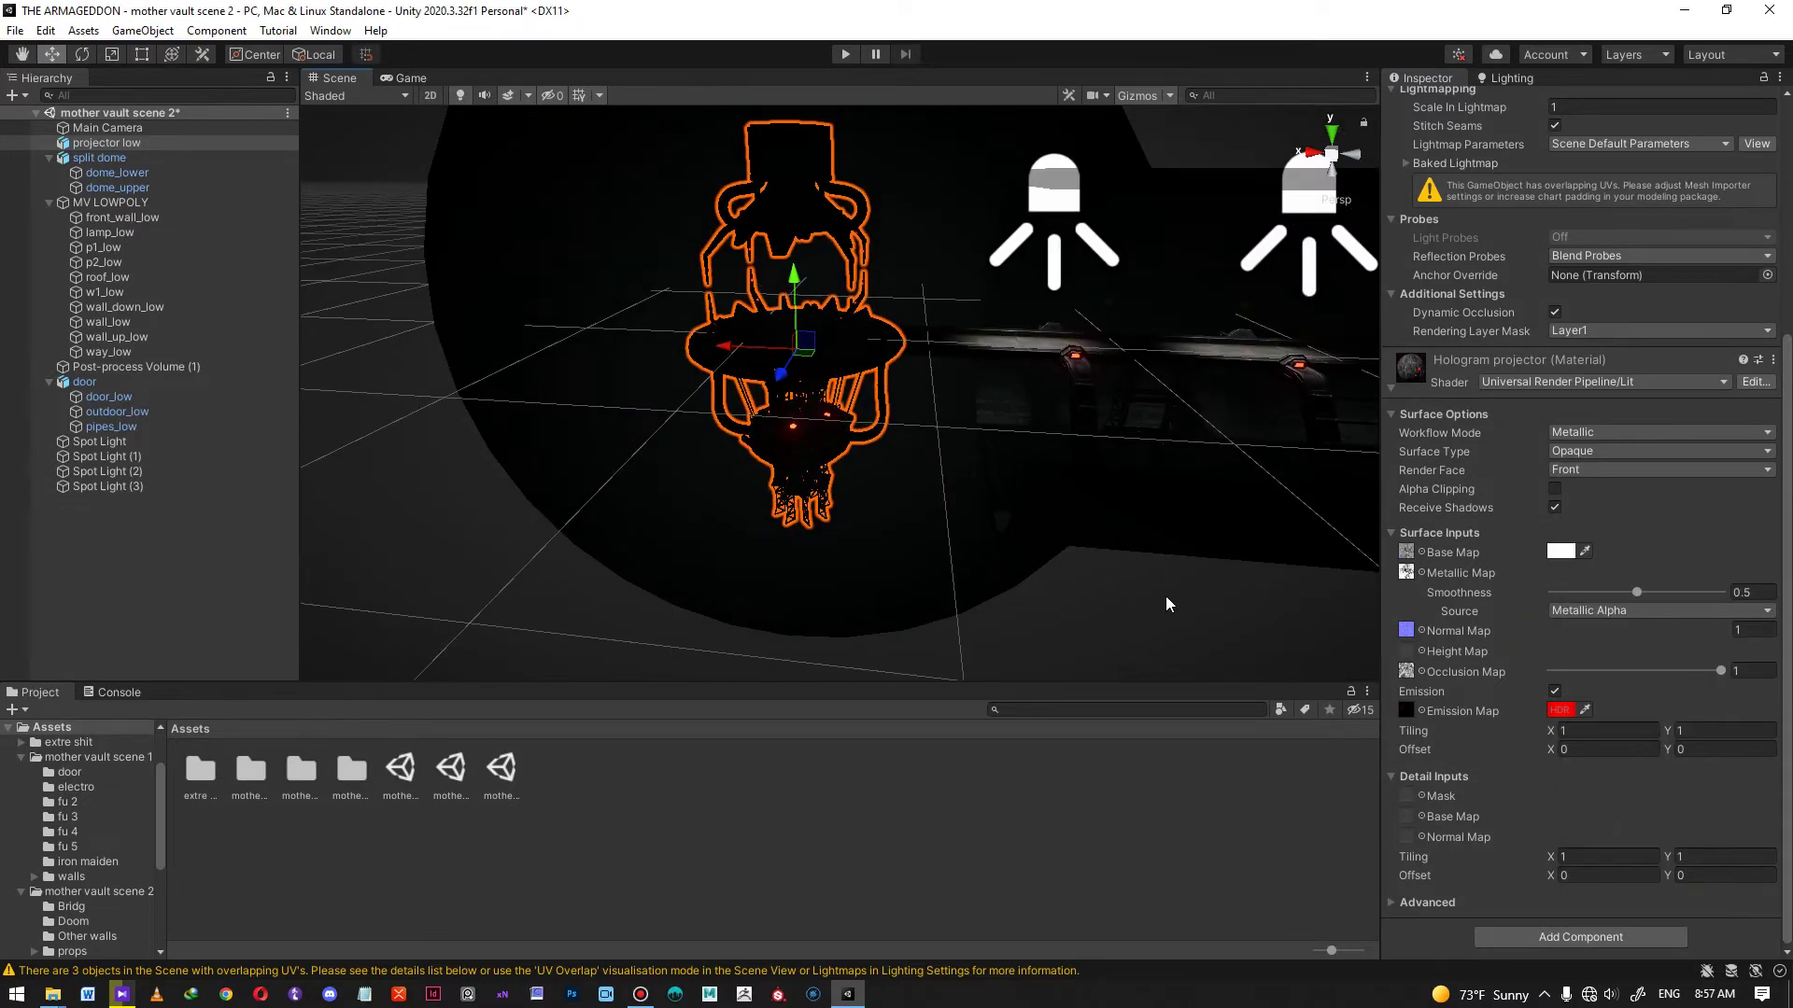
pyautogui.click(1165, 596)
# - Add a point light to the scene for the area around the door
pyautogui.keyDown('alt'); pyautogui.moveTo(1100, 433); pyautogui.dragTo(974, 321); pyautogui.keyUp('alt')
pyautogui.press('w')
pyautogui.moveTo(974, 320); pyautogui.dragTo(1039, 278, button='right')
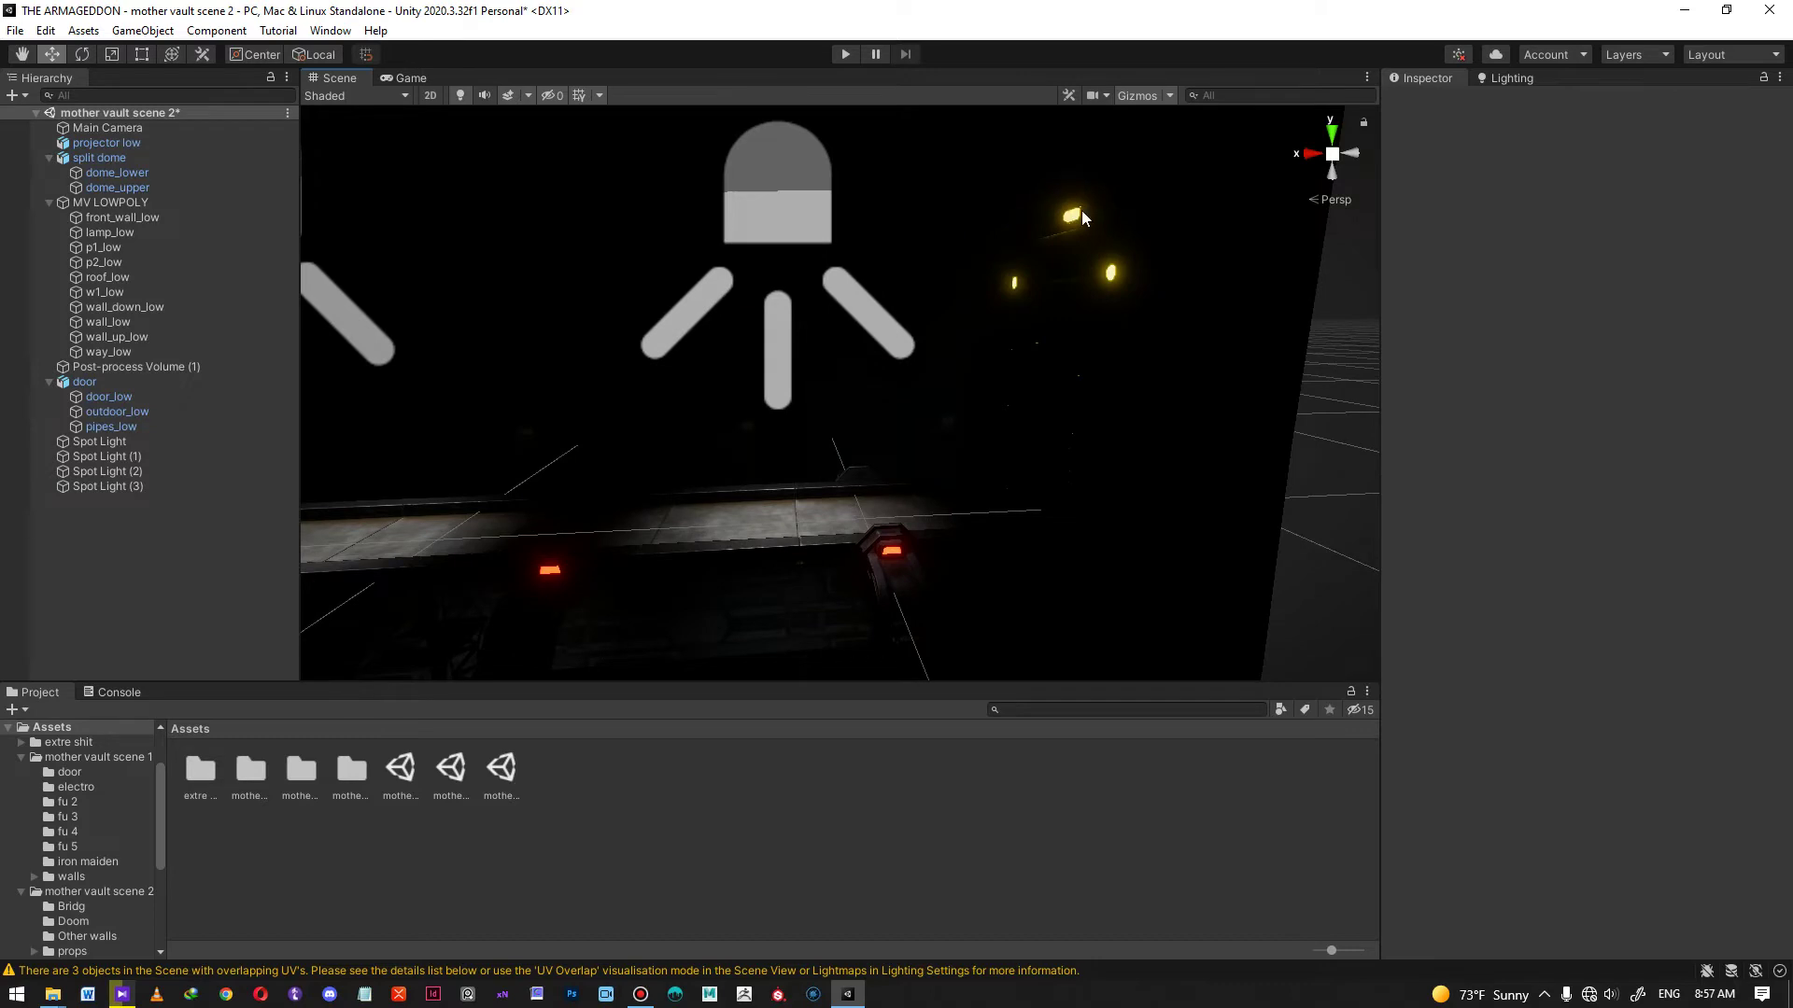
pyautogui.keyDown('alt'); pyautogui.moveTo(1106, 211); pyautogui.dragTo(1059, 270); pyautogui.keyUp('alt')
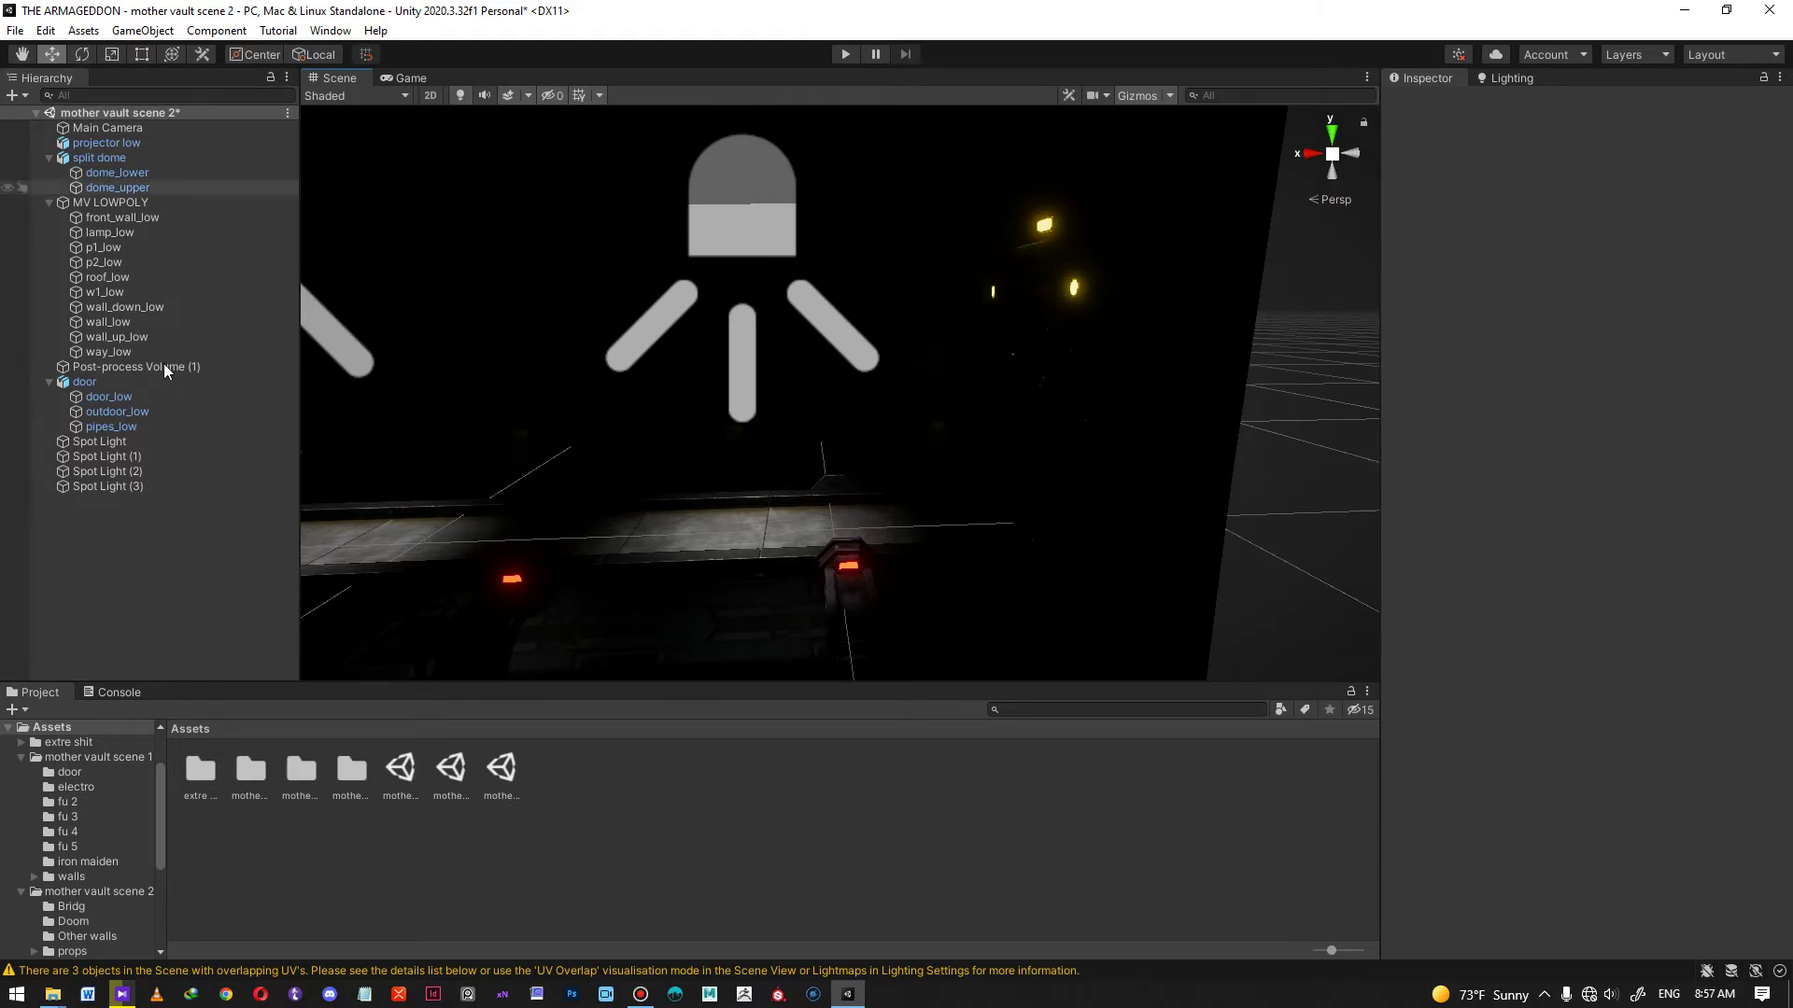
pyautogui.rightClick(184, 529)
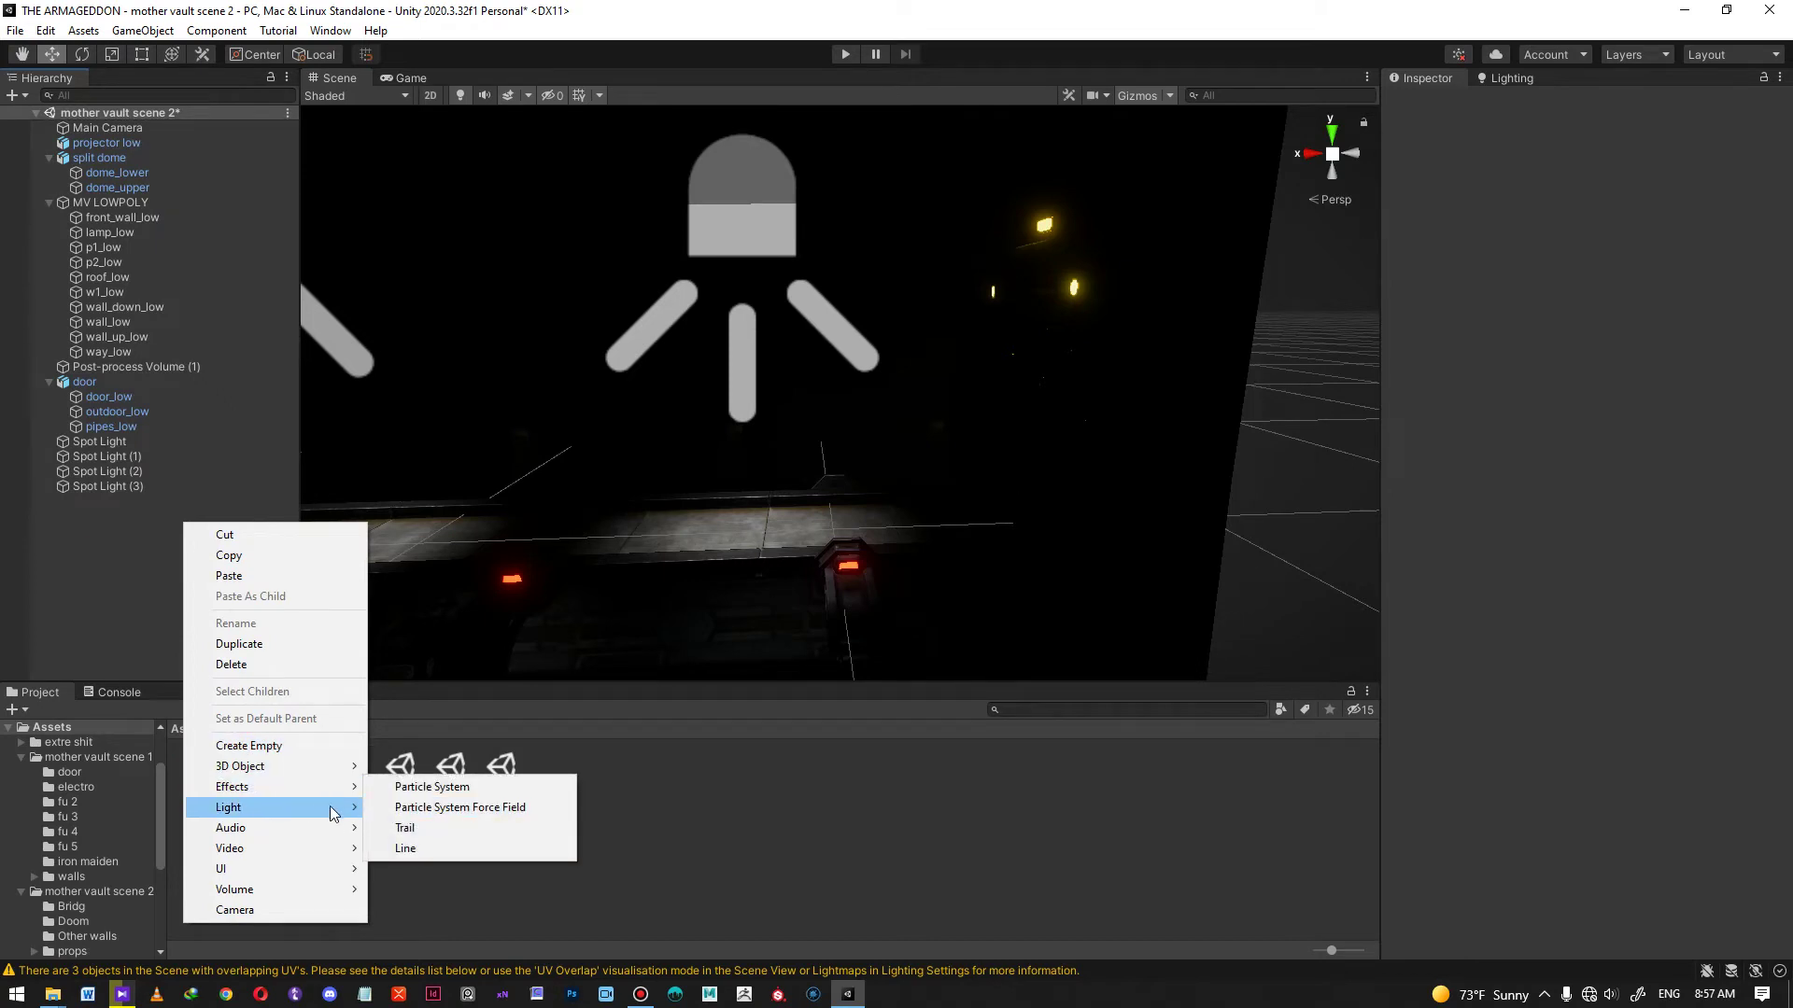
pyautogui.moveTo(344, 816)
pyautogui.click(422, 828)
# - Move the point light near the ceiling in front of the door, to about X -1.274, Y 0.672, Z -0.007
pyautogui.keyDown('alt'); pyautogui.moveTo(878, 318); pyautogui.dragTo(597, 355); pyautogui.keyUp('alt')
pyautogui.moveTo(801, 402); pyautogui.dragTo(915, 187)
pyautogui.keyDown('alt'); pyautogui.moveTo(920, 192); pyautogui.dragTo(1214, 238); pyautogui.keyUp('alt')
pyautogui.moveTo(1120, 273); pyautogui.dragTo(943, 297)
pyautogui.scroll(4, 989, 304)
pyautogui.moveTo(995, 304); pyautogui.dragTo(939, 327, button='middle')
pyautogui.scroll(2, 938, 327)
pyautogui.click(856, 249)
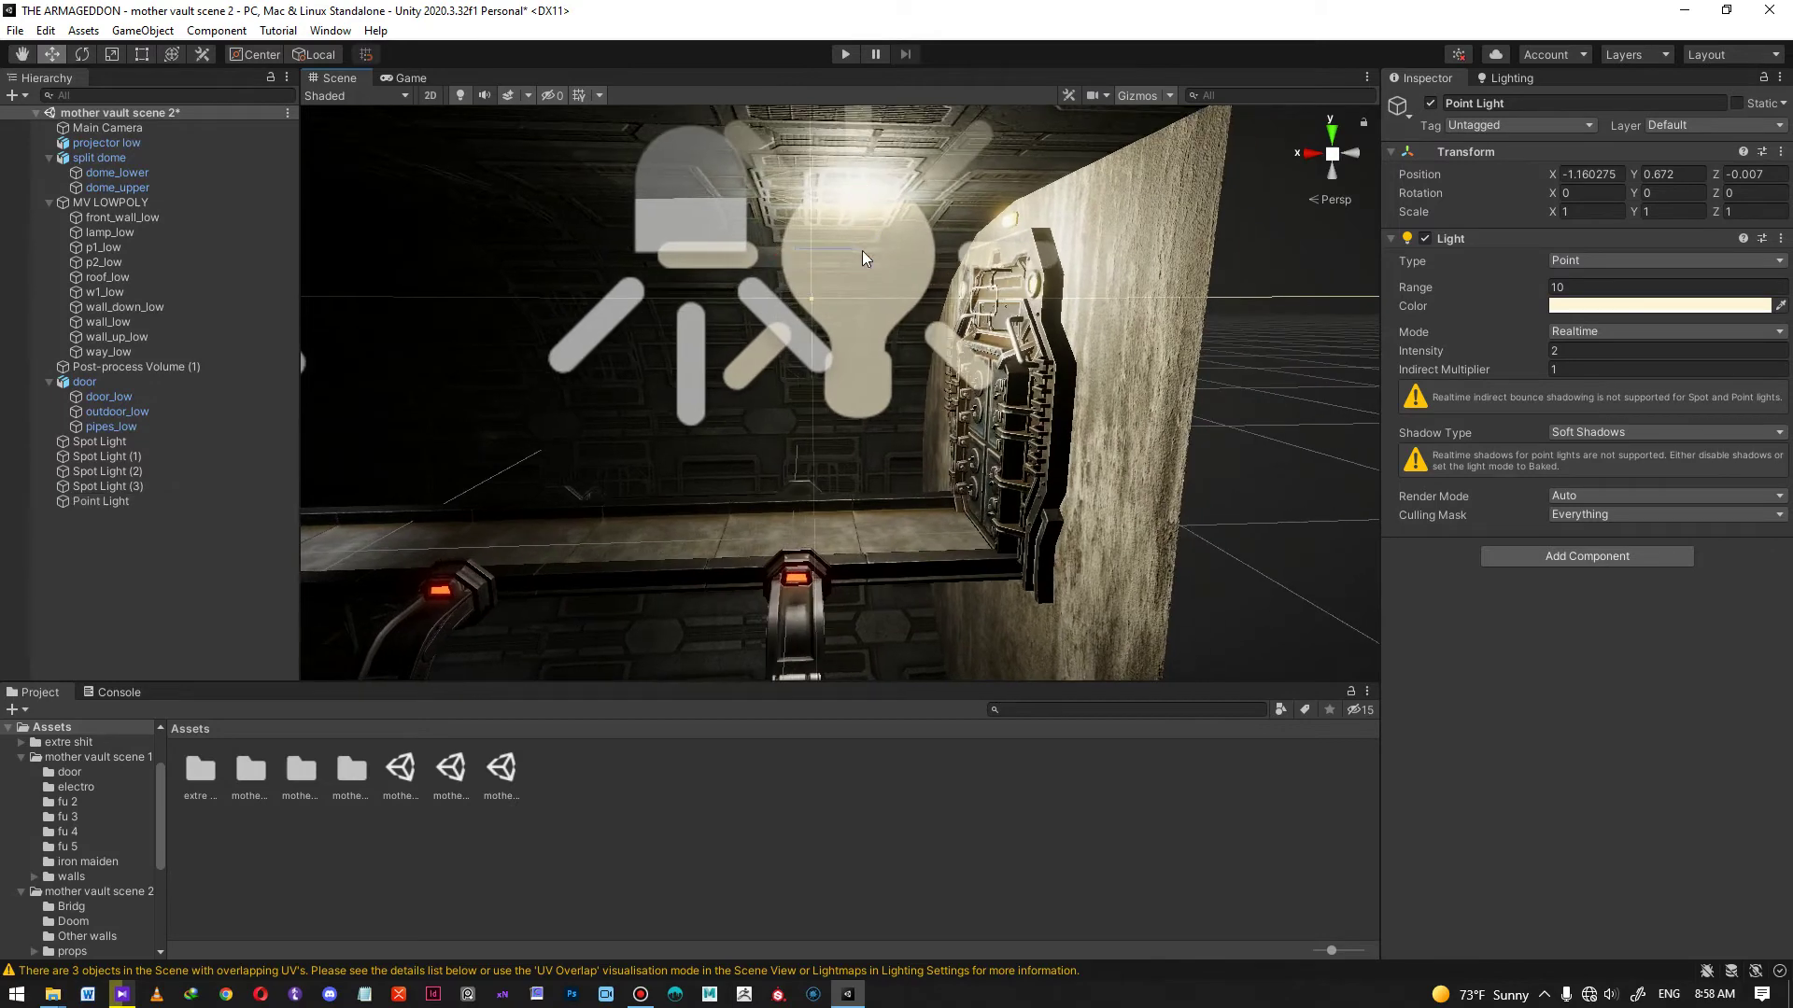
pyautogui.click(859, 266)
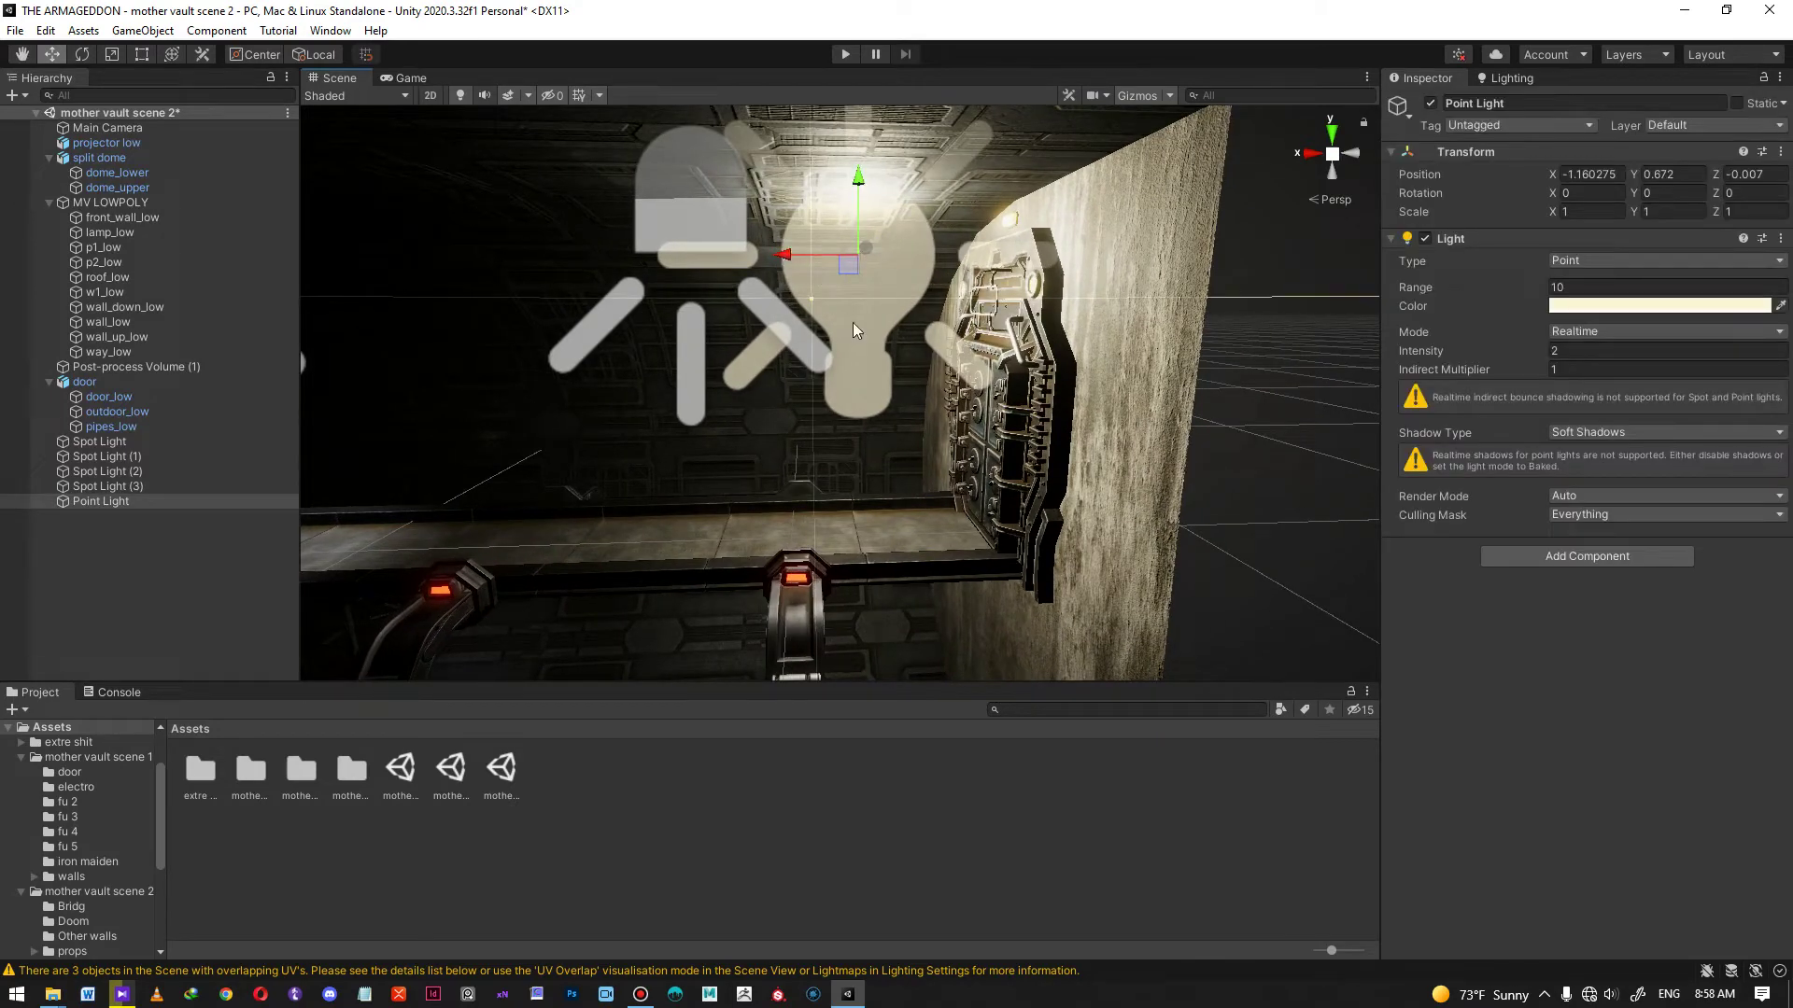
pyautogui.moveTo(787, 254); pyautogui.dragTo(838, 254)
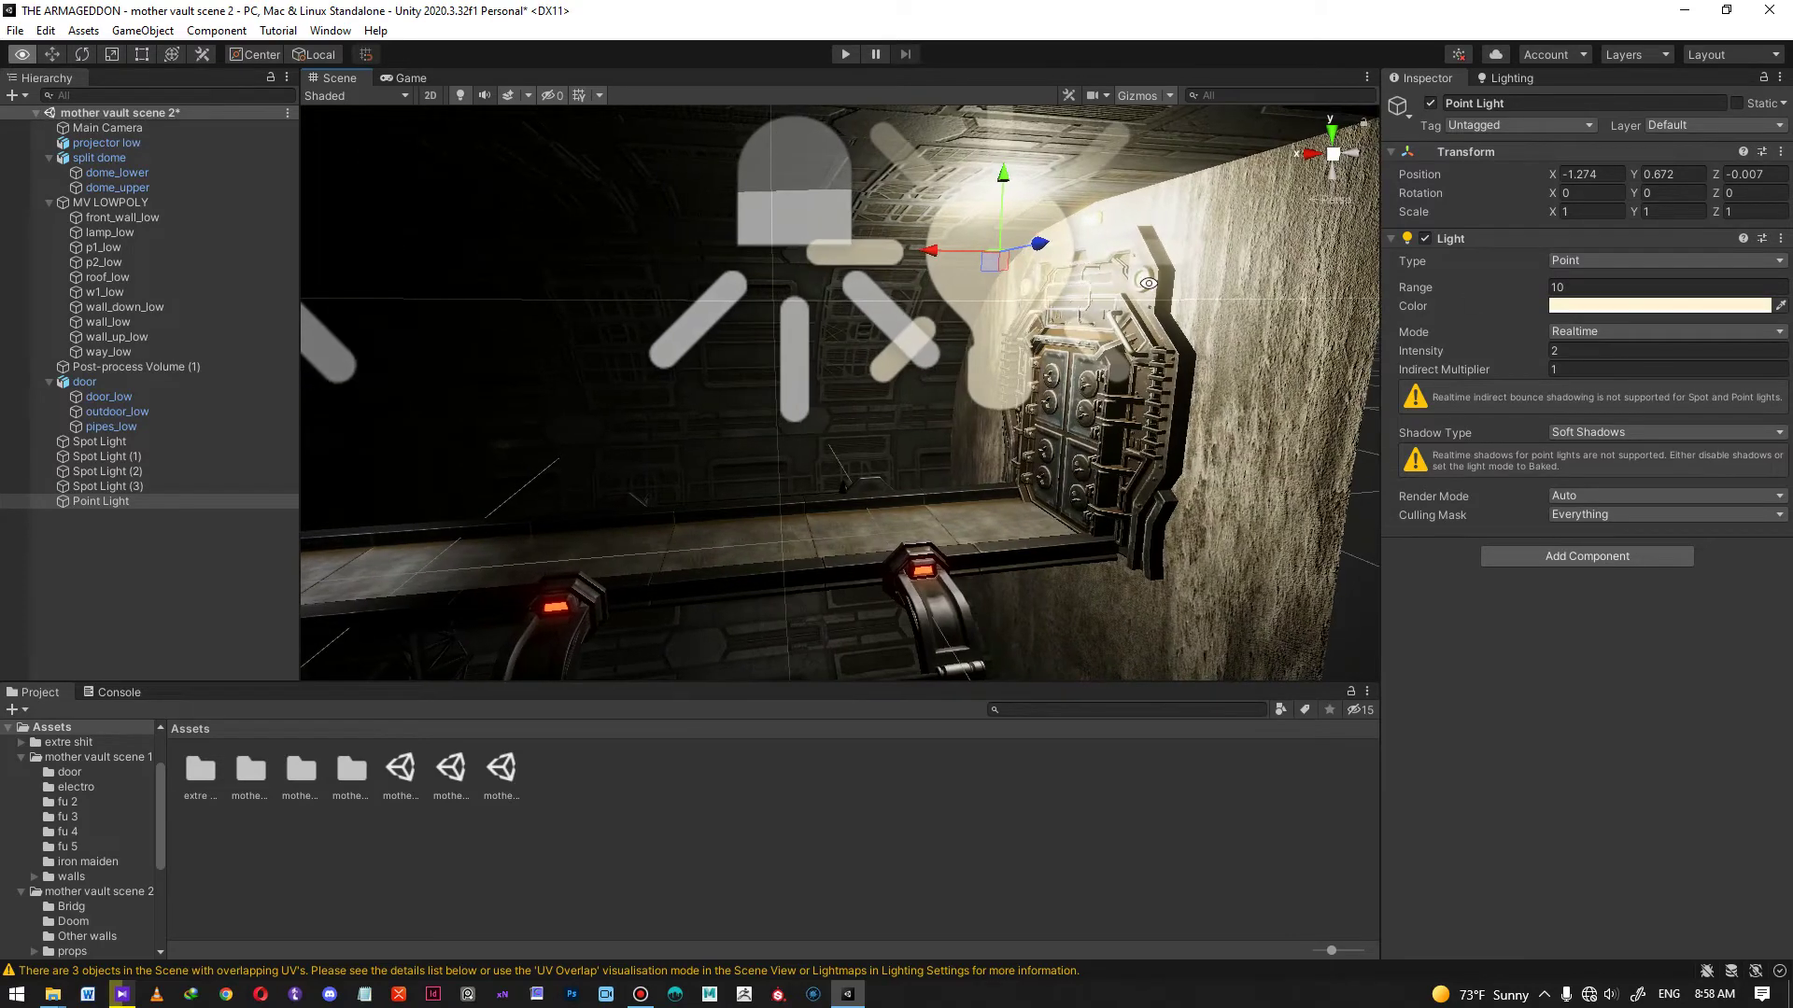
# - Change the point light's color to a warm yellow, FBDA81
pyautogui.click(1561, 308)
pyautogui.moveTo(1695, 414)
pyautogui.mouseDown()
pyautogui.moveTo(1718, 406)
pyautogui.moveTo(1675, 405)
pyautogui.mouseUp()
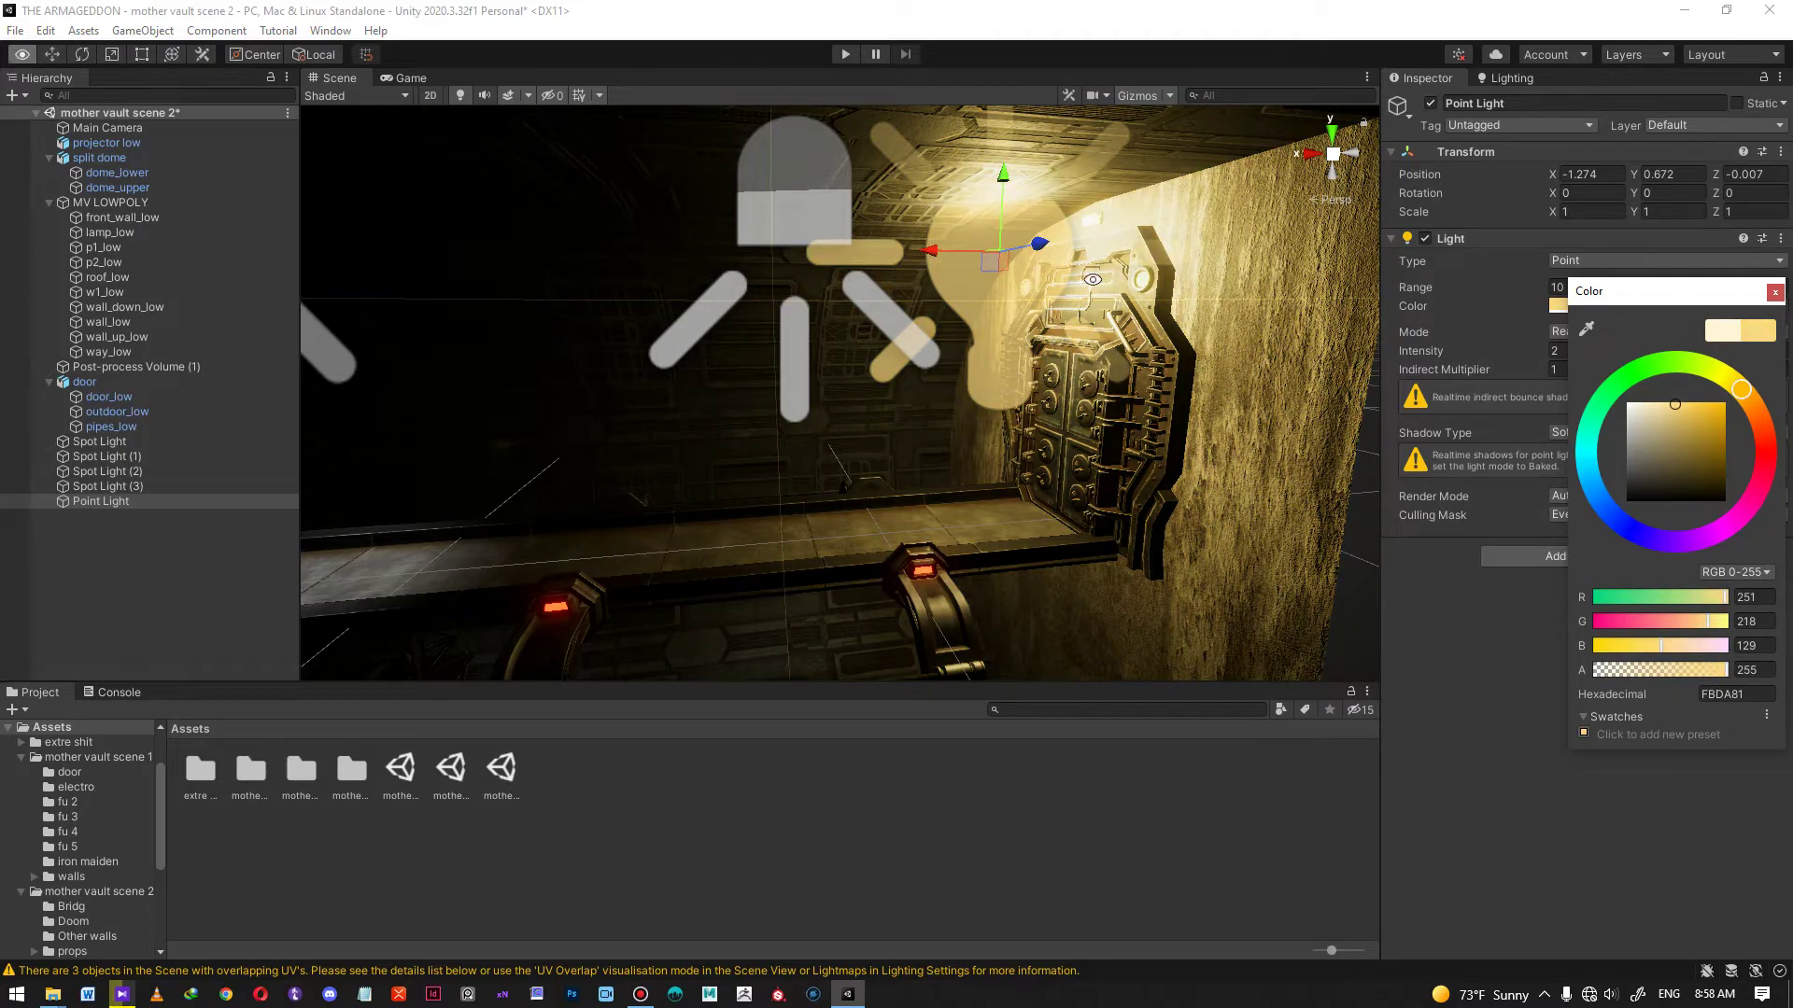
pyautogui.keyDown('alt'); pyautogui.moveTo(1092, 280); pyautogui.dragTo(1036, 282); pyautogui.keyUp('alt')
# - Set the point light's range to 0.66 and its intensity to 0.22
pyautogui.click(1571, 285)
pyautogui.write('1.07')
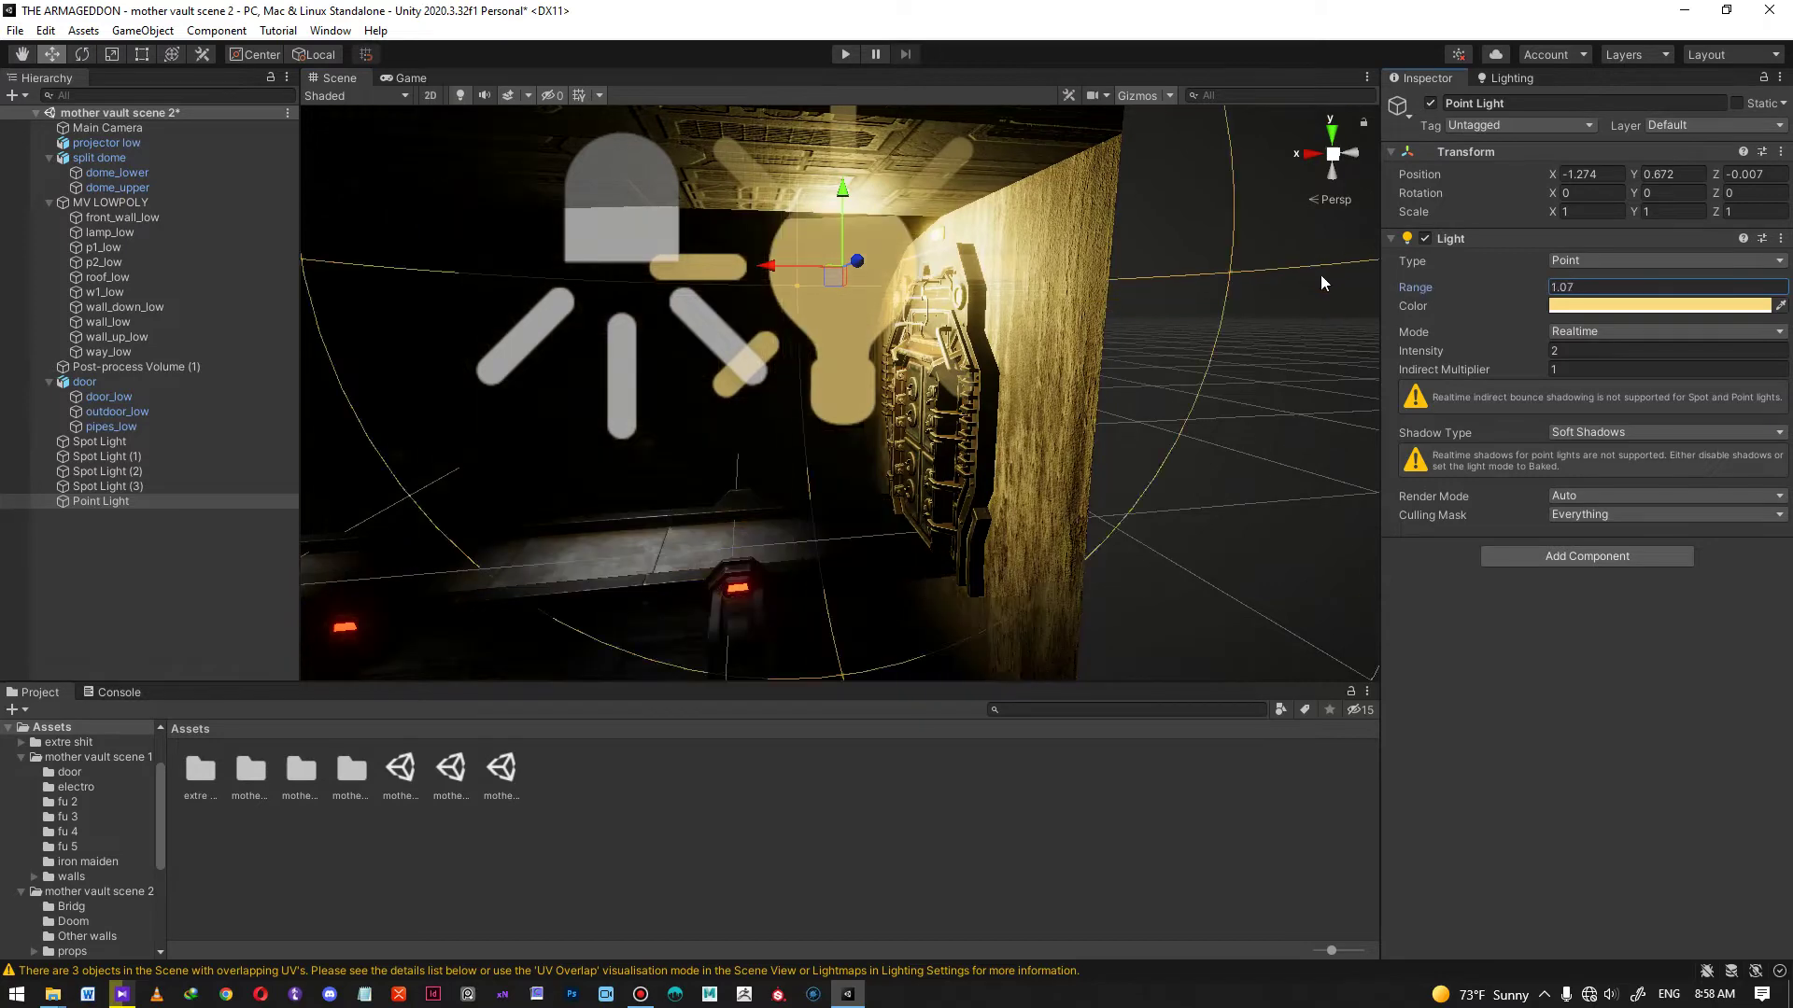
pyautogui.press('BackSpace')
pyautogui.press('BackSpace')
pyautogui.press('BackSpace')
pyautogui.press('BackSpace')
pyautogui.write('0.66')
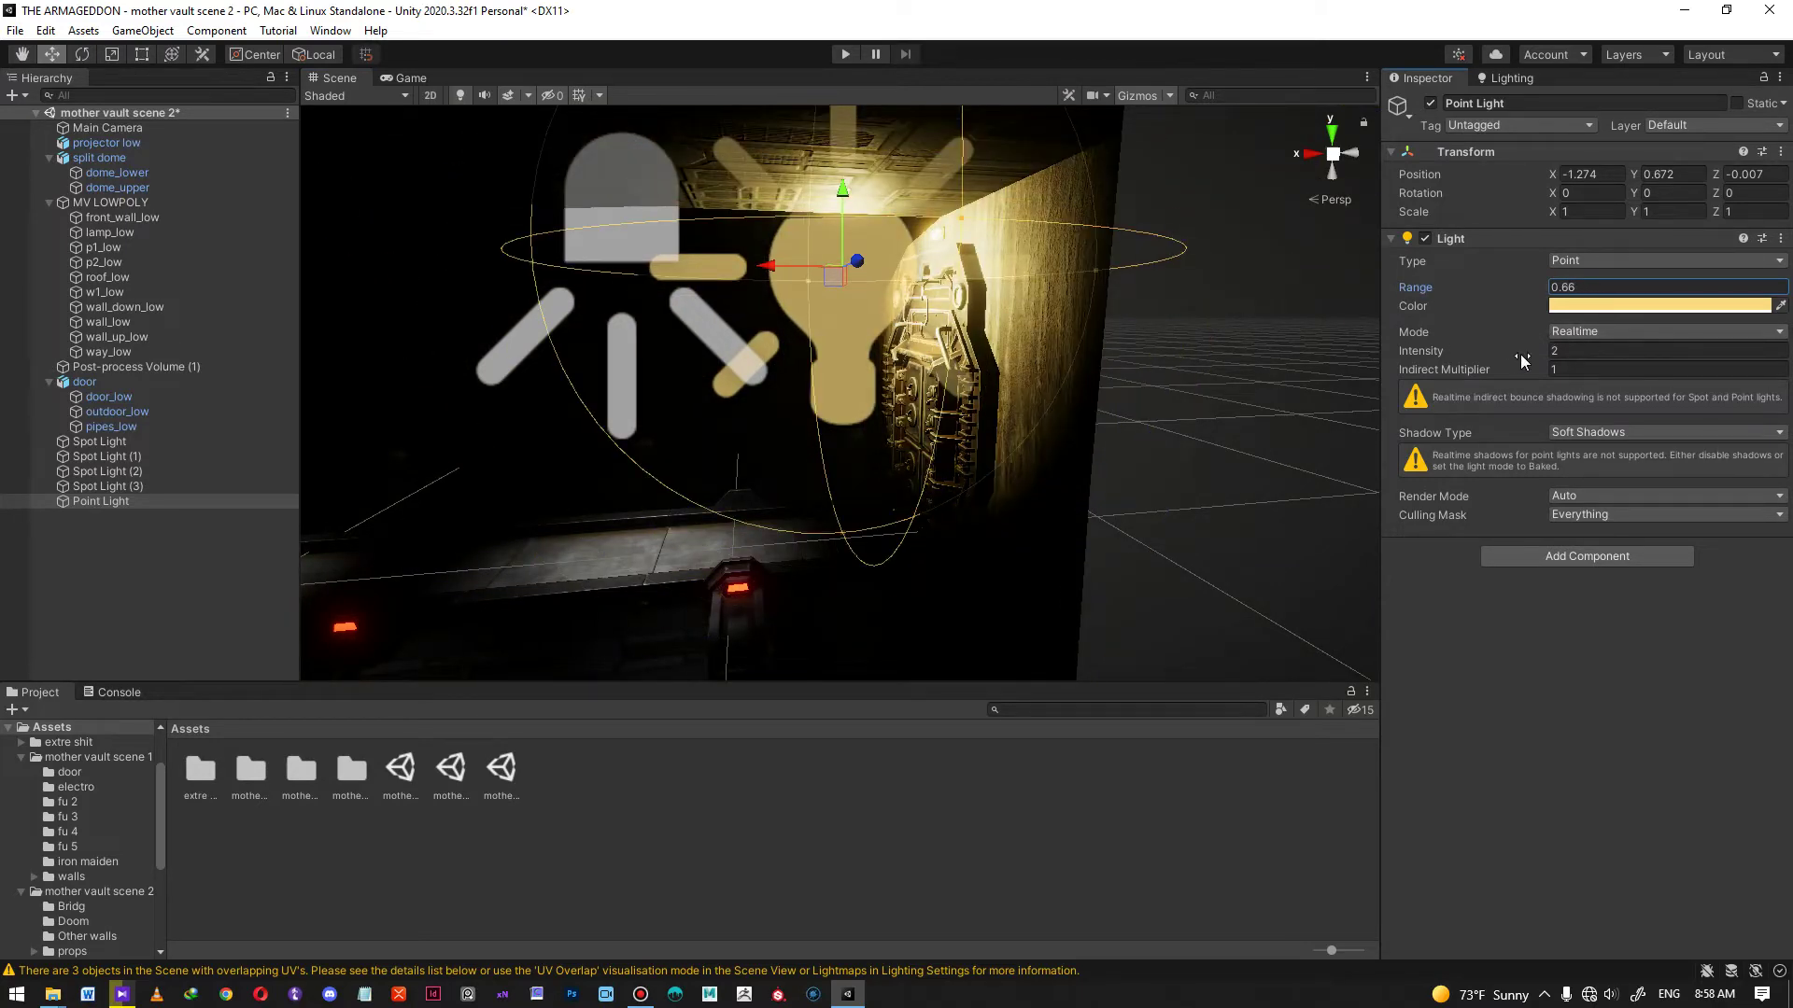
pyautogui.moveTo(1434, 351); pyautogui.dragTo(1402, 350)
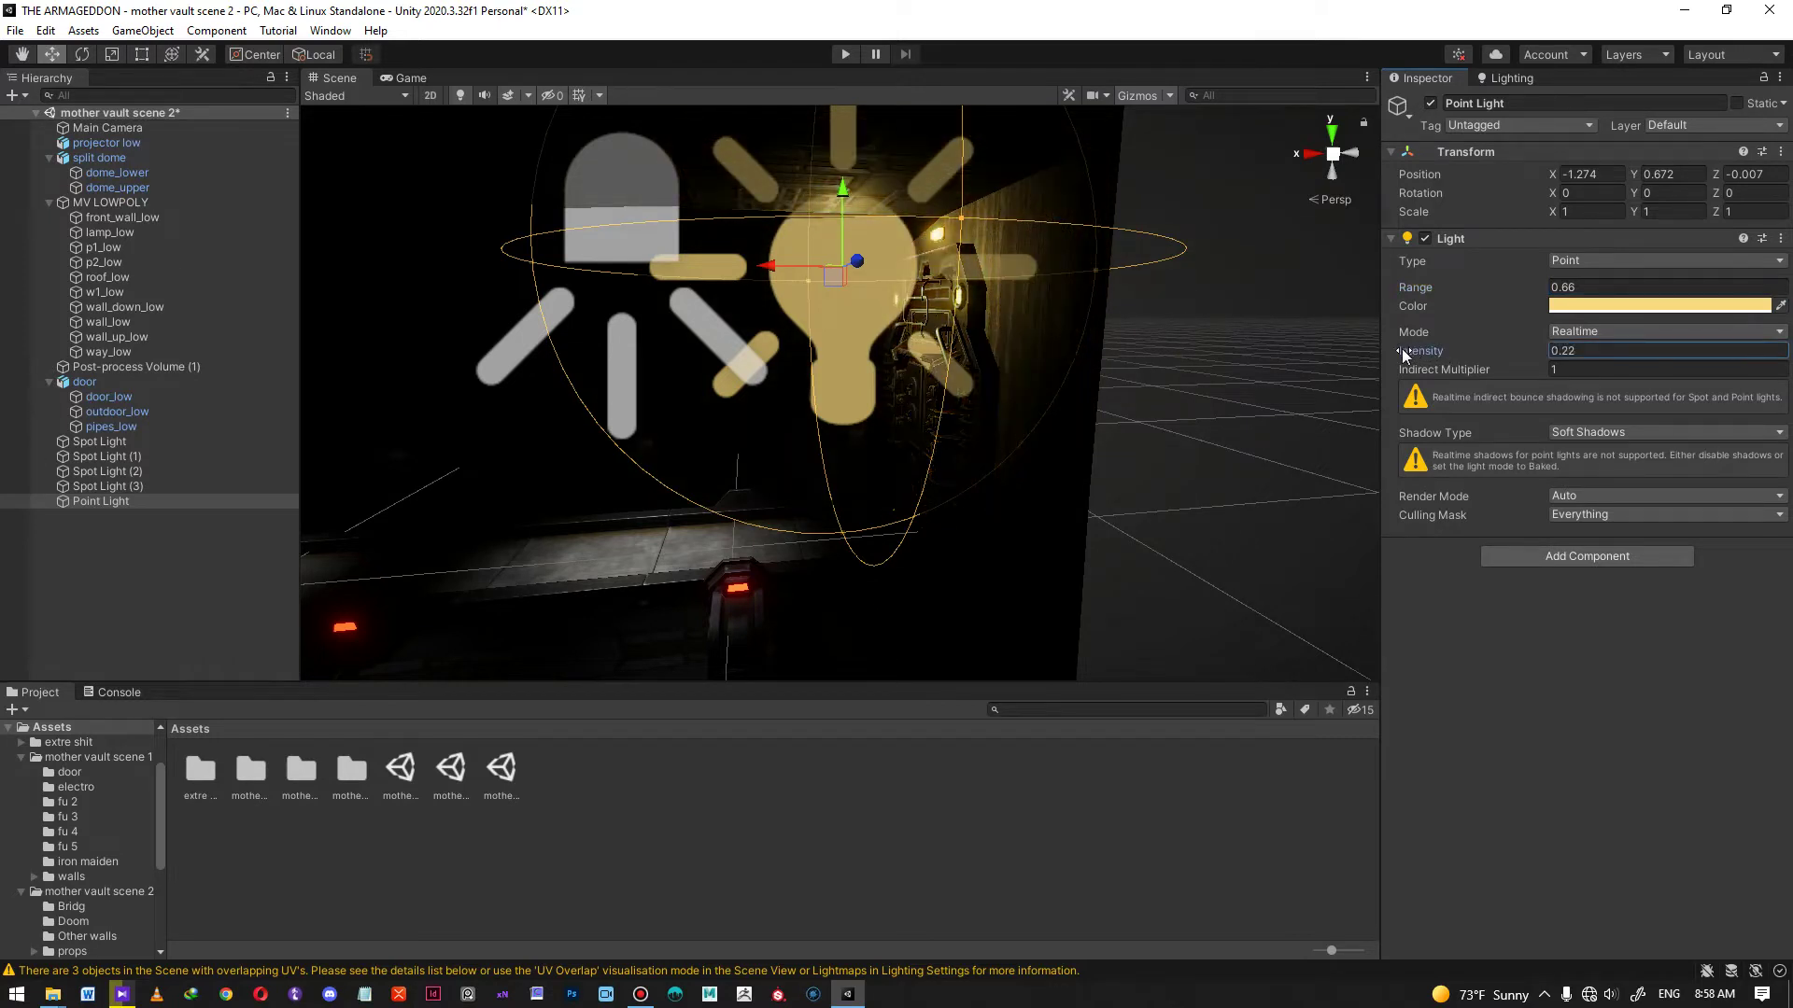
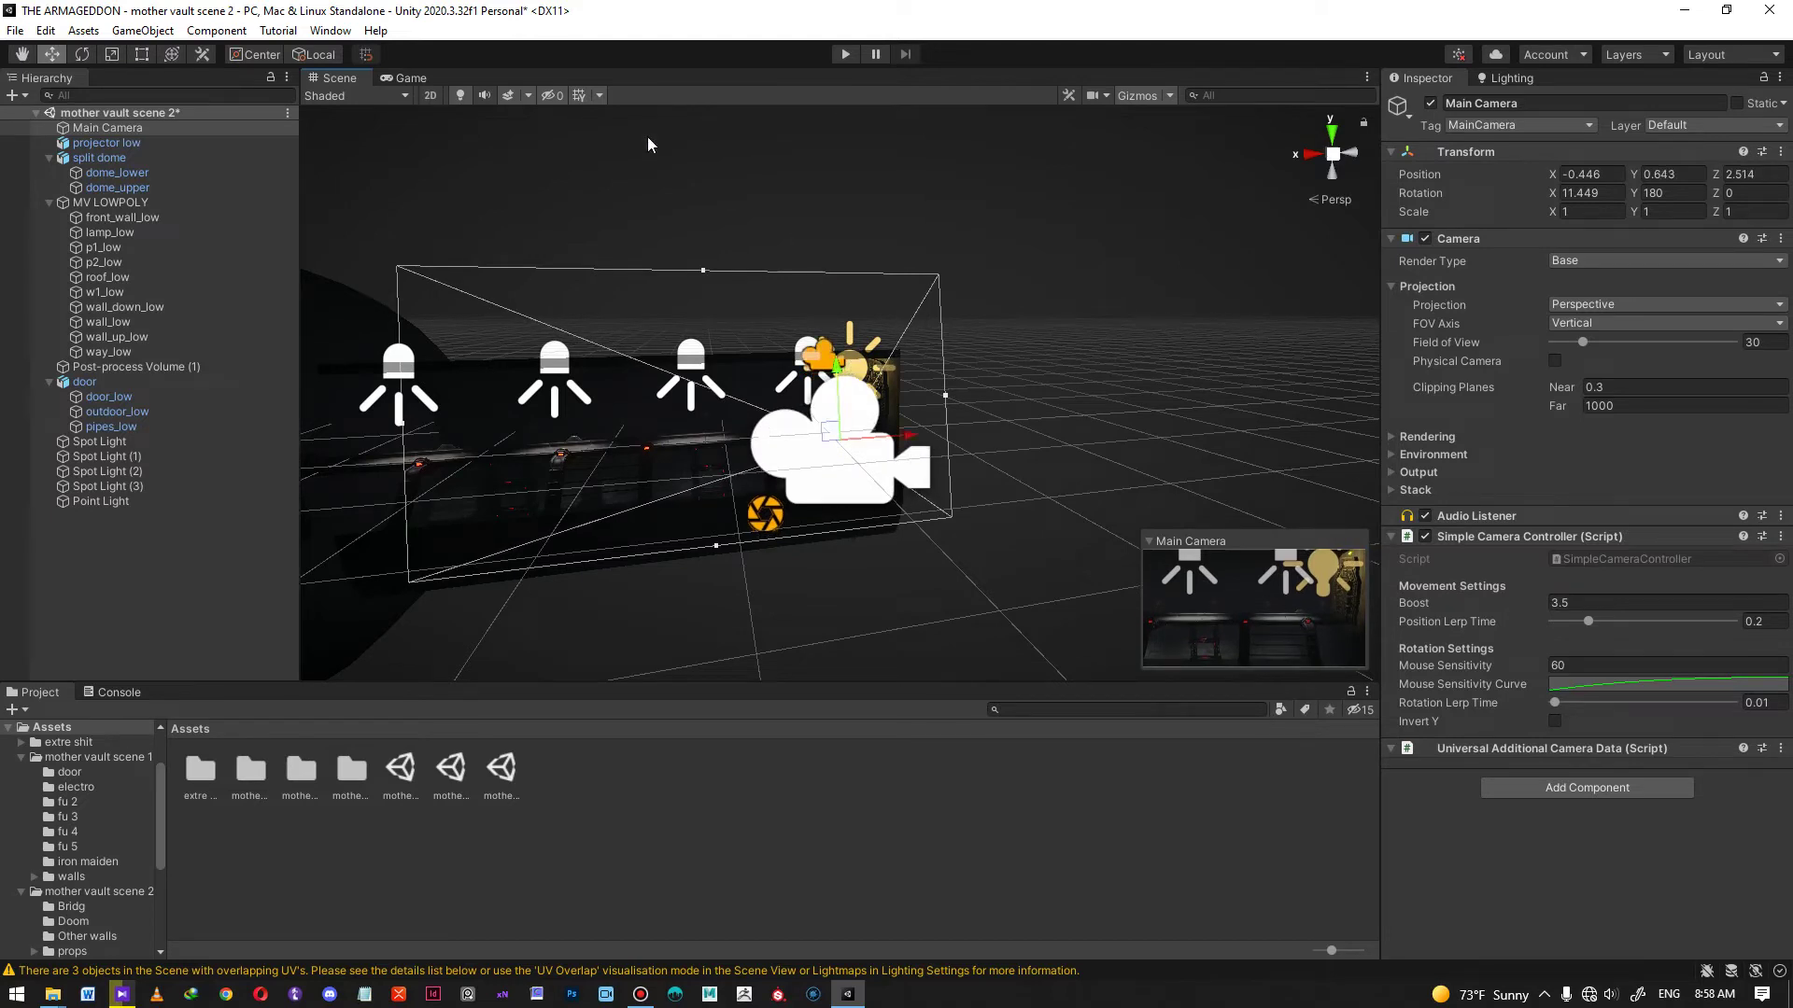
# - Preview the walkway and door lighting through the main camera in the Game view, and return to the Scene view
pyautogui.click(407, 79)
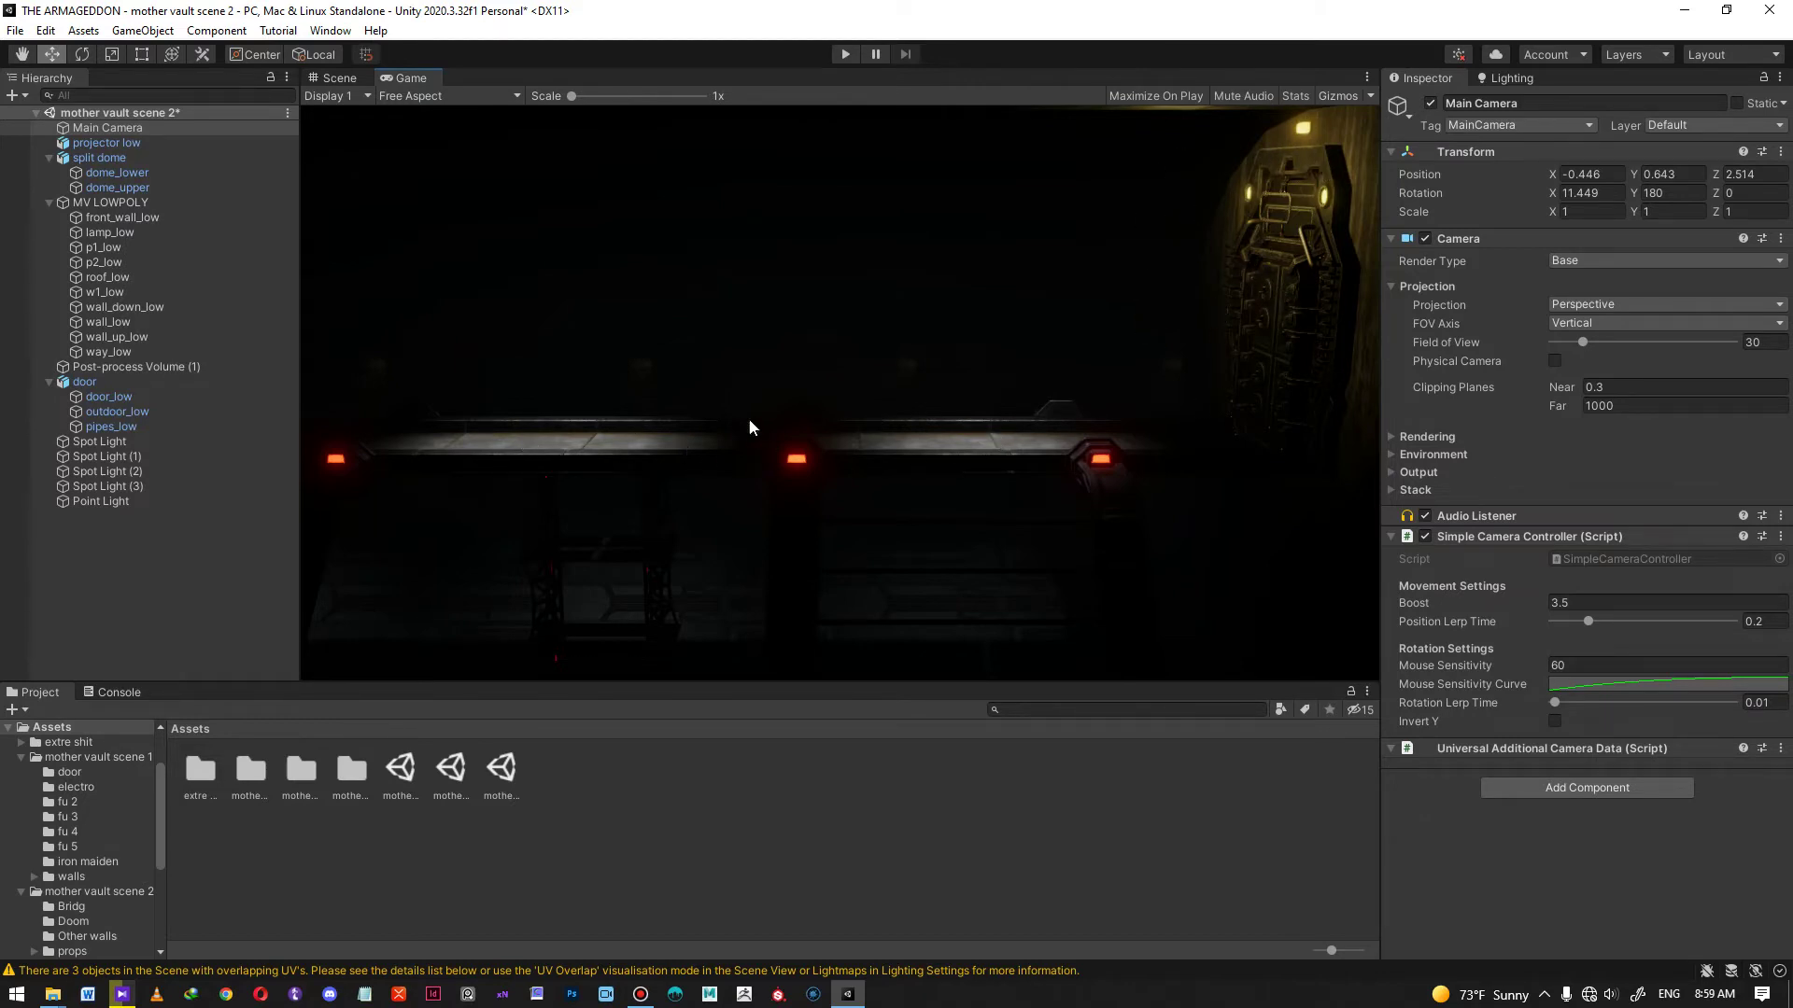
pyautogui.click(344, 78)
pyautogui.keyDown('alt'); pyautogui.moveTo(701, 454); pyautogui.dragTo(1000, 248); pyautogui.keyUp('alt')
pyautogui.click(1000, 249)
# - Examine the hologram projector and its red lamps in the dark dome from several angles
pyautogui.keyDown('alt'); pyautogui.moveTo(1009, 392); pyautogui.dragTo(884, 424); pyautogui.keyUp('alt')
pyautogui.keyDown('alt'); pyautogui.scroll(5, 788, 408); pyautogui.keyUp('alt')
pyautogui.keyDown('alt'); pyautogui.moveTo(788, 408); pyautogui.dragTo(910, 408, button='middle'); pyautogui.keyUp('alt')
pyautogui.keyDown('alt'); pyautogui.moveTo(840, 537); pyautogui.dragTo(775, 377, button='right'); pyautogui.keyUp('alt')
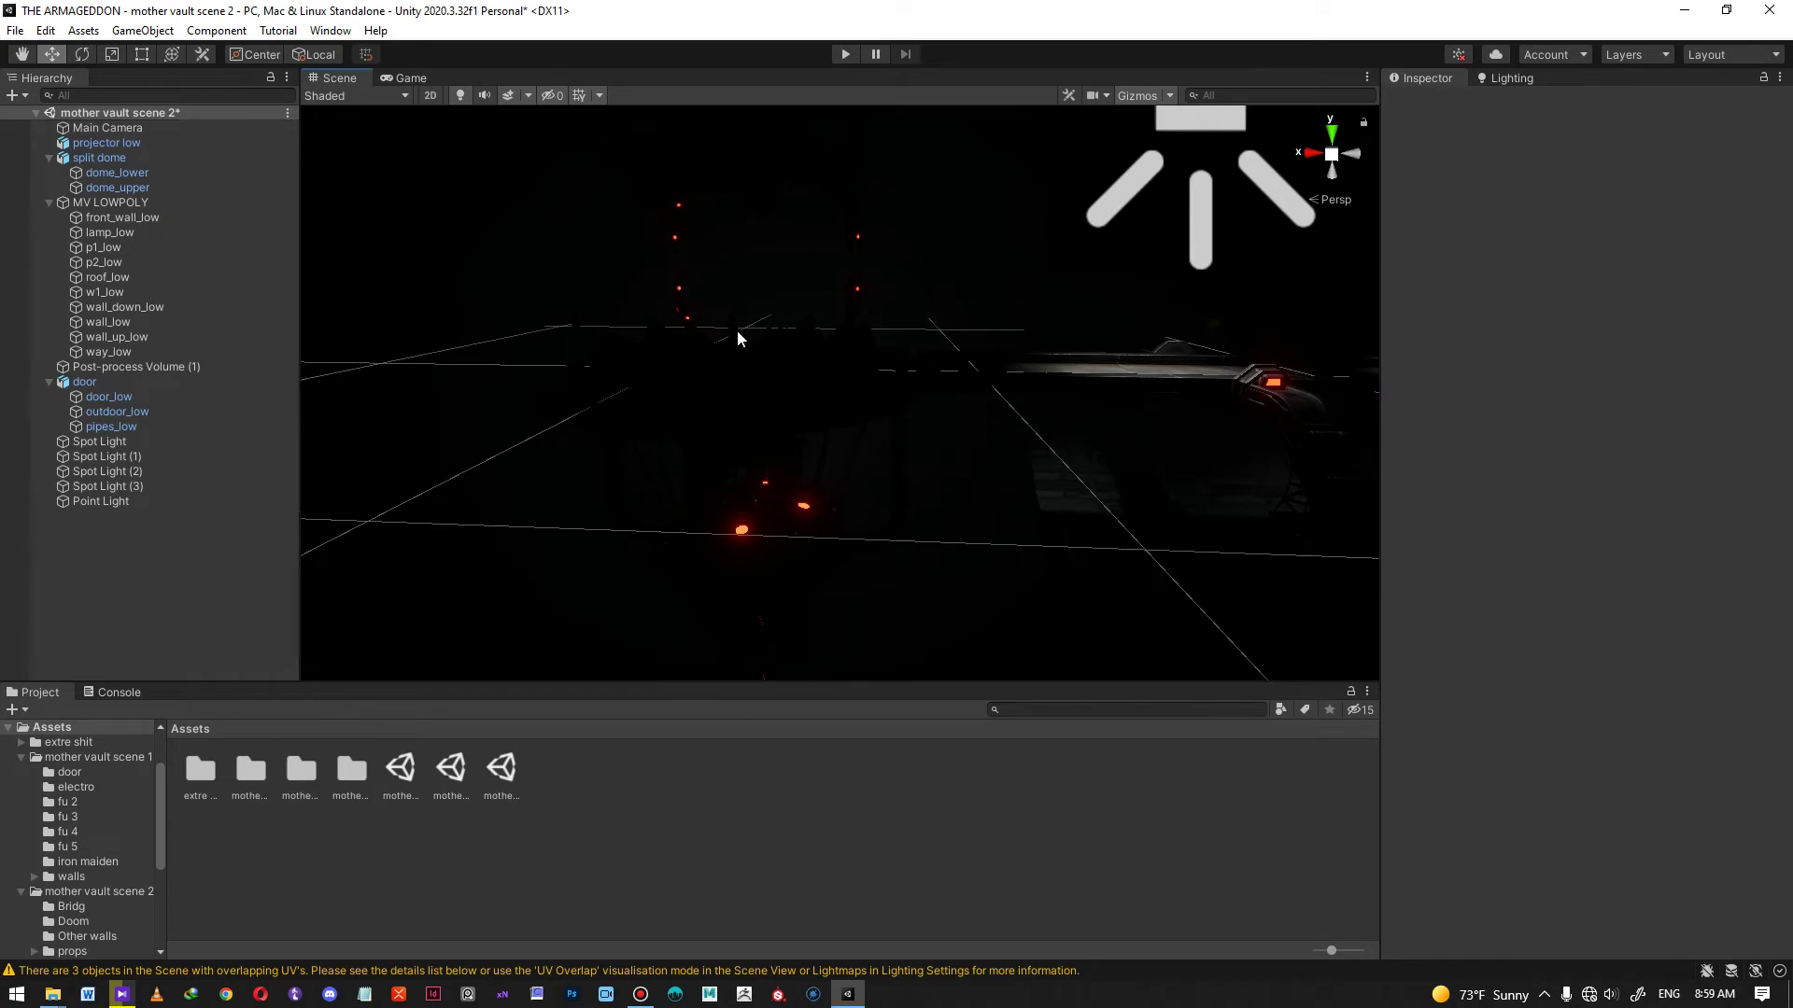
pyautogui.keyDown('alt'); pyautogui.moveTo(875, 437); pyautogui.dragTo(909, 406, button='middle'); pyautogui.keyUp('alt')
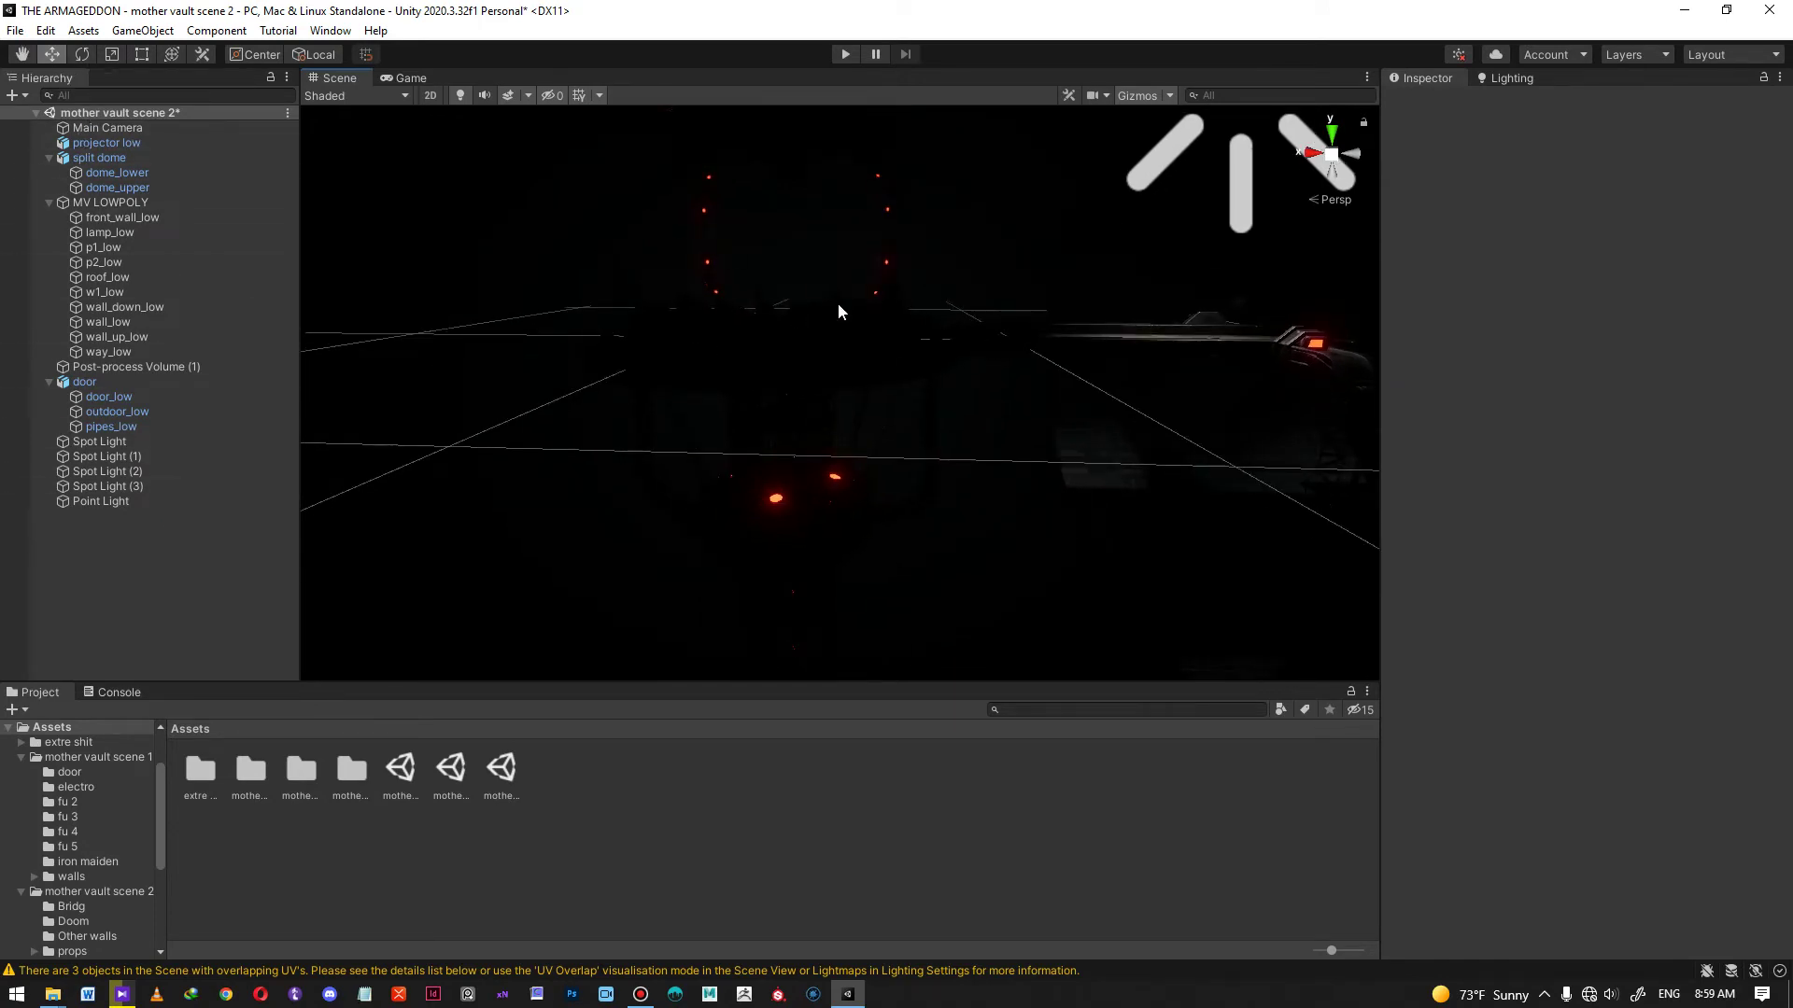
pyautogui.keyDown('alt'); pyautogui.moveTo(871, 388); pyautogui.dragTo(821, 364, button='right'); pyautogui.keyUp('alt')
pyautogui.keyDown('alt'); pyautogui.moveTo(821, 364); pyautogui.dragTo(840, 316); pyautogui.keyUp('alt')
pyautogui.keyDown('alt'); pyautogui.moveTo(840, 317); pyautogui.dragTo(817, 383, button='middle'); pyautogui.keyUp('alt')
pyautogui.keyDown('alt'); pyautogui.moveTo(816, 383); pyautogui.dragTo(863, 451, button='right'); pyautogui.keyUp('alt')
pyautogui.click(676, 410)
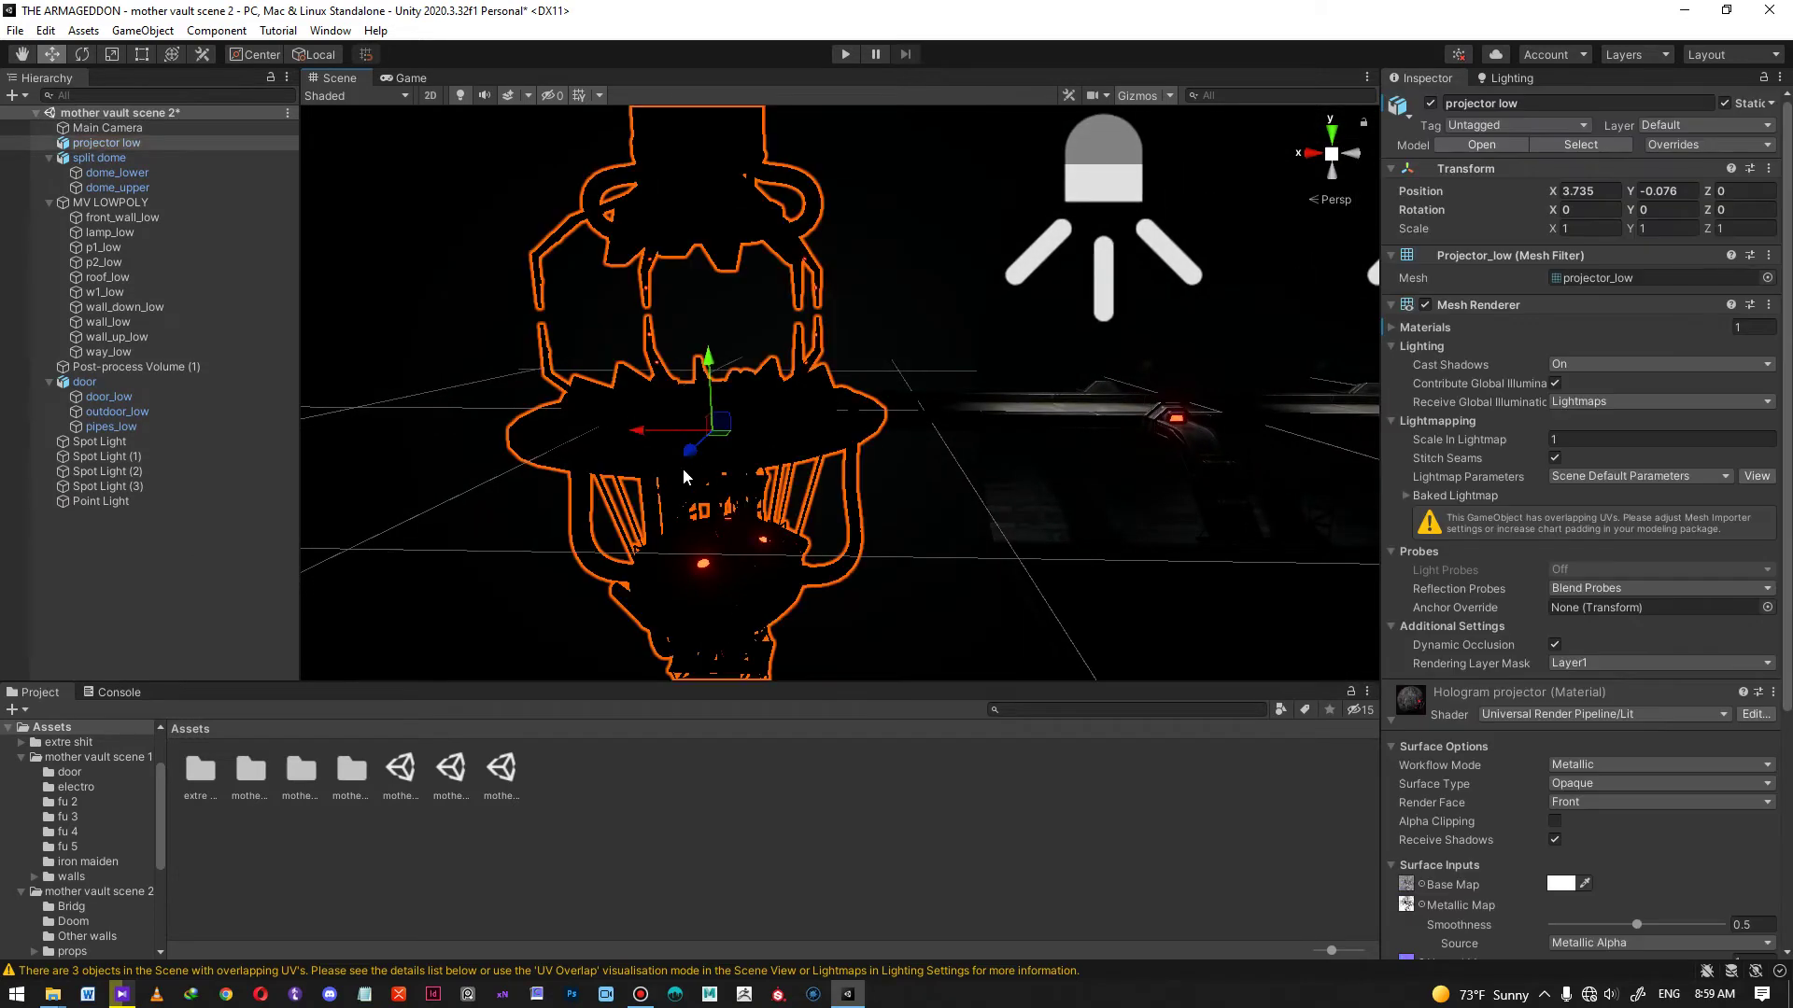
pyautogui.keyDown('alt'); pyautogui.moveTo(708, 381); pyautogui.dragTo(825, 373); pyautogui.keyUp('alt')
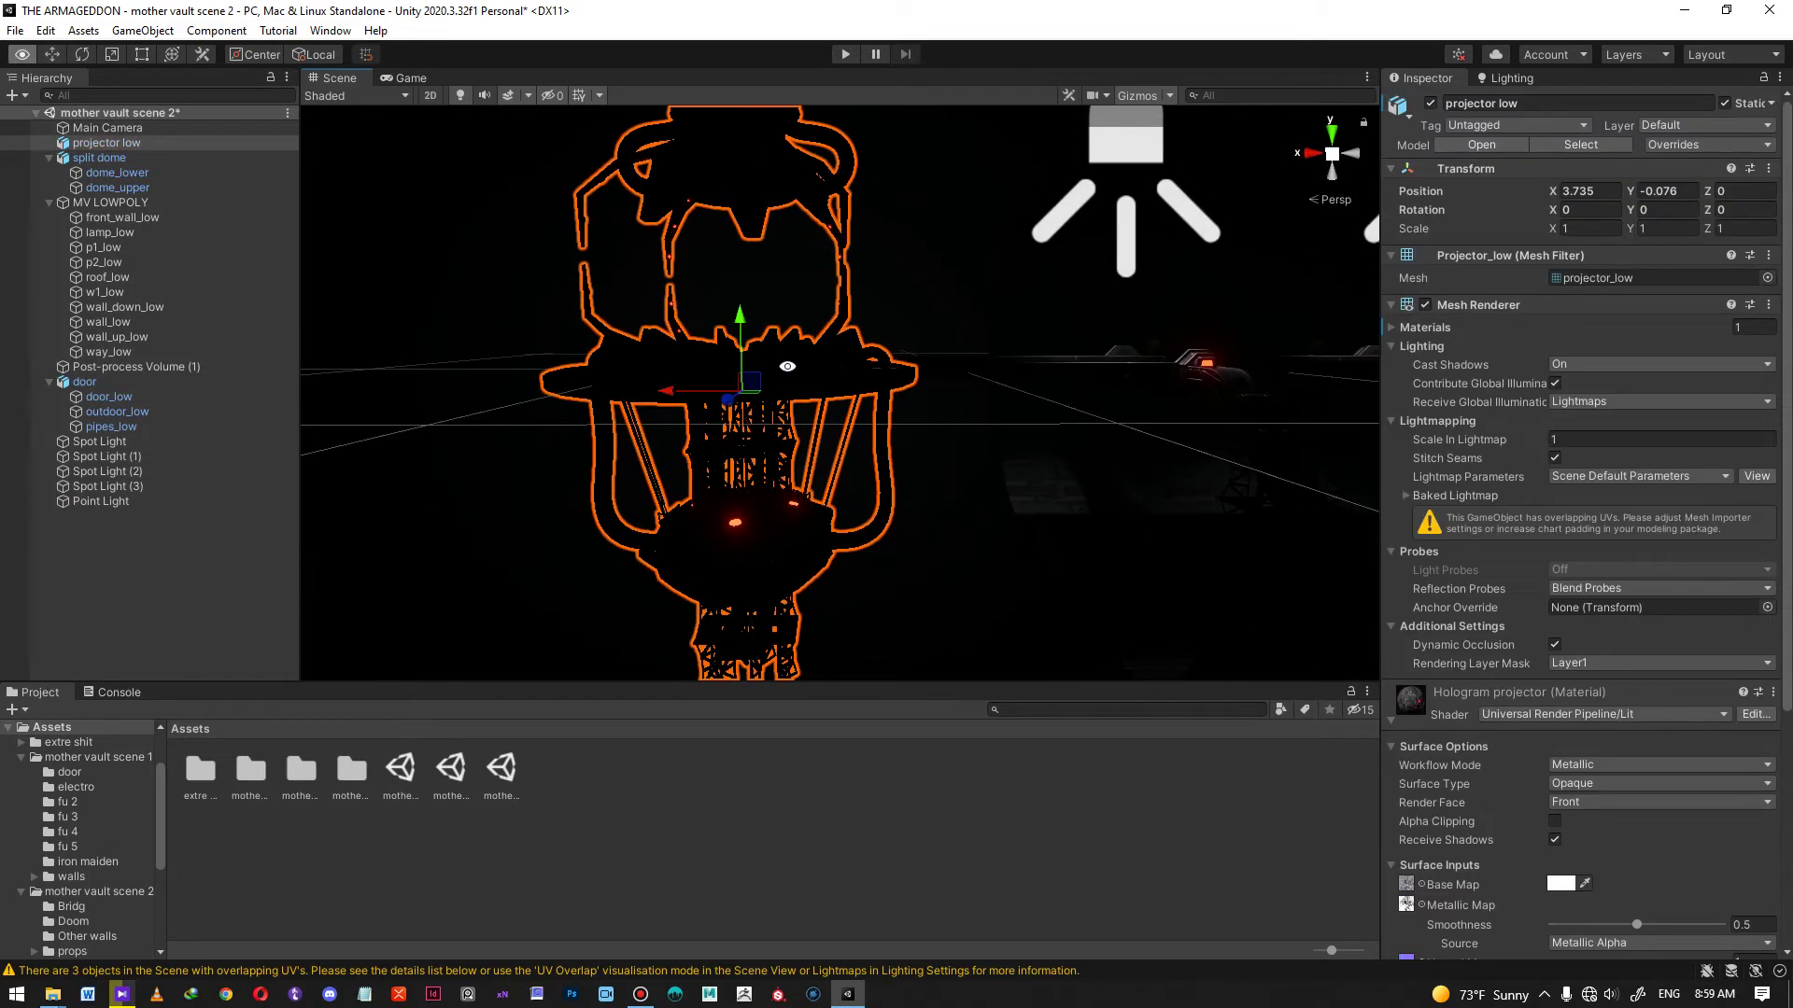
pyautogui.click(825, 373)
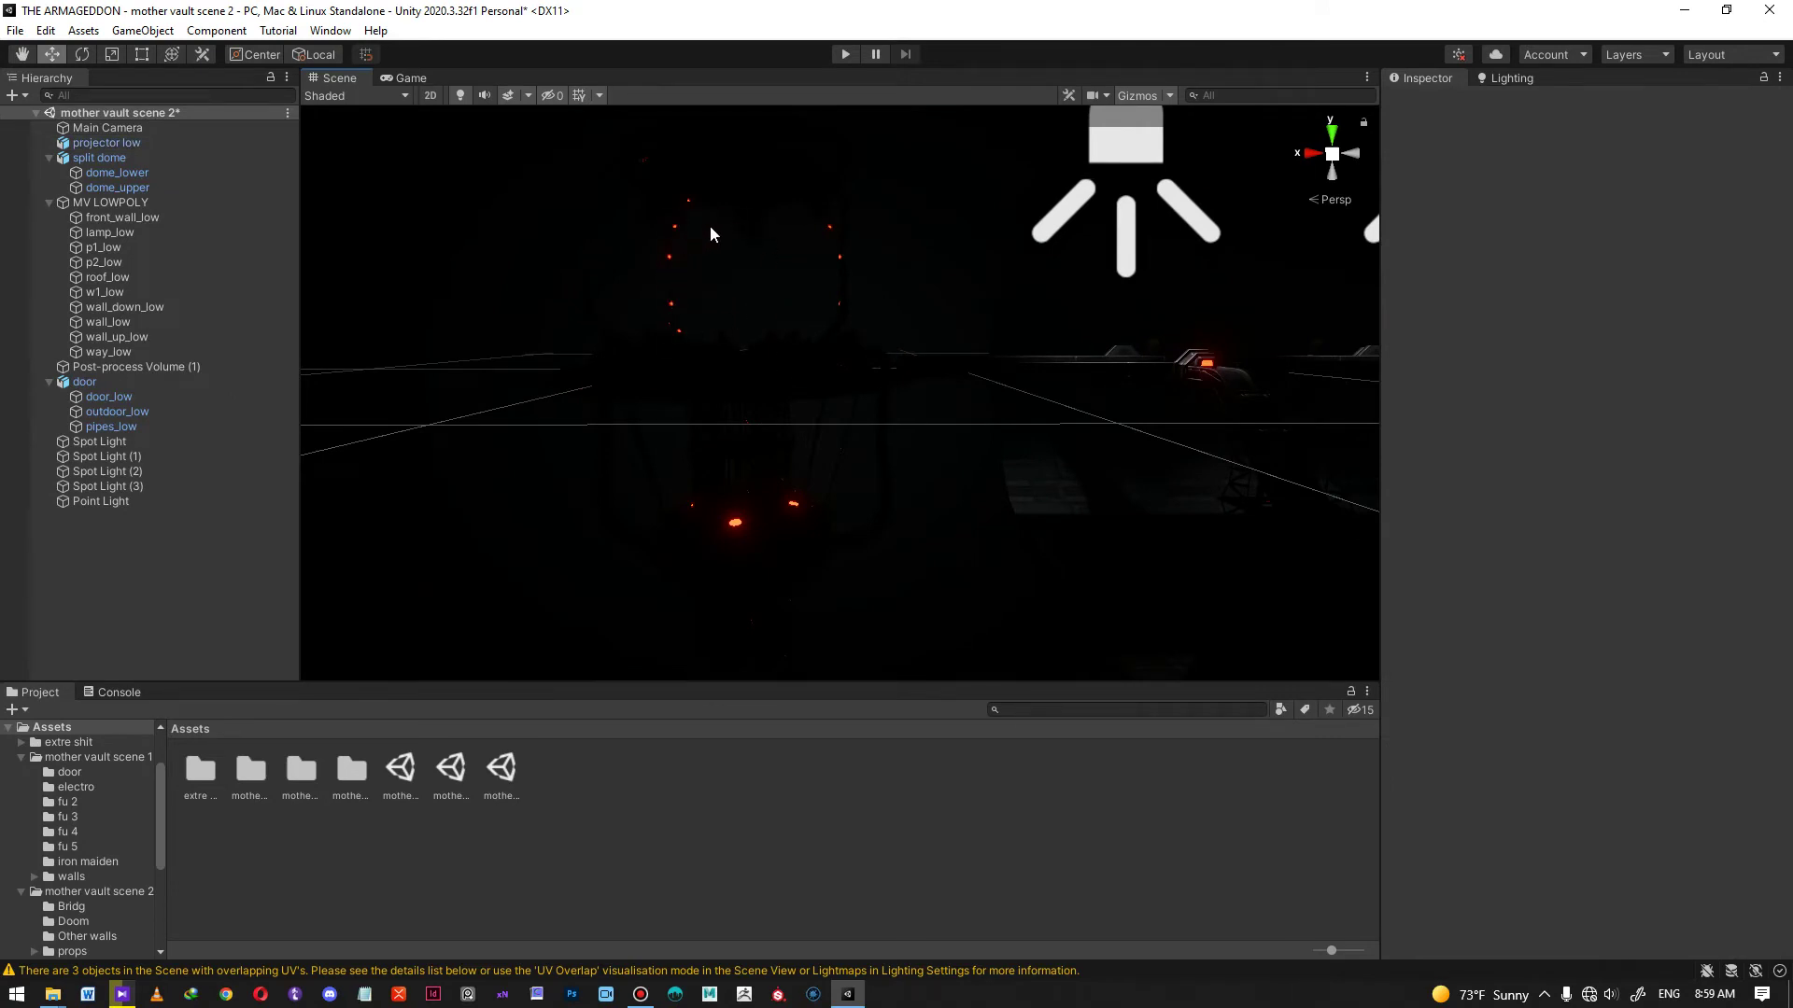
# - Add a point light and place it inside the hologram projector at about X 3.733, Y 0.307, Z 0.173
pyautogui.keyDown('alt'); pyautogui.moveTo(766, 306); pyautogui.dragTo(741, 337); pyautogui.keyUp('alt')
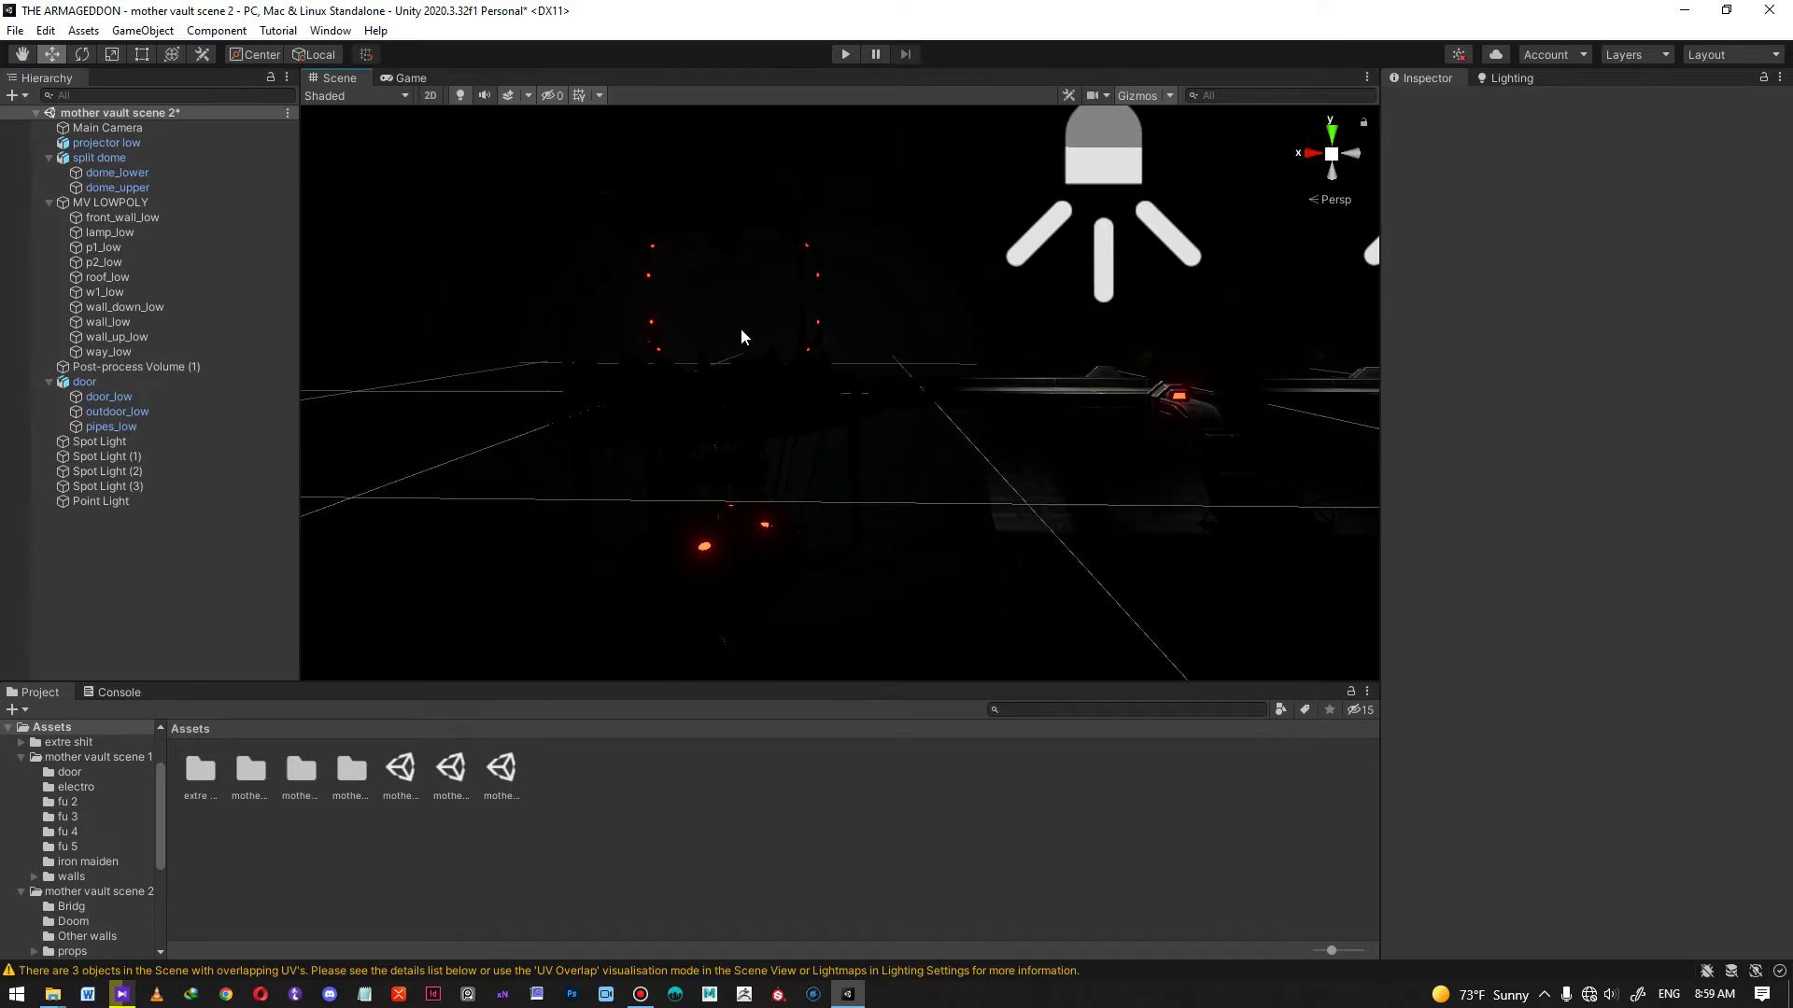
pyautogui.rightClick(149, 524)
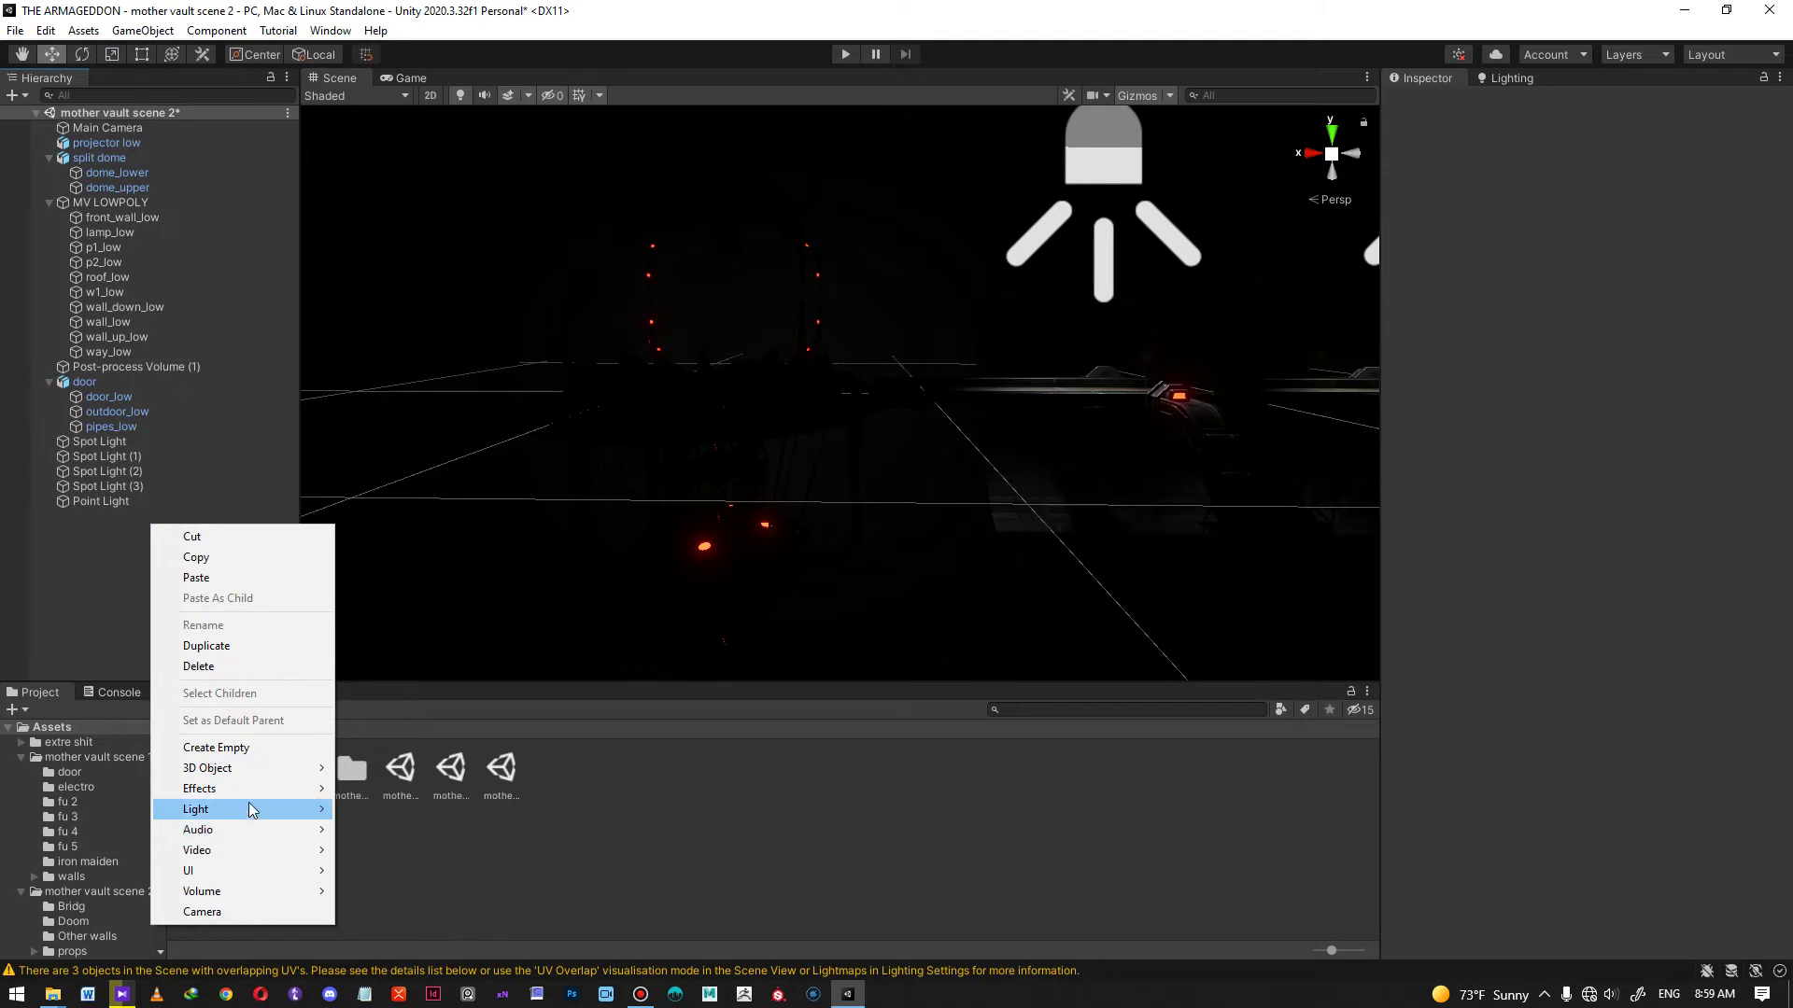
pyautogui.moveTo(251, 797)
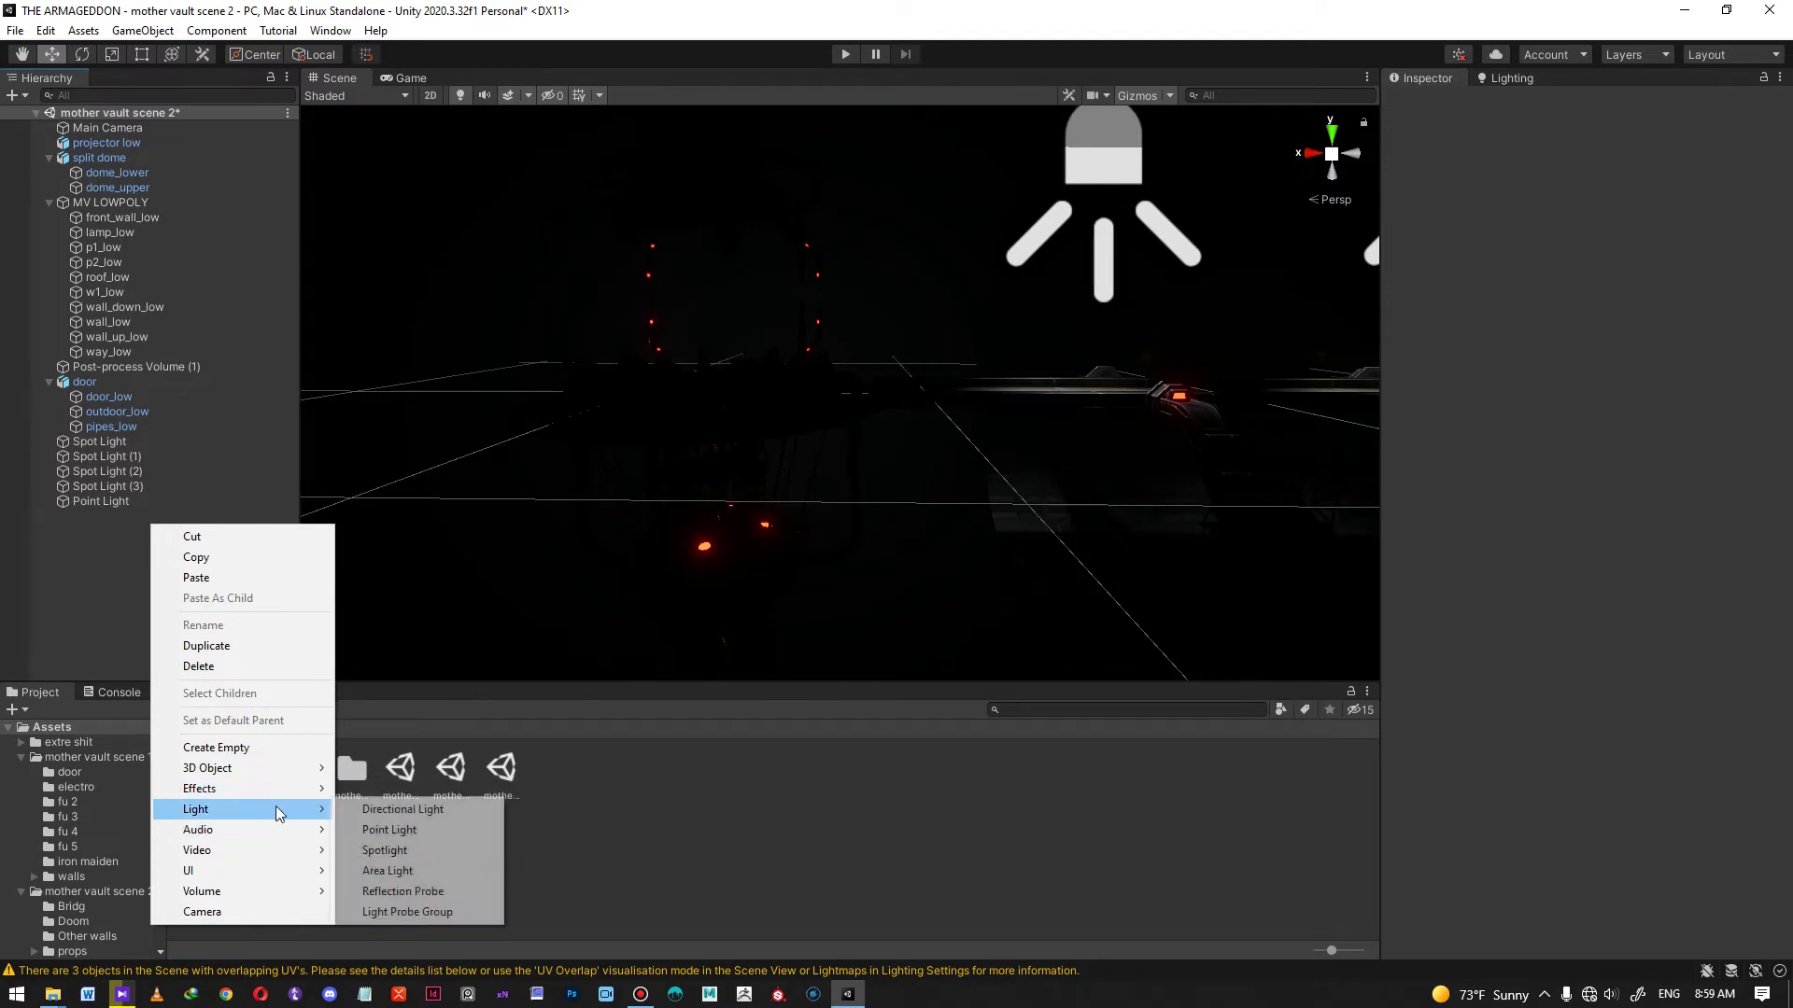
pyautogui.click(435, 831)
pyautogui.keyDown('alt'); pyautogui.moveTo(822, 568); pyautogui.dragTo(588, 471); pyautogui.keyUp('alt')
pyautogui.hotkey('ctrl', 'z')
pyautogui.moveTo(793, 415); pyautogui.dragTo(752, 276)
pyautogui.press('f')
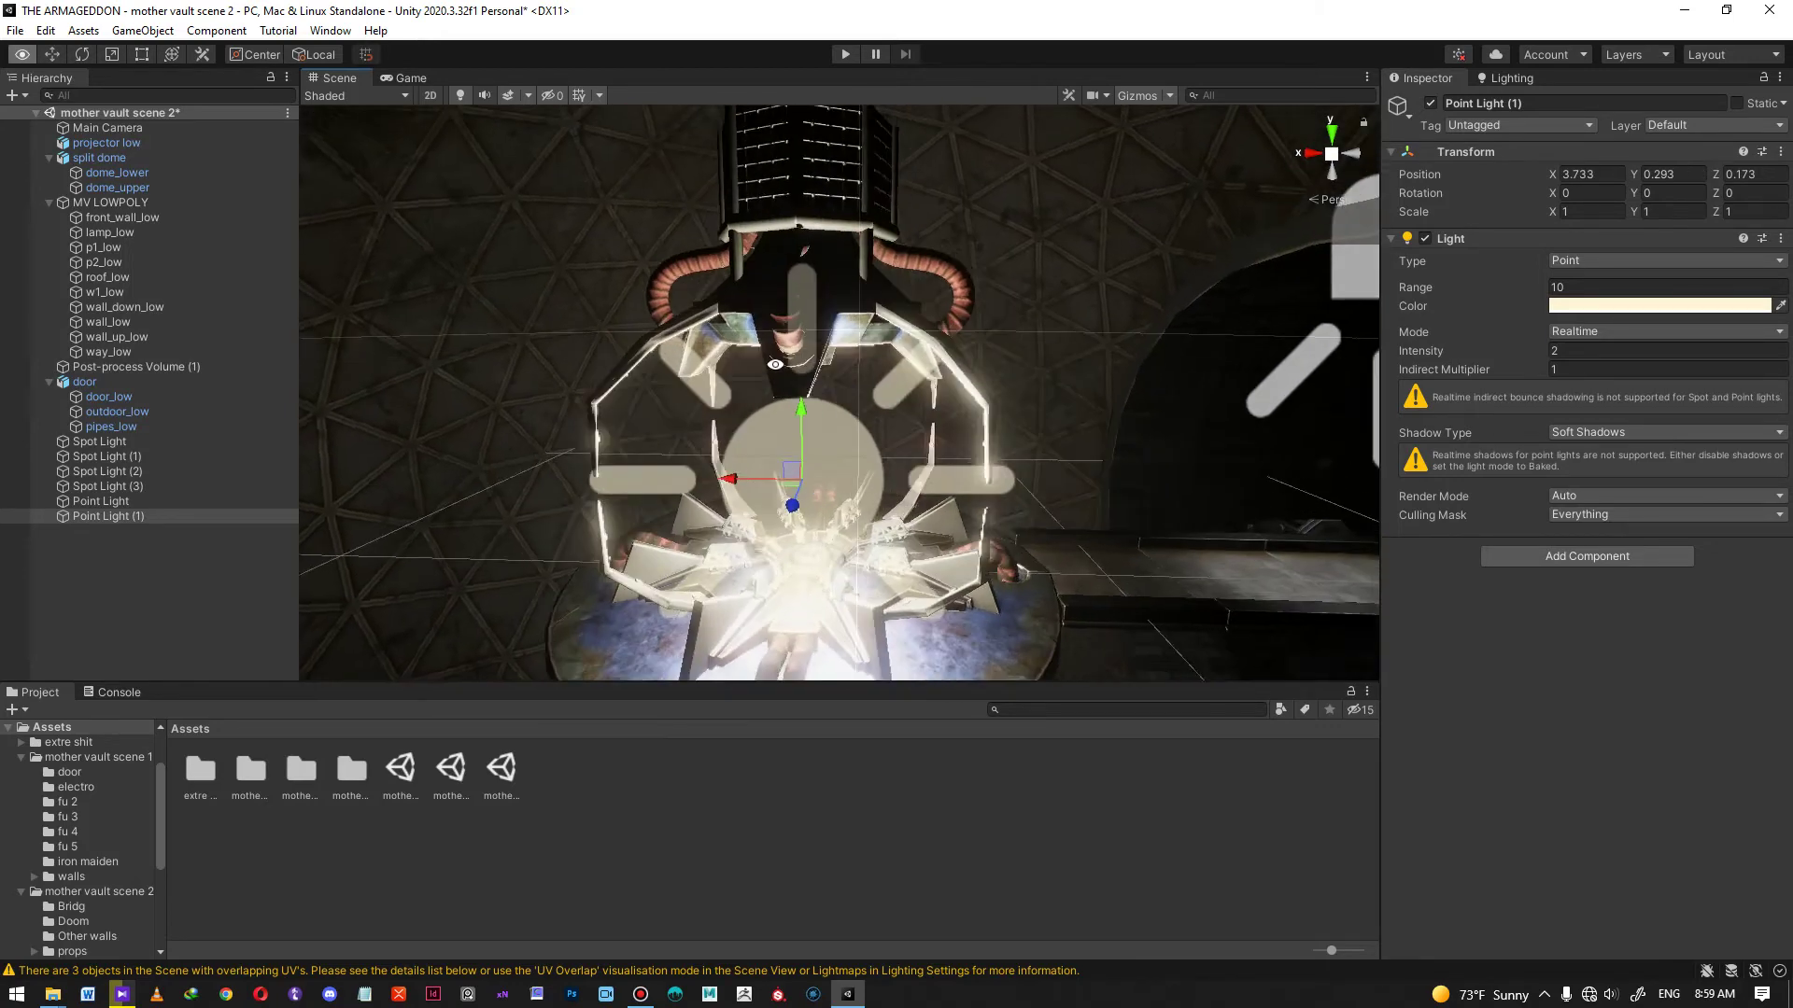
pyautogui.moveTo(788, 328); pyautogui.dragTo(798, 320)
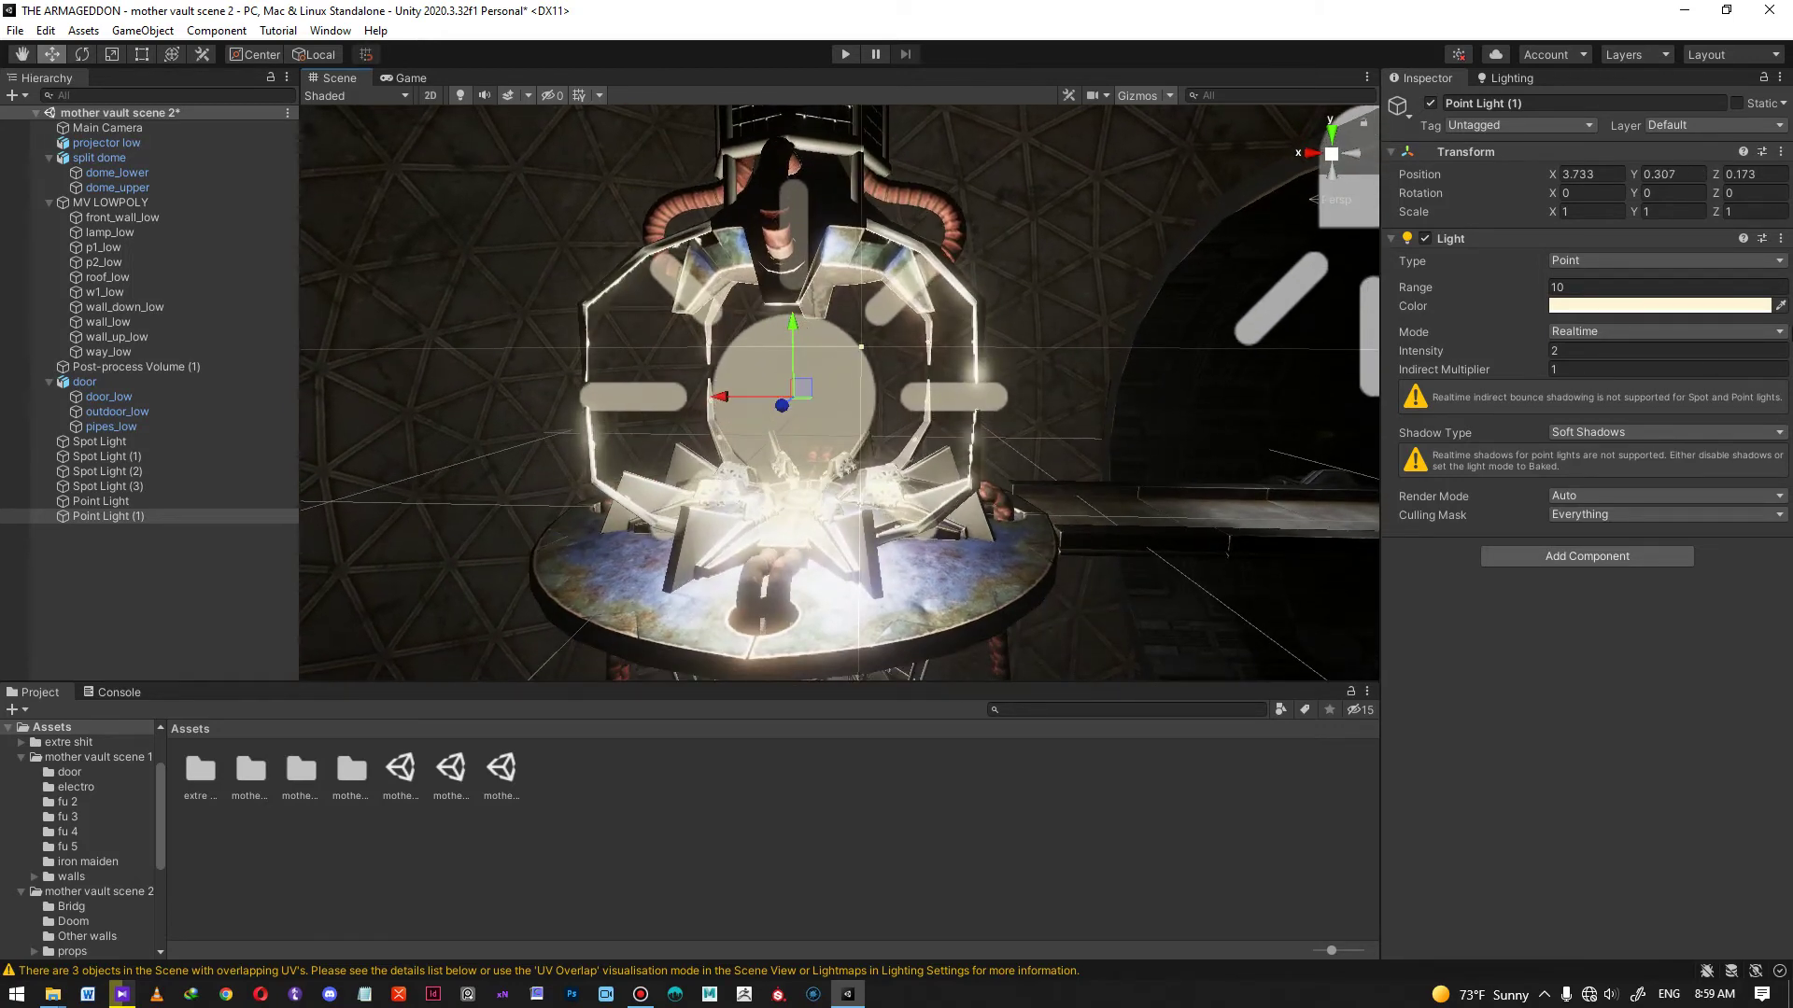
# - Change the projector point light's color to a bright cyan
pyautogui.click(1656, 306)
pyautogui.click(1589, 440)
pyautogui.moveTo(1676, 405); pyautogui.dragTo(1688, 401)
pyautogui.keyDown('alt'); pyautogui.moveTo(992, 292); pyautogui.dragTo(747, 299, button='right'); pyautogui.keyUp('alt')
pyautogui.moveTo(747, 299)
pyautogui.keyDown('alt'); pyautogui.mouseDown()
pyautogui.moveTo(725, 274)
pyautogui.moveTo(729, 328)
pyautogui.moveTo(770, 310)
pyautogui.mouseUp(); pyautogui.keyUp('alt')
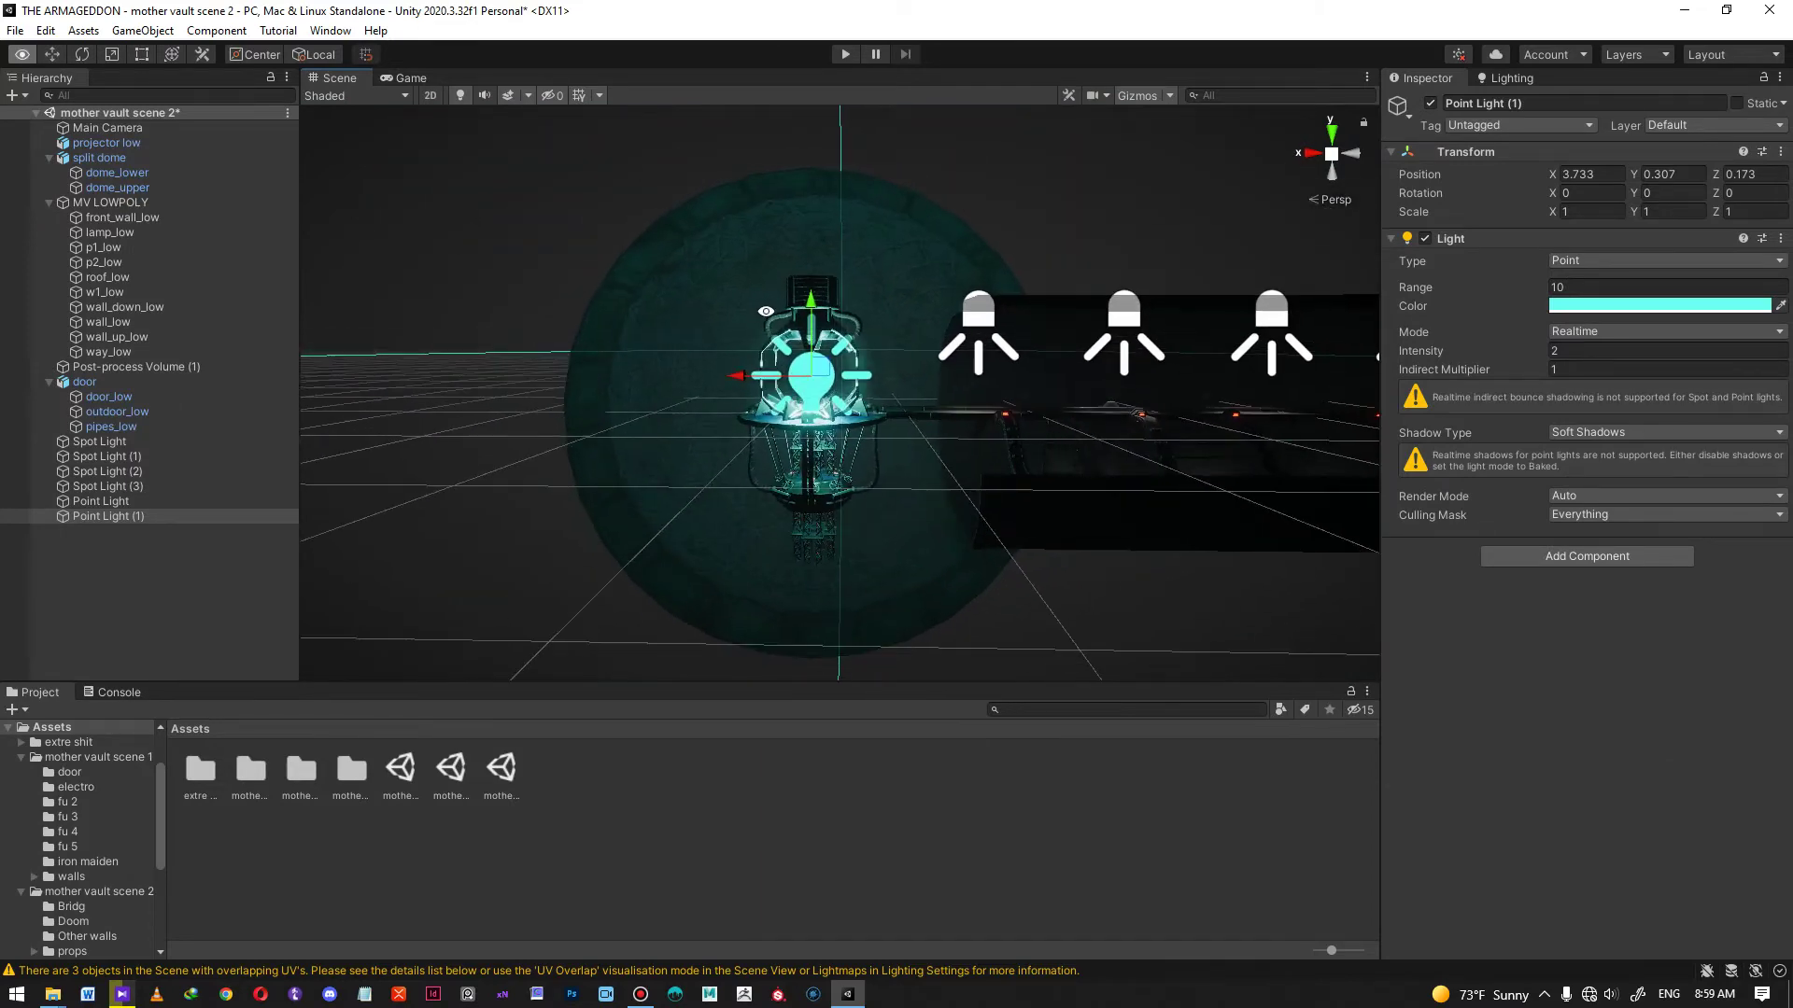
# - Reduce the projector point light's range to 2 so the glow stays within the dome
pyautogui.scroll(3, 770, 309)
pyautogui.moveTo(1432, 286); pyautogui.dragTo(1173, 277)
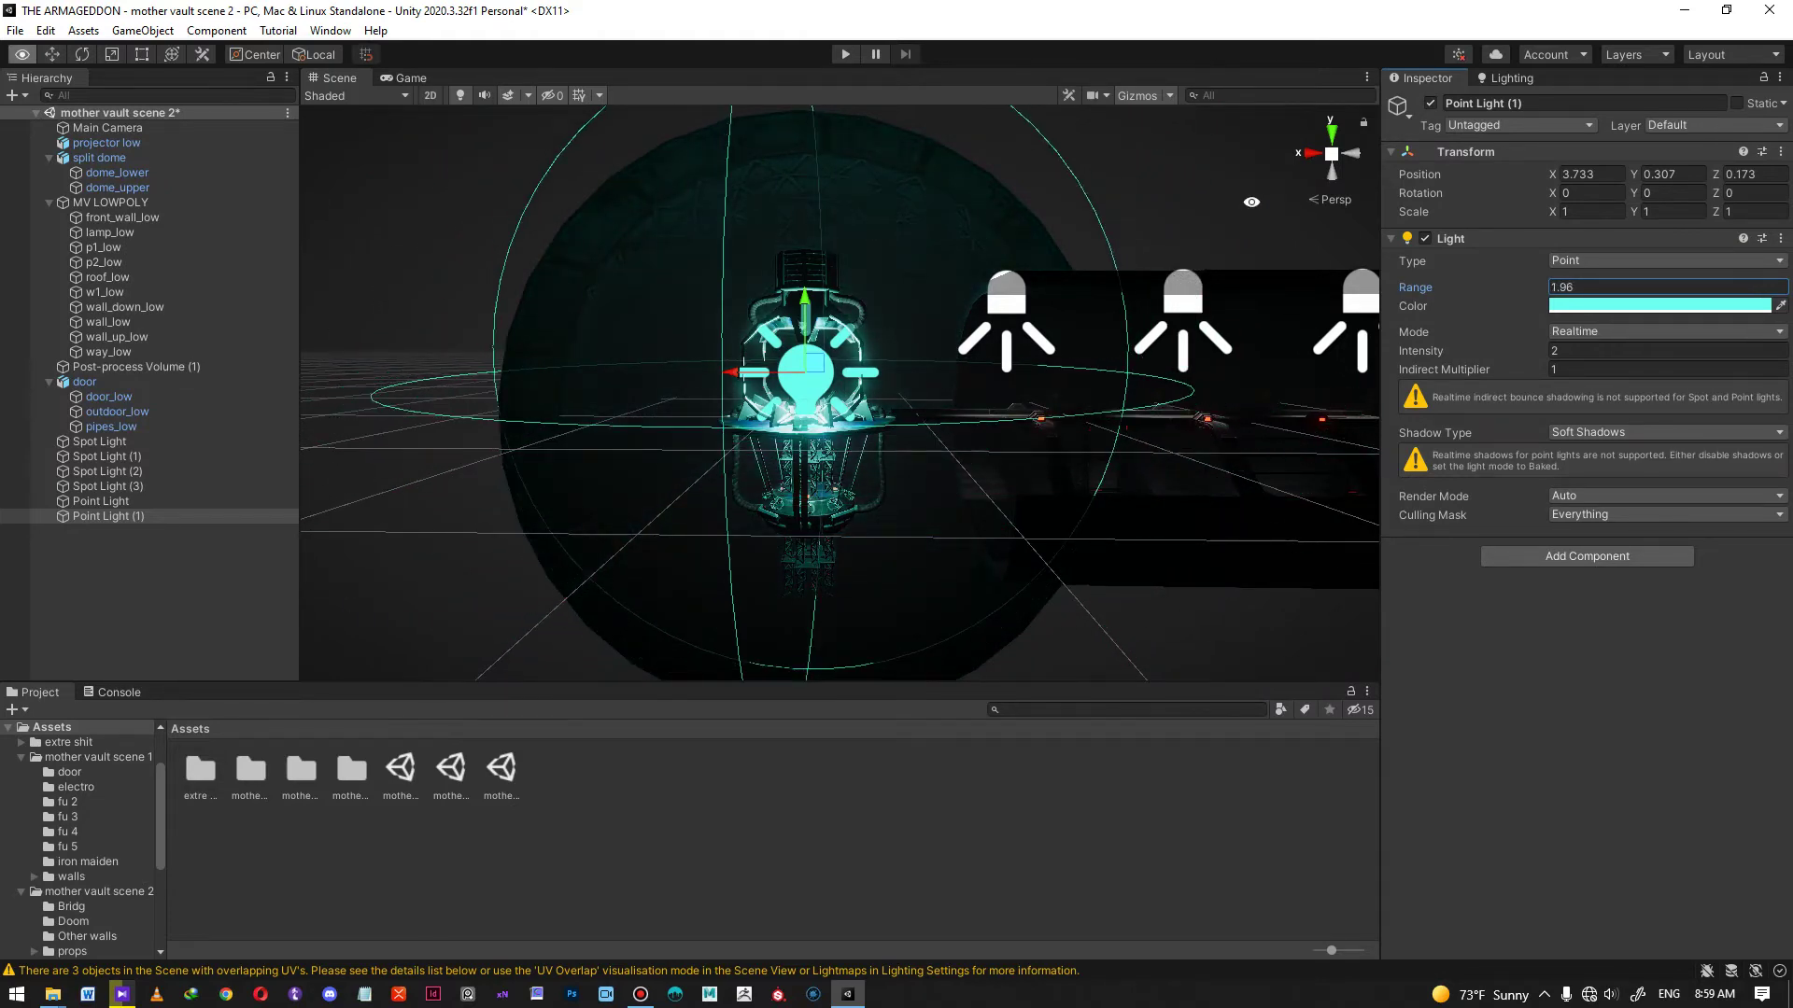
pyautogui.keyDown('alt'); pyautogui.scroll(10, 1081, 374); pyautogui.keyUp('alt')
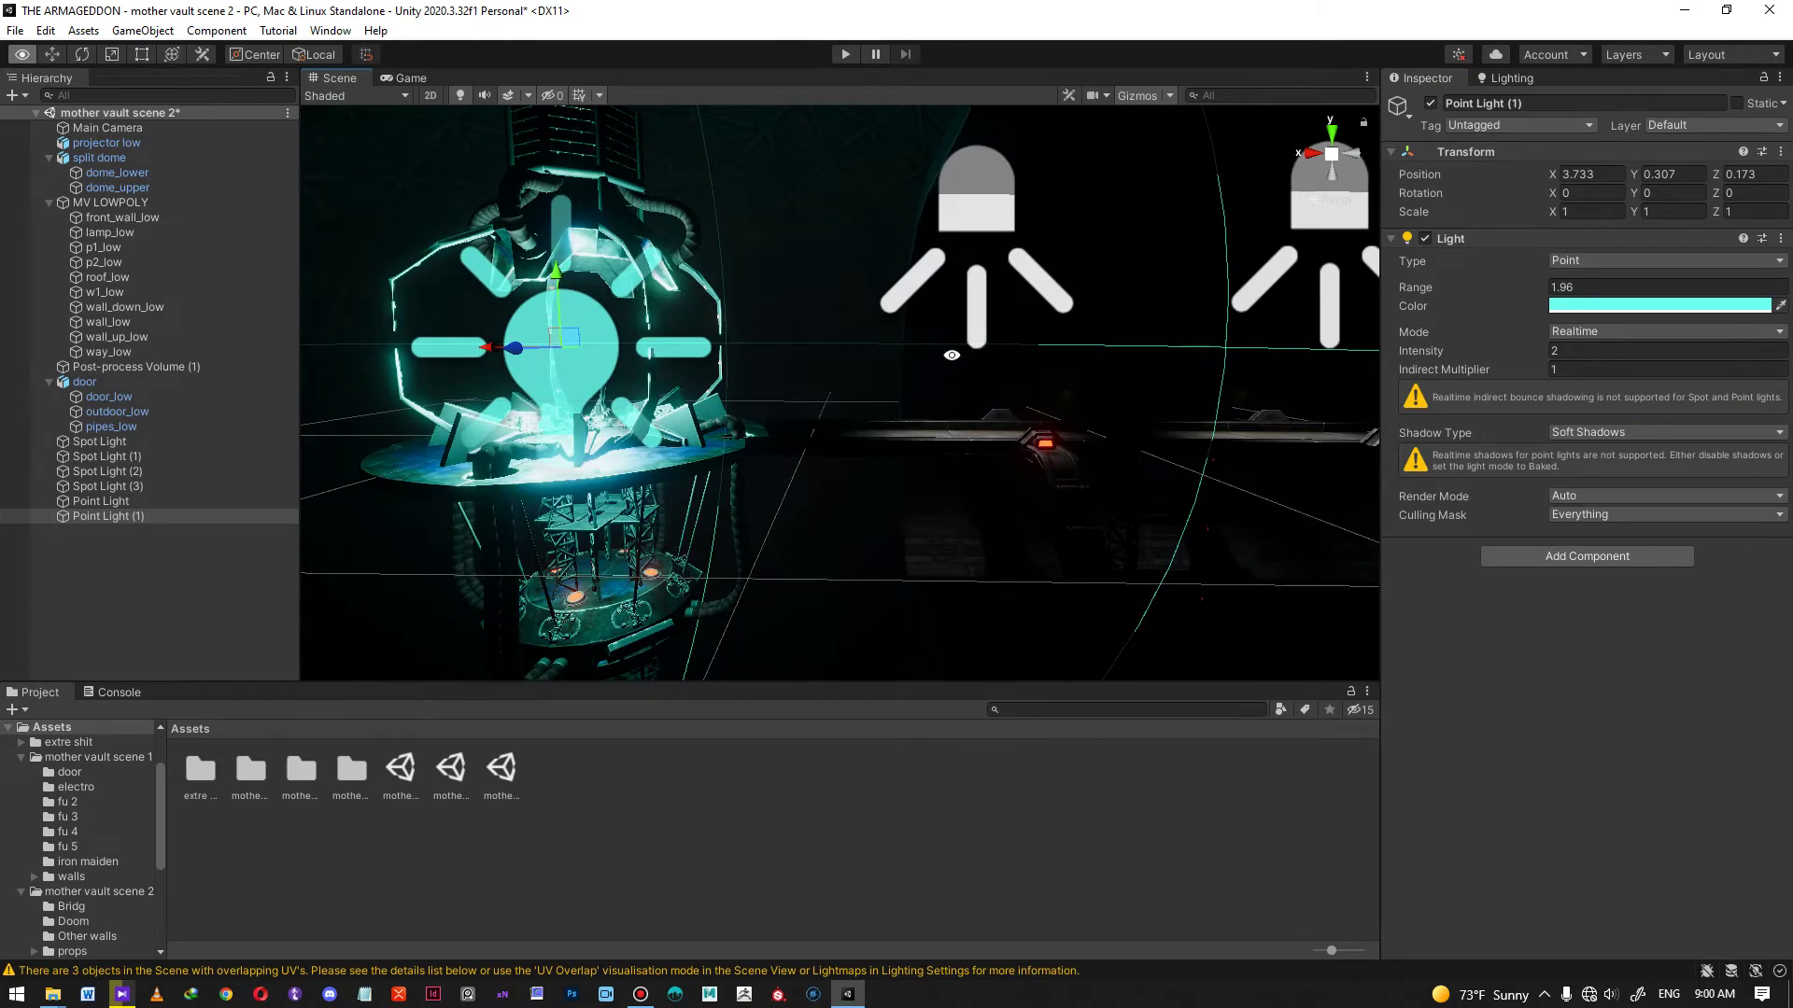
pyautogui.keyDown('alt'); pyautogui.scroll(-10, 840, 400); pyautogui.keyUp('alt')
pyautogui.keyDown('alt'); pyautogui.scroll(4, 1010, 374); pyautogui.keyUp('alt')
pyautogui.moveTo(1426, 297); pyautogui.dragTo(1435, 295)
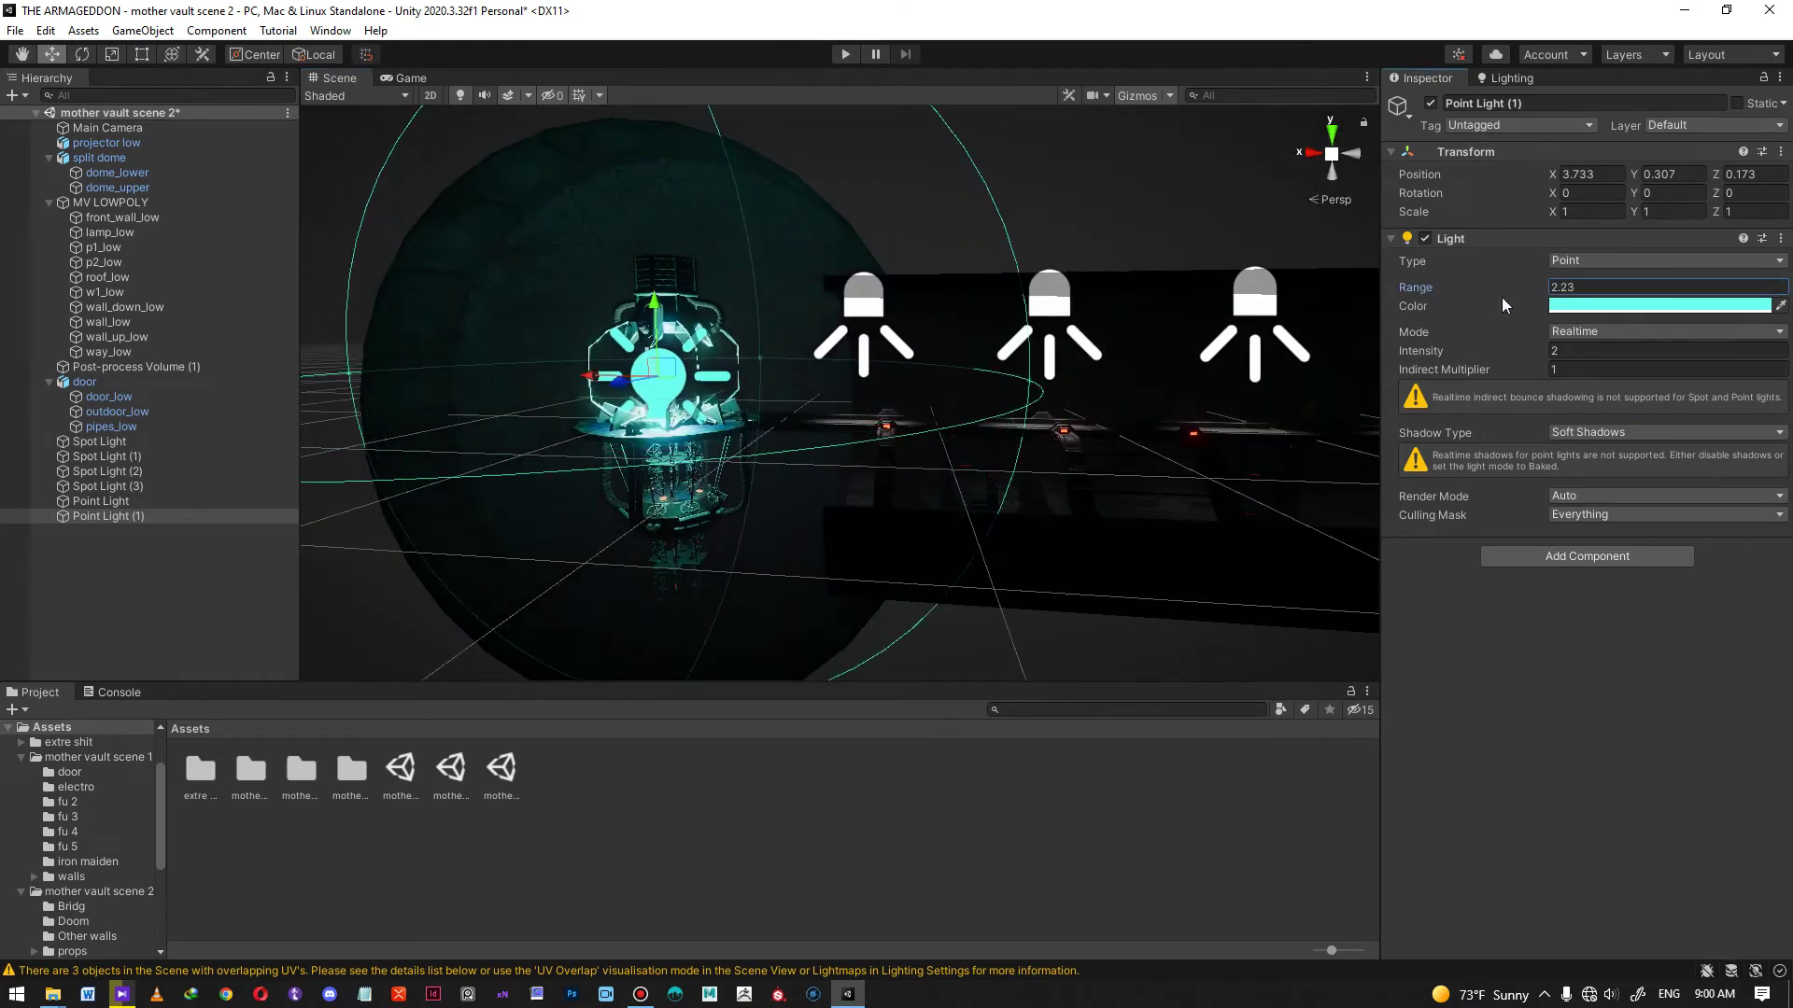
pyautogui.moveTo(1591, 285); pyautogui.dragTo(1489, 288)
pyautogui.write('2')
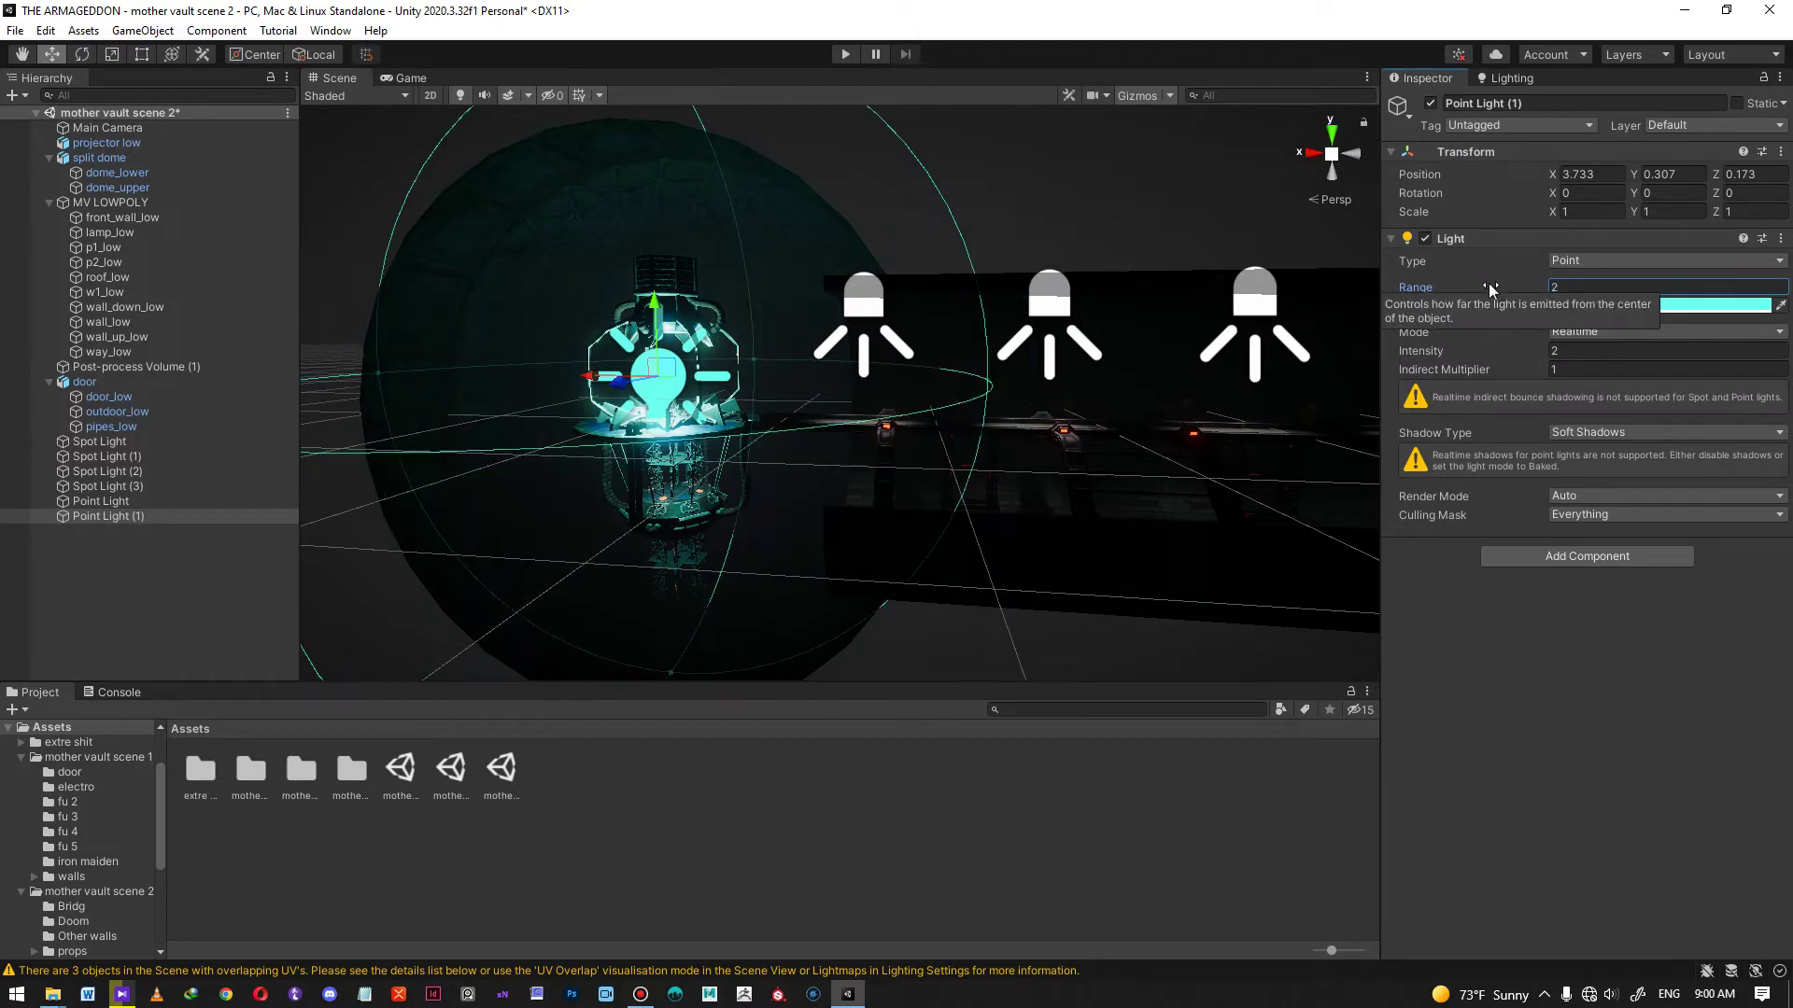
# - Move the main camera to X 3.038 in front of the projector, preview it in the Game view, and return to the Scene view
pyautogui.click(1112, 202)
pyautogui.scroll(-4, 839, 315)
pyautogui.click(1105, 408)
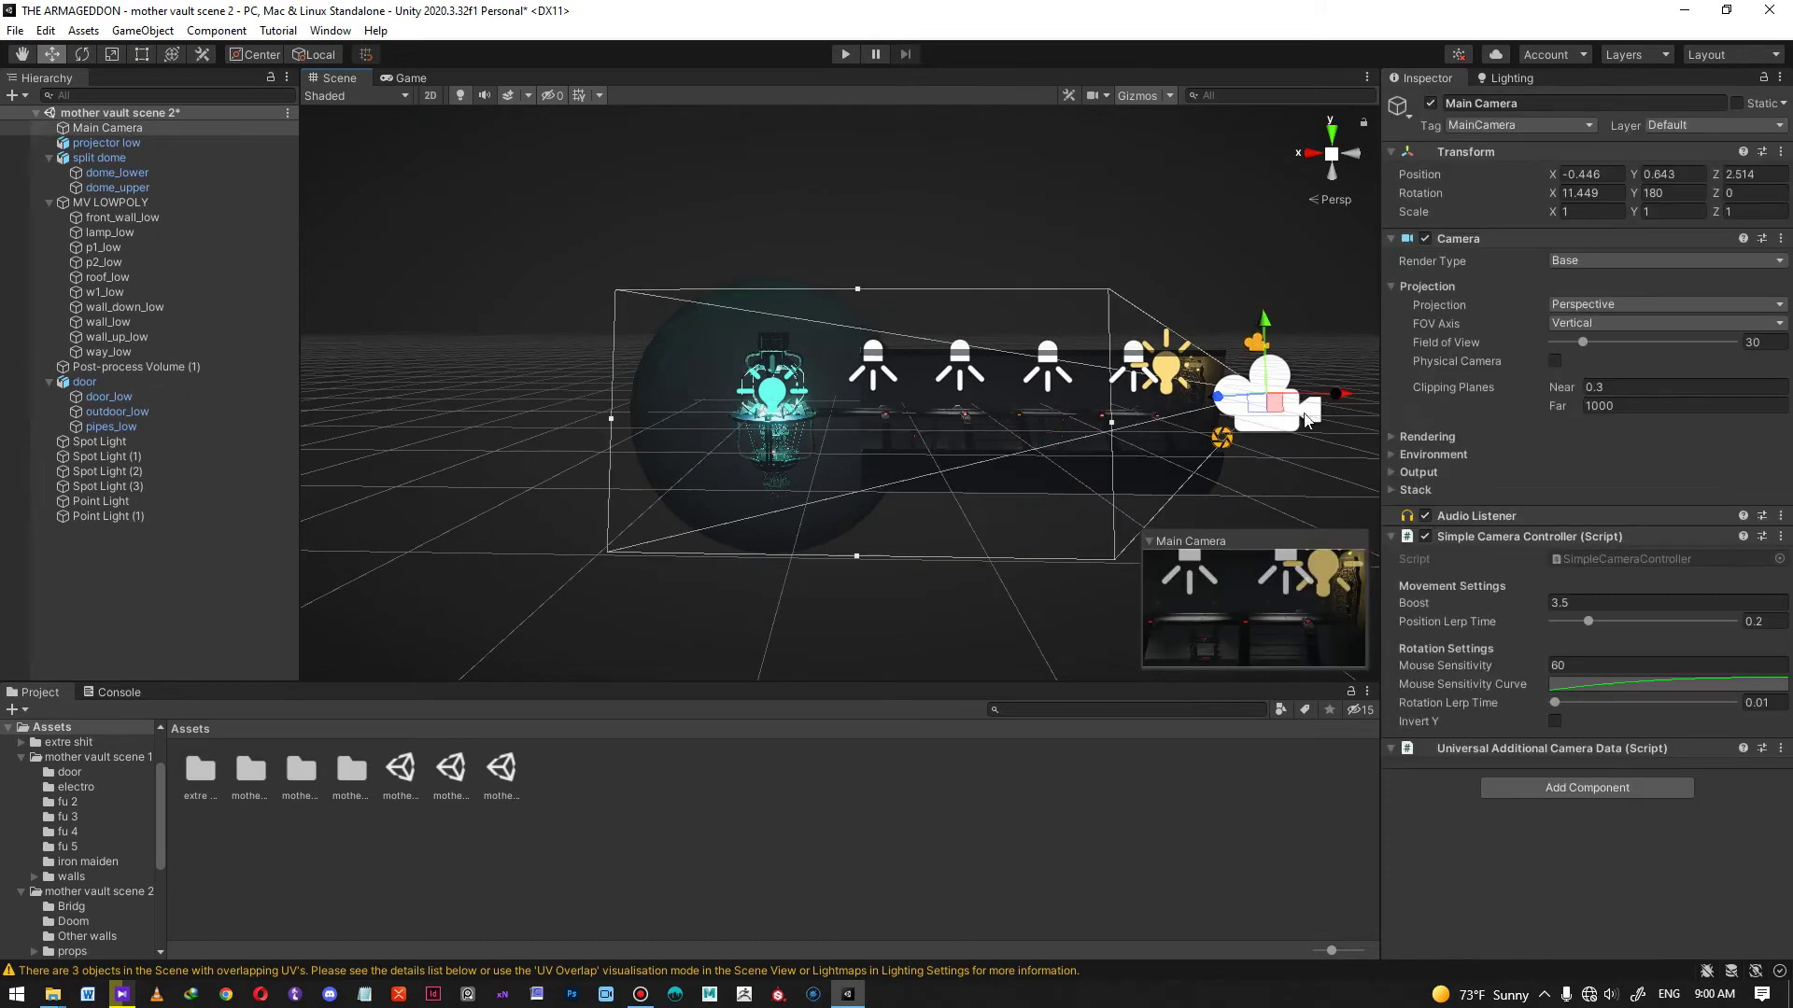
pyautogui.moveTo(1105, 408); pyautogui.dragTo(887, 415)
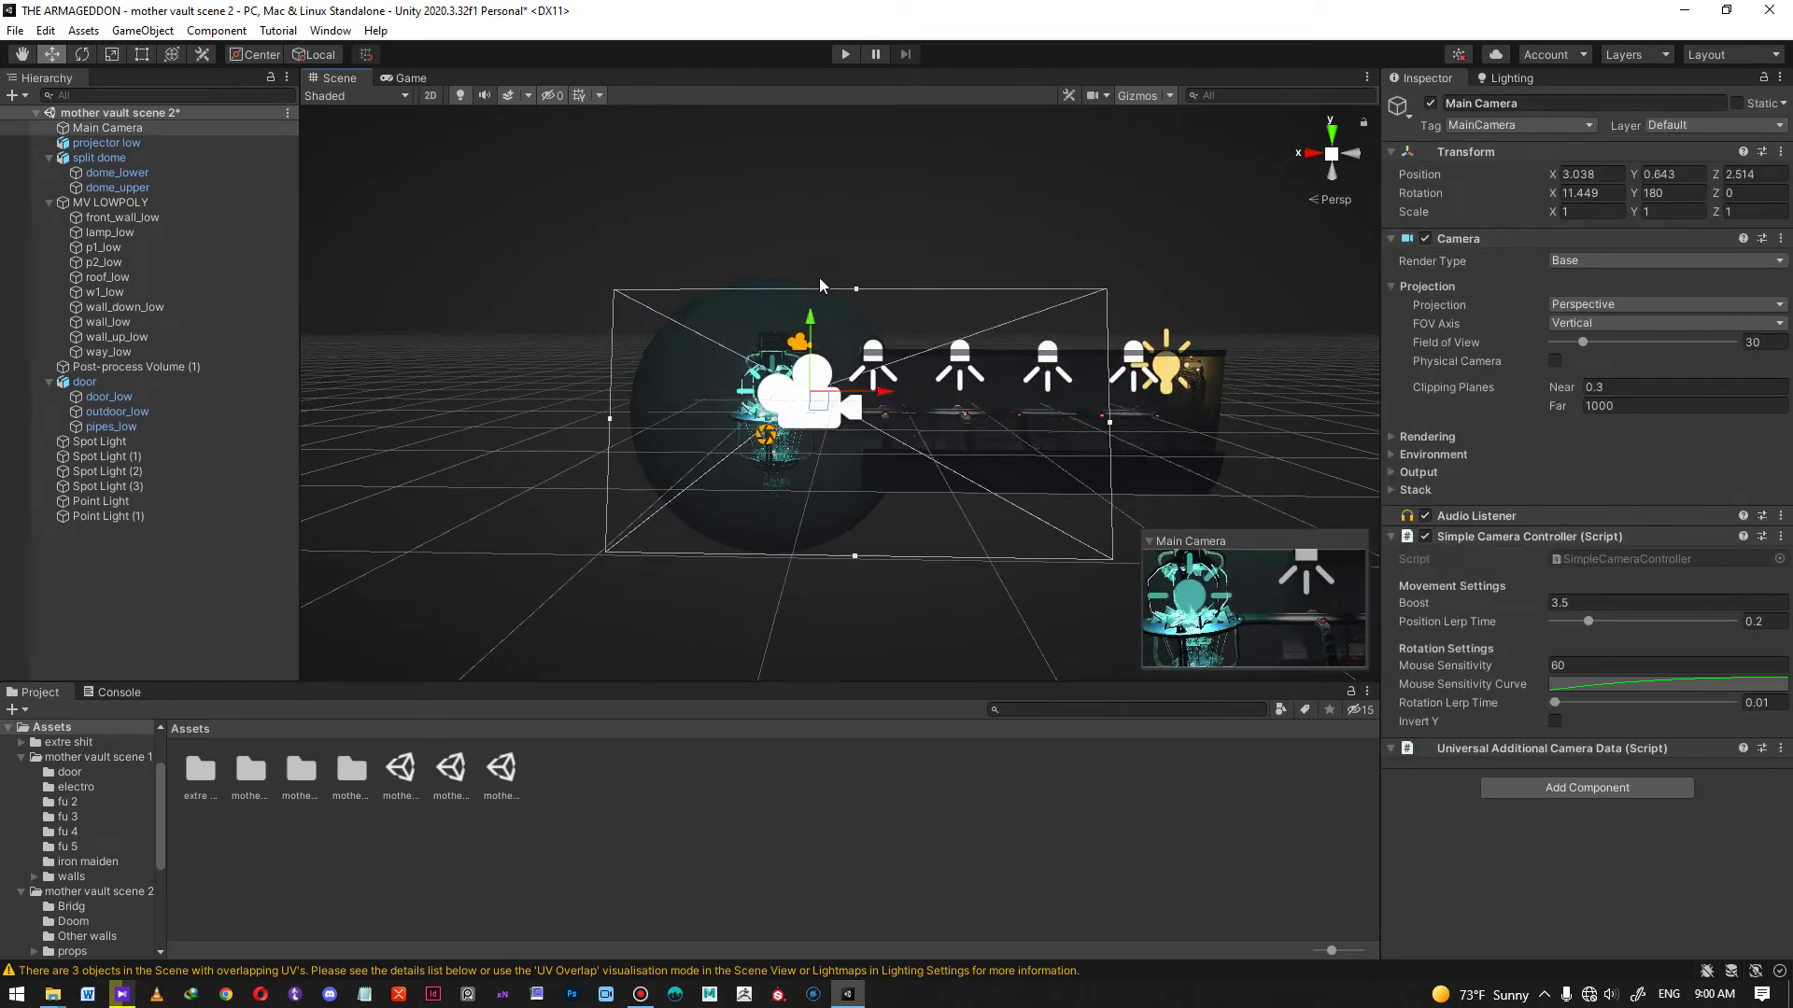
pyautogui.scroll(3, 795, 425)
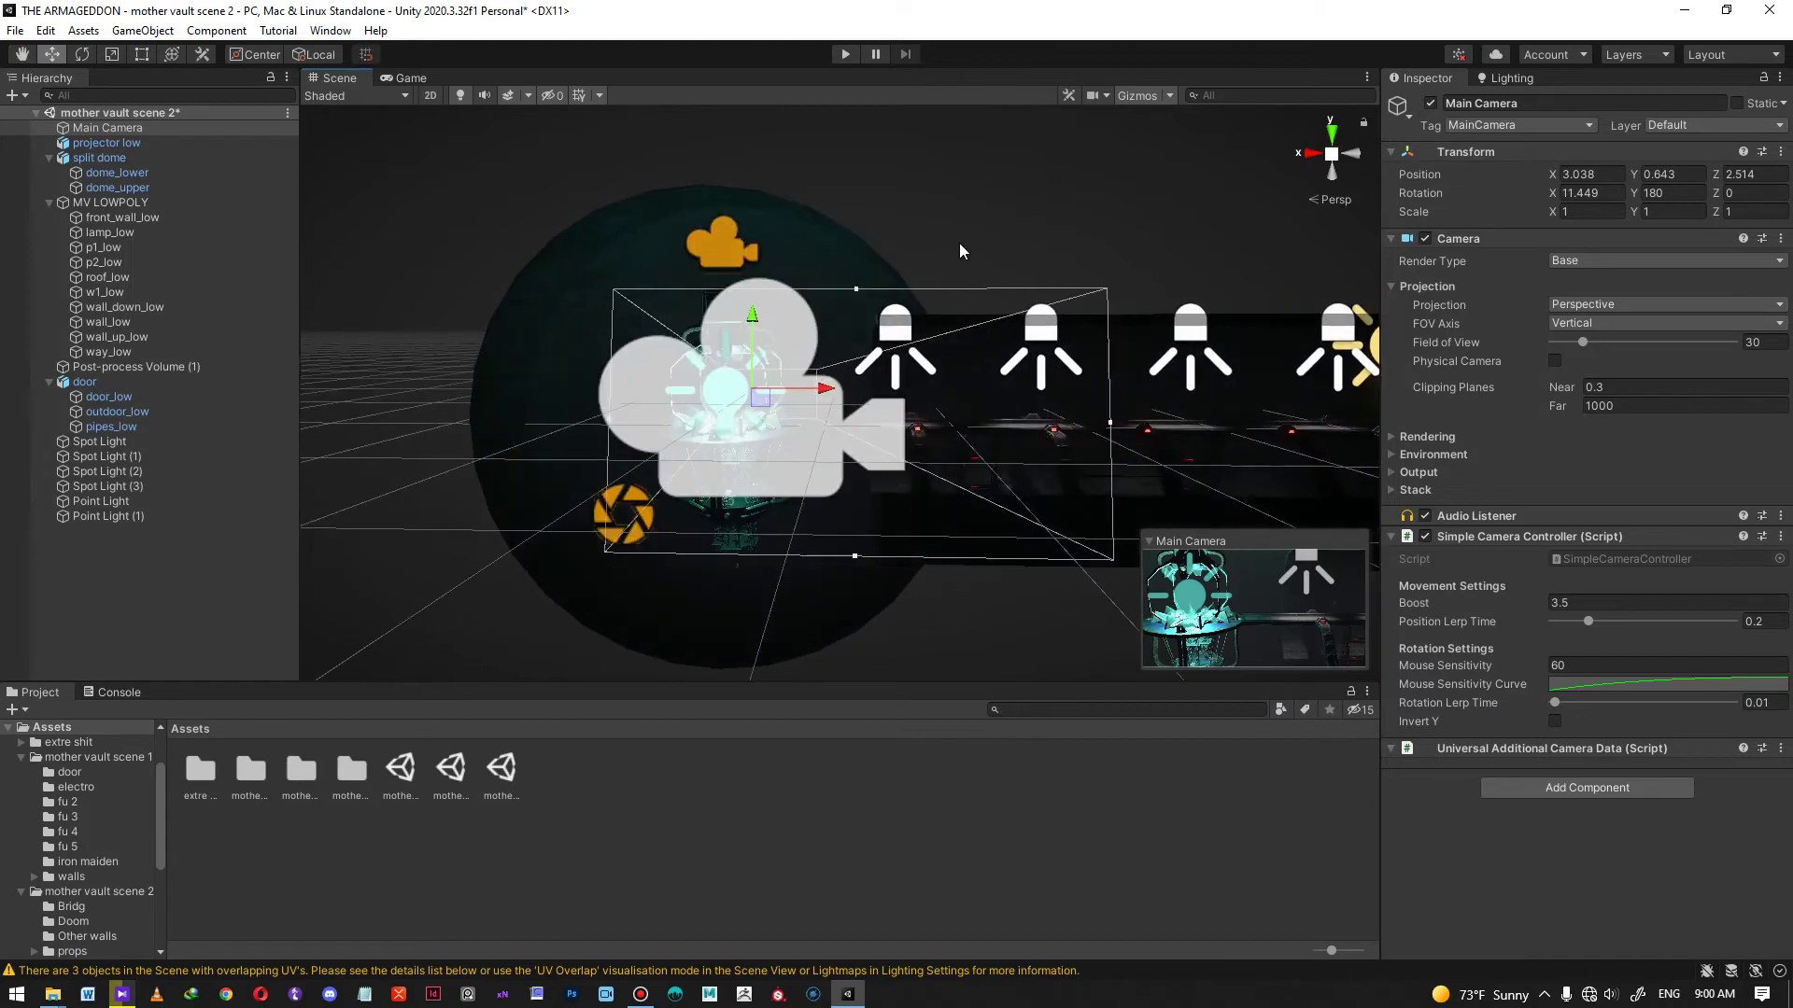
pyautogui.click(411, 78)
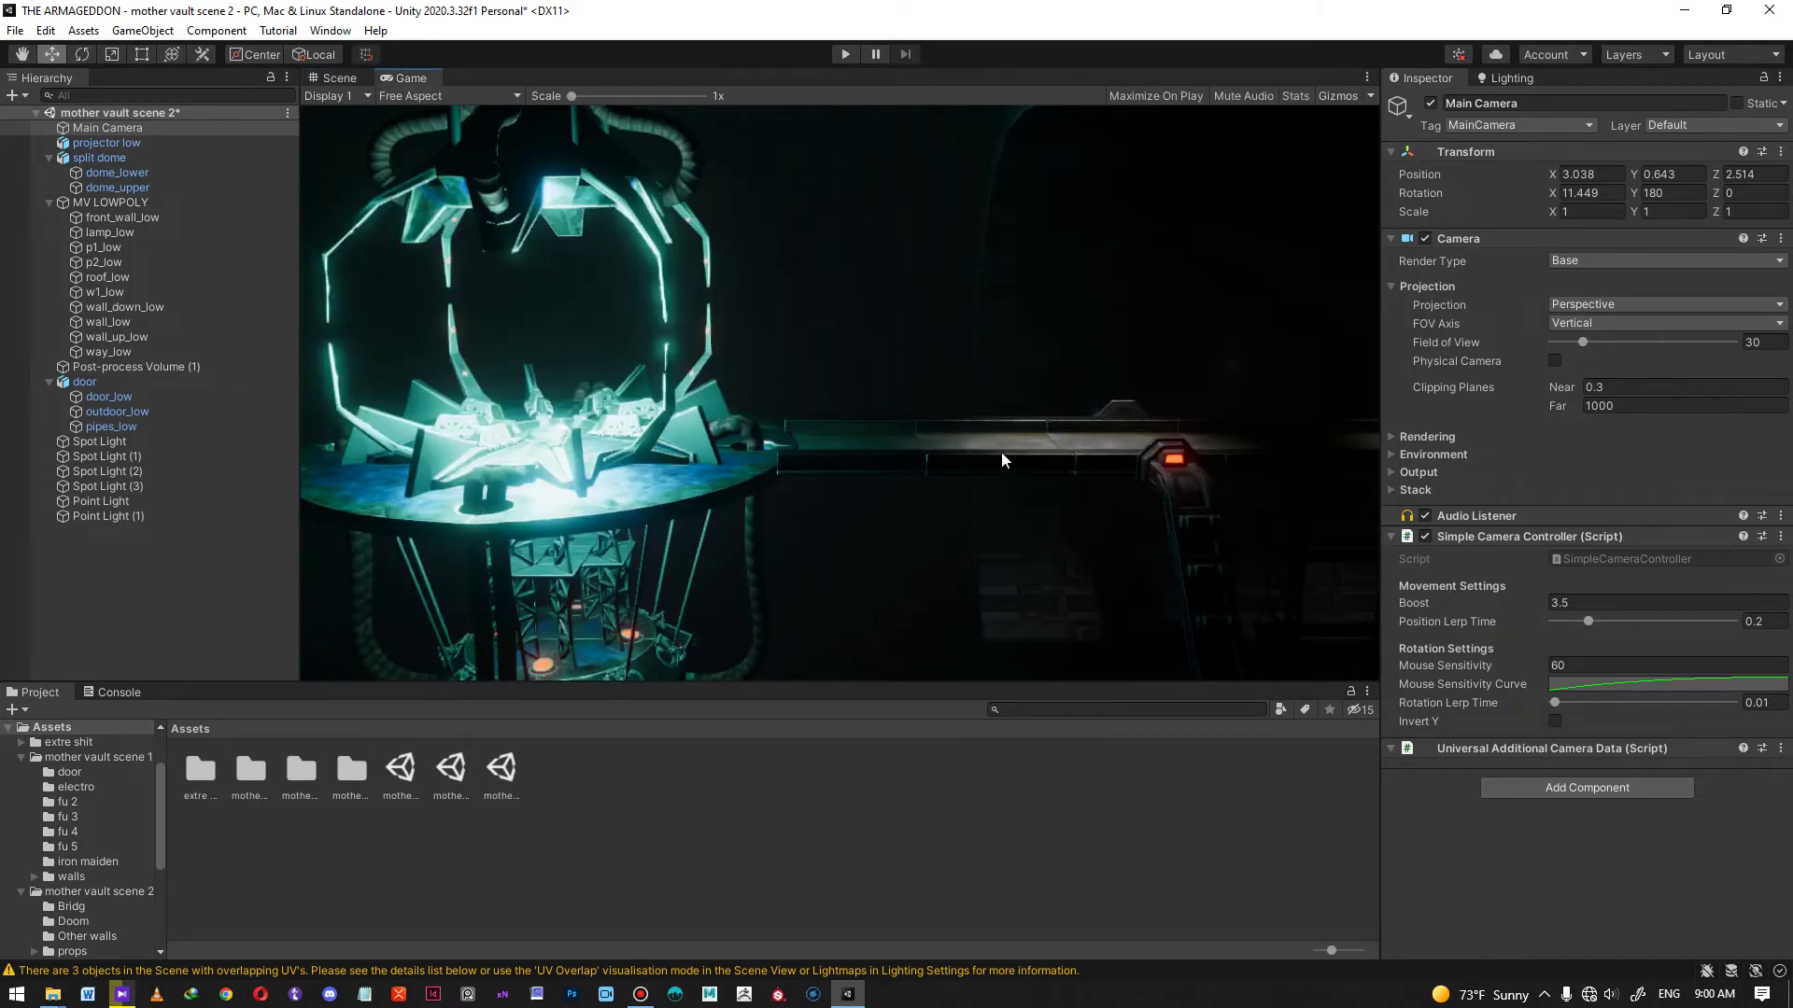
pyautogui.click(340, 79)
# - Examine the lighting along the walkway between the projector and the door
pyautogui.keyDown('alt'); pyautogui.moveTo(1087, 360); pyautogui.dragTo(917, 352, button='right'); pyautogui.keyUp('alt')
pyautogui.click(1022, 202)
pyautogui.keyDown('alt'); pyautogui.moveTo(1022, 201); pyautogui.dragTo(1040, 396, button='right'); pyautogui.keyUp('alt')
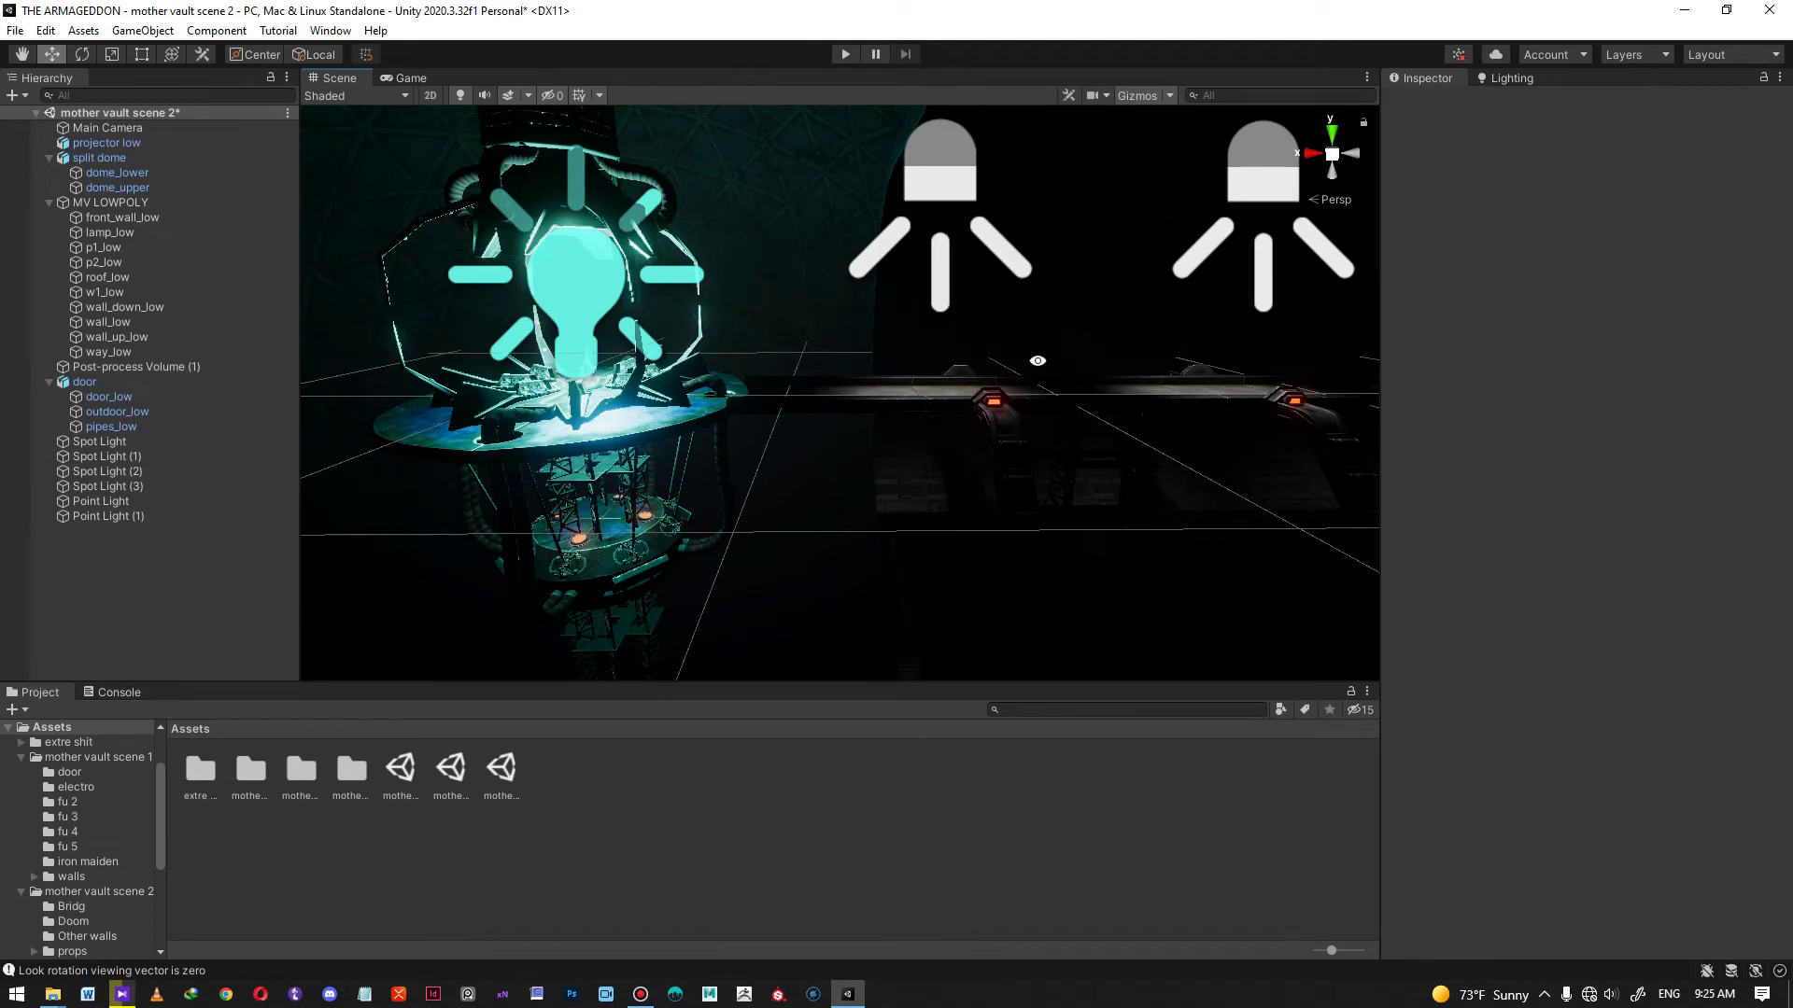
pyautogui.moveTo(1000, 310); pyautogui.dragTo(845, 308, button='middle')
pyautogui.scroll(3, 1078, 341)
pyautogui.moveTo(1086, 341); pyautogui.dragTo(1002, 327, button='middle')
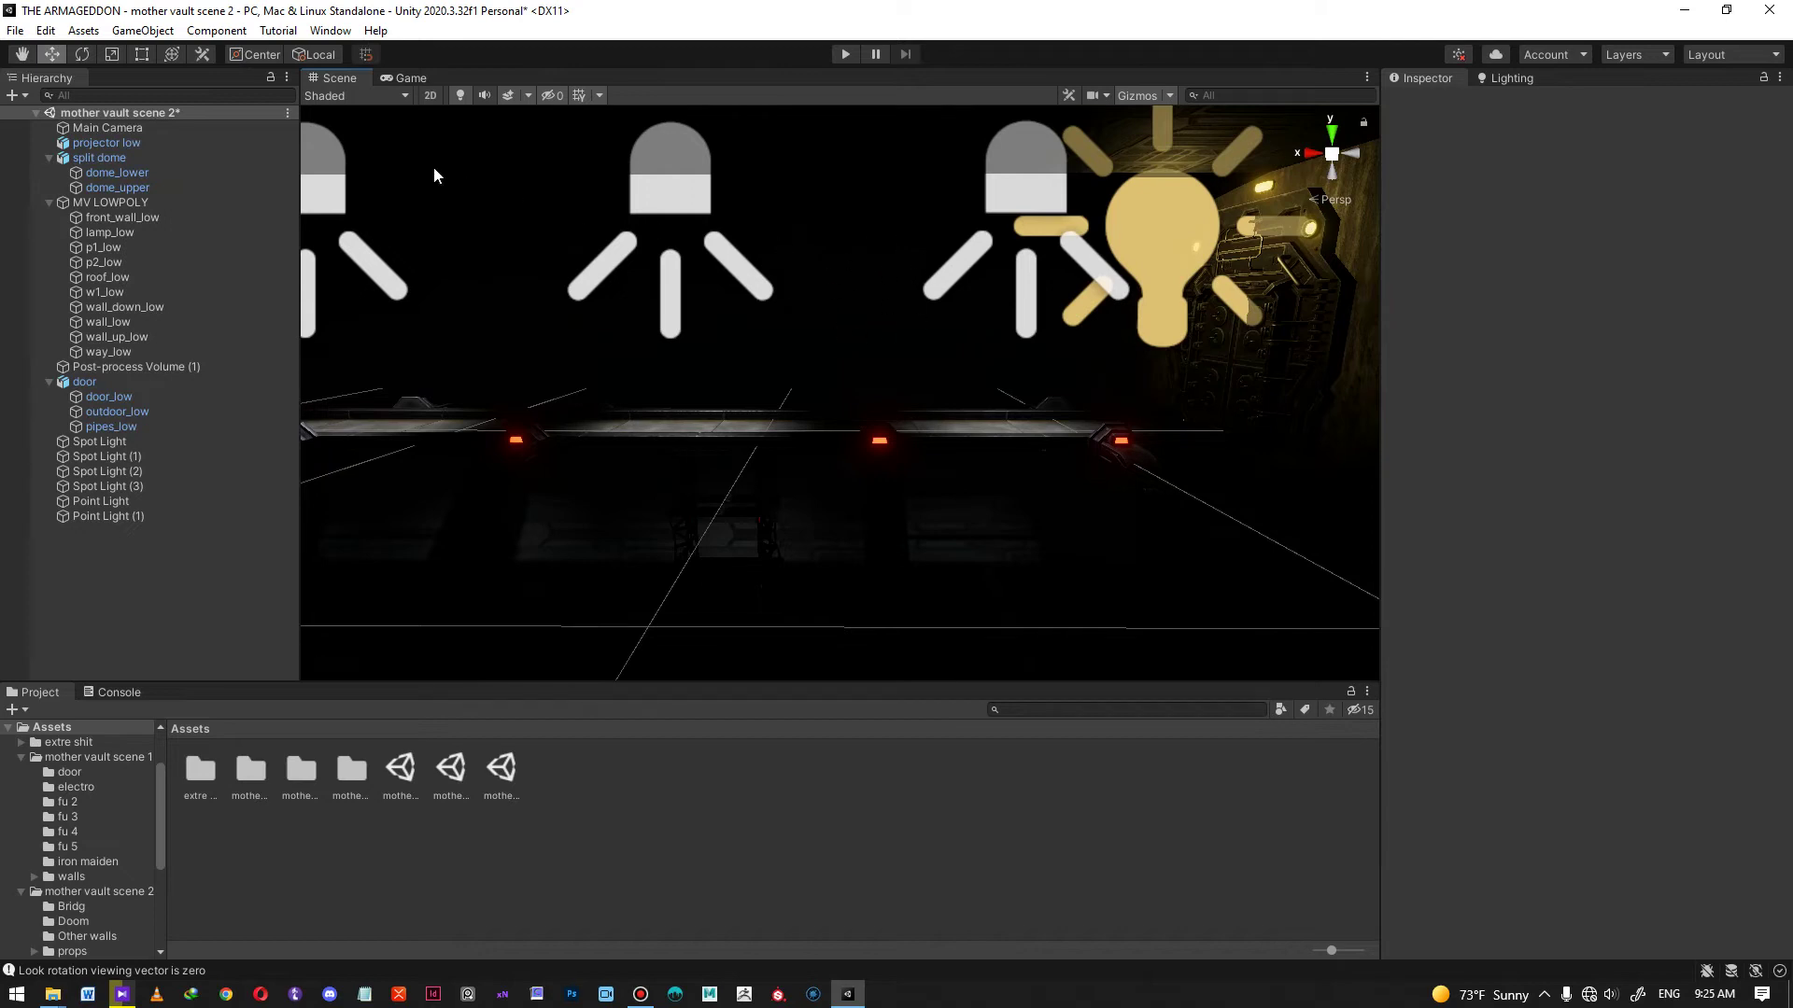
pyautogui.scroll(-5, 1049, 320)
pyautogui.keyDown('alt'); pyautogui.moveTo(1049, 321); pyautogui.dragTo(658, 383); pyautogui.keyUp('alt')
# - Add another point light and place it in front of the walkway at about X 0.689, Y 0.487, Z 1.514
pyautogui.rightClick(183, 557)
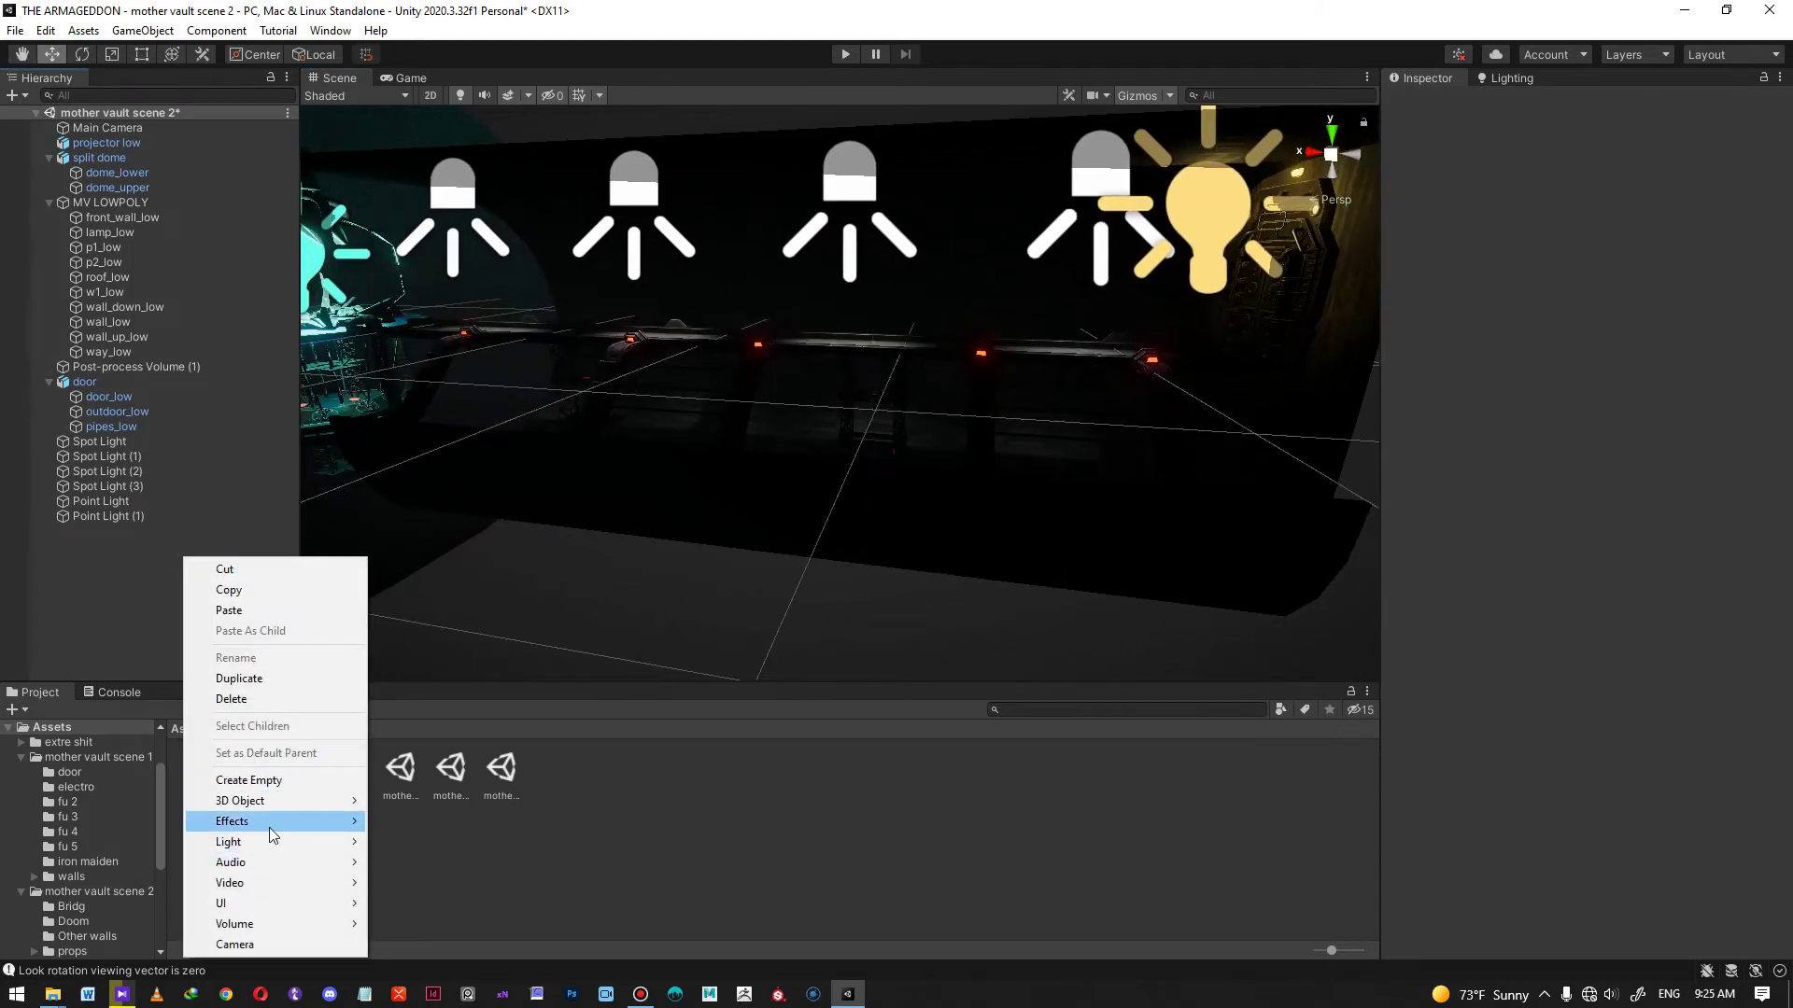
pyautogui.moveTo(308, 843)
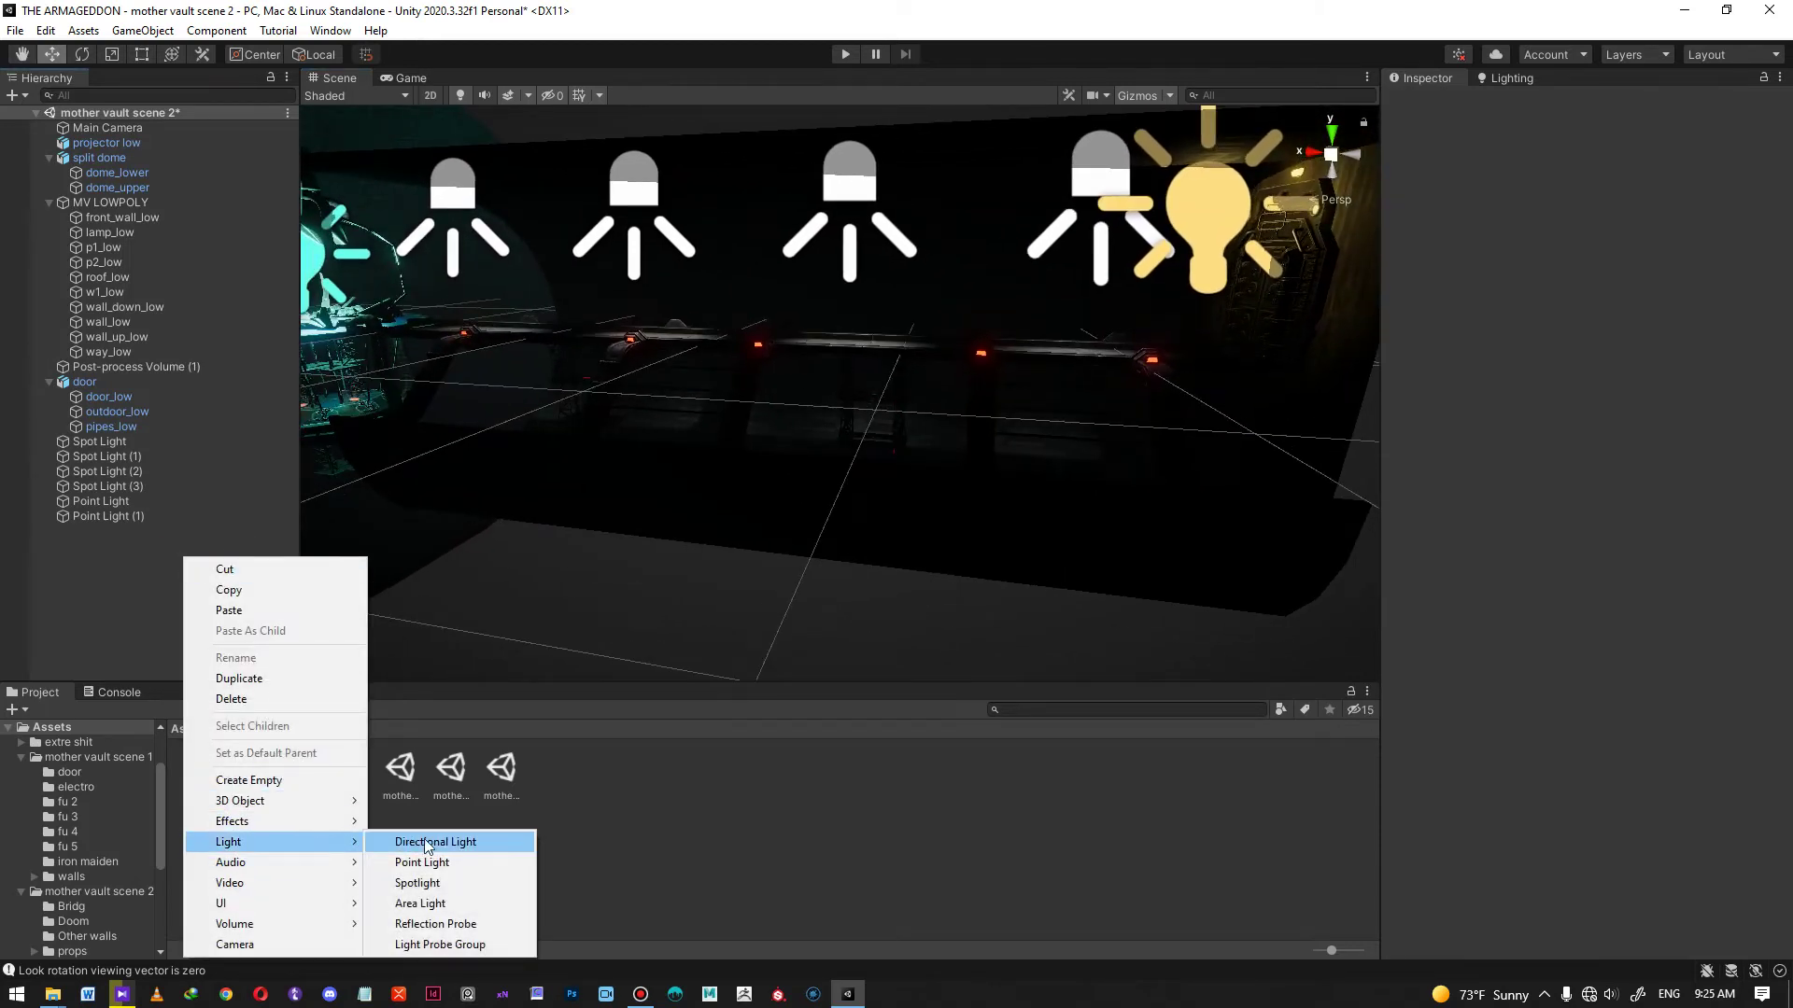
pyautogui.click(467, 863)
pyautogui.moveTo(788, 417); pyautogui.dragTo(788, 417, button='right')
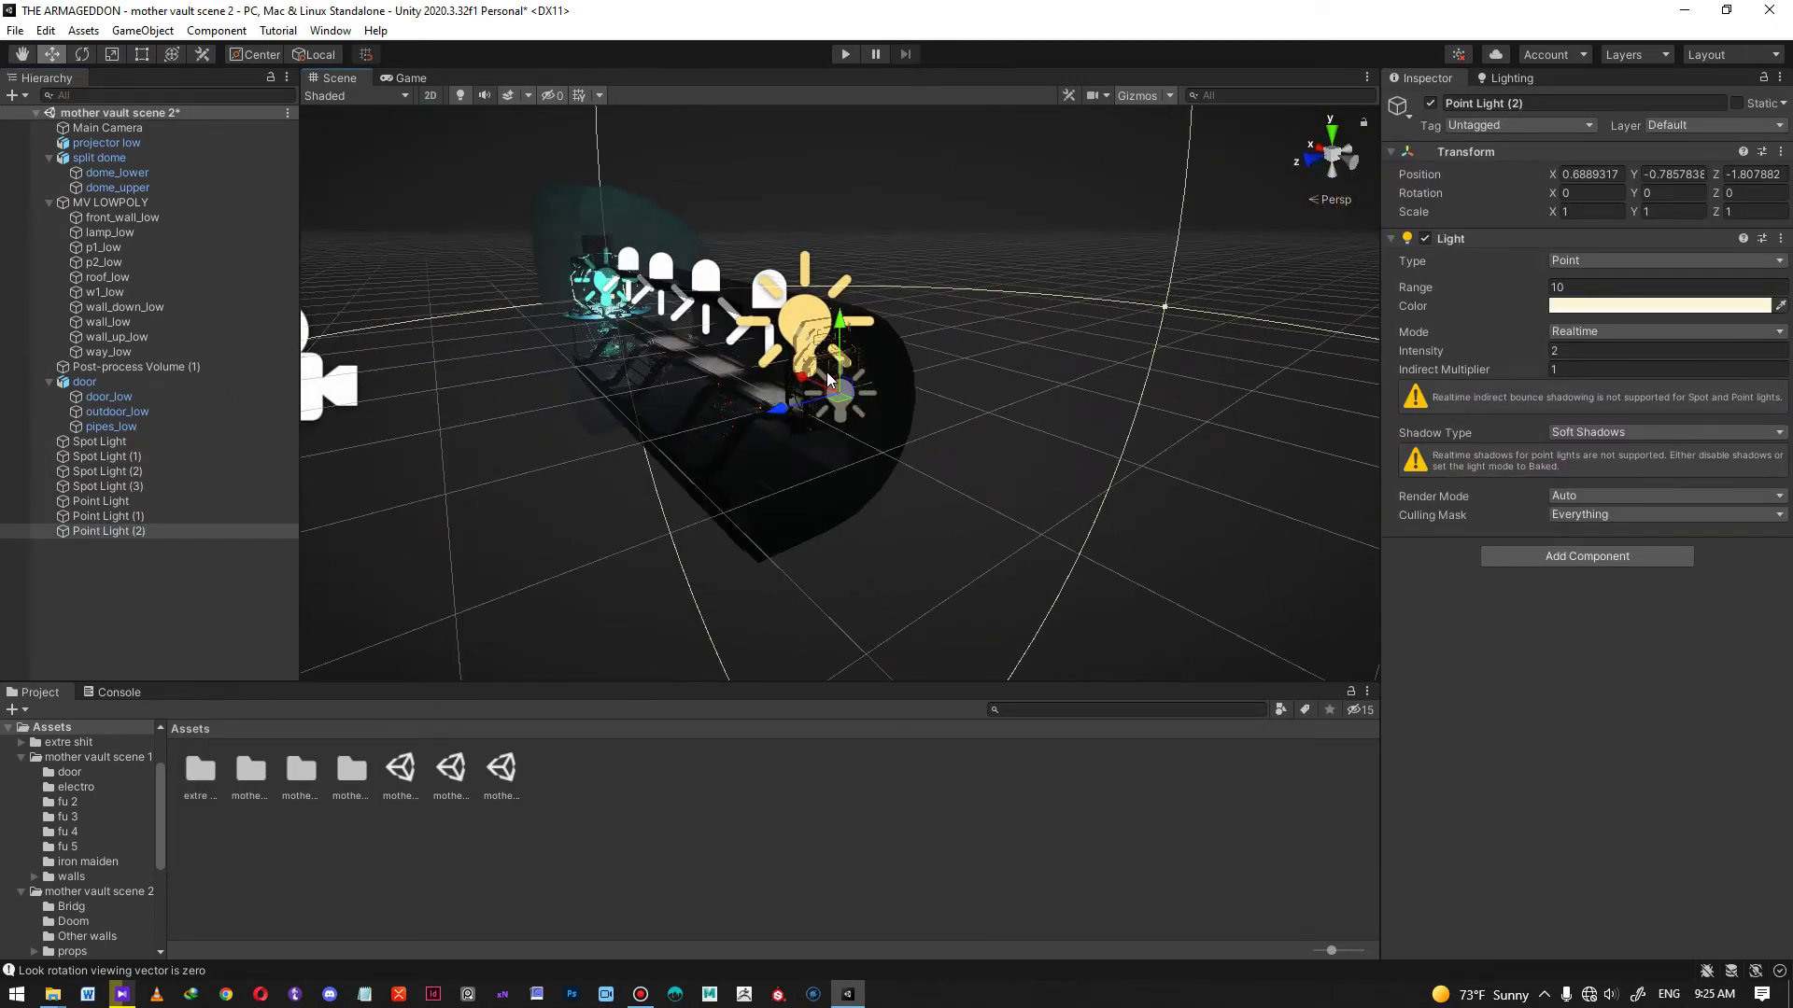
pyautogui.moveTo(833, 381); pyautogui.dragTo(488, 301)
pyautogui.keyDown('alt'); pyautogui.moveTo(487, 300); pyautogui.dragTo(924, 394); pyautogui.keyUp('alt')
pyautogui.keyDown('alt'); pyautogui.scroll(3, 965, 421); pyautogui.keyUp('alt')
# - Change the walkway point light's color to white, FFFFFF, and move the light to about X -0.064, Y 0.703
pyautogui.click(1628, 306)
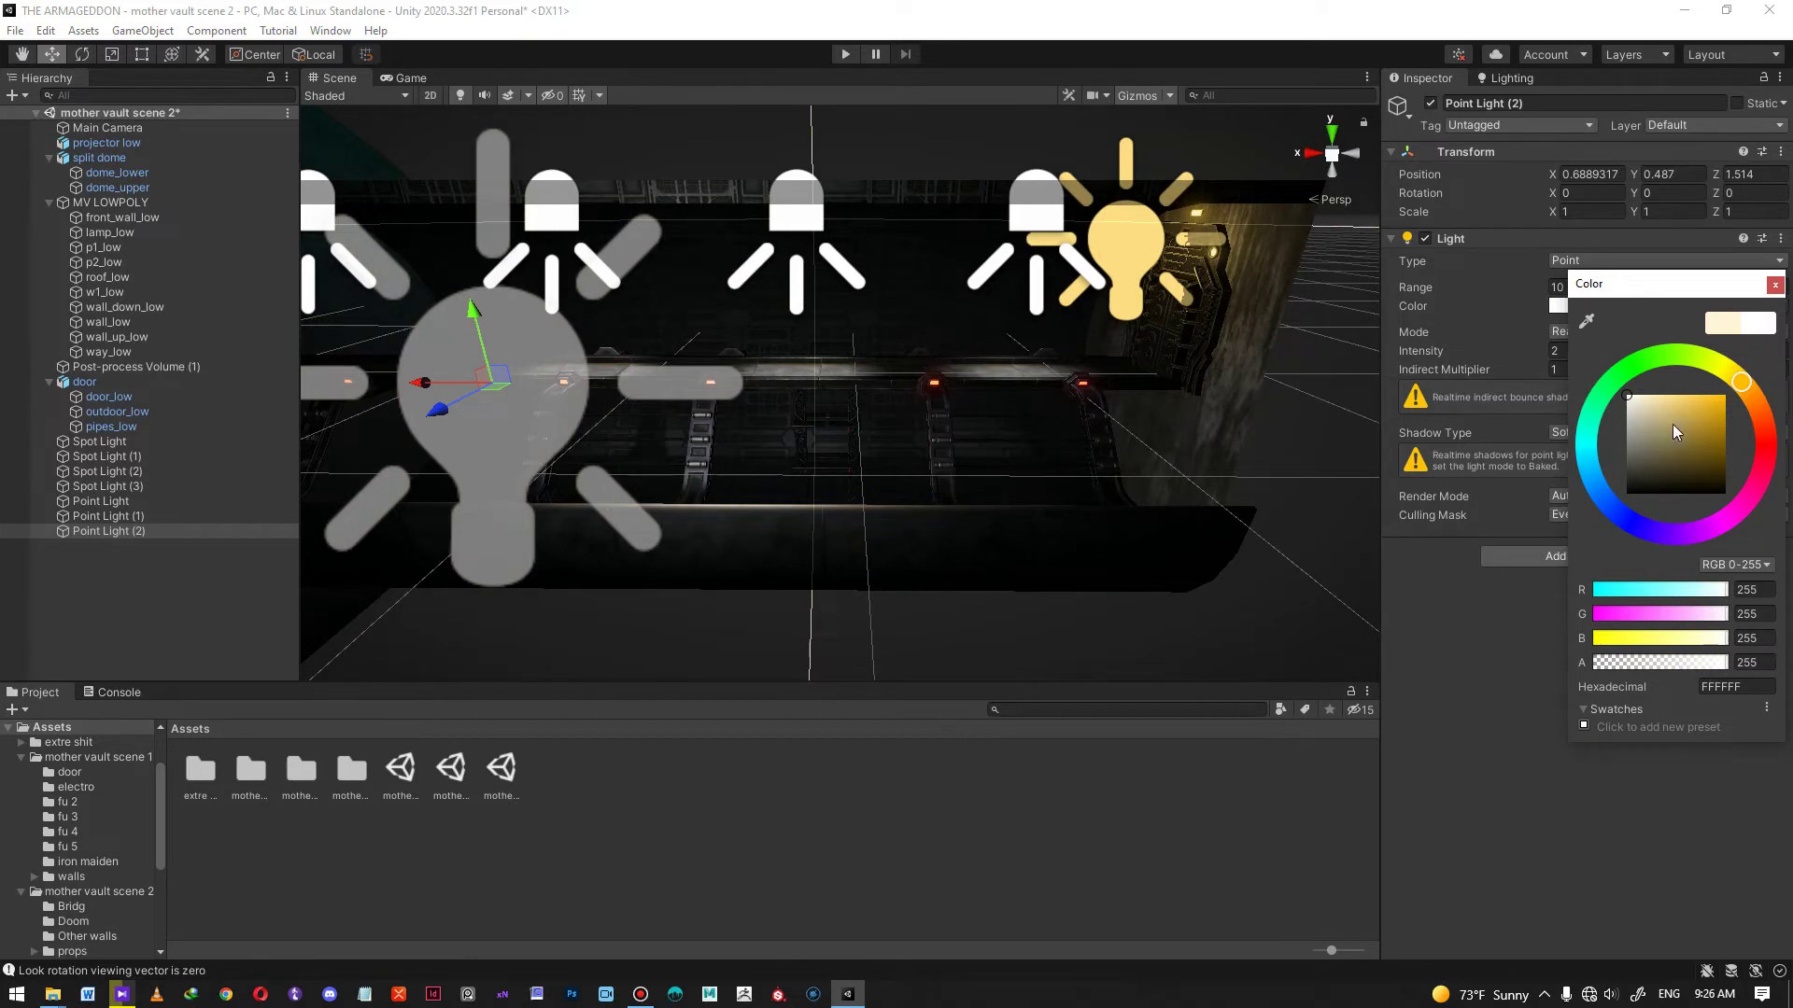
pyautogui.click(1775, 285)
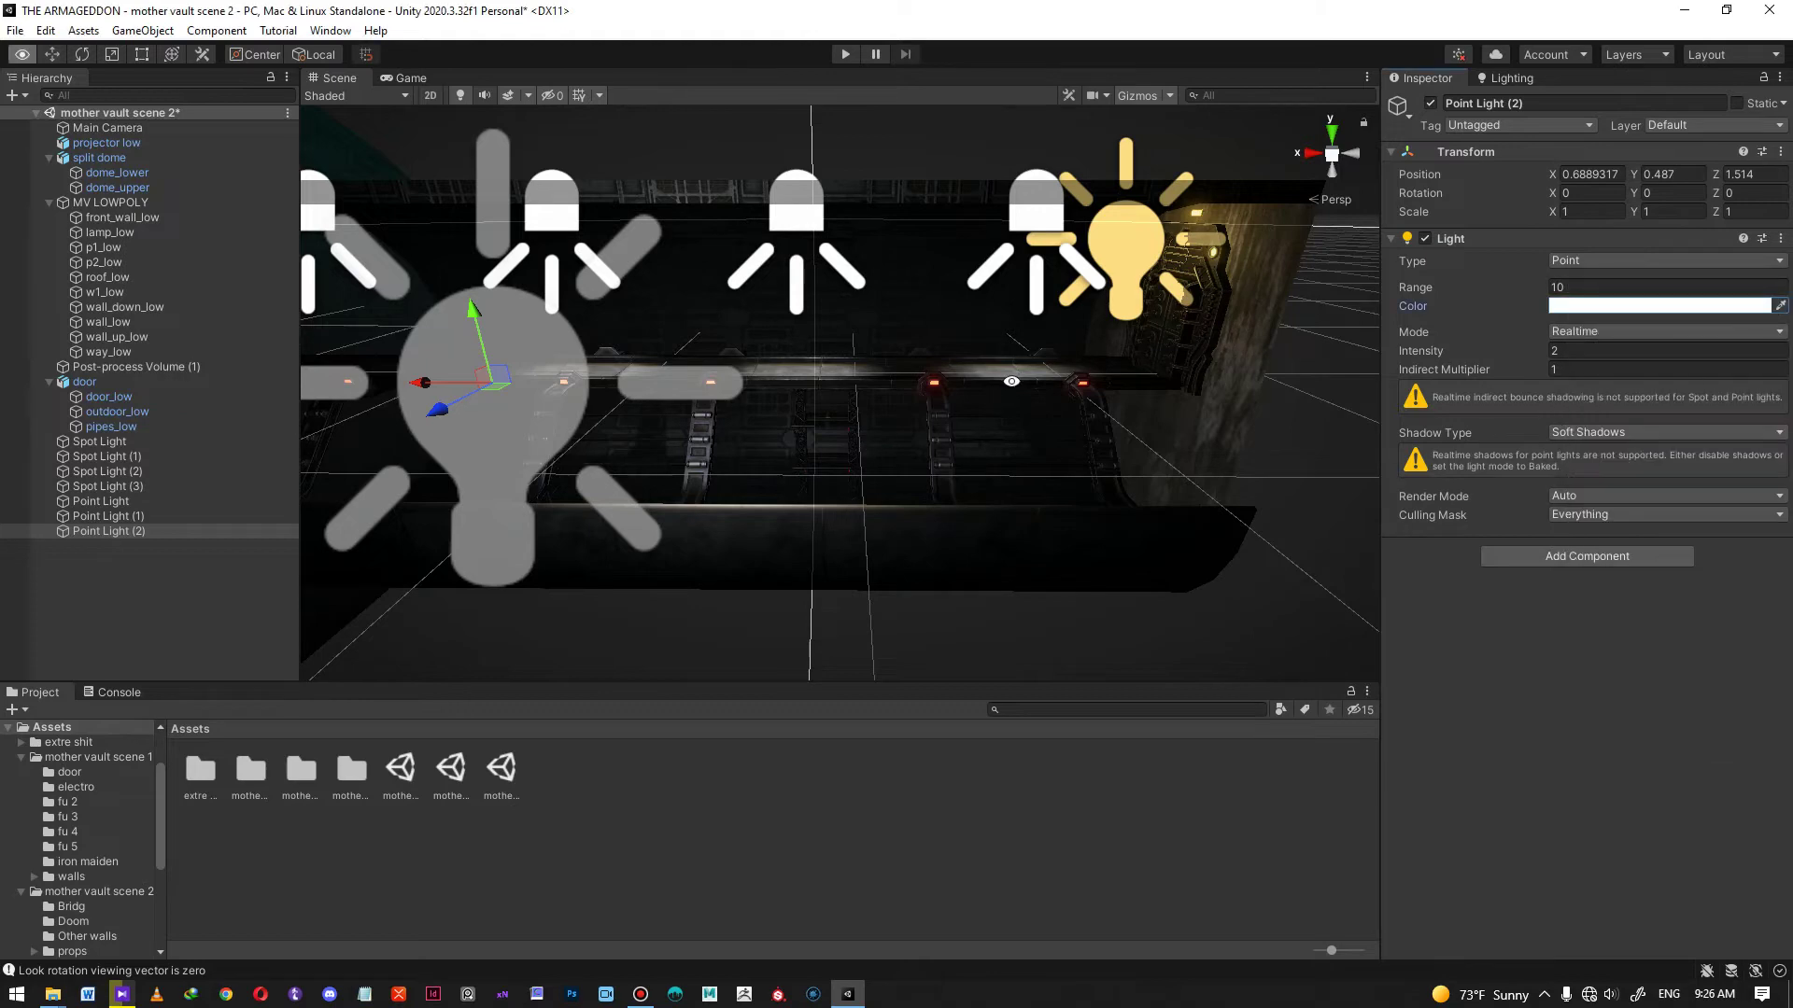
pyautogui.keyDown('alt'); pyautogui.moveTo(1013, 381); pyautogui.dragTo(753, 402, button='right'); pyautogui.keyUp('alt')
pyautogui.keyDown('alt'); pyautogui.moveTo(754, 401); pyautogui.dragTo(753, 469); pyautogui.keyUp('alt')
pyautogui.moveTo(662, 423); pyautogui.dragTo(712, 390)
pyautogui.keyDown('alt'); pyautogui.moveTo(711, 390); pyautogui.dragTo(972, 449, button='right'); pyautogui.keyUp('alt')
pyautogui.keyDown('alt'); pyautogui.moveTo(972, 448); pyautogui.dragTo(809, 331); pyautogui.keyUp('alt')
pyautogui.moveTo(494, 208); pyautogui.dragTo(491, 101)
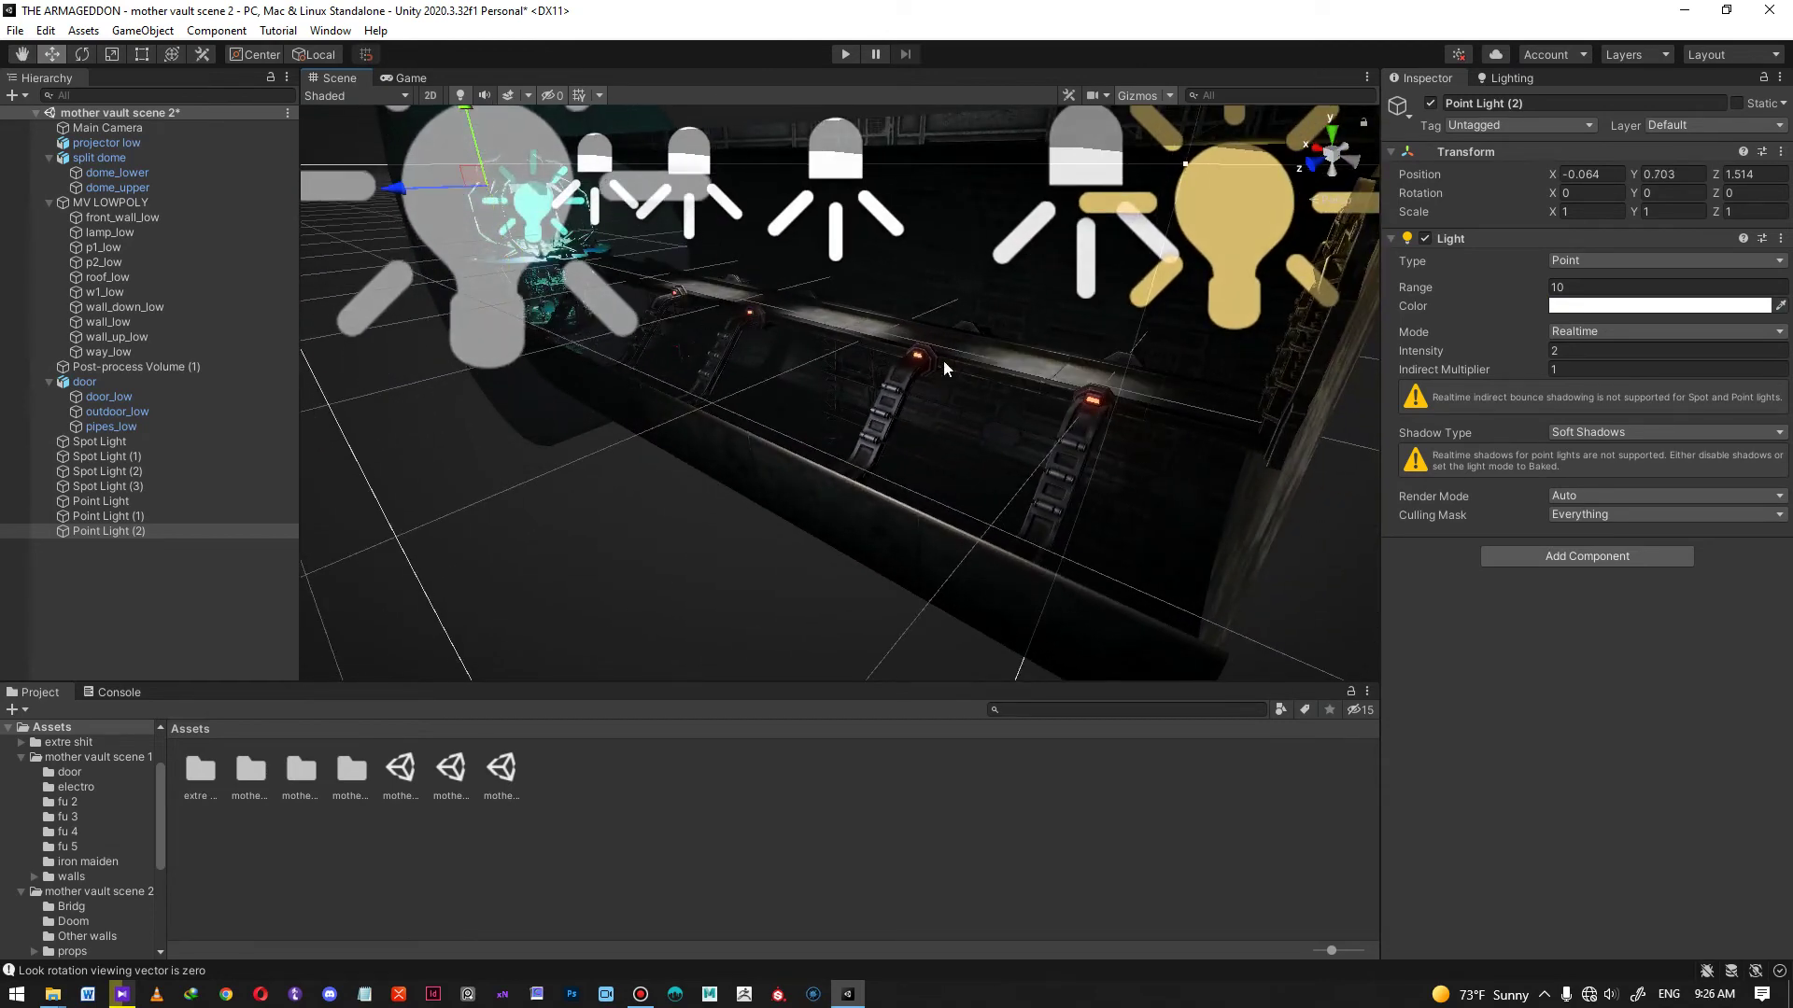
# - Preview the white fill light on the walkway in the Game view, and return to the Scene view
pyautogui.keyDown('alt'); pyautogui.moveTo(893, 301); pyautogui.dragTo(534, 94); pyautogui.keyUp('alt')
pyautogui.click(411, 78)
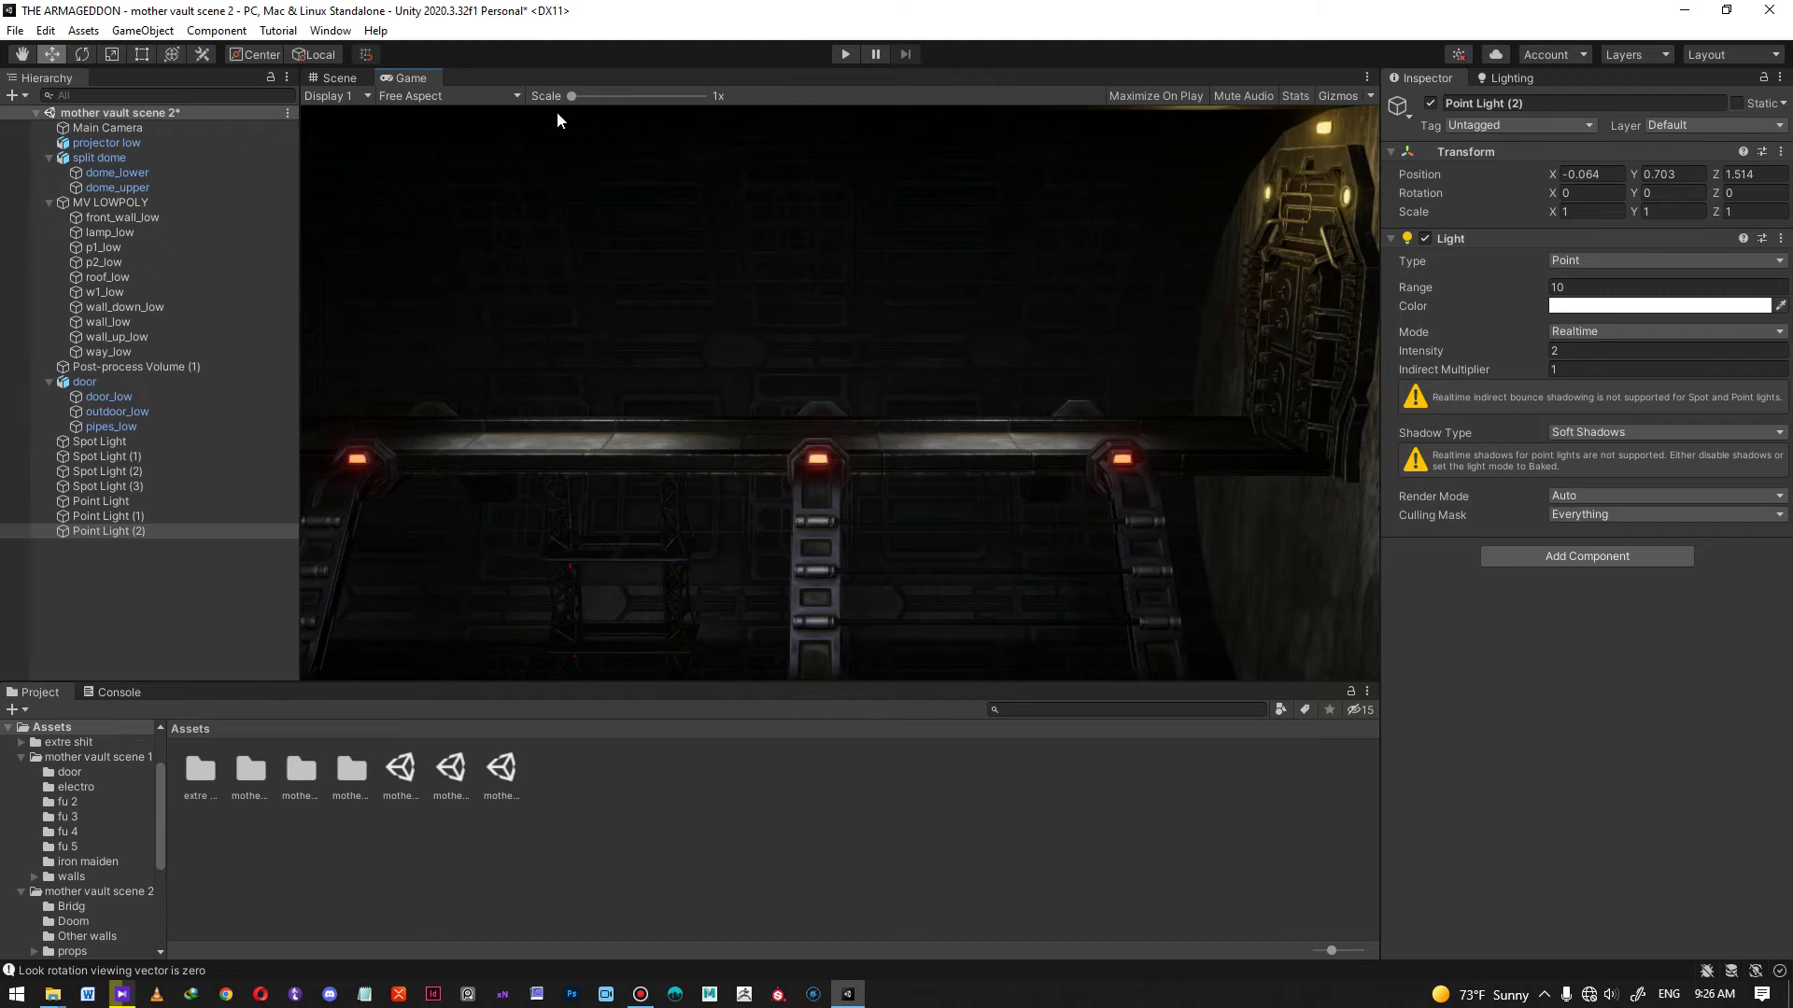
pyautogui.click(339, 78)
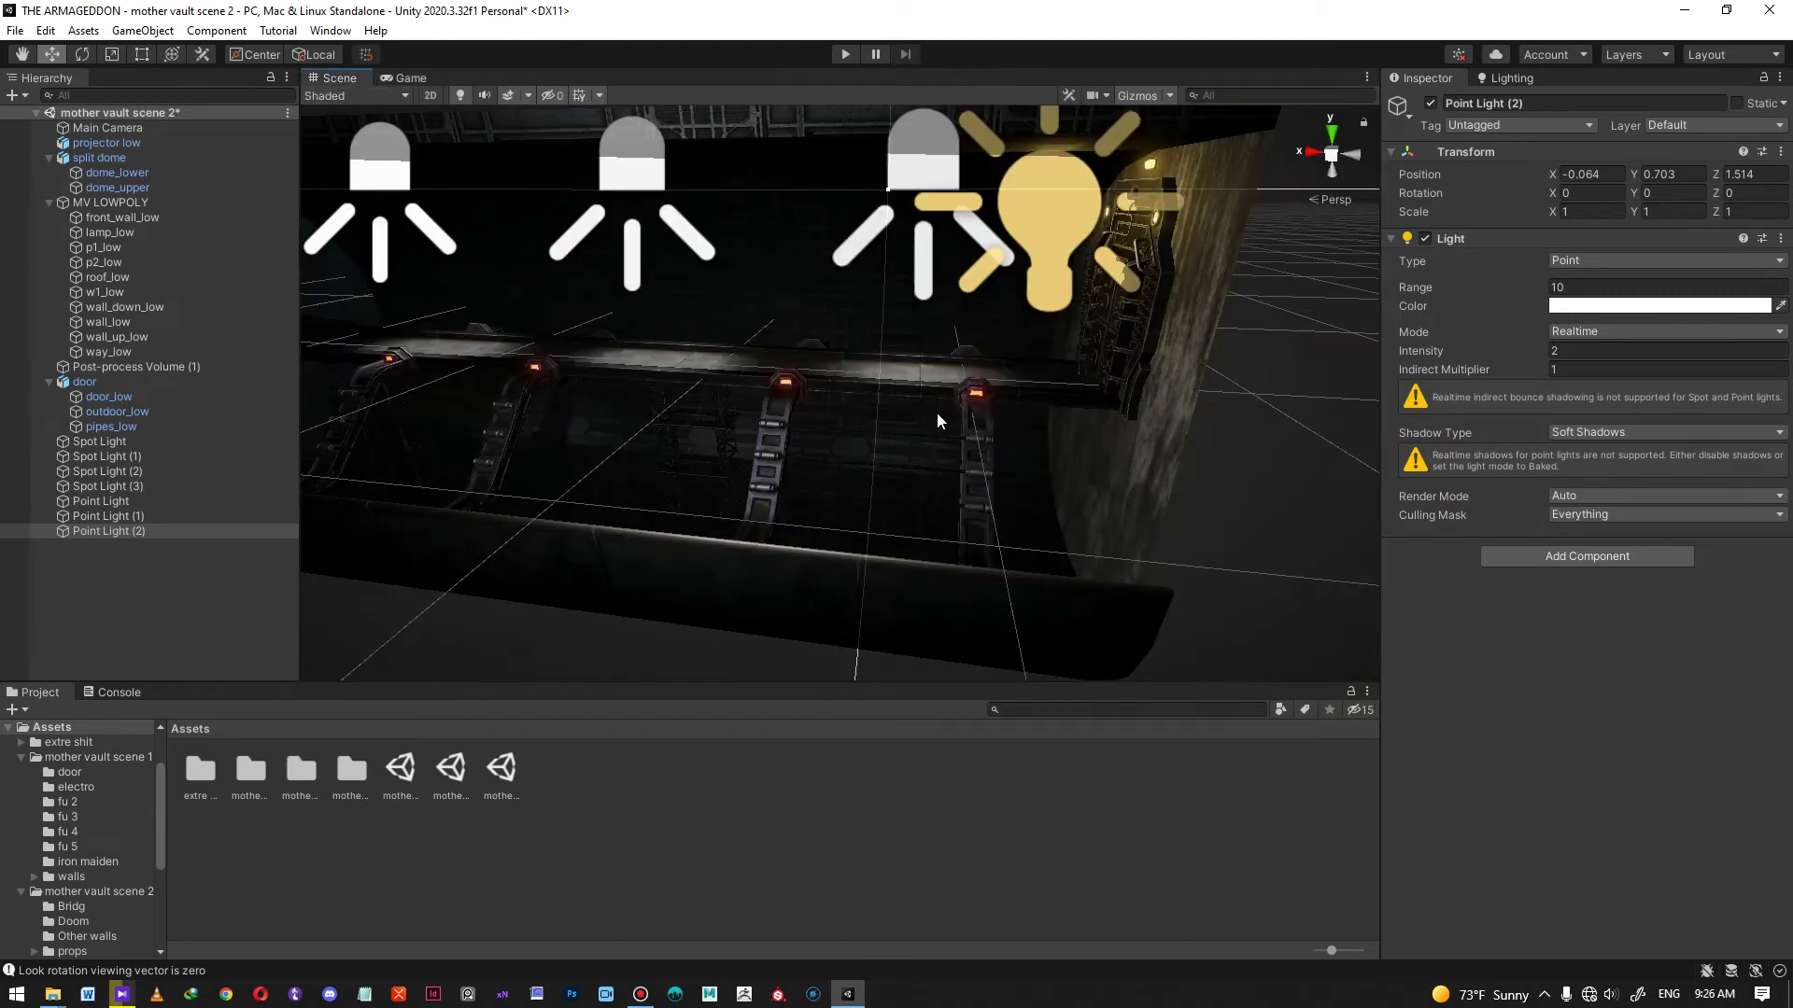
# - Set the walkway point light's intensity to 1.5 and check it in the Game view
pyautogui.scroll(-3, 937, 413)
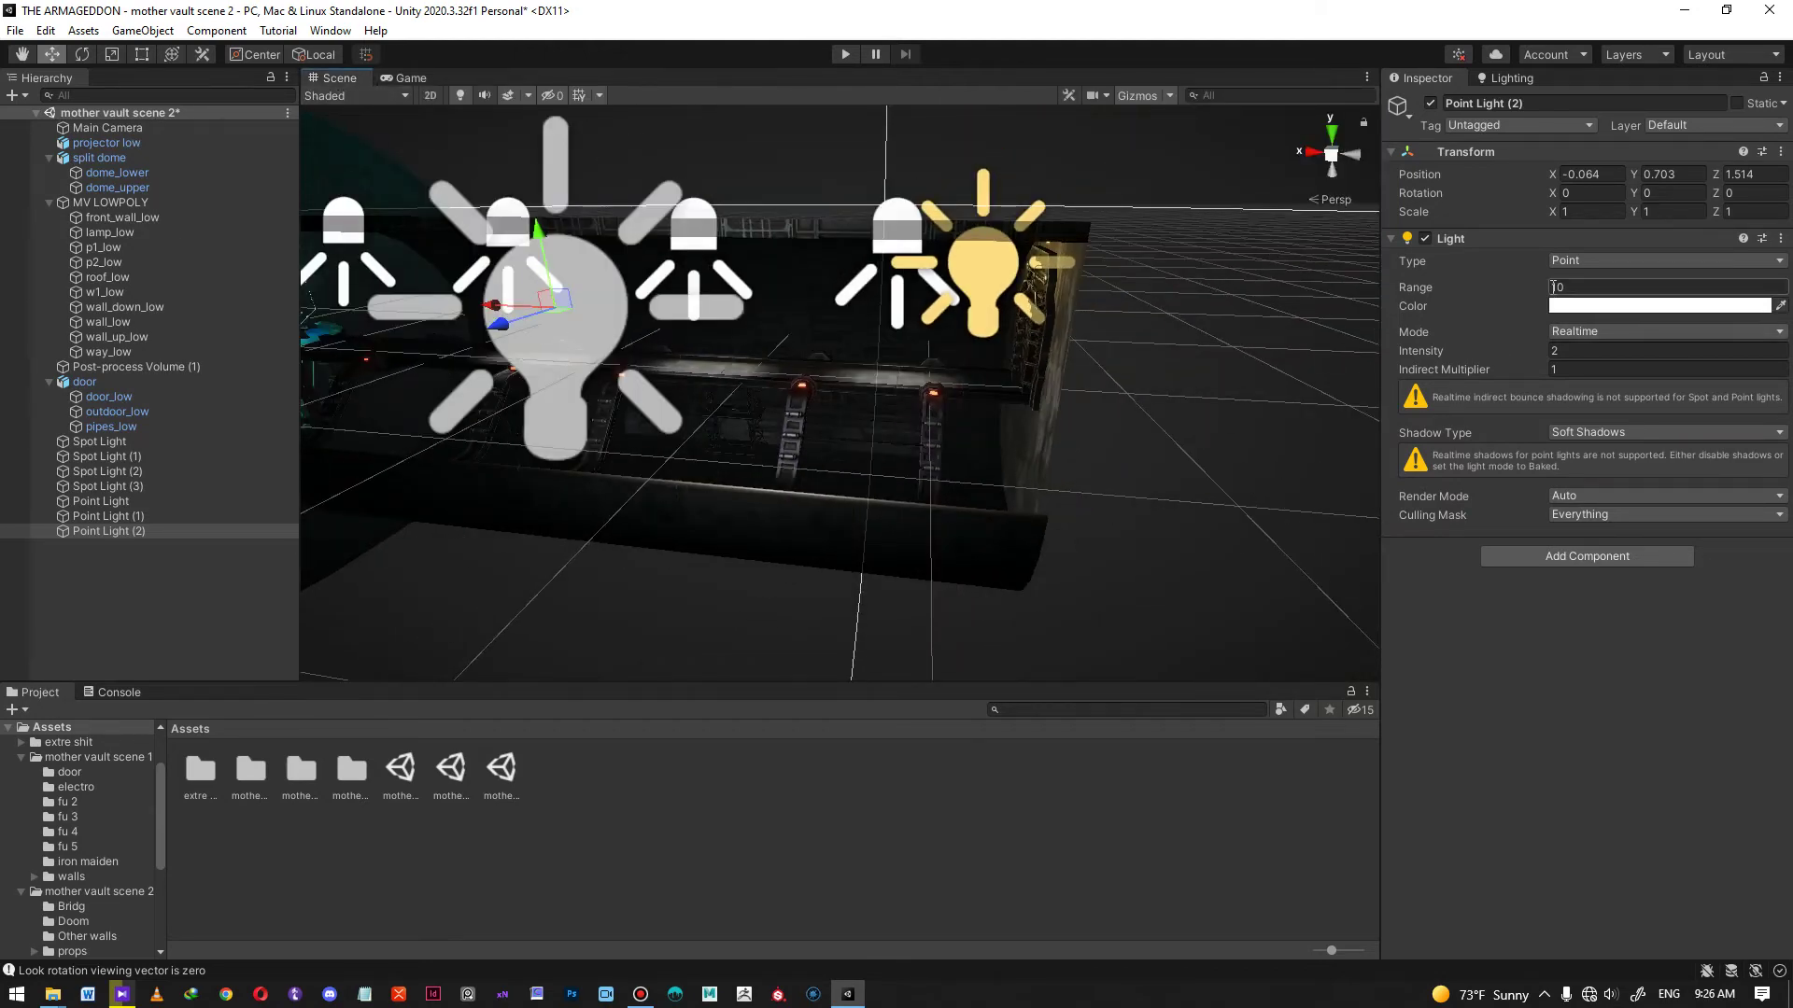
pyautogui.click(1427, 350)
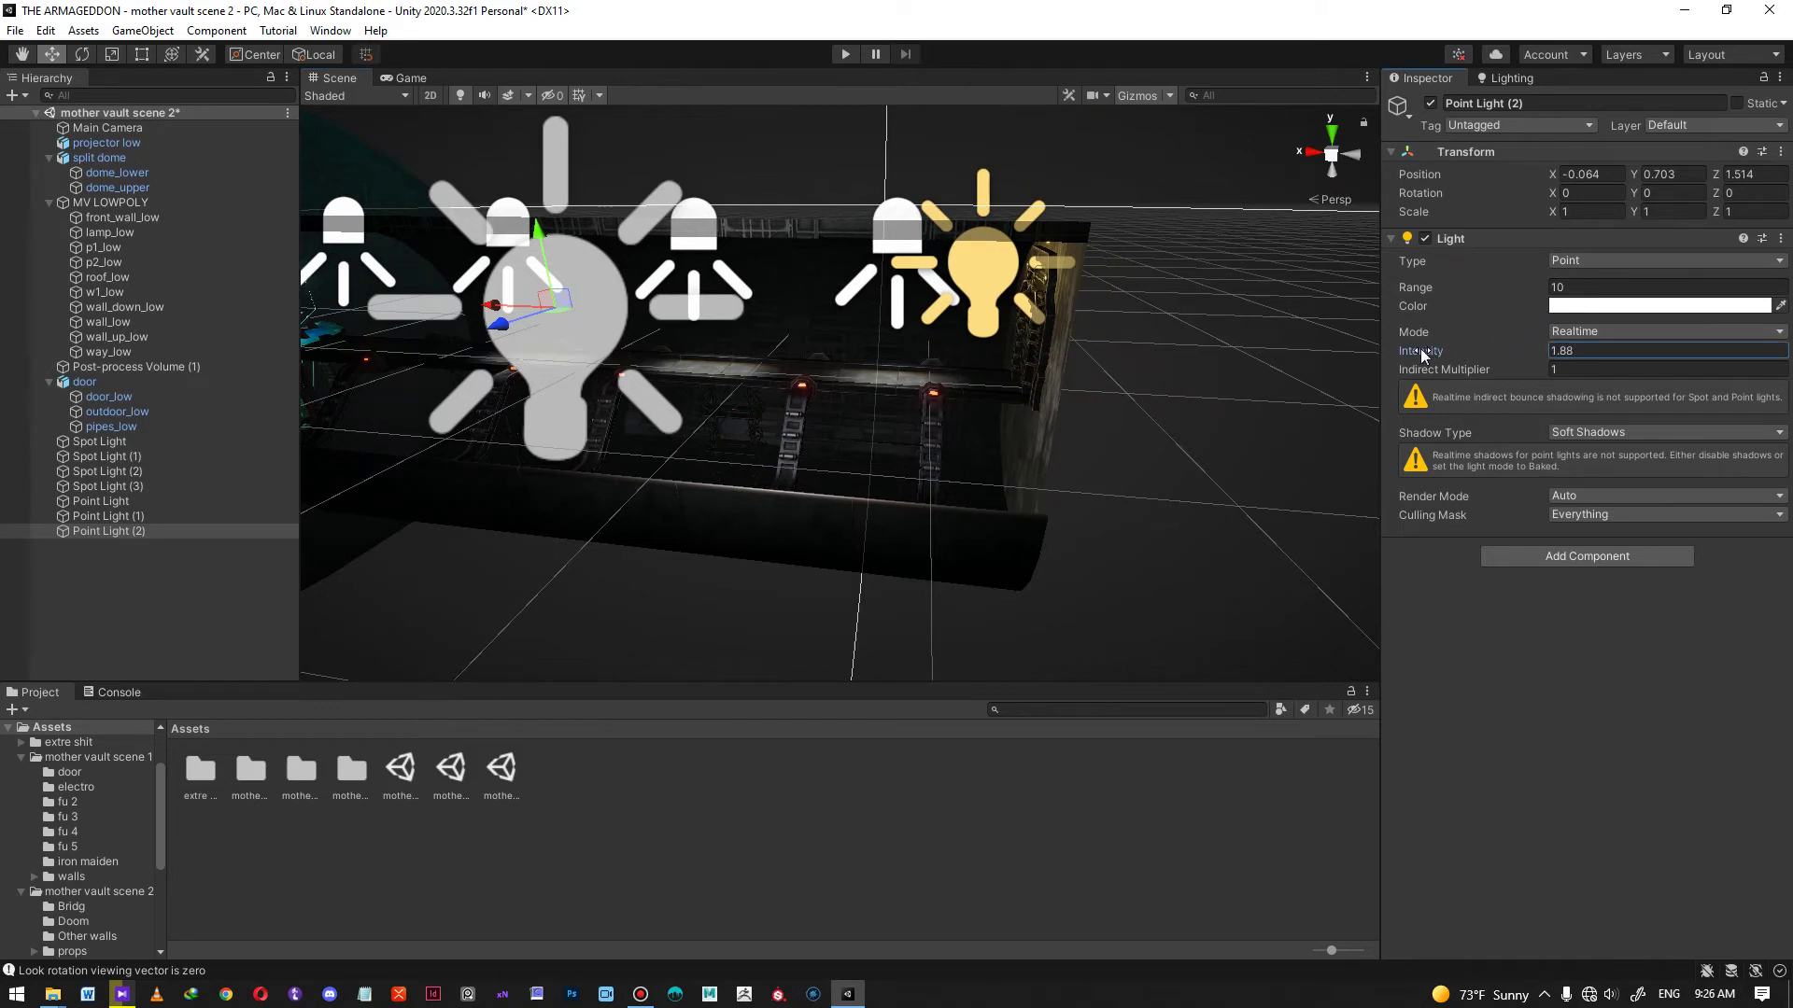
pyautogui.moveTo(1420, 349); pyautogui.dragTo(1415, 349)
pyautogui.click(1586, 353)
pyautogui.write('1.5')
pyautogui.click(406, 75)
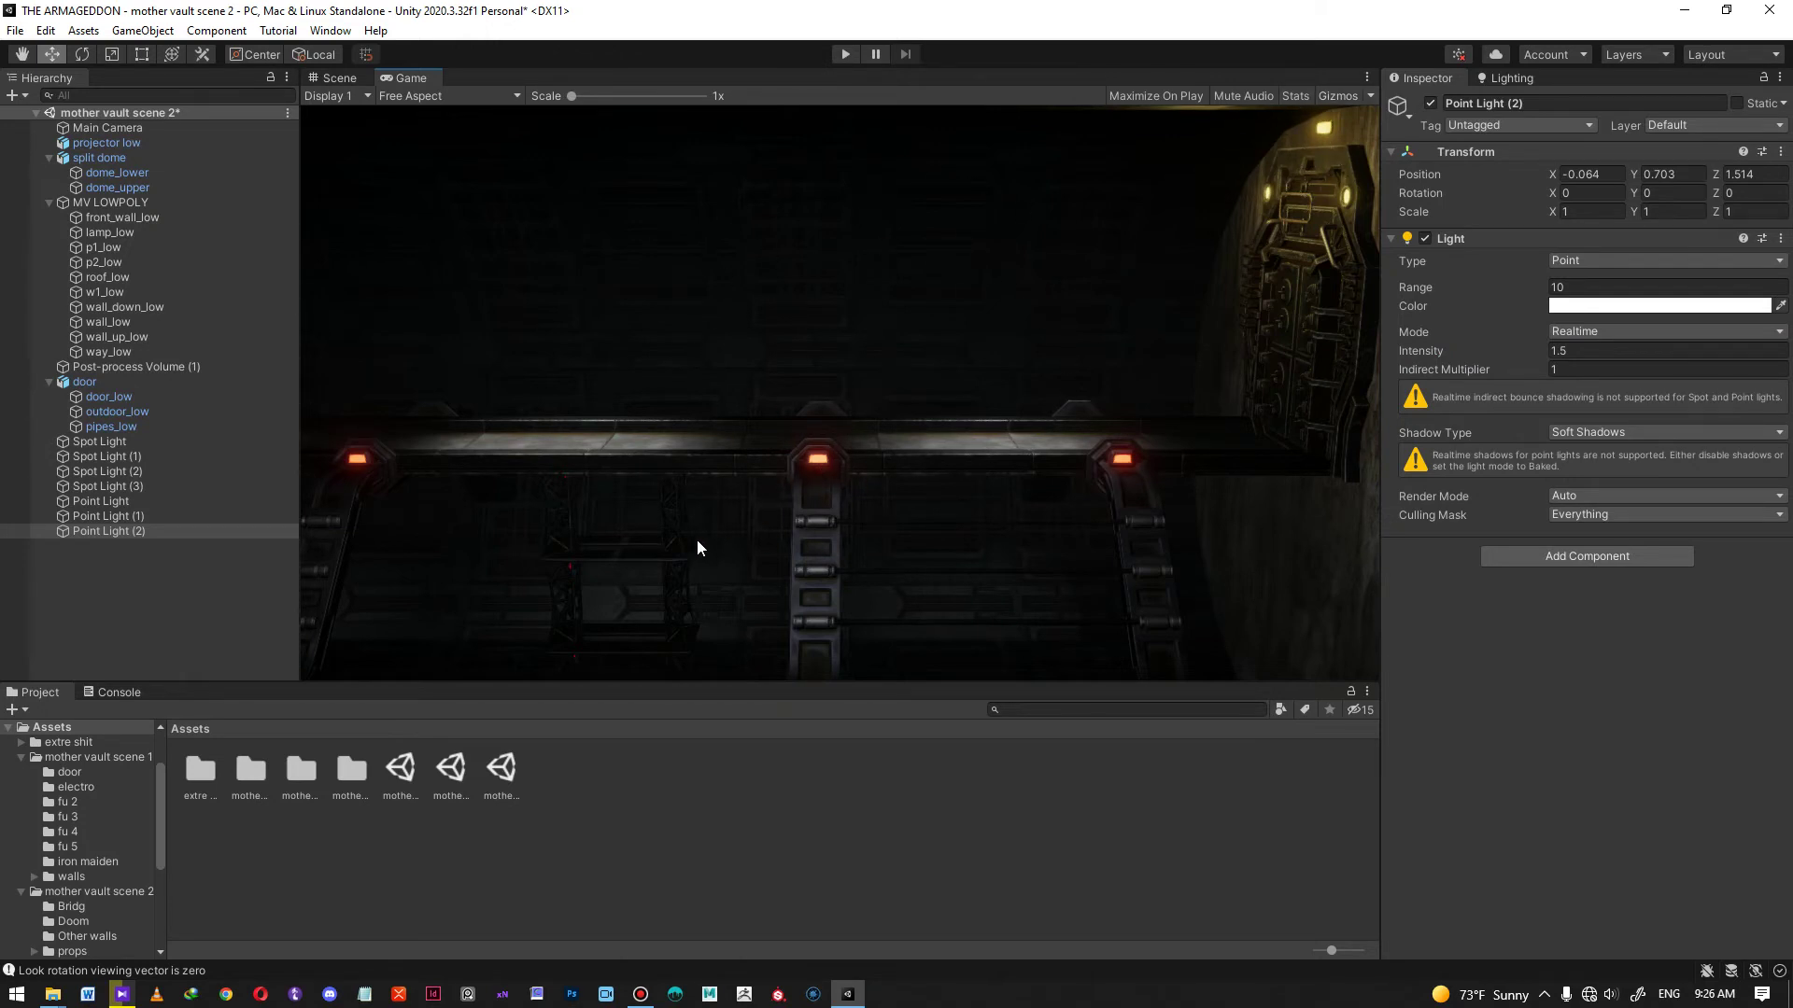
pyautogui.click(325, 78)
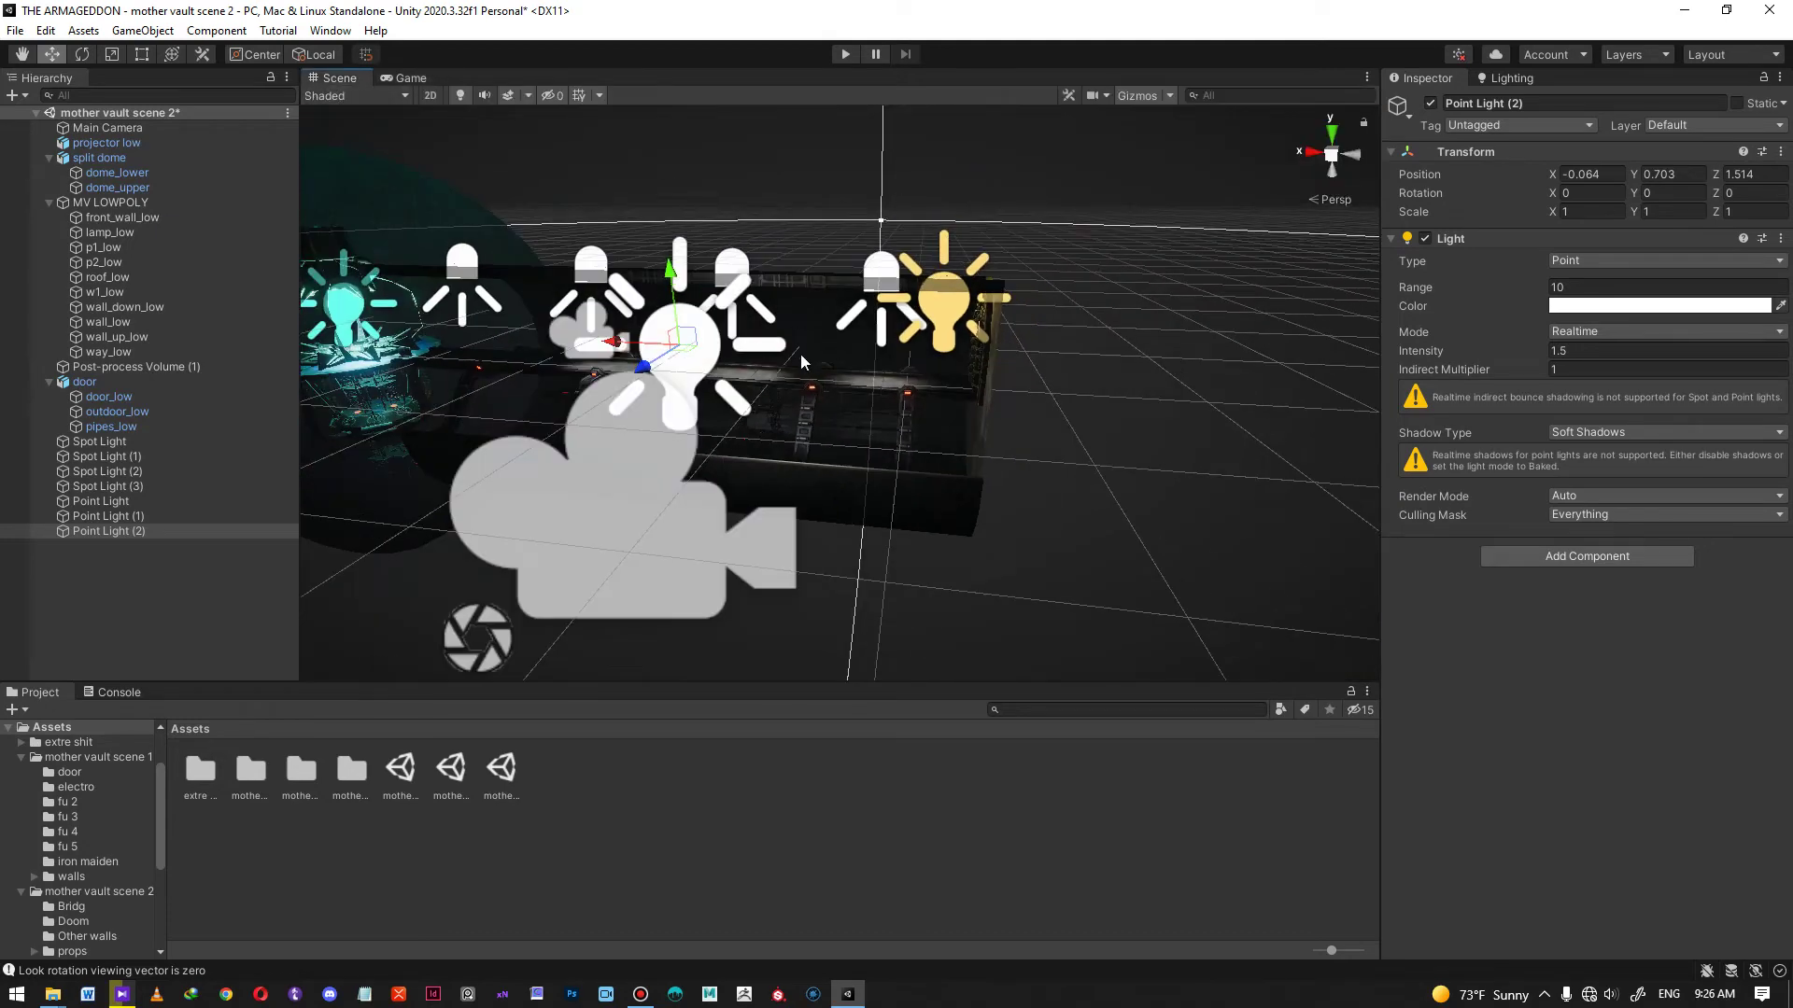
# - Try duplicating the white walkway point light and moving the copy along the walkway to X 1.94
pyautogui.keyDown('alt'); pyautogui.moveTo(820, 383); pyautogui.dragTo(1086, 388); pyautogui.keyUp('alt')
pyautogui.hotkey('ctrl', 'z')
pyautogui.scroll(-1, 947, 353)
pyautogui.moveTo(945, 353); pyautogui.dragTo(1000, 346, button='middle')
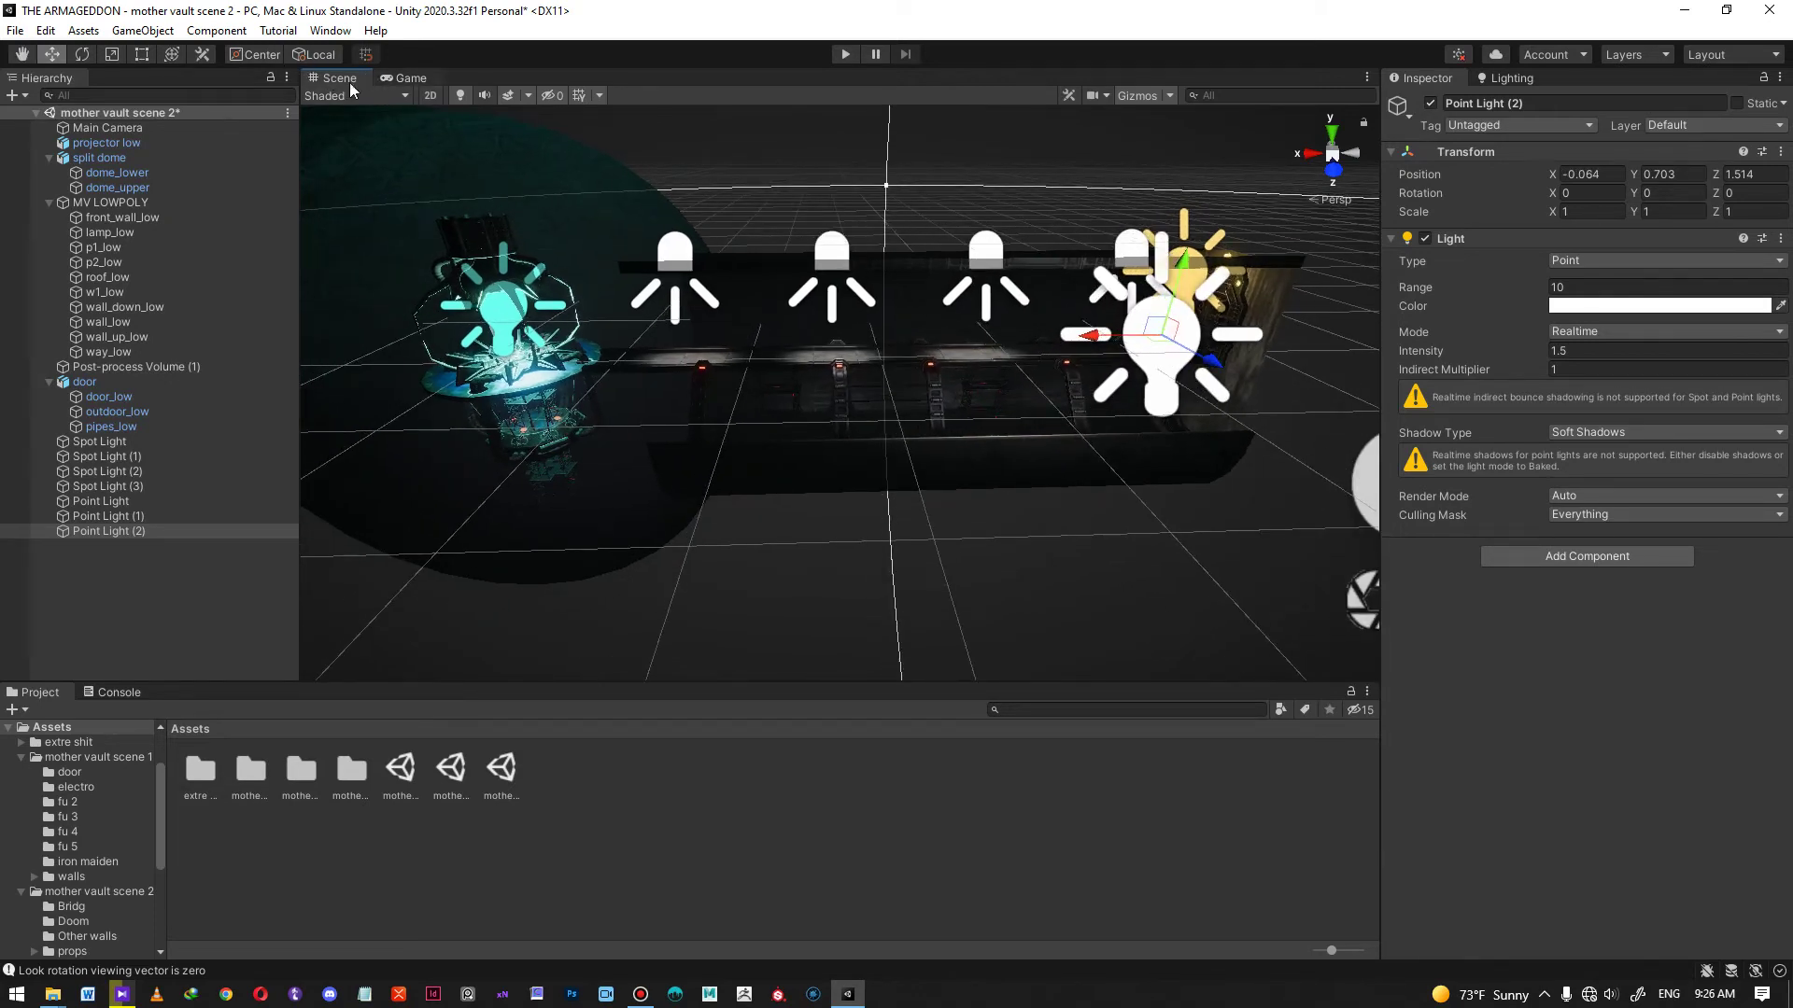
pyautogui.rightClick(143, 529)
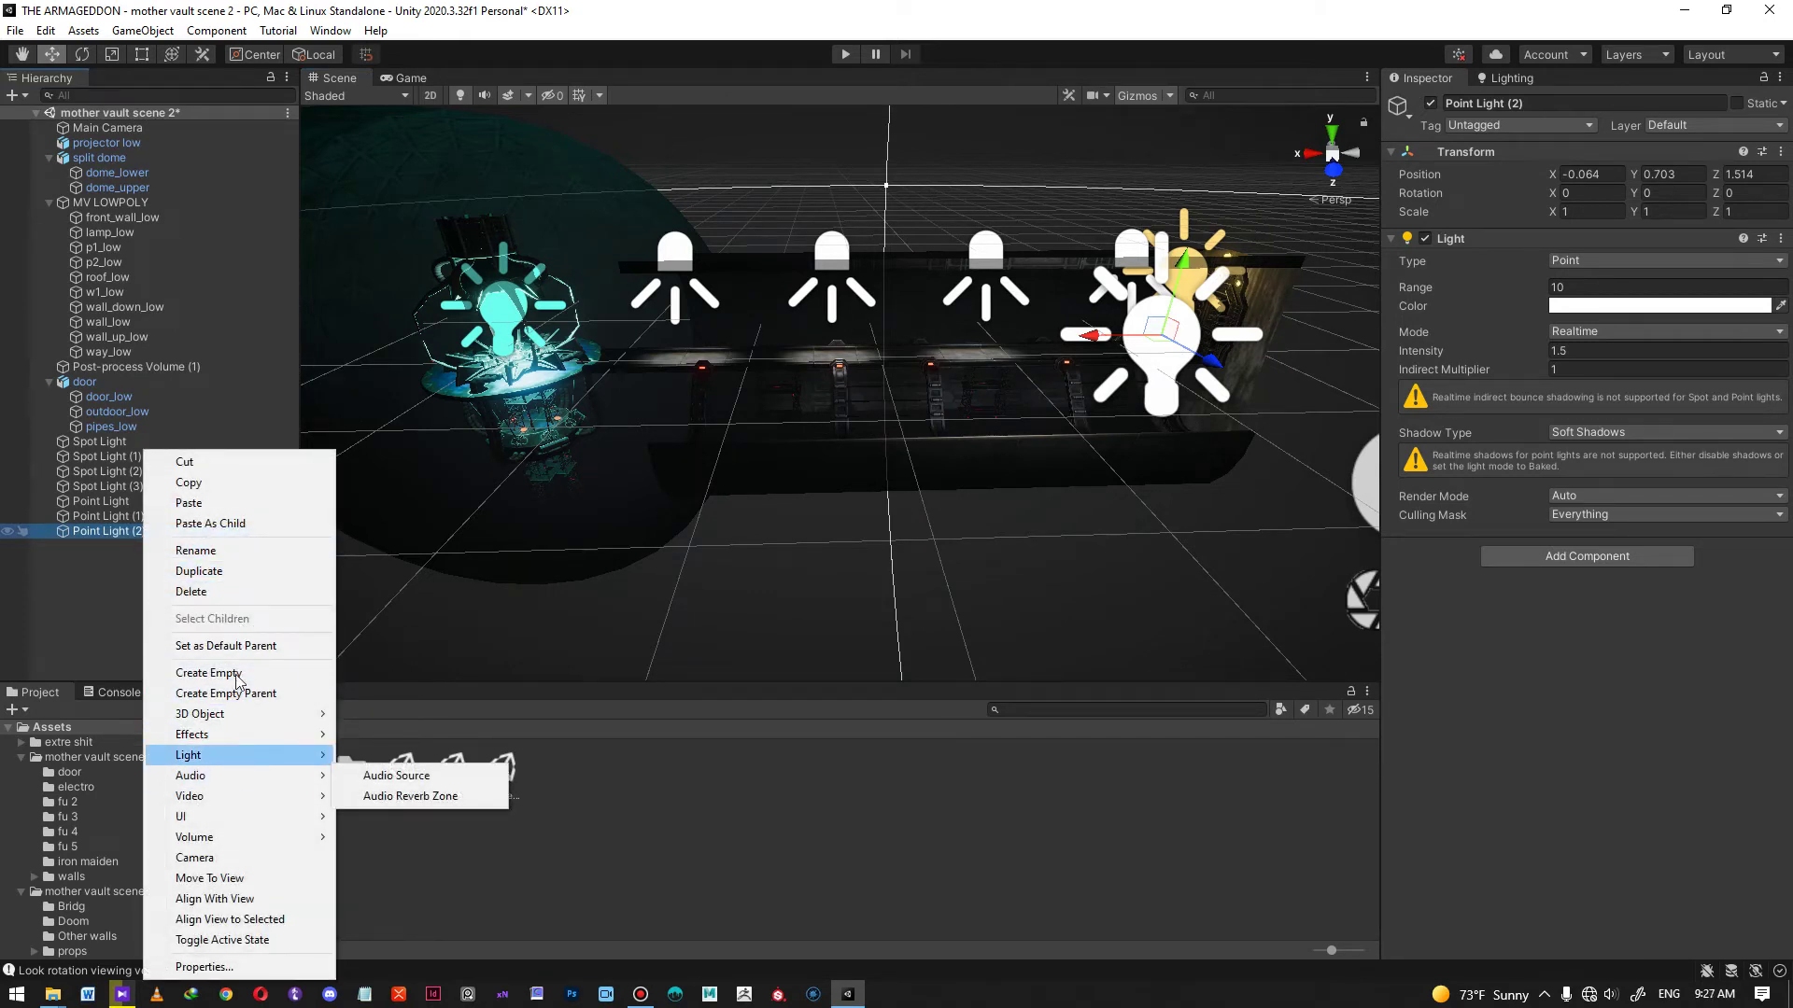
pyautogui.click(245, 575)
pyautogui.scroll(1, 1028, 439)
pyautogui.moveTo(1028, 439); pyautogui.dragTo(631, 420)
pyautogui.scroll(3, 845, 451)
pyautogui.moveTo(851, 451); pyautogui.dragTo(842, 451, button='middle')
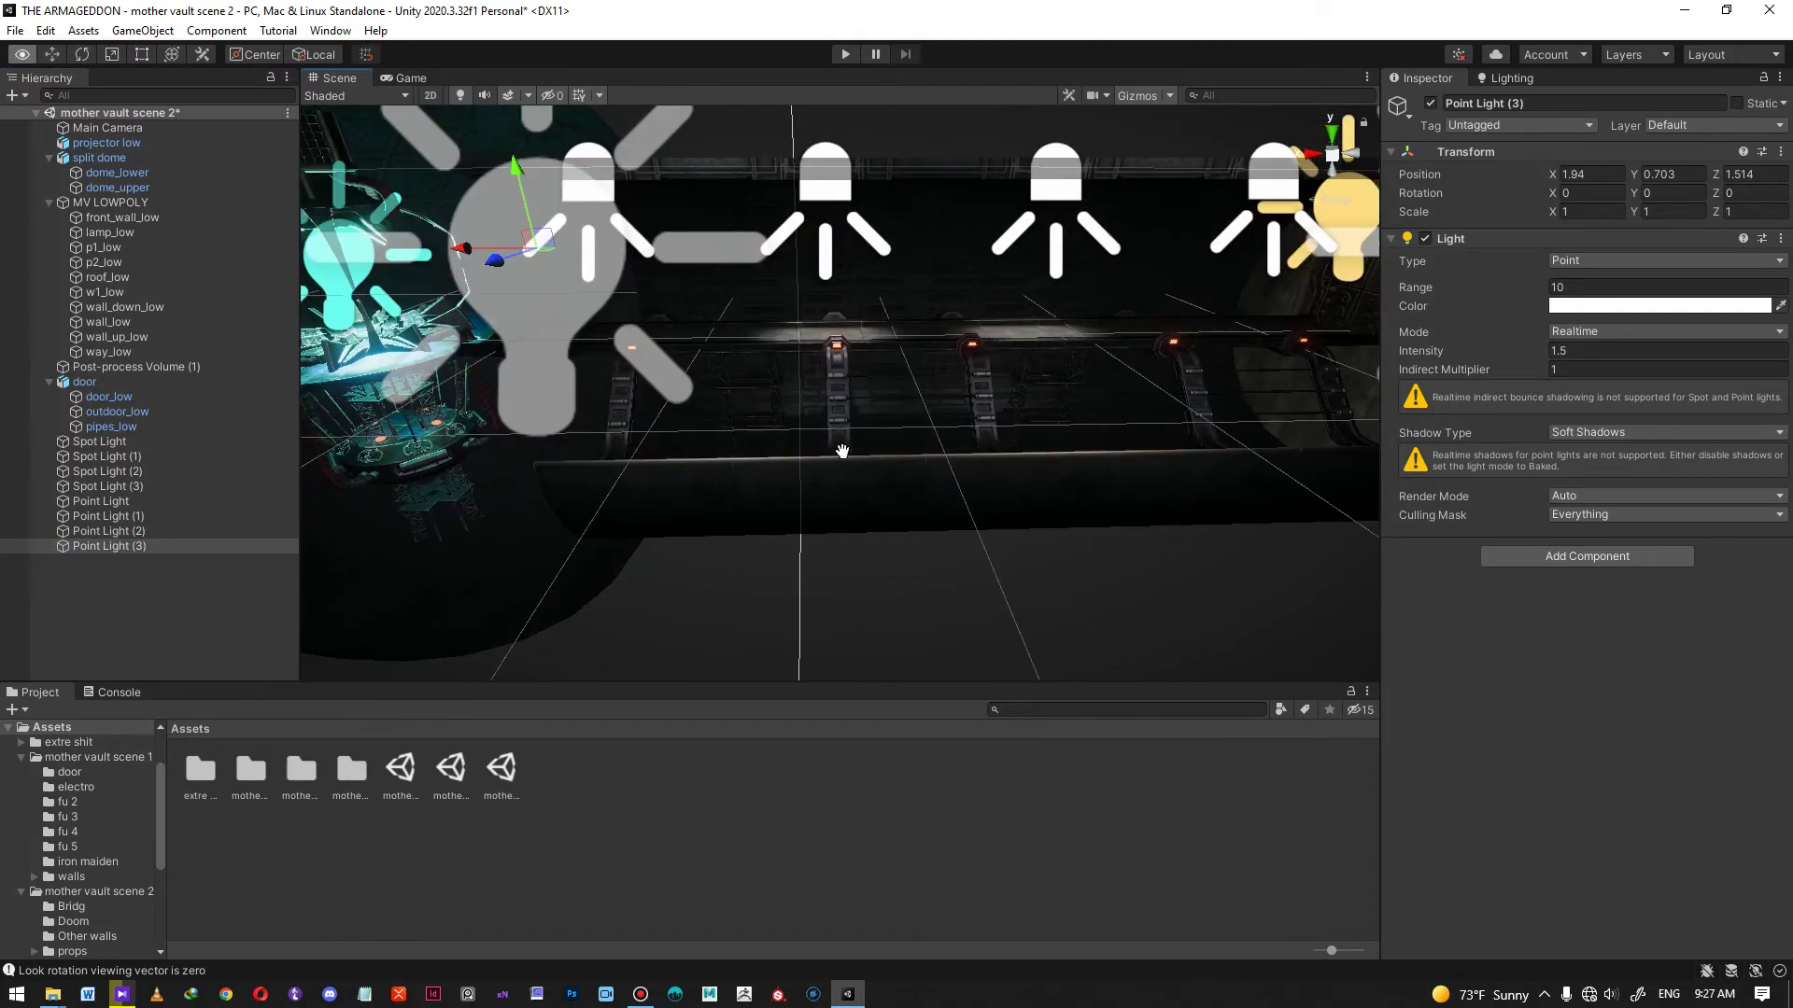
# - Try moving the duplicated point light closer to the dome, to X 3.091, and inspect the walkway lighting
pyautogui.press('f')
pyautogui.moveTo(803, 366); pyautogui.dragTo(642, 385)
pyautogui.moveTo(890, 402); pyautogui.dragTo(832, 400, button='middle')
pyautogui.scroll(4, 838, 392)
pyautogui.keyDown('alt'); pyautogui.moveTo(840, 389); pyautogui.dragTo(929, 451); pyautogui.keyUp('alt')
pyautogui.moveTo(929, 451); pyautogui.dragTo(922, 422, button='right')
pyautogui.moveTo(923, 422); pyautogui.dragTo(701, 495)
pyautogui.moveTo(1061, 487); pyautogui.dragTo(1061, 486, button='right')
pyautogui.keyDown('alt'); pyautogui.moveTo(1188, 557); pyautogui.dragTo(1041, 476, button='right'); pyautogui.keyUp('alt')
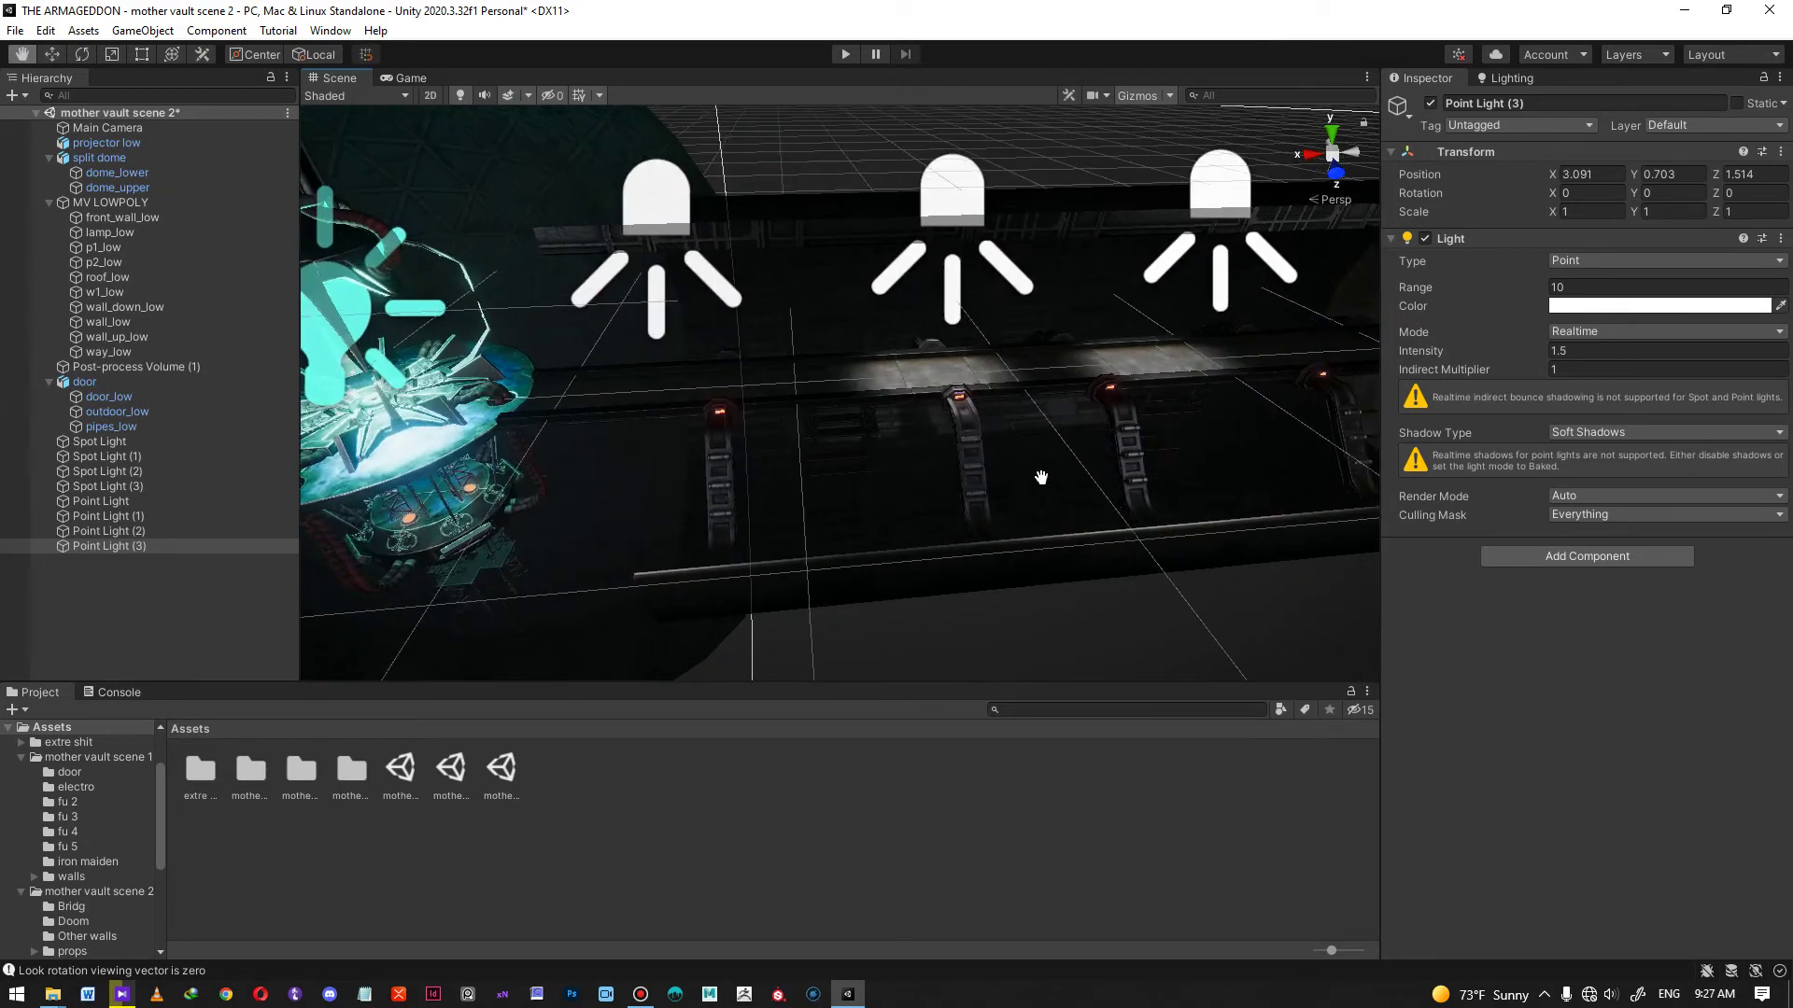
pyautogui.keyDown('alt'); pyautogui.moveTo(1040, 477); pyautogui.dragTo(900, 508); pyautogui.keyUp('alt')
pyautogui.keyDown('alt'); pyautogui.moveTo(900, 508); pyautogui.dragTo(838, 481, button='right'); pyautogui.keyUp('alt')
pyautogui.keyDown('alt'); pyautogui.moveTo(837, 481); pyautogui.dragTo(983, 474); pyautogui.keyUp('alt')
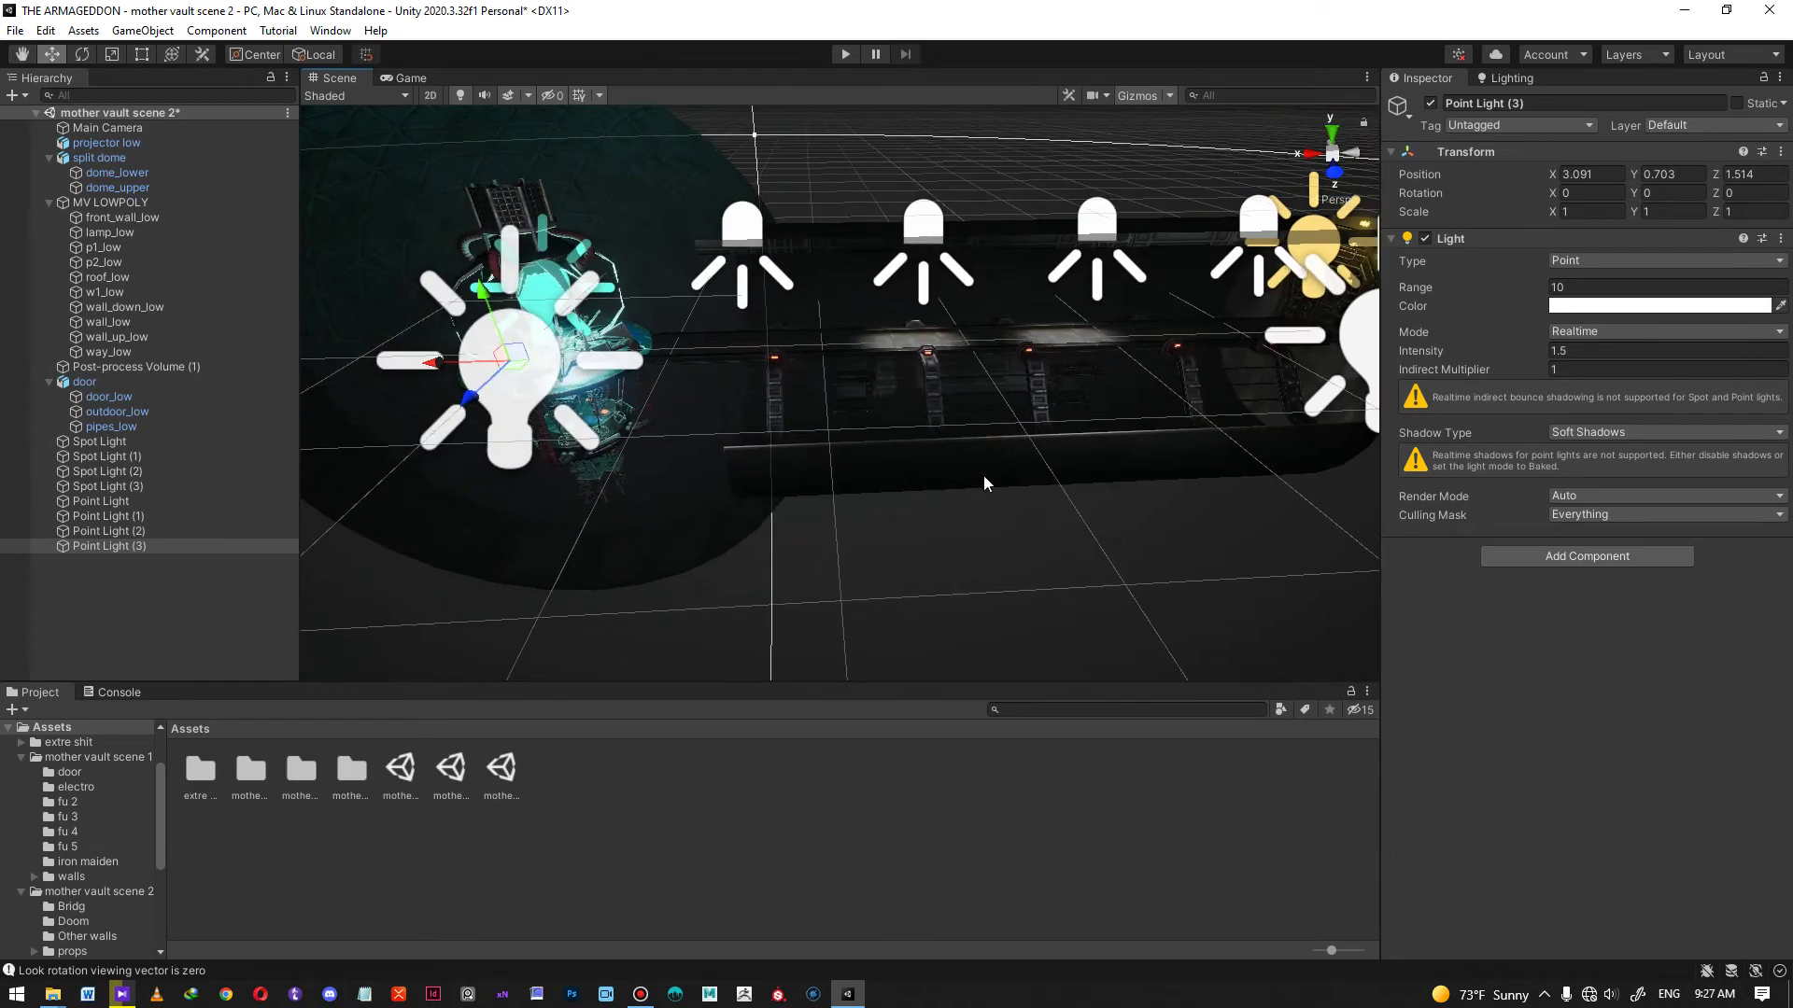
# - Undo the duplicated point light's moves and the duplication itself
pyautogui.scroll(-3, 879, 495)
pyautogui.click(879, 495)
pyautogui.moveTo(879, 495)
pyautogui.keyDown('alt'); pyautogui.mouseDown()
pyautogui.moveTo(913, 504)
pyautogui.moveTo(875, 497)
pyautogui.mouseUp(); pyautogui.keyUp('alt')
pyautogui.moveTo(875, 497); pyautogui.dragTo(874, 502, button='right')
pyautogui.click(874, 491)
pyautogui.hotkey('ctrl', 'z')
pyautogui.hotkey('ctrl', 'z')
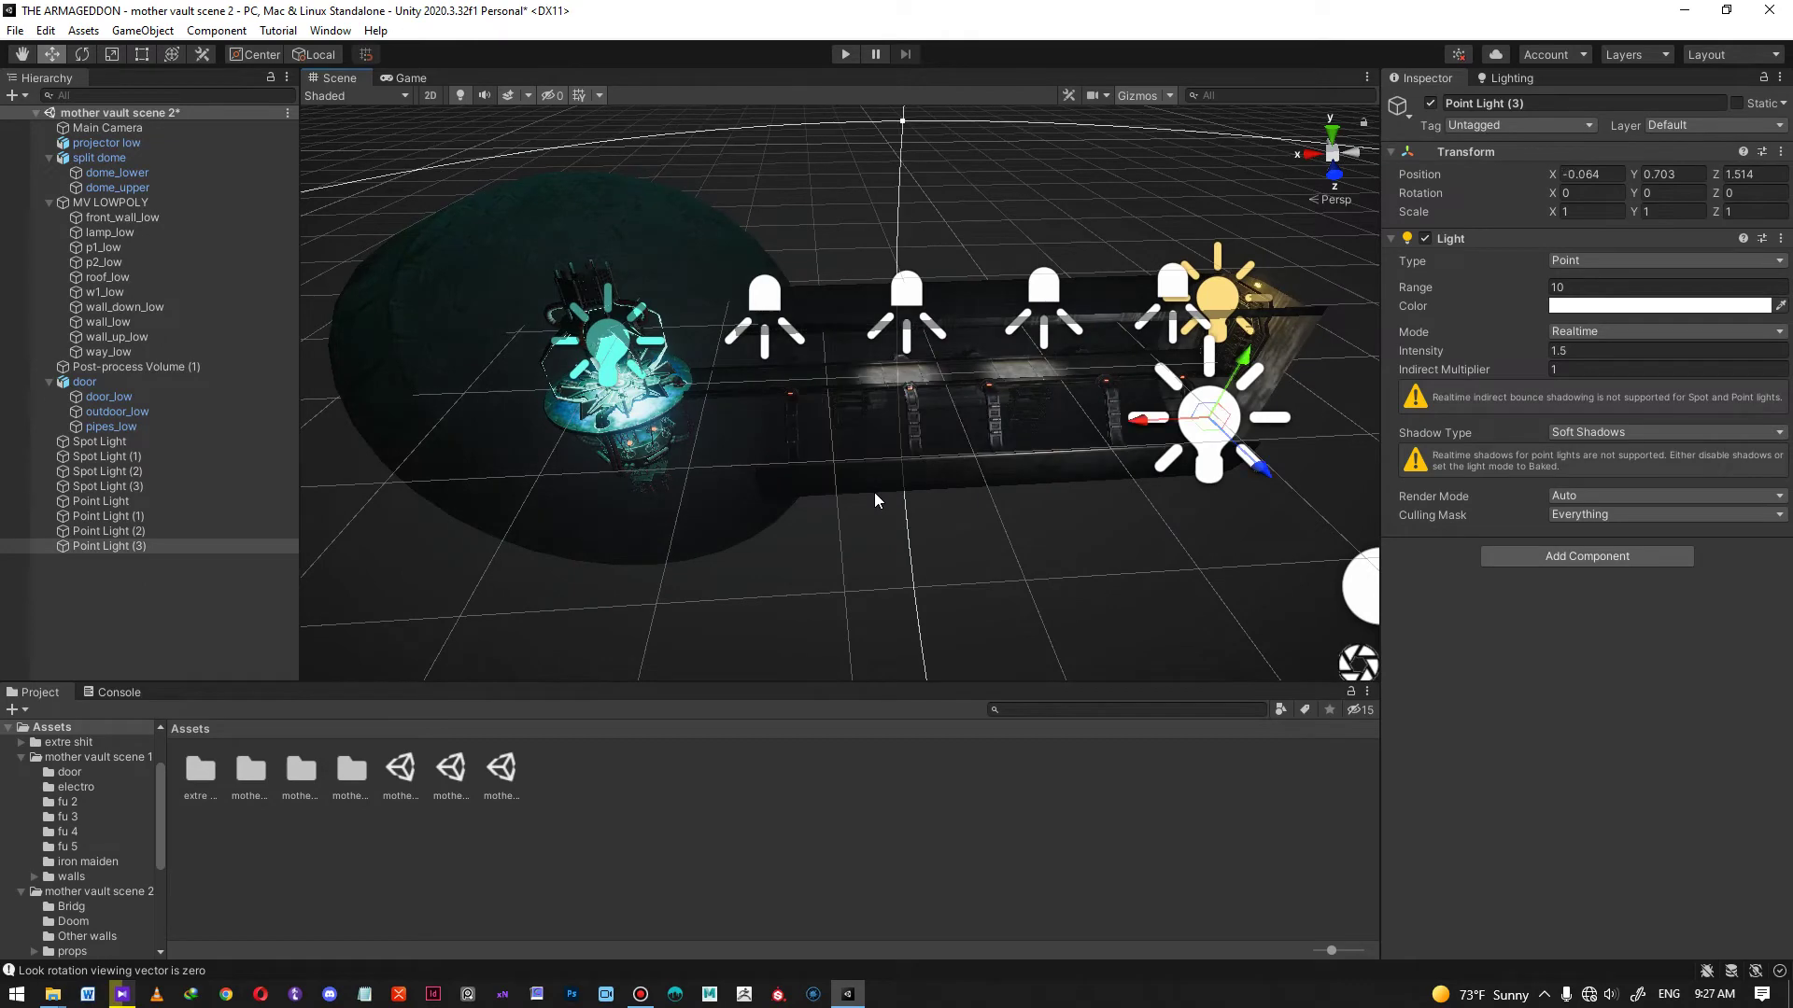
pyautogui.moveTo(1137, 422); pyautogui.dragTo(945, 448, button='right')
pyautogui.keyDown('alt'); pyautogui.moveTo(885, 393); pyautogui.dragTo(1084, 632, button='right'); pyautogui.keyUp('alt')
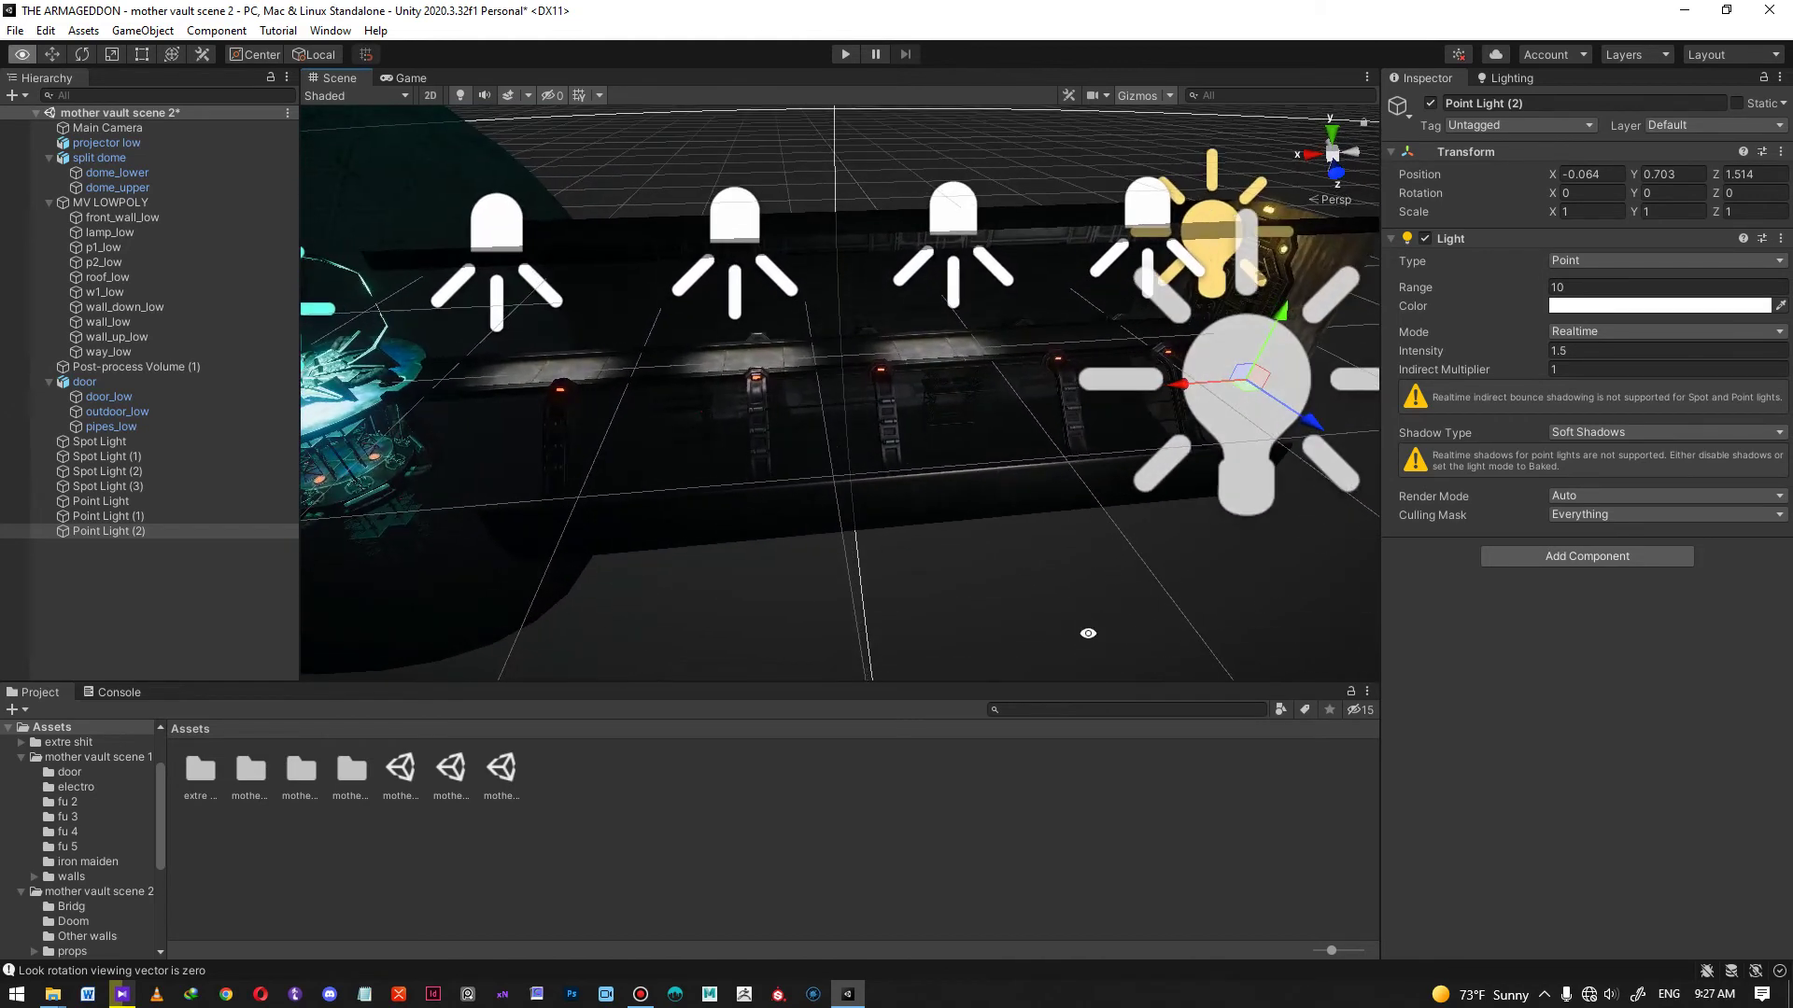
# - Try moving the main camera along the walkway to X 1.946 and check its framing in the Game view
pyautogui.keyDown('alt'); pyautogui.moveTo(816, 415); pyautogui.dragTo(880, 425, button='middle'); pyautogui.keyUp('alt')
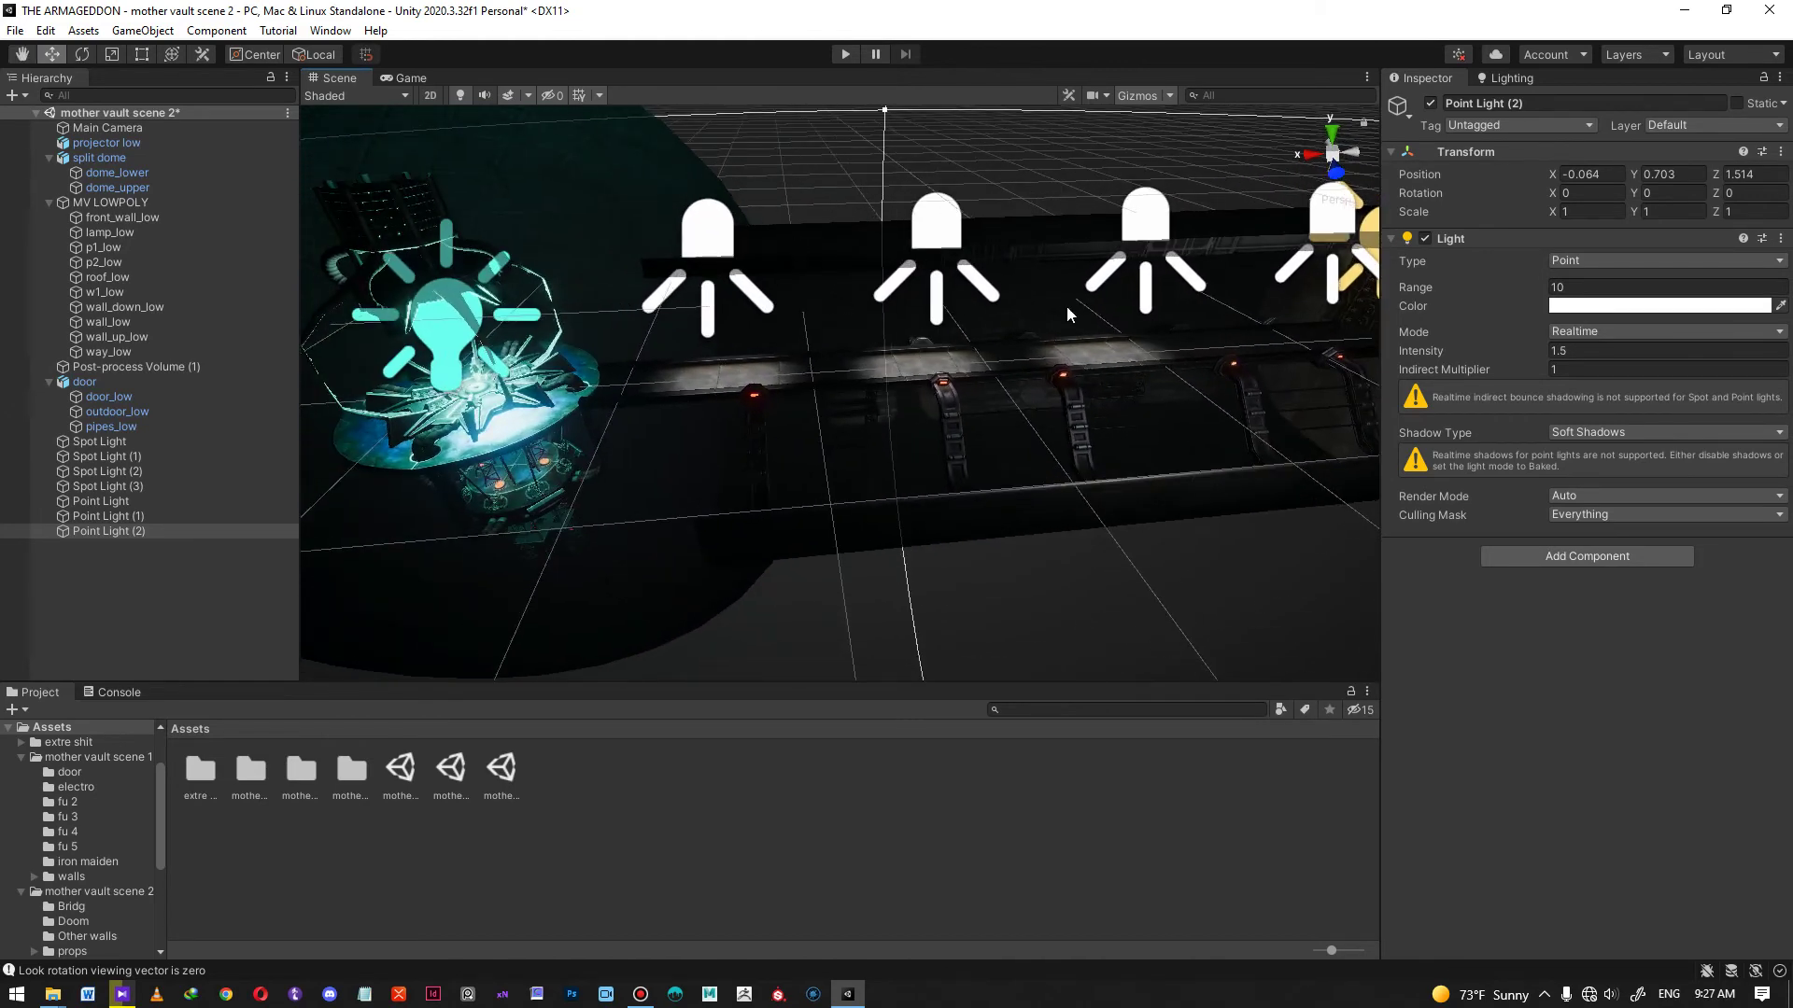
pyautogui.moveTo(1066, 305); pyautogui.dragTo(1064, 308, button='right')
pyautogui.click(1247, 523)
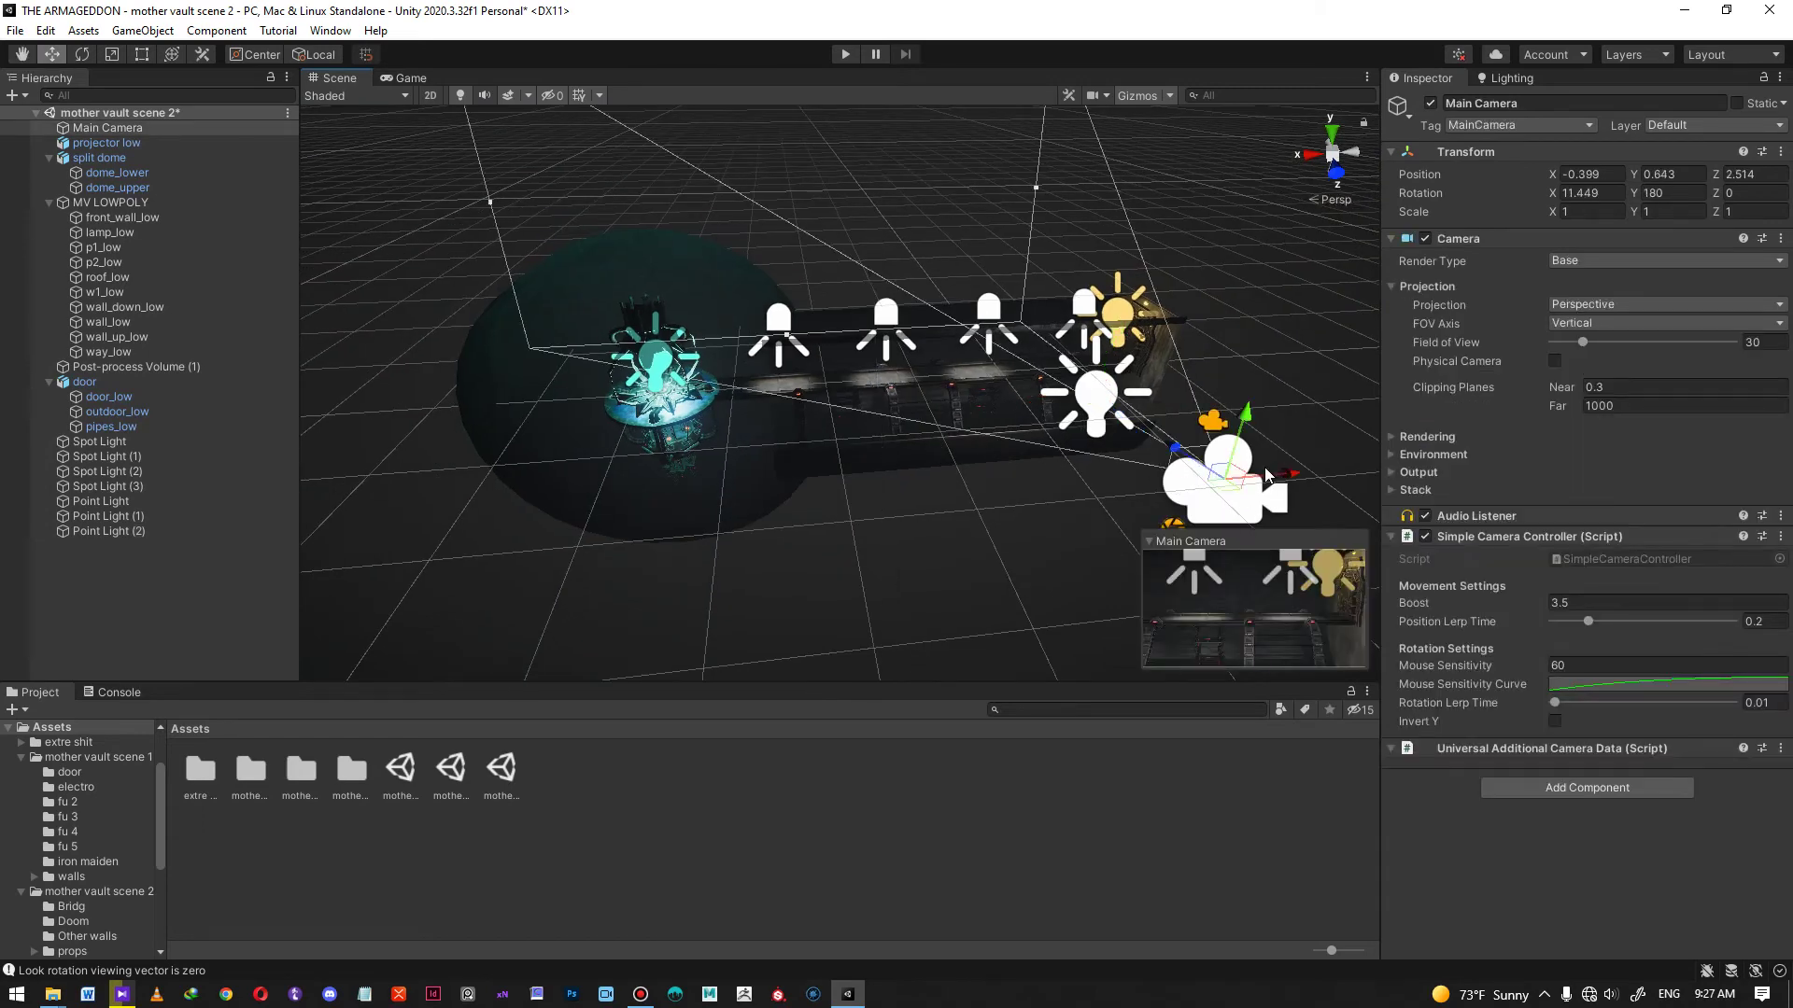
pyautogui.click(1265, 468)
pyautogui.click(1219, 493)
pyautogui.moveTo(1255, 476); pyautogui.dragTo(941, 509)
pyautogui.scroll(6, 1043, 473)
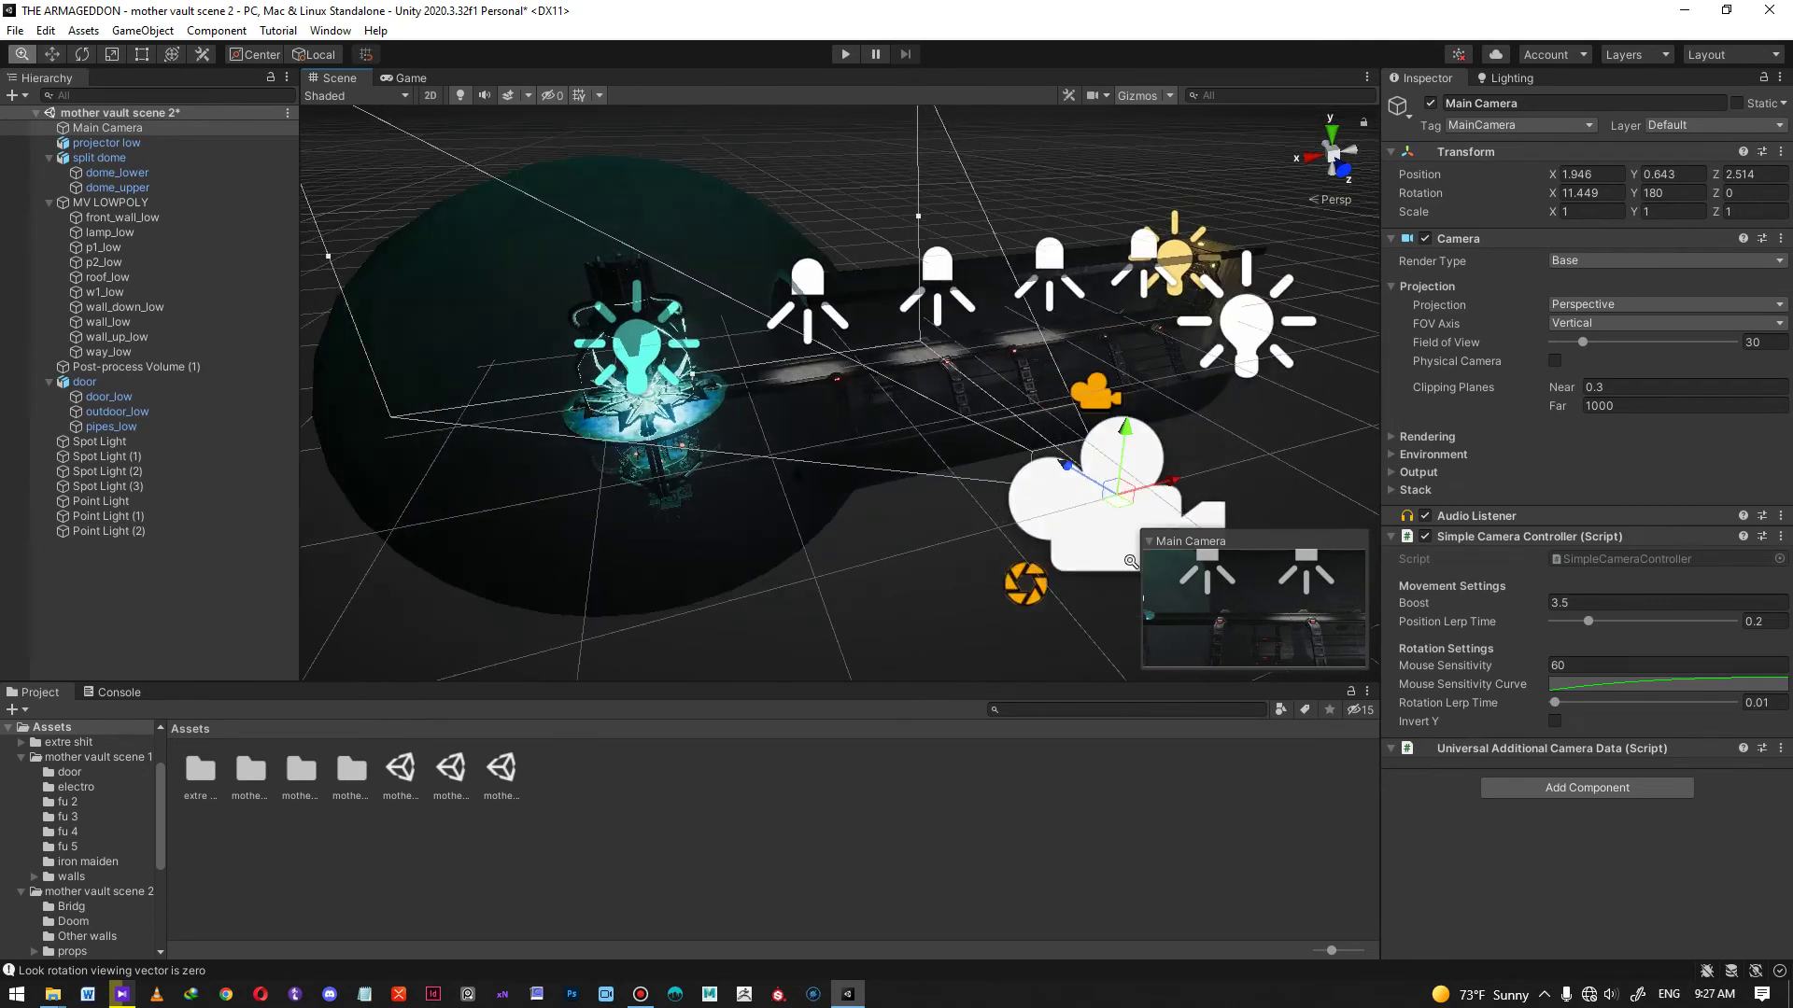
pyautogui.click(409, 78)
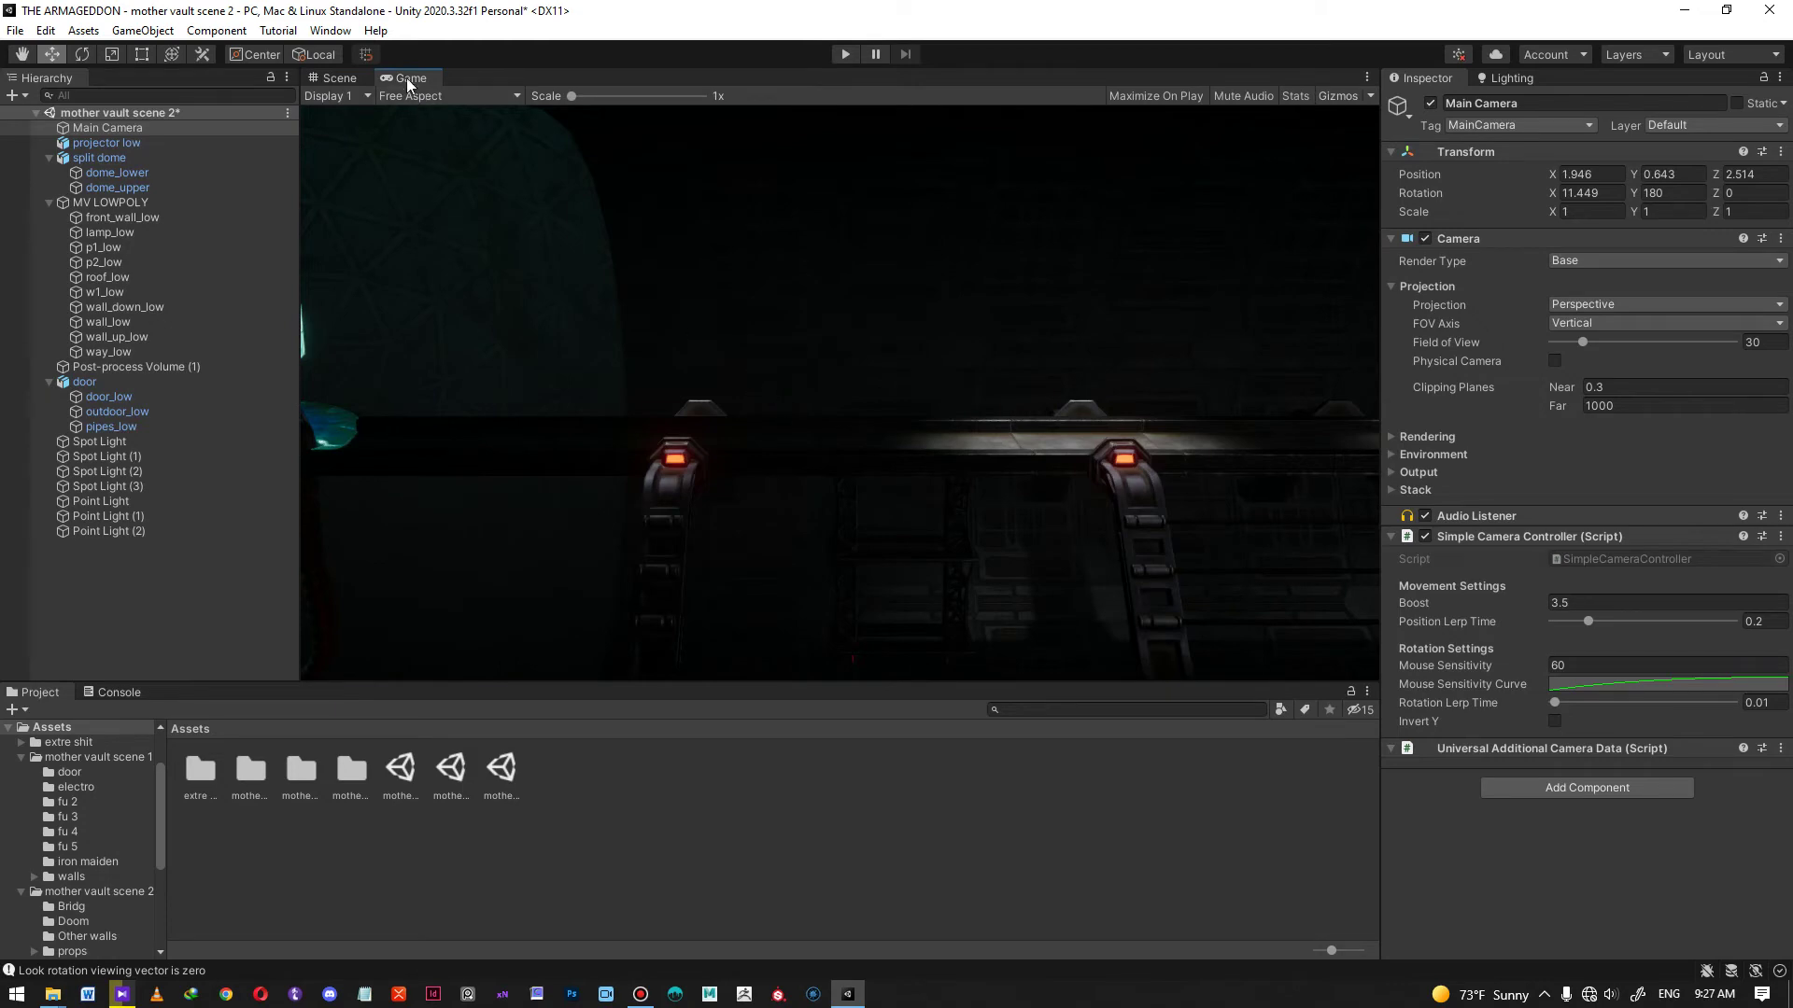
# - Examine the spotlight pools on the walkway and its support arms up close in the Scene view
pyautogui.click(355, 74)
pyautogui.moveTo(734, 198); pyautogui.dragTo(845, 369, button='right')
pyautogui.keyDown('alt'); pyautogui.moveTo(956, 365); pyautogui.dragTo(962, 458); pyautogui.keyUp('alt')
pyautogui.keyDown('alt'); pyautogui.moveTo(962, 457); pyautogui.dragTo(971, 542, button='right'); pyautogui.keyUp('alt')
pyautogui.keyDown('alt'); pyautogui.moveTo(865, 367); pyautogui.dragTo(956, 401); pyautogui.keyUp('alt')
pyautogui.moveTo(957, 400); pyautogui.dragTo(912, 368, button='middle')
pyautogui.keyDown('alt'); pyautogui.moveTo(912, 368); pyautogui.dragTo(954, 428, button='right'); pyautogui.keyUp('alt')
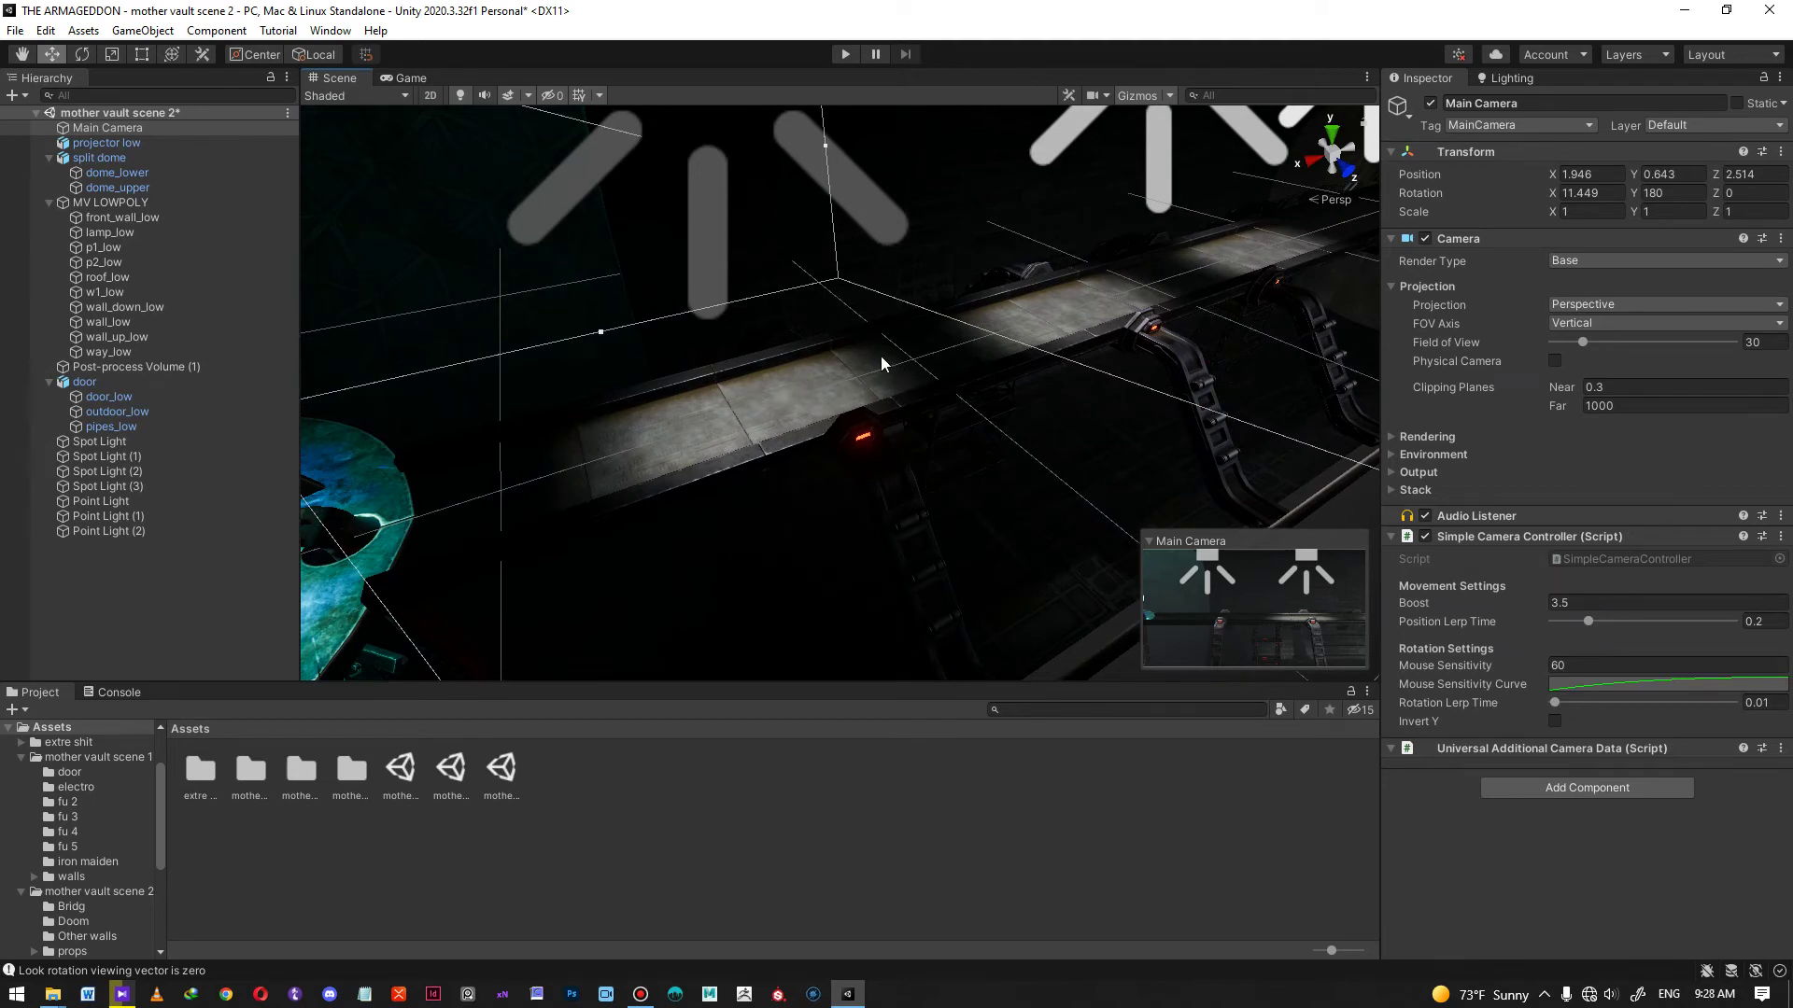
pyautogui.moveTo(916, 388); pyautogui.dragTo(915, 372, button='right')
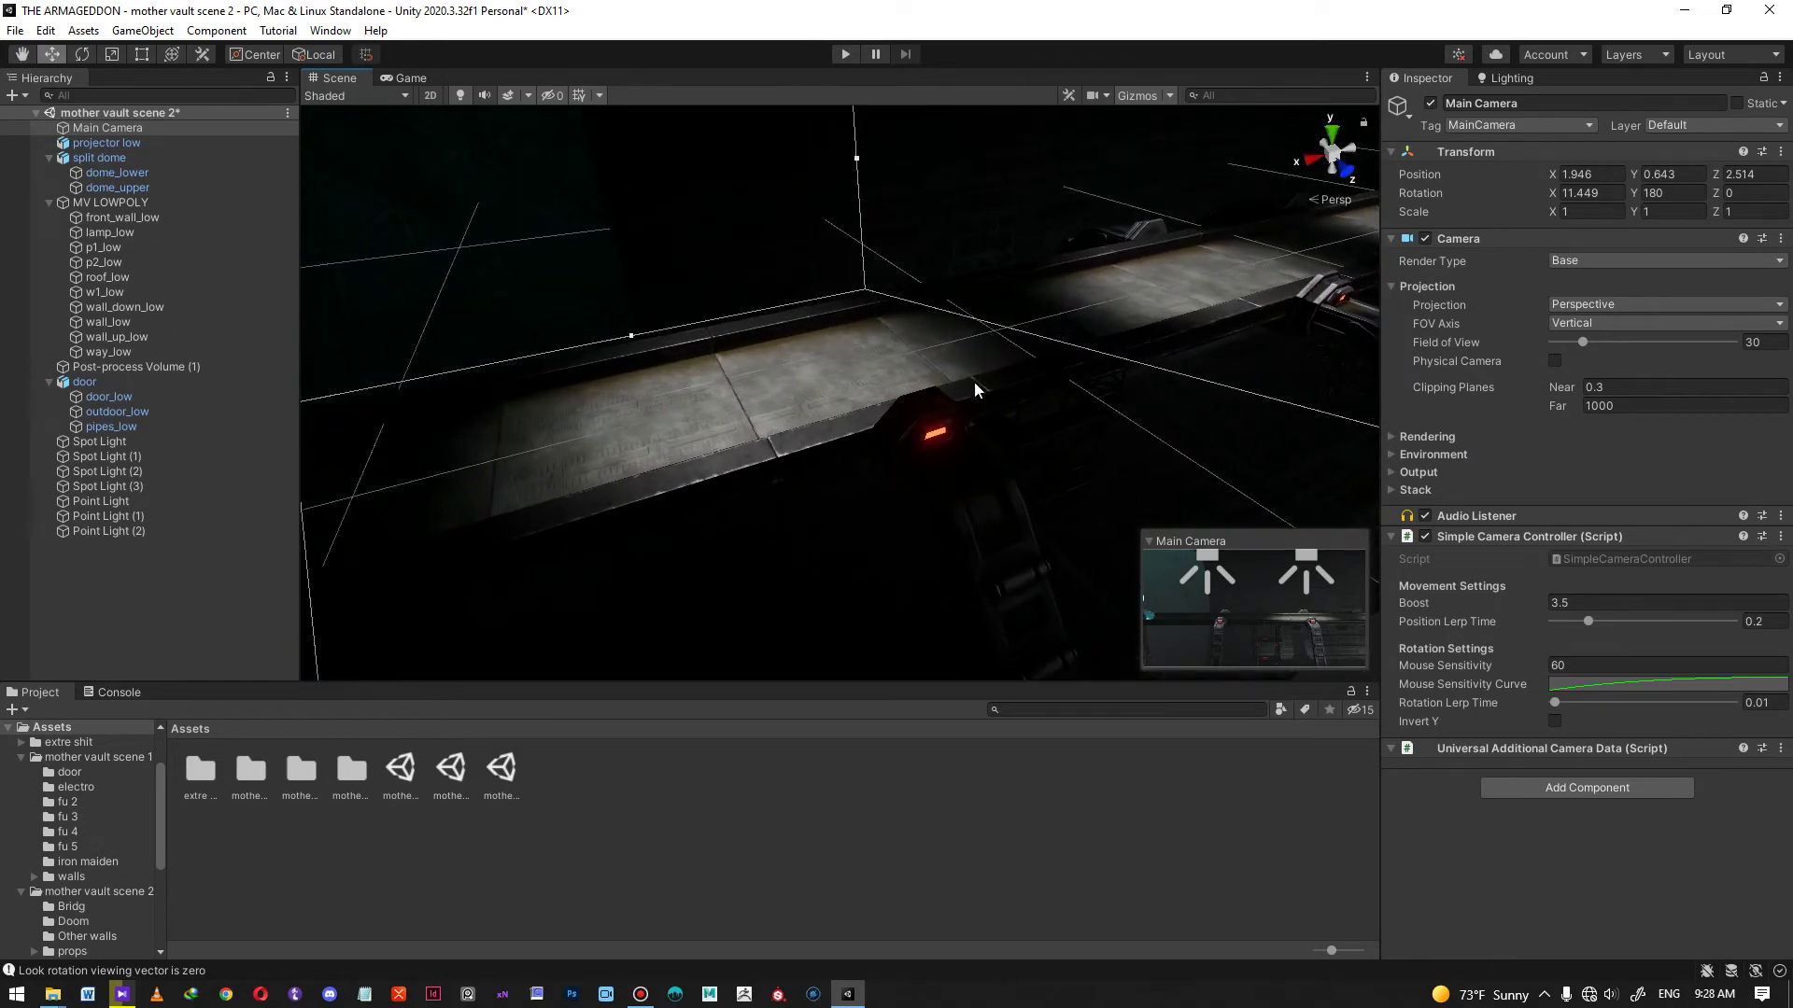
pyautogui.moveTo(1057, 351); pyautogui.dragTo(809, 352, button='right')
pyautogui.press('w')
pyautogui.moveTo(989, 261); pyautogui.dragTo(920, 293, button='middle')
pyautogui.scroll(-3, 920, 292)
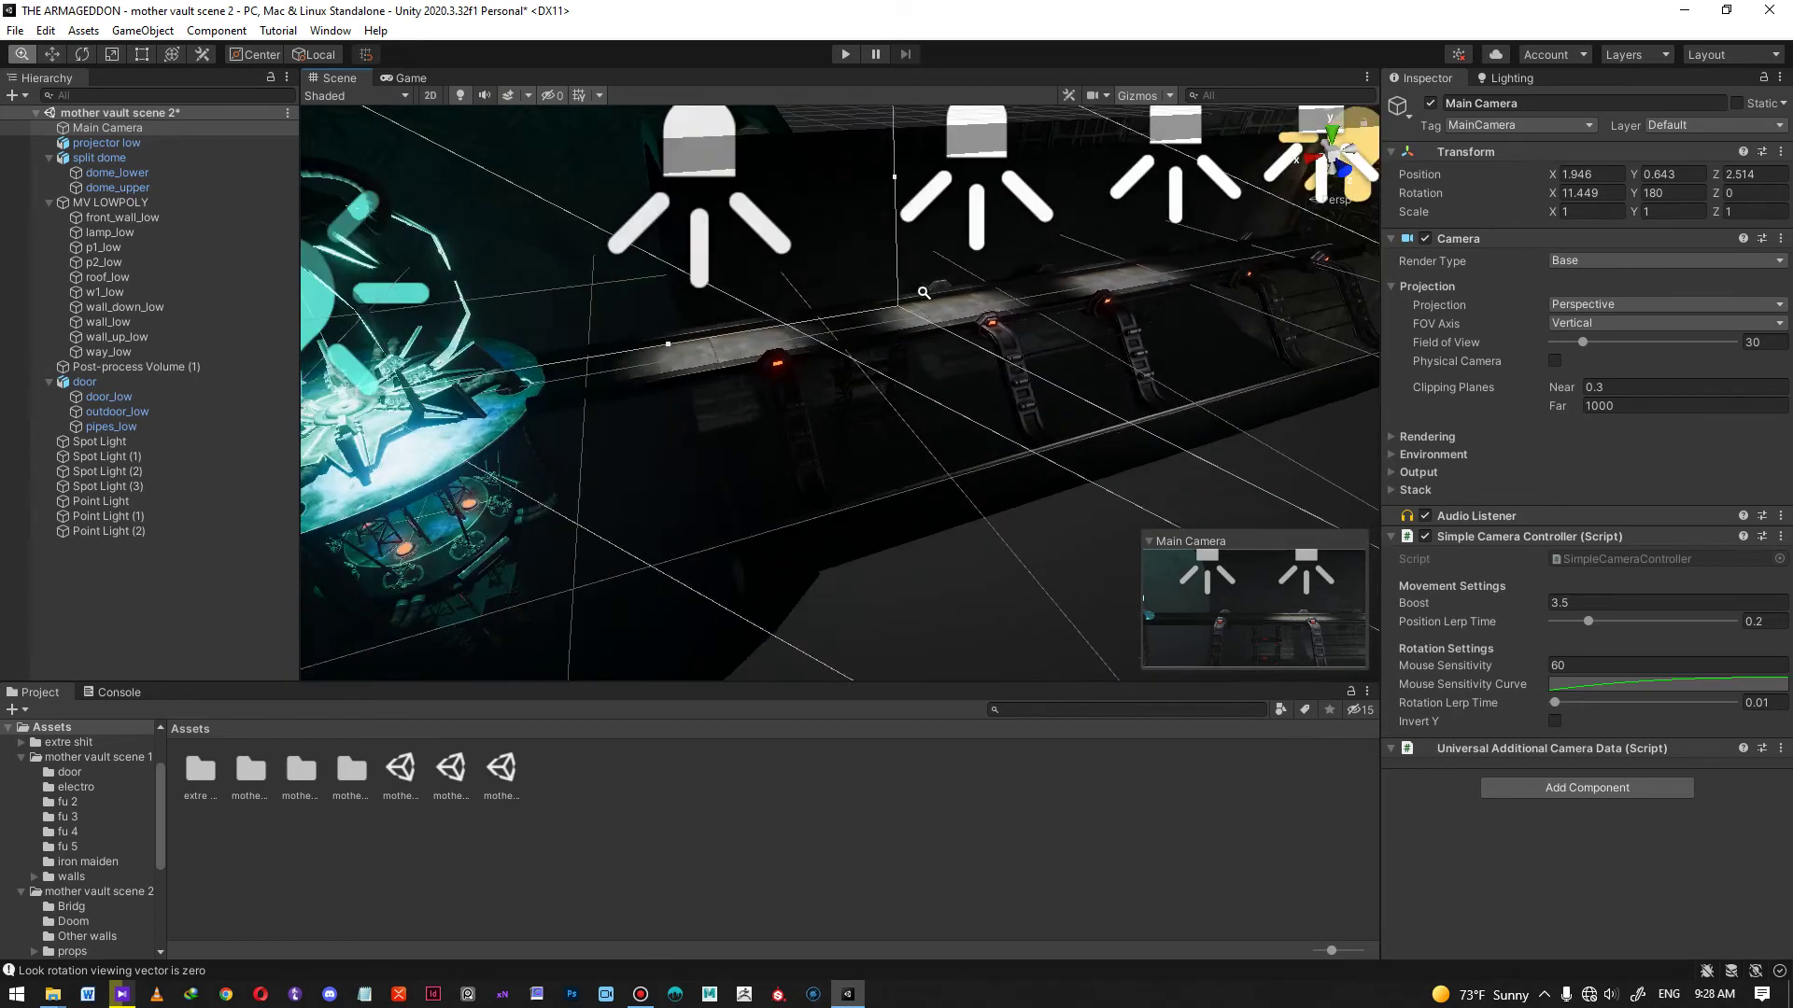
# - Move the white walkway point light along the walkway towards the dome to X 0.857
pyautogui.click(1033, 524)
pyautogui.keyDown('alt'); pyautogui.moveTo(933, 367); pyautogui.dragTo(1015, 446); pyautogui.keyUp('alt')
pyautogui.moveTo(1015, 446); pyautogui.dragTo(936, 364, button='right')
pyautogui.scroll(-8, 937, 364)
pyautogui.keyDown('alt'); pyautogui.moveTo(937, 364); pyautogui.dragTo(1107, 422); pyautogui.keyUp('alt')
pyautogui.click(1108, 328)
pyautogui.press('f')
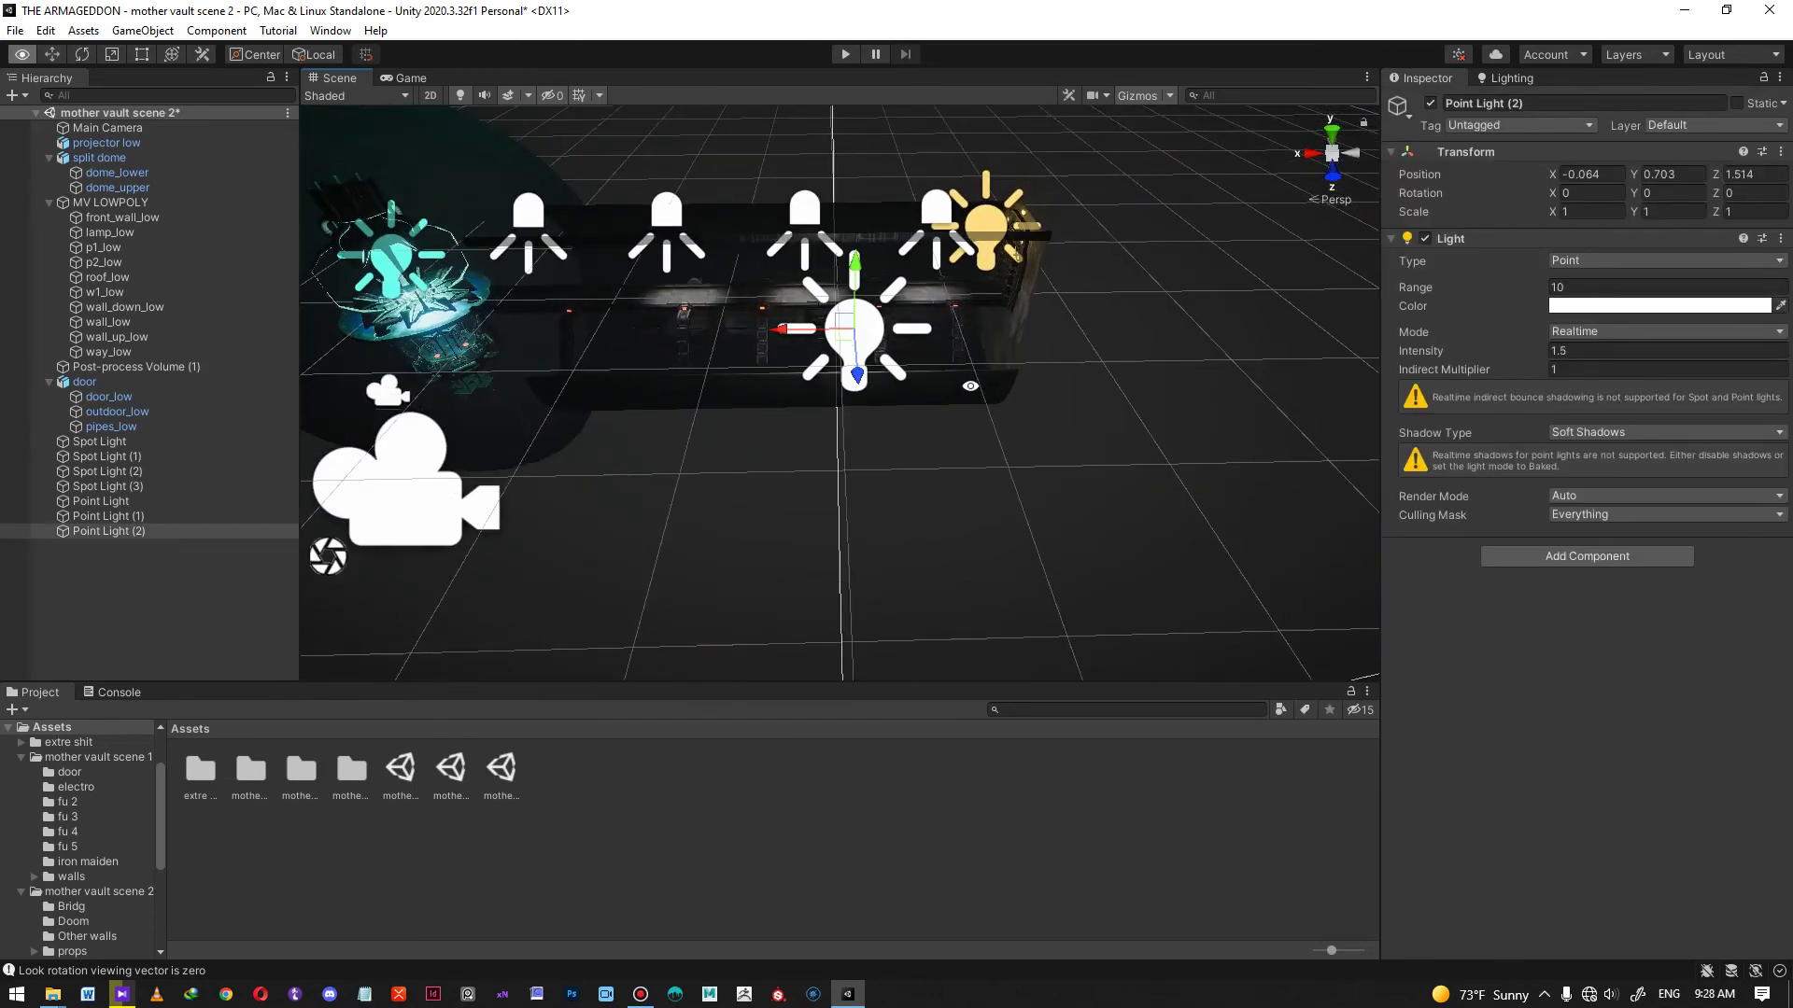
pyautogui.moveTo(724, 364); pyautogui.dragTo(630, 363)
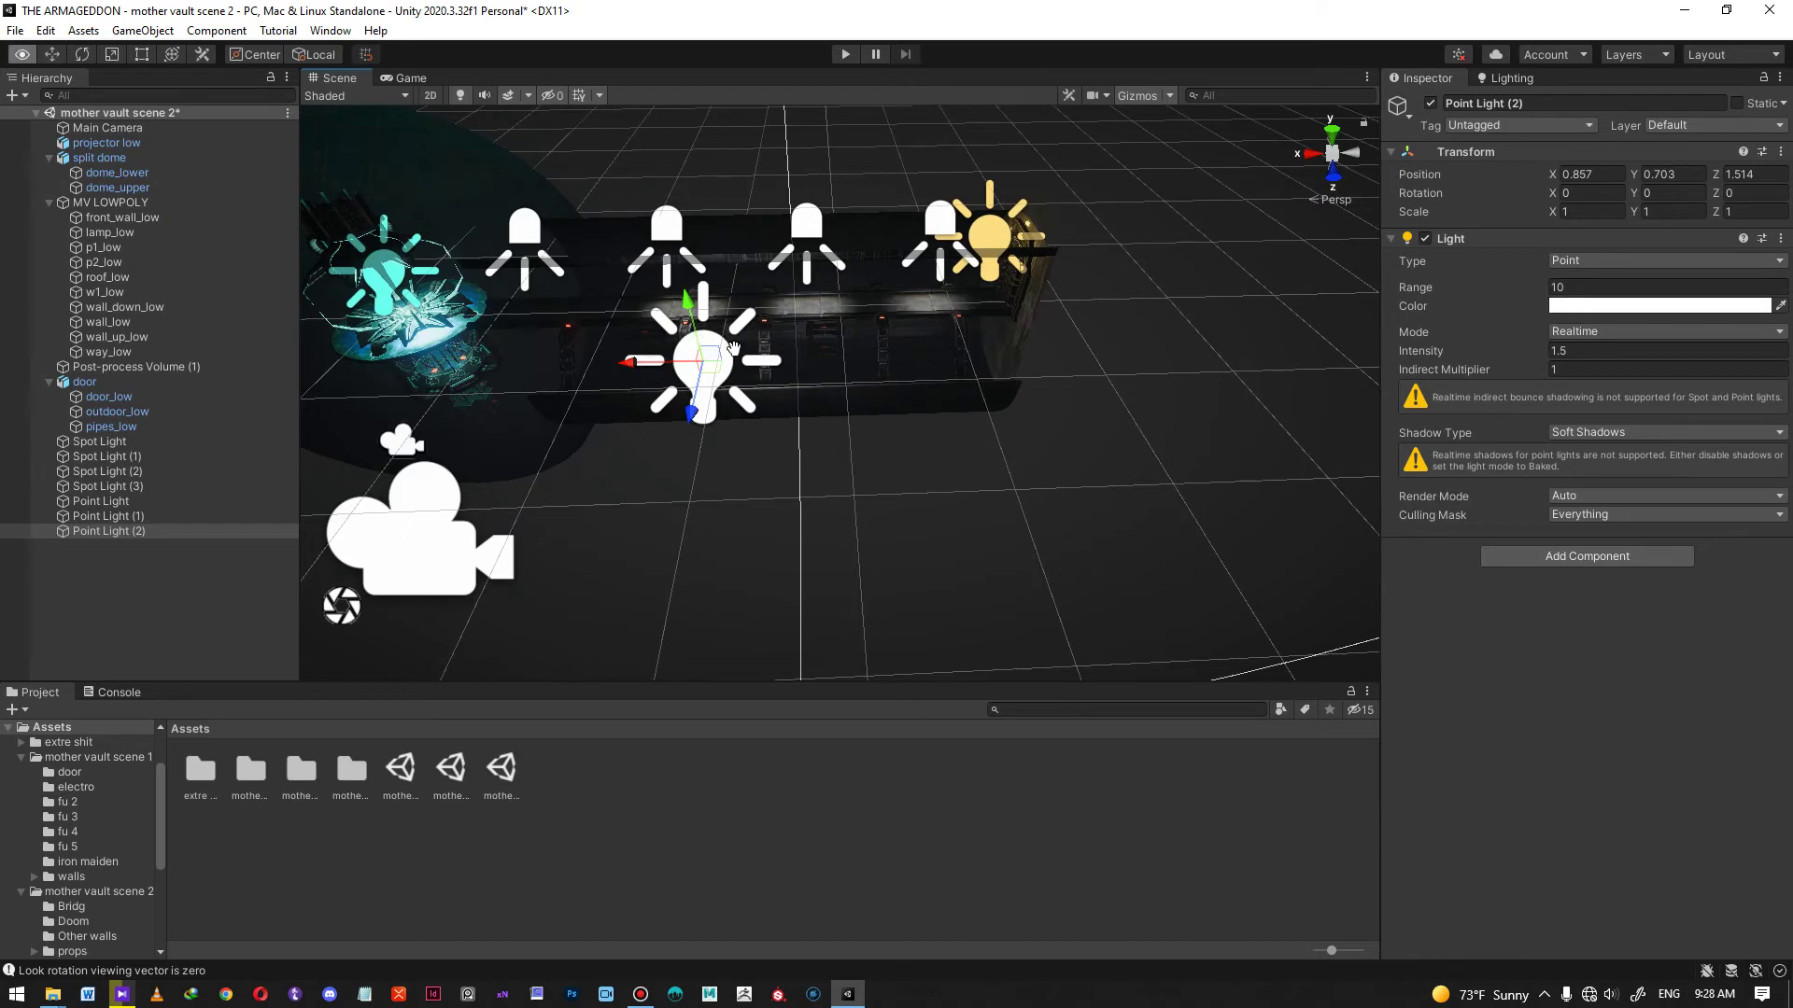
# - Move the main camera along the walkway to X 0.39 and check the lighting in the Game view
pyautogui.moveTo(704, 341); pyautogui.dragTo(874, 392, button='middle')
pyautogui.keyDown('alt'); pyautogui.moveTo(916, 350); pyautogui.dragTo(945, 383, button='right'); pyautogui.keyUp('alt')
pyautogui.keyDown('alt'); pyautogui.moveTo(843, 268); pyautogui.dragTo(1056, 629, button='right'); pyautogui.keyUp('alt')
pyautogui.keyDown('alt'); pyautogui.moveTo(1056, 628); pyautogui.dragTo(888, 265); pyautogui.keyUp('alt')
pyautogui.moveTo(888, 264); pyautogui.dragTo(586, 138, button='right')
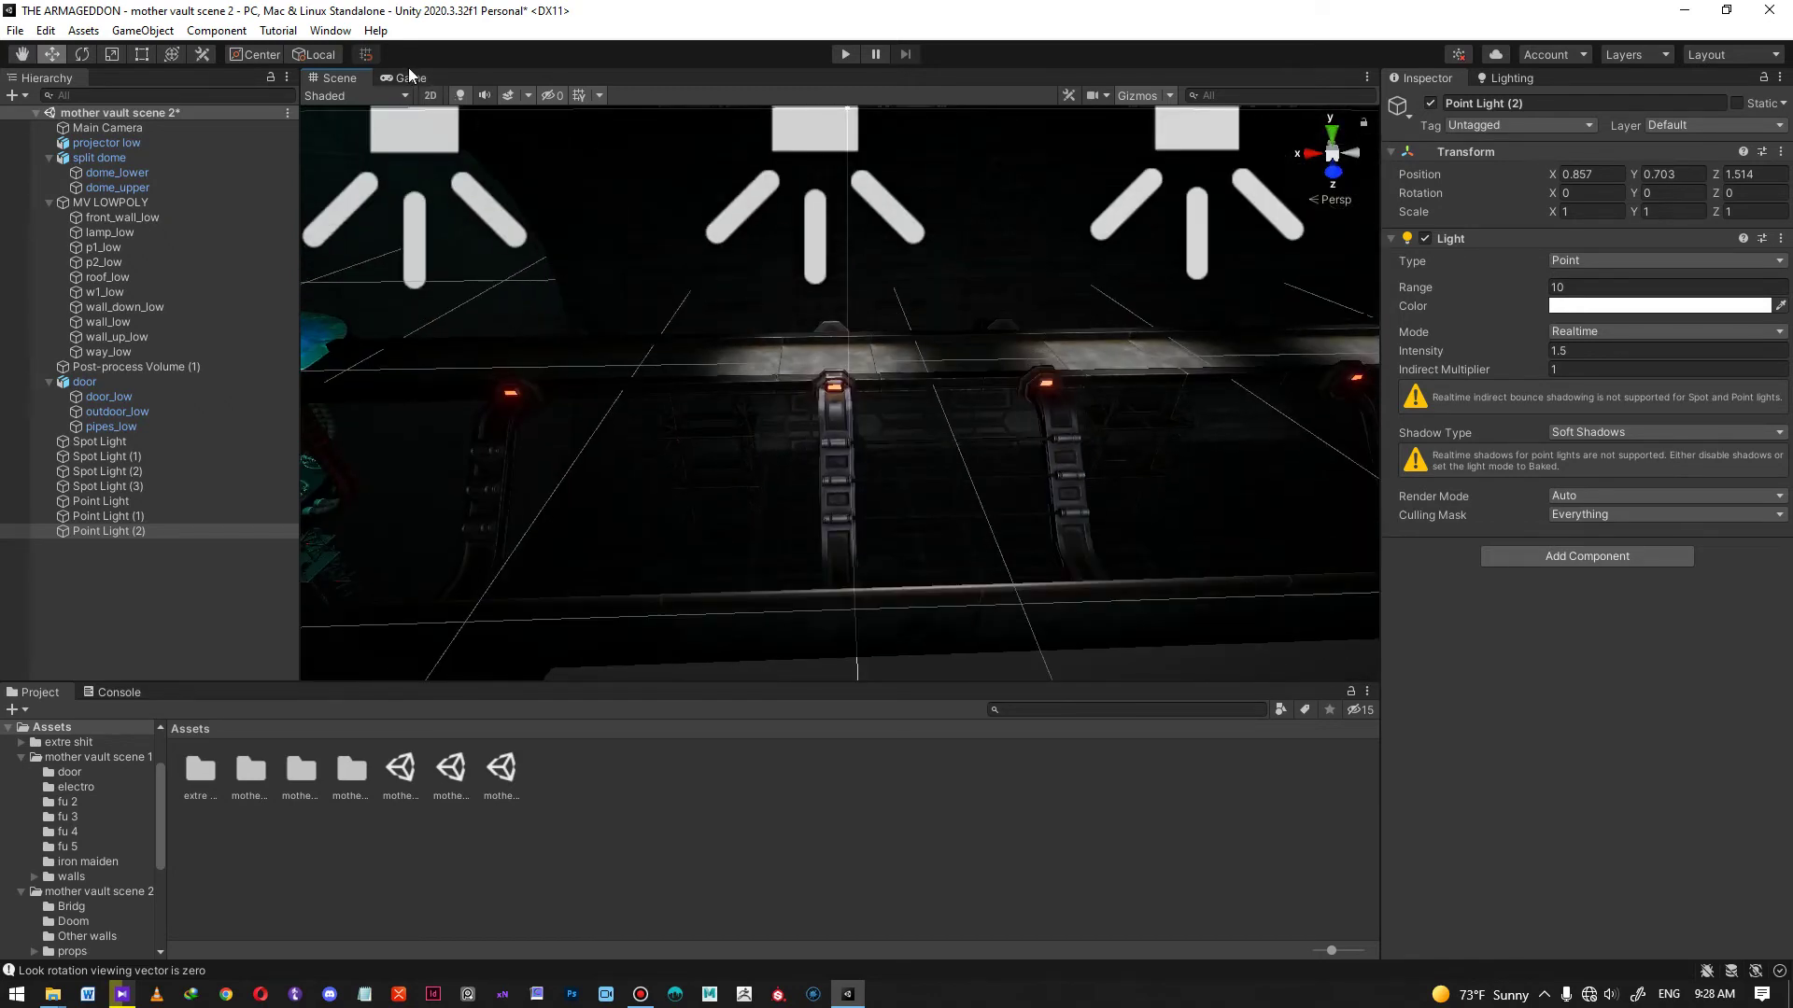
pyautogui.scroll(-10, 418, 108)
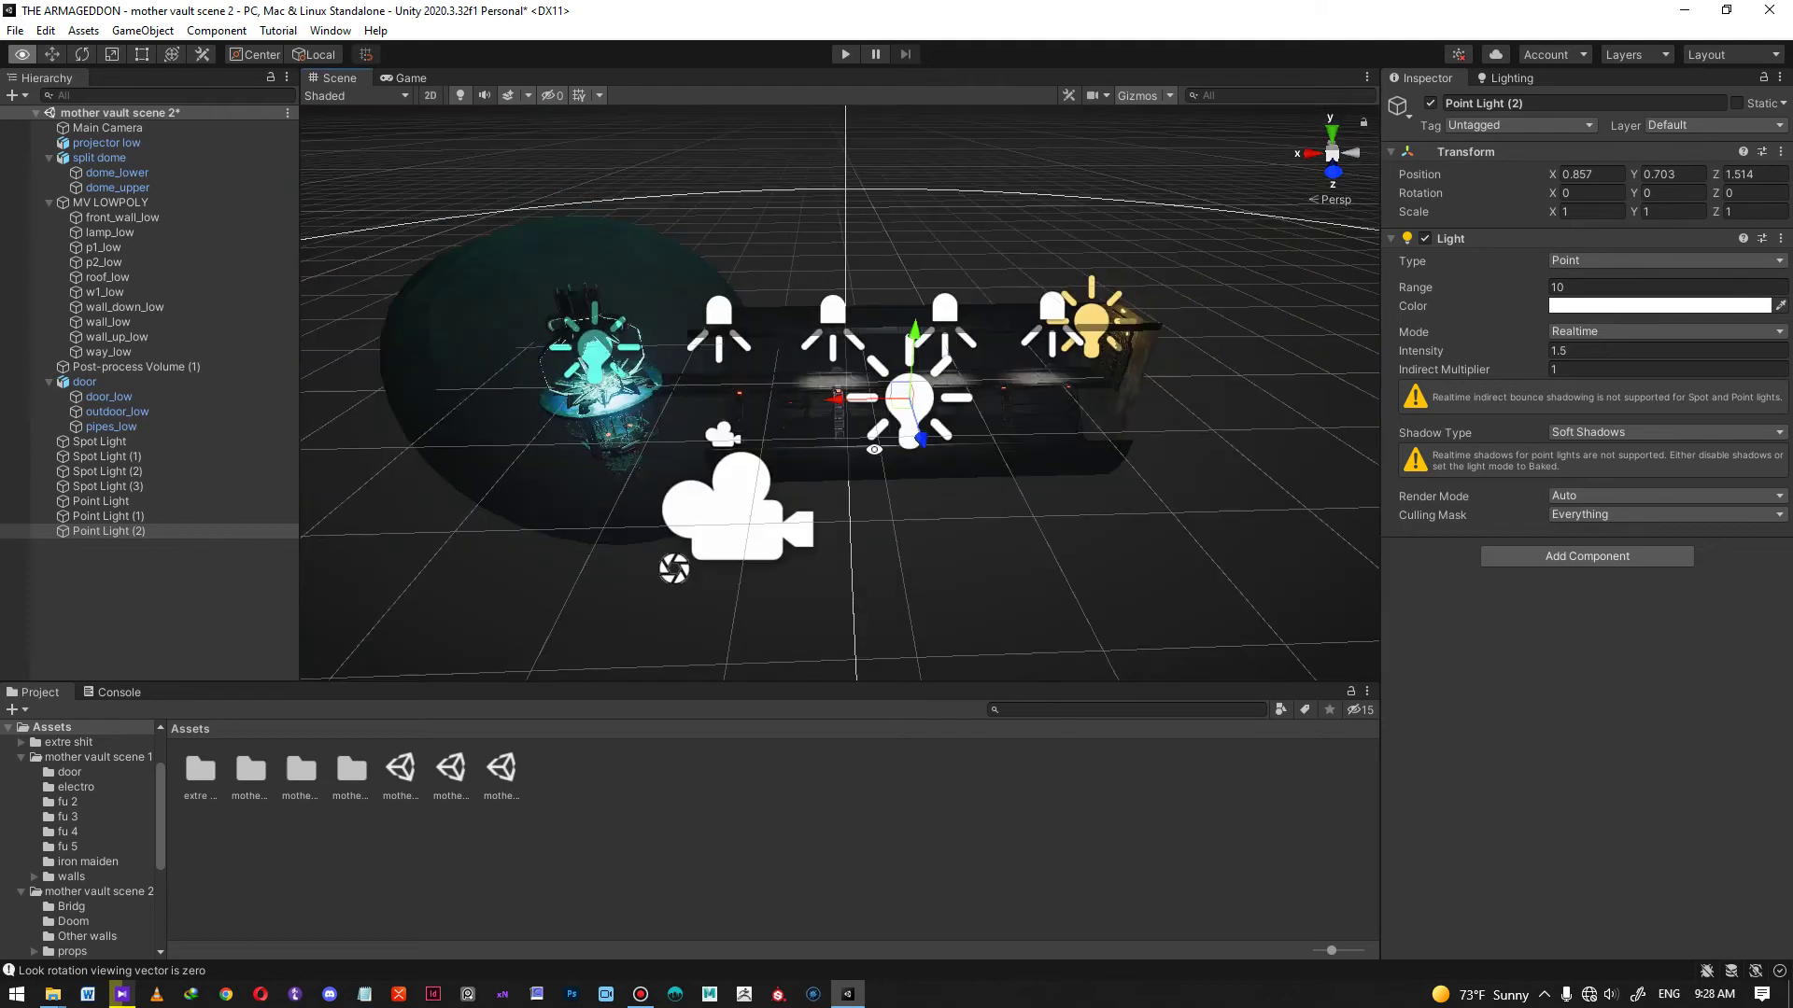
pyautogui.click(747, 523)
pyautogui.moveTo(831, 507); pyautogui.dragTo(1105, 619)
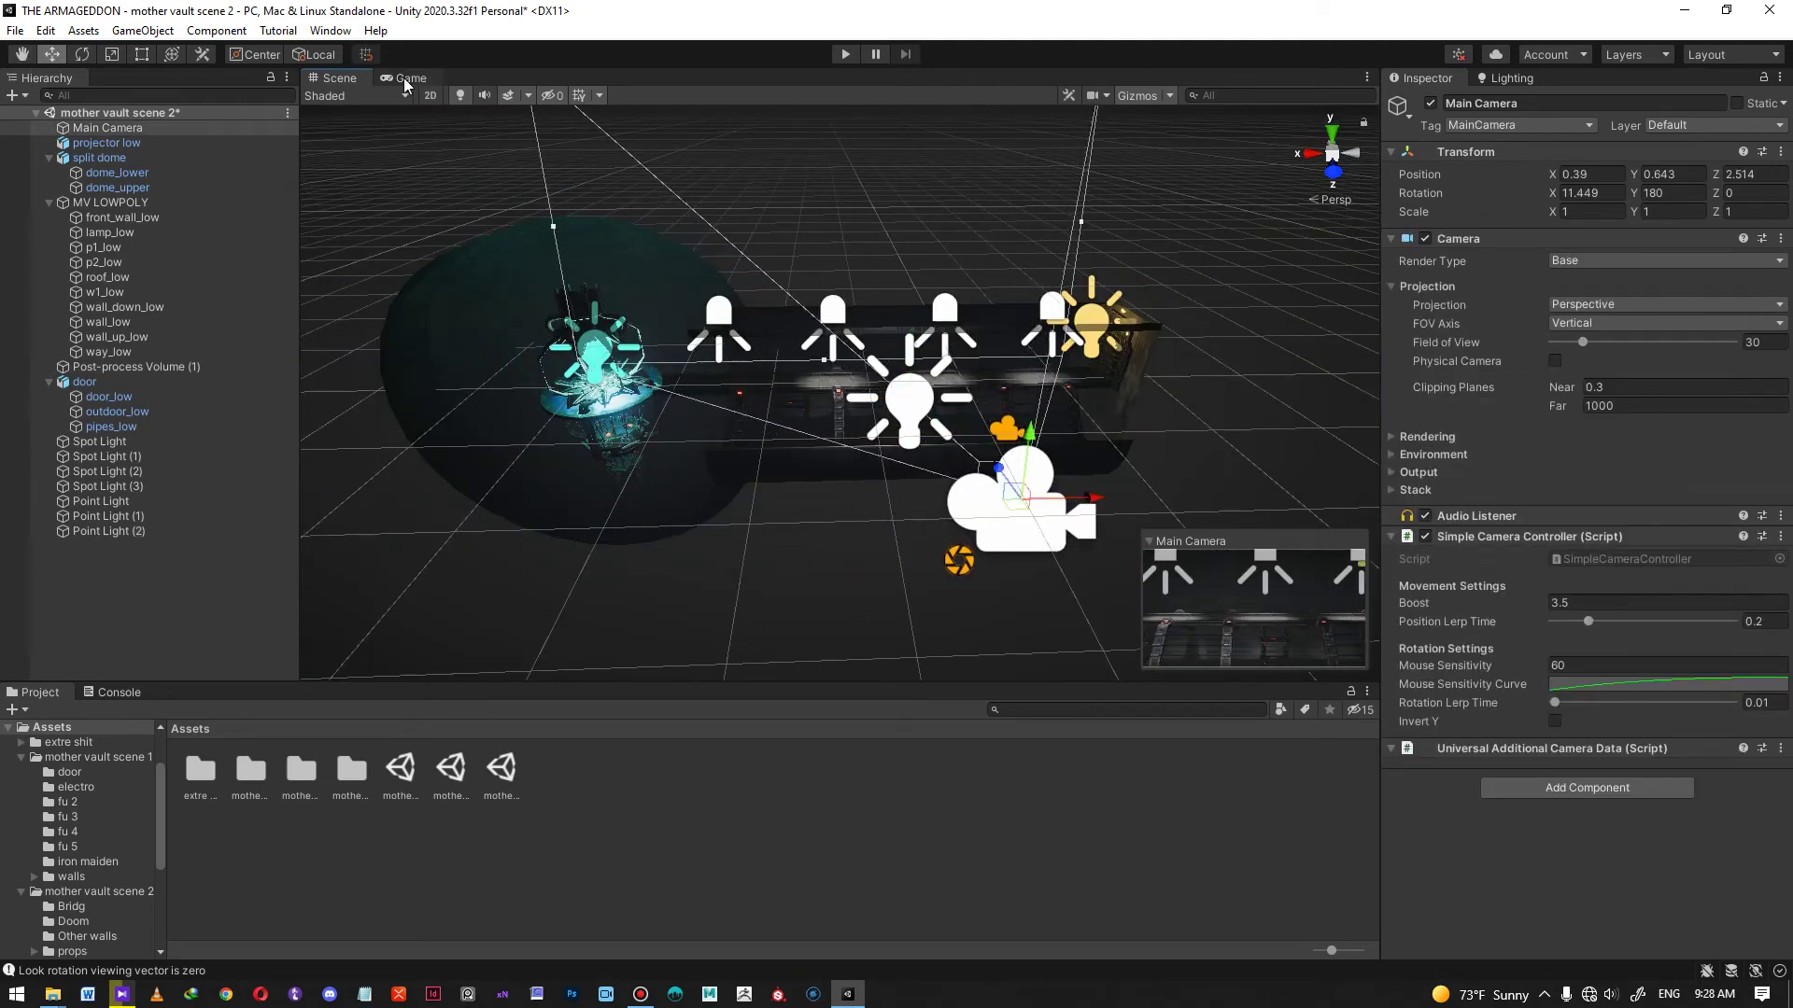
pyautogui.click(407, 79)
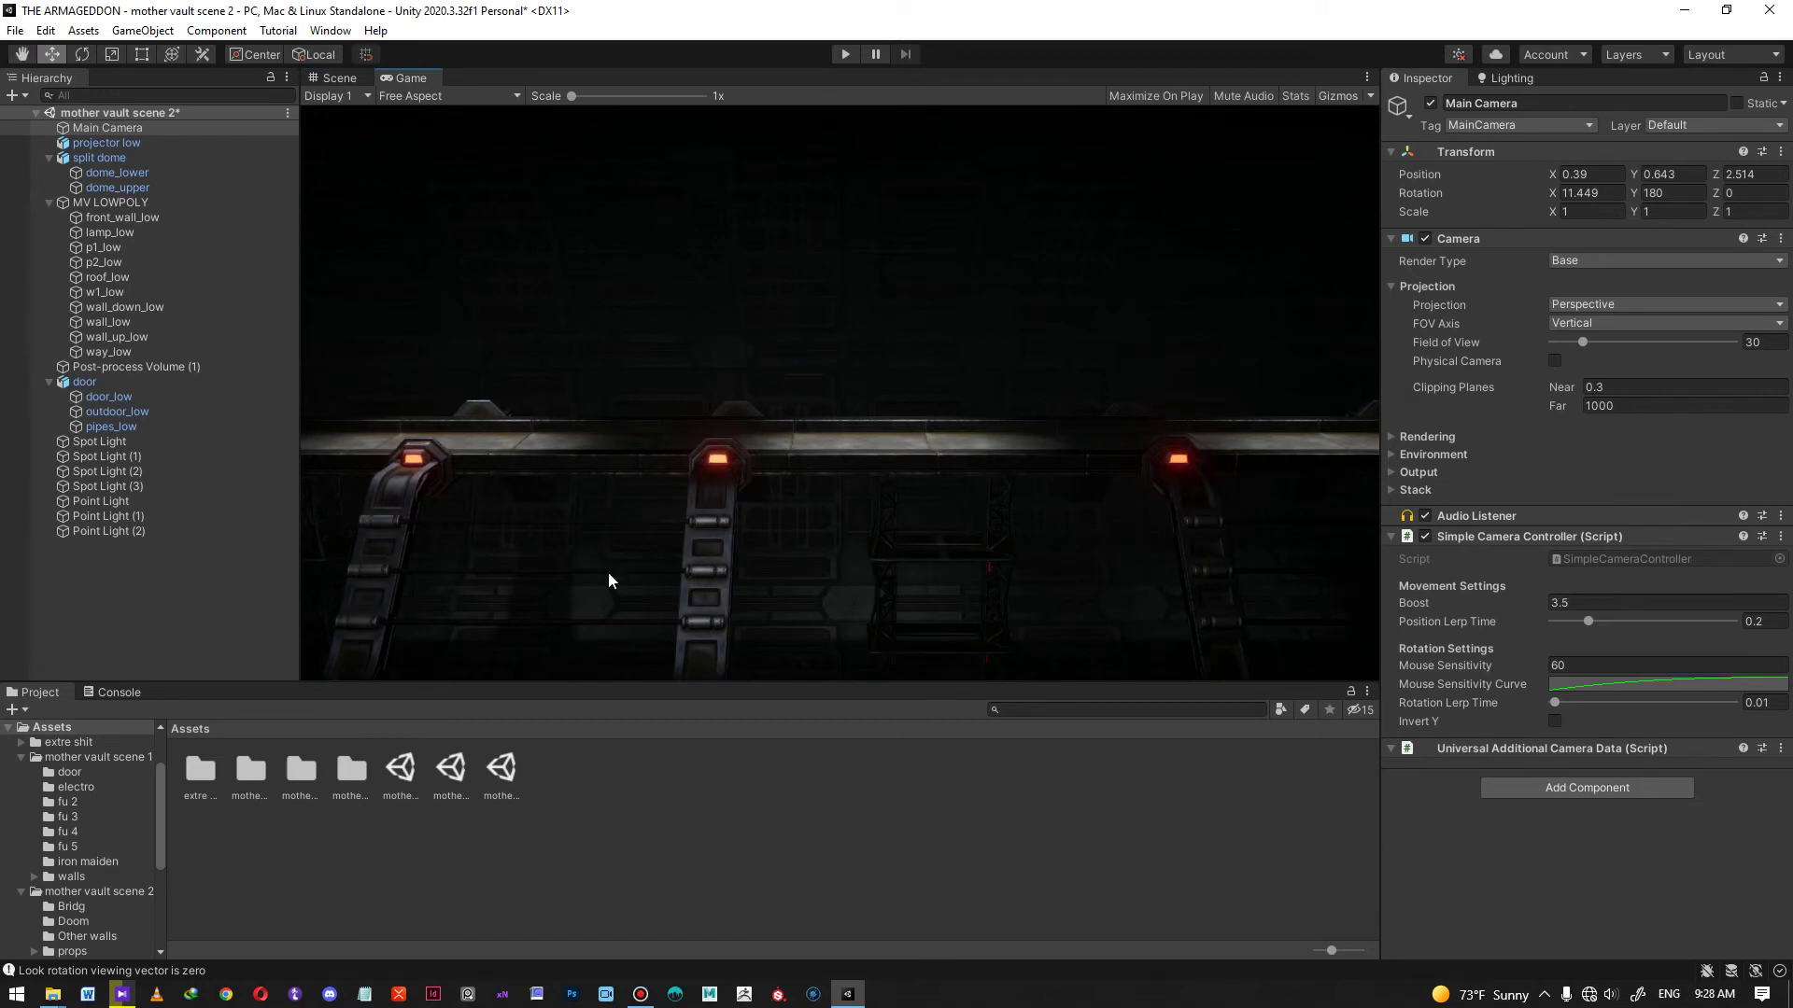
# - Open mother vault scene 3, saving the changes made to mother vault scene 2
pyautogui.click(503, 763)
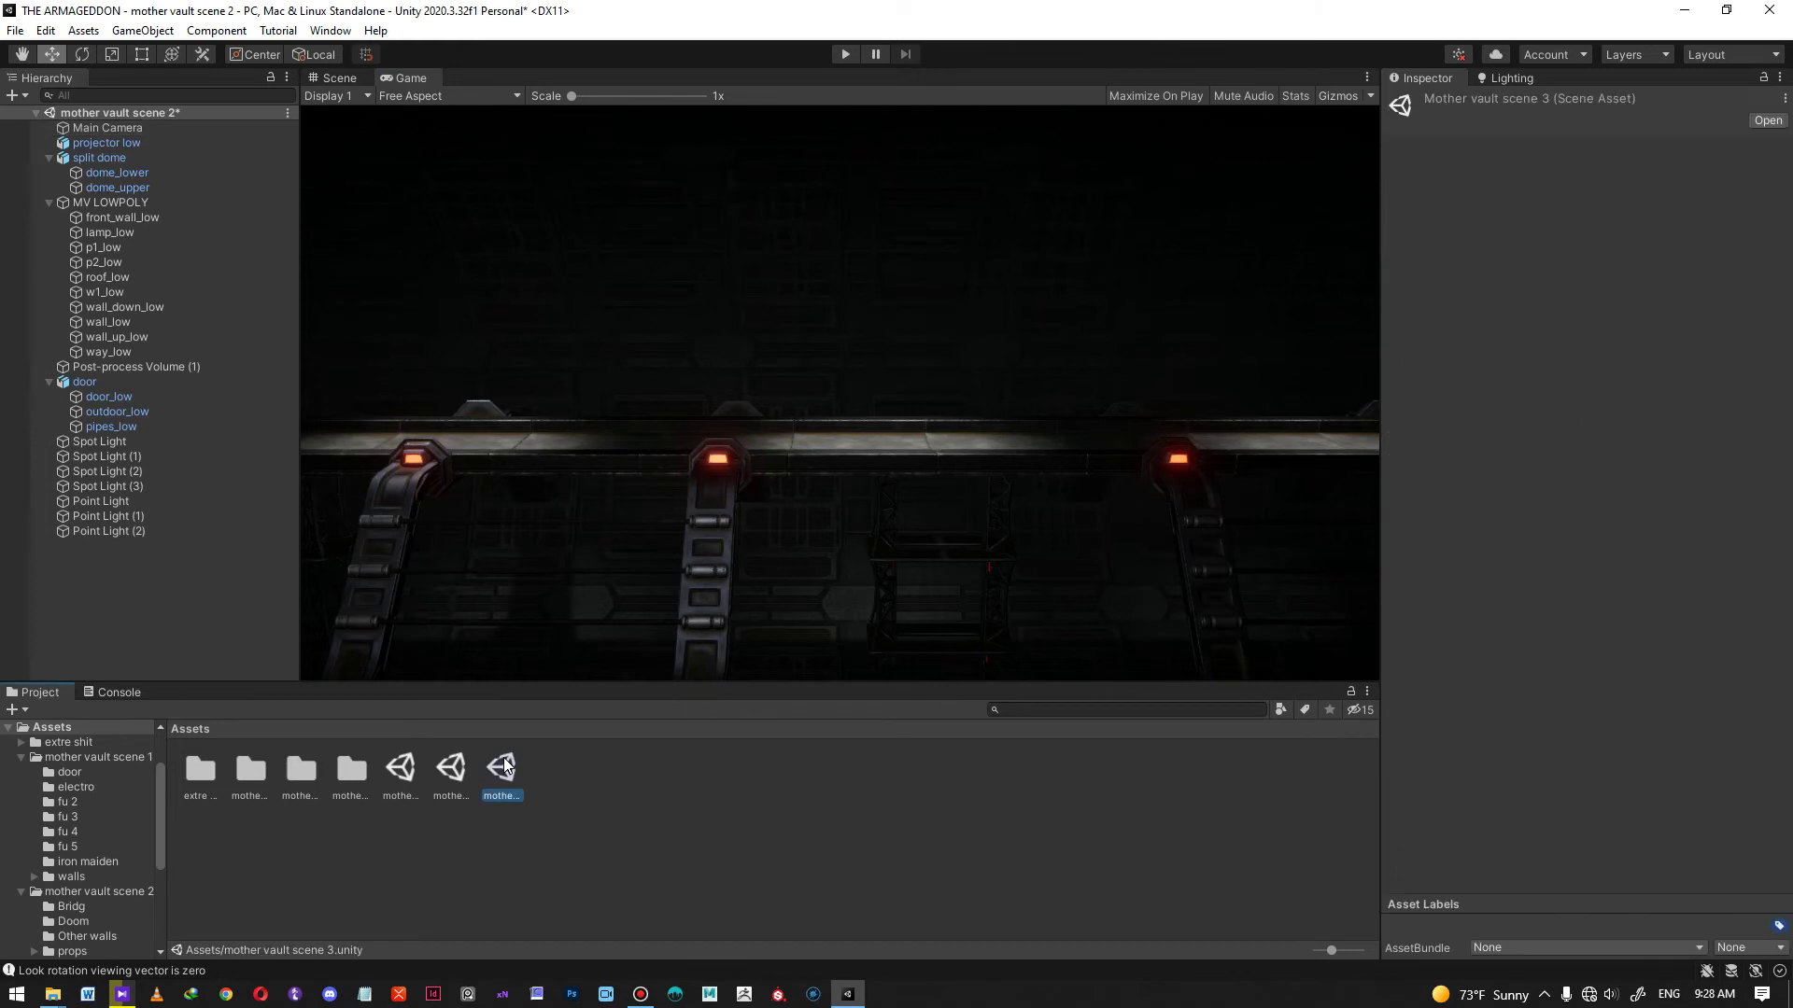
pyautogui.doubleClick(502, 769)
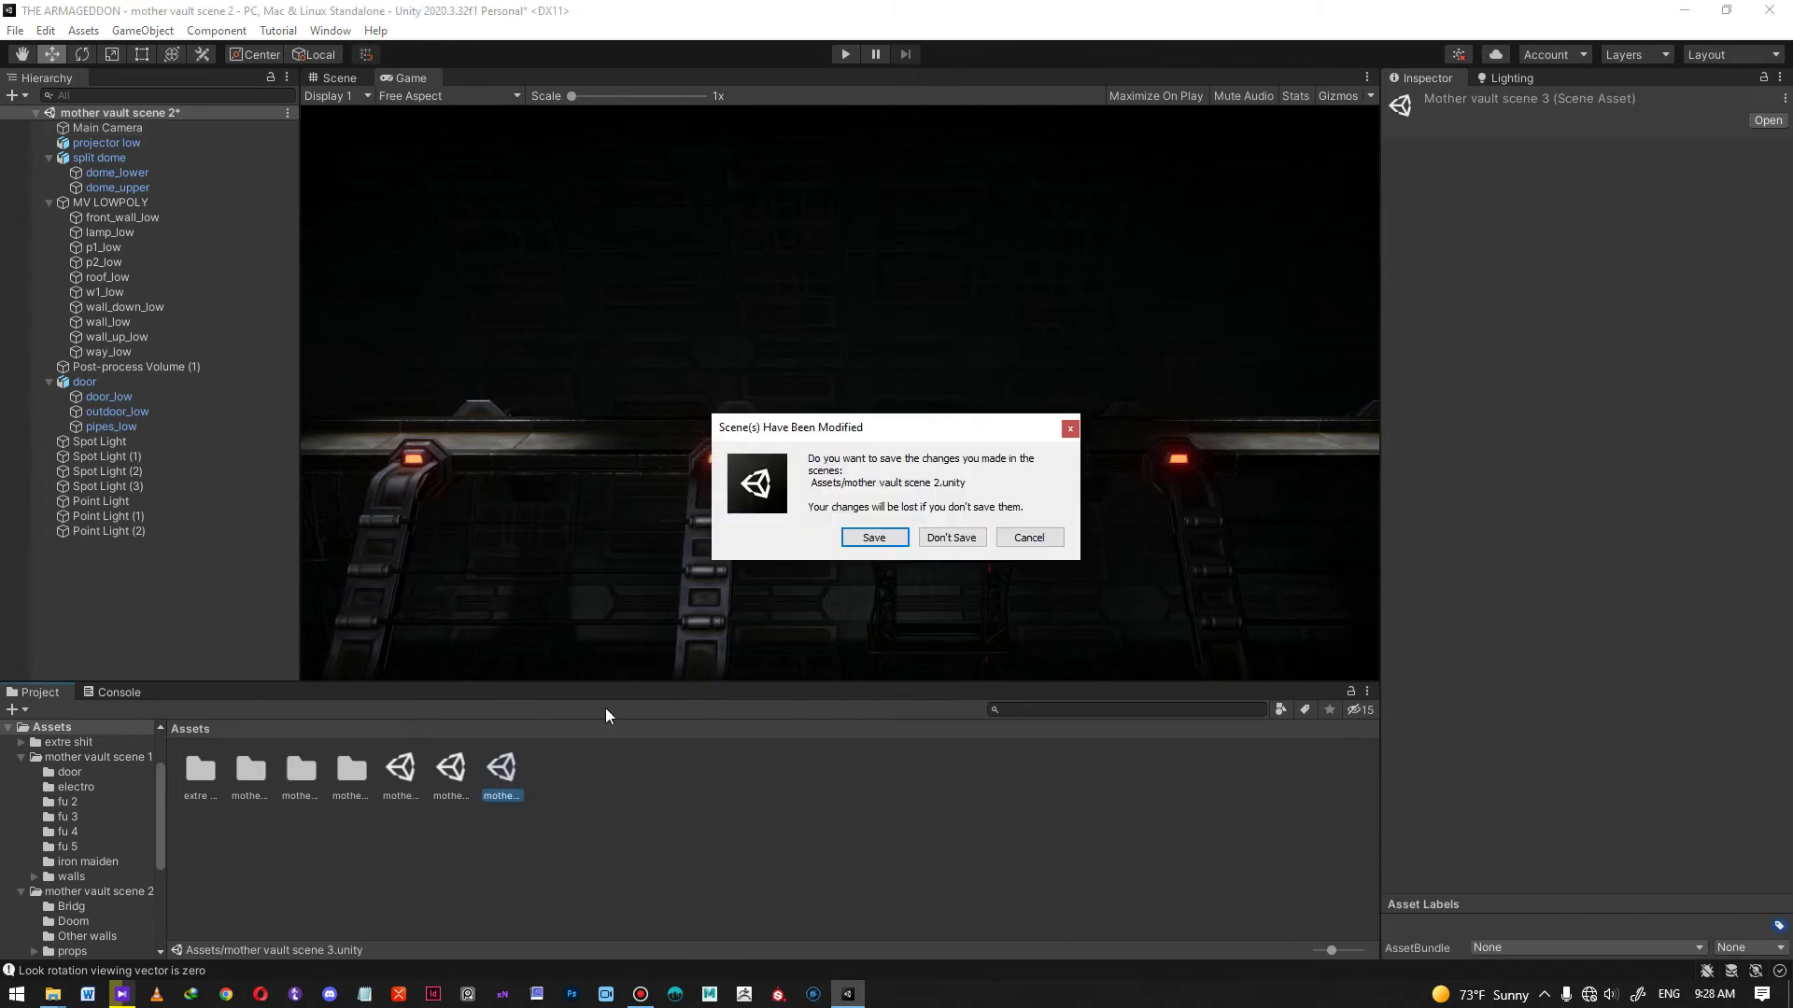
pyautogui.click(888, 538)
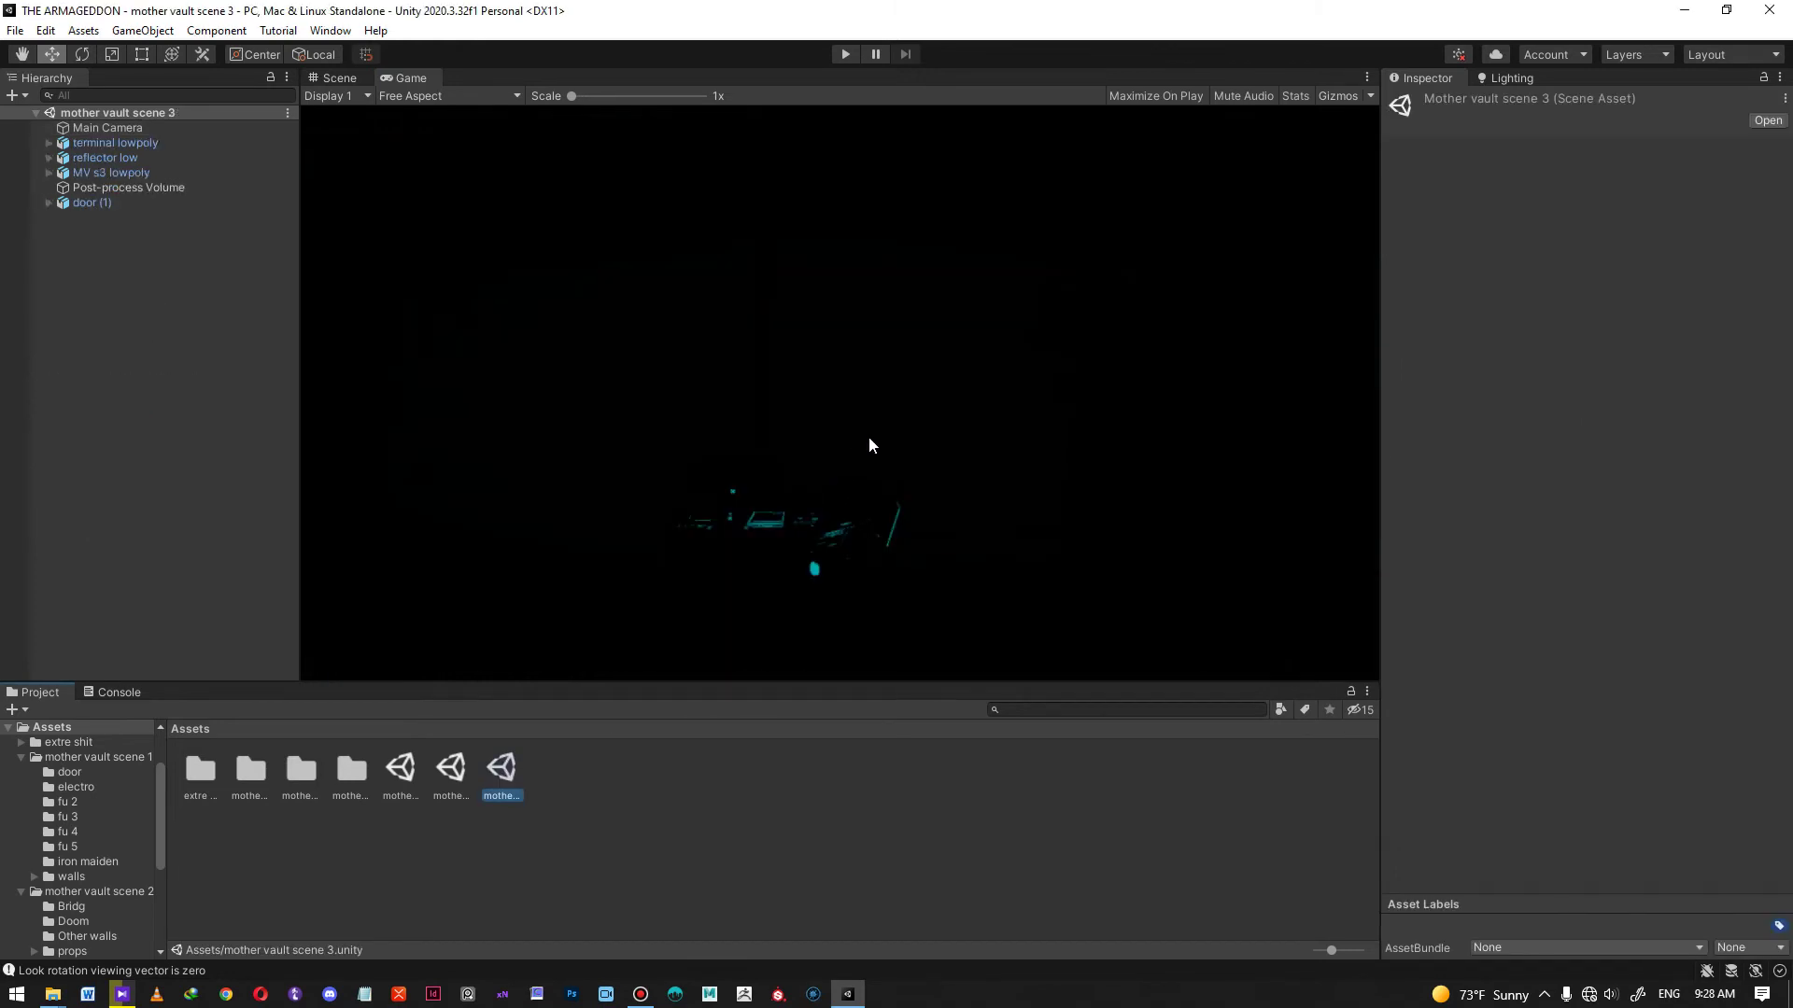
# - Inspect the scene 3 room from several angles with scene lighting temporarily off, then restore the lighting
pyautogui.click(344, 78)
pyautogui.keyDown('alt'); pyautogui.moveTo(972, 328); pyautogui.dragTo(1066, 411, button='right'); pyautogui.keyUp('alt')
pyautogui.moveTo(1067, 411); pyautogui.dragTo(1020, 409, button='middle')
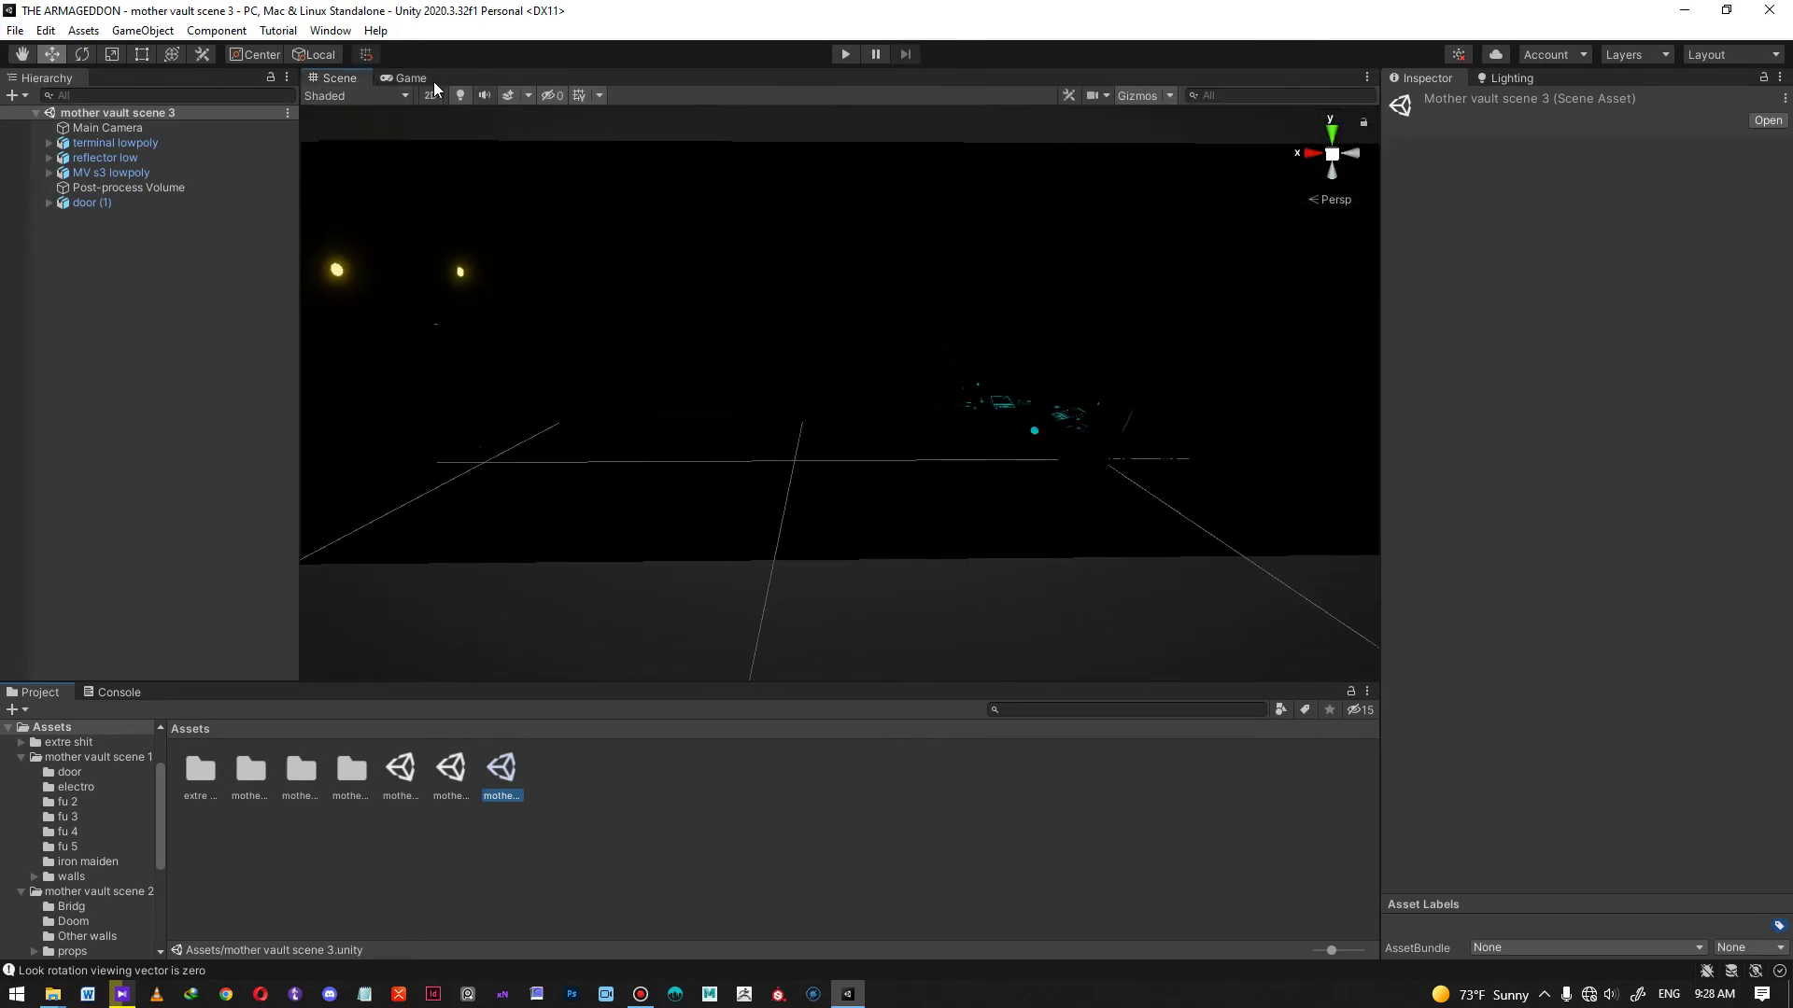
pyautogui.click(461, 95)
pyautogui.moveTo(888, 300); pyautogui.dragTo(1056, 381, button='right')
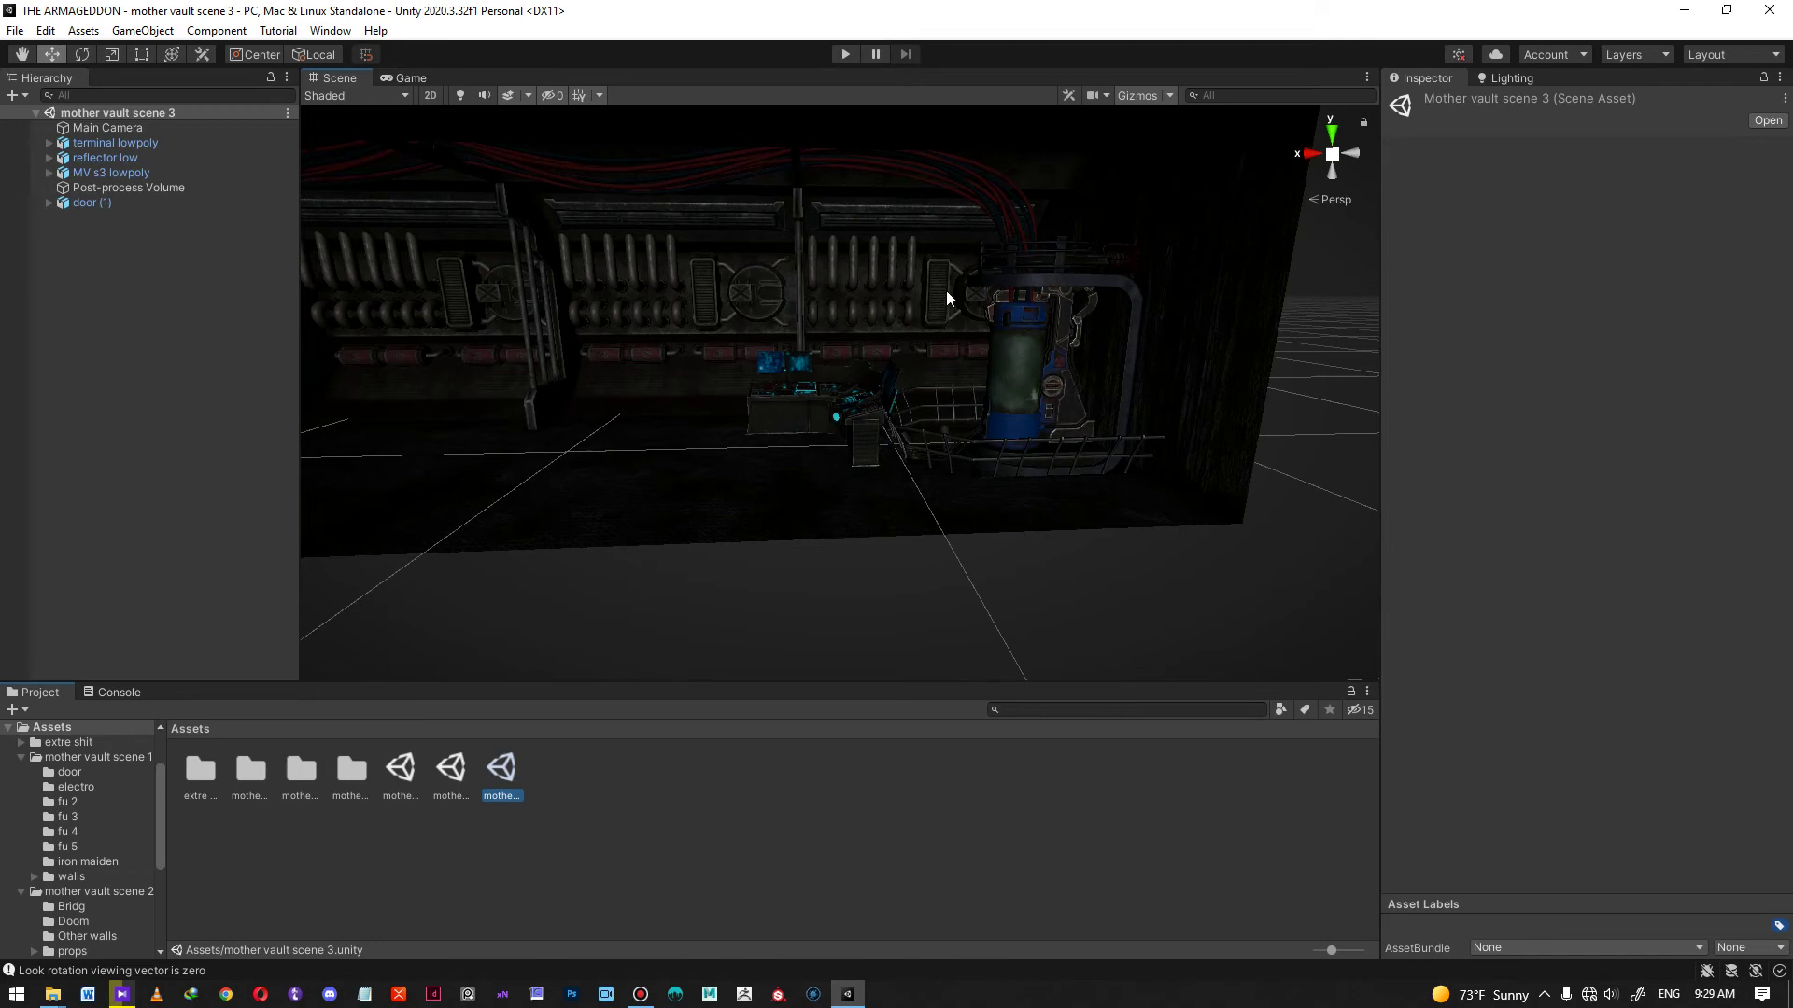
pyautogui.moveTo(999, 370); pyautogui.dragTo(1114, 393, button='right')
pyautogui.moveTo(819, 340); pyautogui.dragTo(652, 339, button='right')
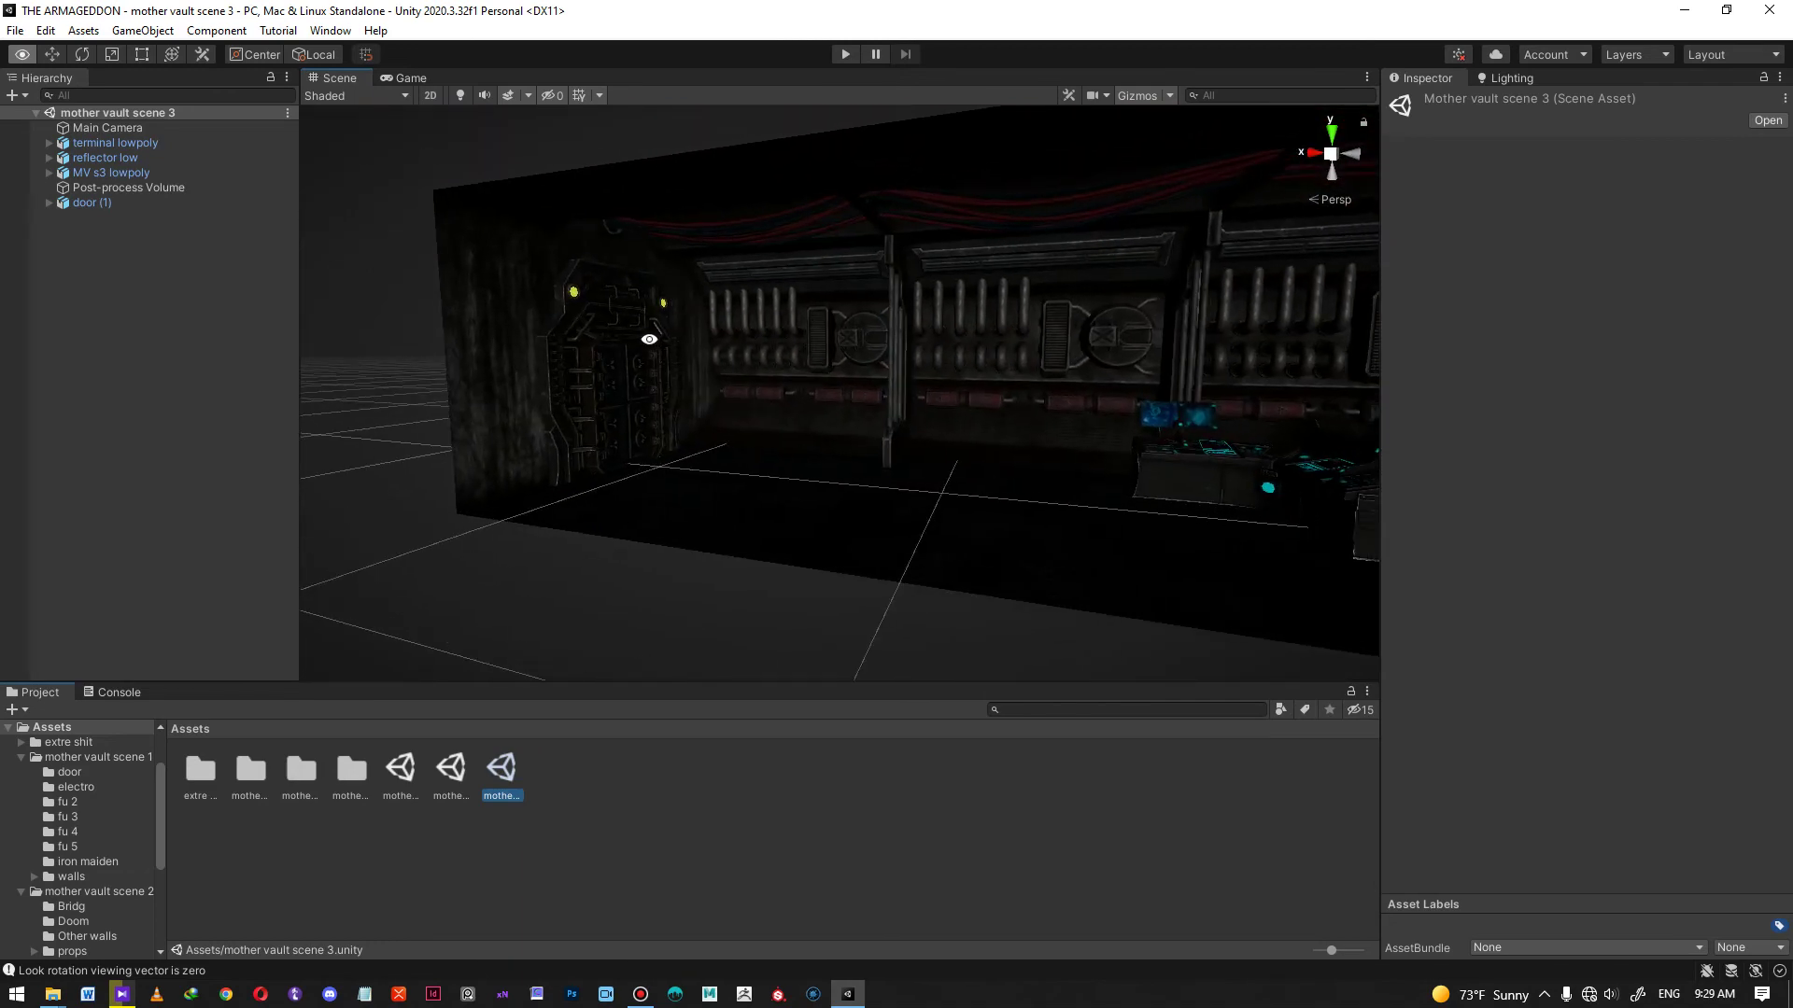
pyautogui.moveTo(835, 363); pyautogui.dragTo(873, 410, button='right')
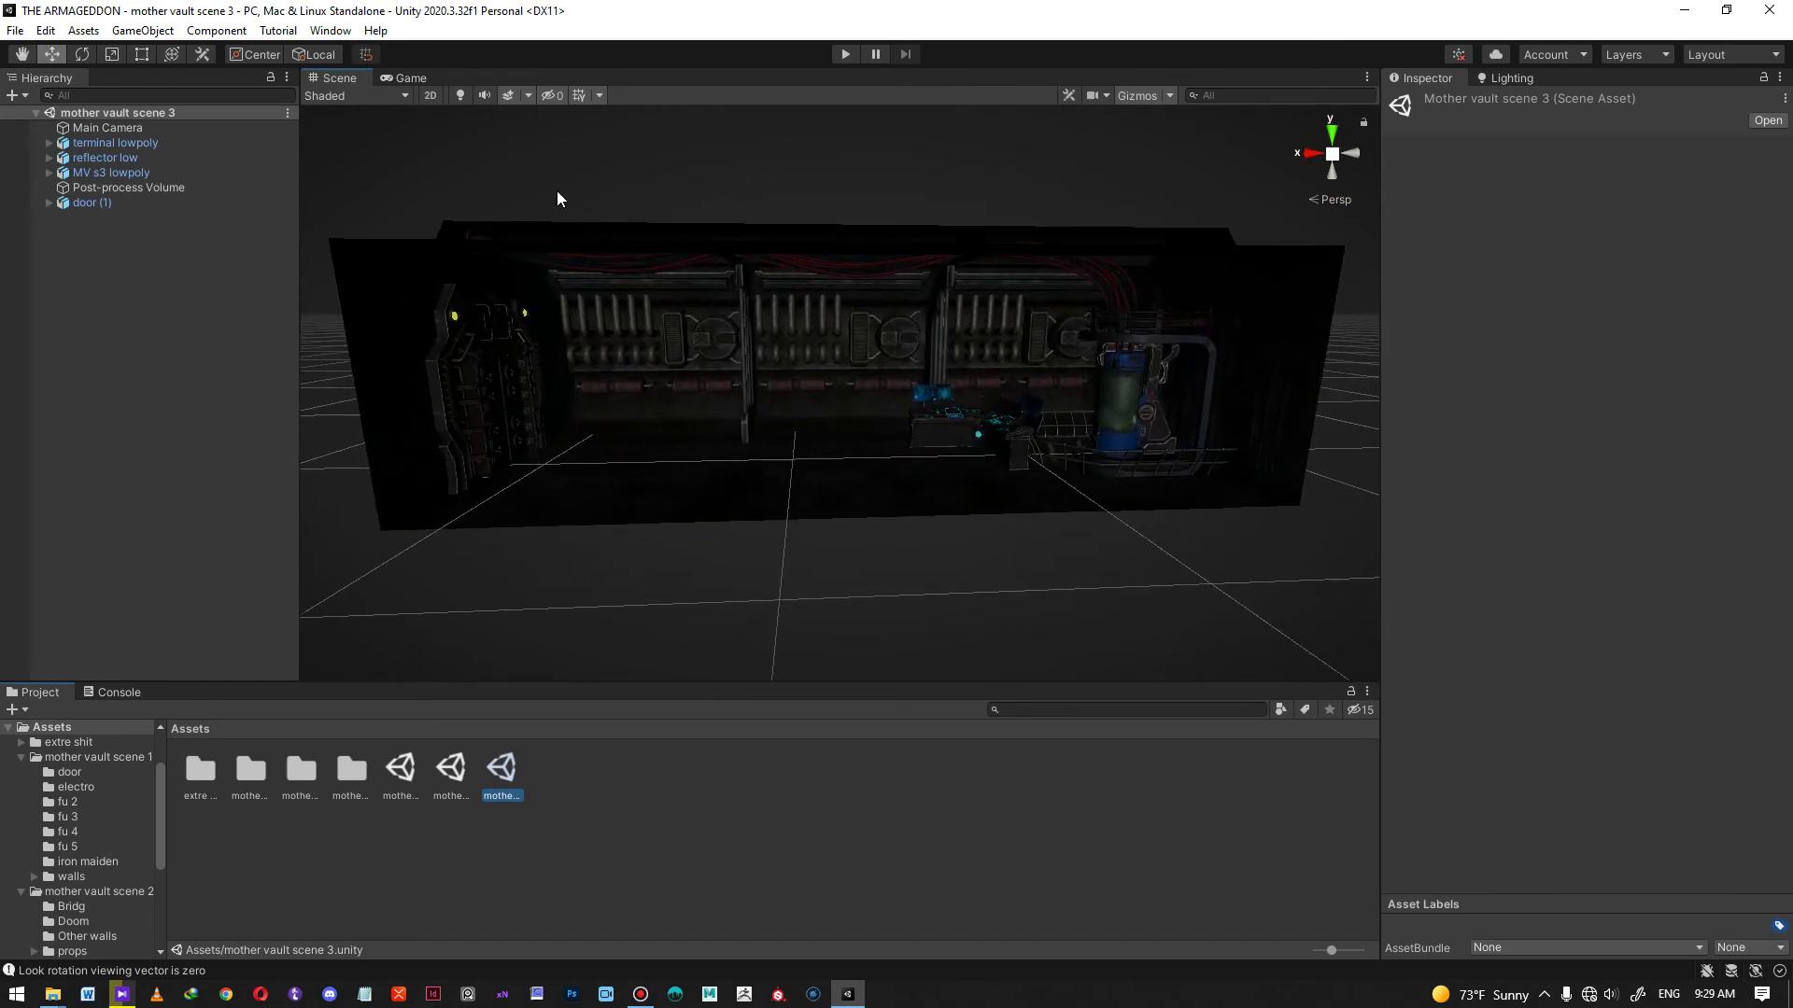
pyautogui.click(461, 96)
# - Add a point light and place it inside the room near the door at X 0.332, Y 0.504
pyautogui.rightClick(132, 258)
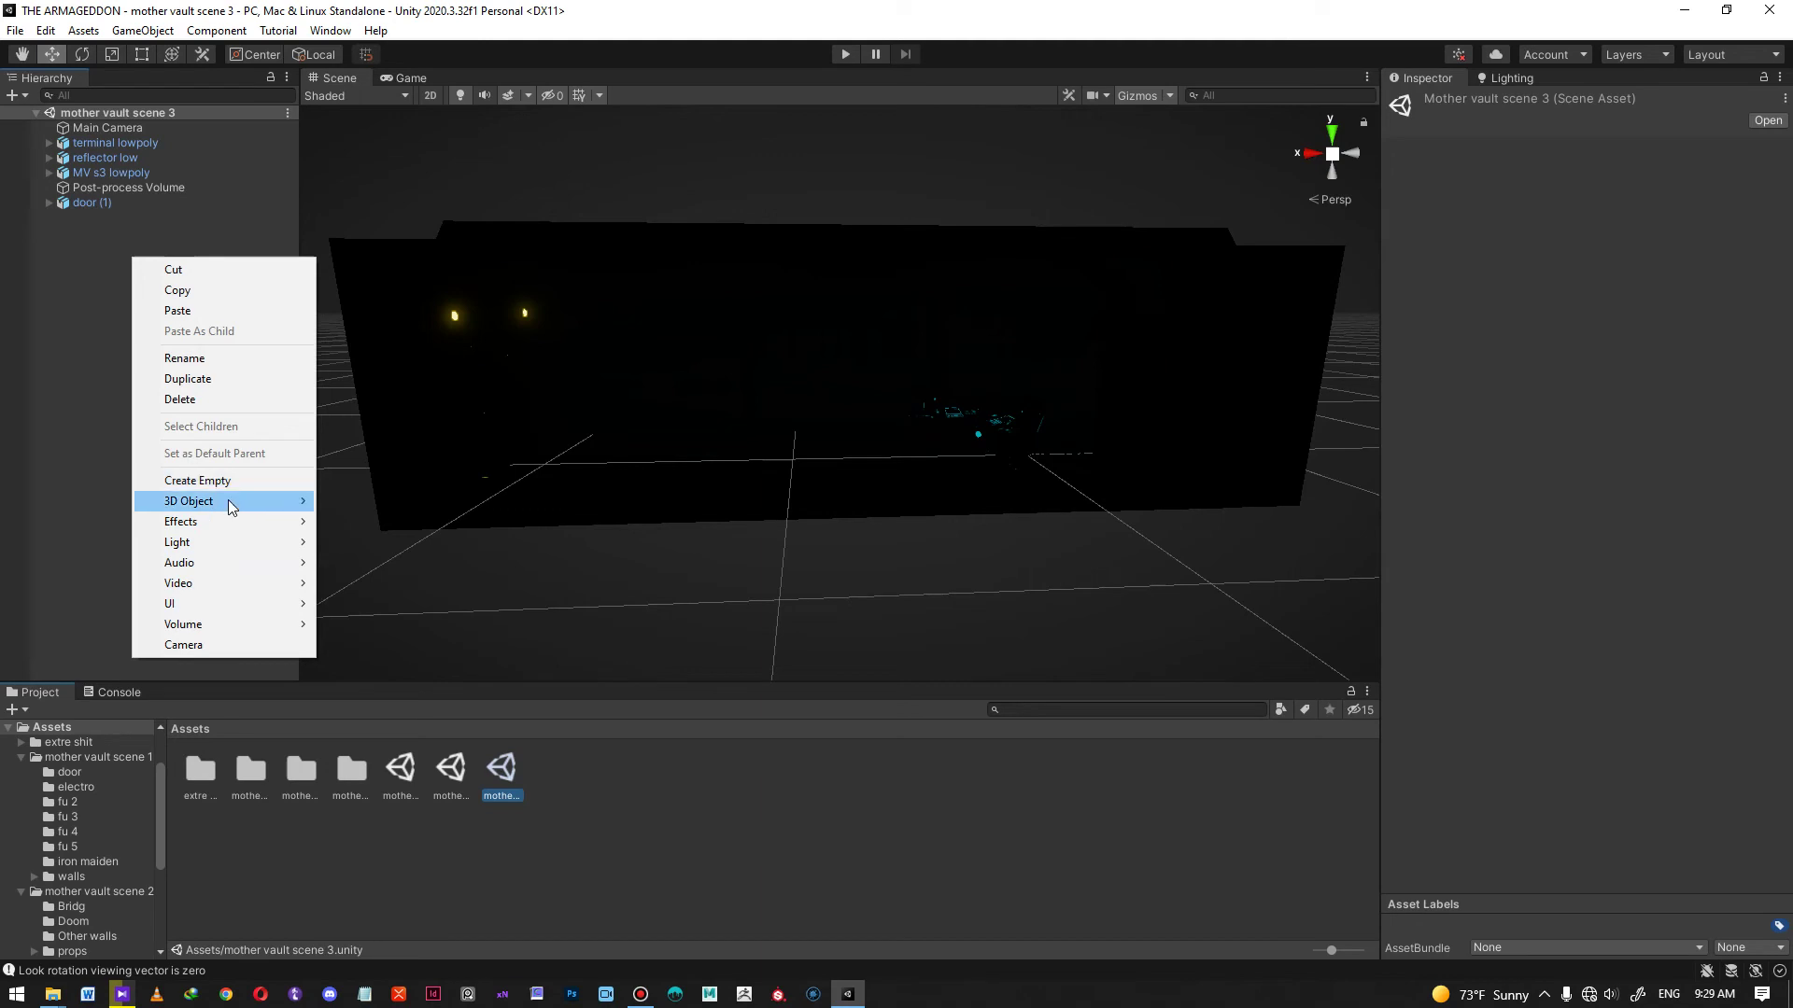
pyautogui.moveTo(239, 548)
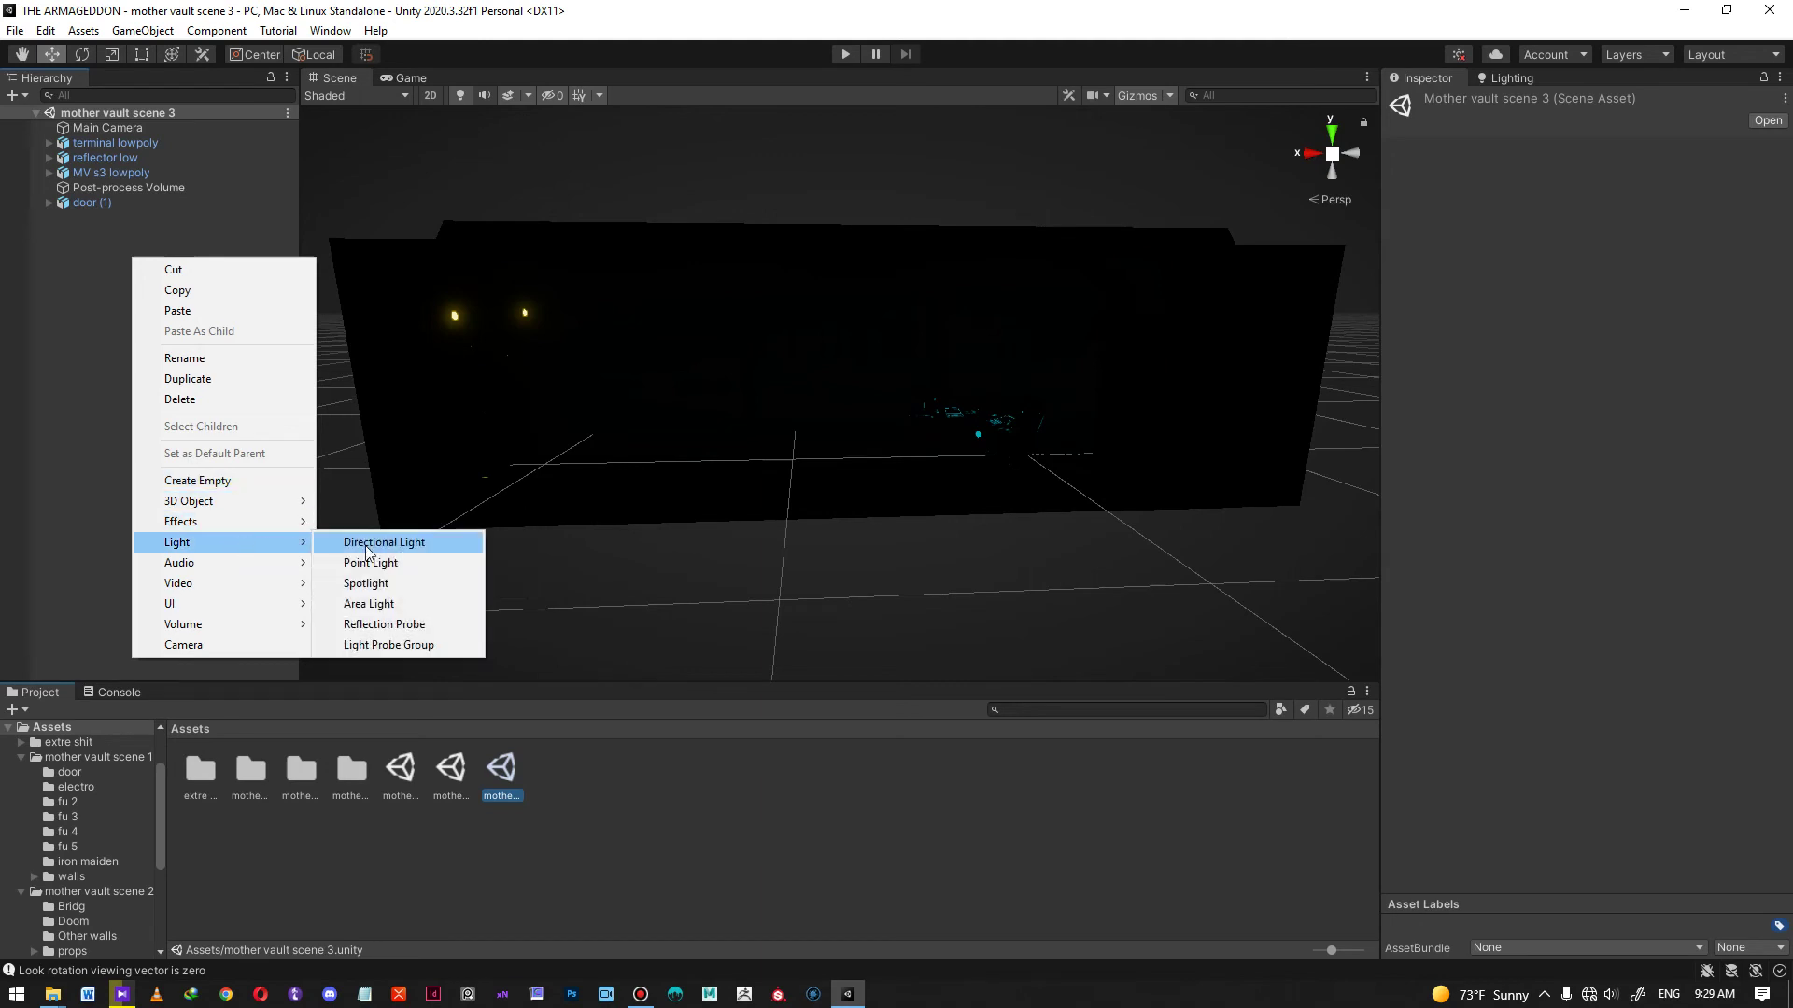
pyautogui.click(392, 562)
pyautogui.keyDown('alt'); pyautogui.moveTo(989, 339); pyautogui.dragTo(626, 537); pyautogui.keyUp('alt')
pyautogui.keyDown('alt'); pyautogui.moveTo(710, 504); pyautogui.dragTo(775, 467); pyautogui.keyUp('alt')
pyautogui.scroll(3, 781, 462)
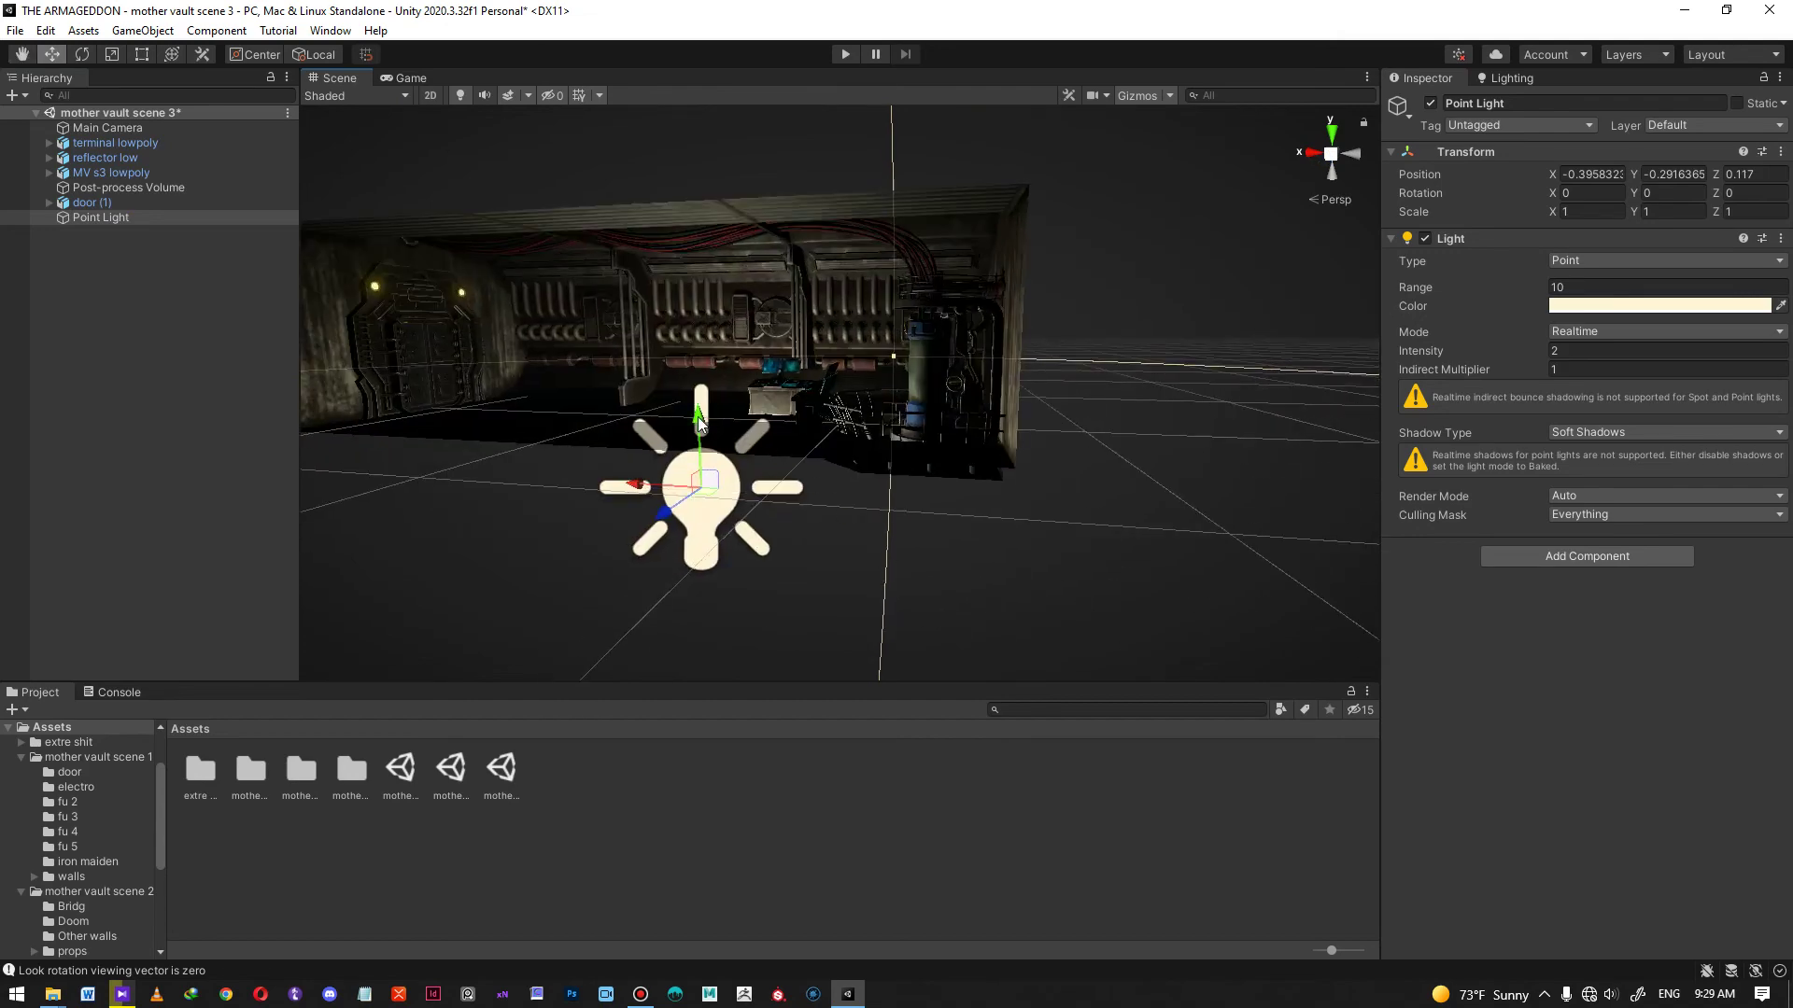
pyautogui.moveTo(699, 422); pyautogui.dragTo(724, 254)
pyautogui.keyDown('alt'); pyautogui.moveTo(724, 253); pyautogui.dragTo(911, 375, button='right'); pyautogui.keyUp('alt')
pyautogui.moveTo(1017, 323); pyautogui.dragTo(807, 302)
# - Change the new point light's color to white
pyautogui.click(1584, 308)
pyautogui.moveTo(1653, 410); pyautogui.dragTo(1611, 381)
pyautogui.click(1774, 288)
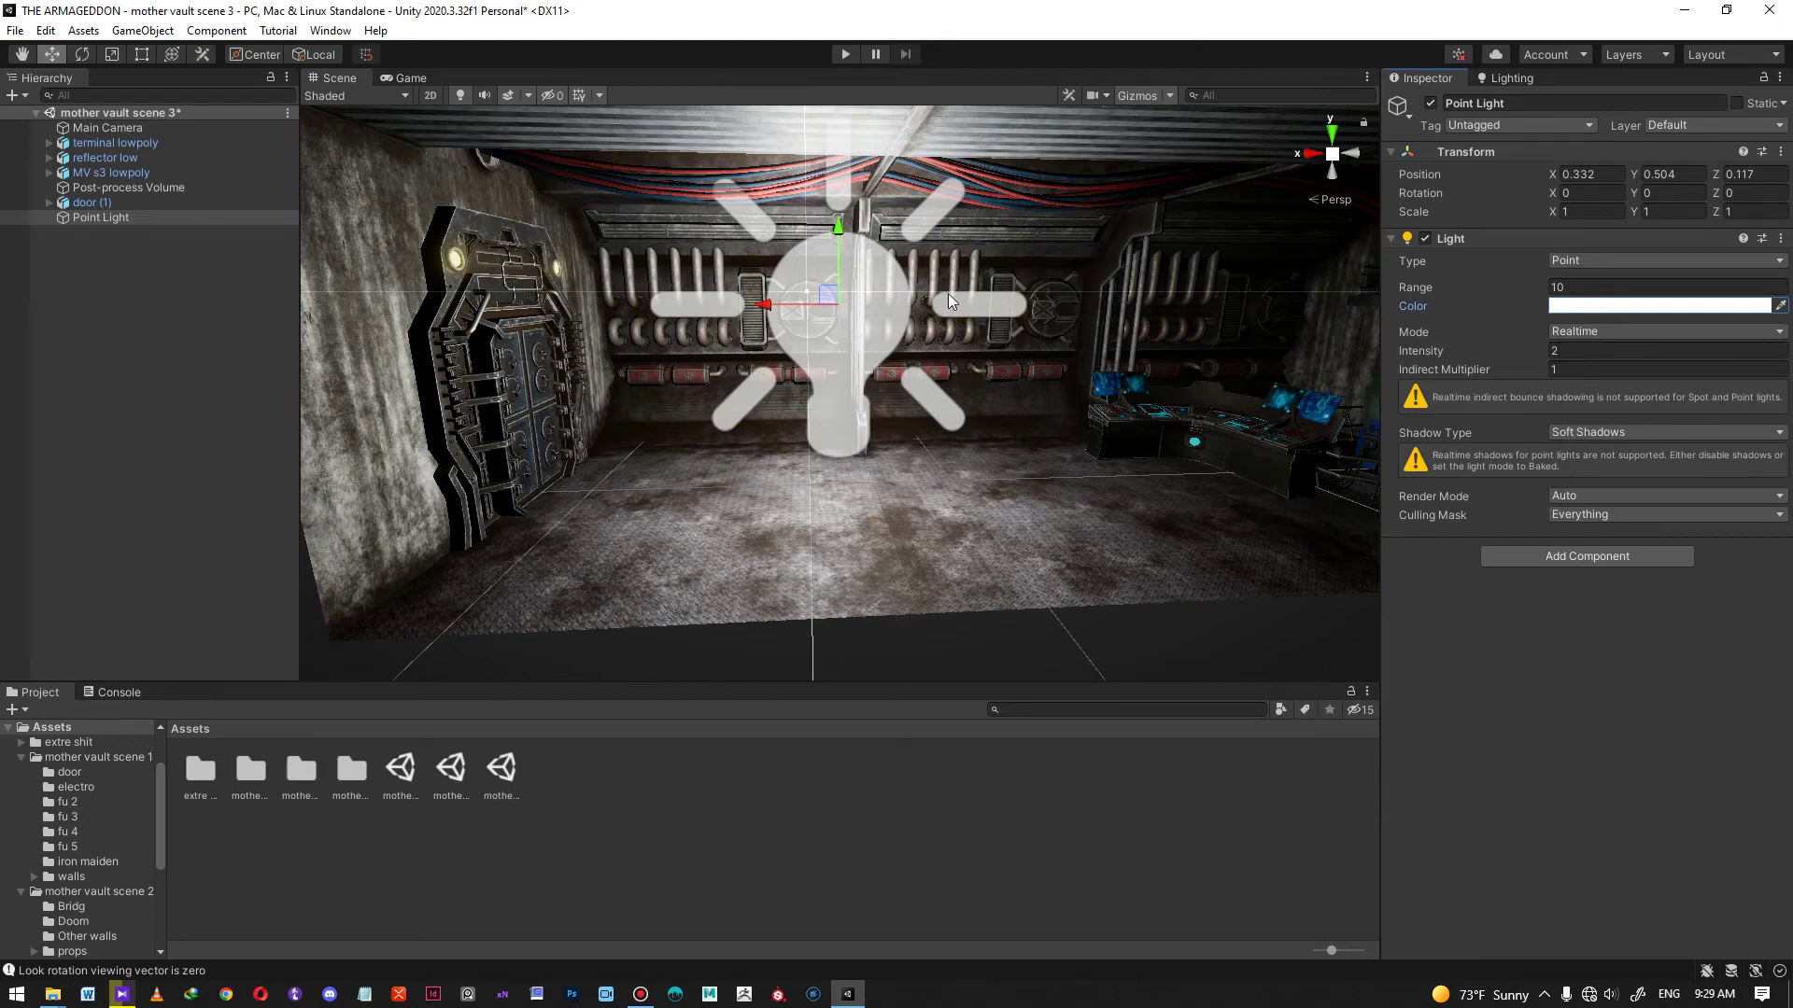
# - Raise the white point light towards the ceiling and shift it closer to the door, to X 0.444, Y 0.696
pyautogui.keyDown('alt'); pyautogui.moveTo(865, 320); pyautogui.dragTo(828, 300, button='right'); pyautogui.keyUp('alt')
pyautogui.keyDown('alt'); pyautogui.moveTo(828, 301); pyautogui.dragTo(919, 251); pyautogui.keyUp('alt')
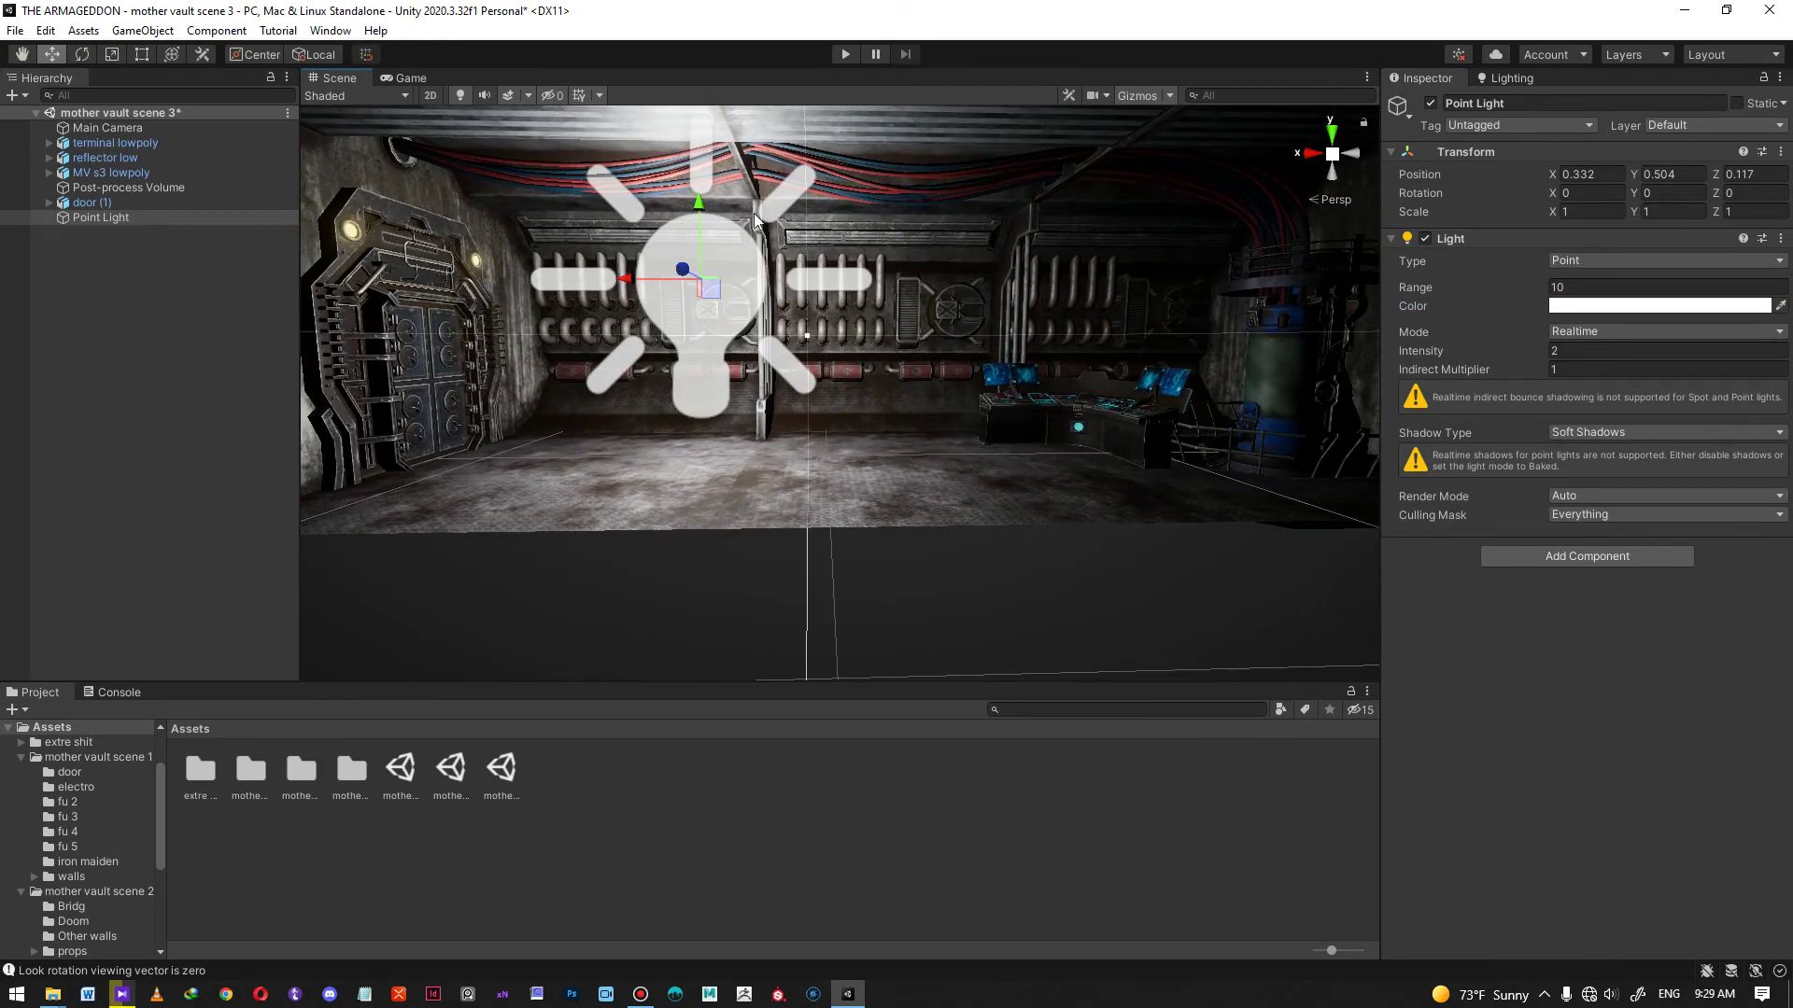
pyautogui.moveTo(705, 208); pyautogui.dragTo(702, 128)
pyautogui.moveTo(706, 174); pyautogui.dragTo(733, 192, button='middle')
pyautogui.moveTo(732, 250); pyautogui.dragTo(758, 282)
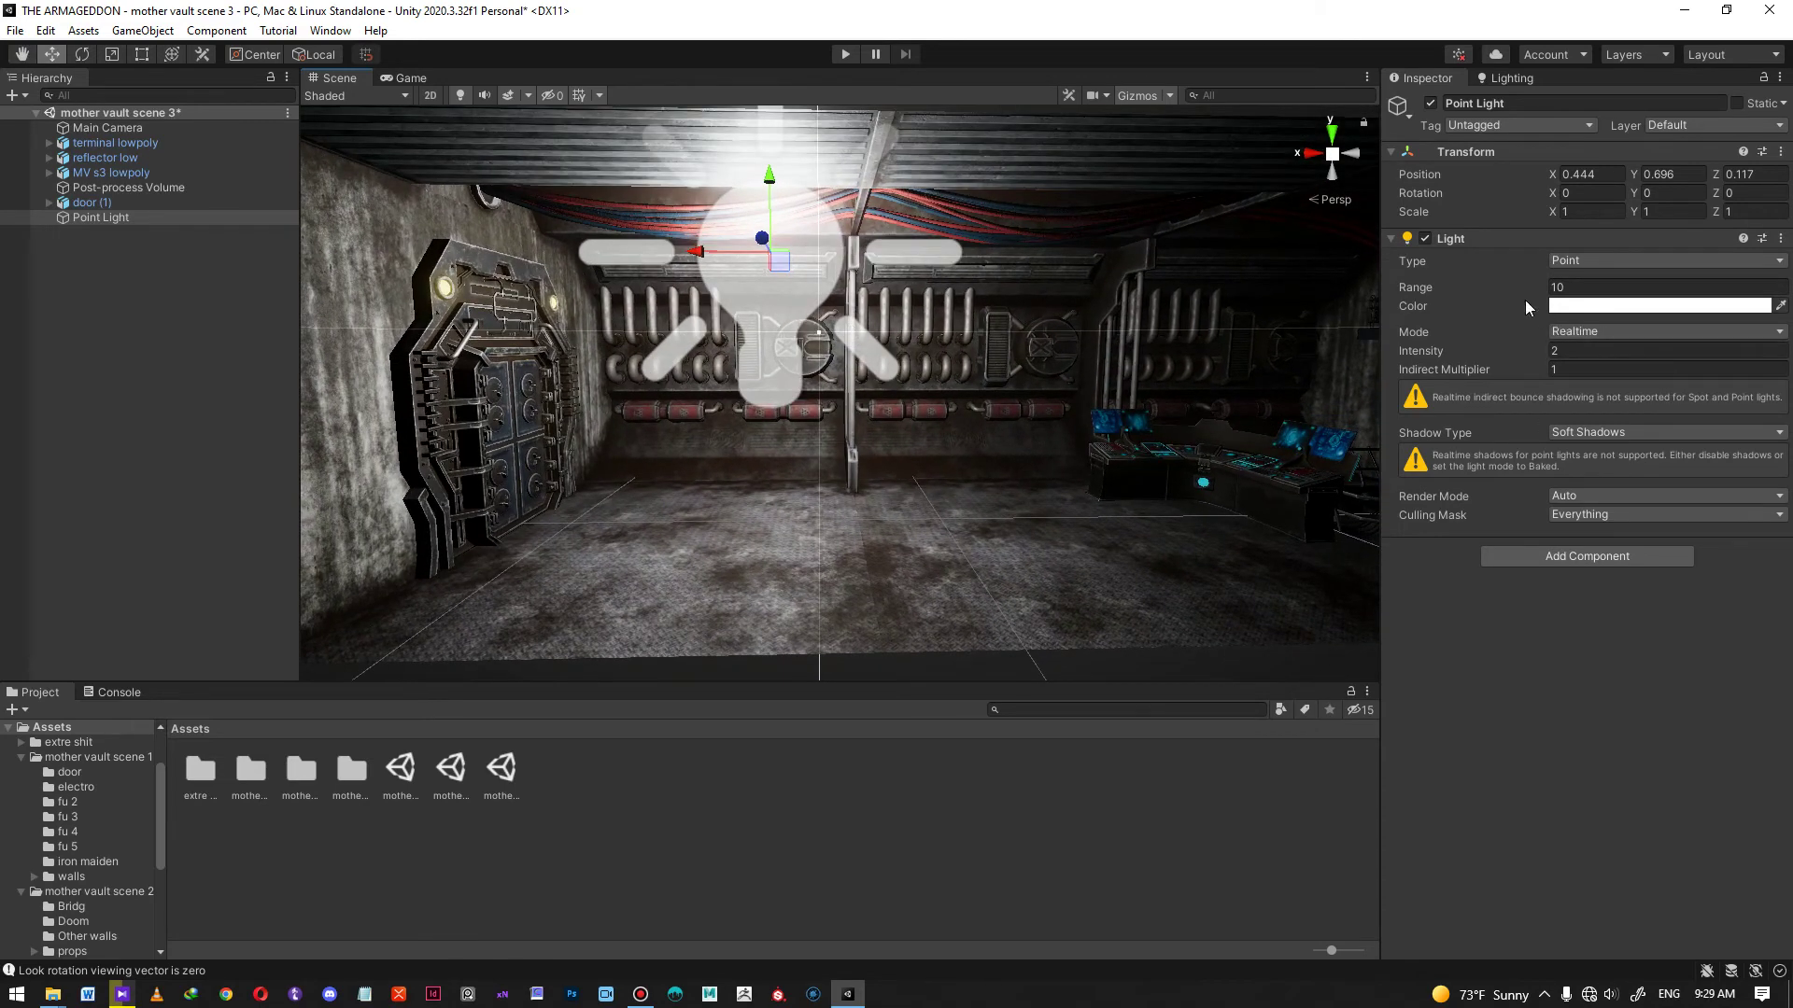
# - Set the point light's range to 1.44 and its intensity to 1.1
pyautogui.moveTo(1417, 284); pyautogui.dragTo(1226, 289)
pyautogui.moveTo(1430, 353); pyautogui.dragTo(1419, 355)
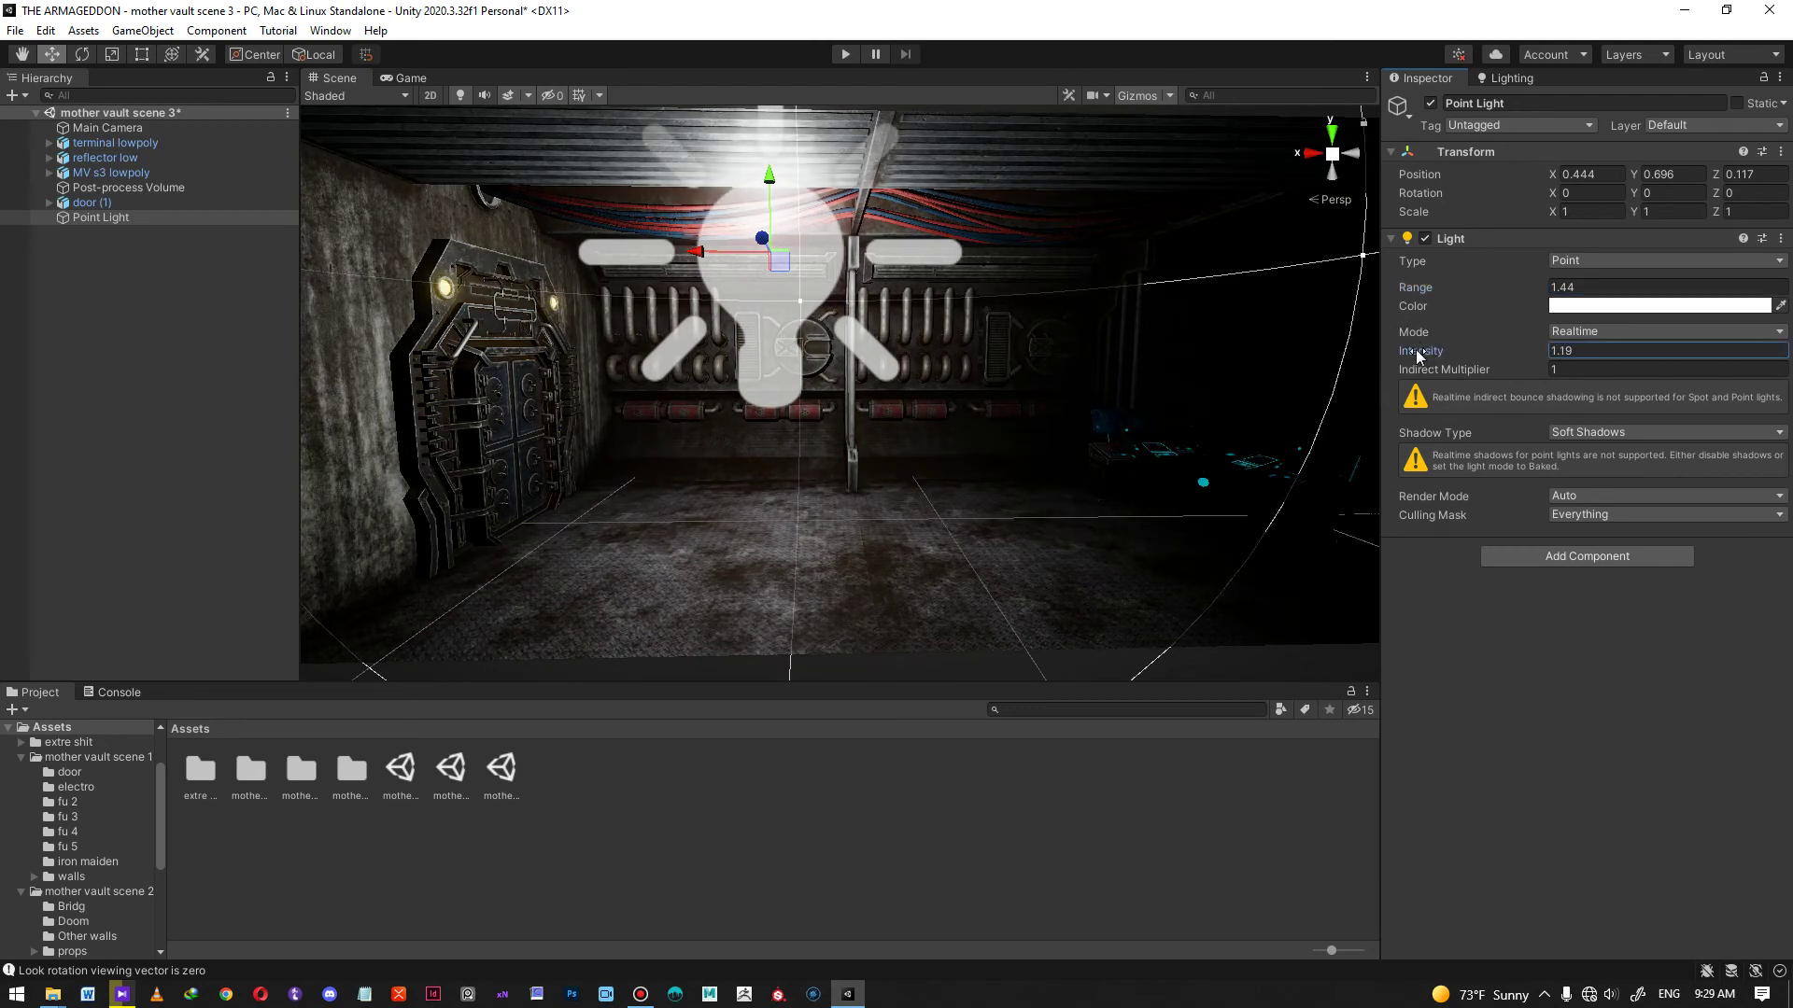
pyautogui.moveTo(978, 397); pyautogui.dragTo(808, 412, button='middle')
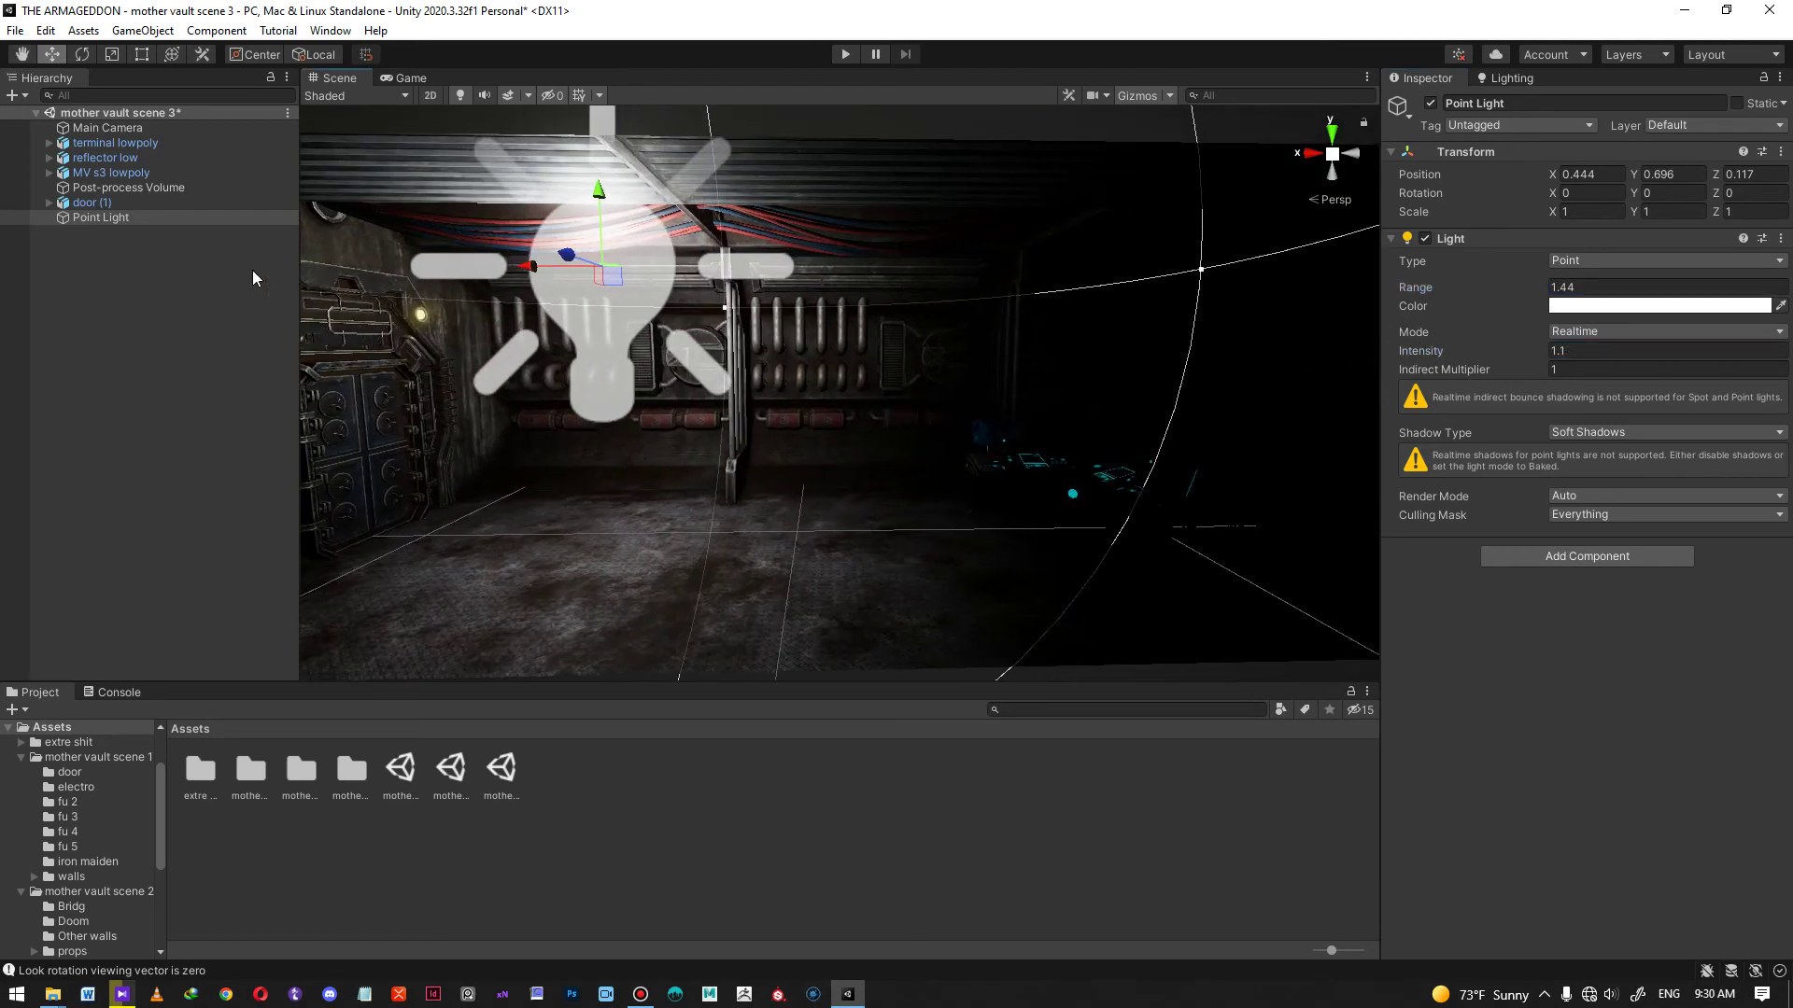
# - Duplicate the point light and move the copy across the room towards the terminal, to X -0.574
pyautogui.rightClick(127, 222)
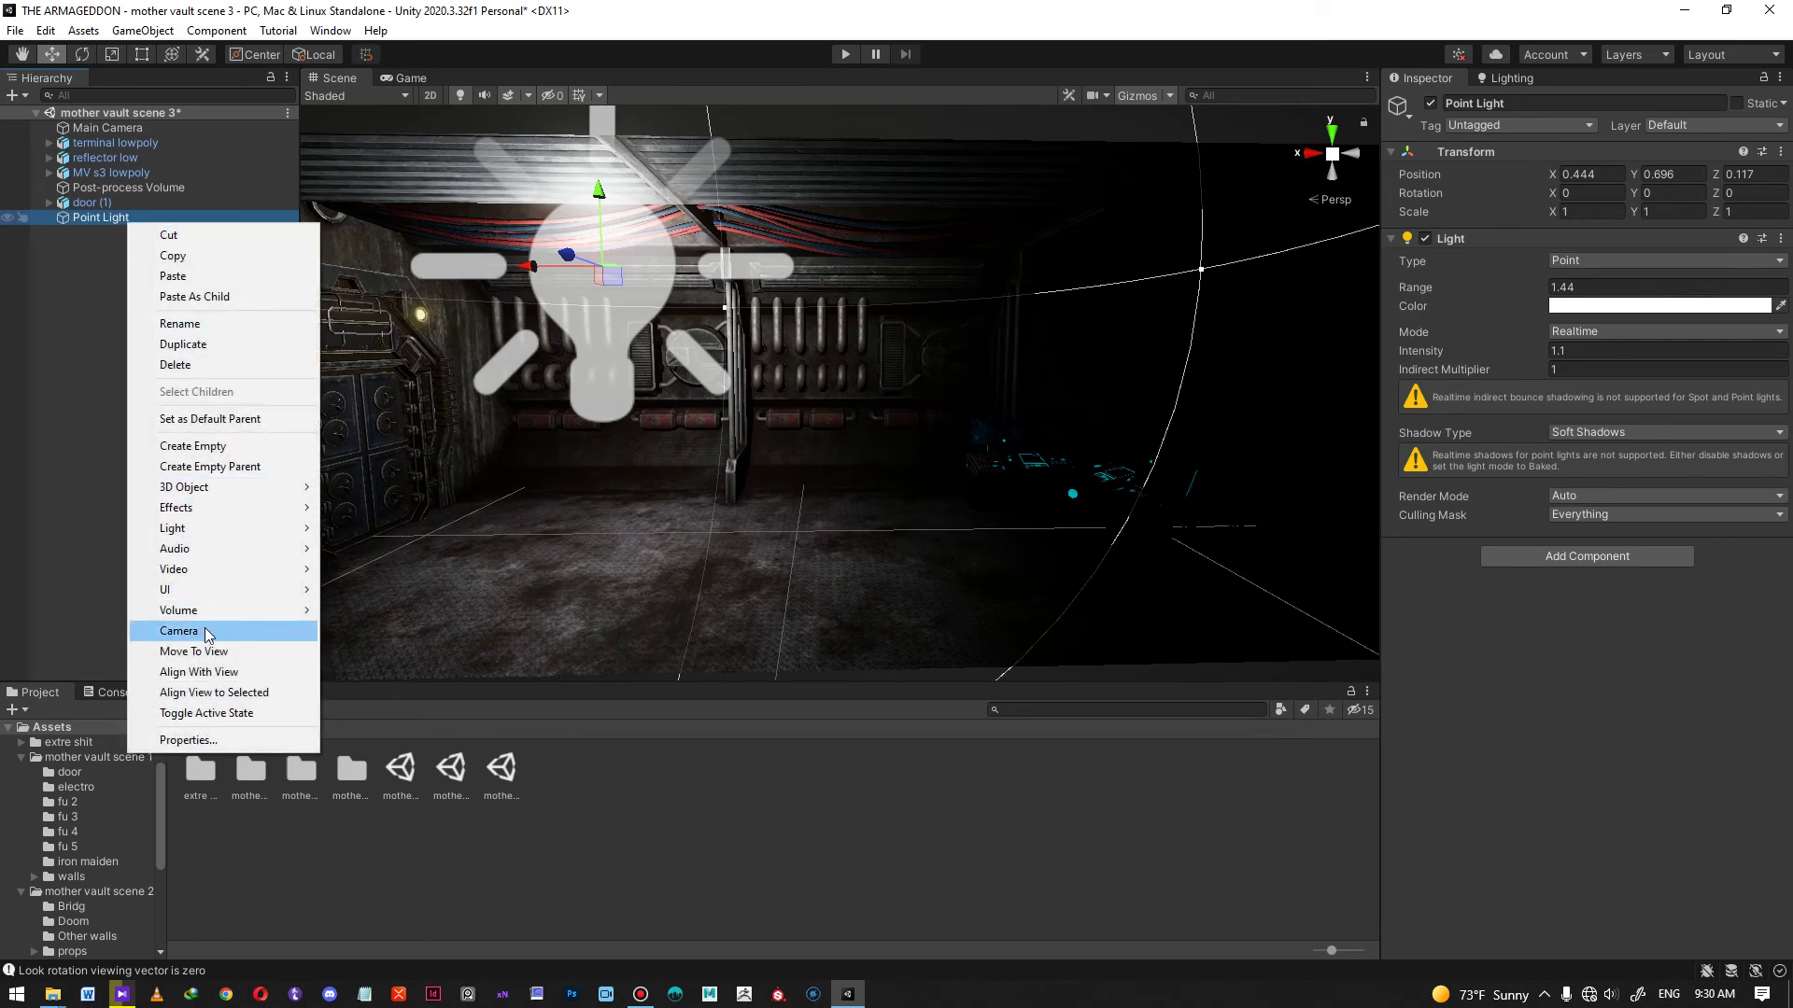
pyautogui.click(234, 343)
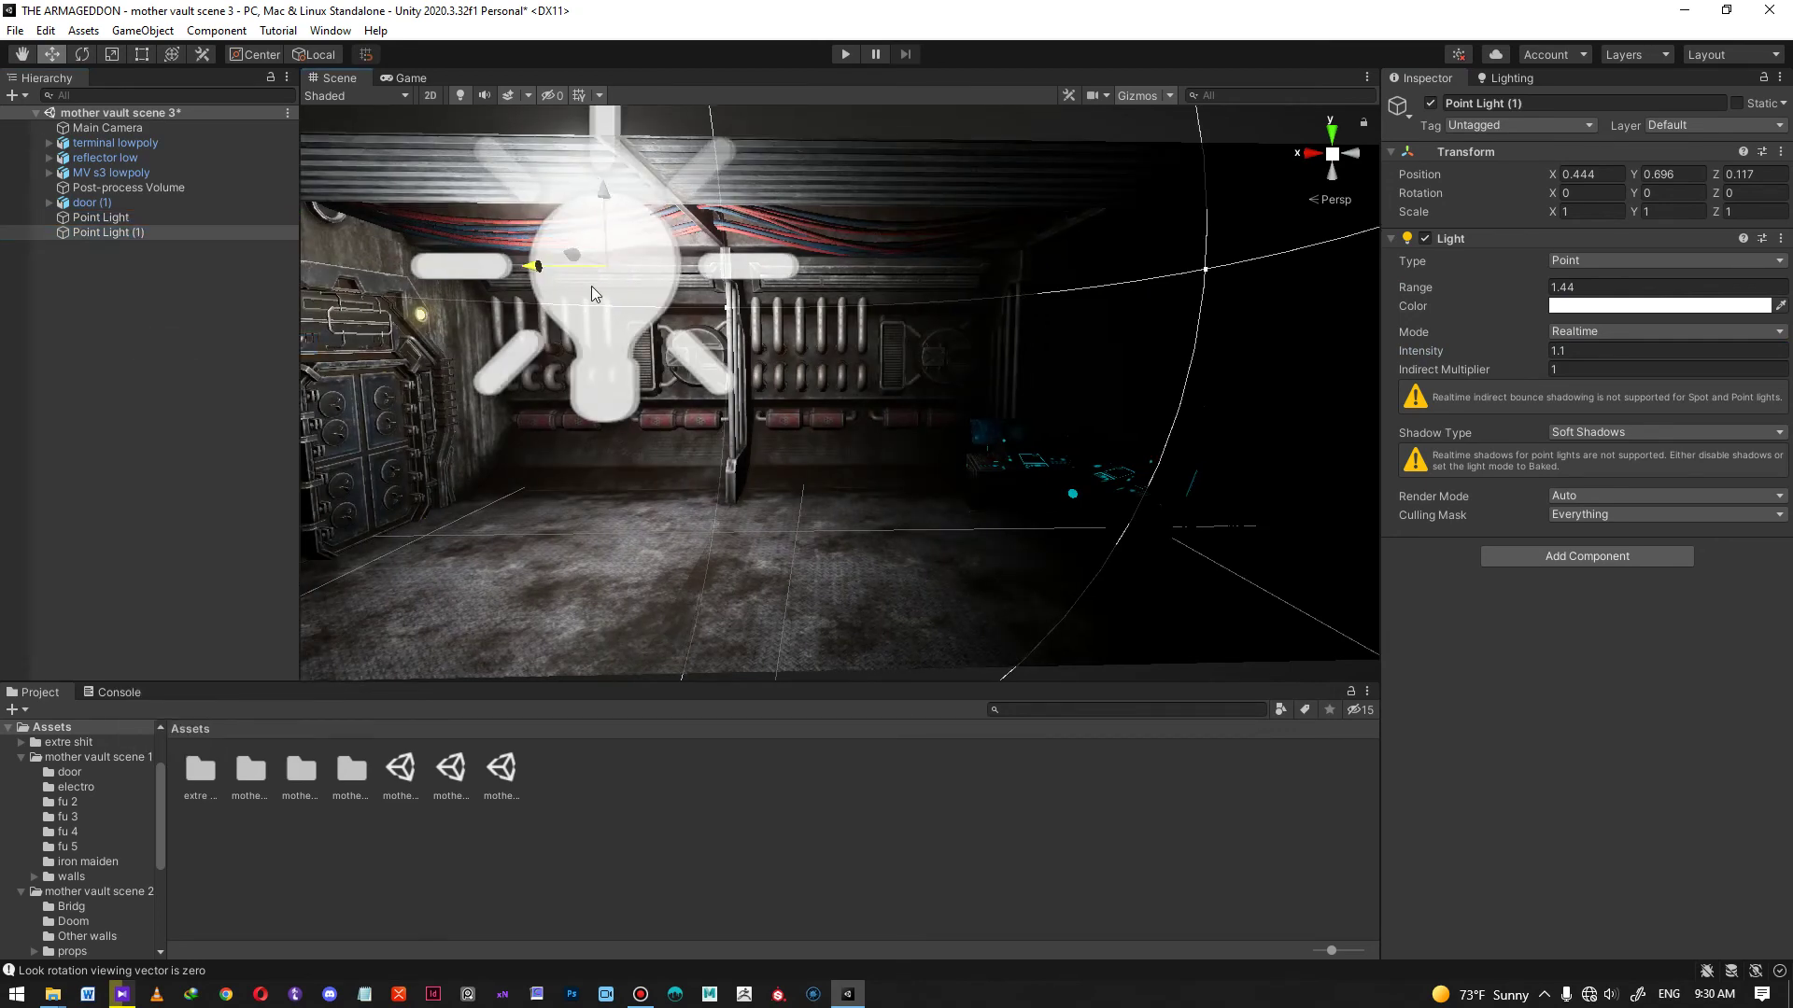
pyautogui.moveTo(591, 286); pyautogui.dragTo(1020, 427)
pyautogui.moveTo(1102, 385); pyautogui.dragTo(938, 331, button='middle')
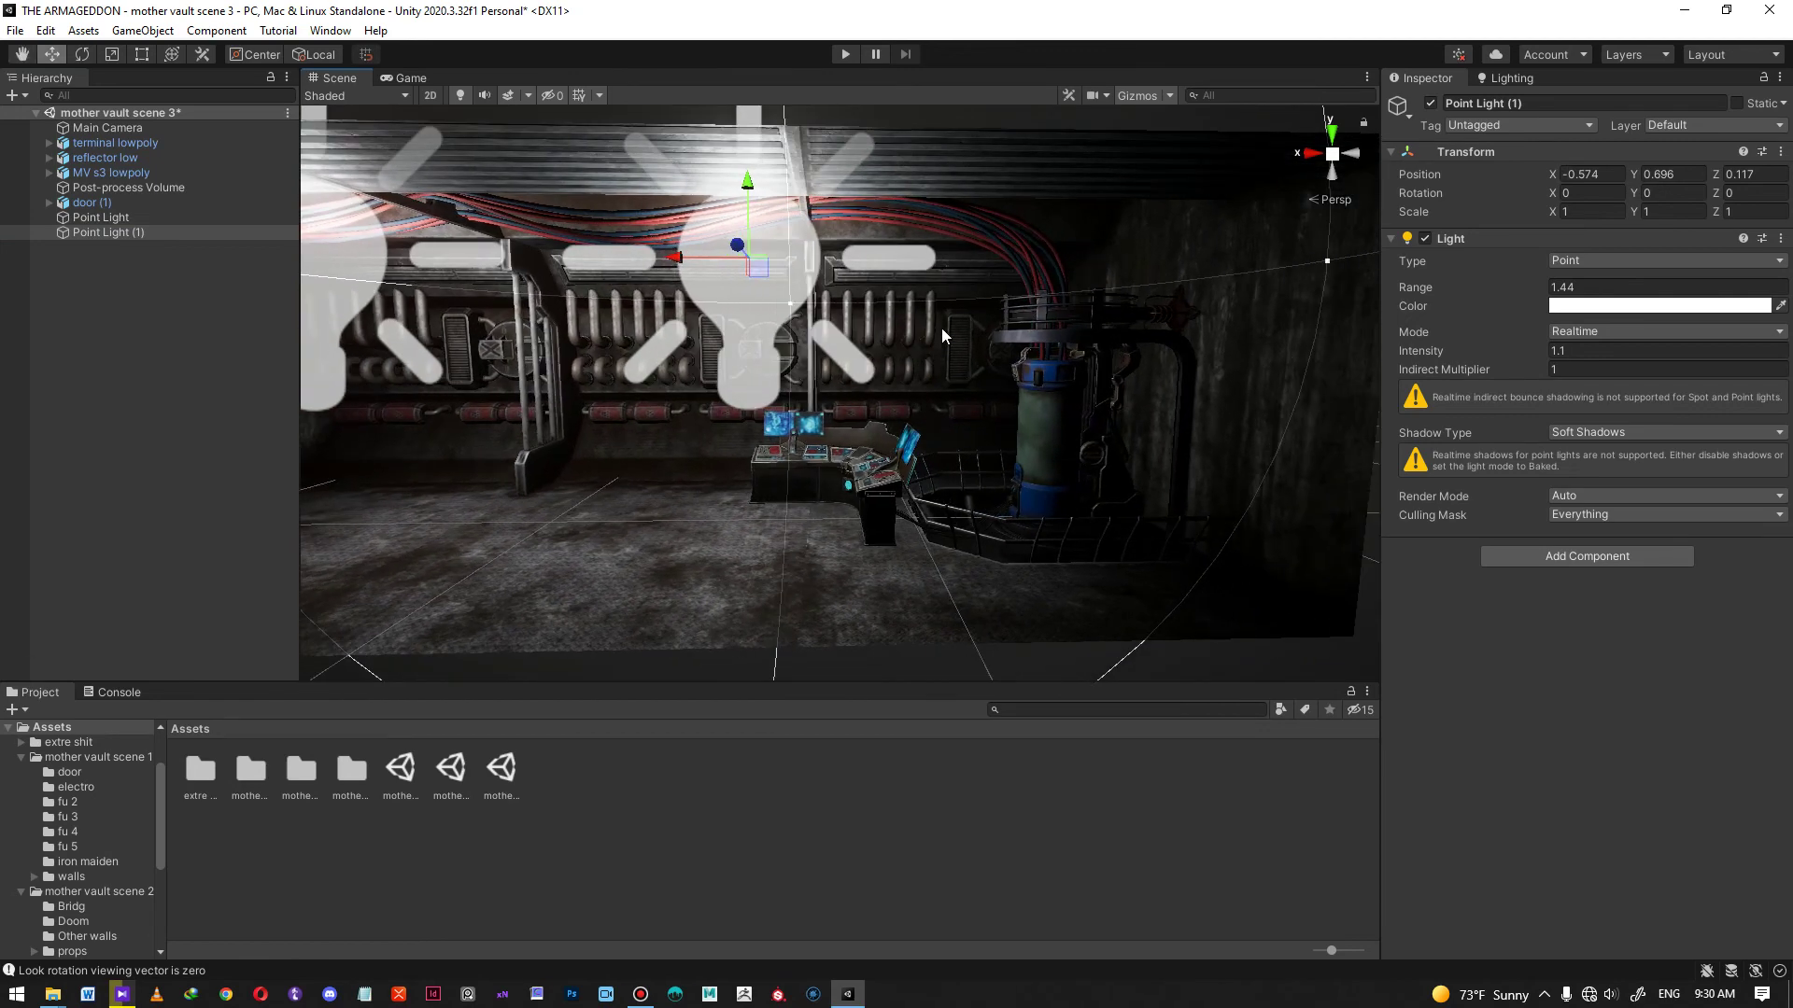
# - Move the duplicated point light closer to the blue tank, to X -0.948, Y 0.697
pyautogui.moveTo(764, 266); pyautogui.dragTo(915, 276)
pyautogui.moveTo(915, 277); pyautogui.dragTo(963, 282, button='middle')
pyautogui.press('f')
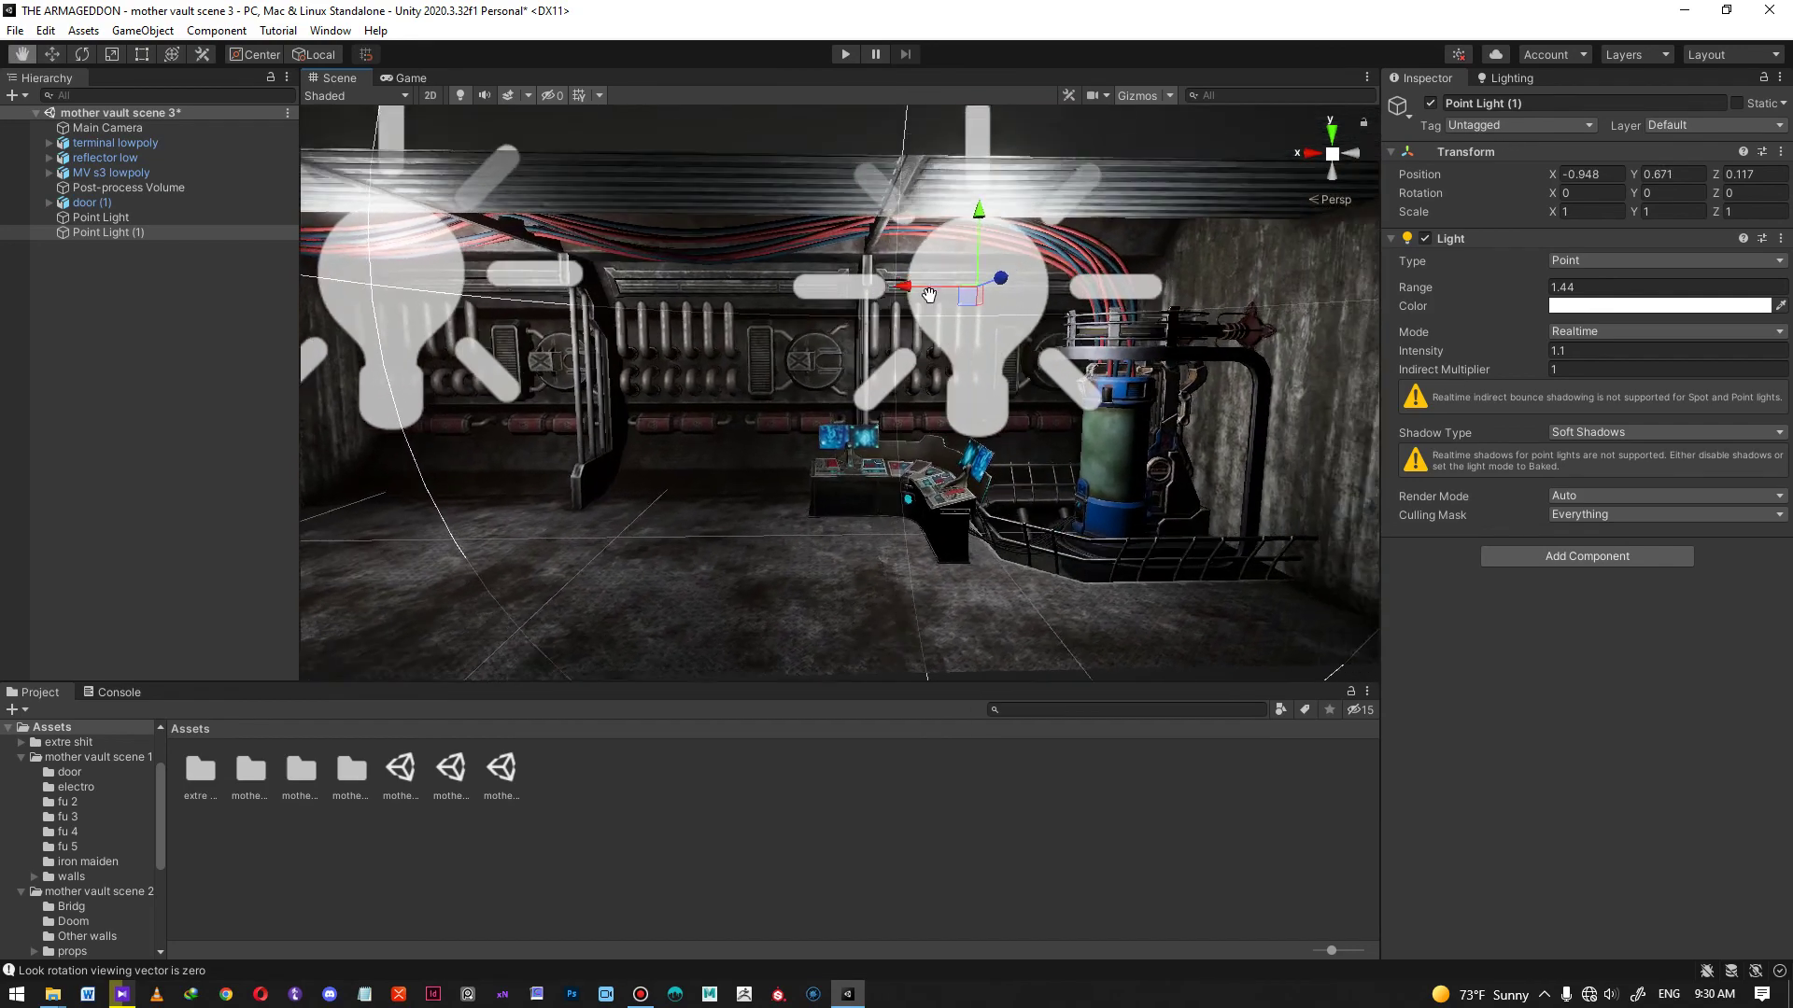
pyautogui.moveTo(866, 193); pyautogui.dragTo(874, 172)
pyautogui.scroll(-4, 874, 187)
pyautogui.moveTo(569, 297); pyautogui.dragTo(844, 243, button='middle')
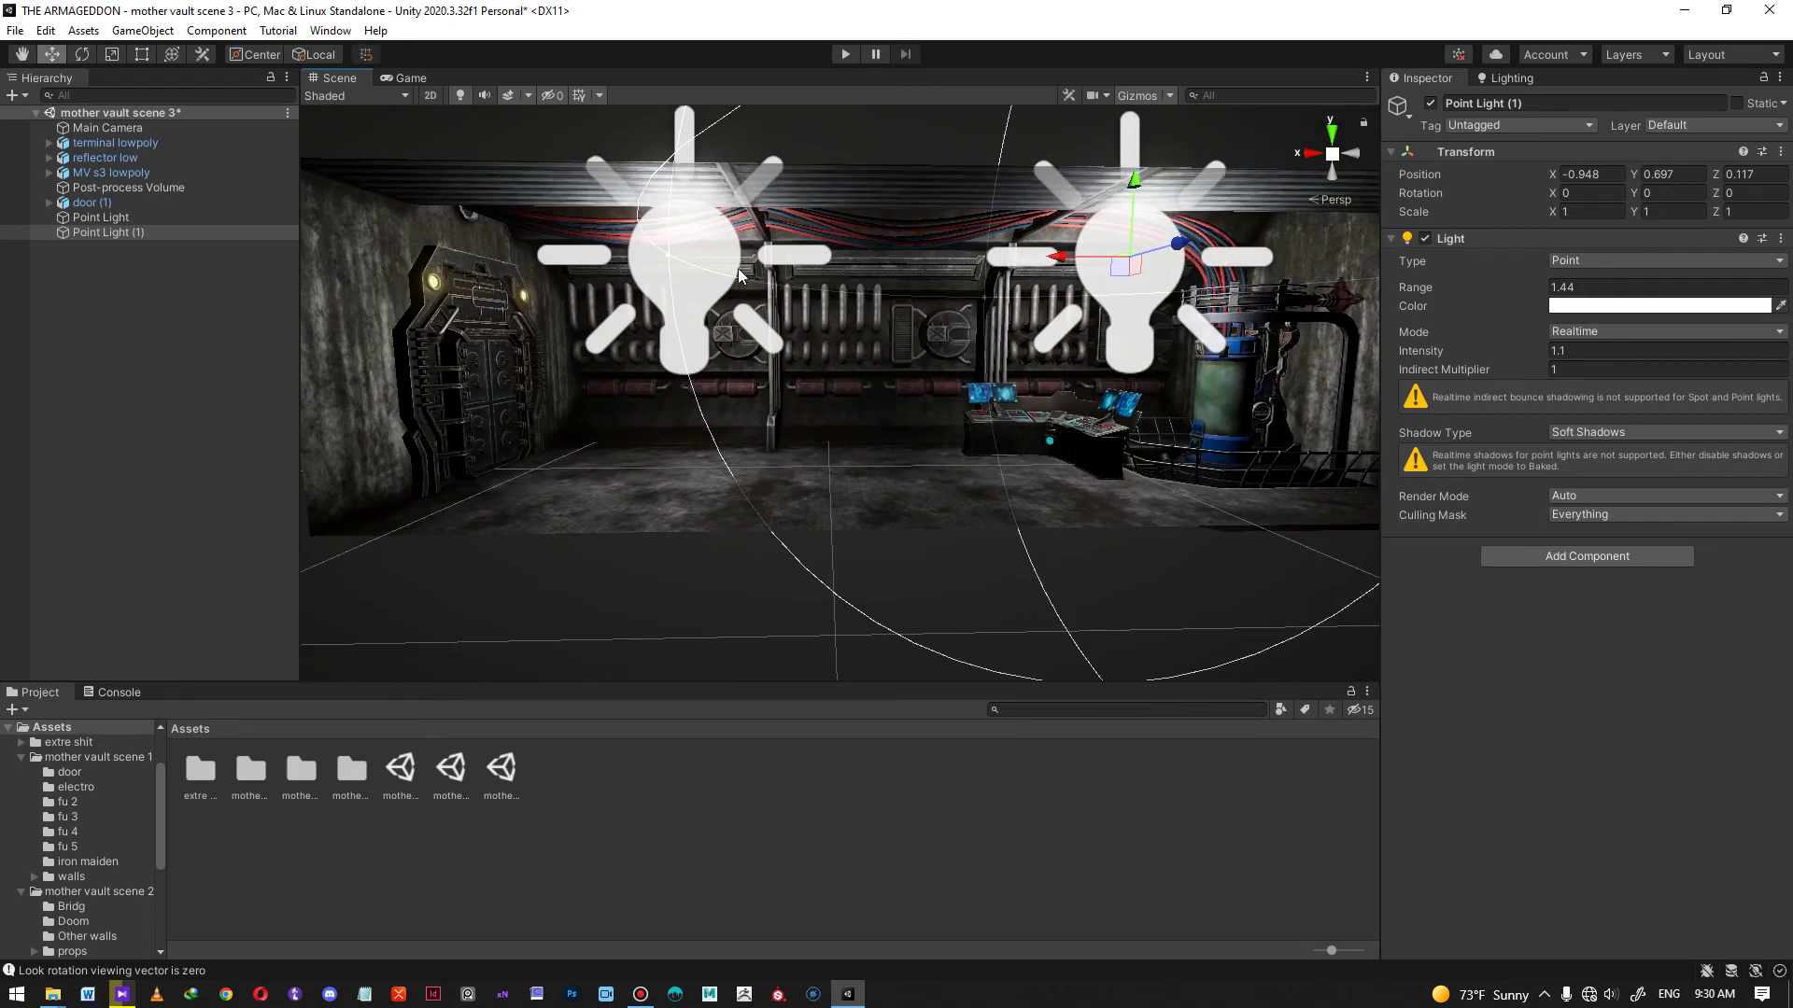
# - Lower the duplicated point light's intensity to 0.6
pyautogui.moveTo(1136, 284); pyautogui.dragTo(1055, 305, button='middle')
pyautogui.scroll(2, 1092, 319)
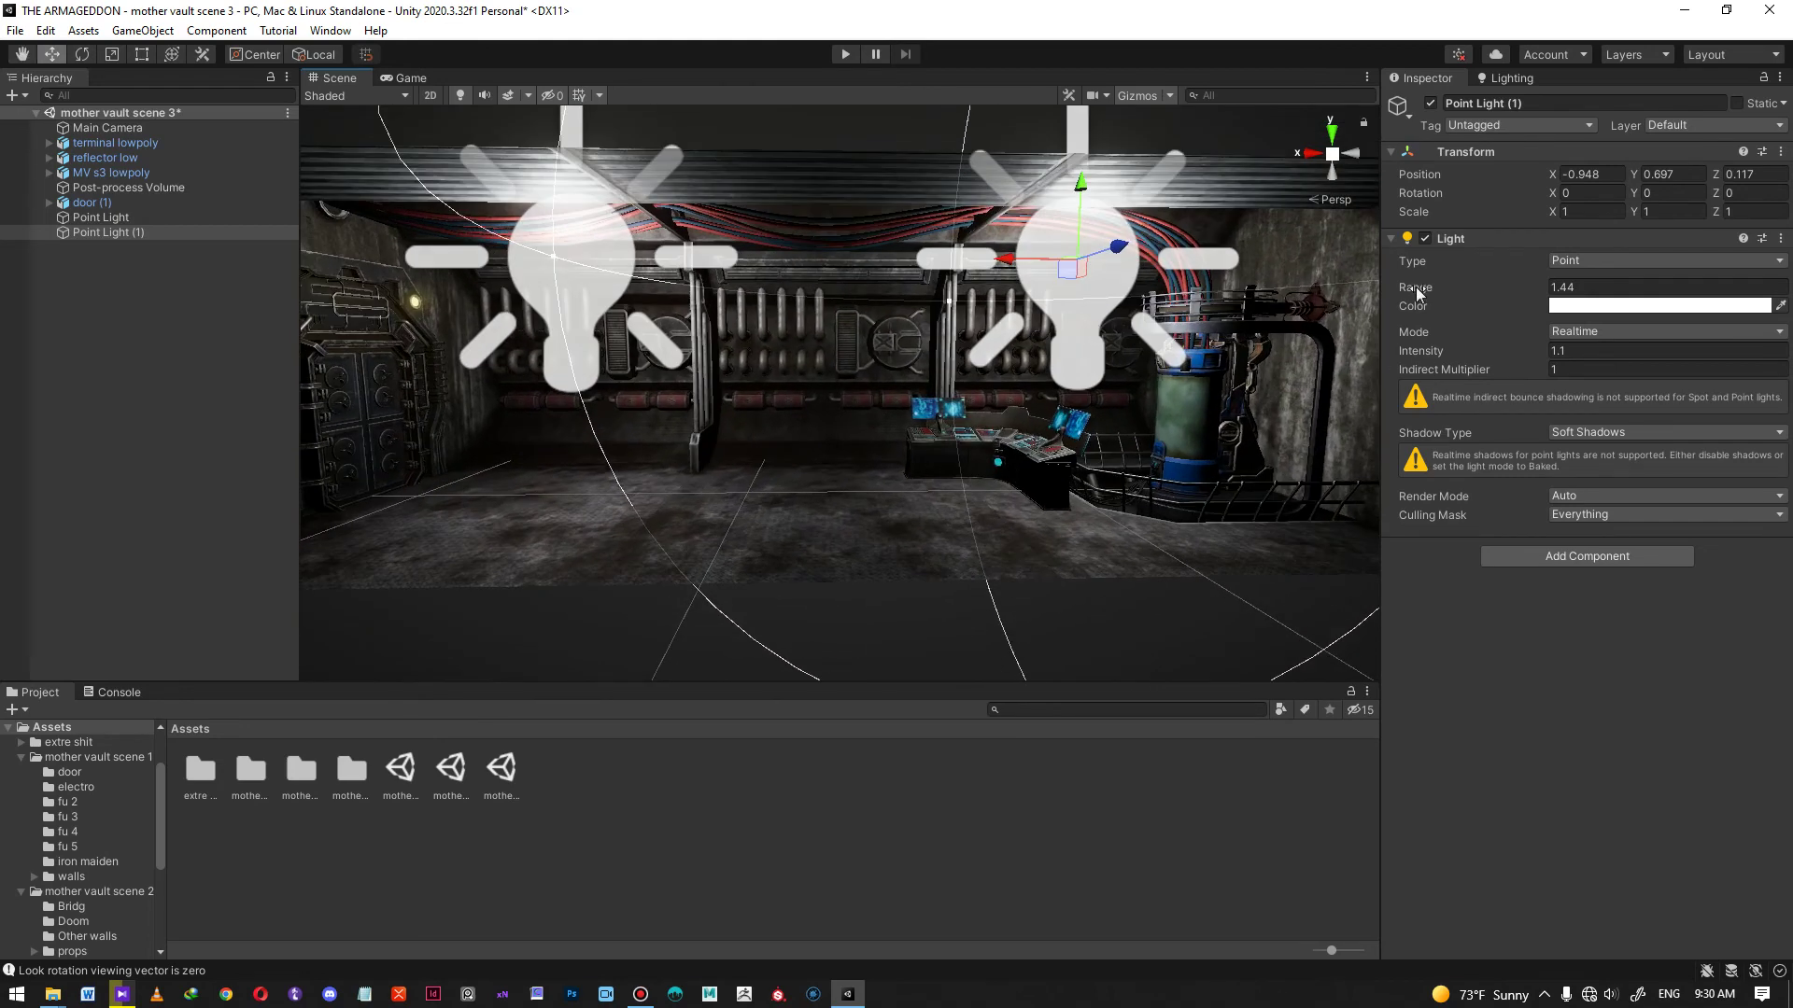
pyautogui.moveTo(1435, 353); pyautogui.dragTo(1419, 353)
pyautogui.moveTo(1584, 356); pyautogui.dragTo(1492, 358)
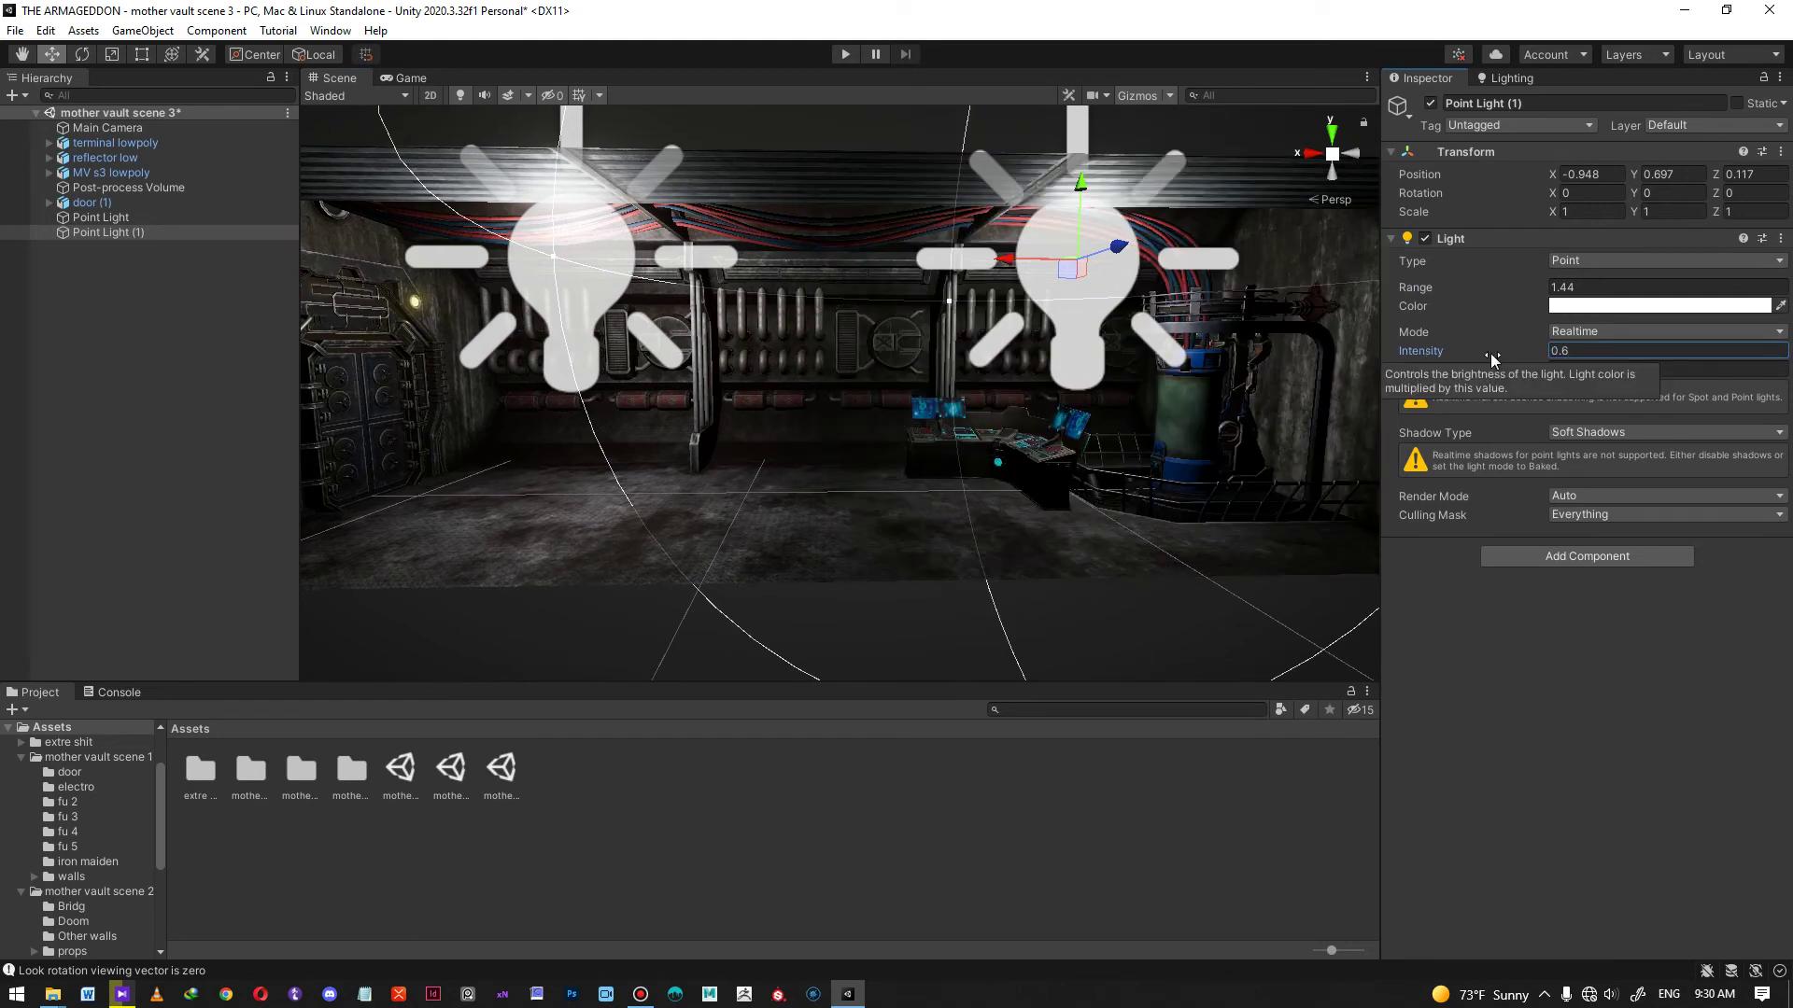
# - Lower the original point light's intensity to 0.6 and move it towards the door, to X 0.609
pyautogui.click(581, 282)
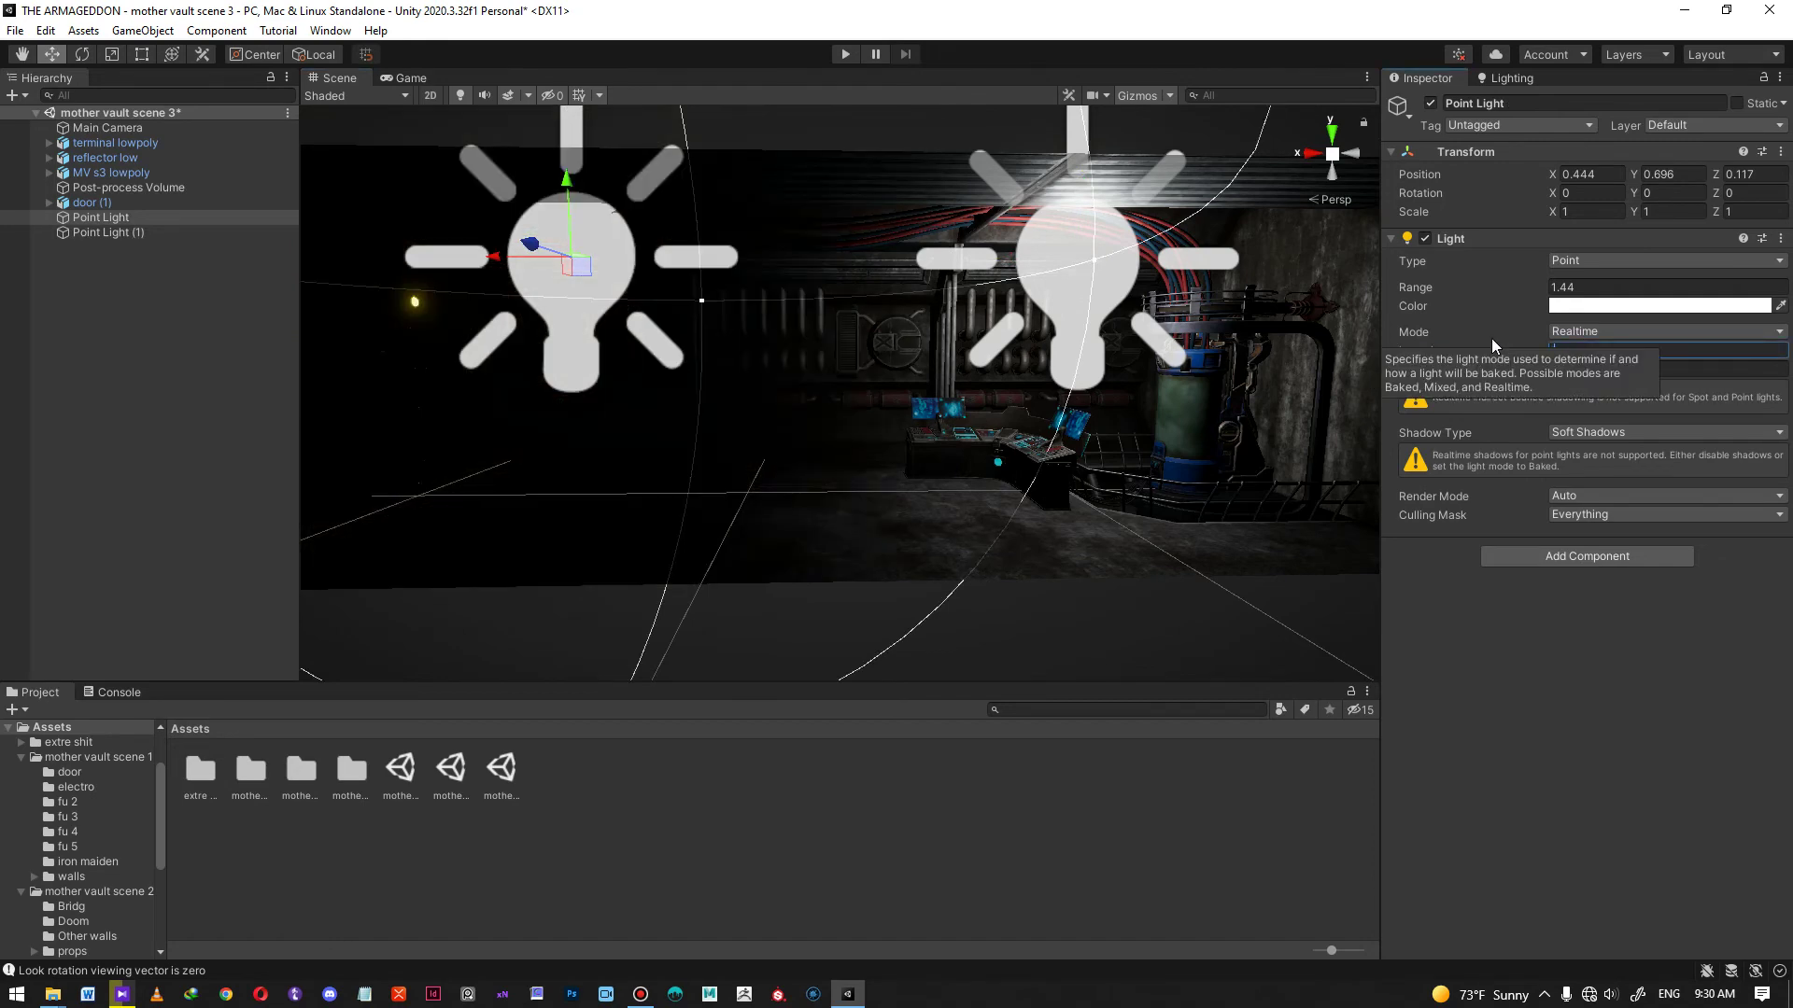
pyautogui.moveTo(915, 336); pyautogui.dragTo(979, 343, button='middle')
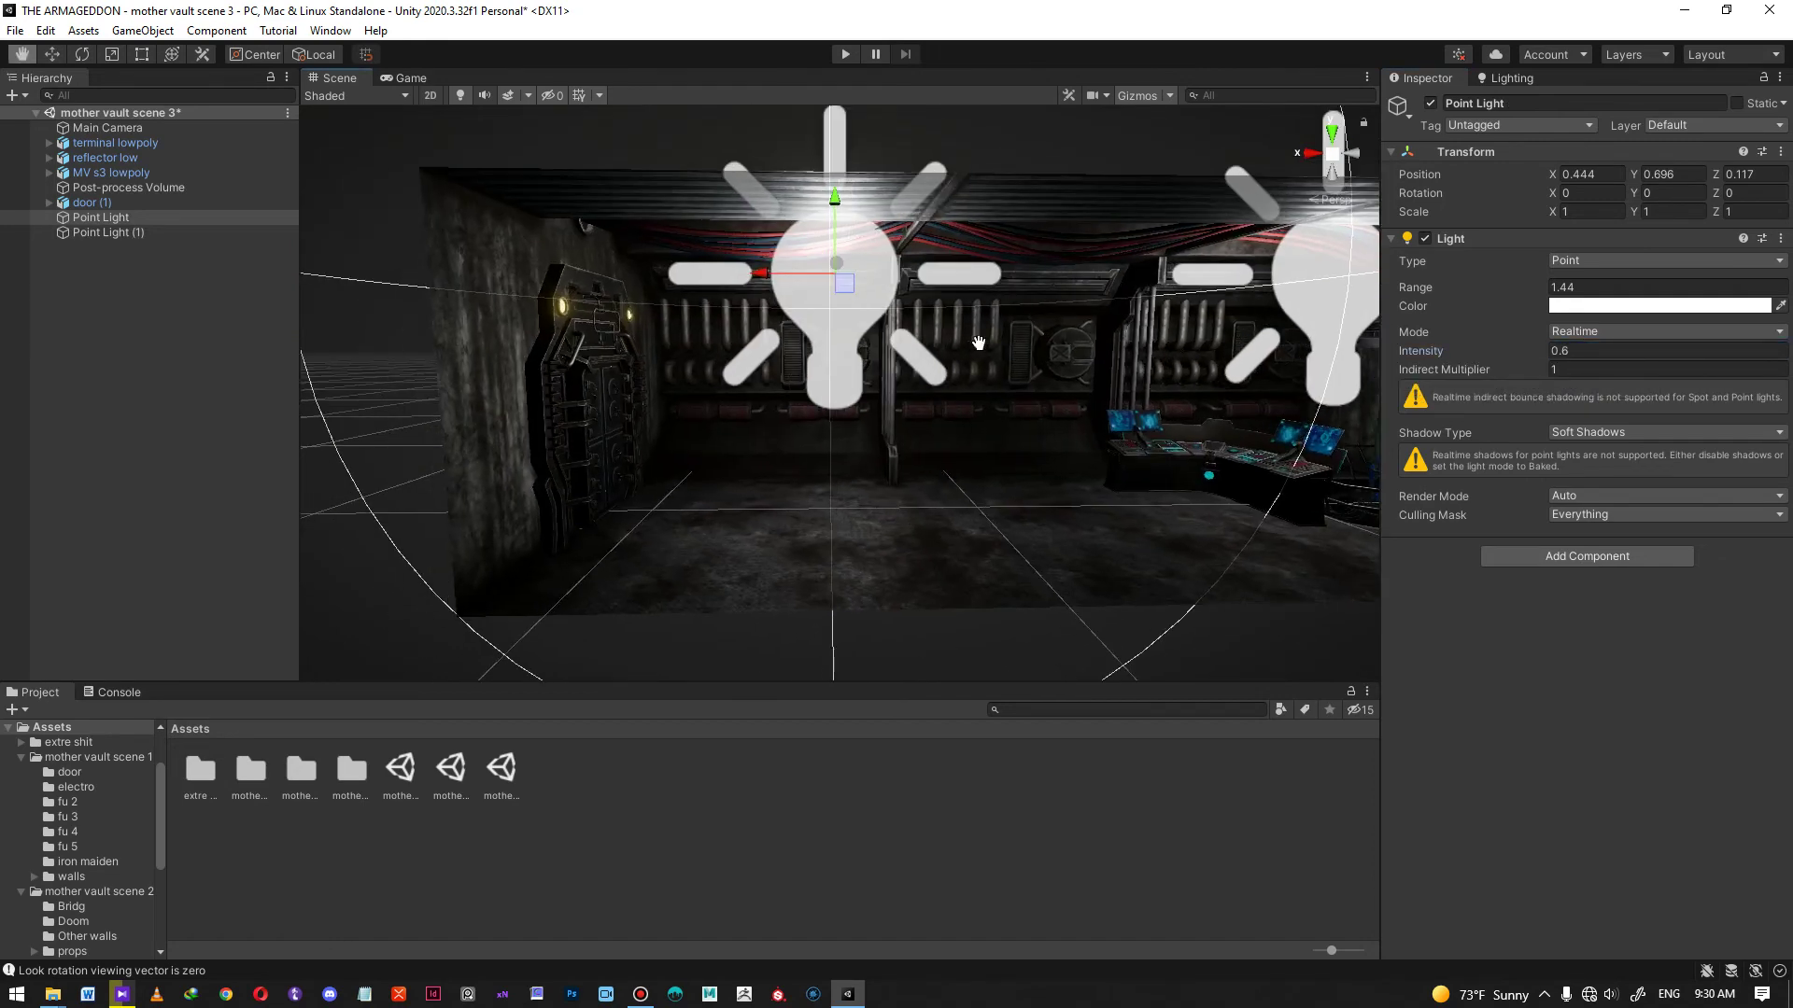
pyautogui.moveTo(766, 278); pyautogui.dragTo(705, 276)
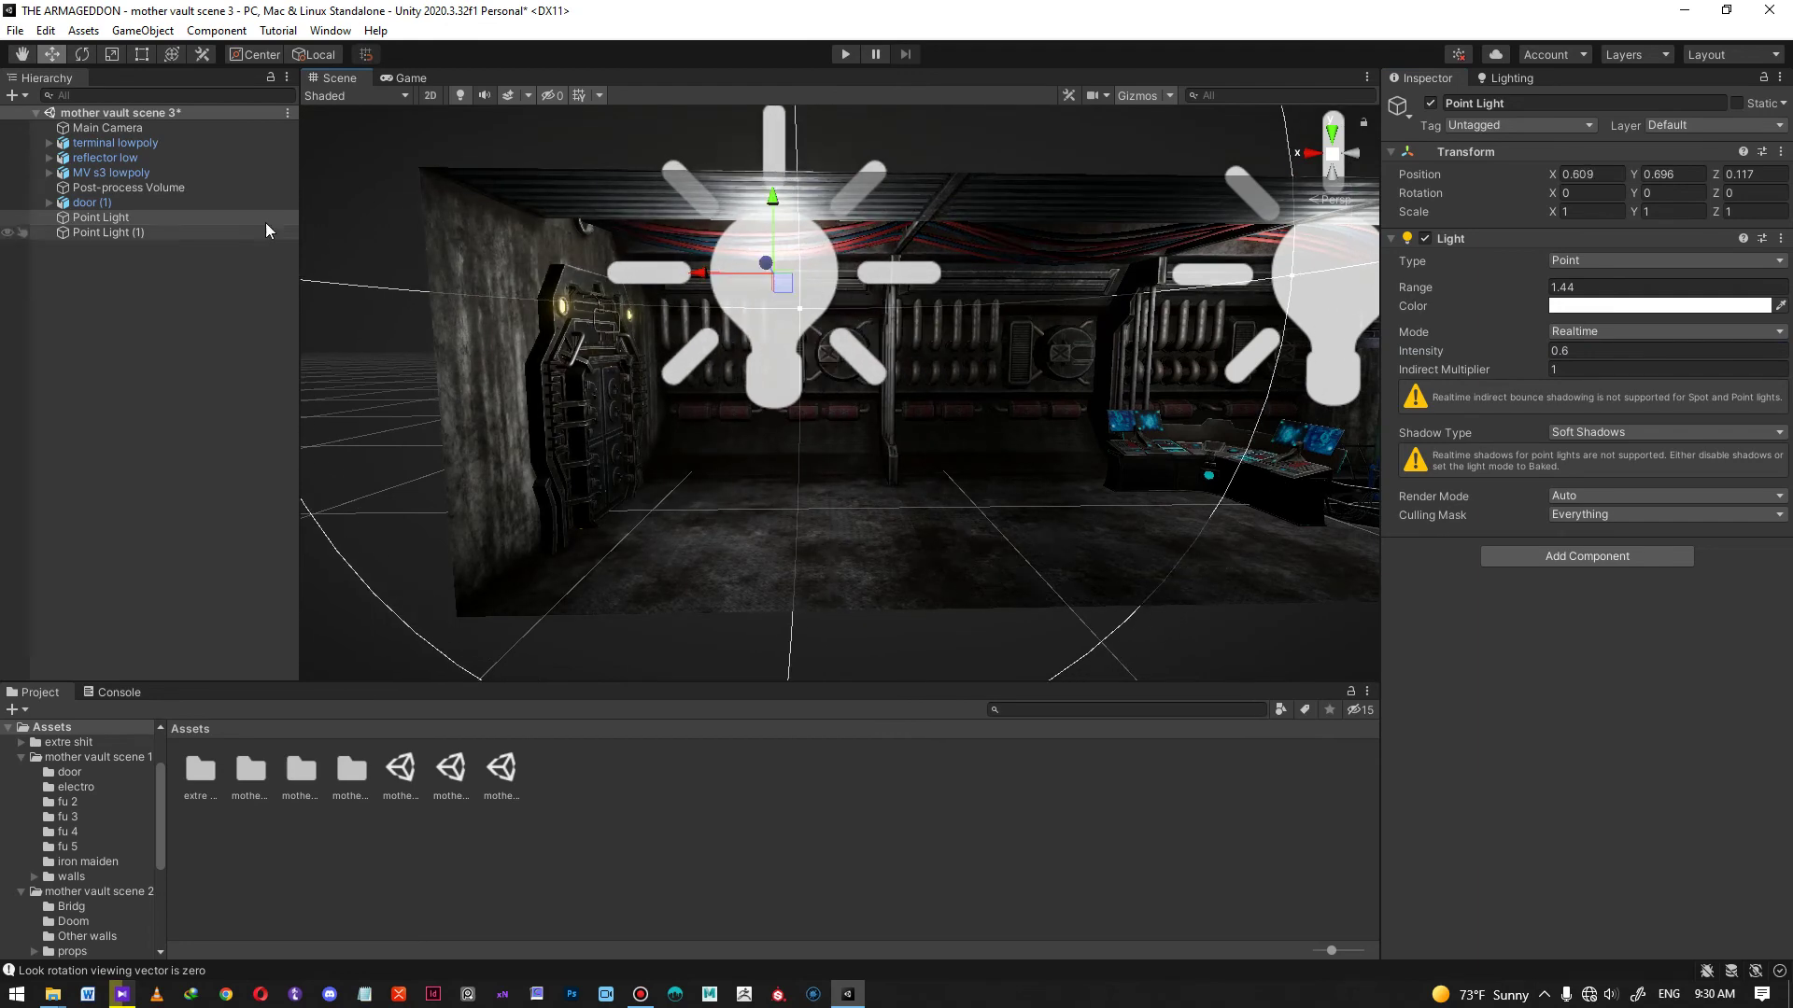
# - Duplicate the point light near the door and move the copy between the two existing lights, to X -0.236
pyautogui.rightClick(134, 216)
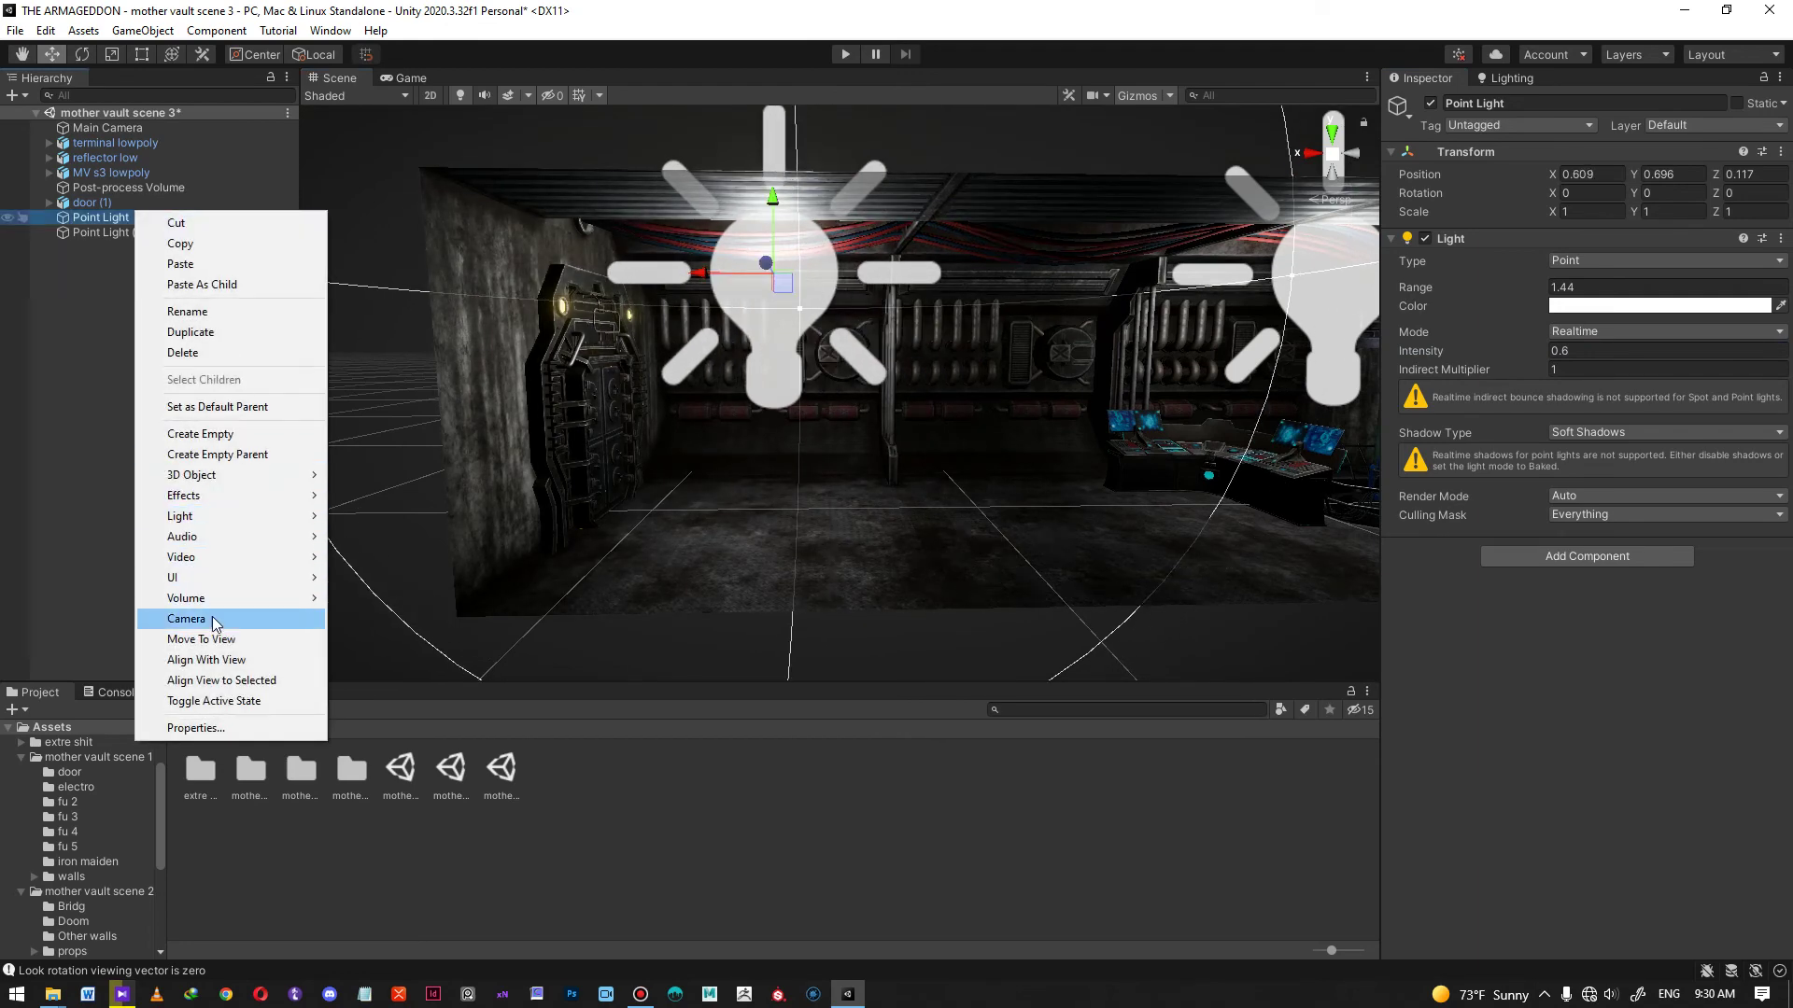
pyautogui.click(243, 334)
pyautogui.moveTo(759, 317); pyautogui.dragTo(687, 317)
pyautogui.press('w')
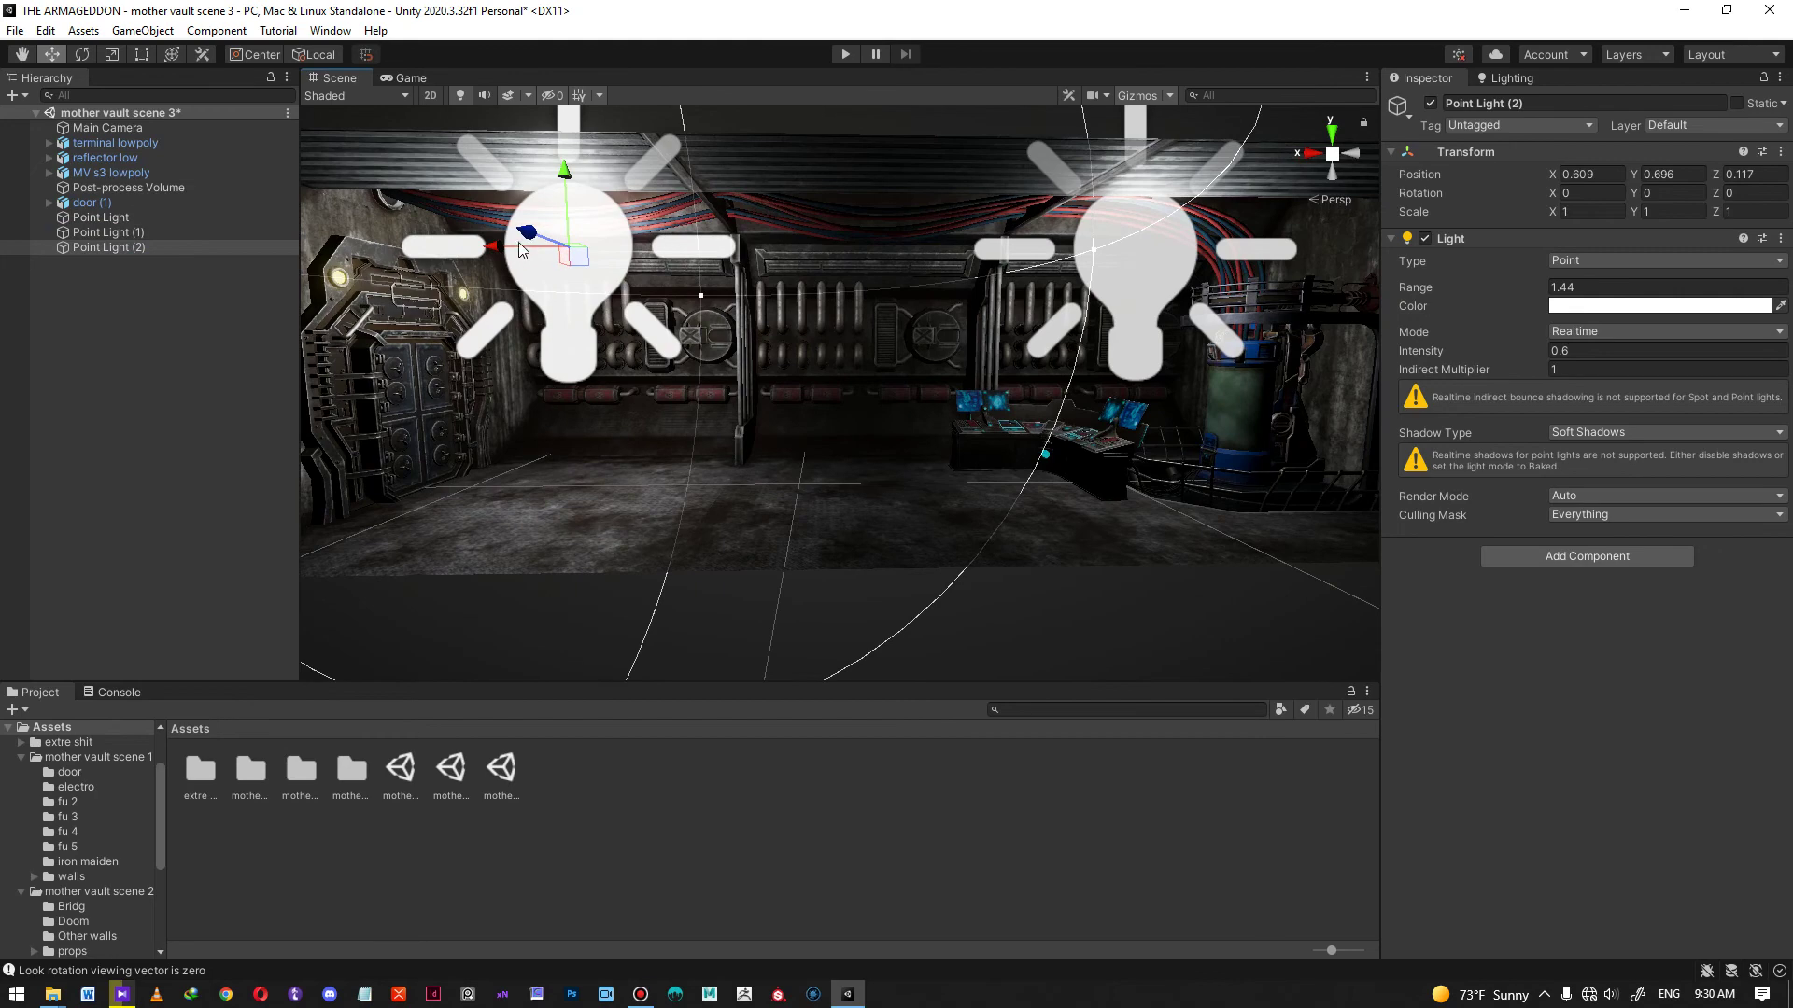
pyautogui.moveTo(523, 244); pyautogui.dragTo(818, 347)
pyautogui.keyDown('alt'); pyautogui.moveTo(818, 347); pyautogui.dragTo(866, 302, button='right'); pyautogui.keyUp('alt')
pyautogui.keyDown('alt'); pyautogui.moveTo(866, 303); pyautogui.dragTo(851, 309); pyautogui.keyUp('alt')
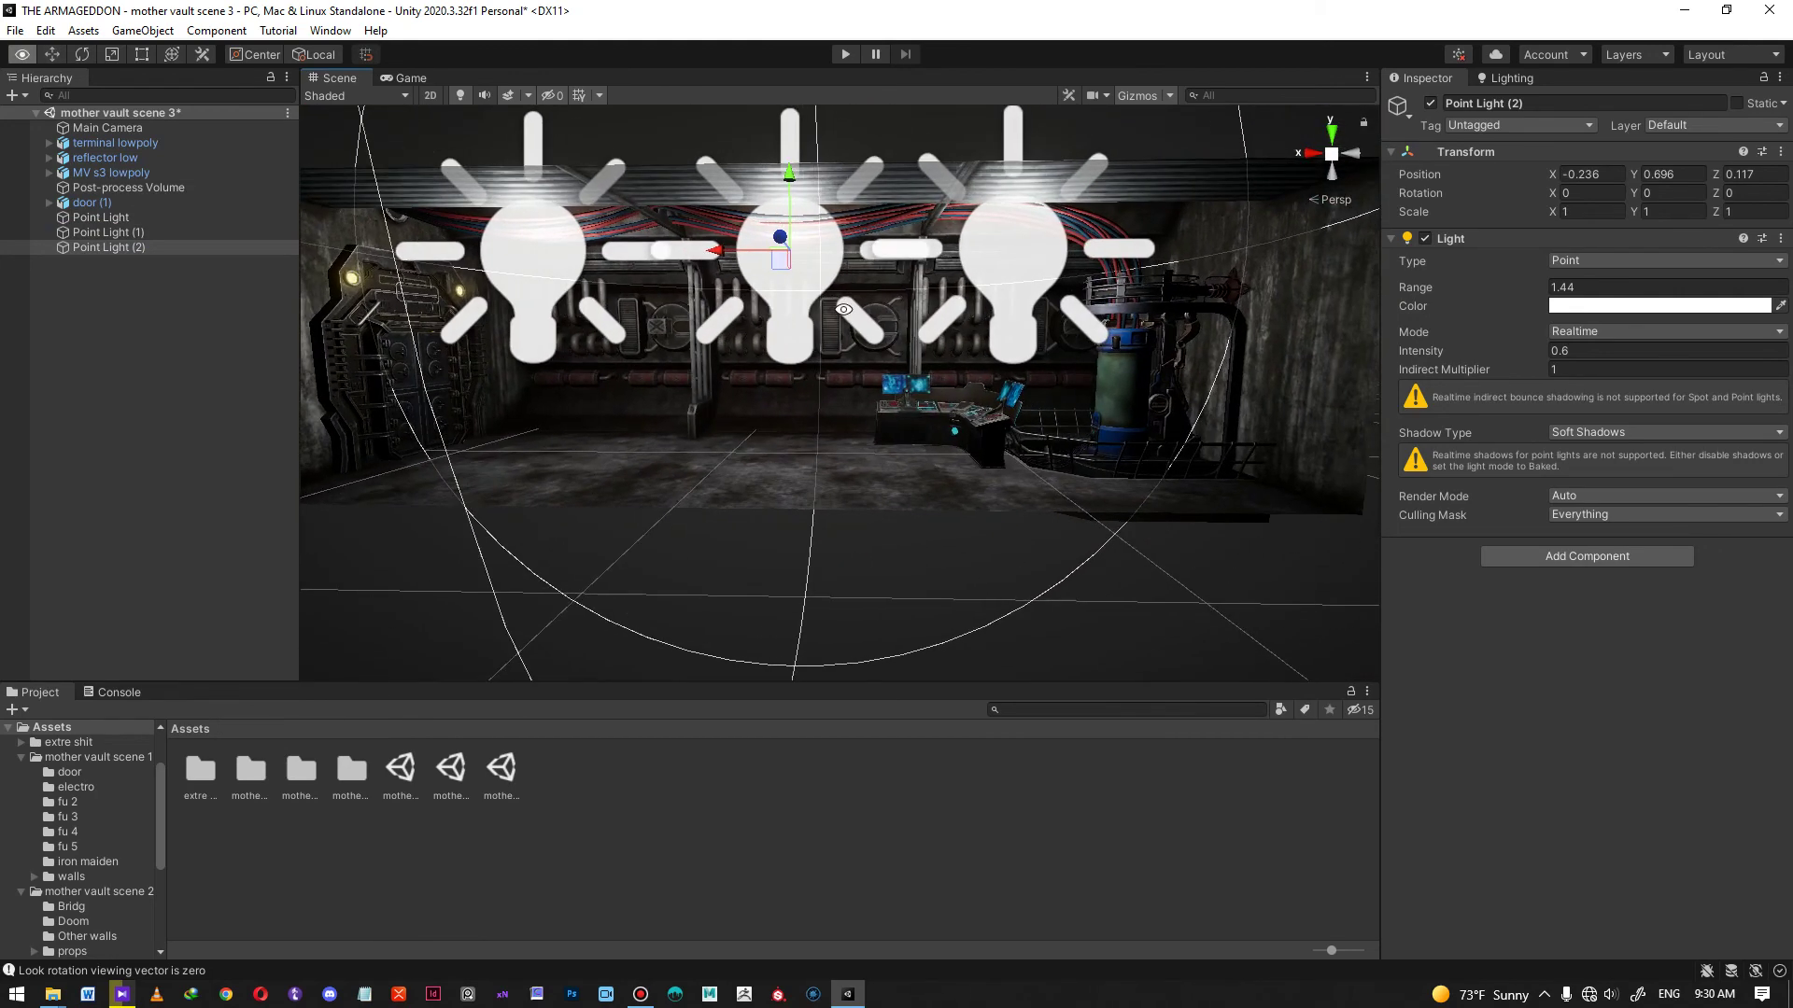
# - Duplicate the point light nearest the blue tank
pyautogui.moveTo(1173, 521); pyautogui.dragTo(1089, 460, button='middle')
pyautogui.keyDown('alt'); pyautogui.moveTo(1089, 461); pyautogui.dragTo(776, 235, button='right'); pyautogui.keyUp('alt')
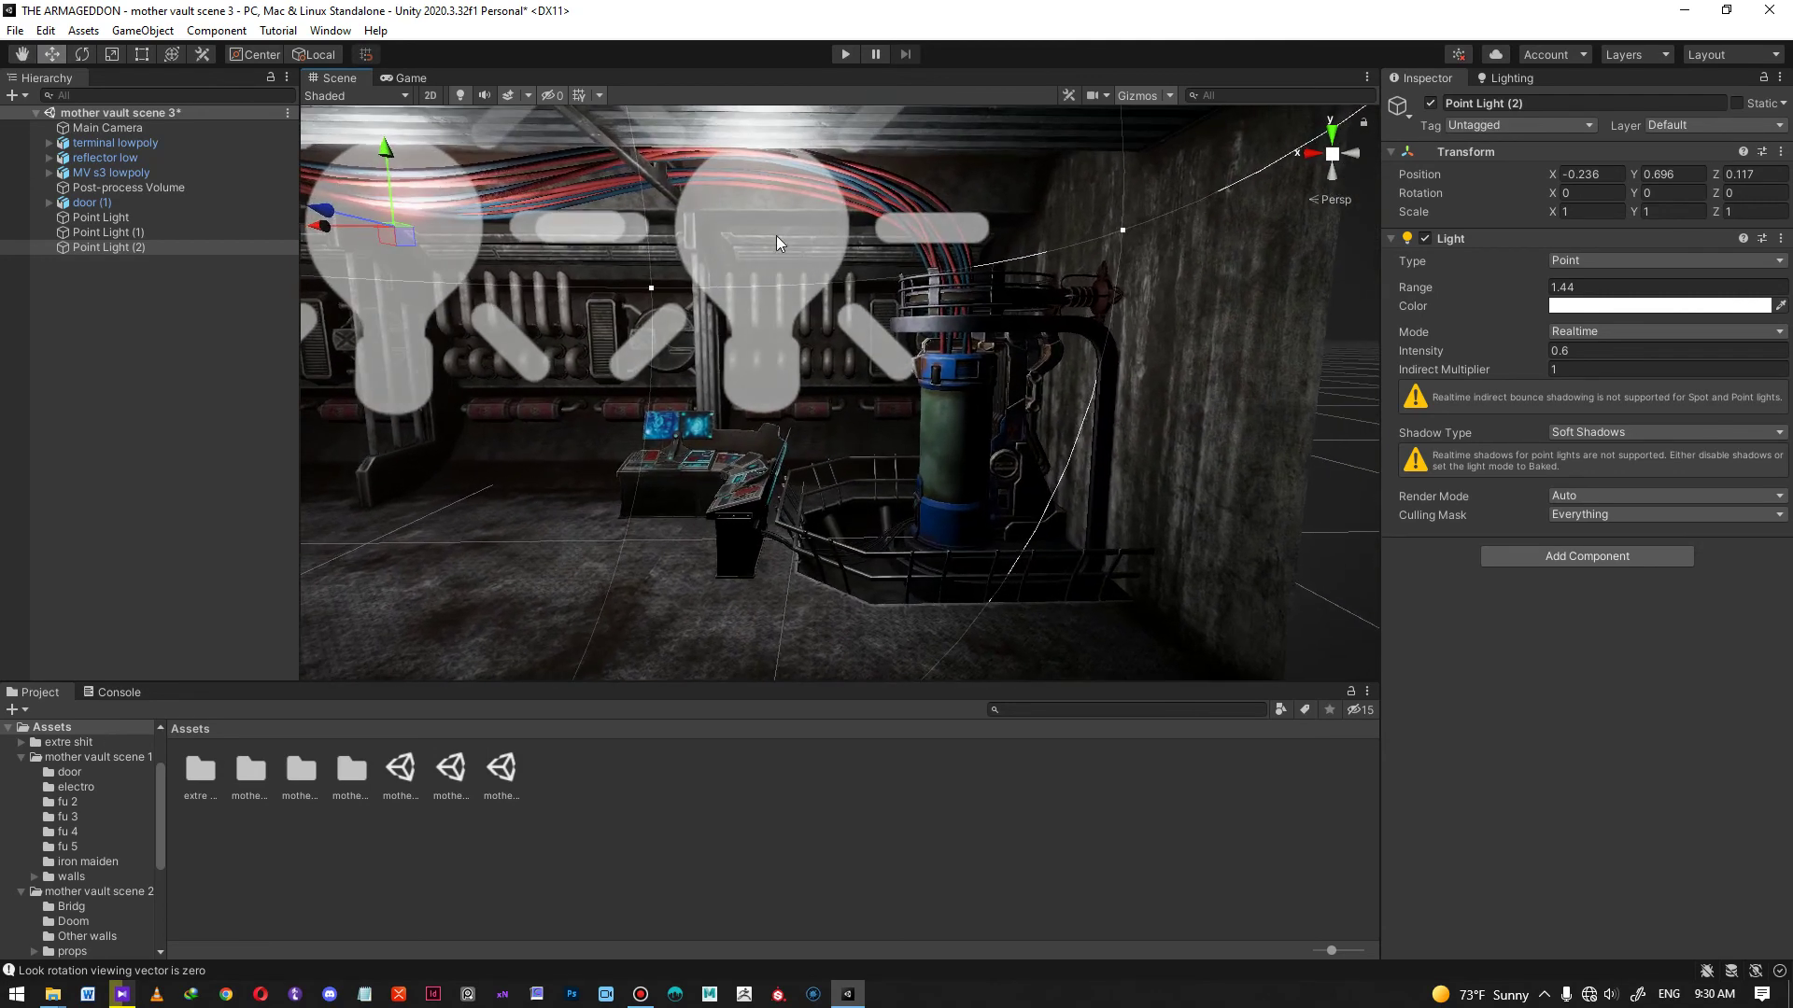
pyautogui.click(776, 235)
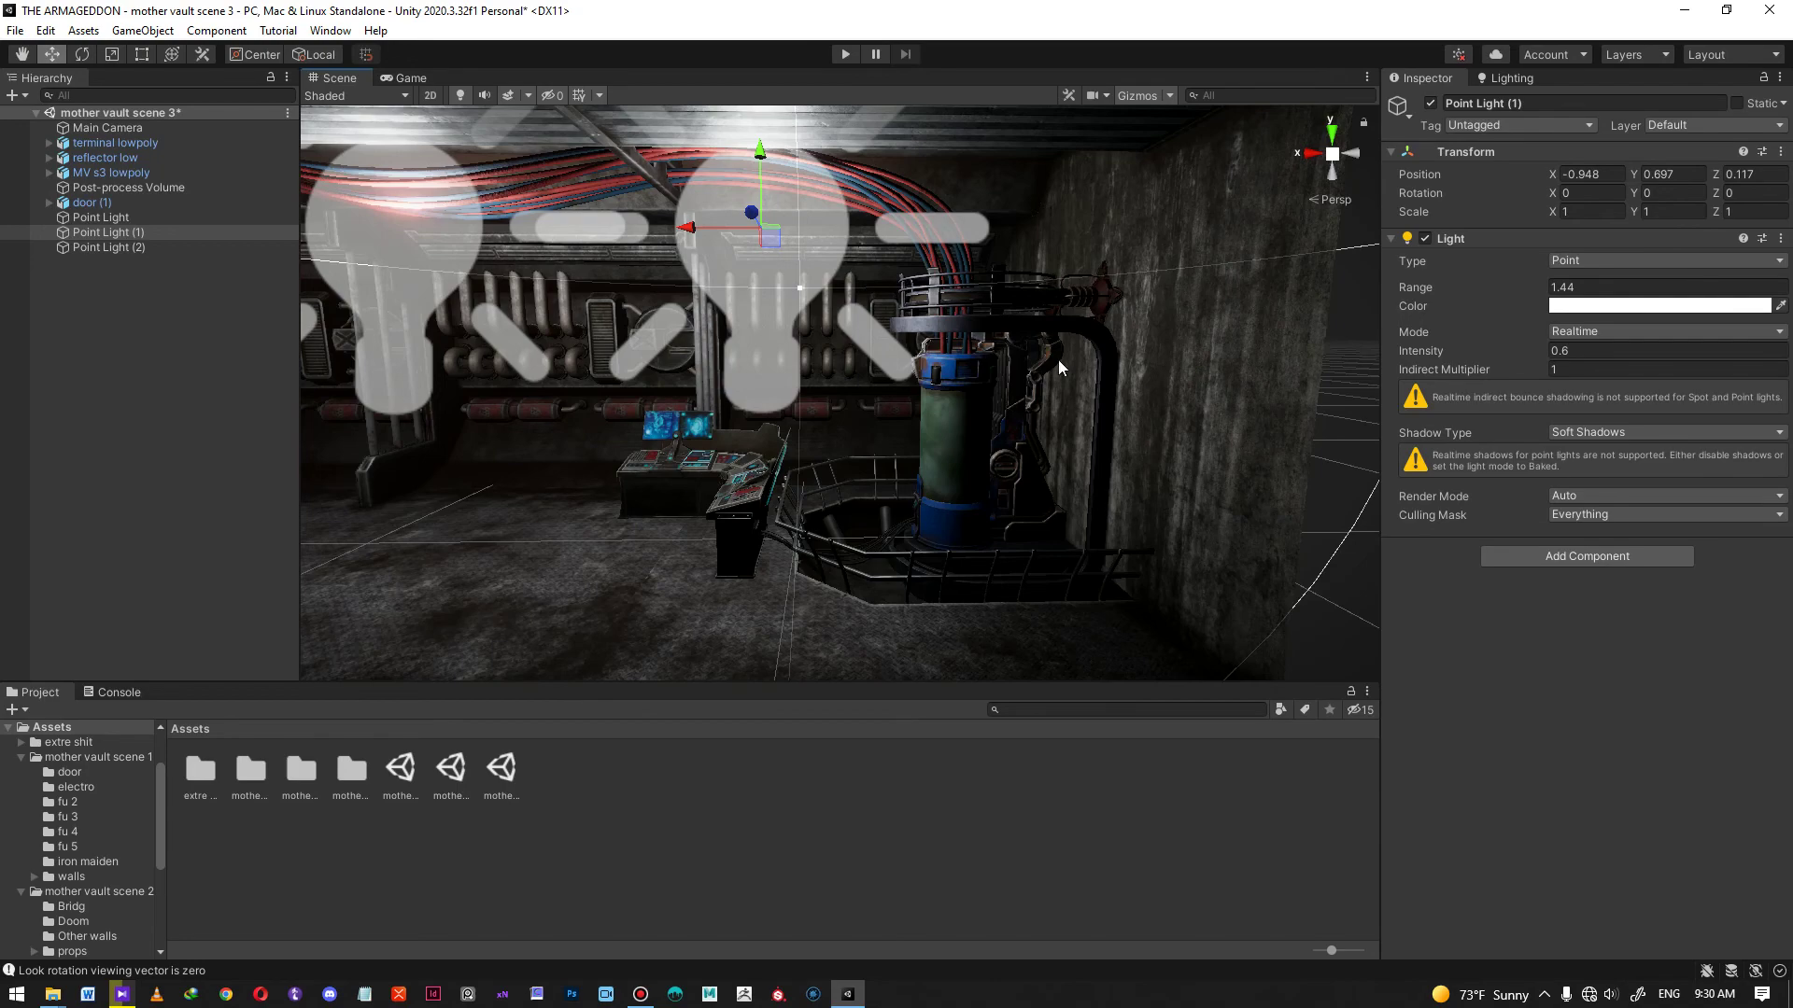
pyautogui.keyDown('alt'); pyautogui.scroll(-10, 1018, 346); pyautogui.keyUp('alt')
pyautogui.keyDown('alt'); pyautogui.moveTo(984, 352); pyautogui.dragTo(1014, 379); pyautogui.keyUp('alt')
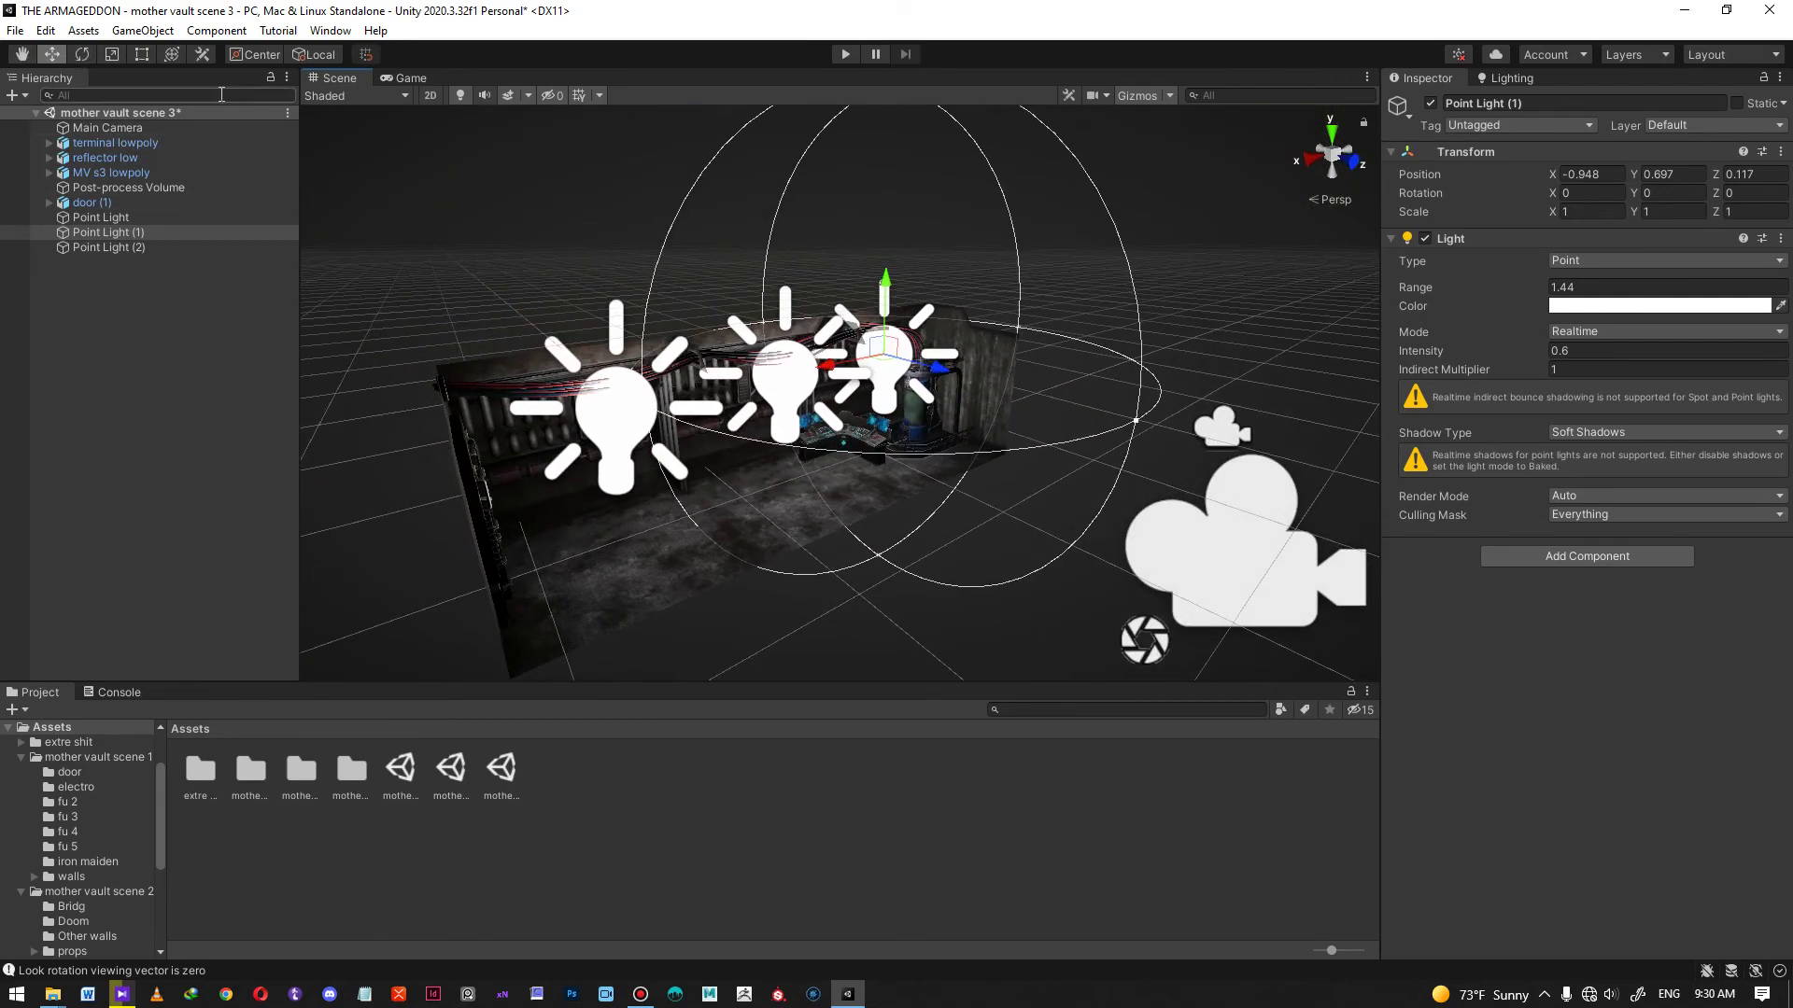
pyautogui.click(121, 233)
pyautogui.rightClick(128, 232)
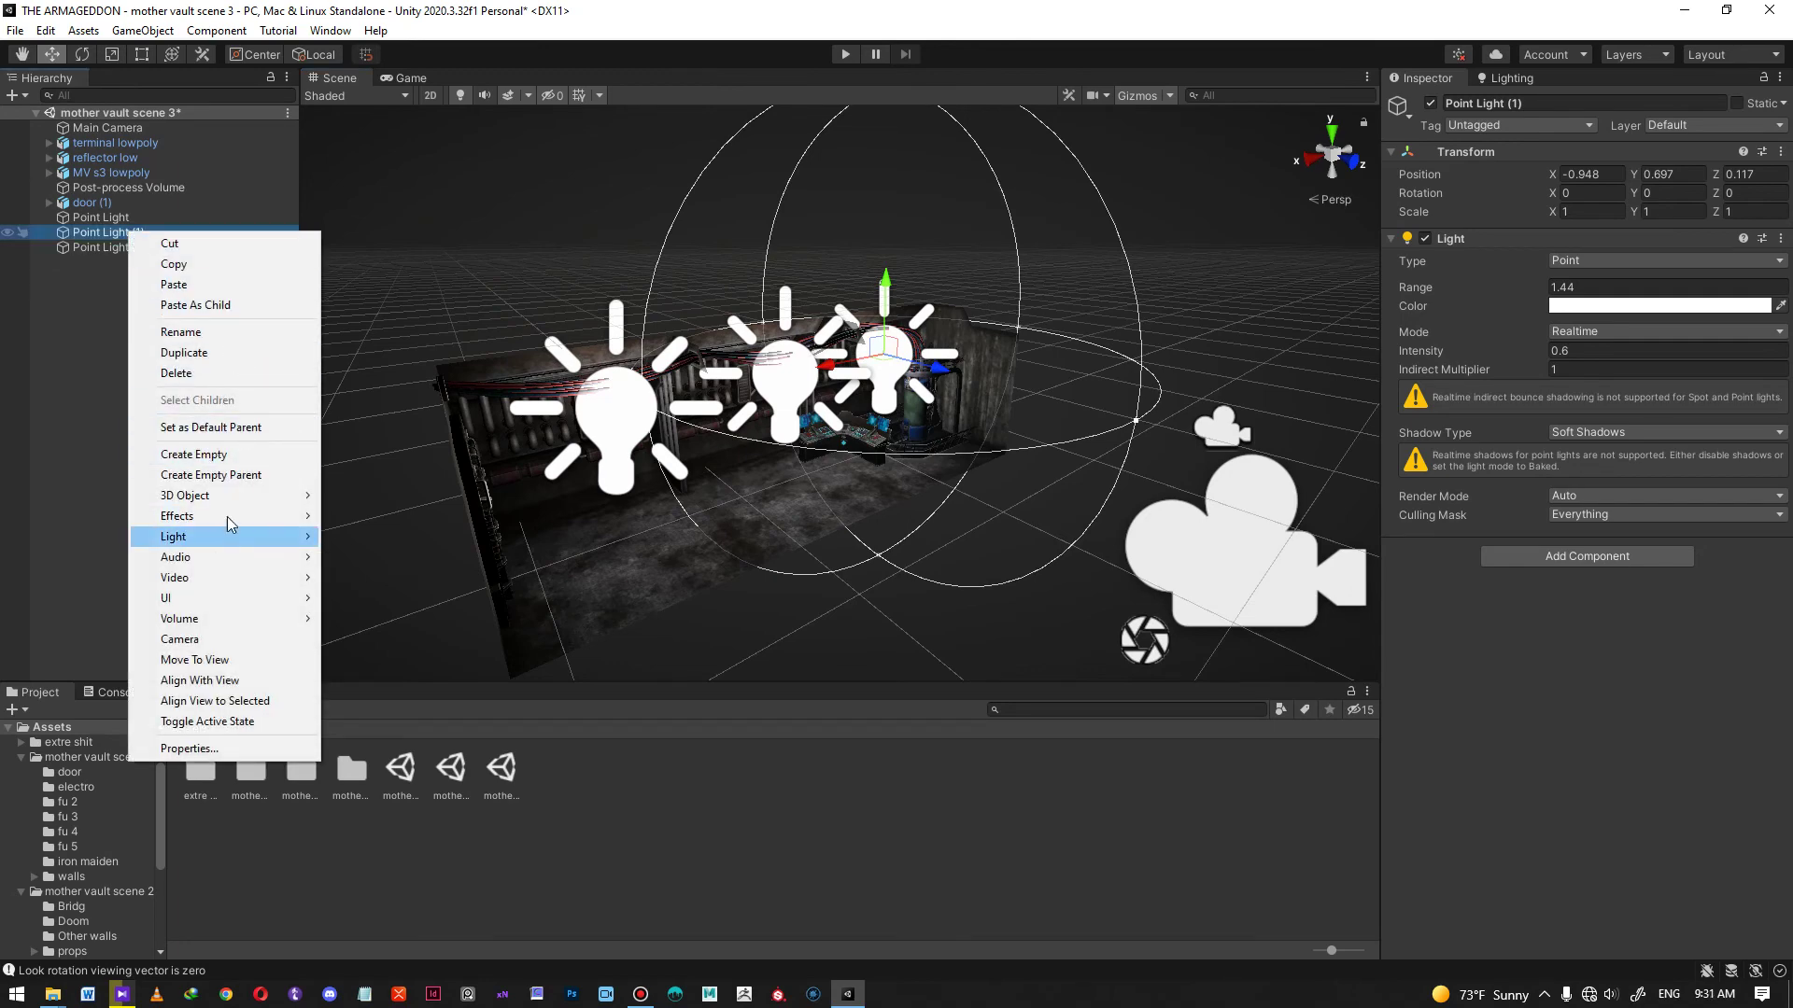
pyautogui.click(235, 356)
pyautogui.press('f')
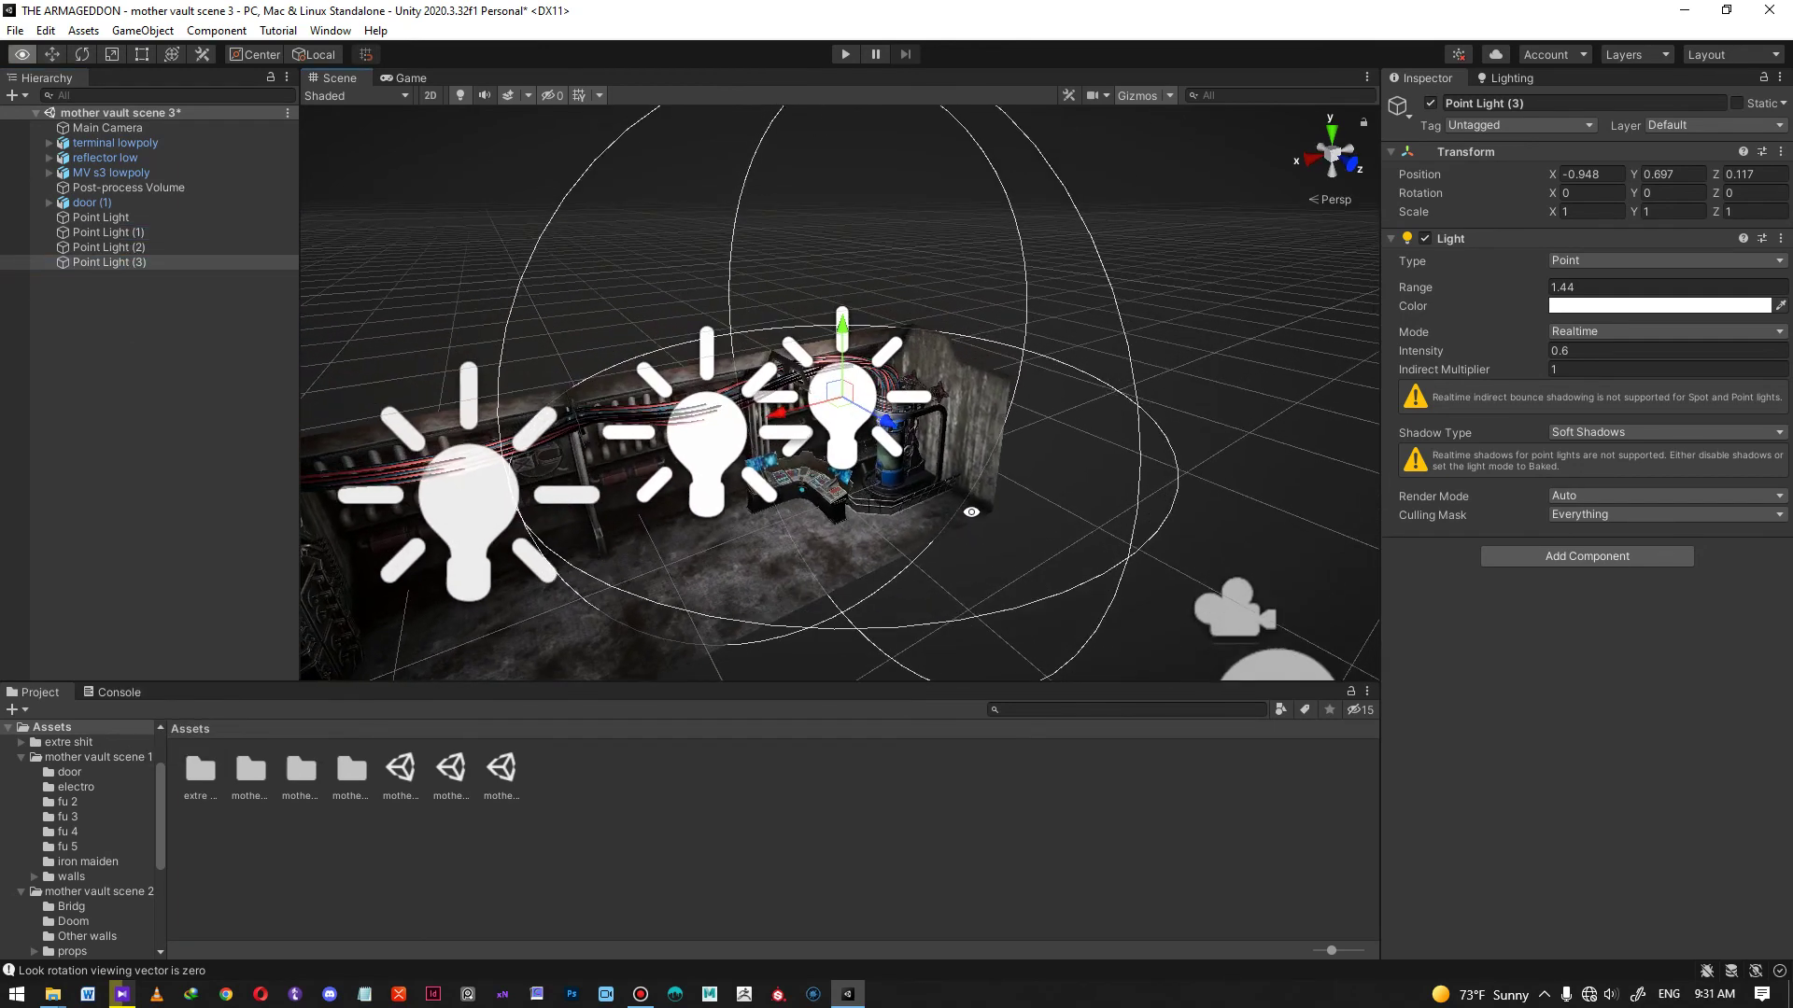
# - Move the new point light out in front of the room, to X -1.169, Y 0.436, Z 1.182
pyautogui.moveTo(845, 405); pyautogui.dragTo(1074, 495)
pyautogui.keyDown('alt'); pyautogui.moveTo(1074, 495); pyautogui.dragTo(873, 448); pyautogui.keyUp('alt')
pyautogui.moveTo(873, 449); pyautogui.dragTo(878, 355, button='middle')
pyautogui.scroll(2, 874, 417)
pyautogui.moveTo(874, 417); pyautogui.dragTo(859, 471, button='middle')
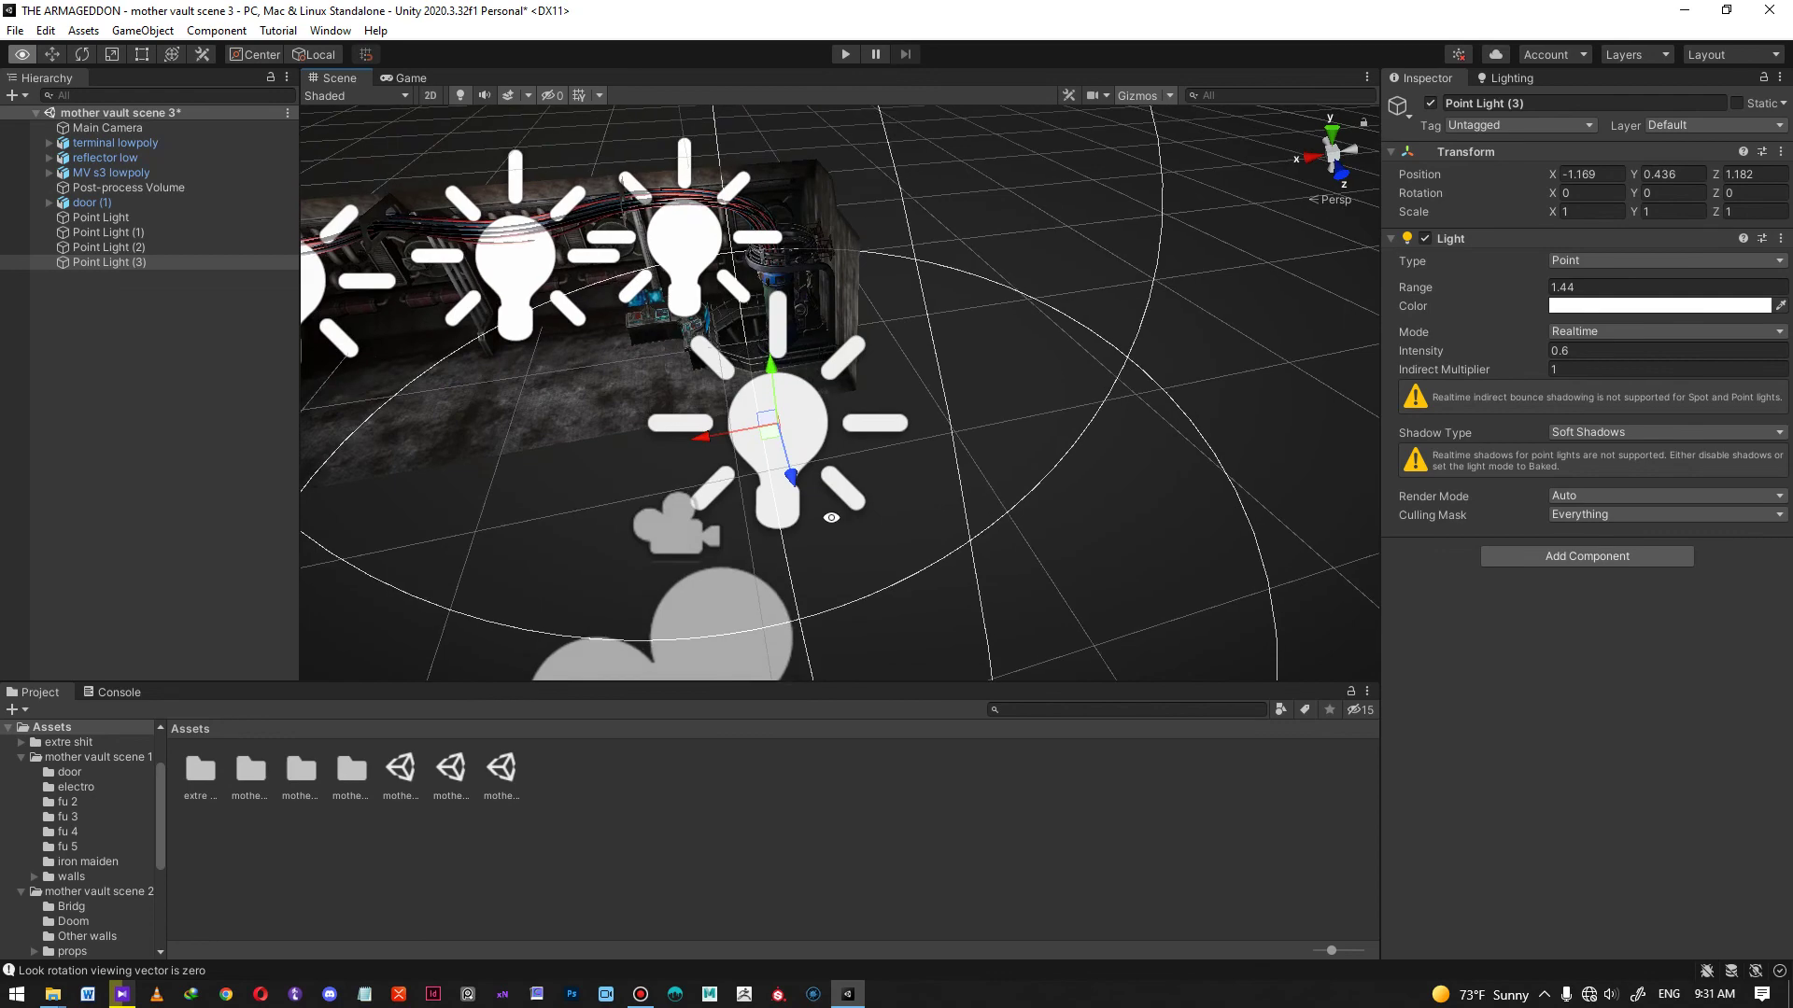
# - Shift the front point light to X -1.408, Z 1.084 and check the lighting through the game camera
pyautogui.scroll(3, 859, 471)
pyautogui.moveTo(674, 507); pyautogui.dragTo(763, 505)
pyautogui.keyDown('alt'); pyautogui.moveTo(763, 504); pyautogui.dragTo(1242, 520); pyautogui.keyUp('alt')
pyautogui.click(403, 77)
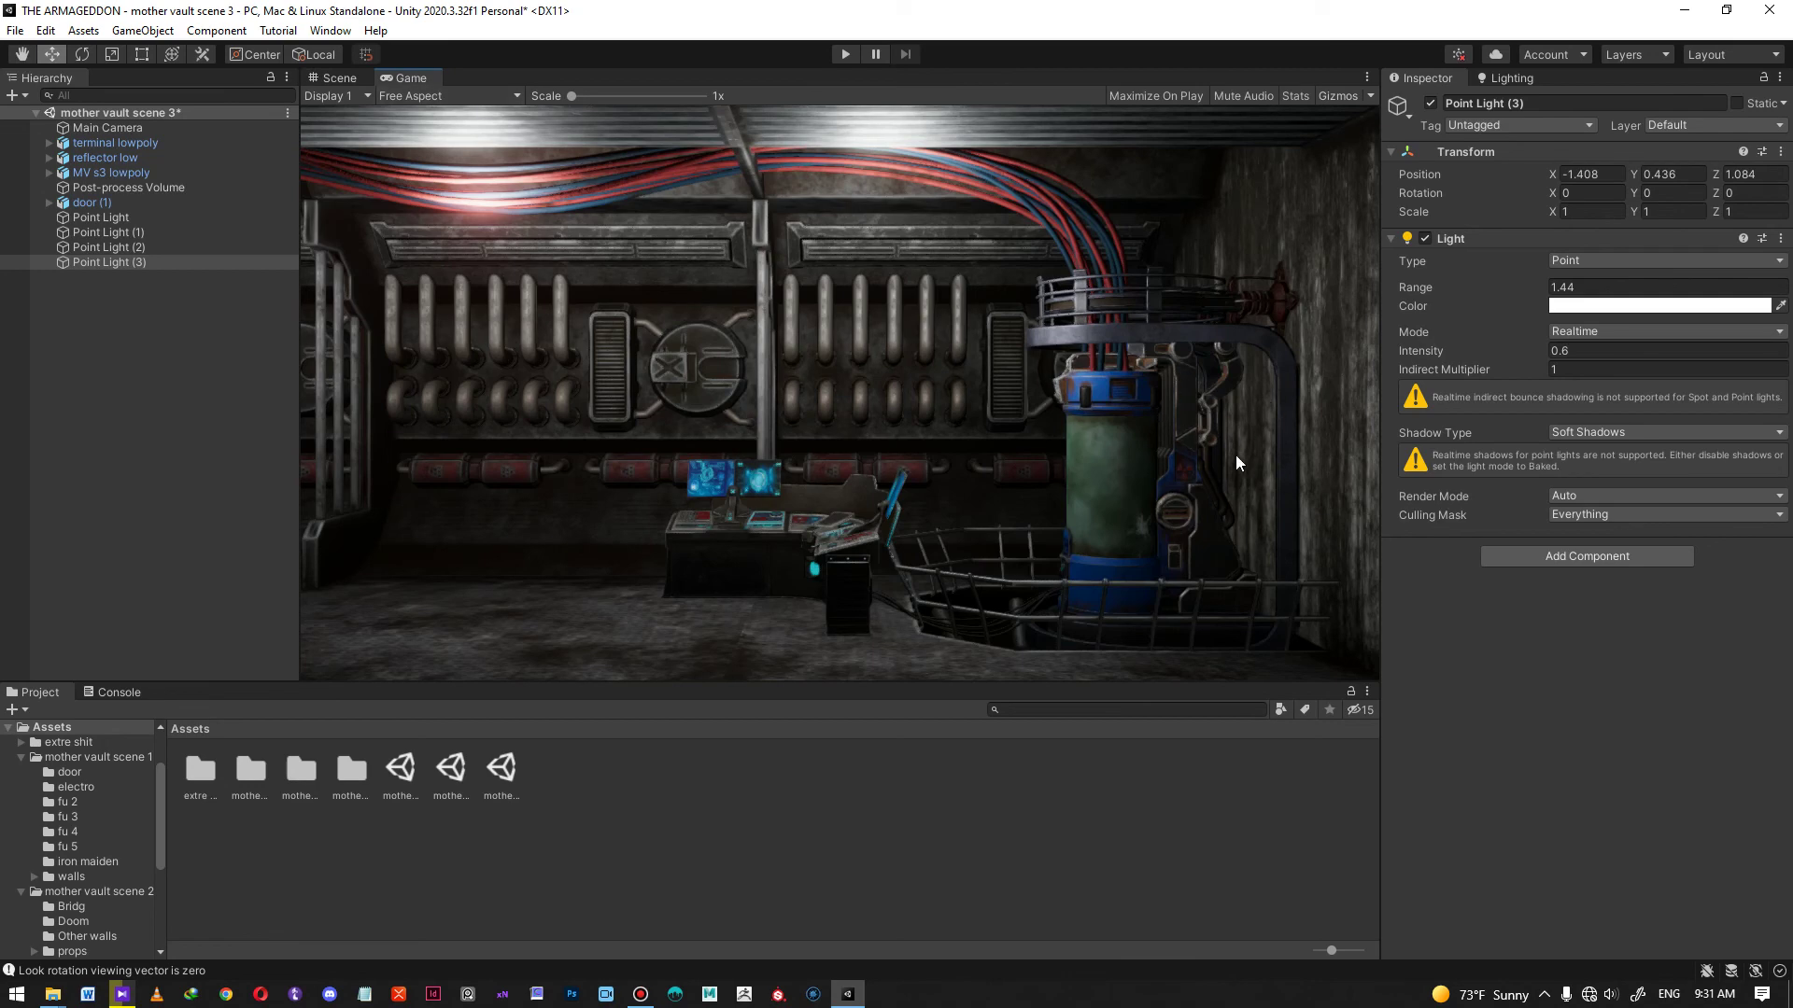
# - Set the front point light's shadow type to No Shadows
pyautogui.click(342, 78)
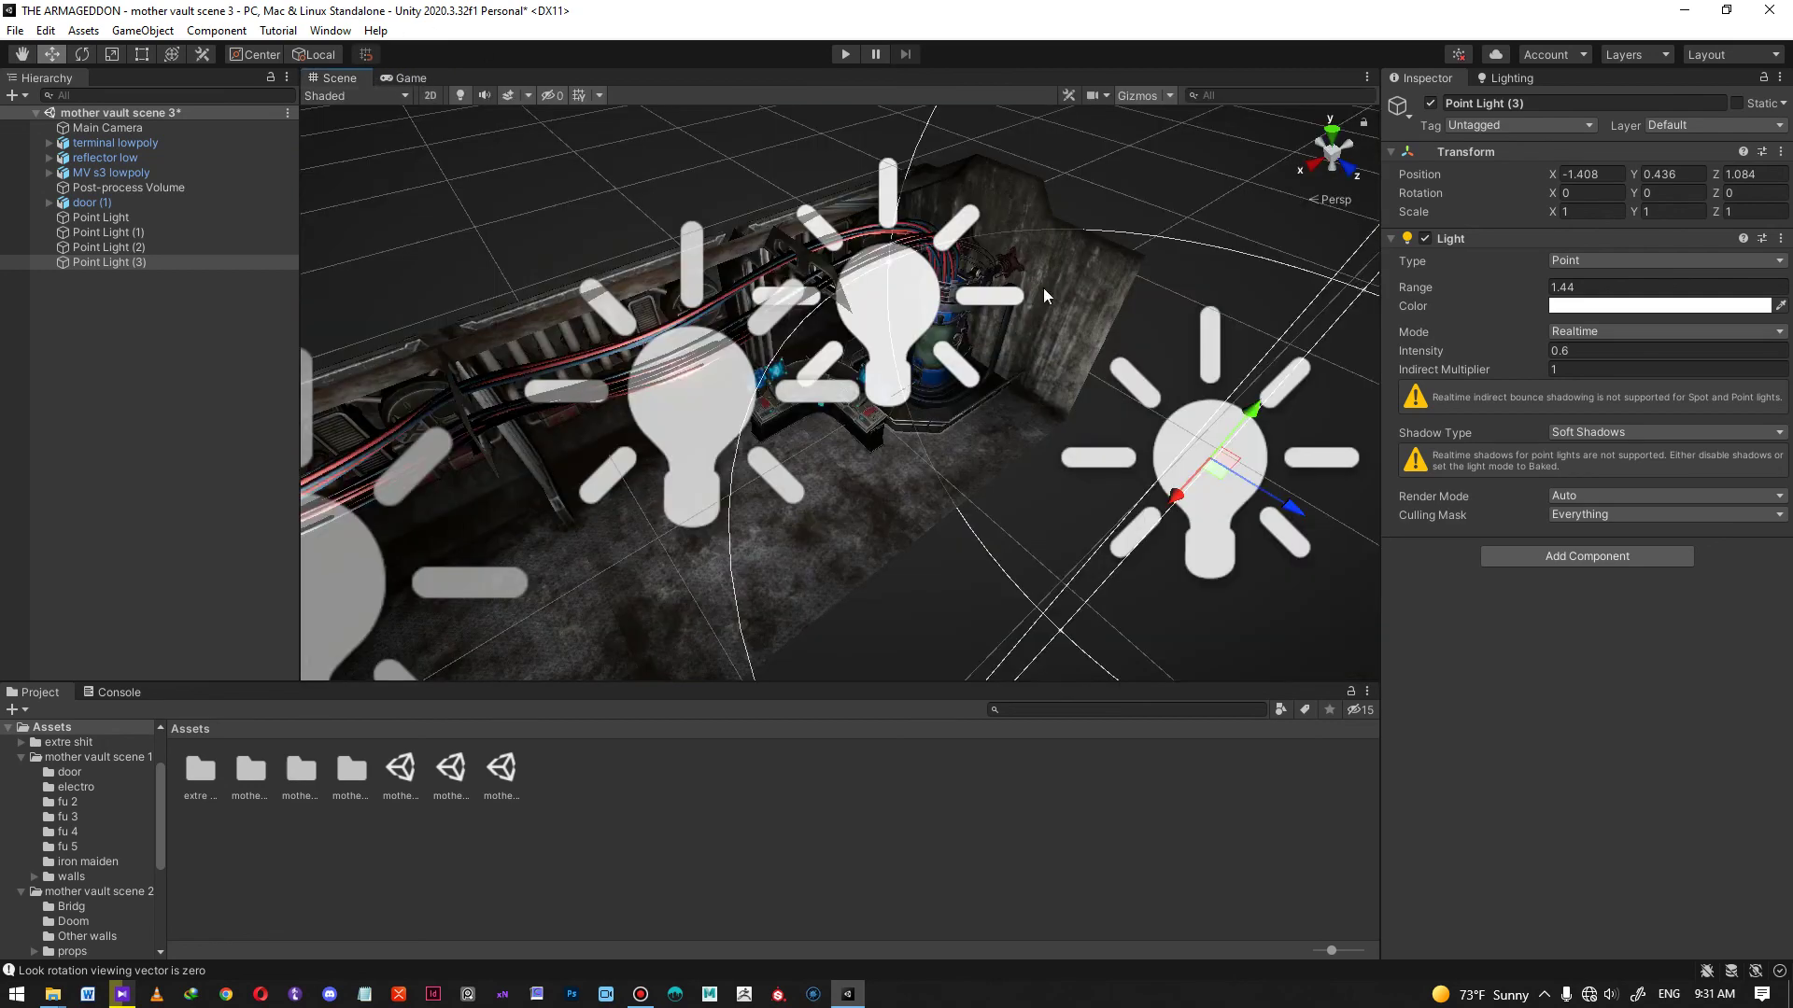
pyautogui.keyDown('alt'); pyautogui.moveTo(1186, 397); pyautogui.dragTo(1049, 493); pyautogui.keyUp('alt')
pyautogui.scroll(3, 1049, 493)
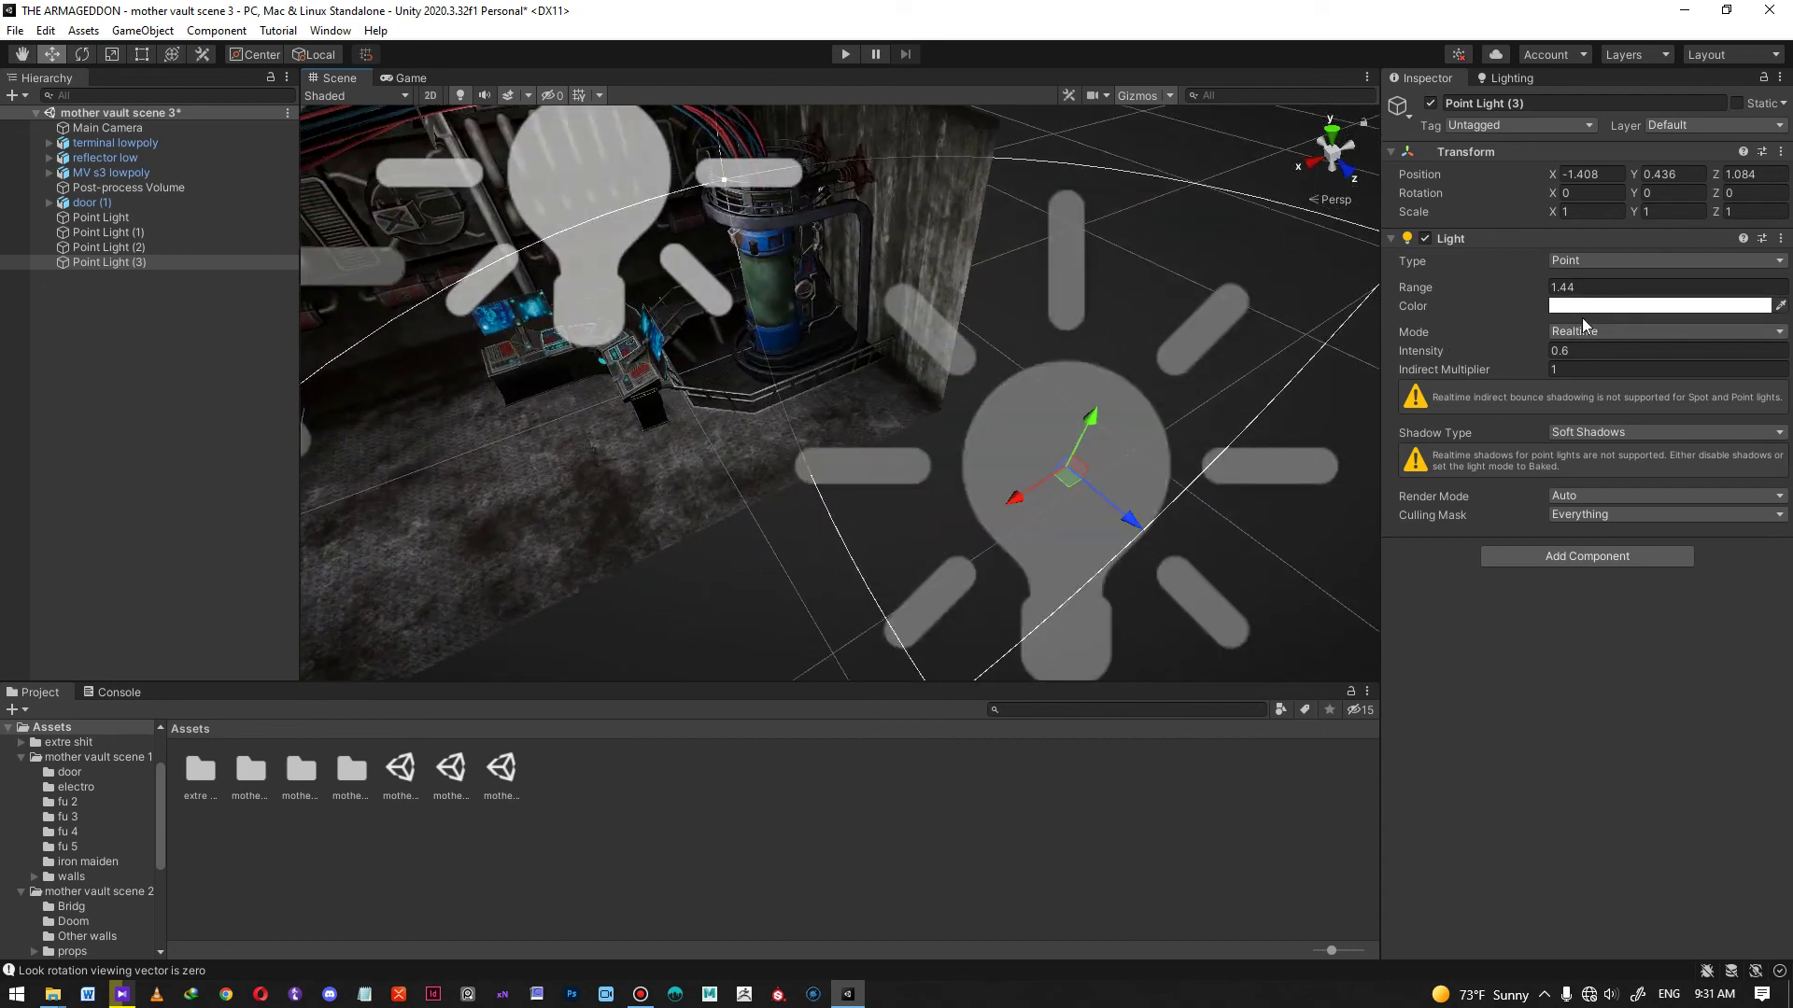
pyautogui.moveTo(1183, 332); pyautogui.dragTo(1313, 344, button='right')
pyautogui.click(1629, 434)
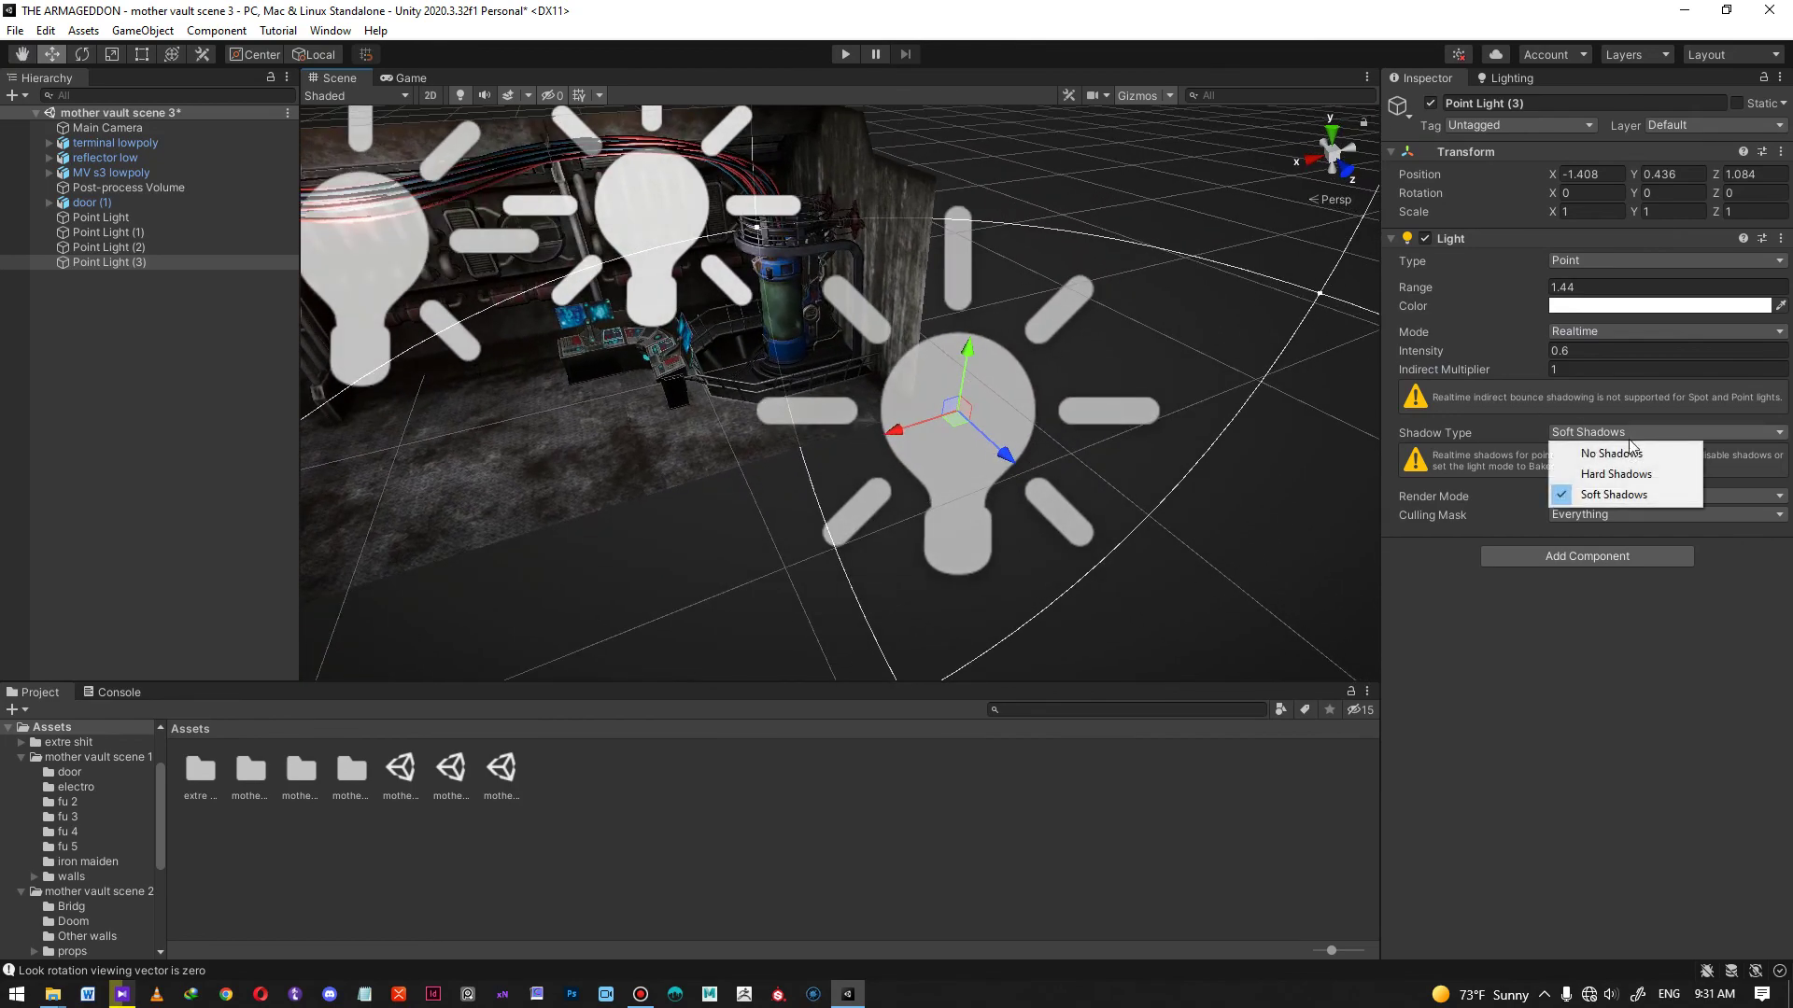
pyautogui.click(1633, 455)
# - Examine how the four point lights illuminate the room, both in the scene and through the game camera
pyautogui.moveTo(963, 332); pyautogui.dragTo(723, 309, button='right')
pyautogui.moveTo(785, 227); pyautogui.dragTo(732, 259, button='middle')
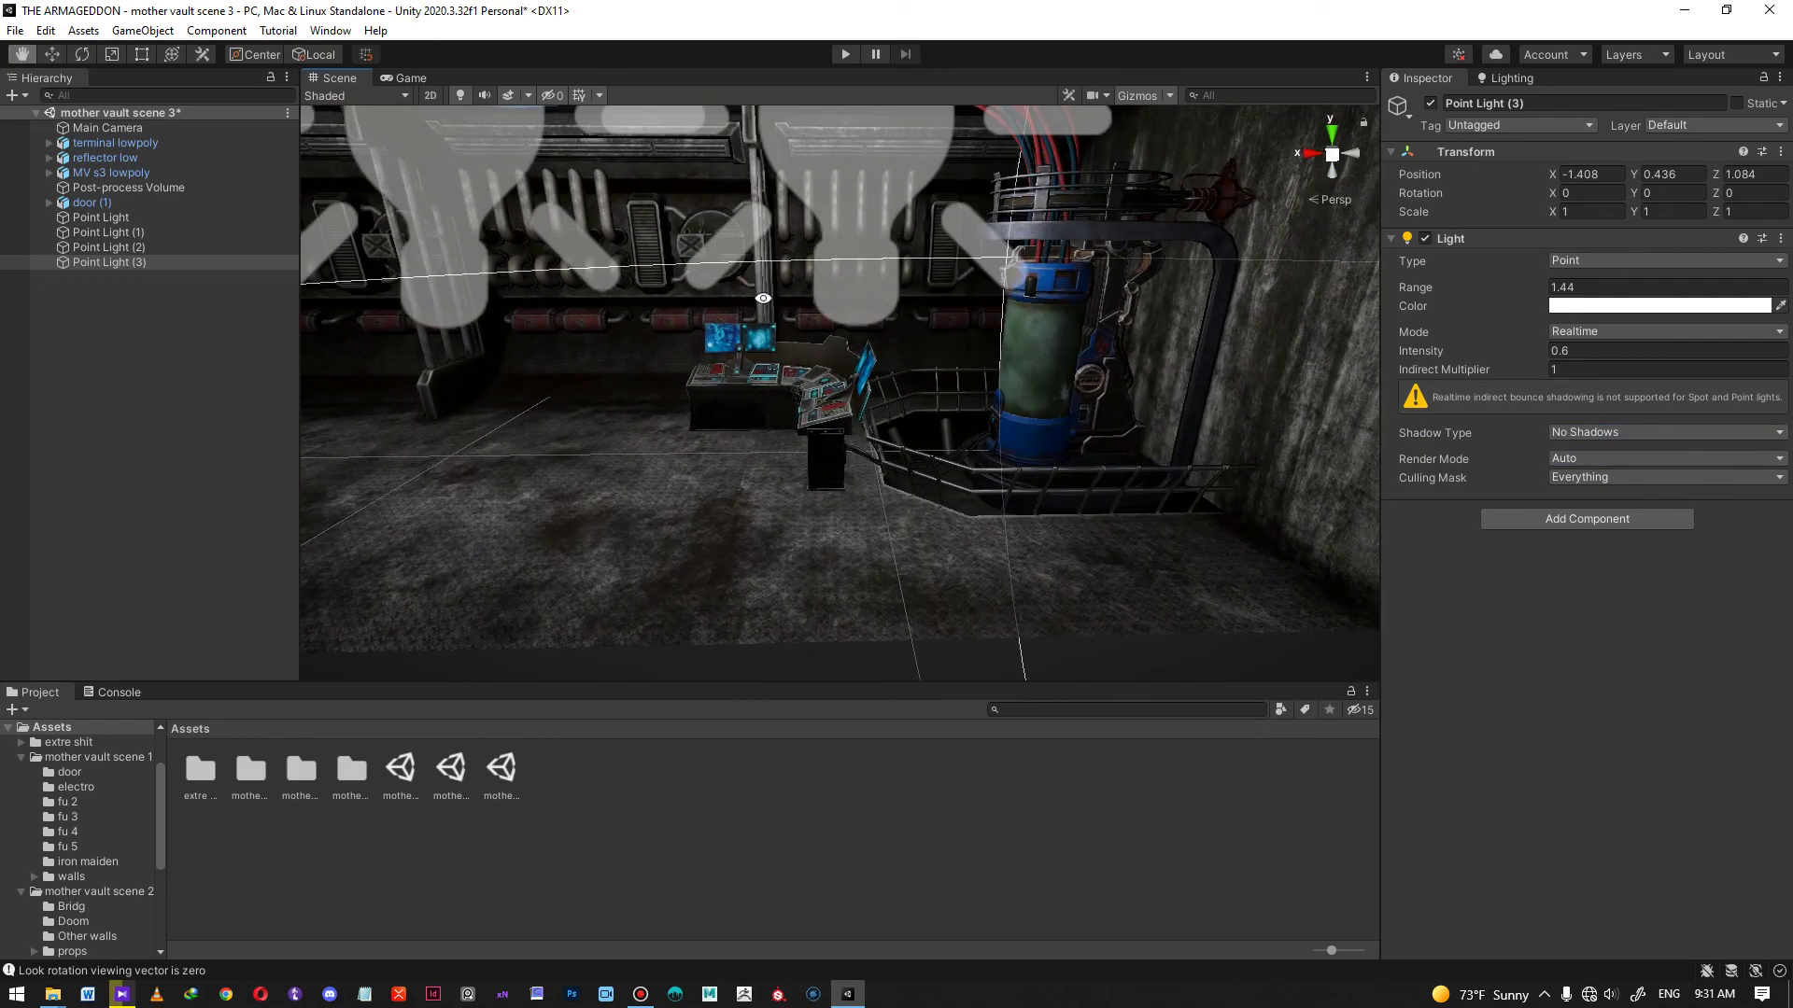
pyautogui.moveTo(973, 280); pyautogui.dragTo(1012, 276, button='right')
pyautogui.keyDown('alt'); pyautogui.moveTo(1229, 361); pyautogui.dragTo(1168, 340, button='right'); pyautogui.keyUp('alt')
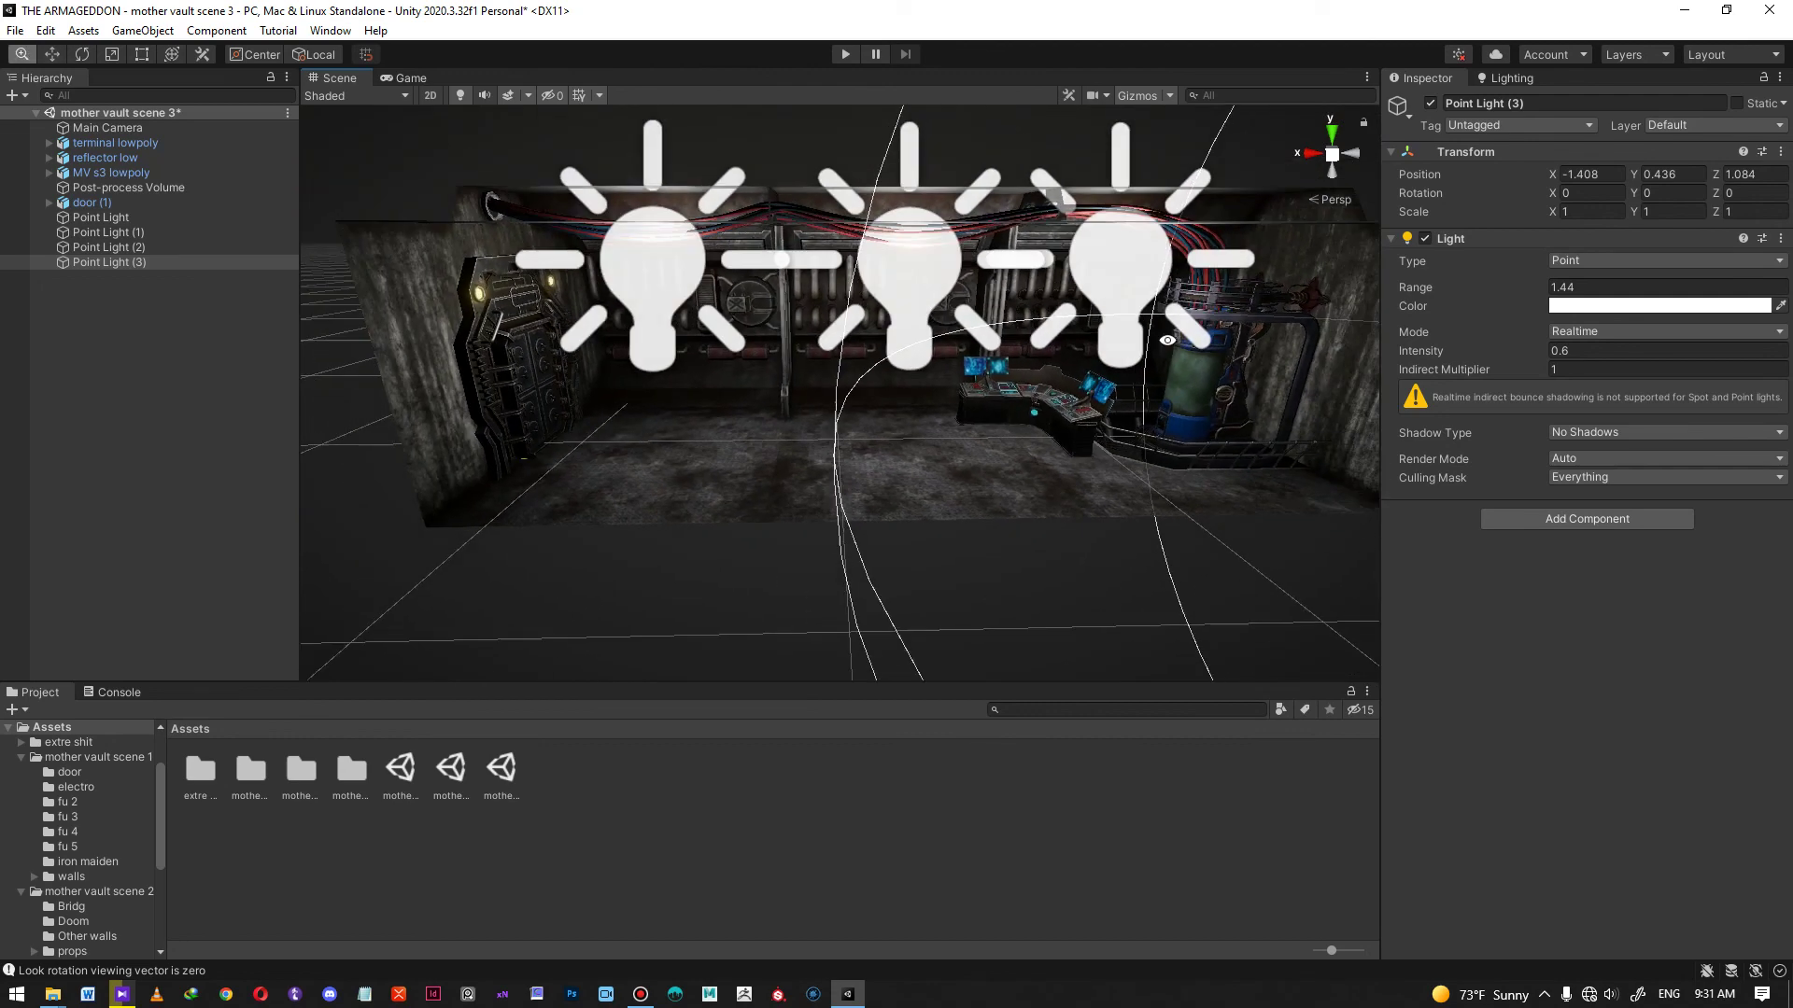
pyautogui.scroll(-2, 1167, 340)
pyautogui.click(674, 558)
pyautogui.click(1071, 278)
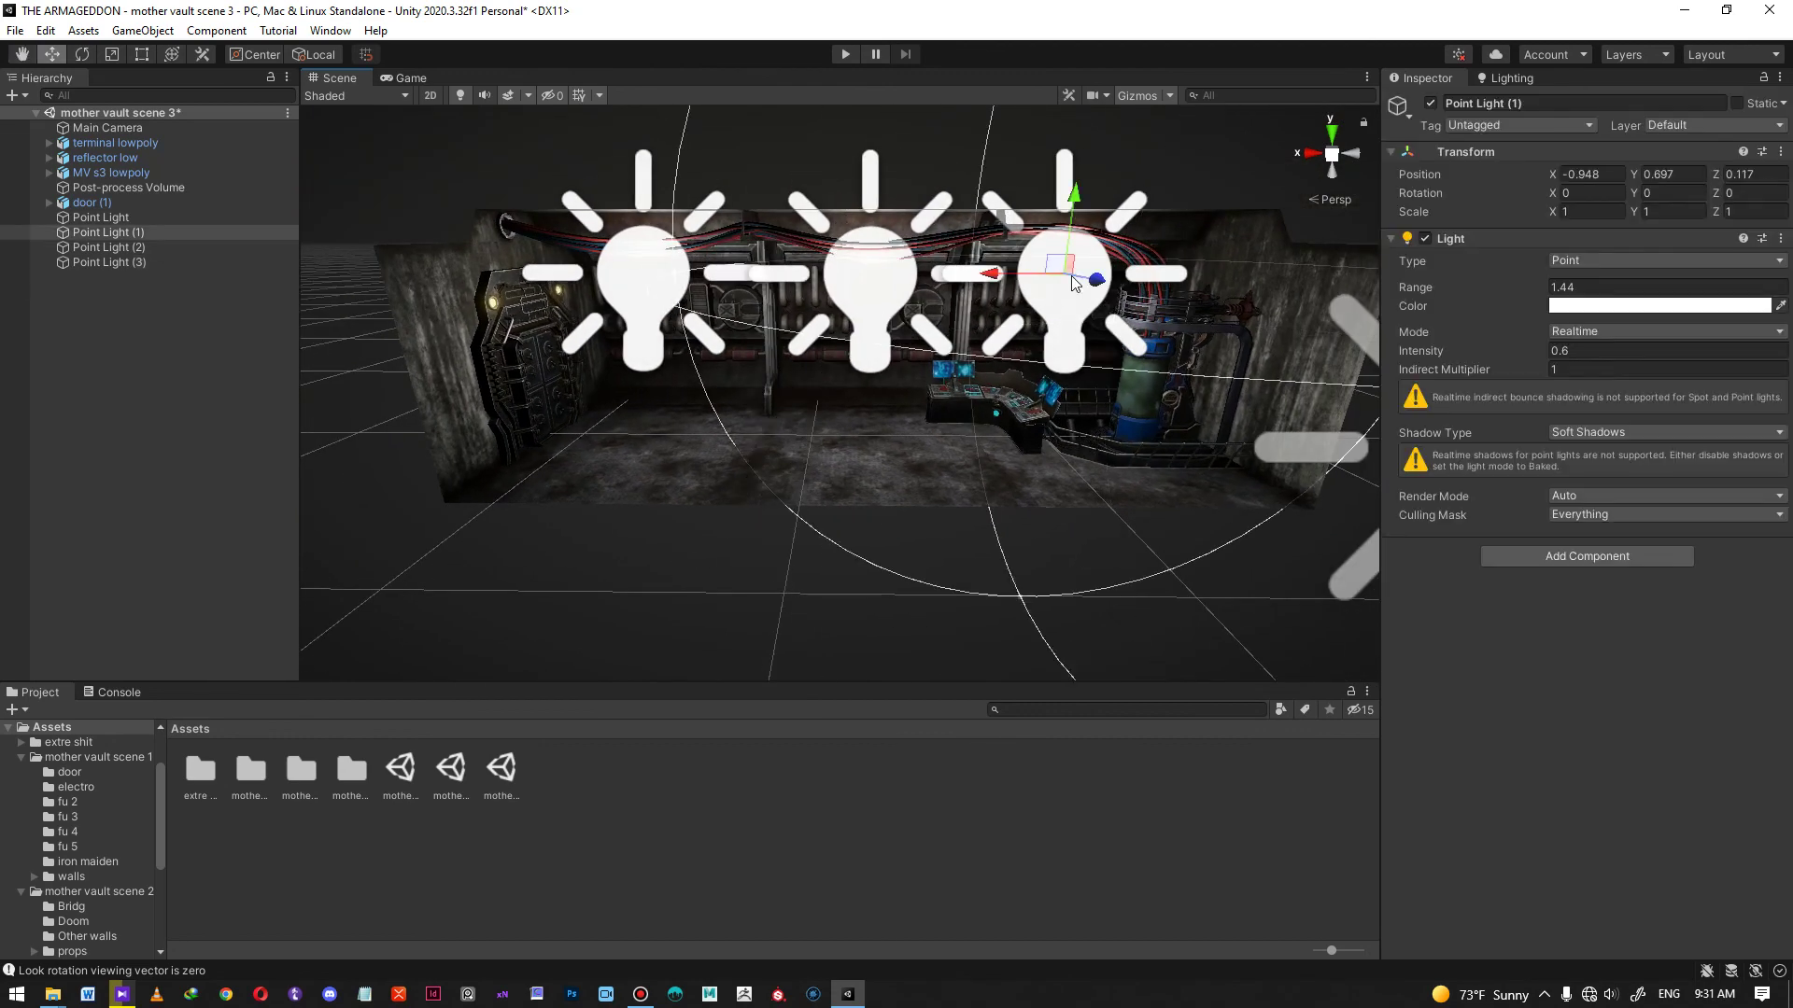
pyautogui.click(741, 560)
pyautogui.moveTo(1024, 349); pyautogui.dragTo(1017, 263, button='right')
pyautogui.click(411, 78)
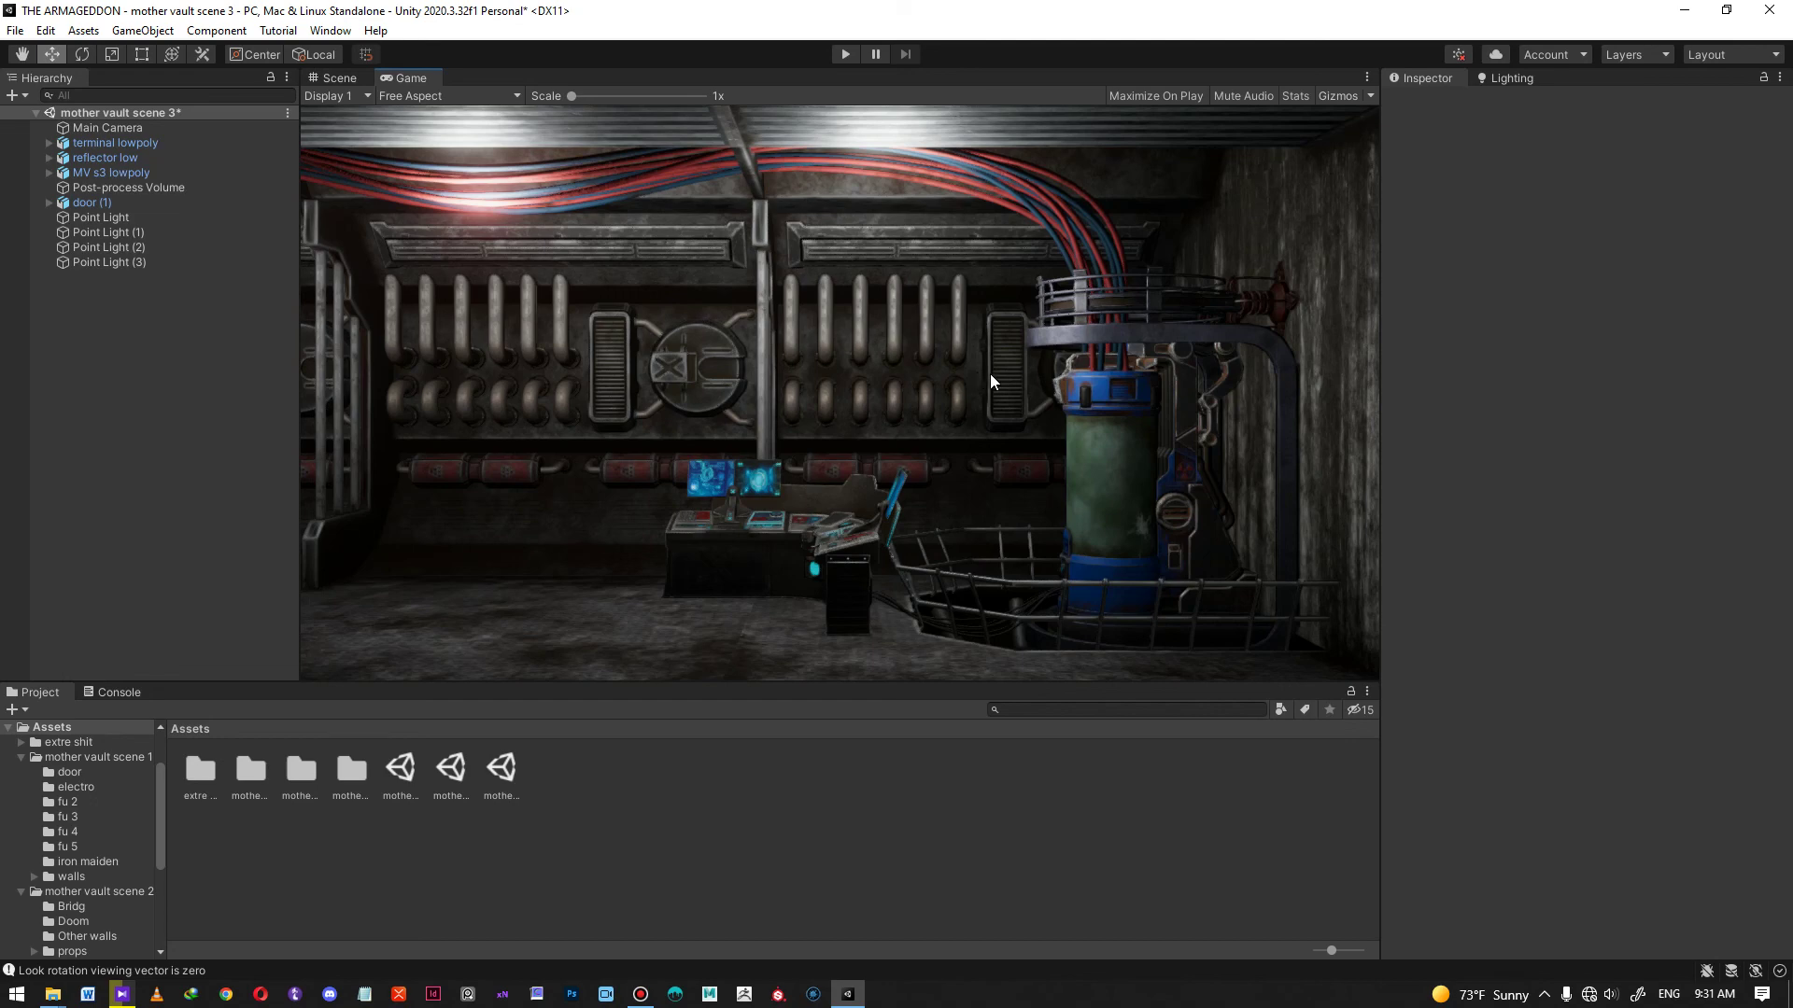
# - Move the main camera sideways towards the door, to X 0.349, and check the lighting through it
pyautogui.click(336, 77)
pyautogui.scroll(-5, 1074, 598)
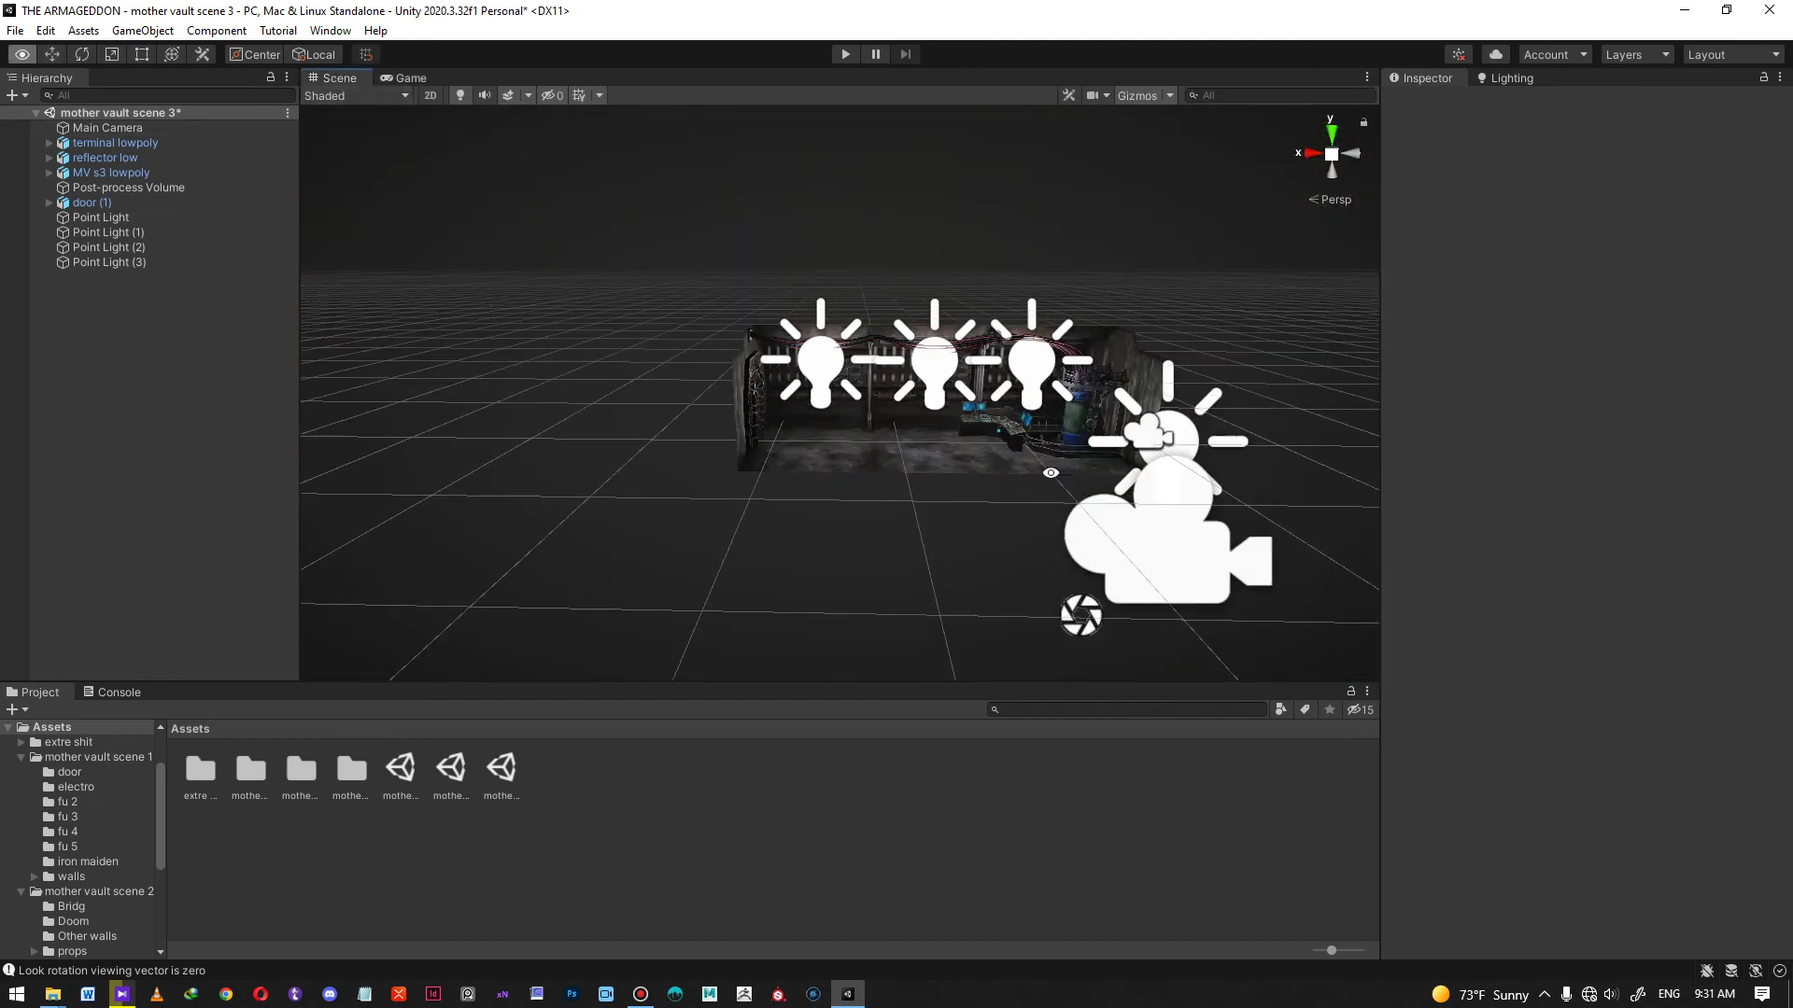
pyautogui.click(1173, 539)
pyautogui.moveTo(1174, 539); pyautogui.dragTo(1115, 518, button='middle')
pyautogui.moveTo(1118, 513); pyautogui.dragTo(822, 512)
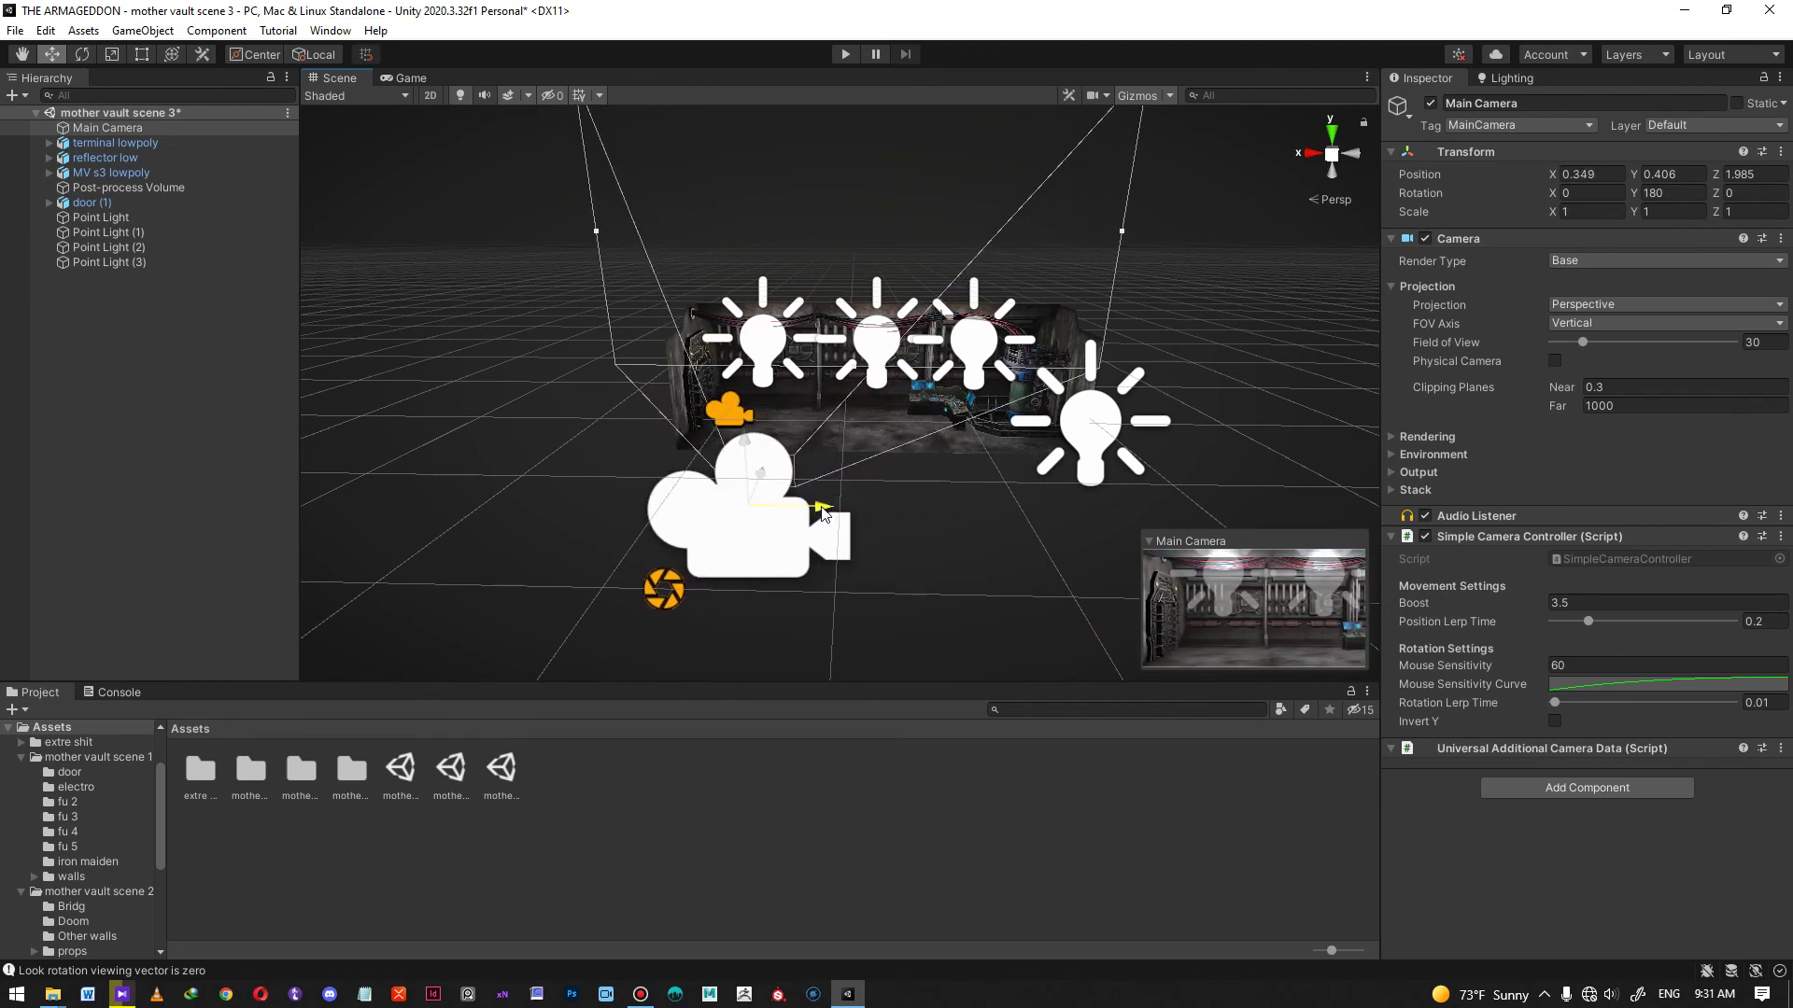
pyautogui.click(407, 78)
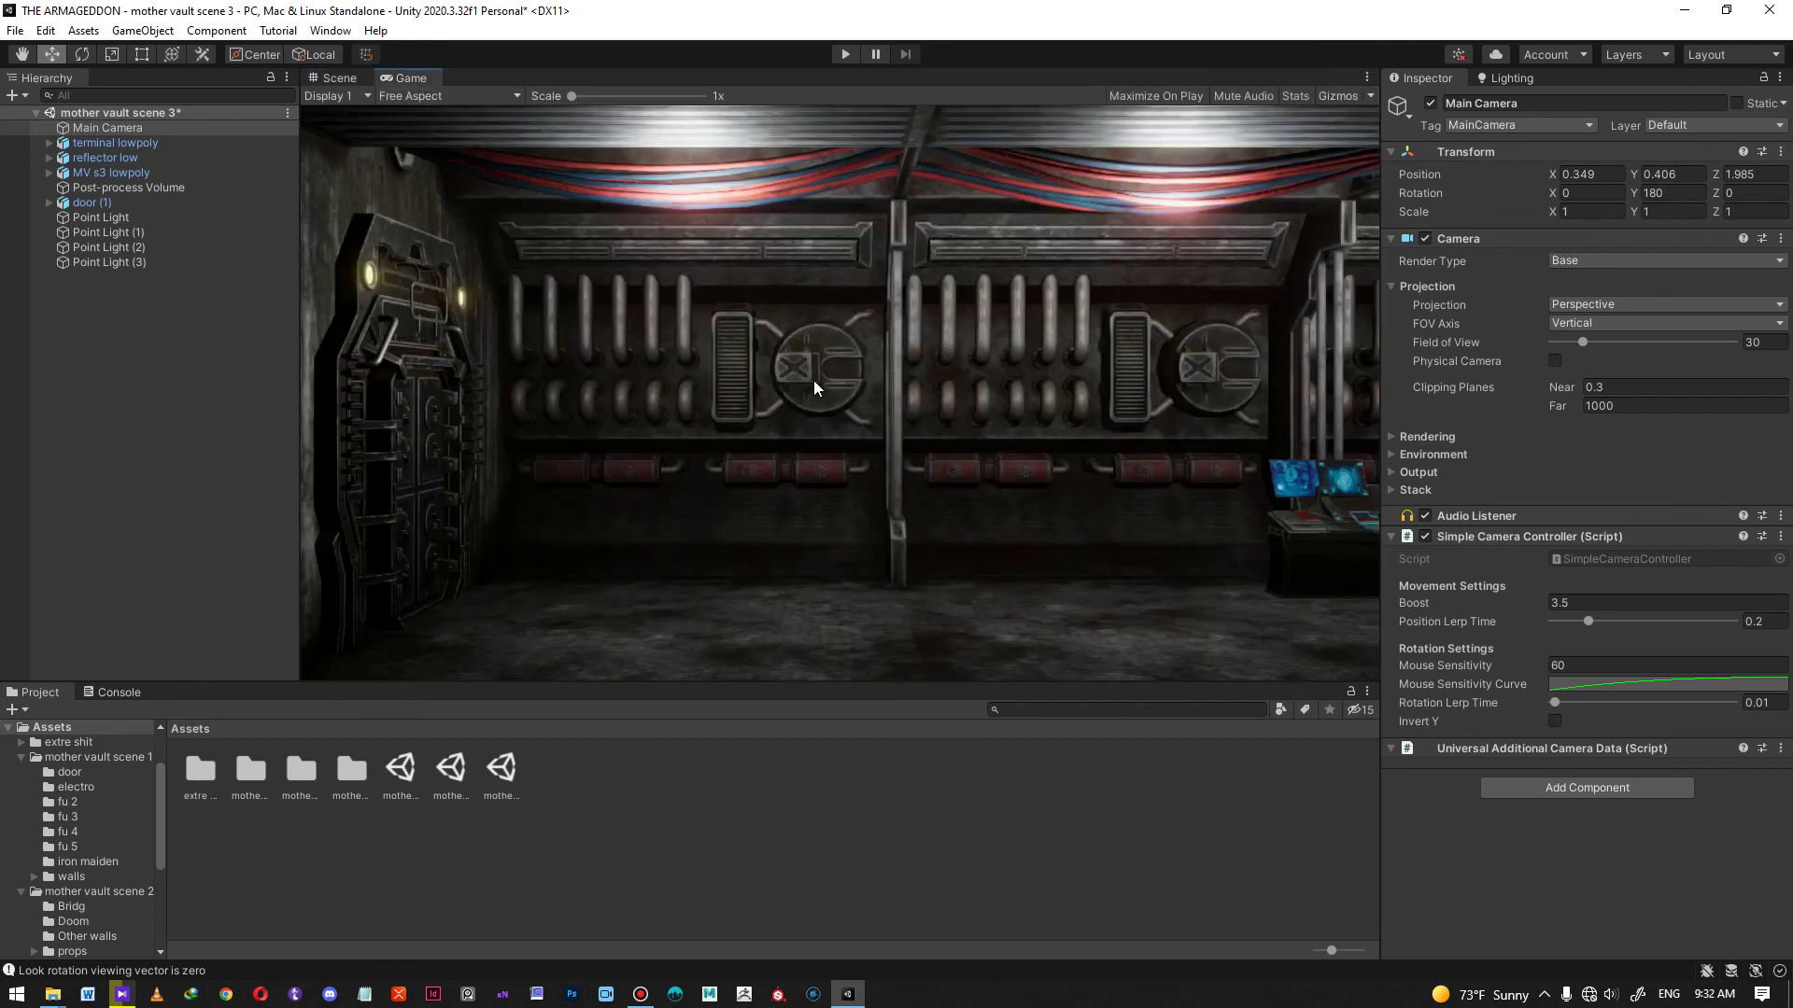